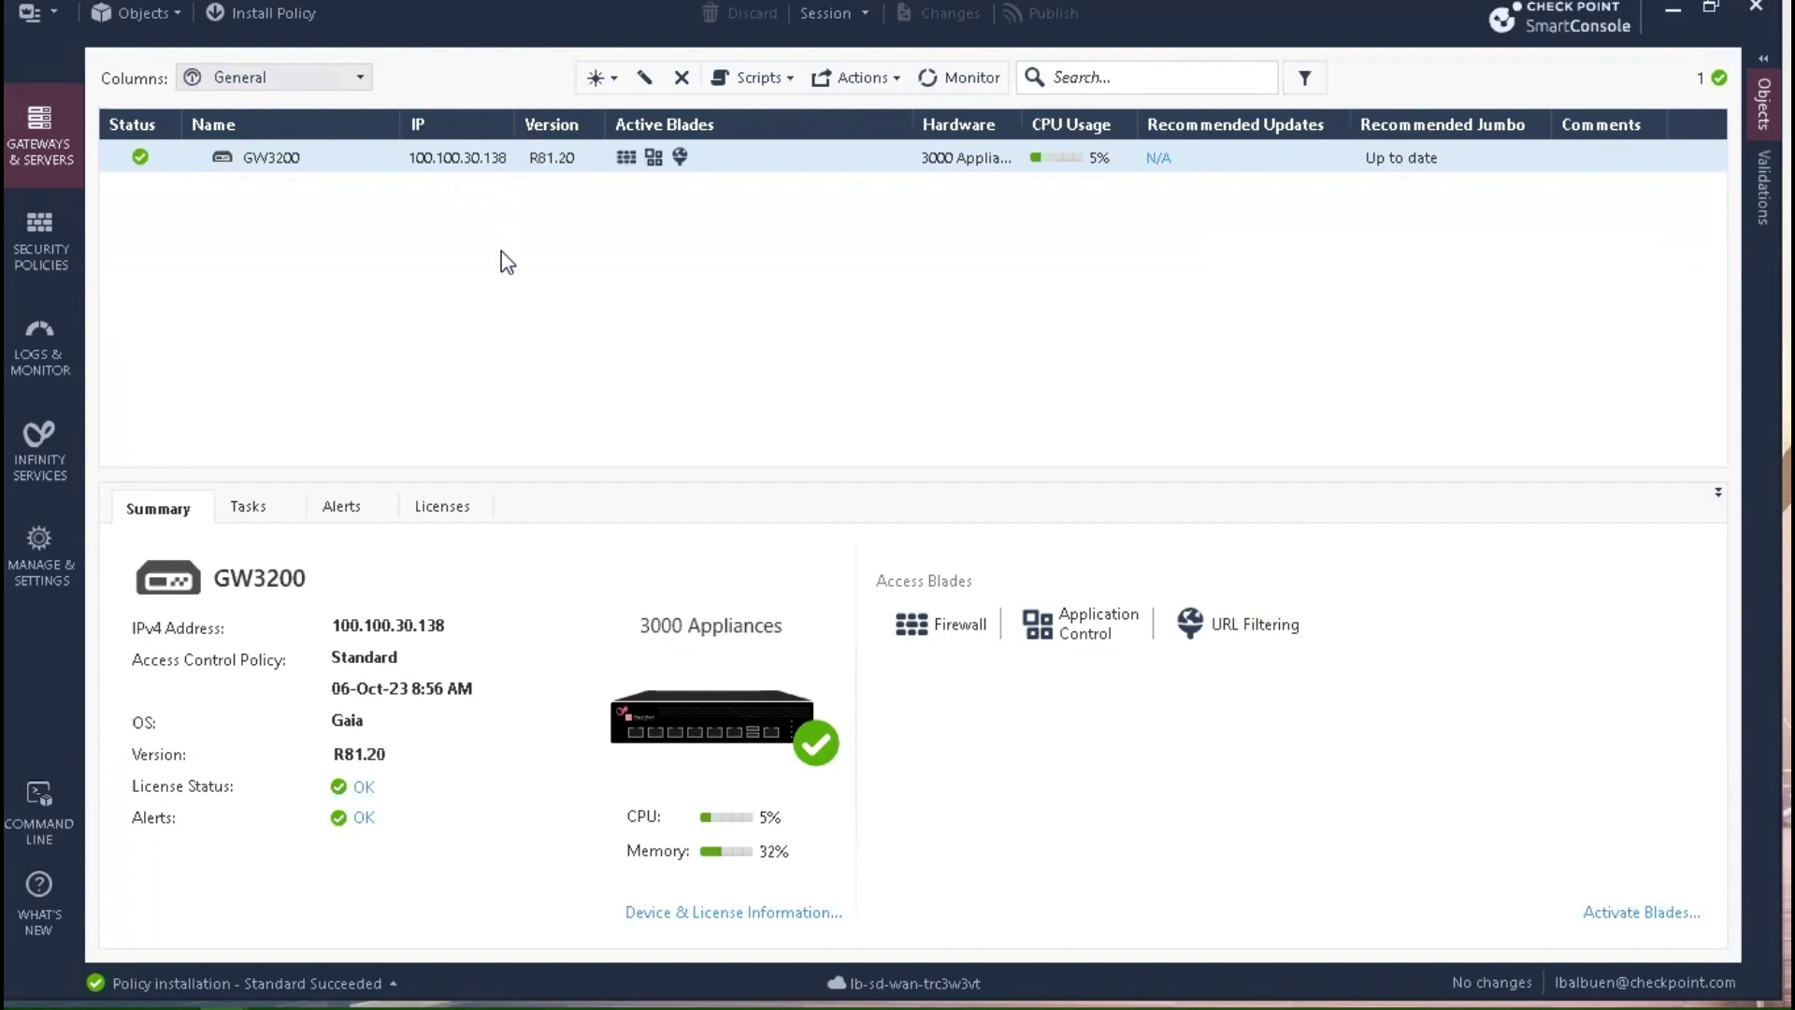
- Bring the Edge window with the Infinity Portal's Smart-1 Cloud welcome page in front of SmartConsole
mouse_move(459, 979)
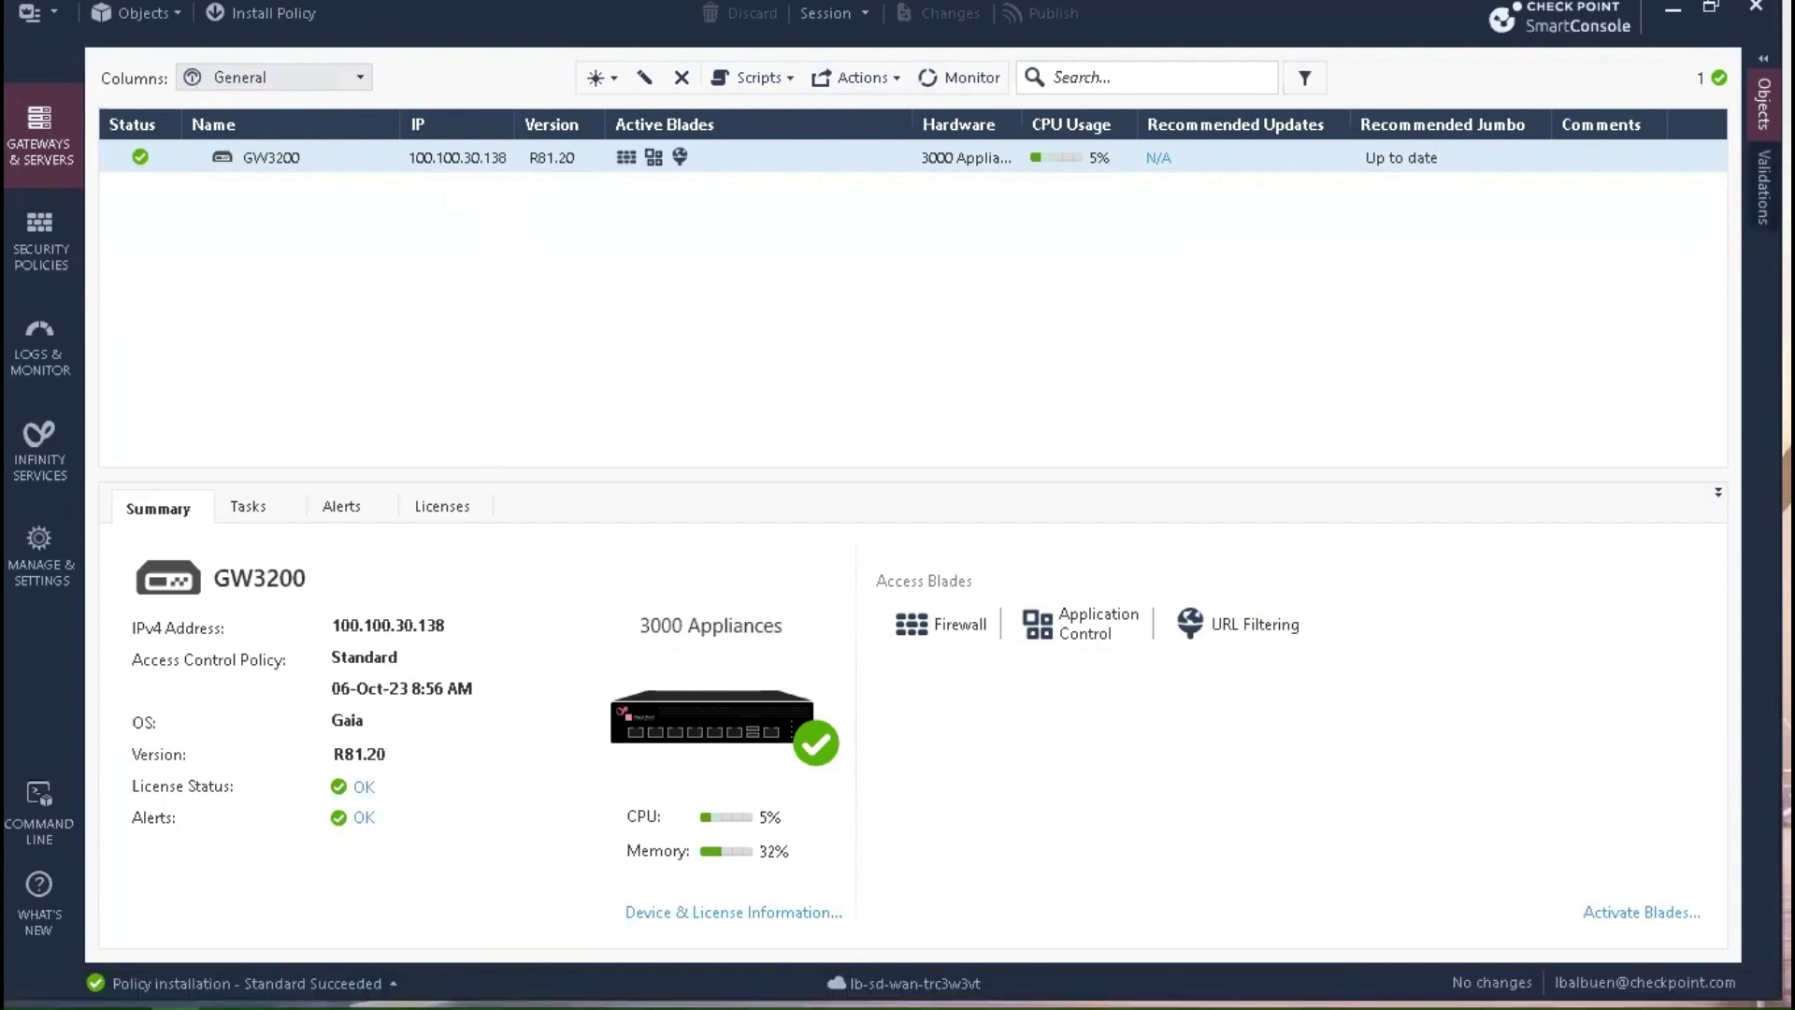
key("alt+Tab")
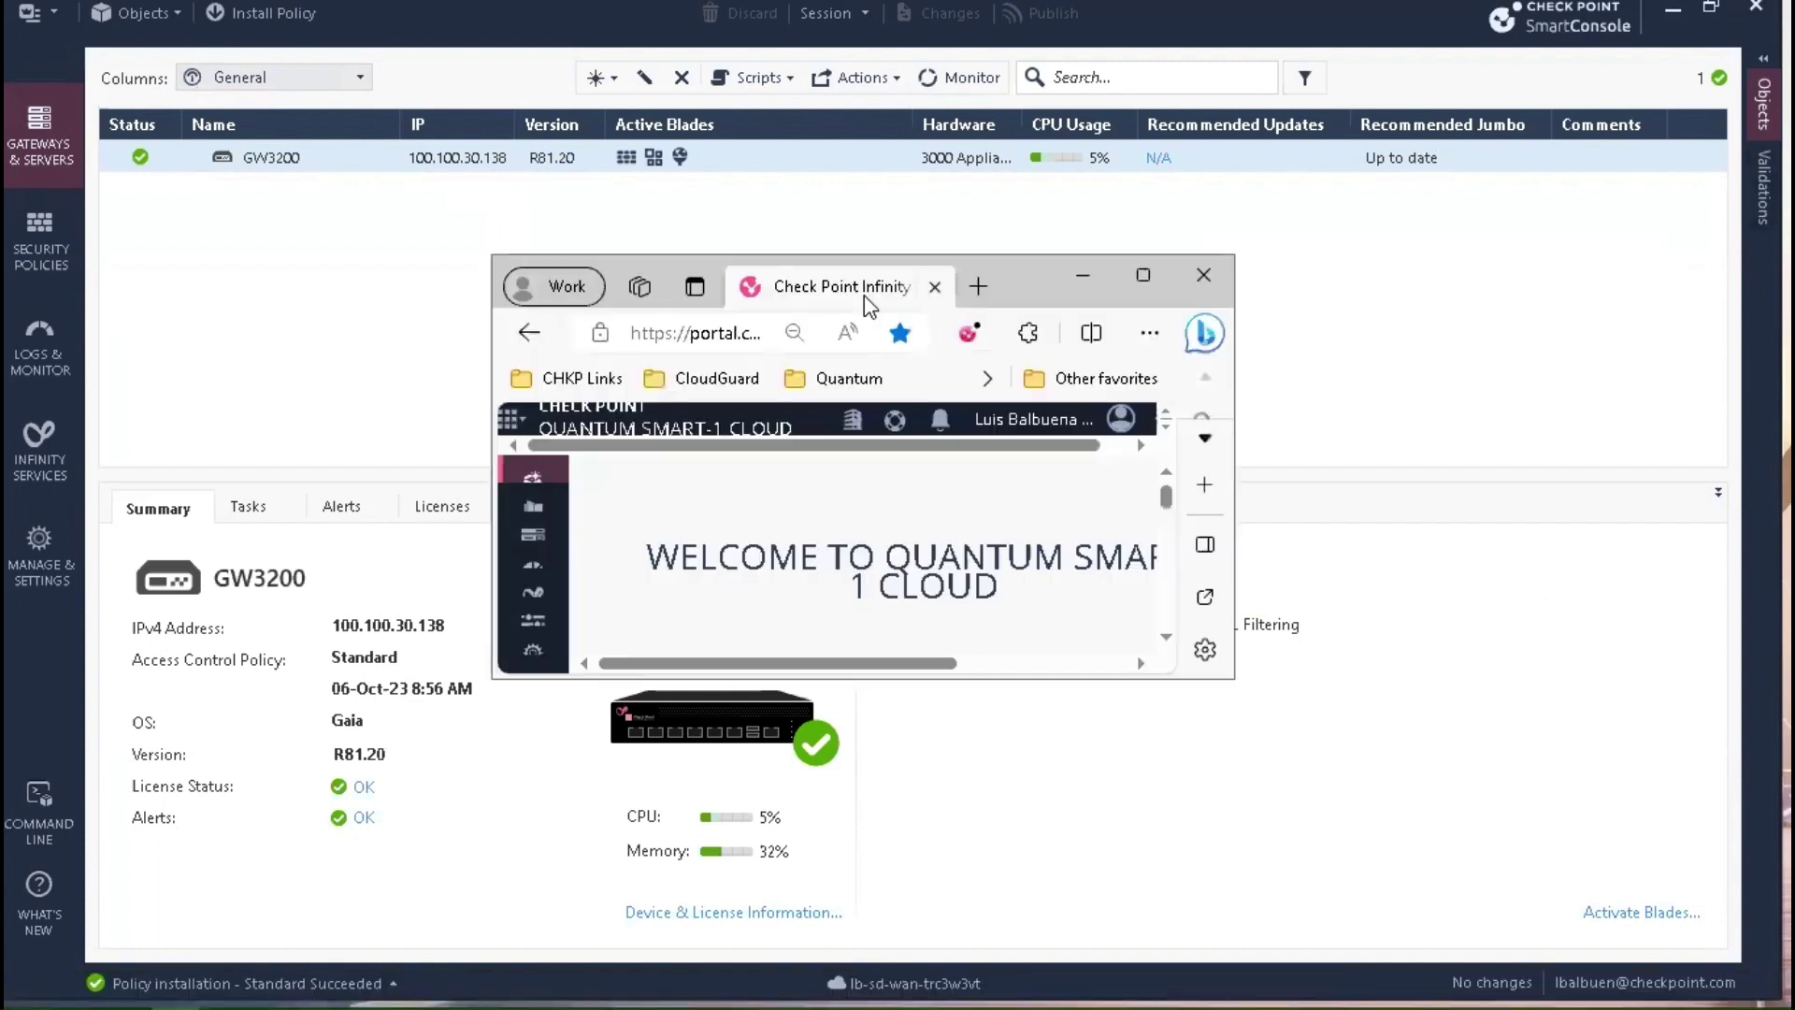
- Maximize the portal, pick Quantum SD-WAN from the product list, accept the terms and start the trial
left_click(1165, 283)
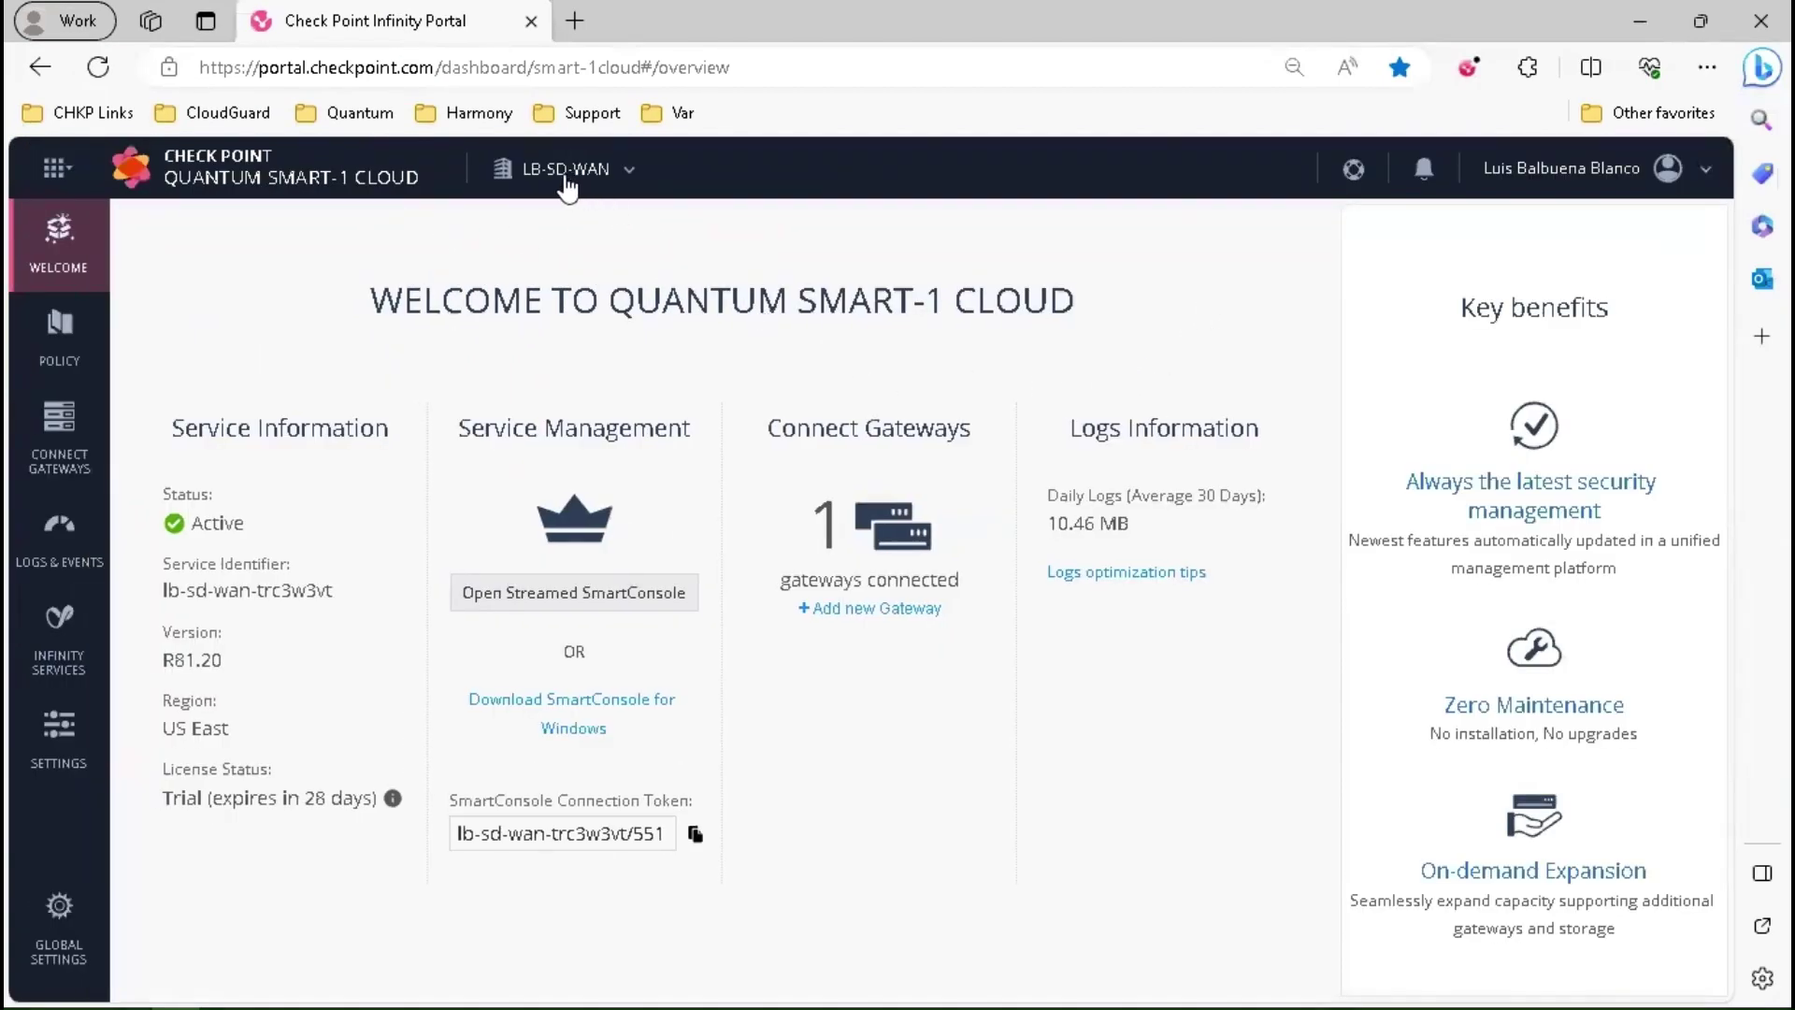
left_click(56, 168)
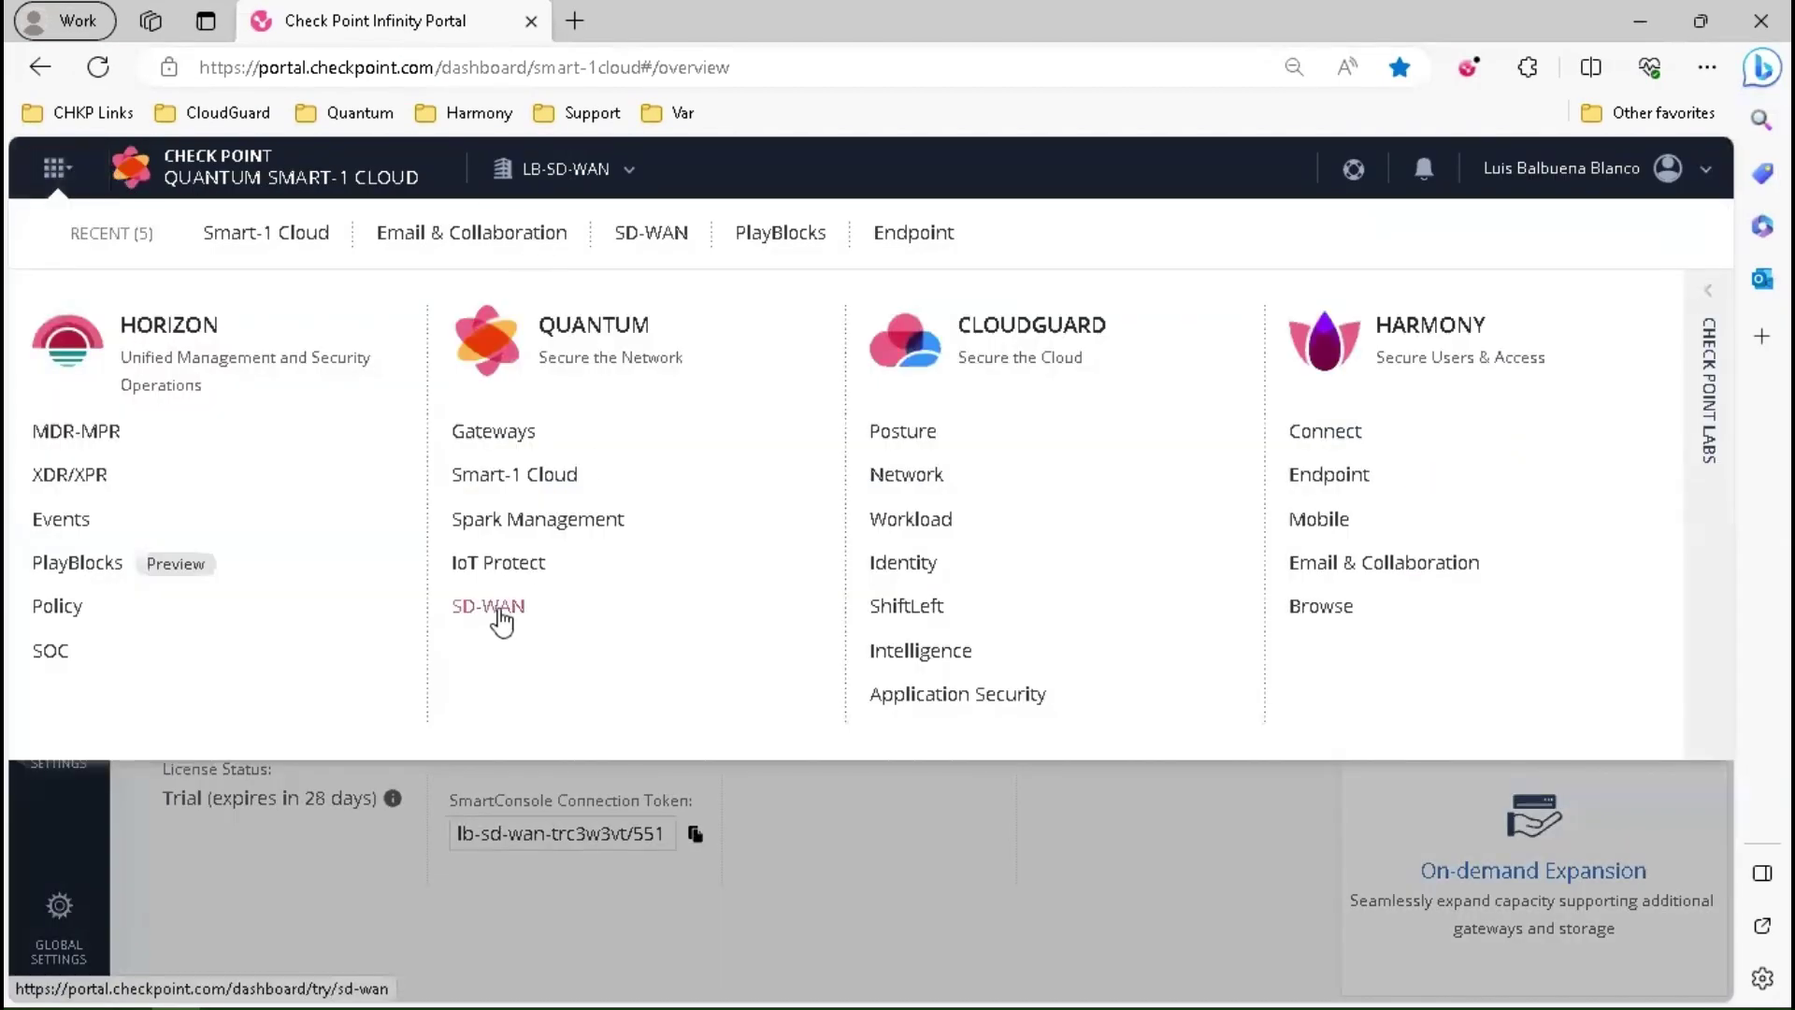
left_click(320, 894)
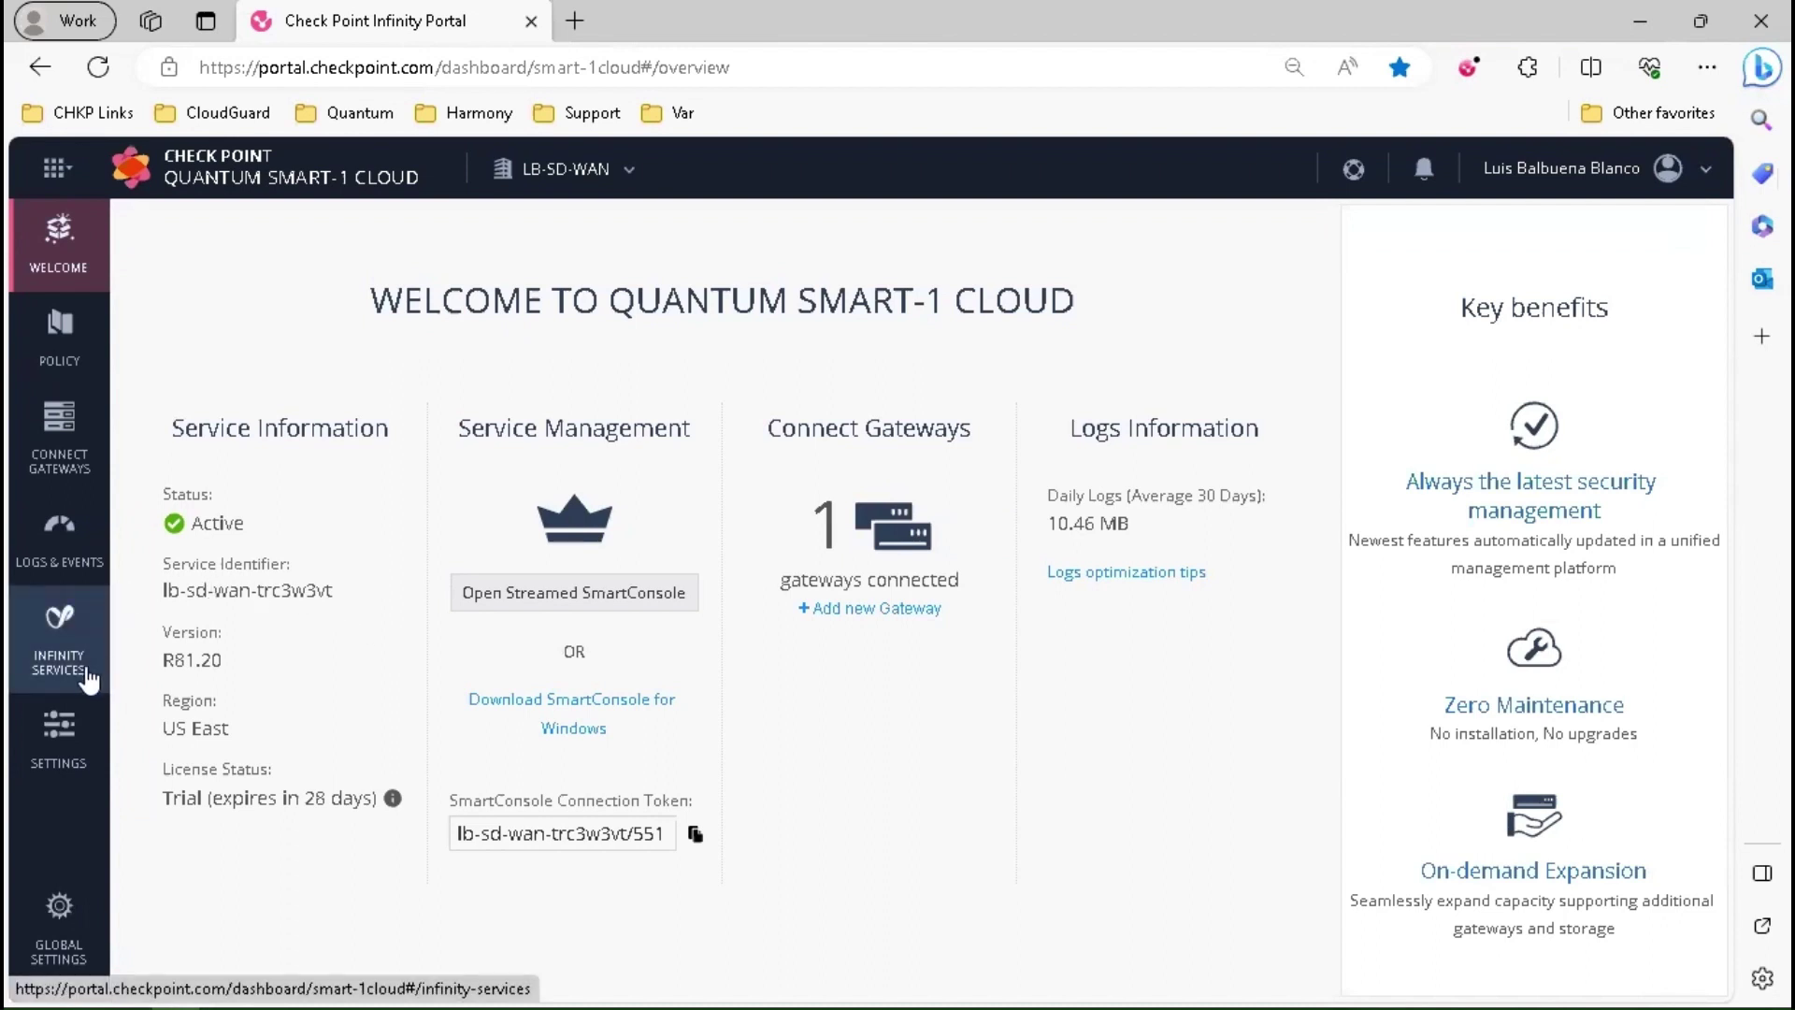
left_click(56, 169)
left_click(488, 607)
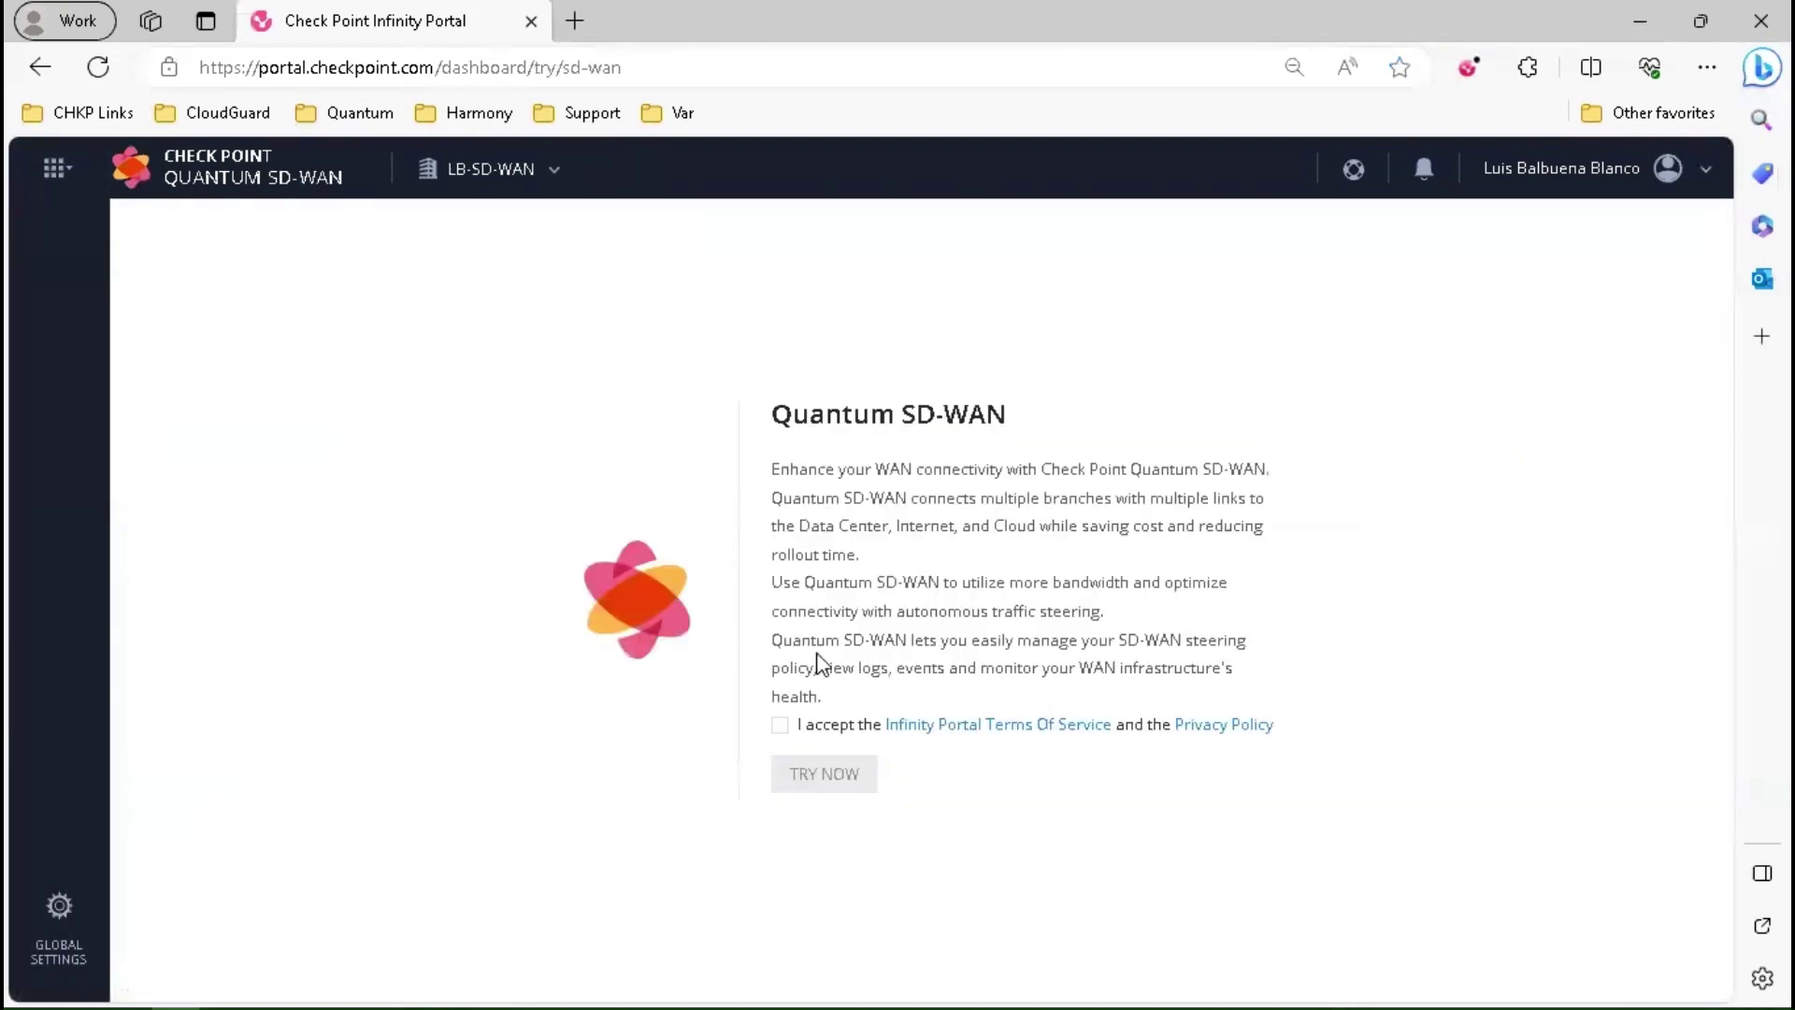
left_click(781, 731)
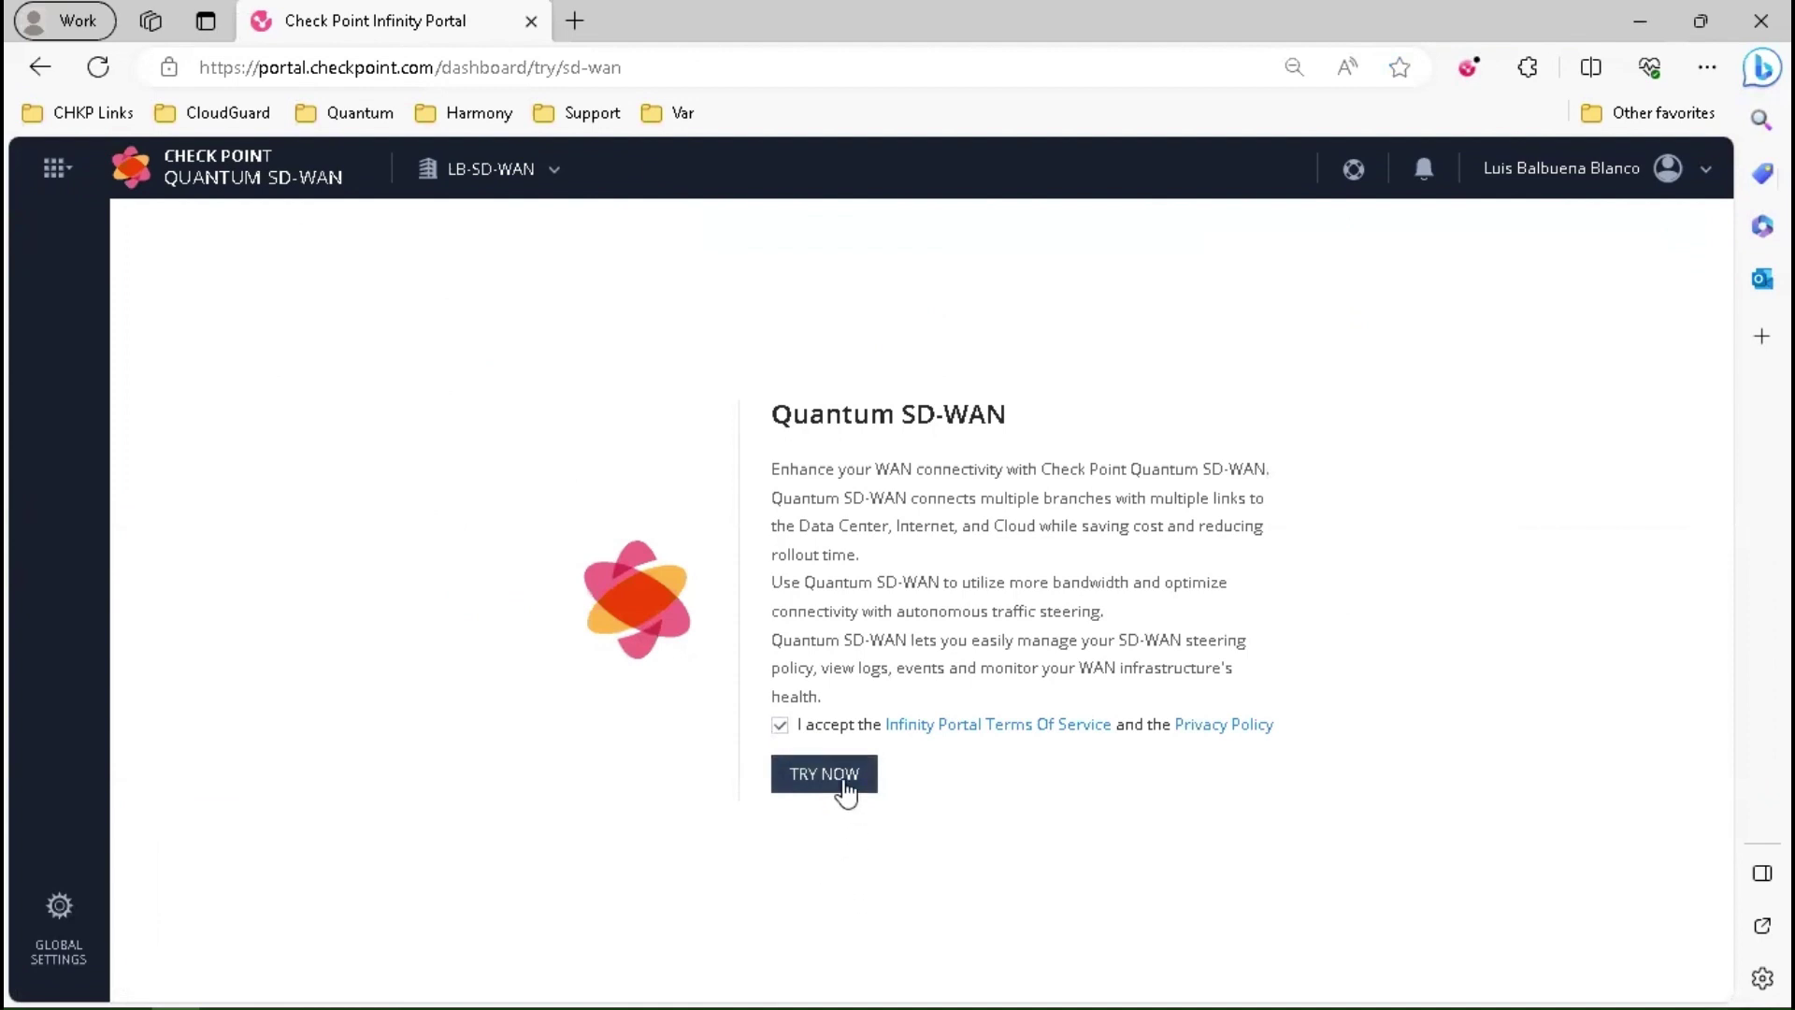
left_click(844, 782)
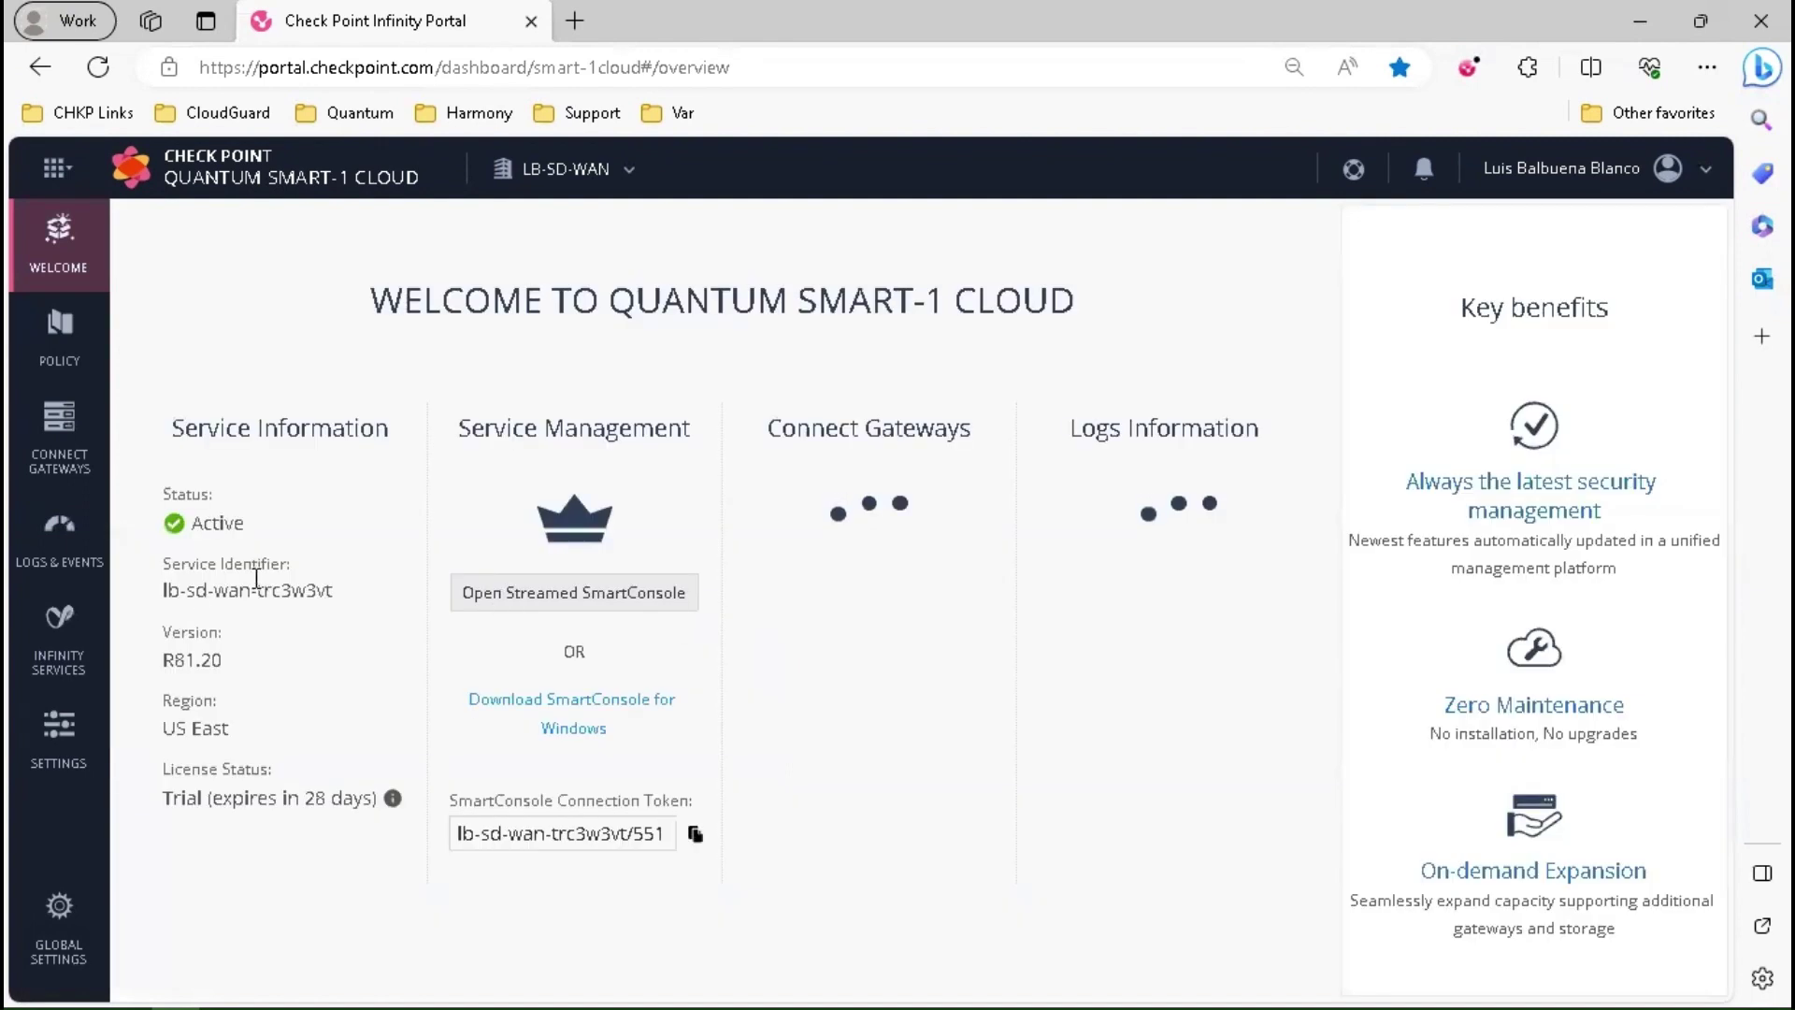
- From Infinity Services, take over the session and set up Quantum SD-WAN, agreeing to Configuration Sharing
left_click(94, 657)
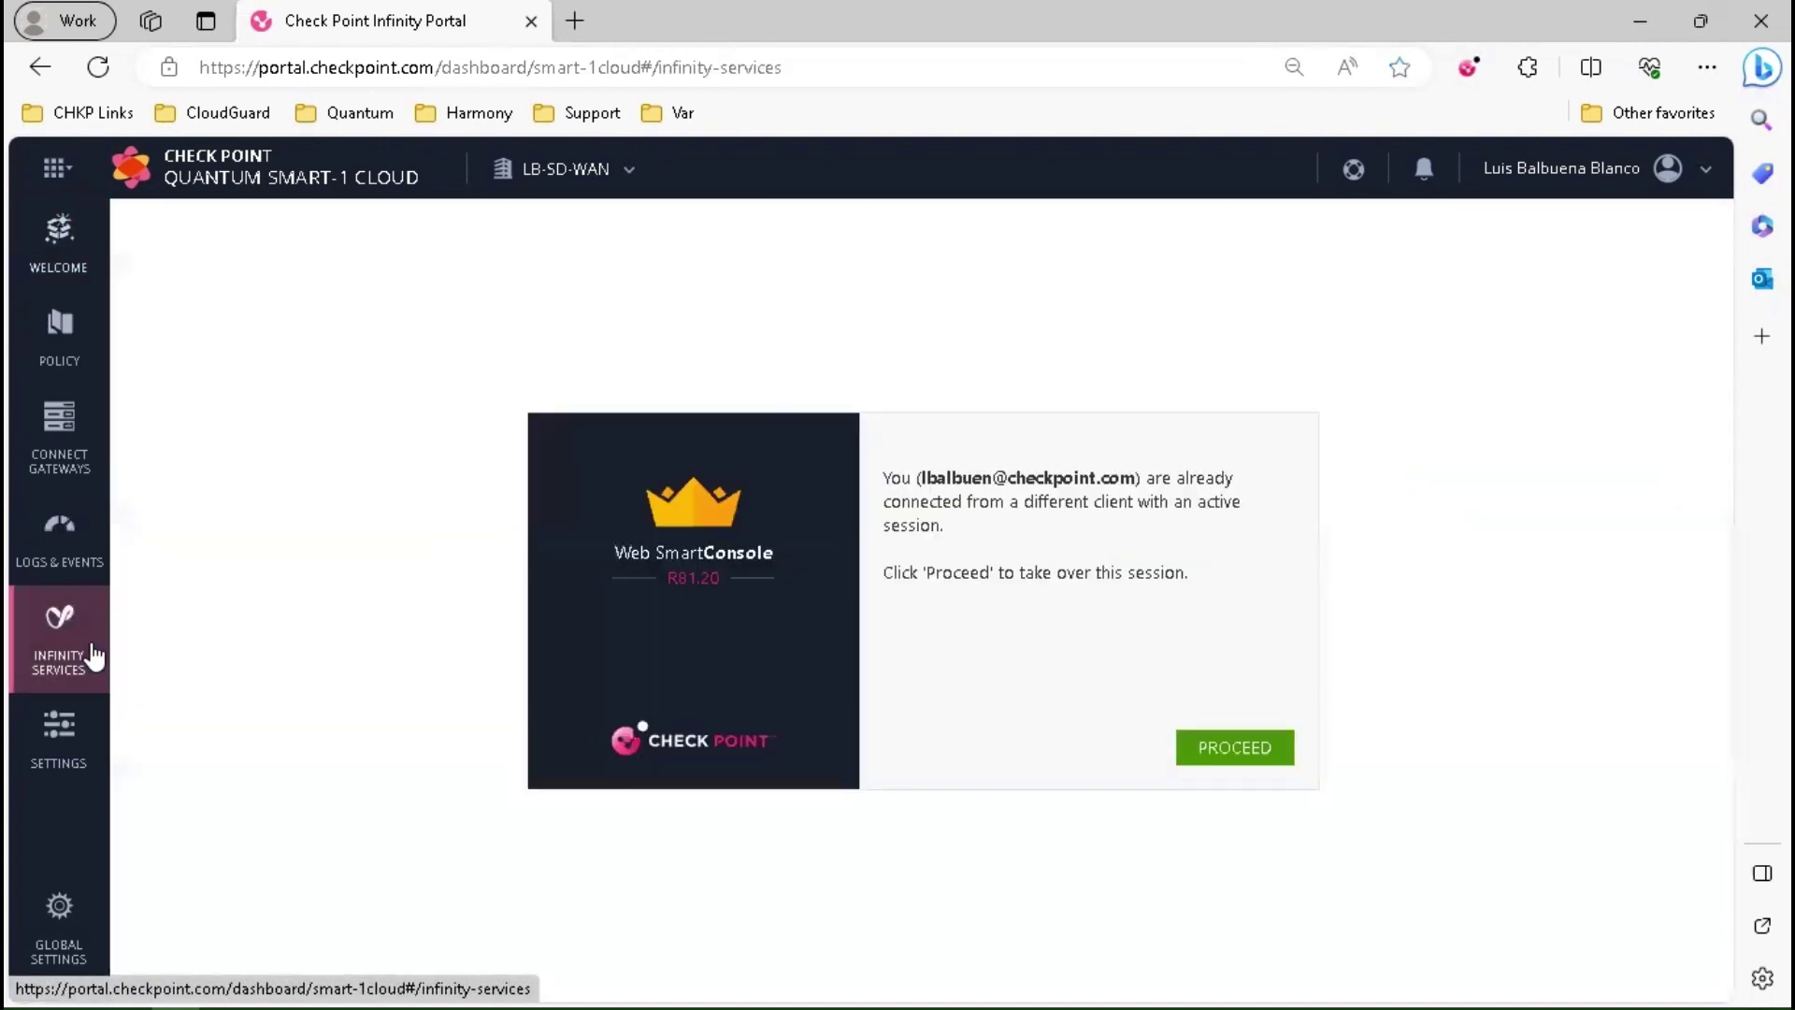
left_click(1209, 753)
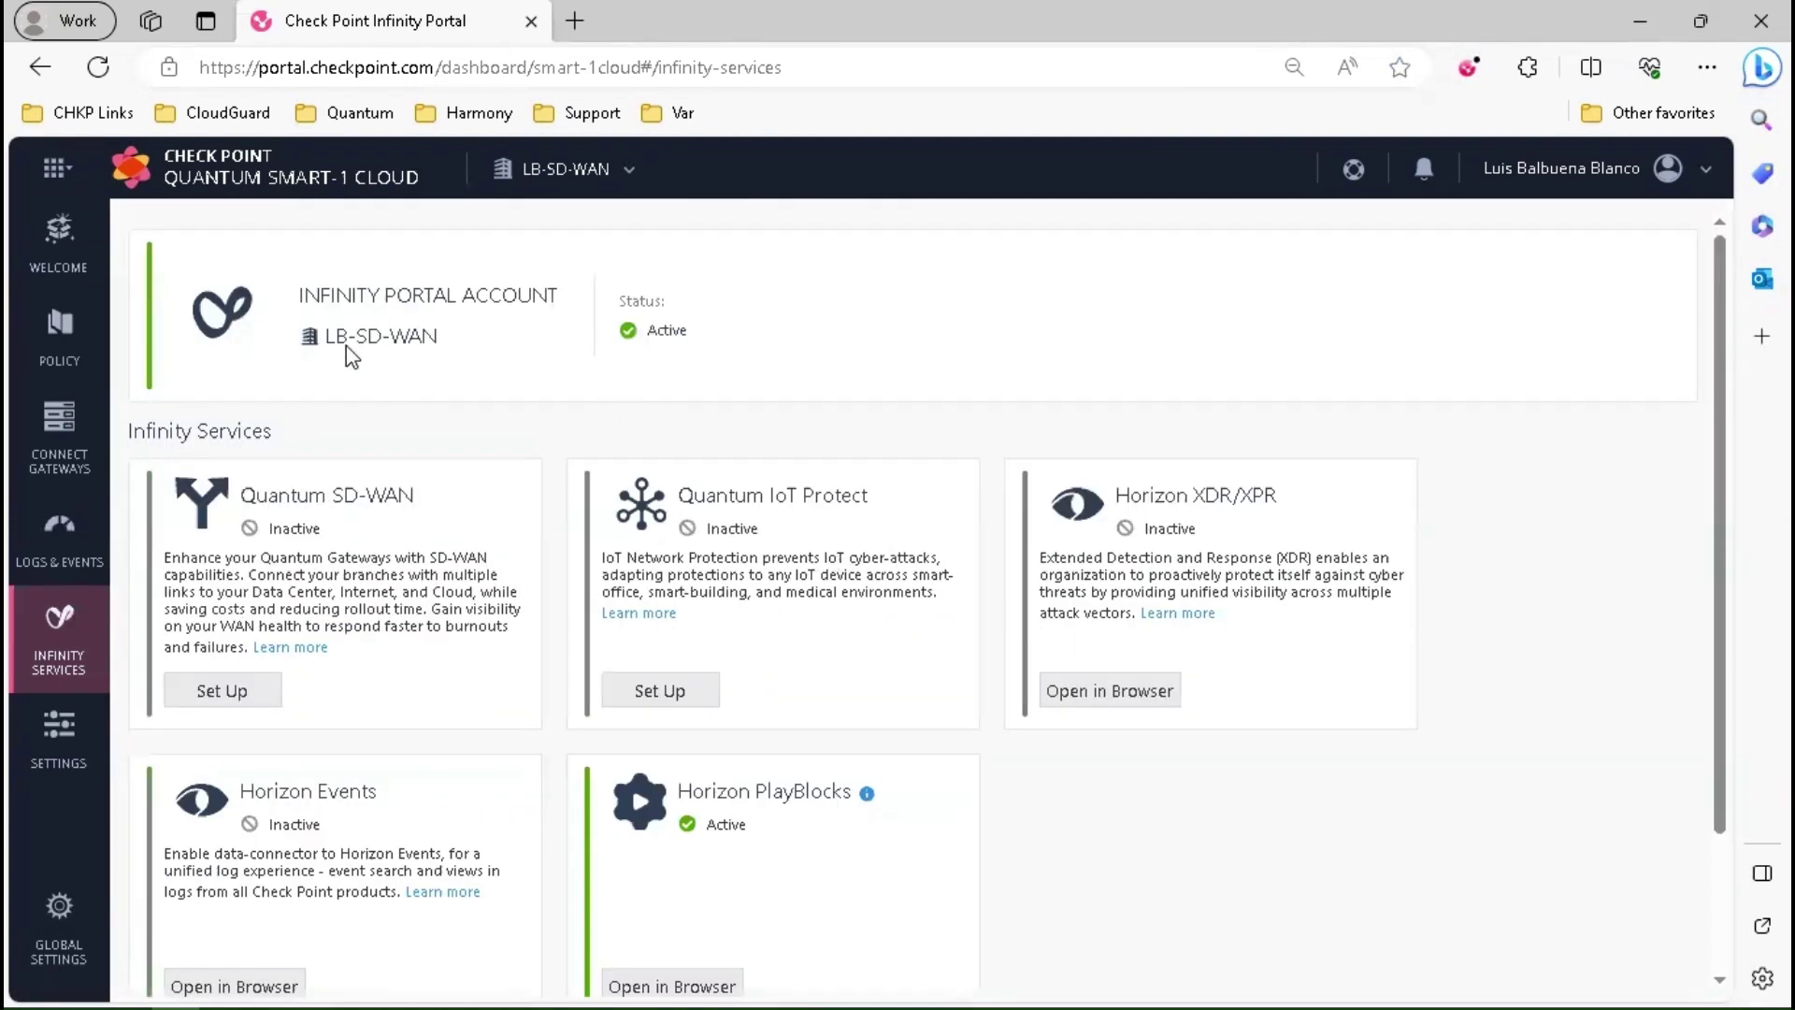
scroll(449, 570, "down", 1)
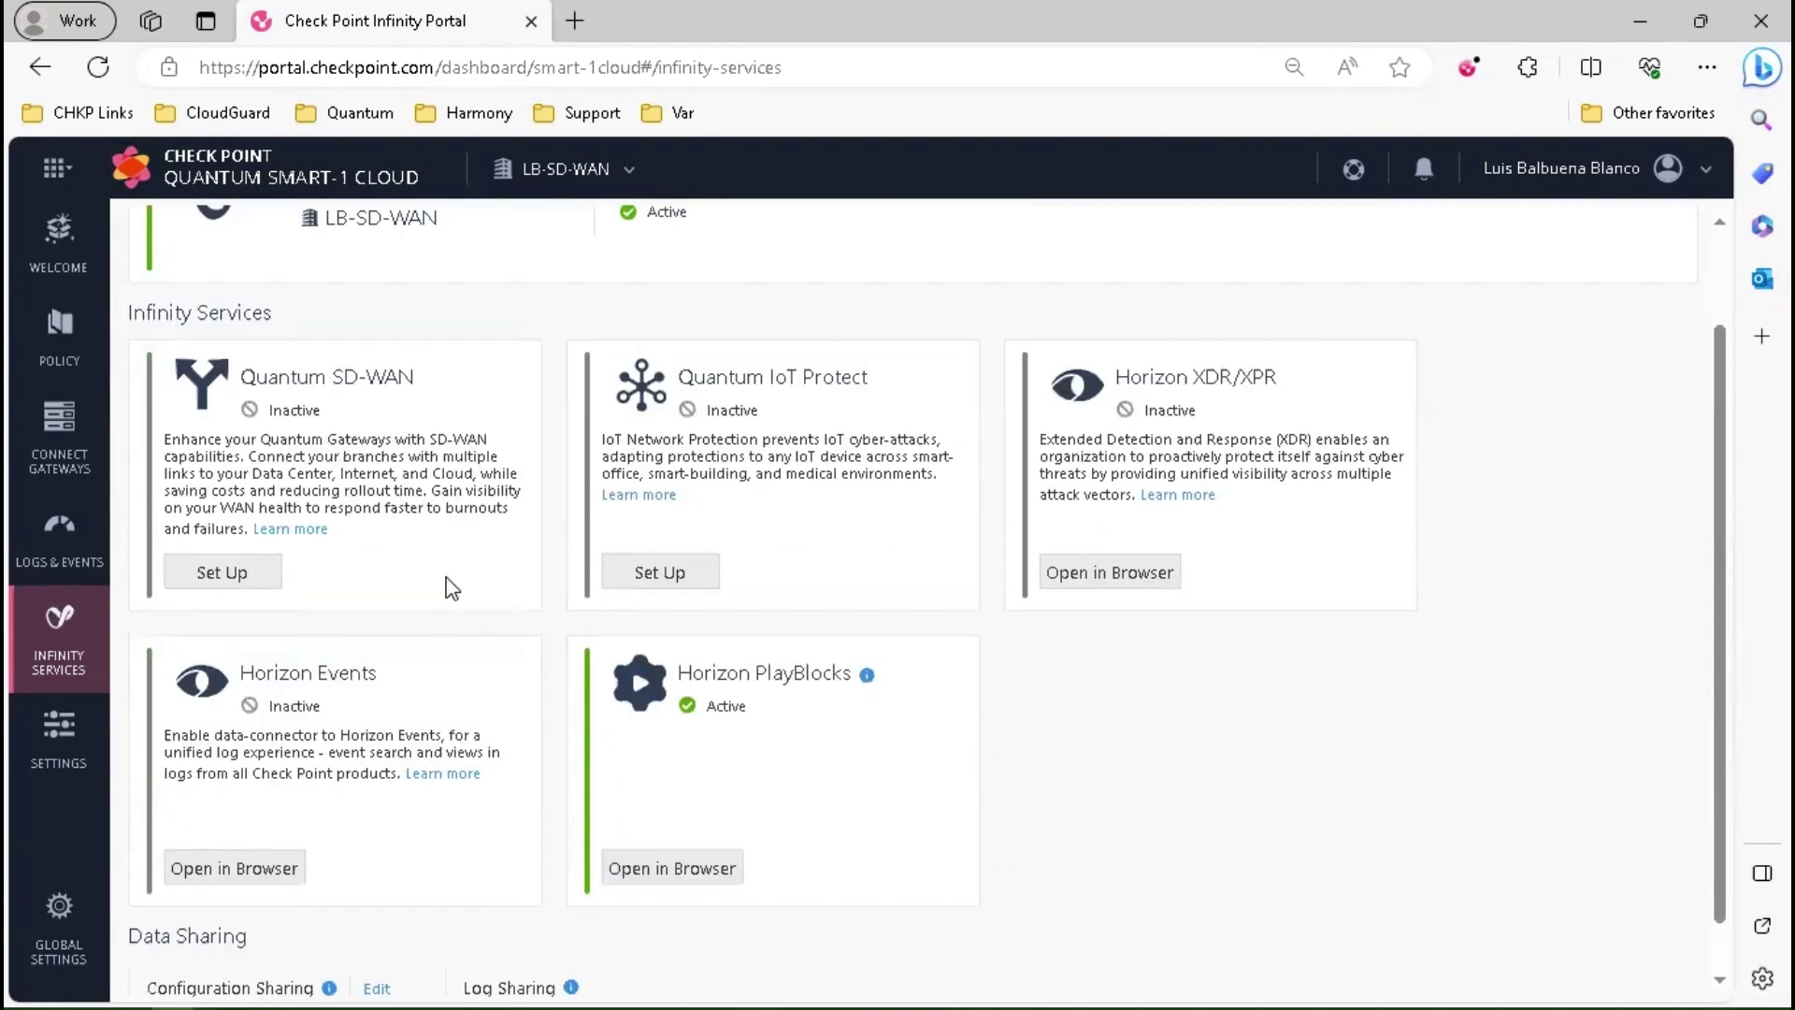
left_click(231, 576)
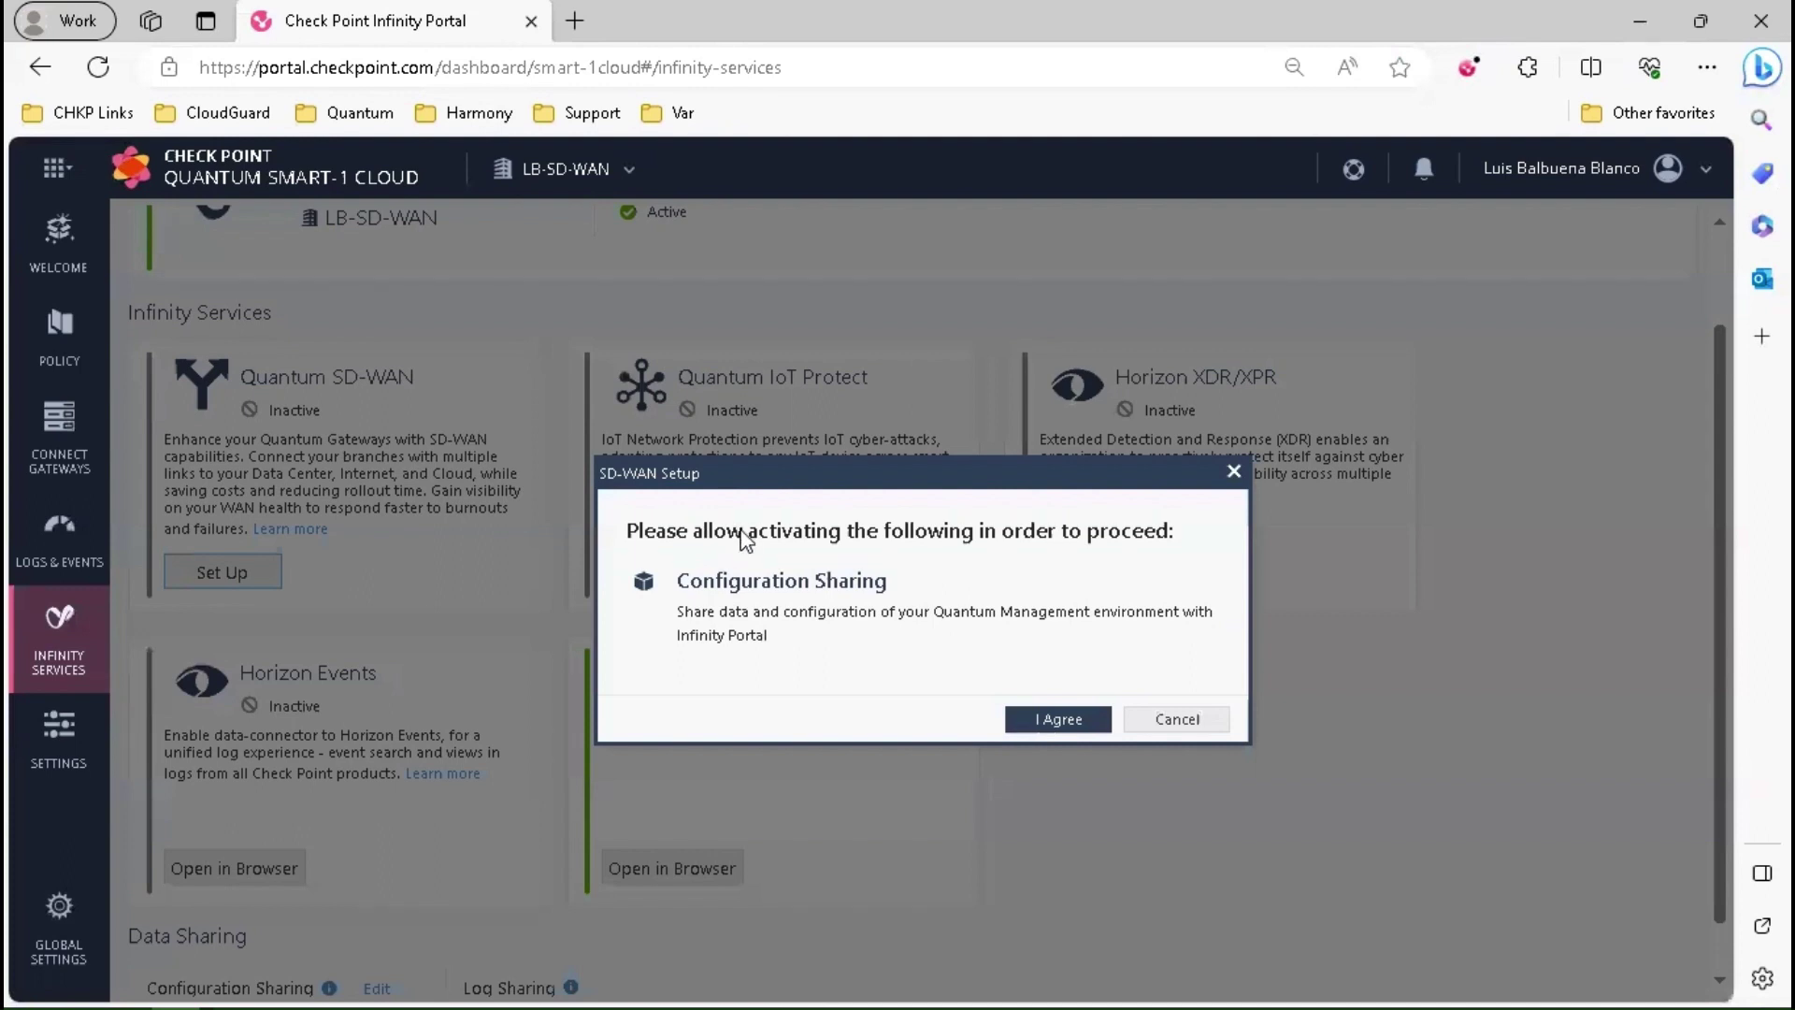
left_click(1054, 728)
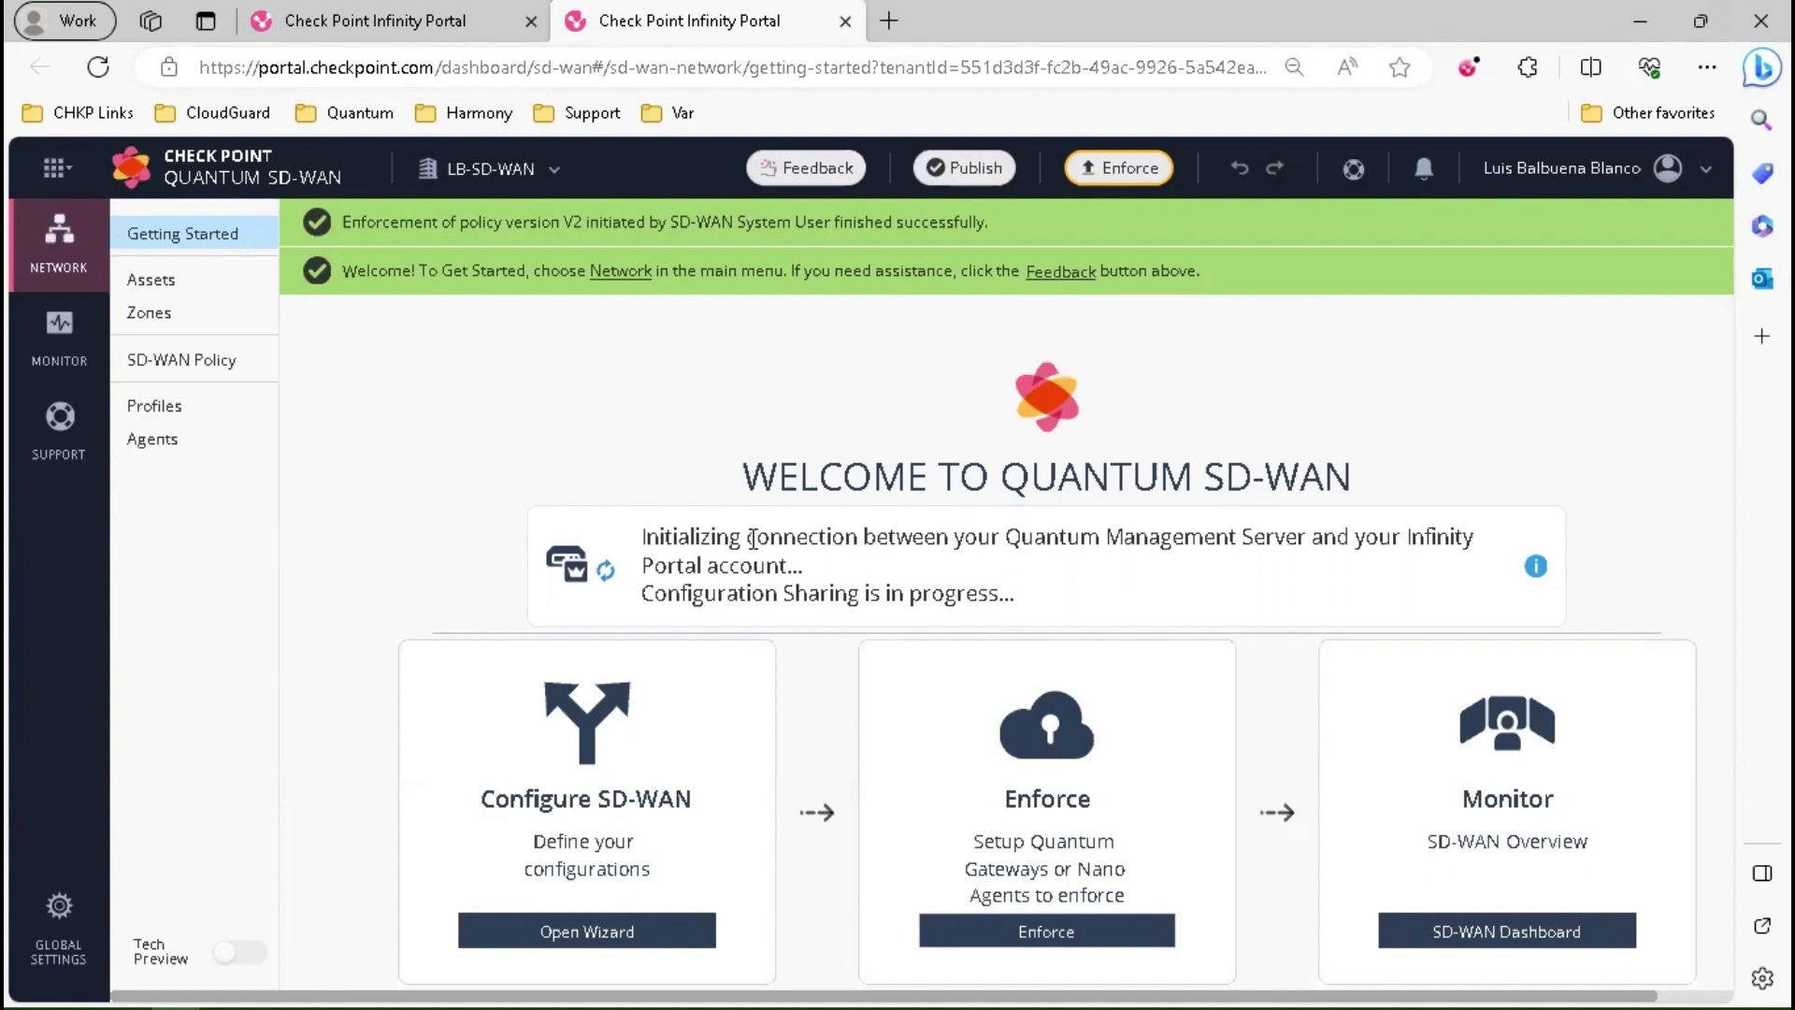
- Go to SD-WAN Policy and then its Profiles list showing the Quantum Profile
left_click_drag(754, 540, 1474, 543)
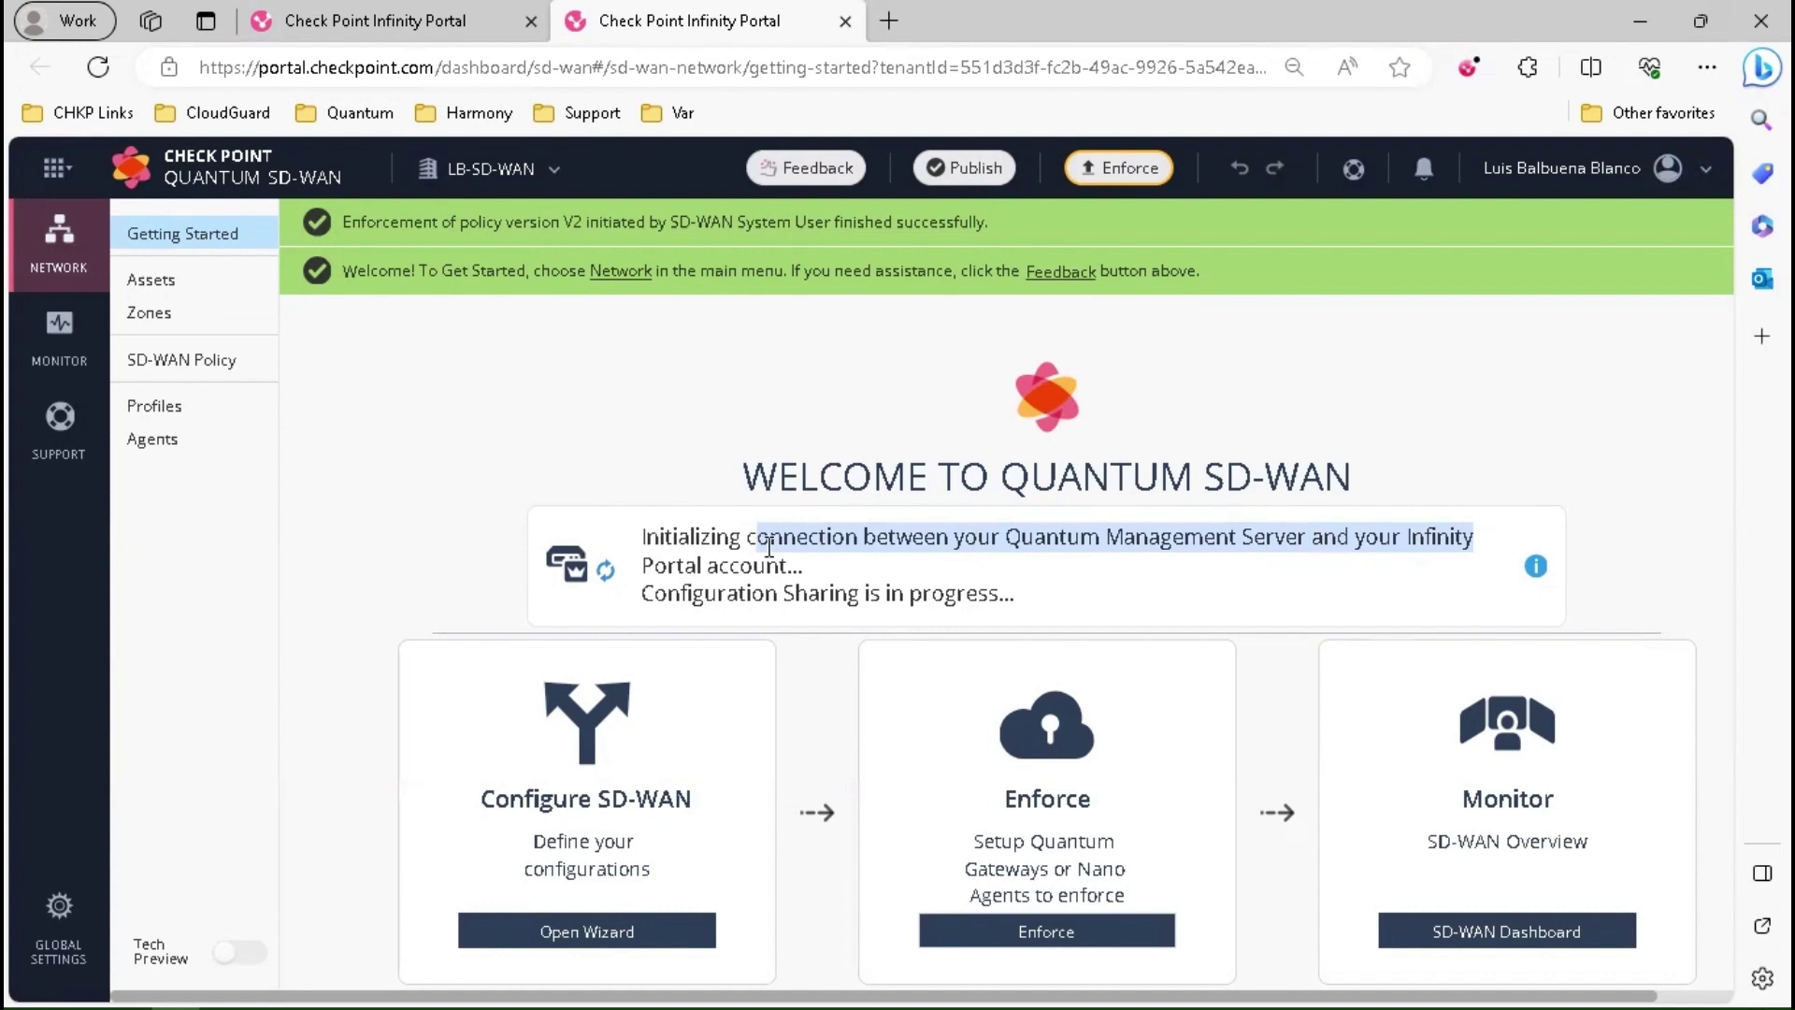
left_click(199, 365)
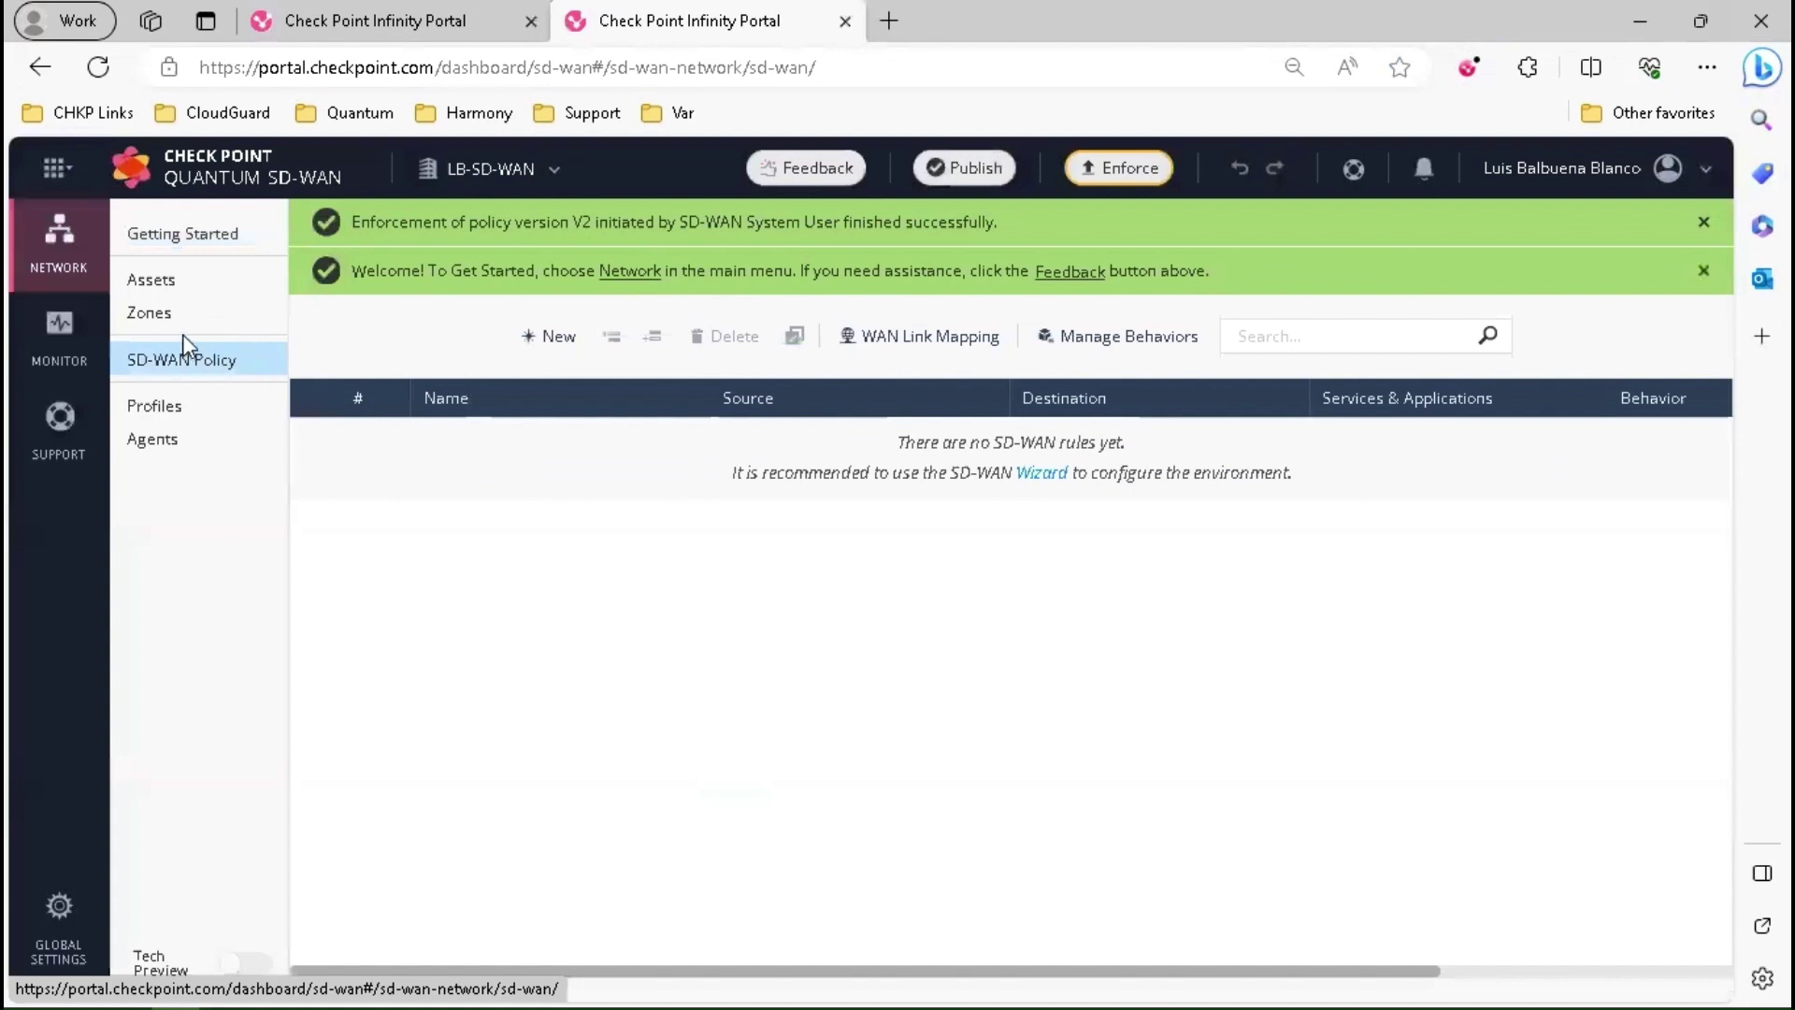
left_click(192, 405)
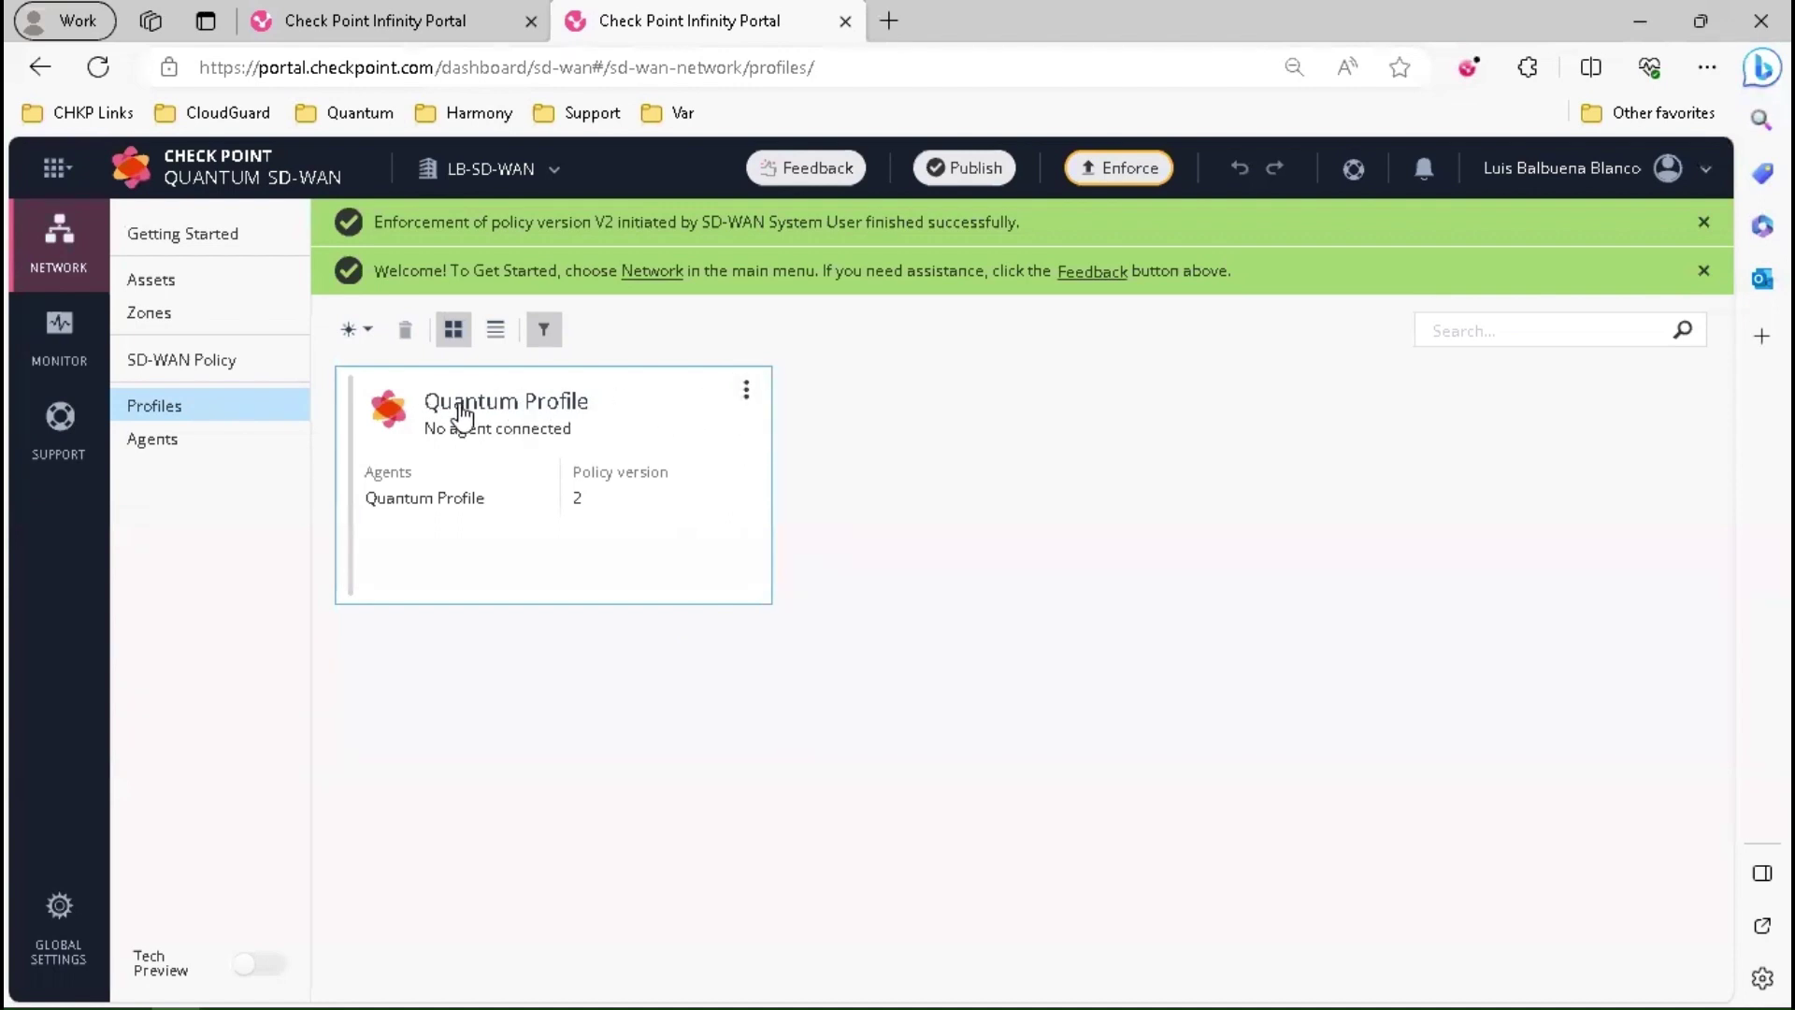
- Edit the Quantum Profile and insert 3200 so its name reads 'Quantum 3200 Profile'
left_click(748, 396)
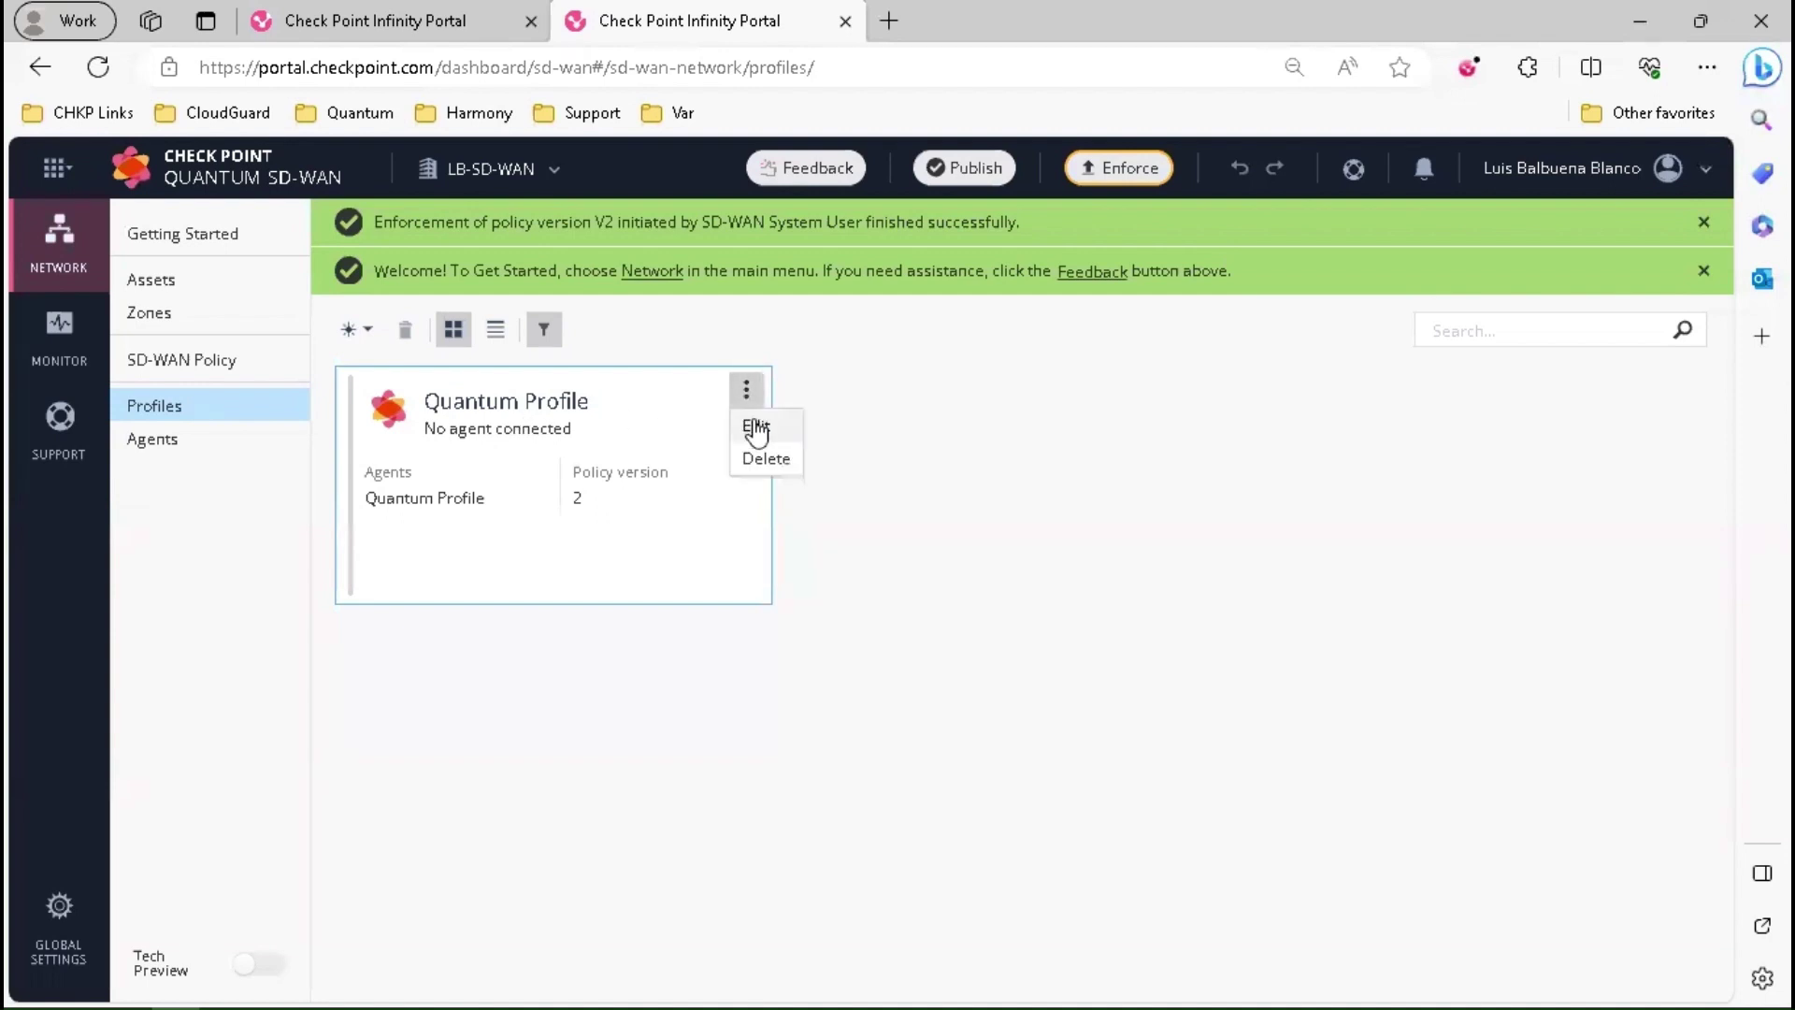
left_click(762, 433)
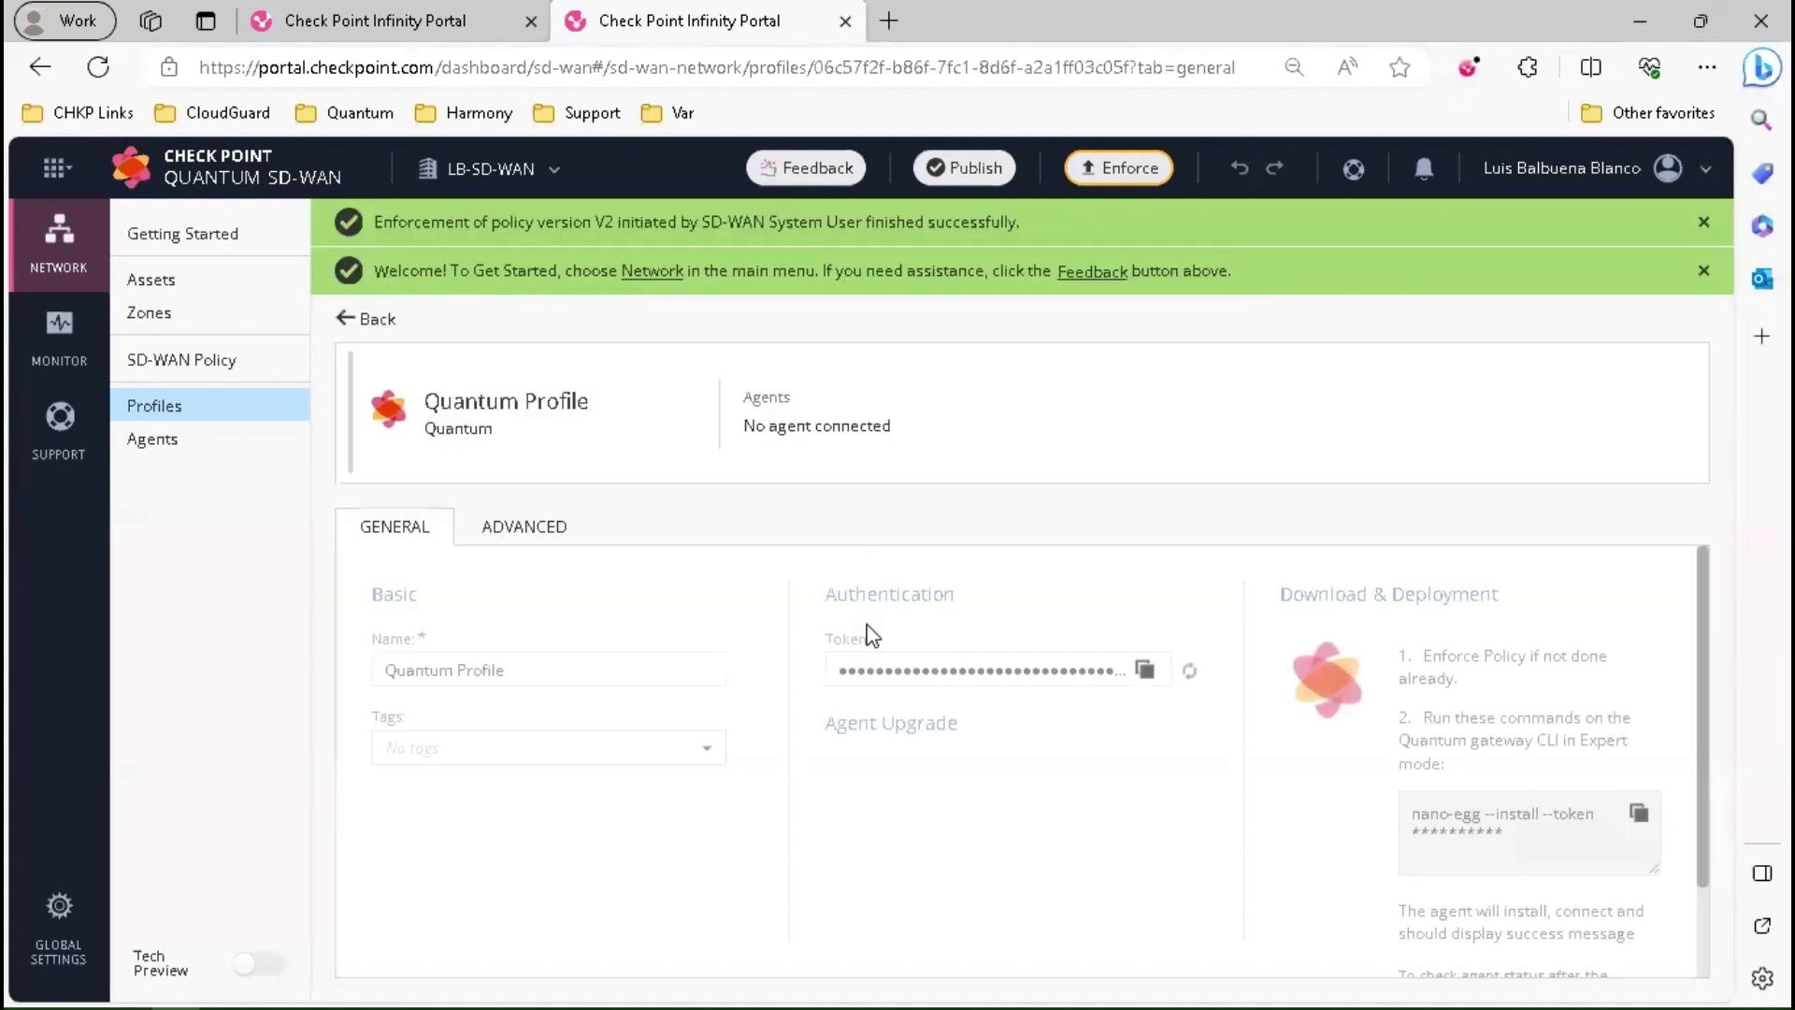
left_click(516, 673)
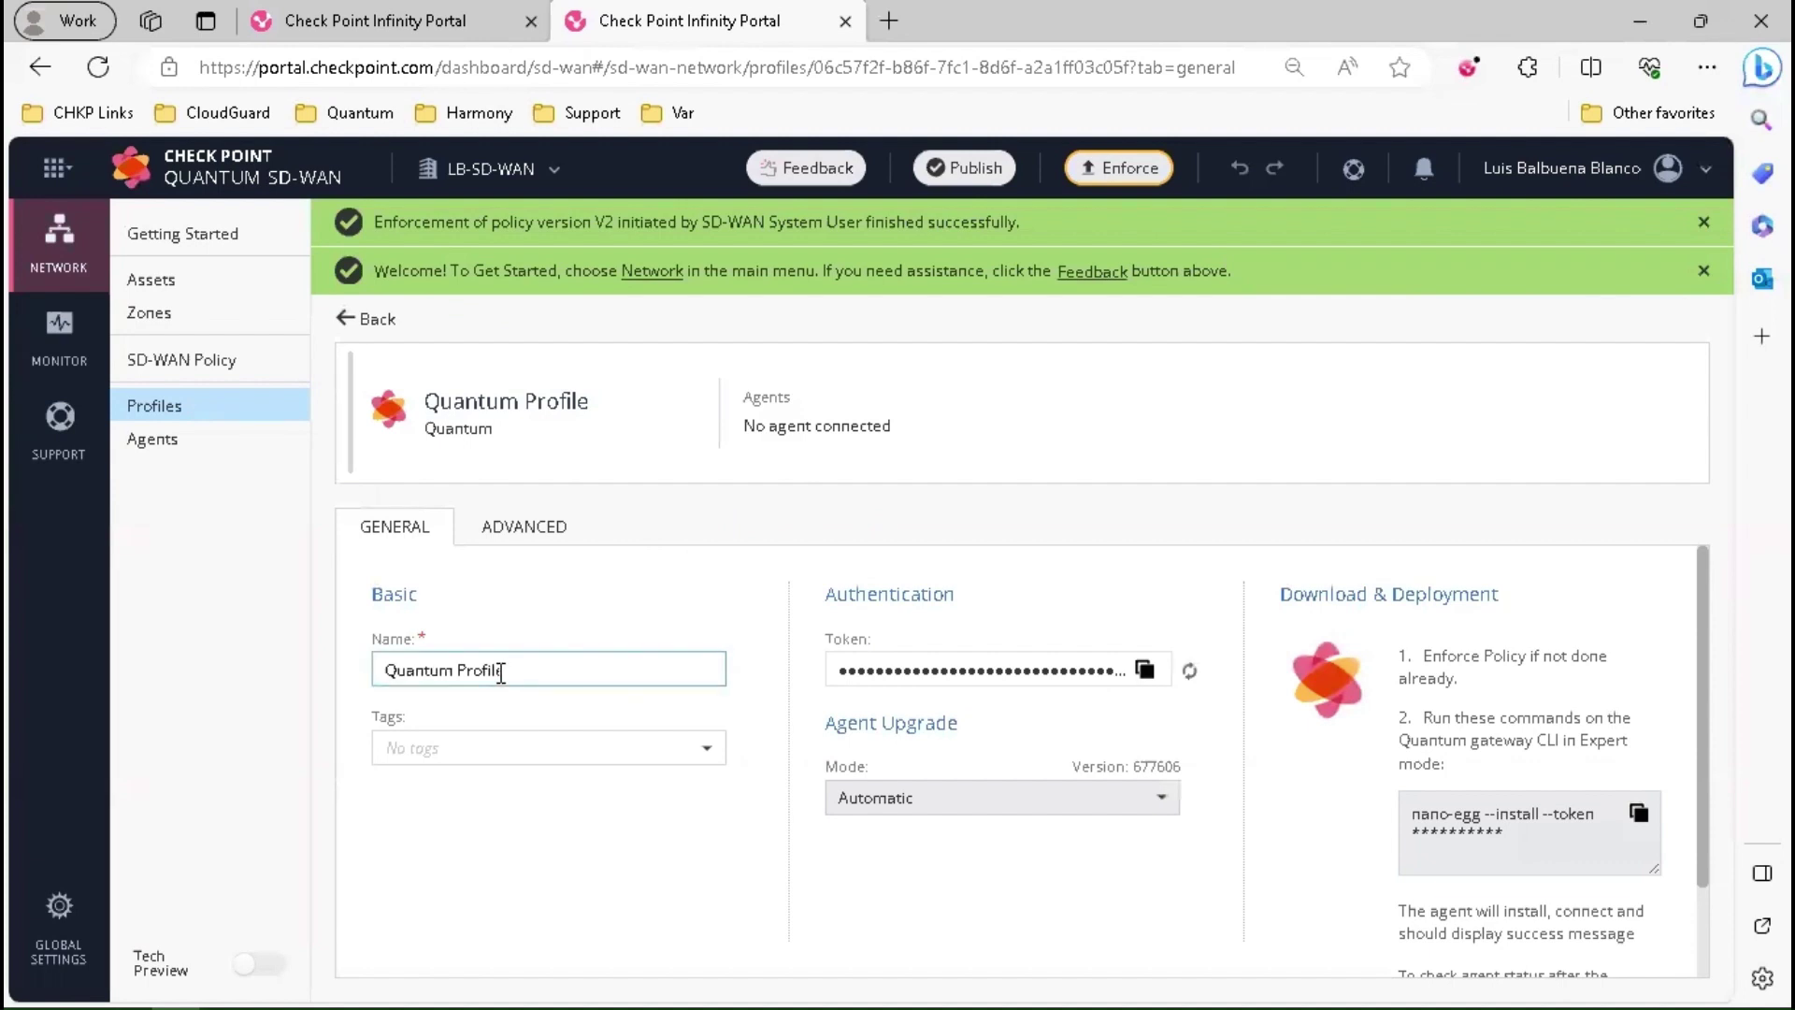
left_click(465, 672)
type("1200")
left_click(462, 671)
key("Delete")
type("3200")
scroll(1423, 733, "down", 1)
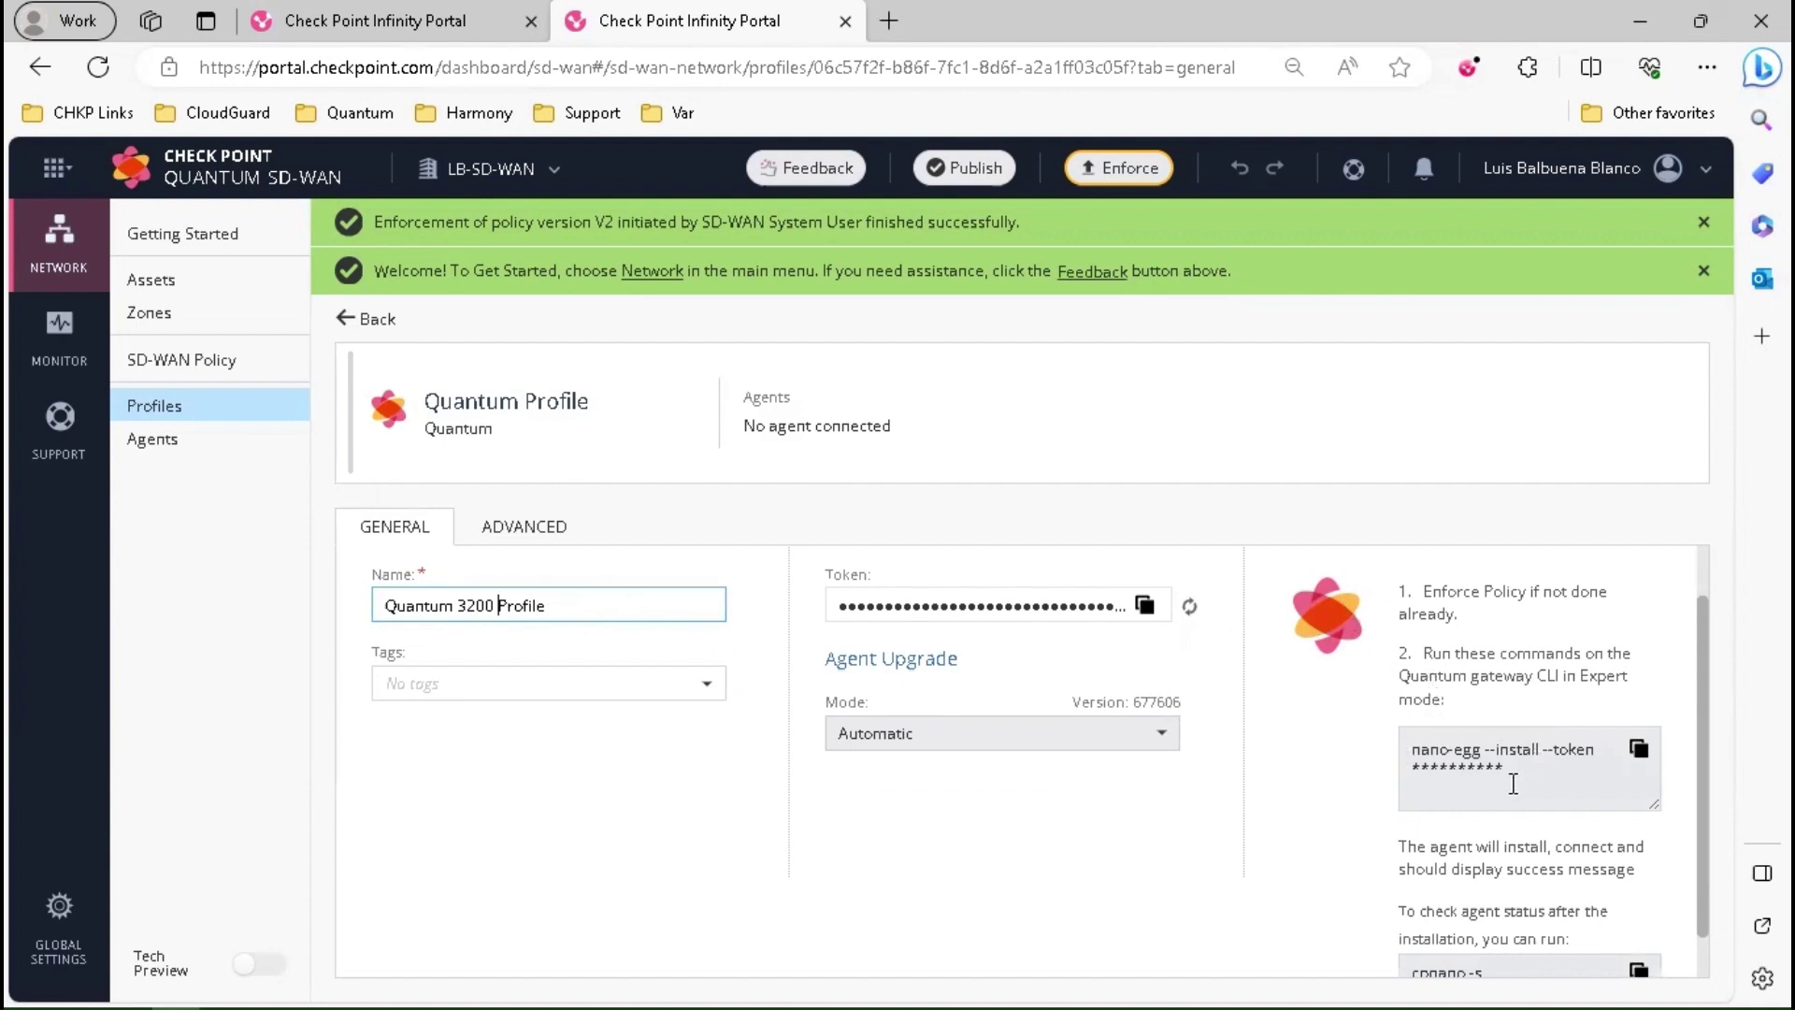
scroll(1515, 783, "down", 1)
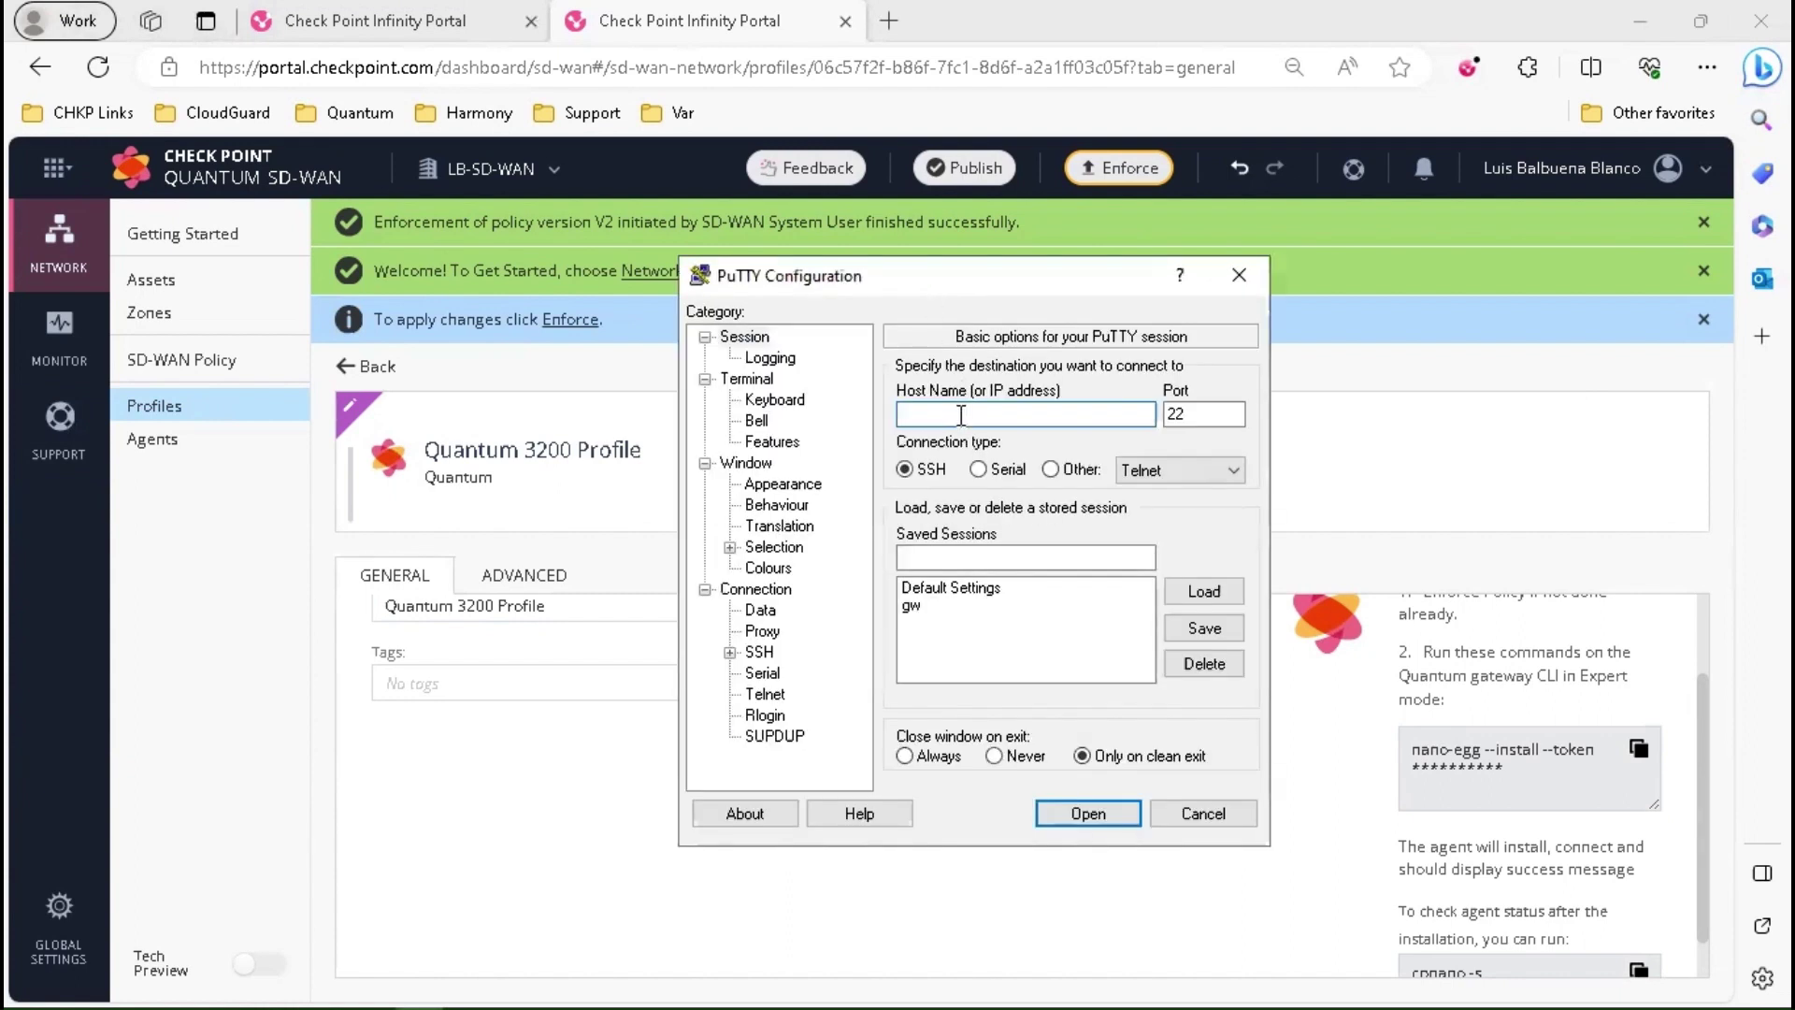
- SSH into the gateway at 192.168.100.1 and log in as admin with the account password
type("192.168.100.1")
key("Return")
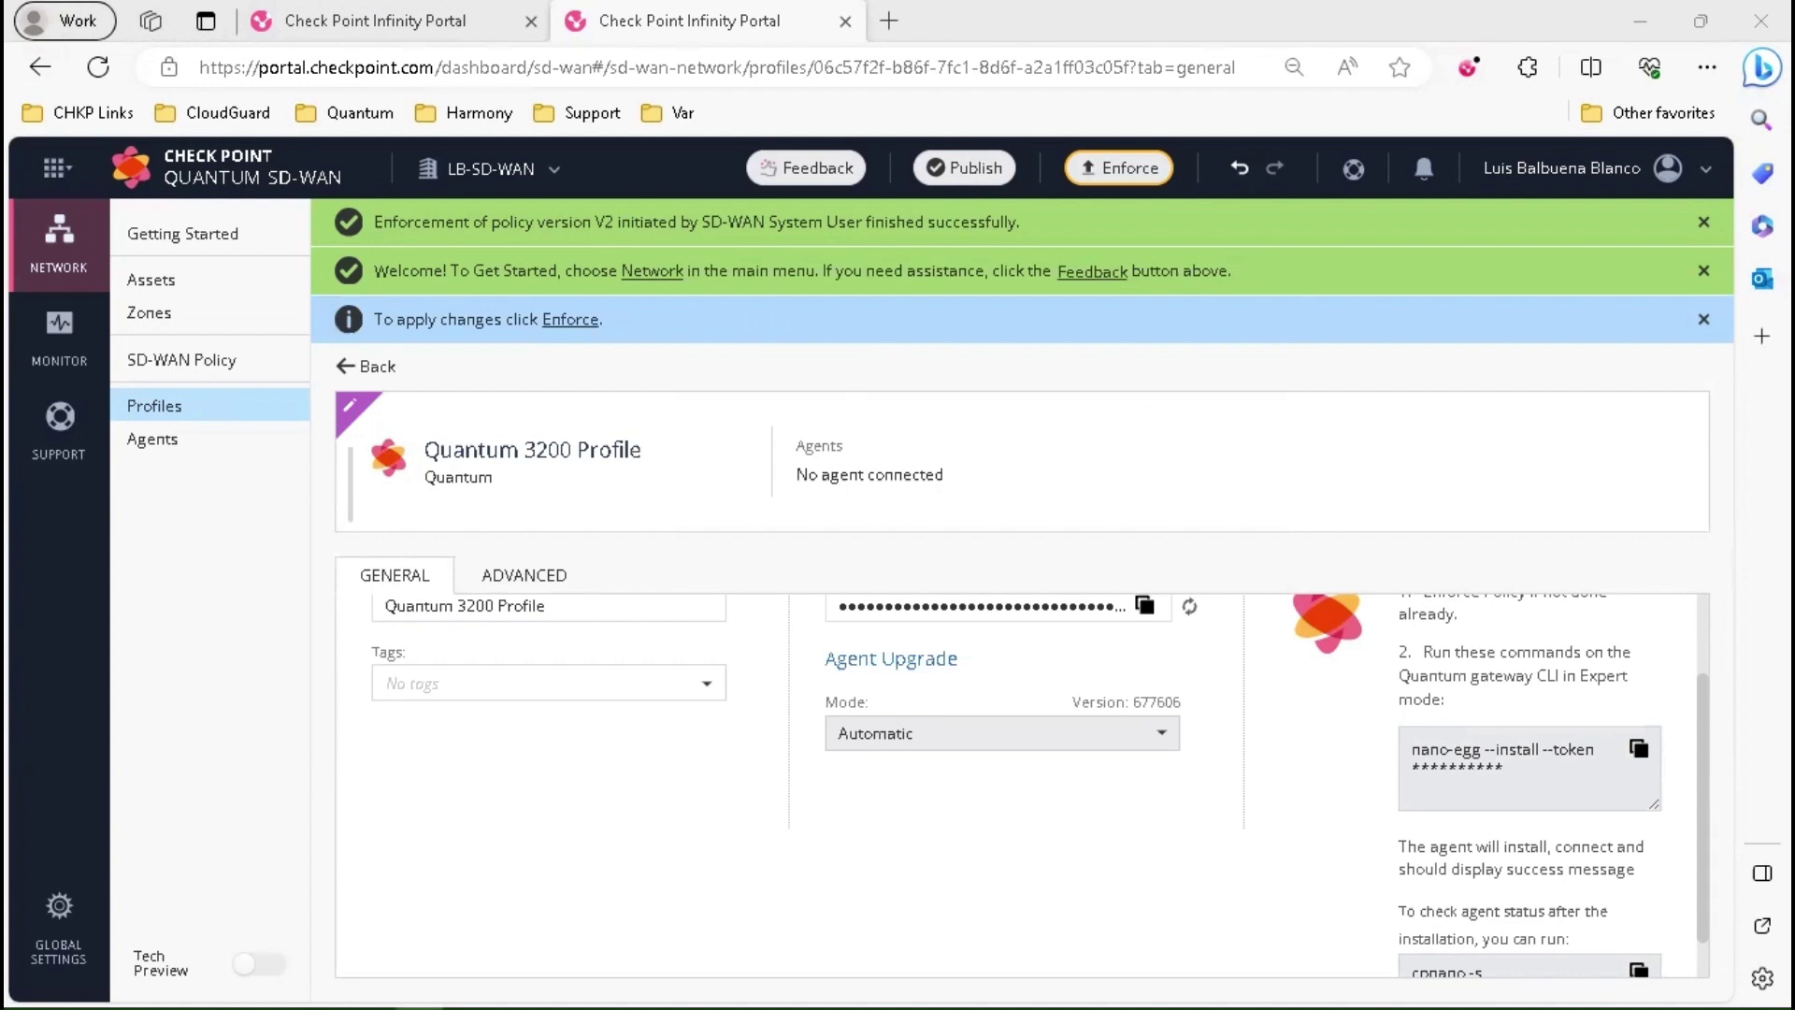
type("admin")
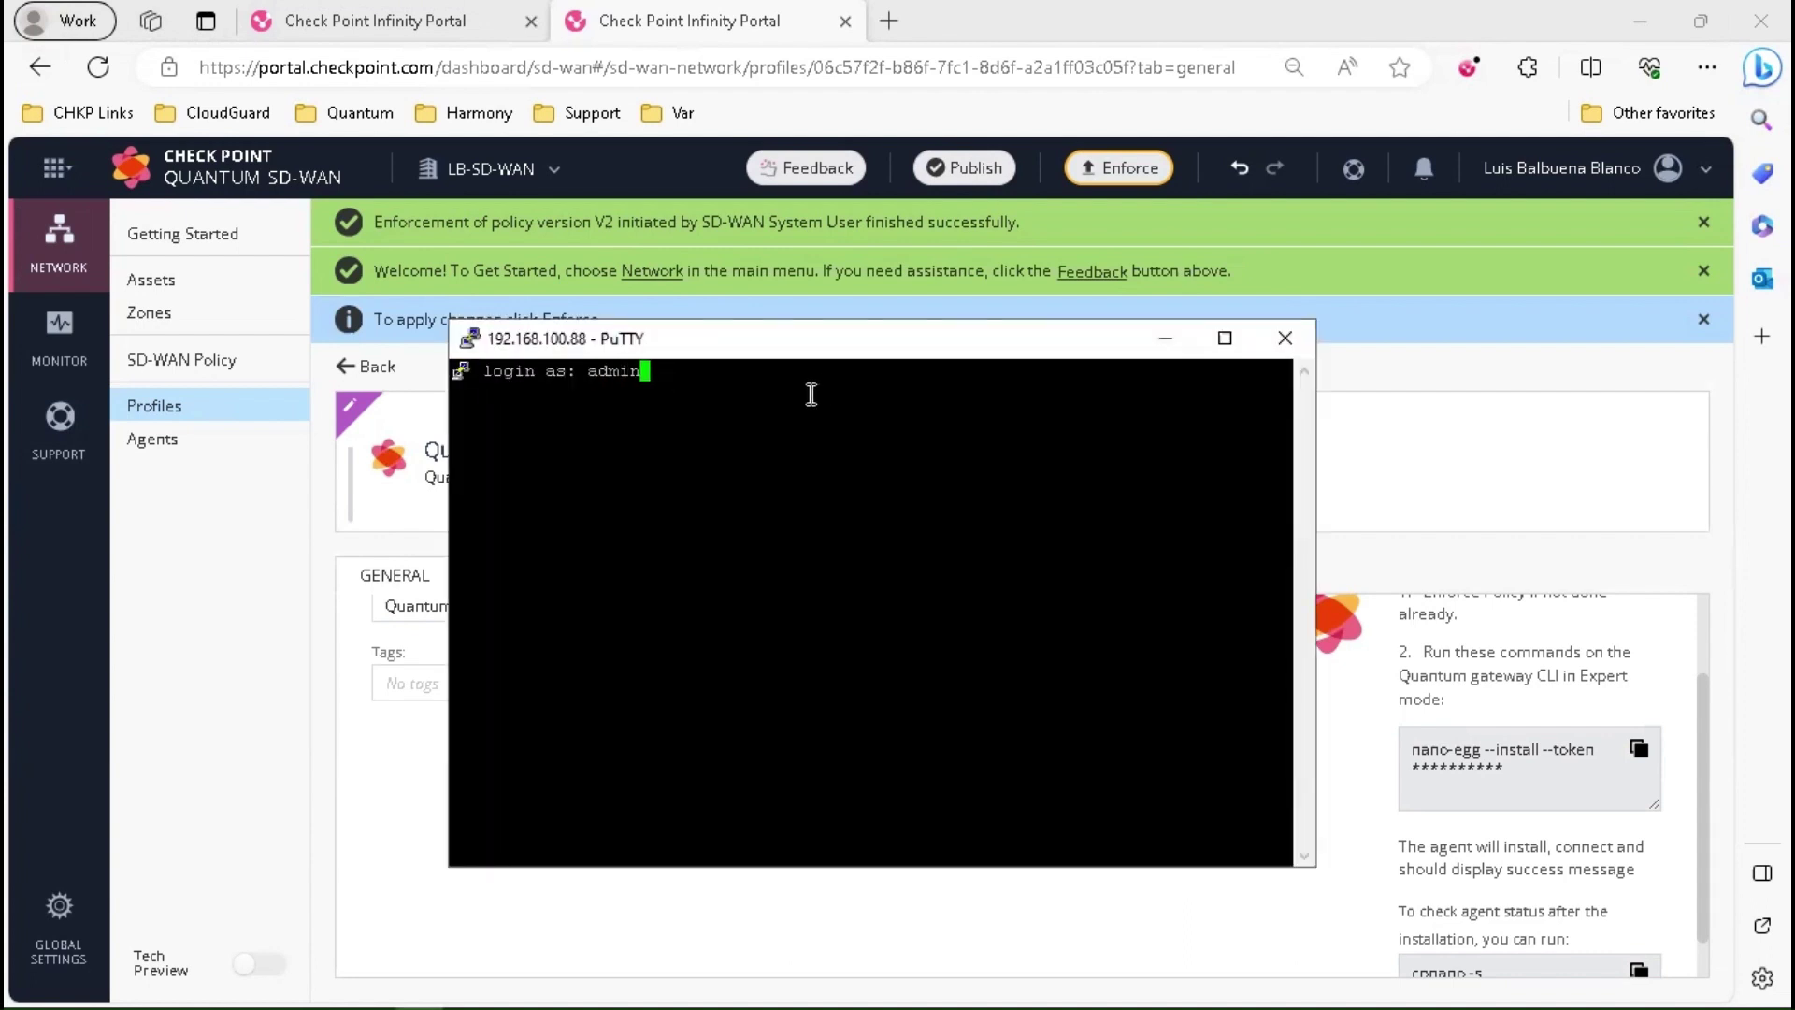
key("Return")
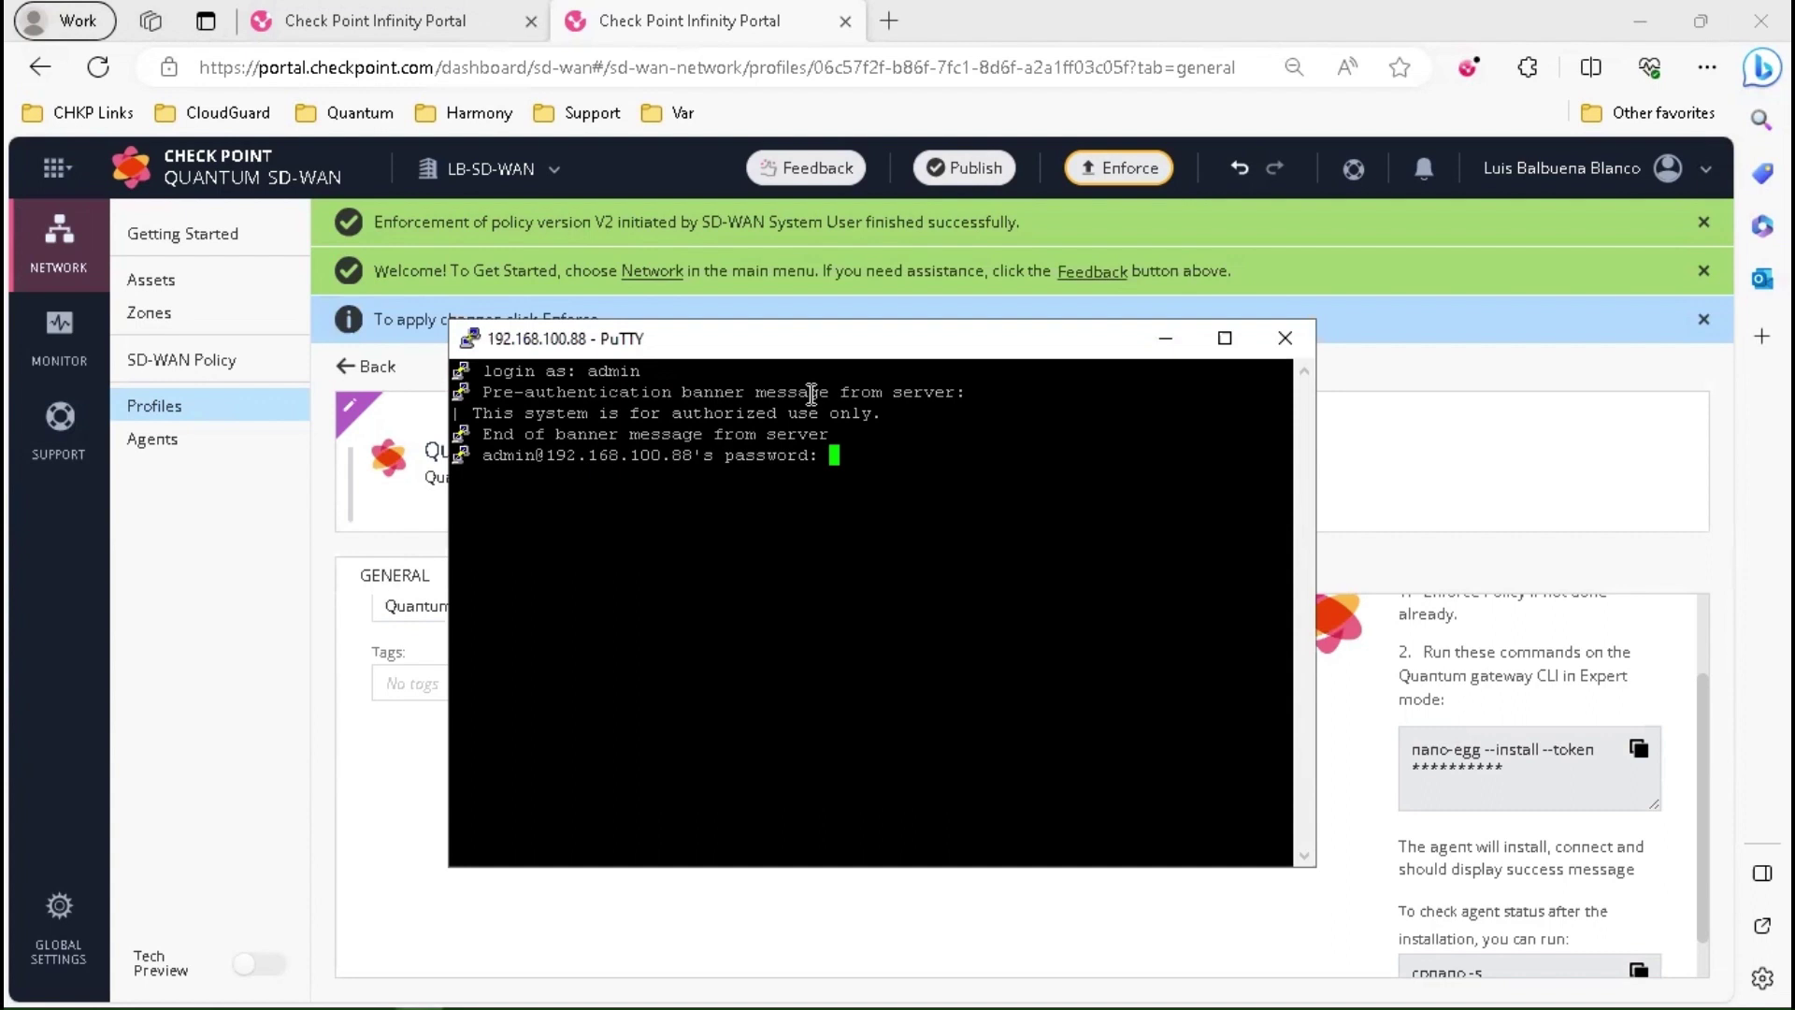
key("Return")
- Enter expert mode, check the version with fw ver (R81.20), and re-enter expert mode
key("Return")
key("Return")
key("Return")
type("expert")
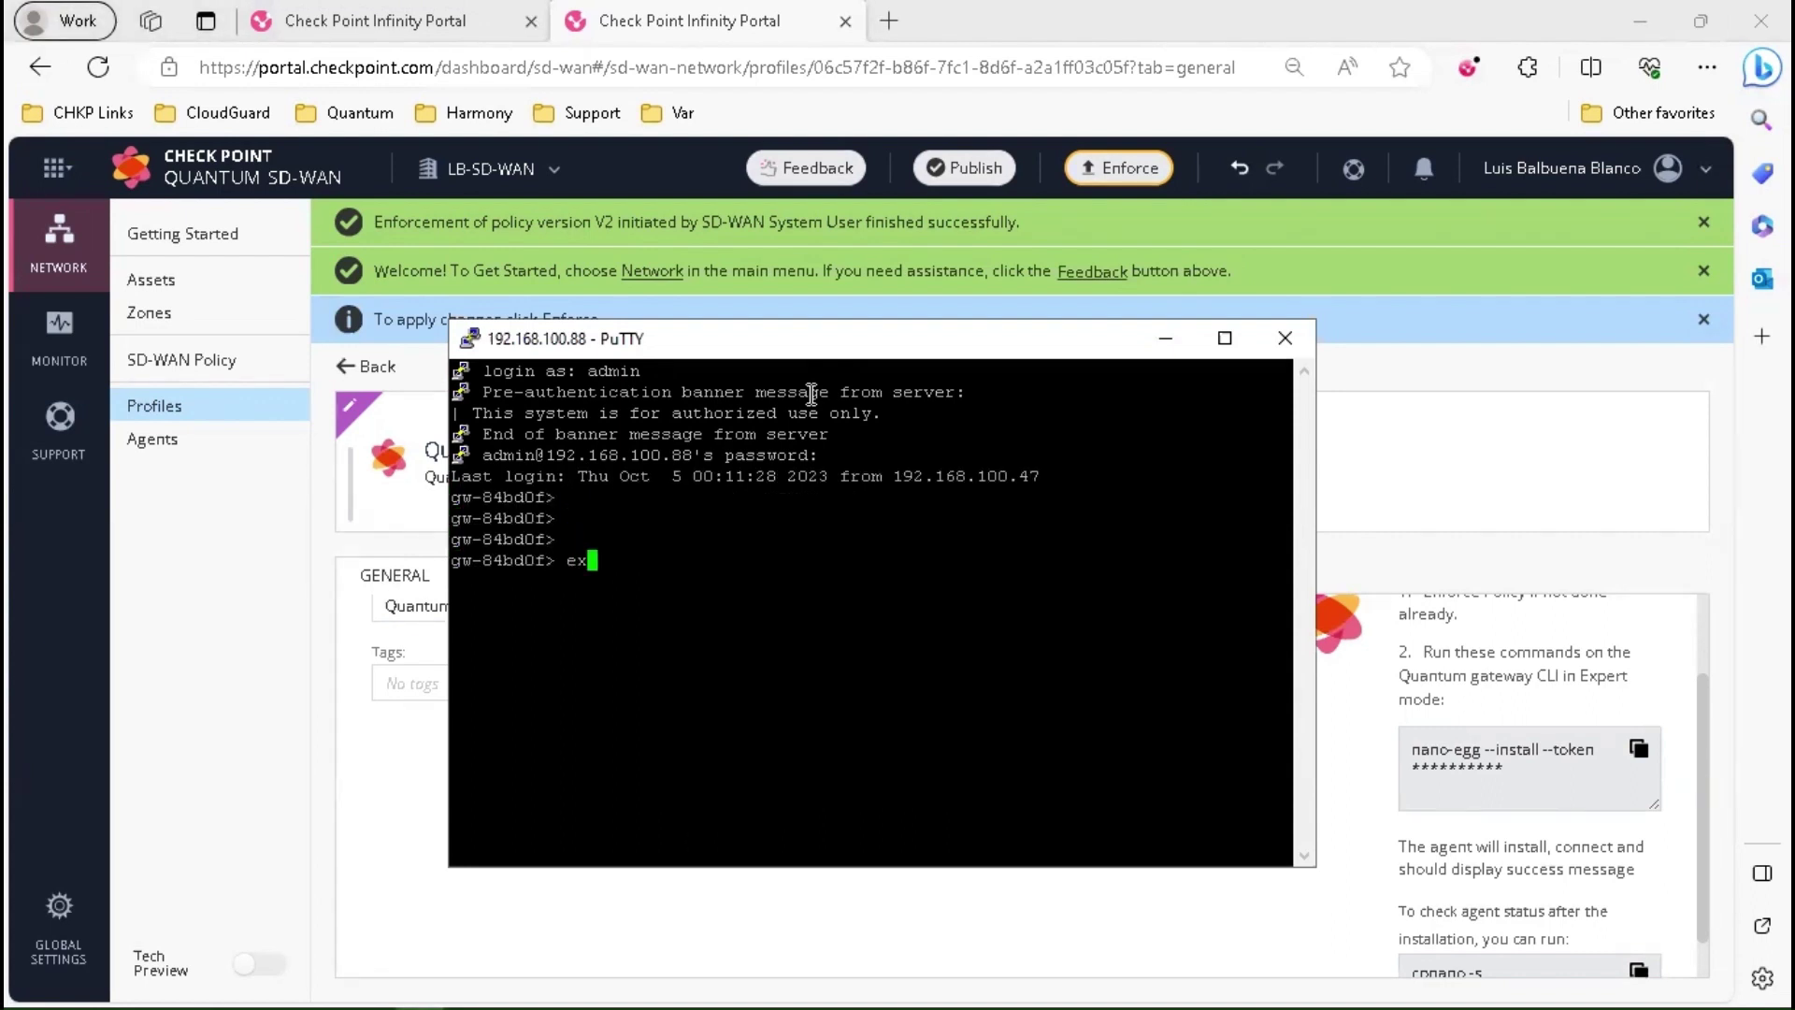
key("Return")
key("Return")
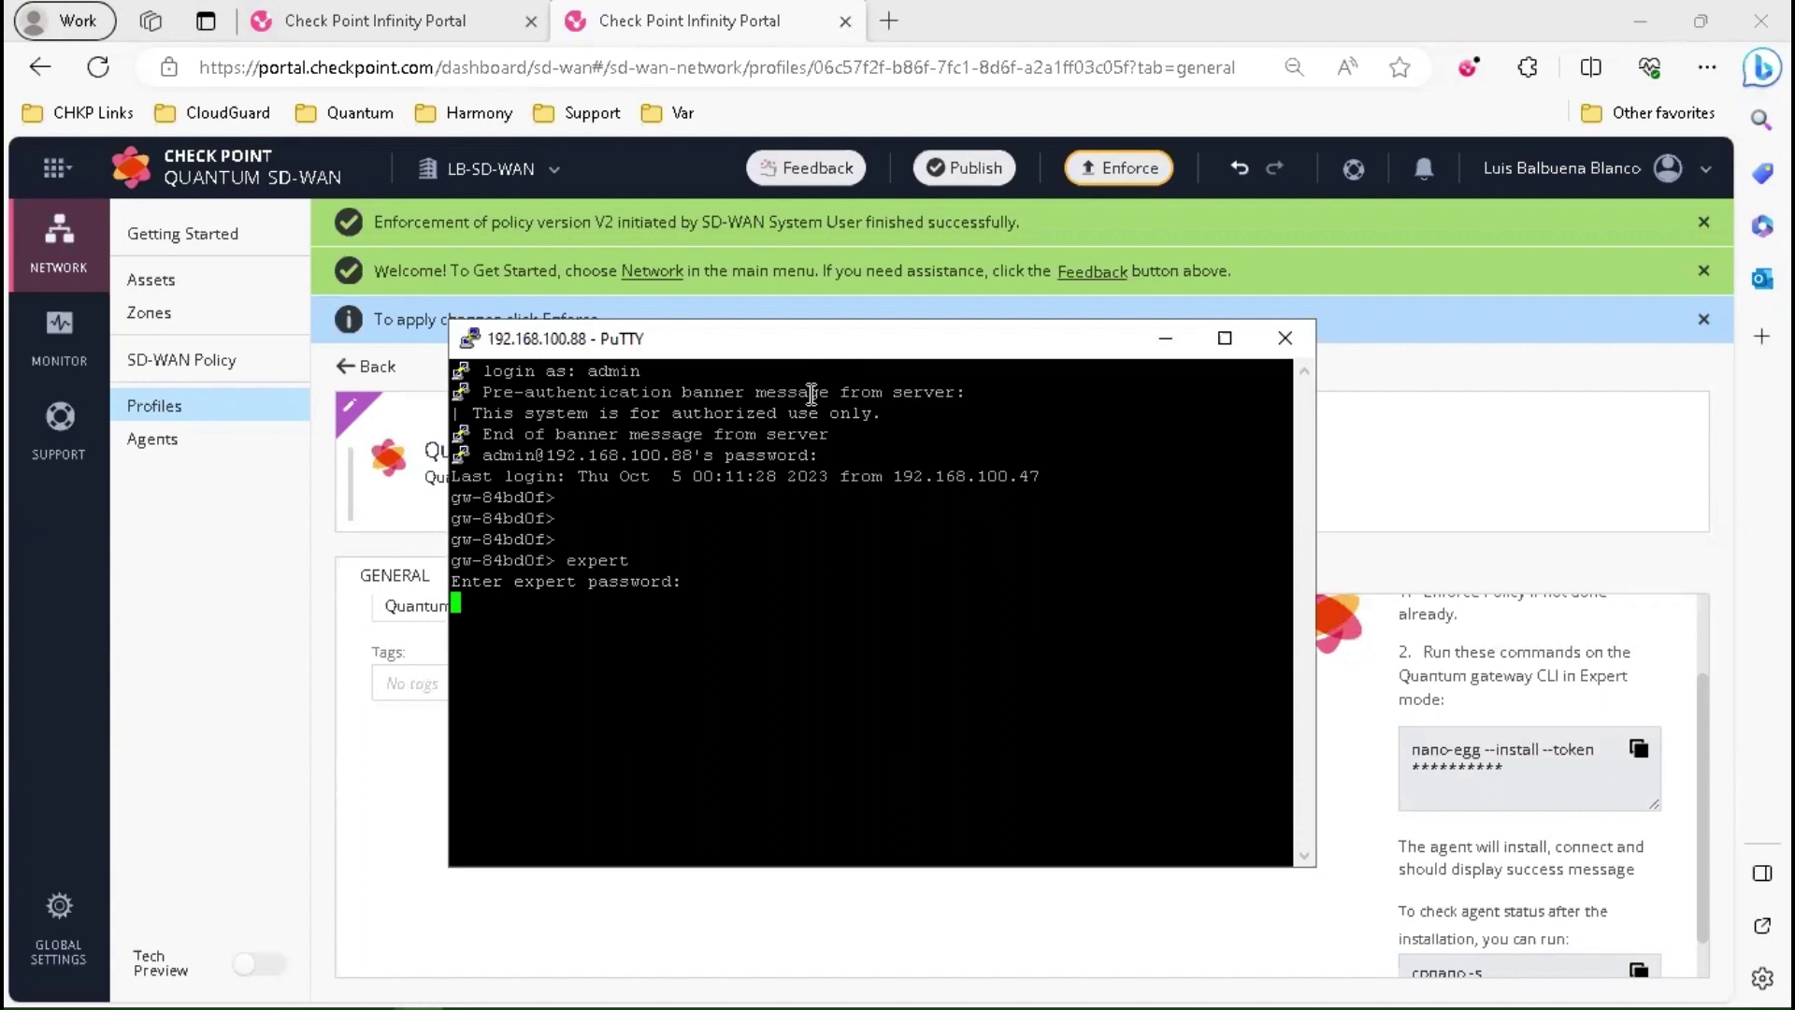
key("Return")
key("Return")
type("fw ver")
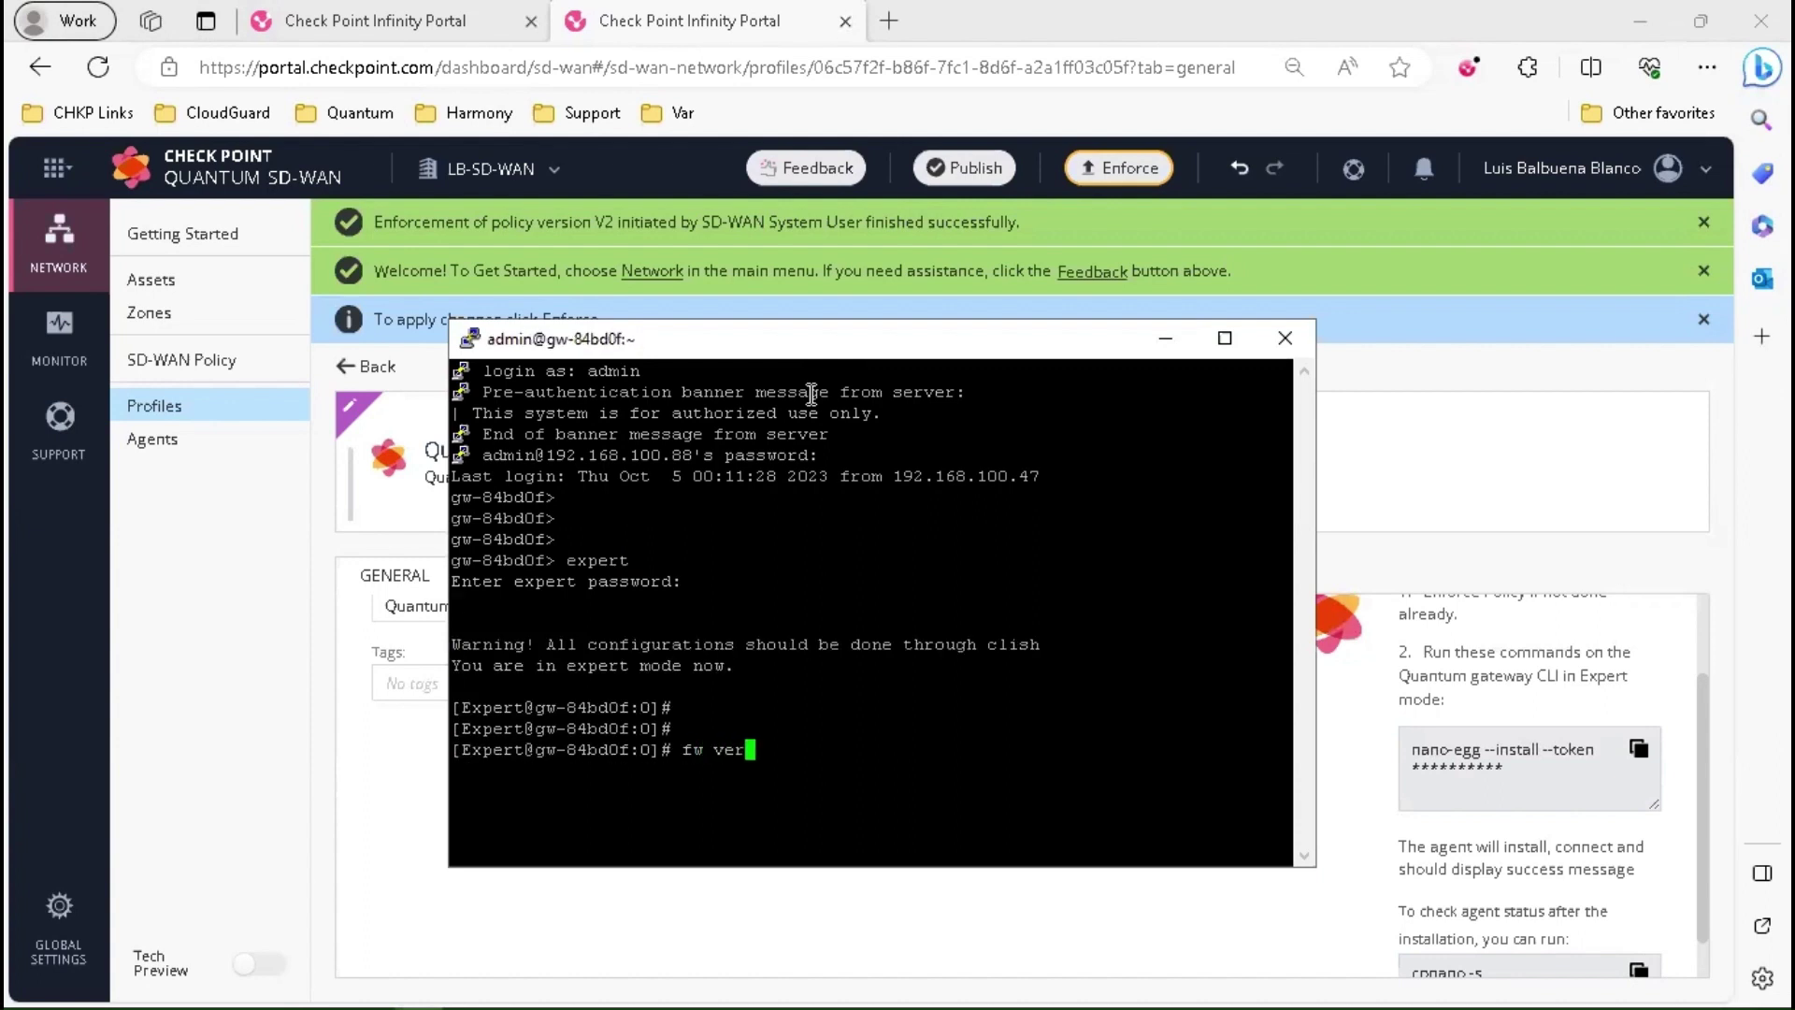
key("Return")
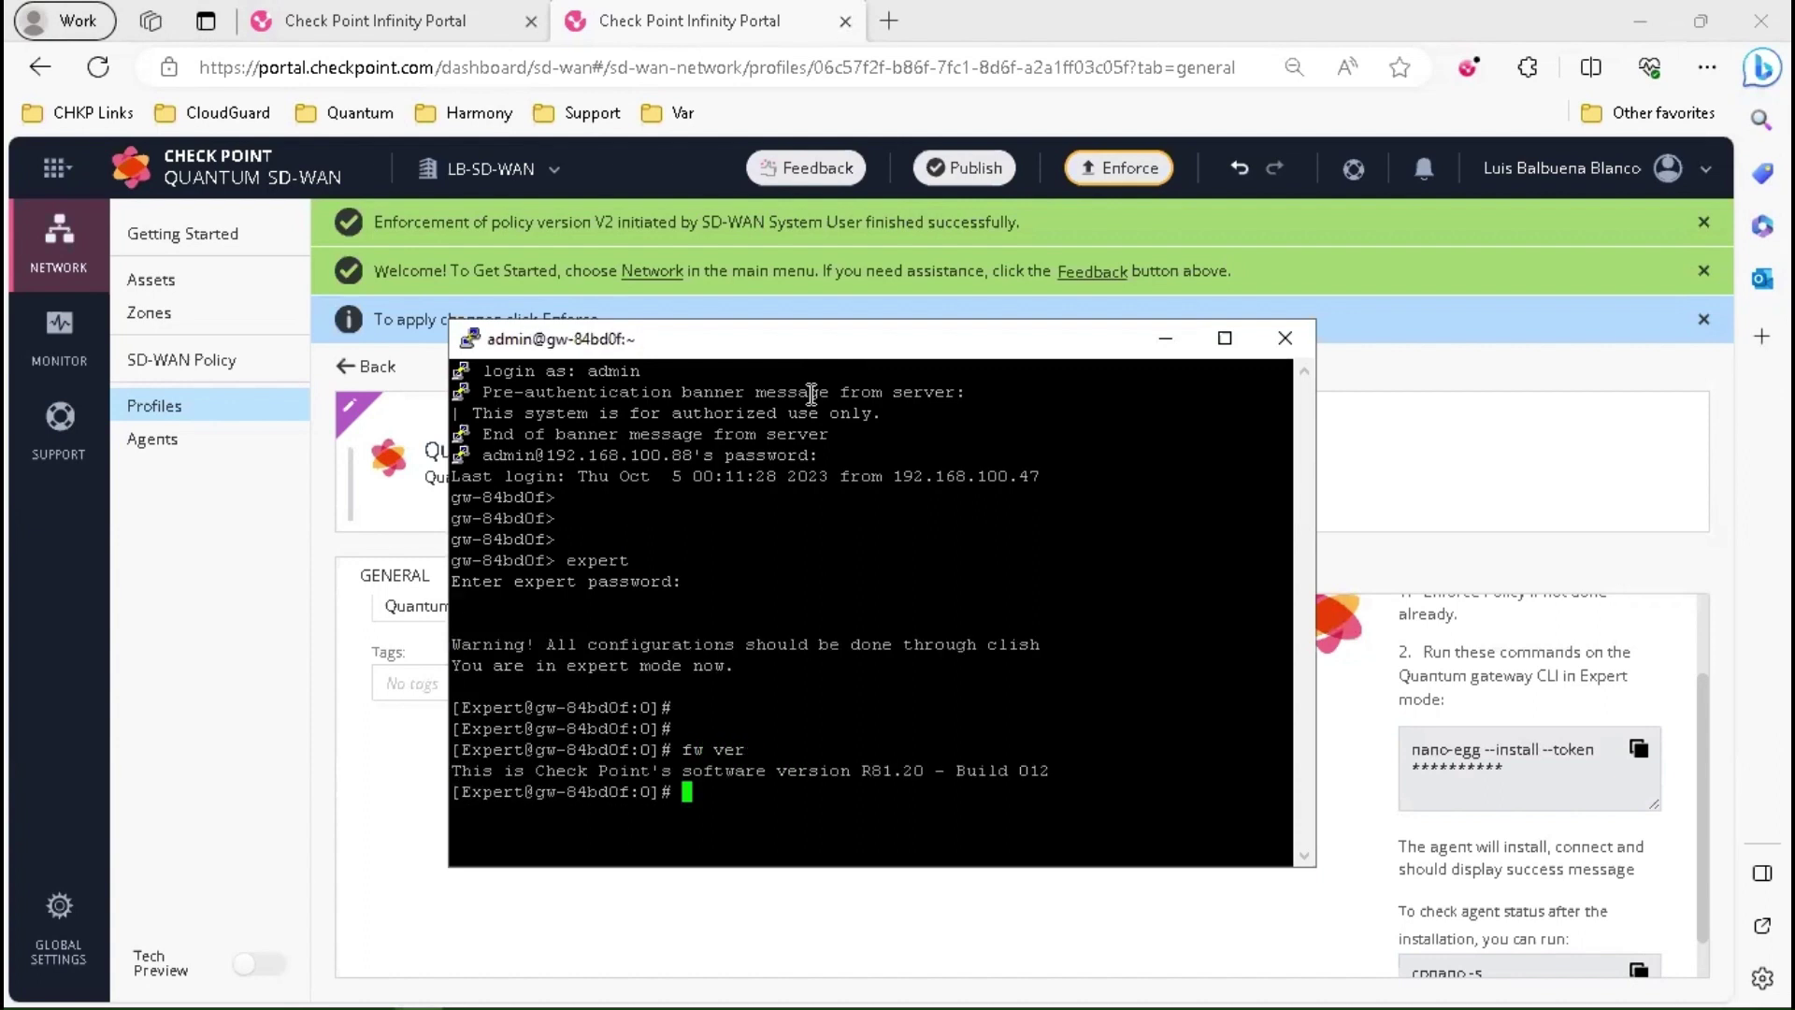
key("Return")
key("Return")
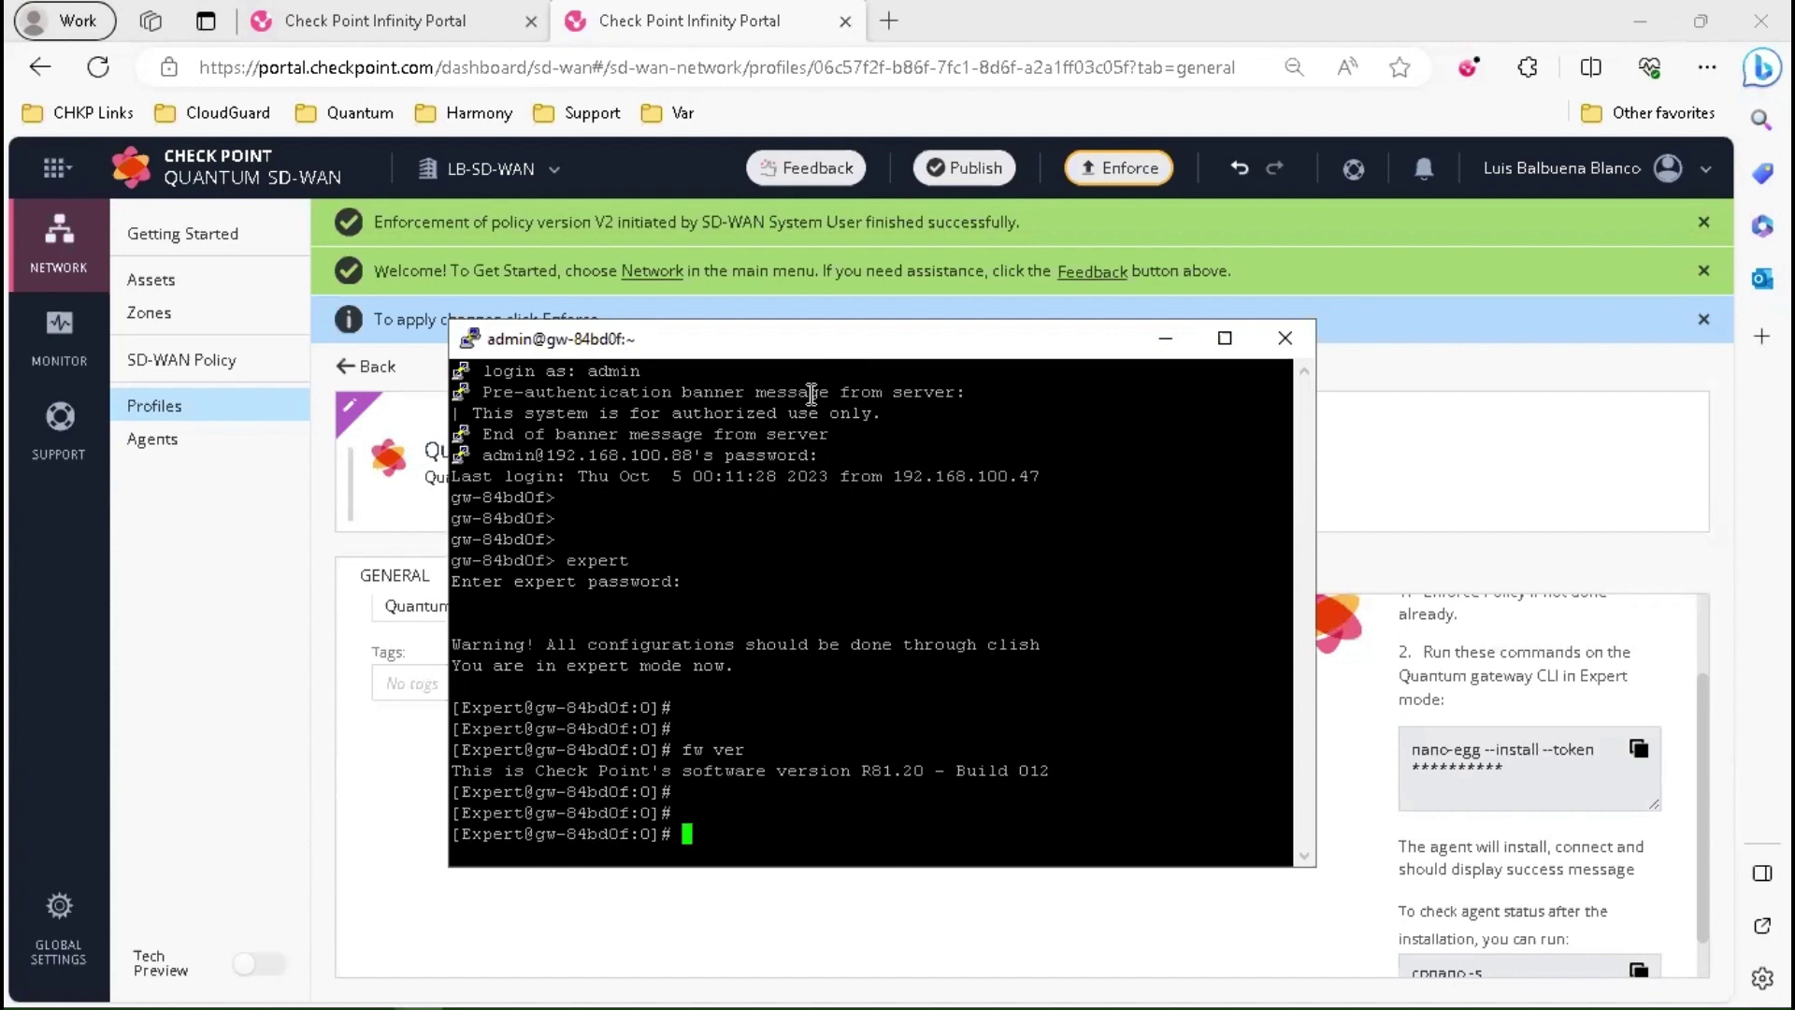
type("exit")
key("Return")
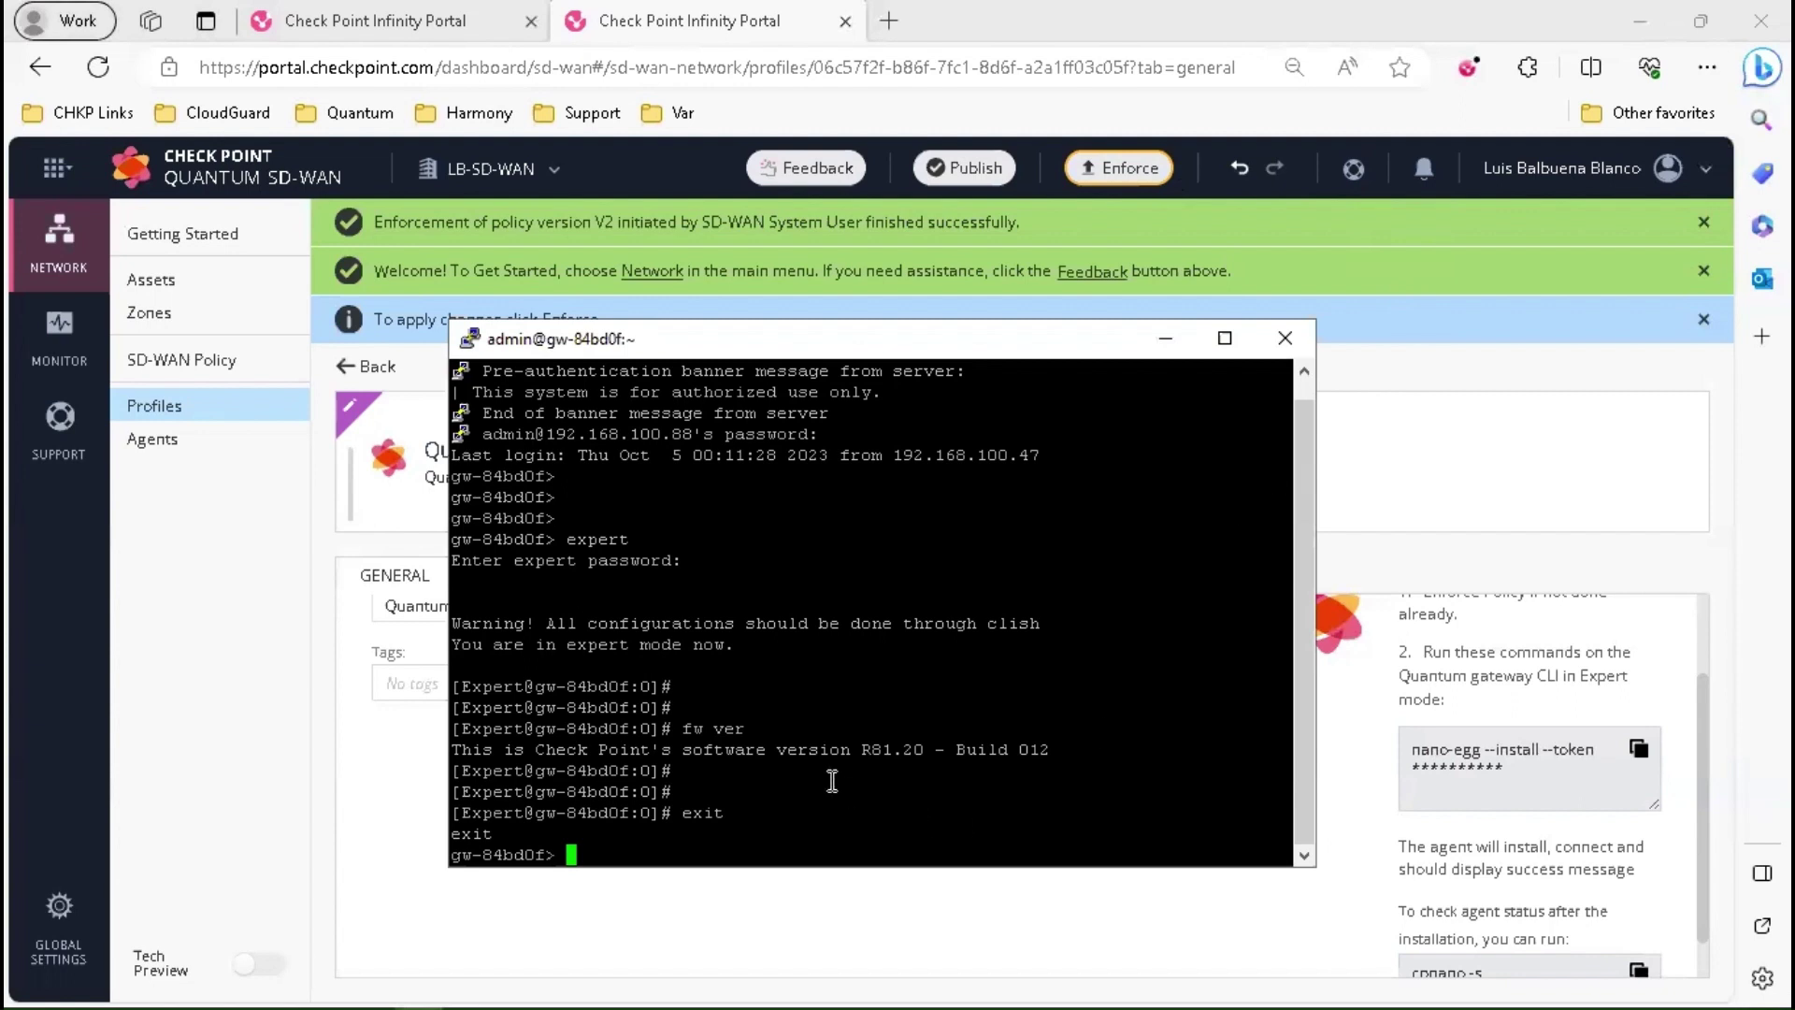
type("expert")
key("Return")
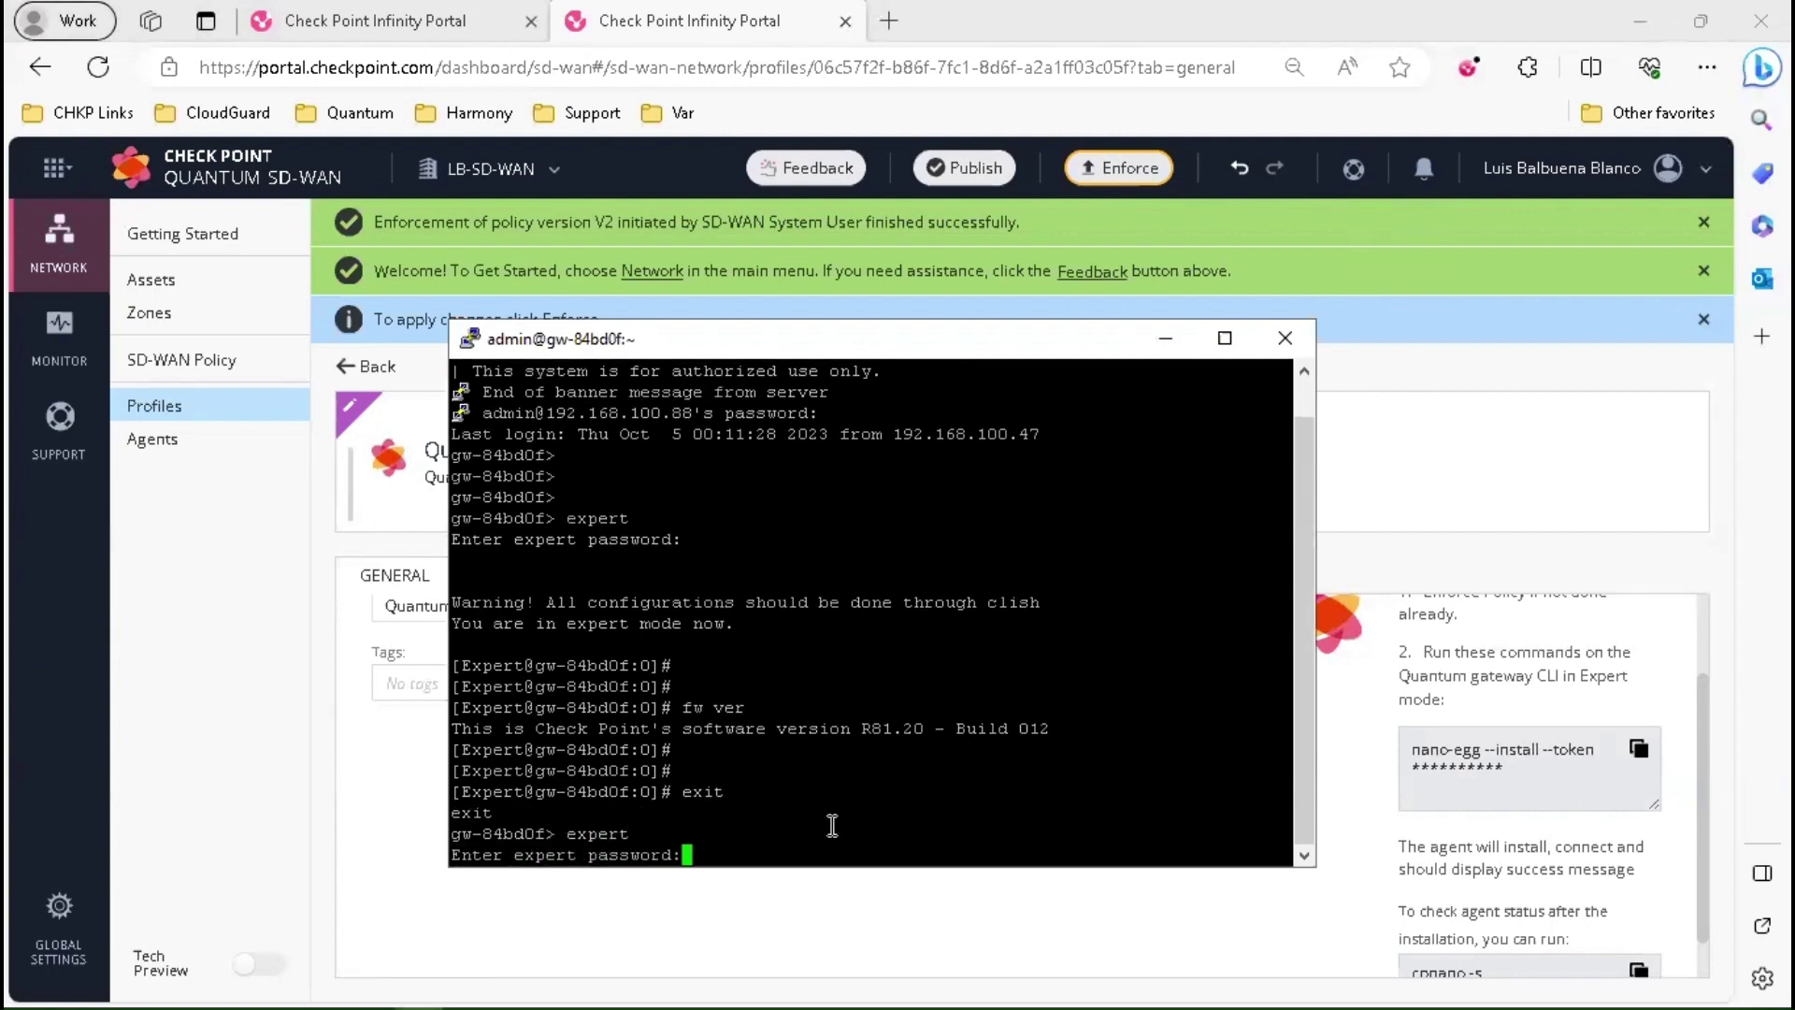
key("Return")
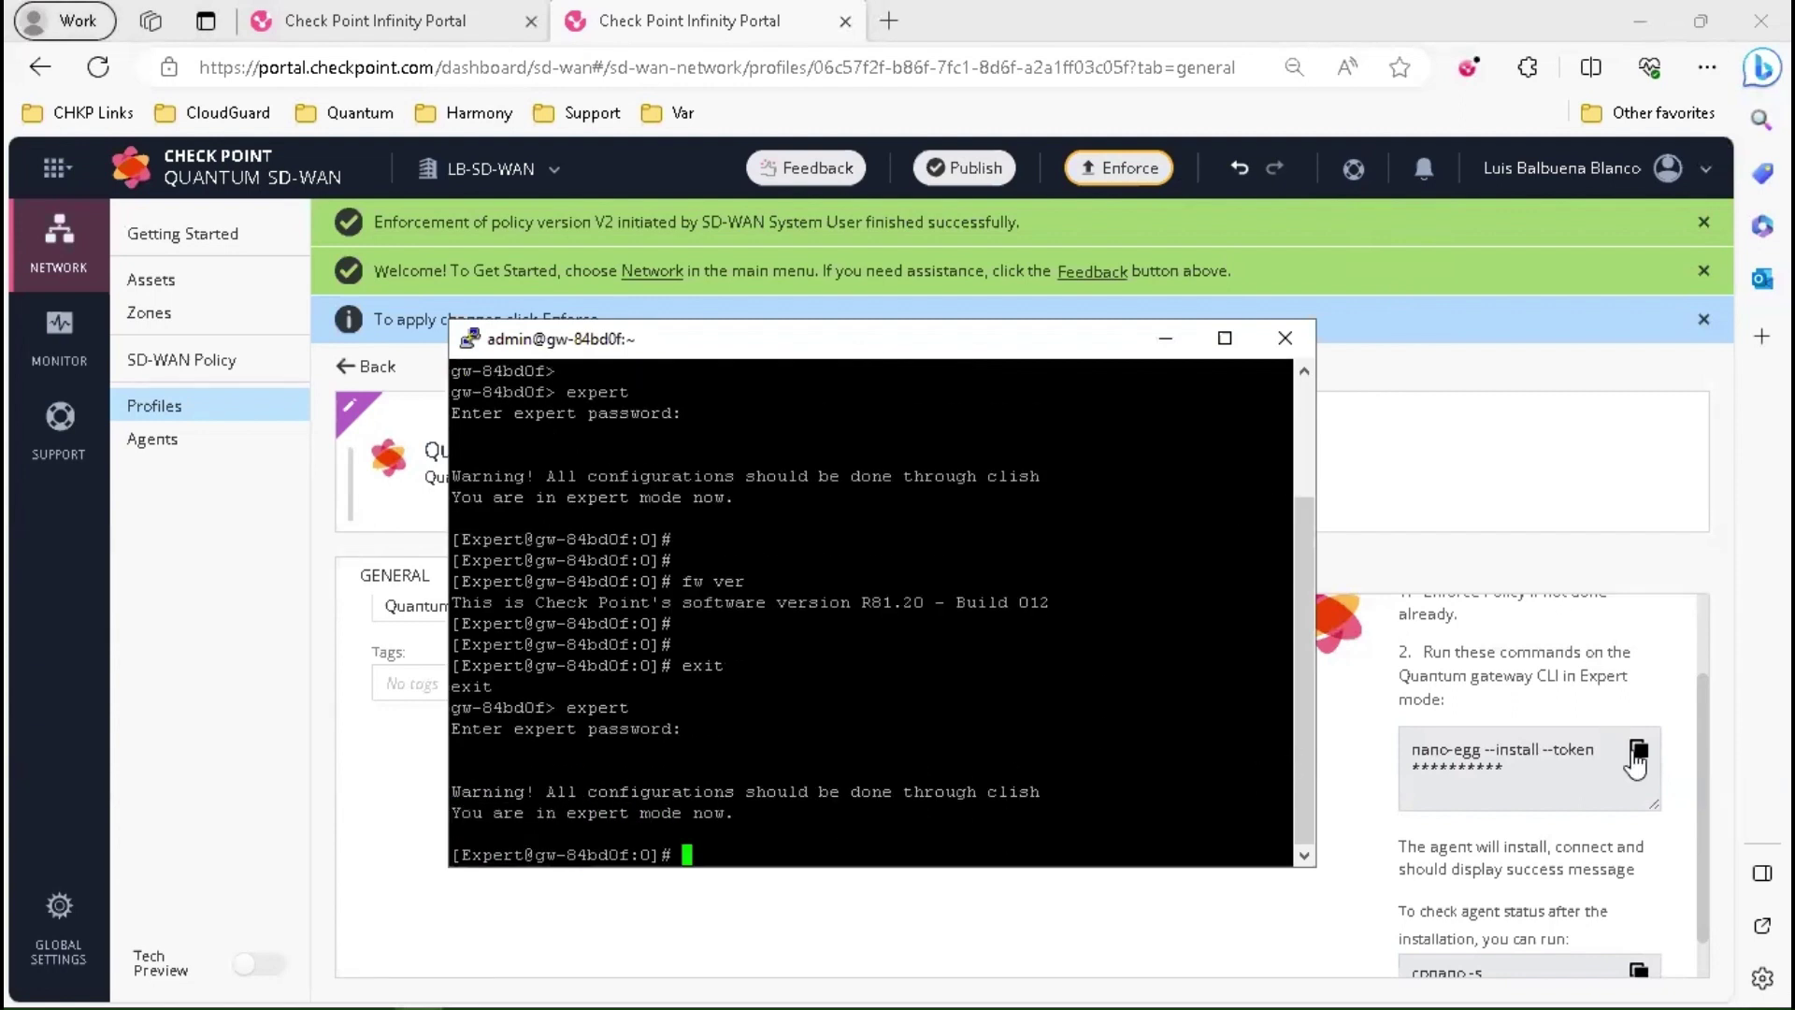
- Copy the nano-egg install command with its token from the portal and paste it at the prompt
left_click(1636, 755)
key("alt+Tab")
right_click(706, 861)
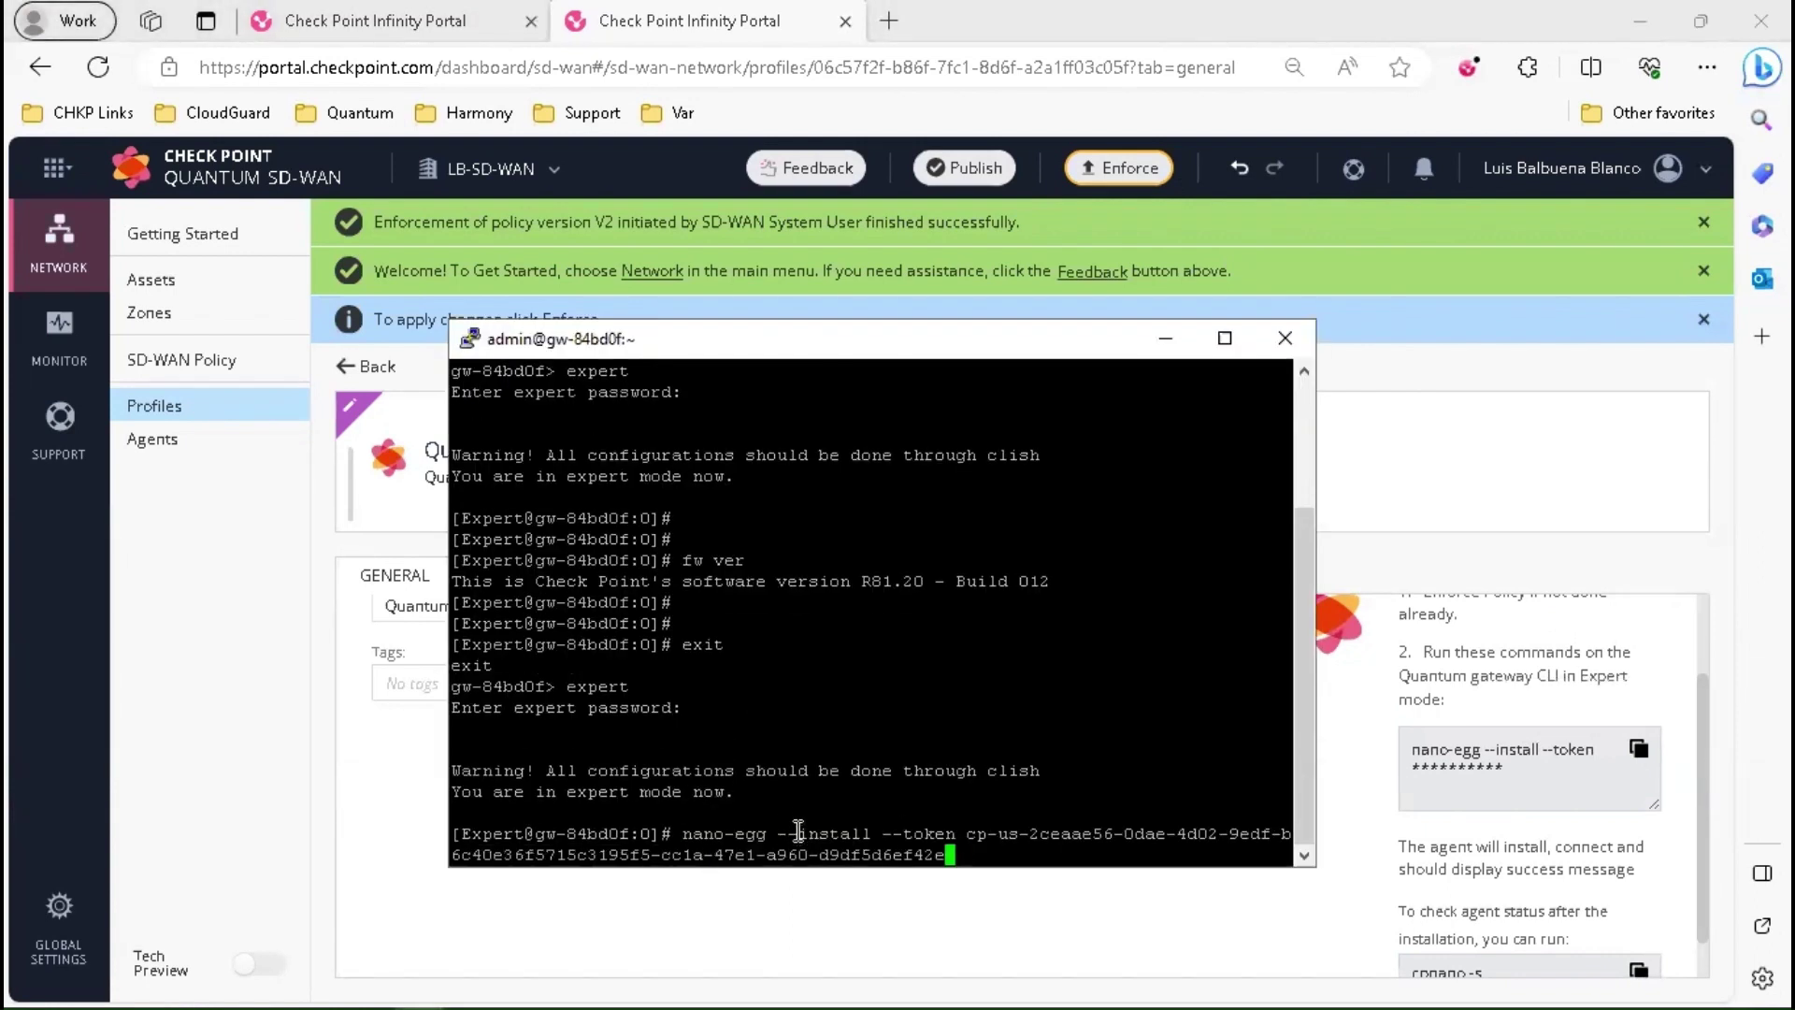
- Run the nano-egg agent install, then run cpnano -s and confirm the agent reports Running
key("Return")
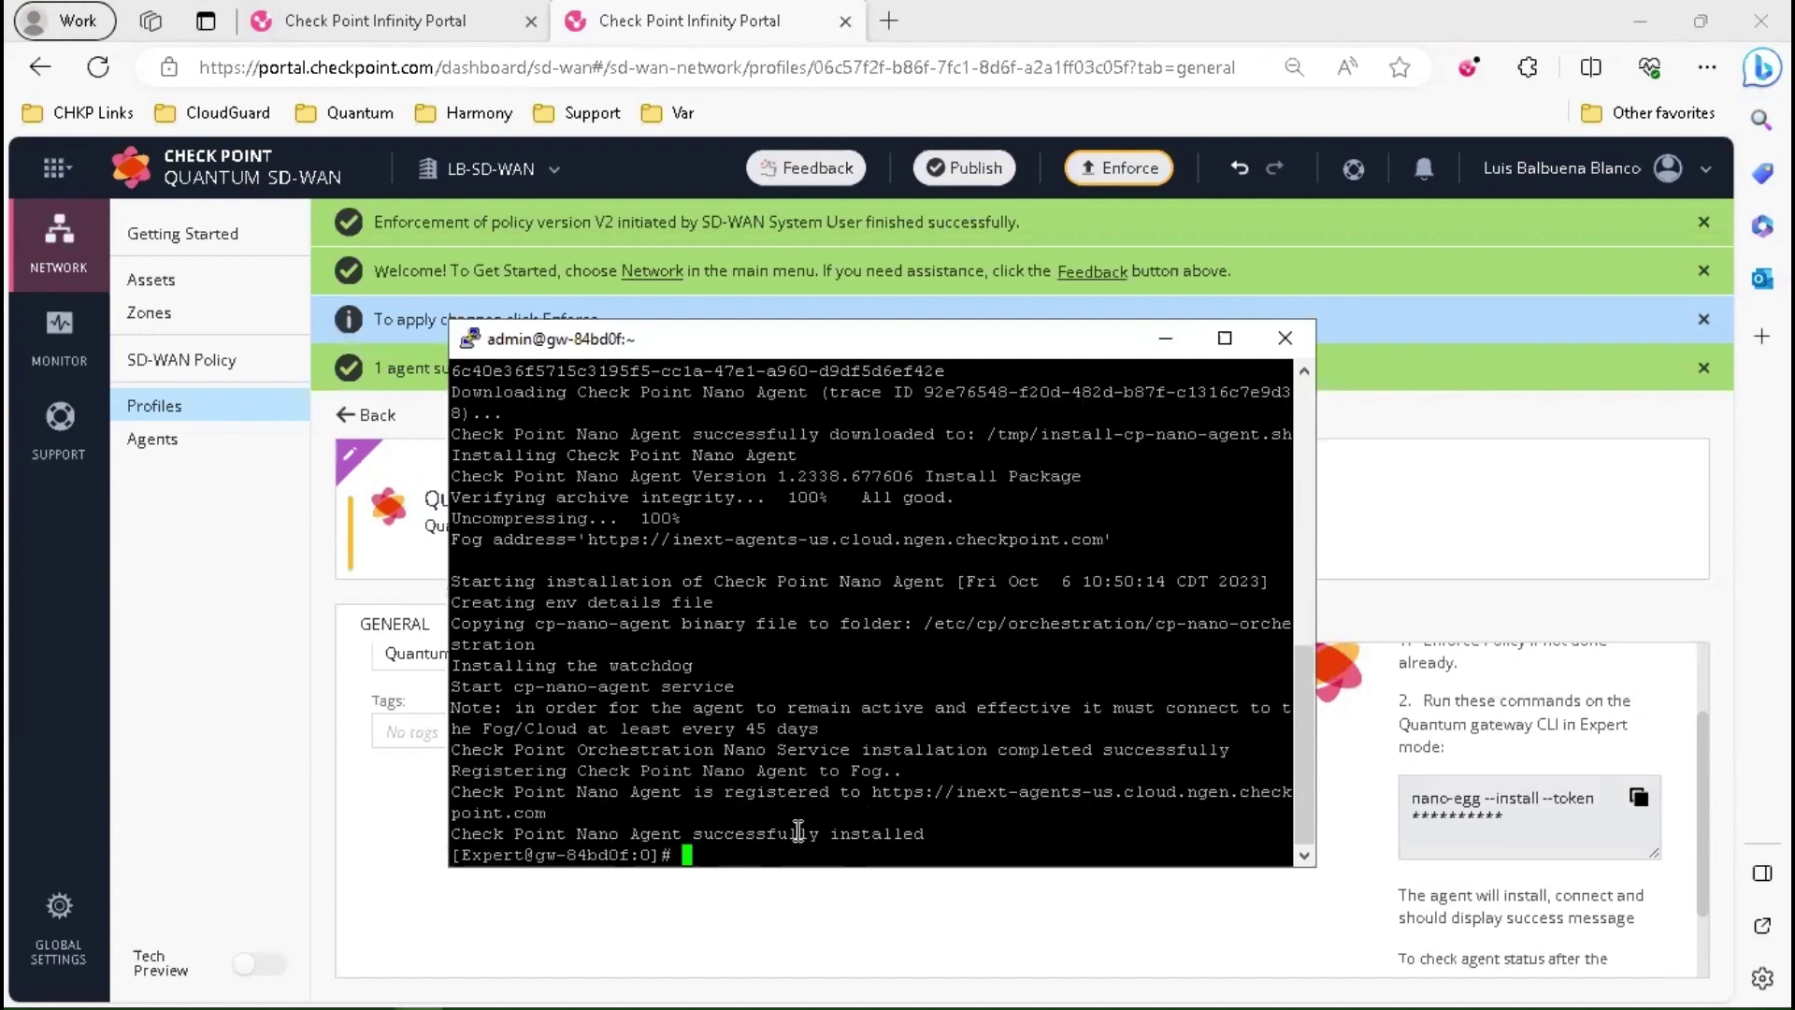
left_click(1632, 893)
scroll(1638, 922, "down", 1)
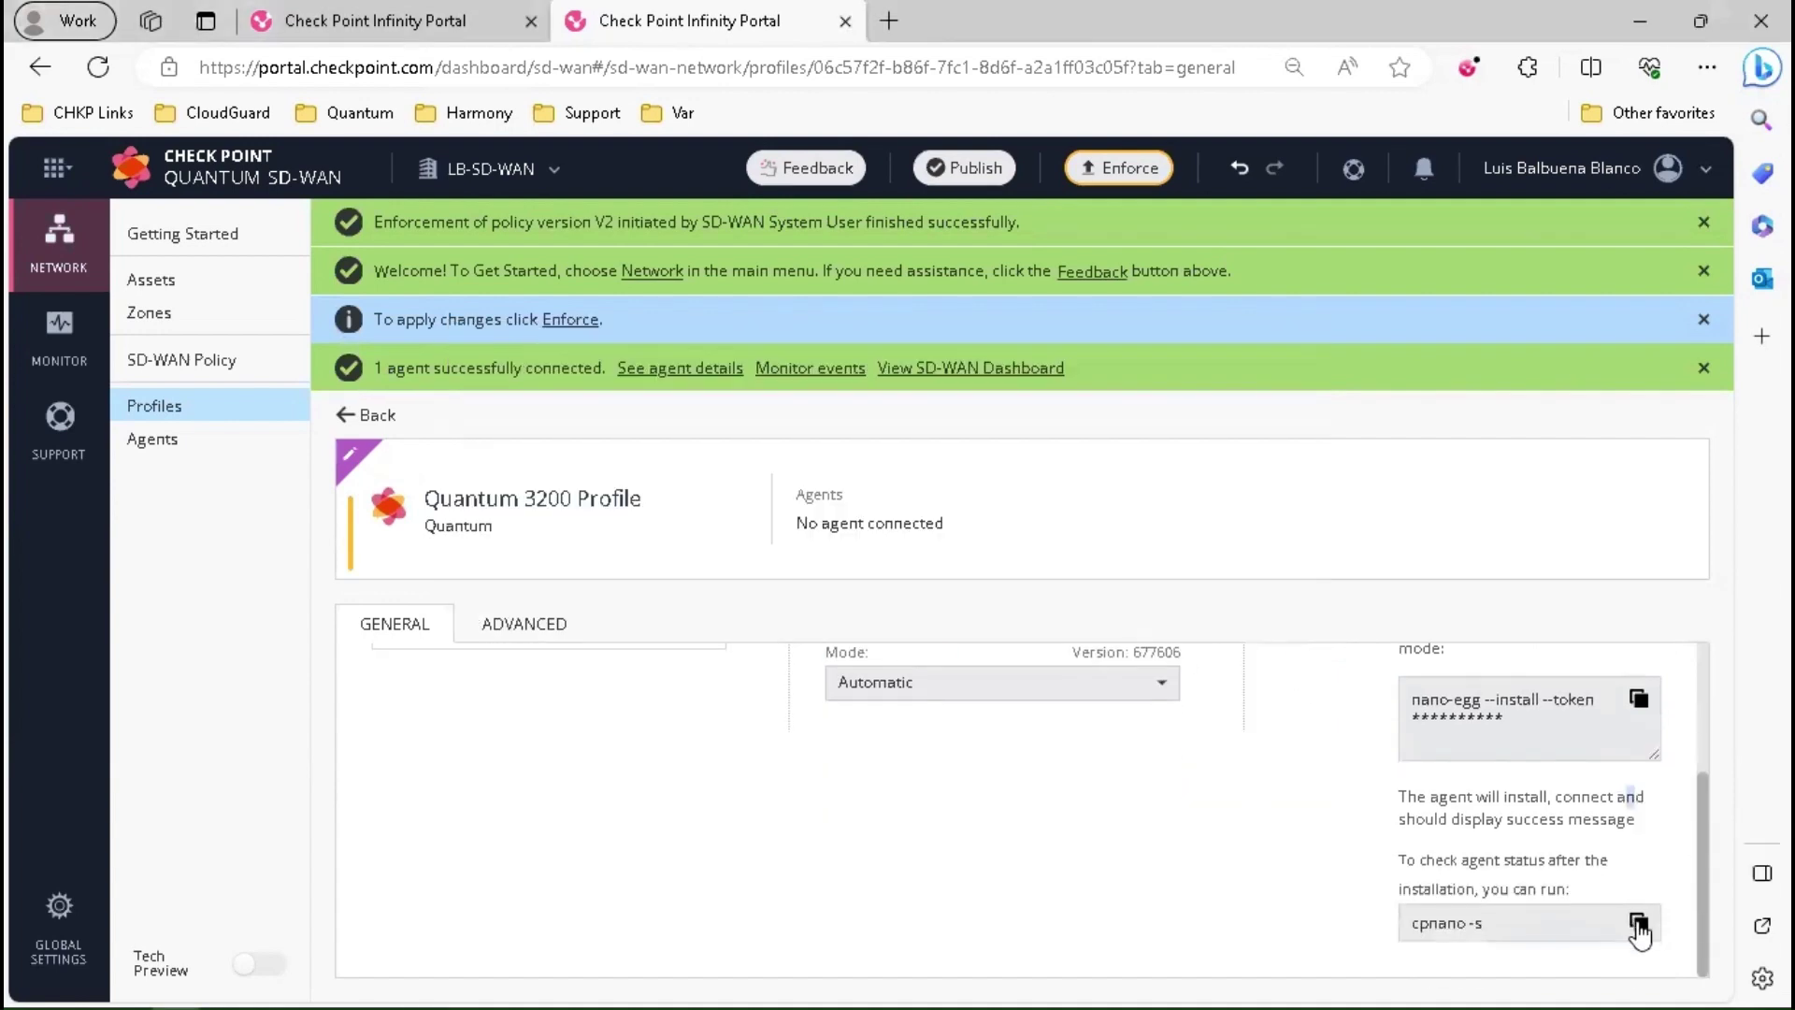
left_click(1639, 926)
key("alt+Tab")
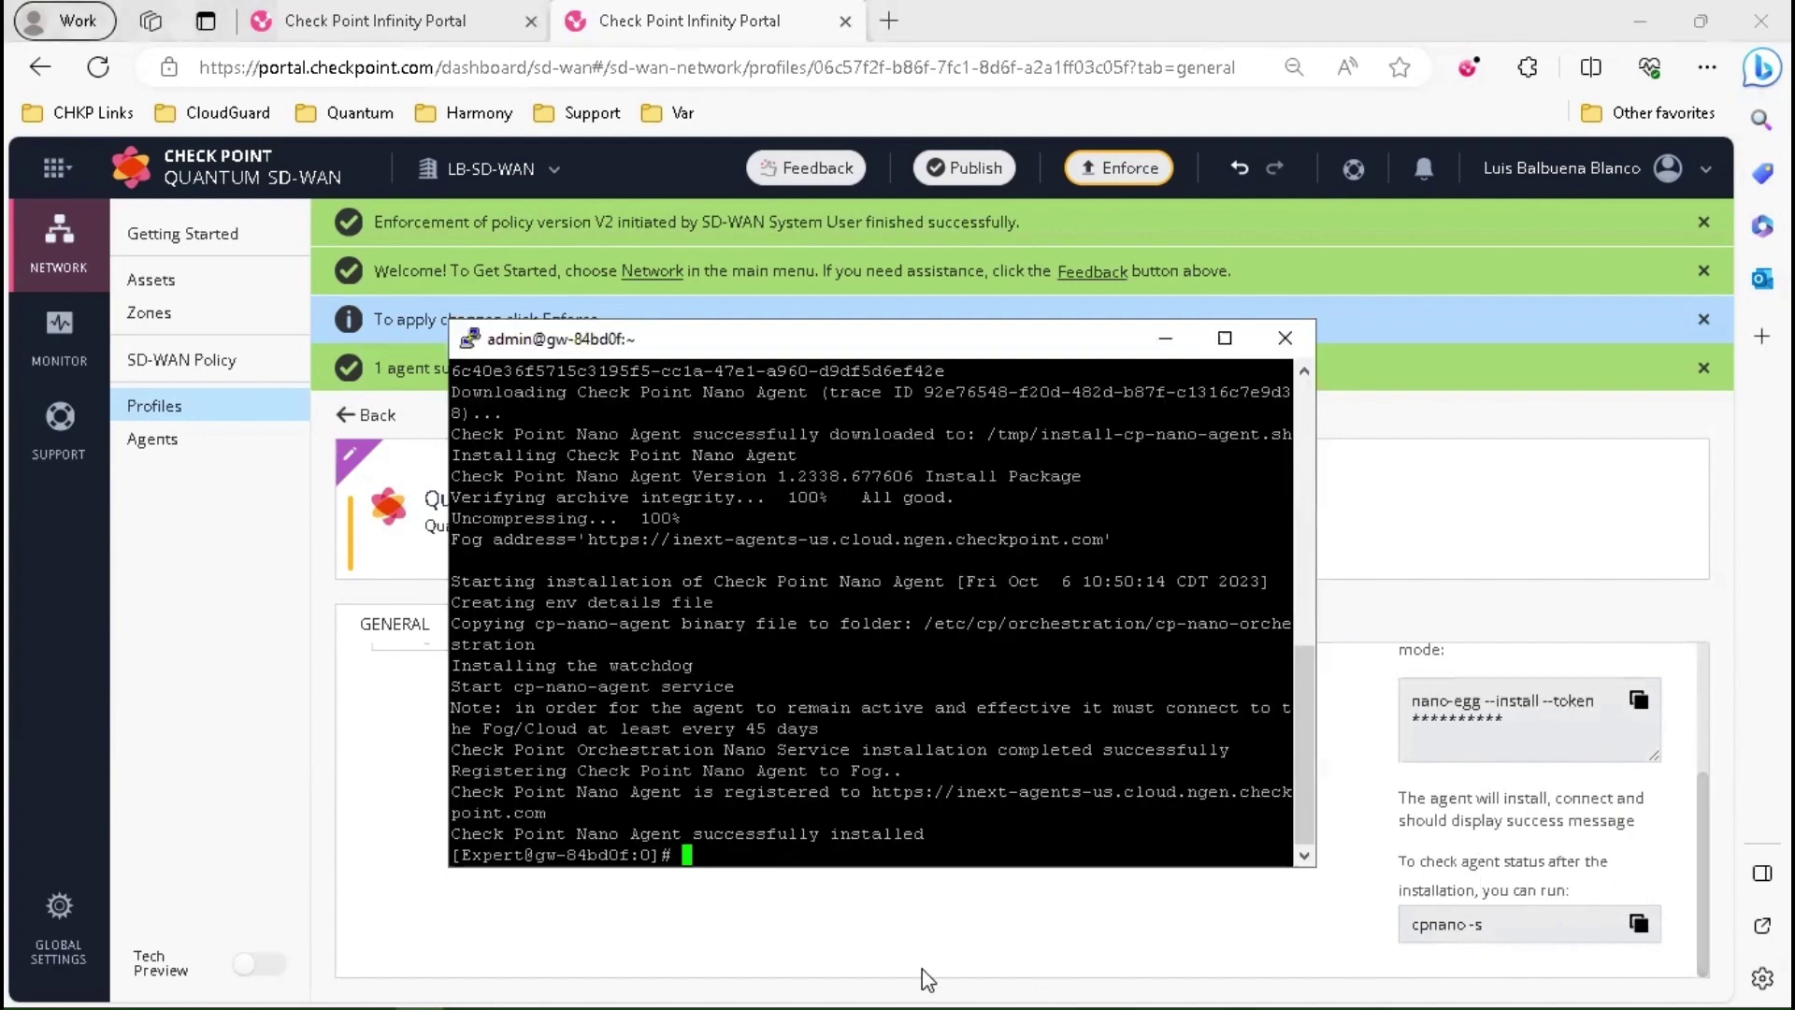
right_click(719, 846)
key("Return")
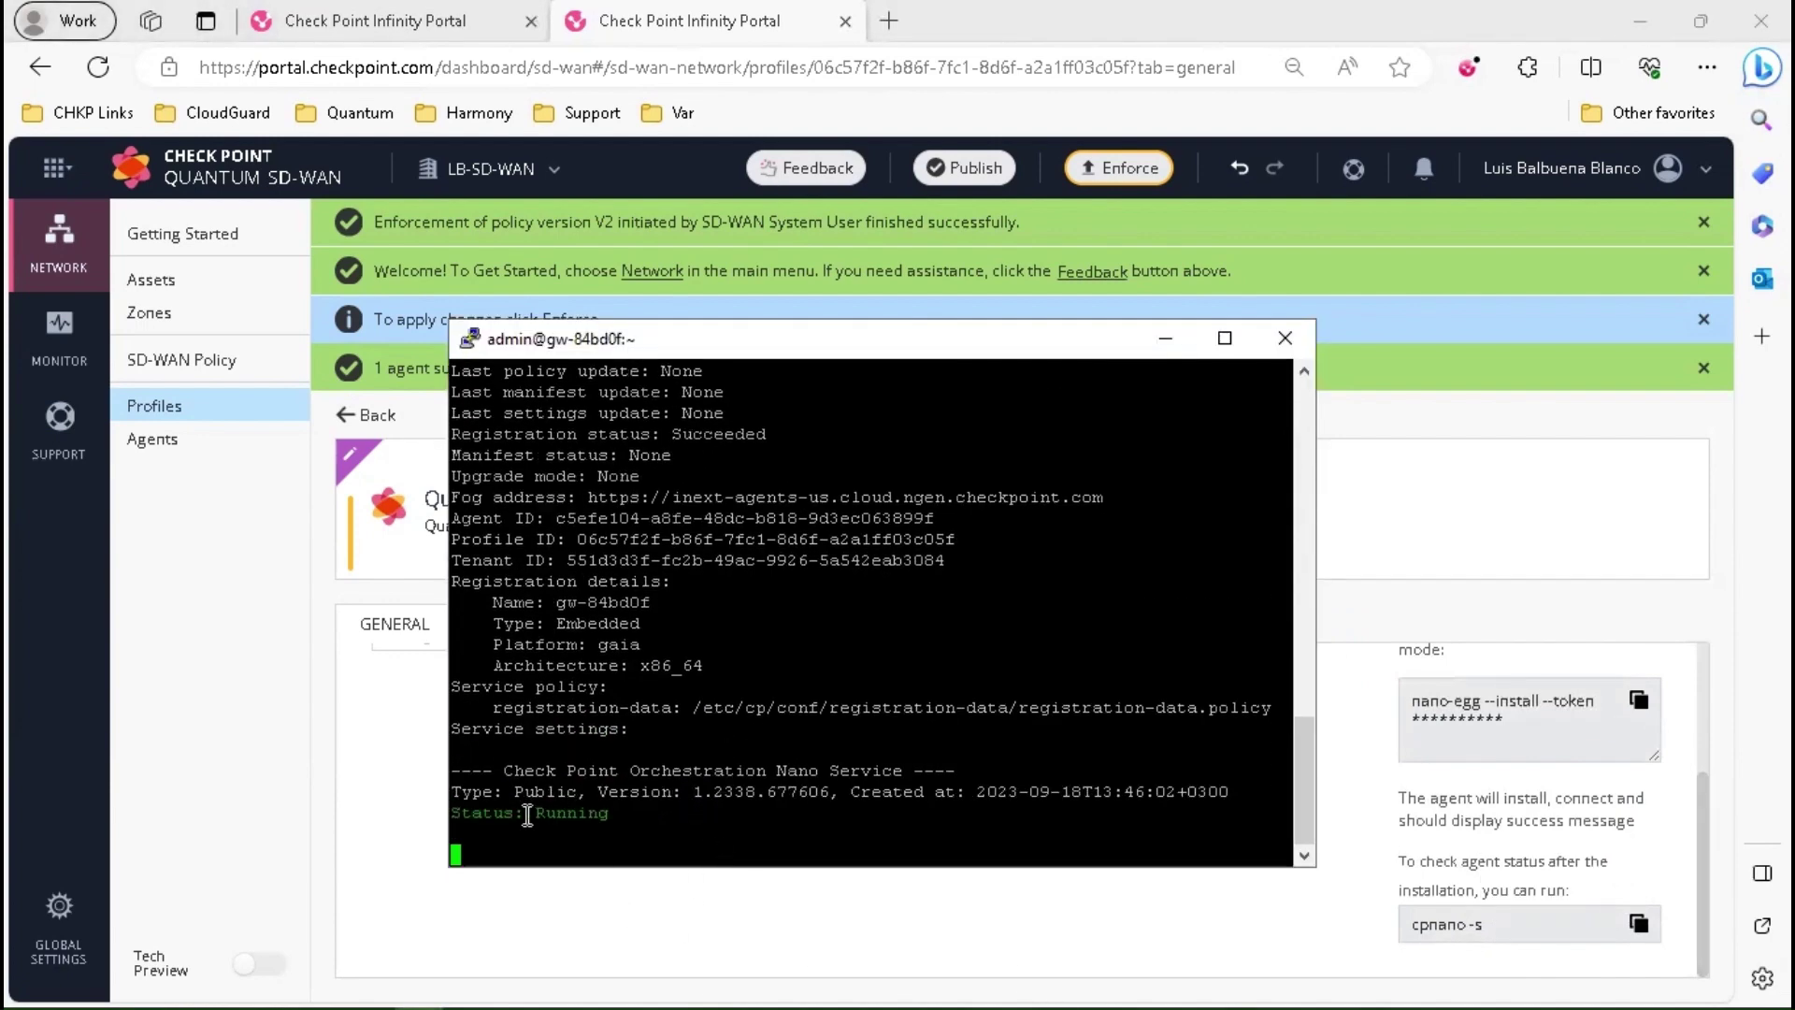
left_click_drag(527, 813, 609, 814)
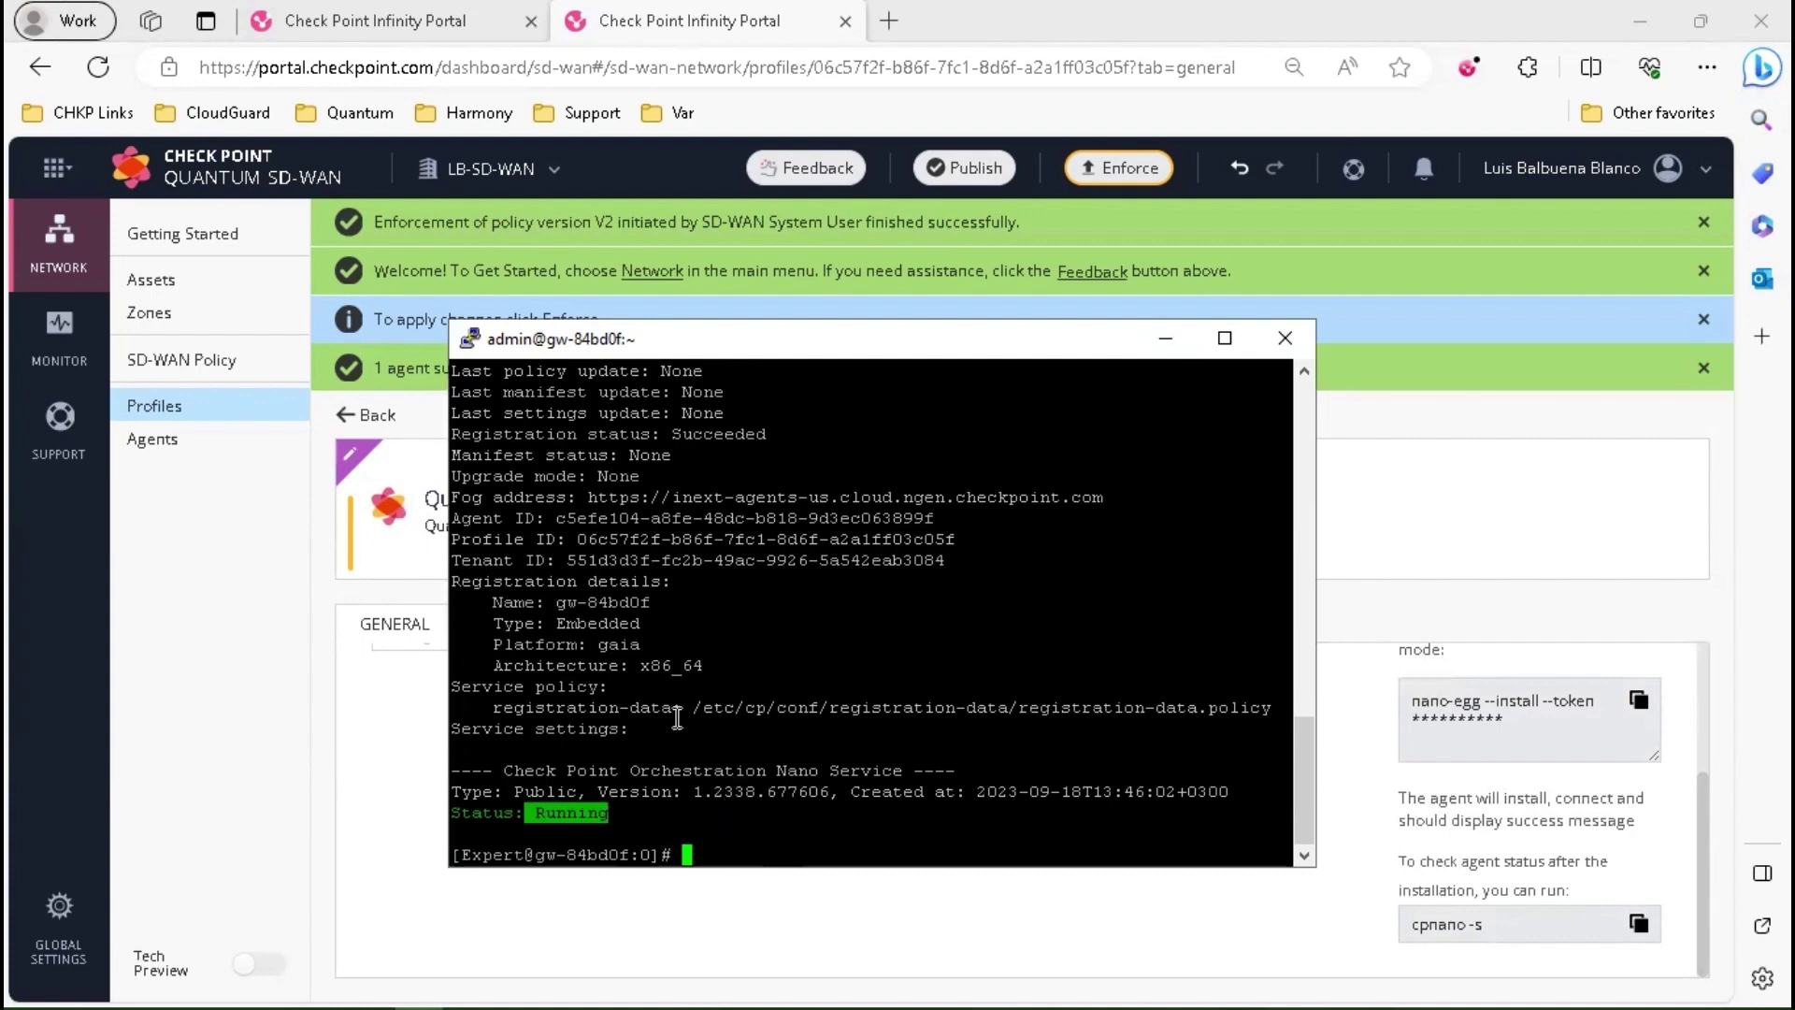
scroll(677, 717, "up", 5)
scroll(677, 717, "down", 5)
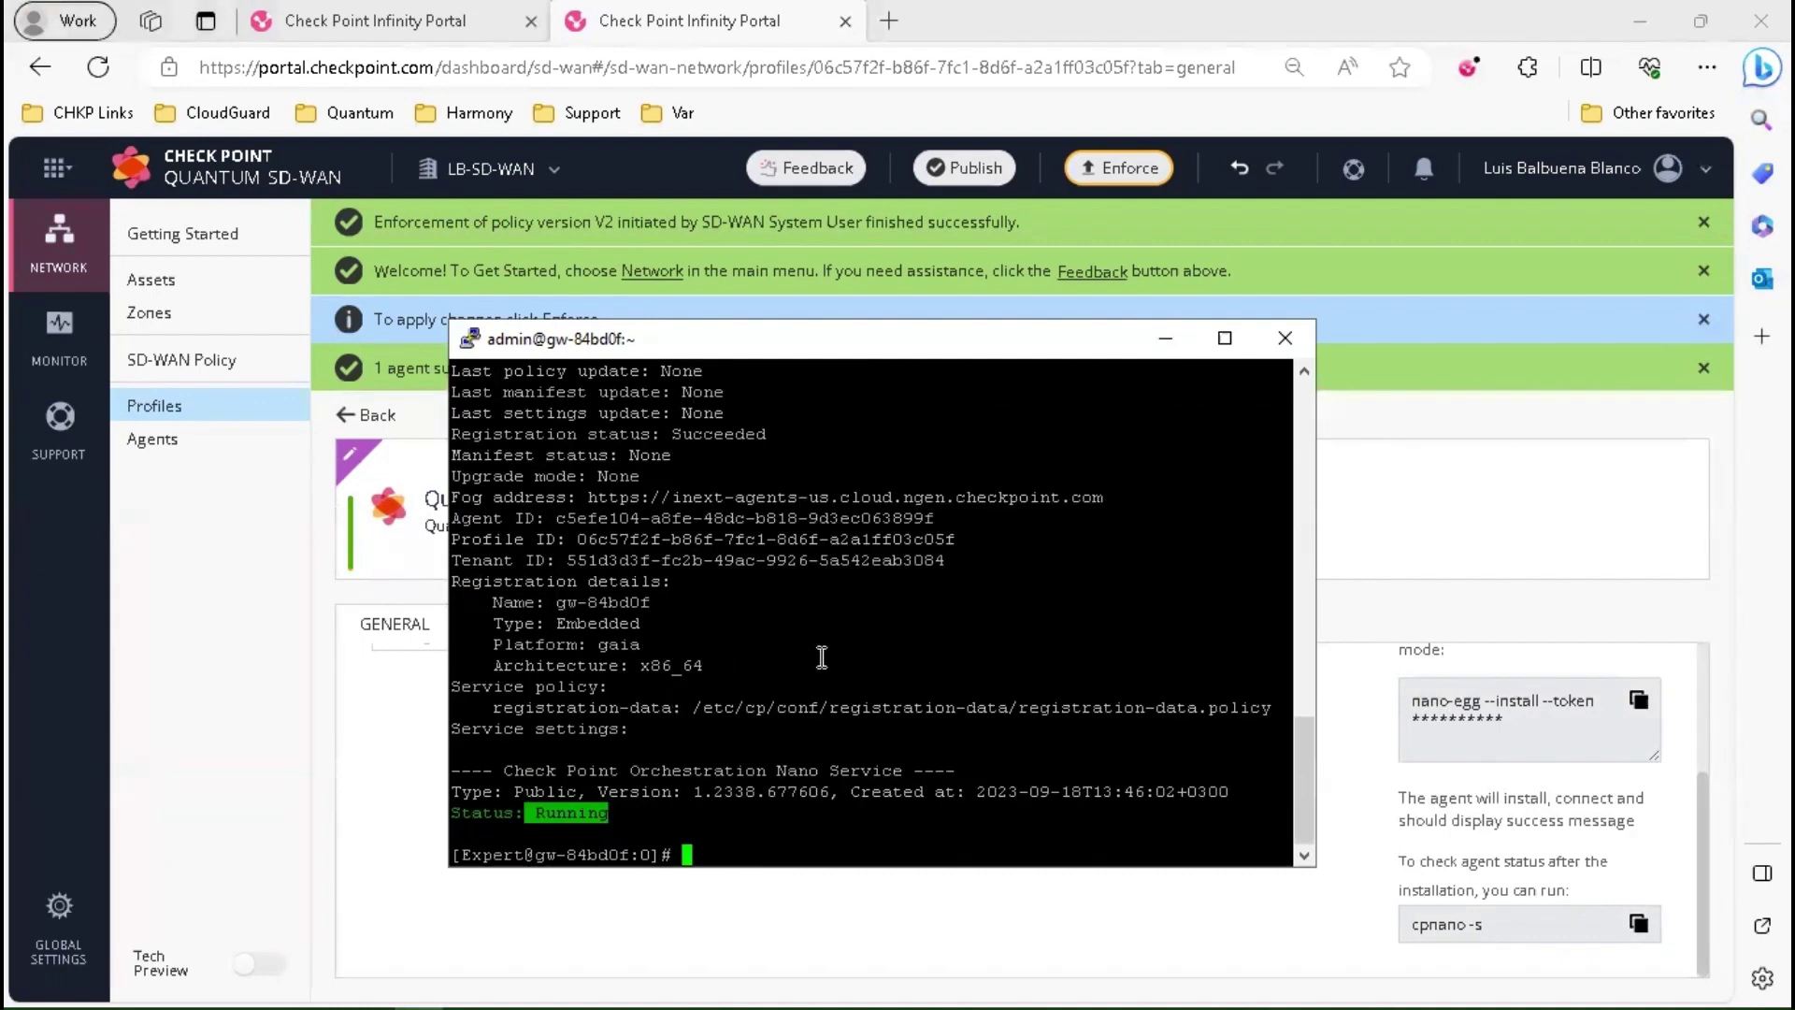
- Verify Quantum 3200 Profile shows 1 connected agent and GW3200 appears under Agents
left_click(1399, 510)
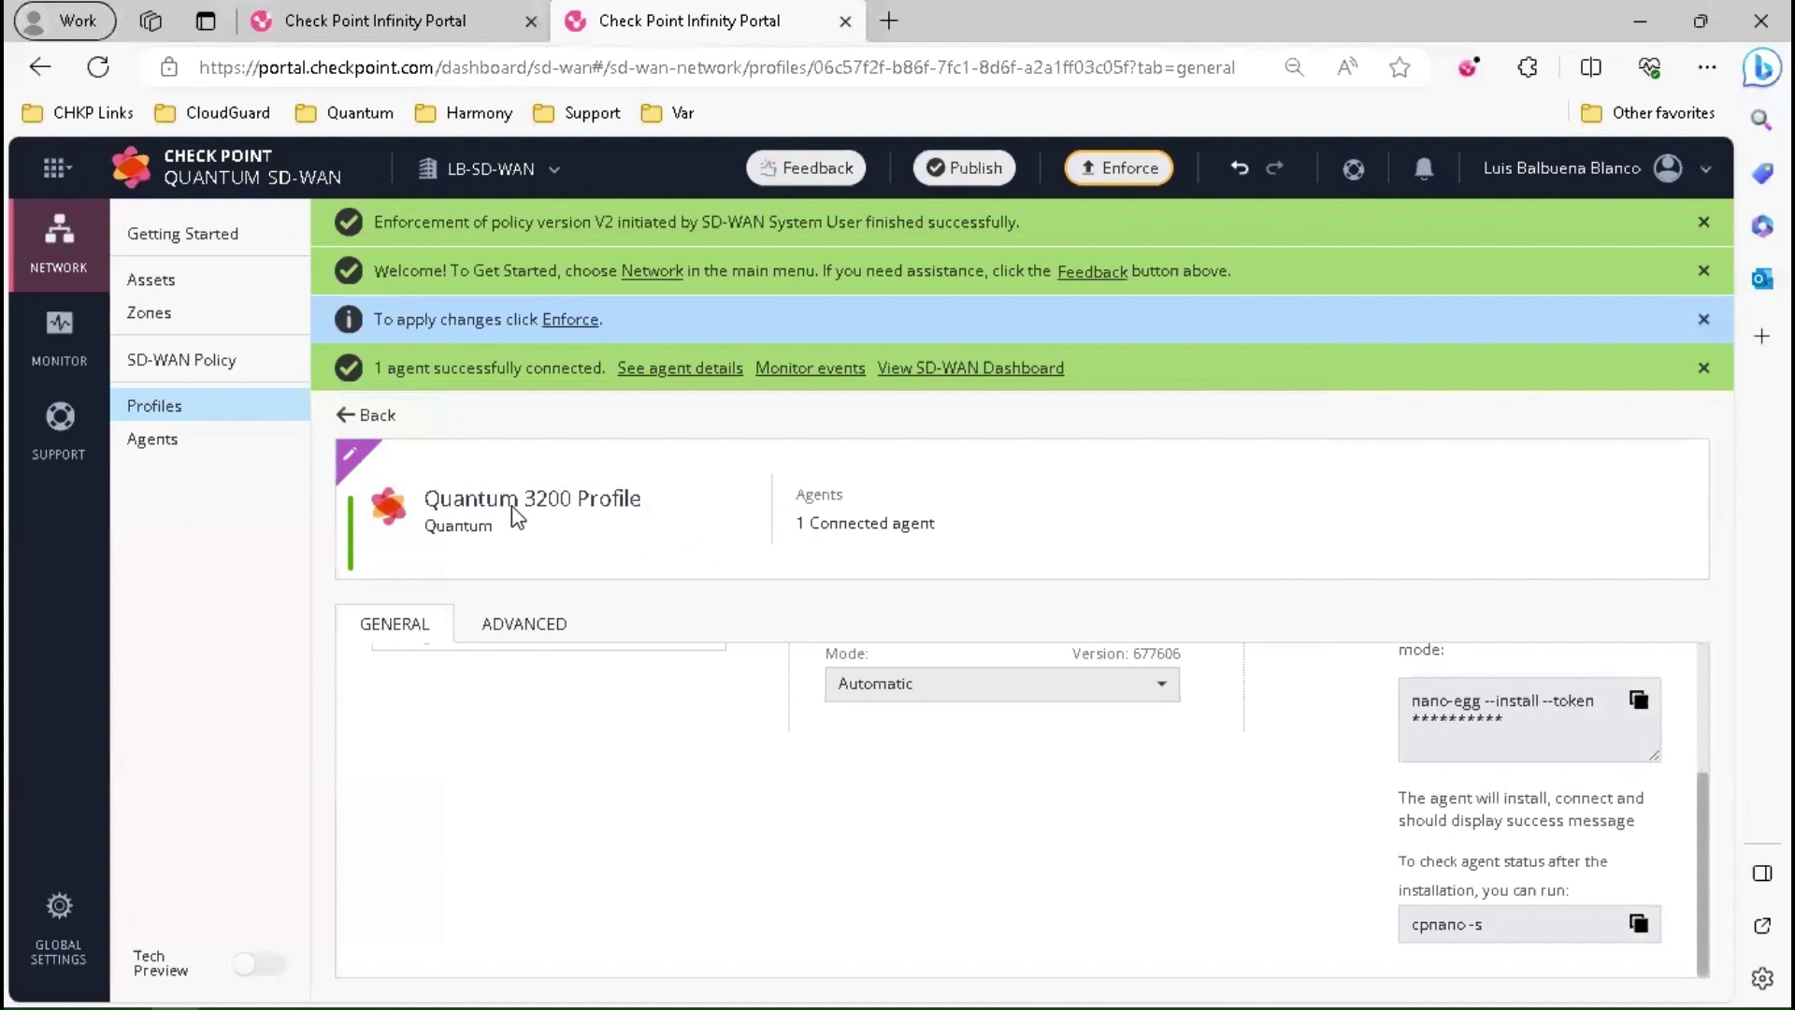
left_click_drag(793, 526, 934, 547)
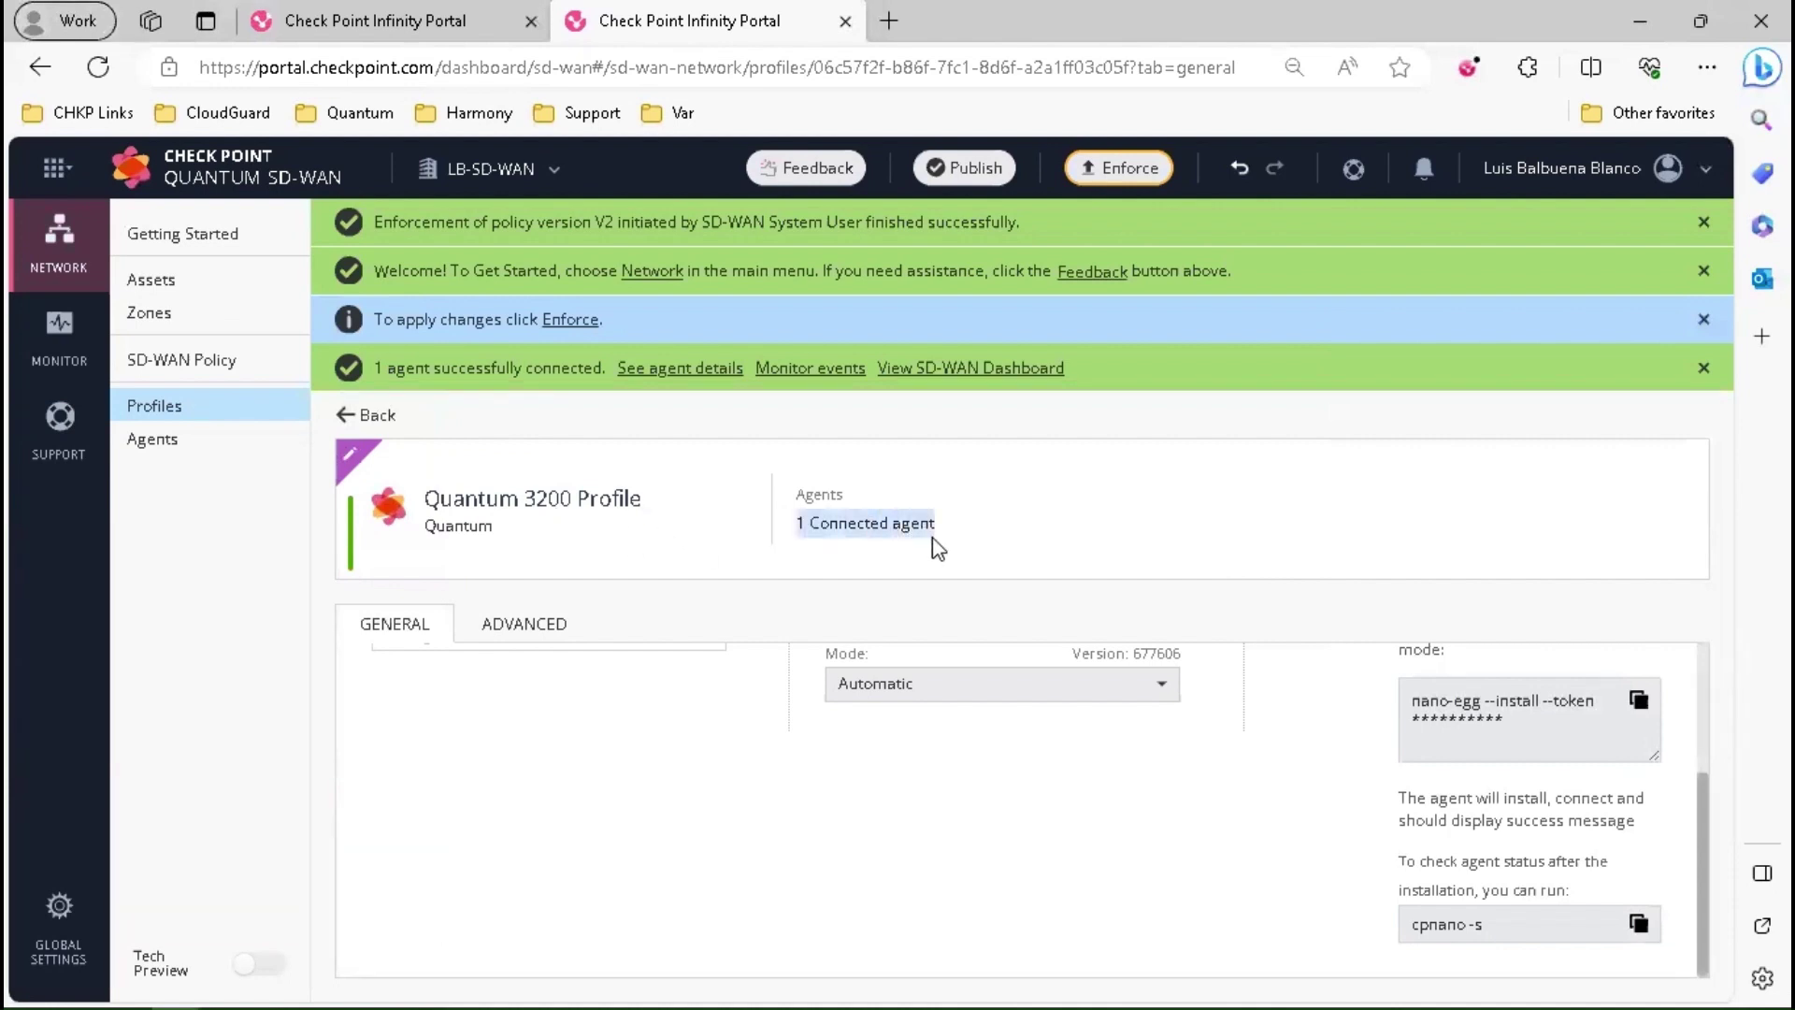
left_click(369, 416)
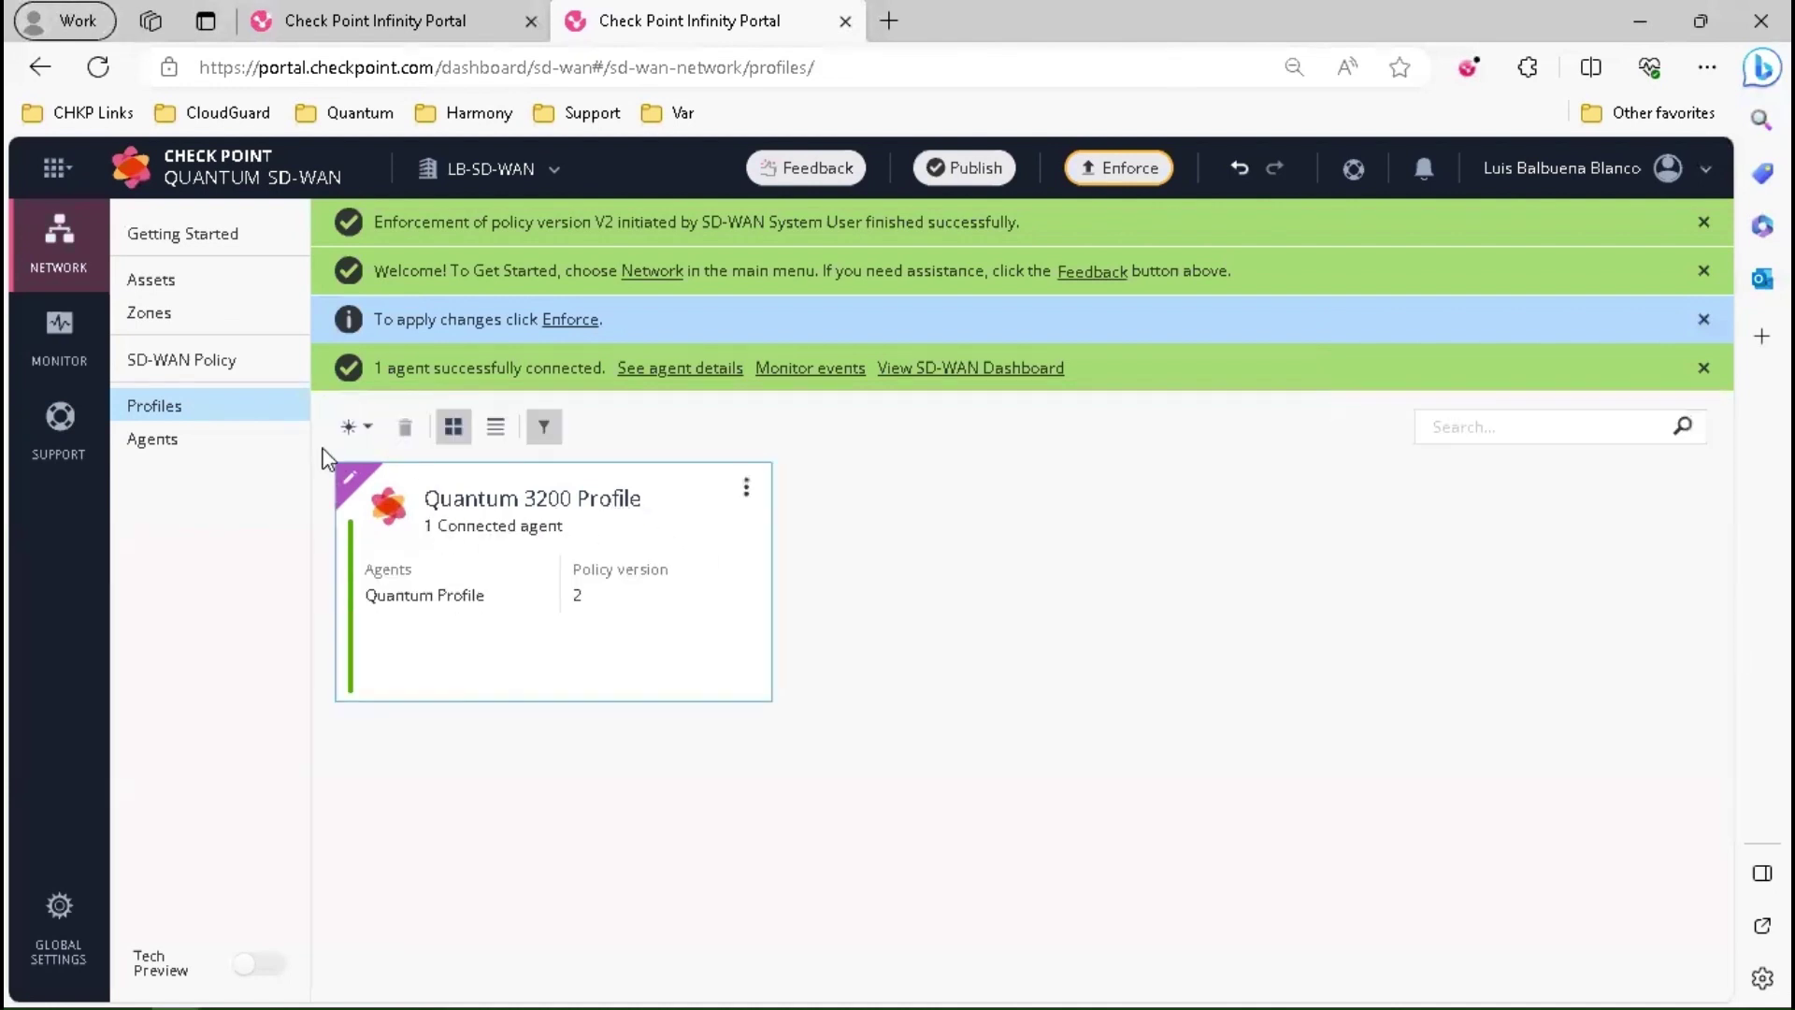
left_click(218, 445)
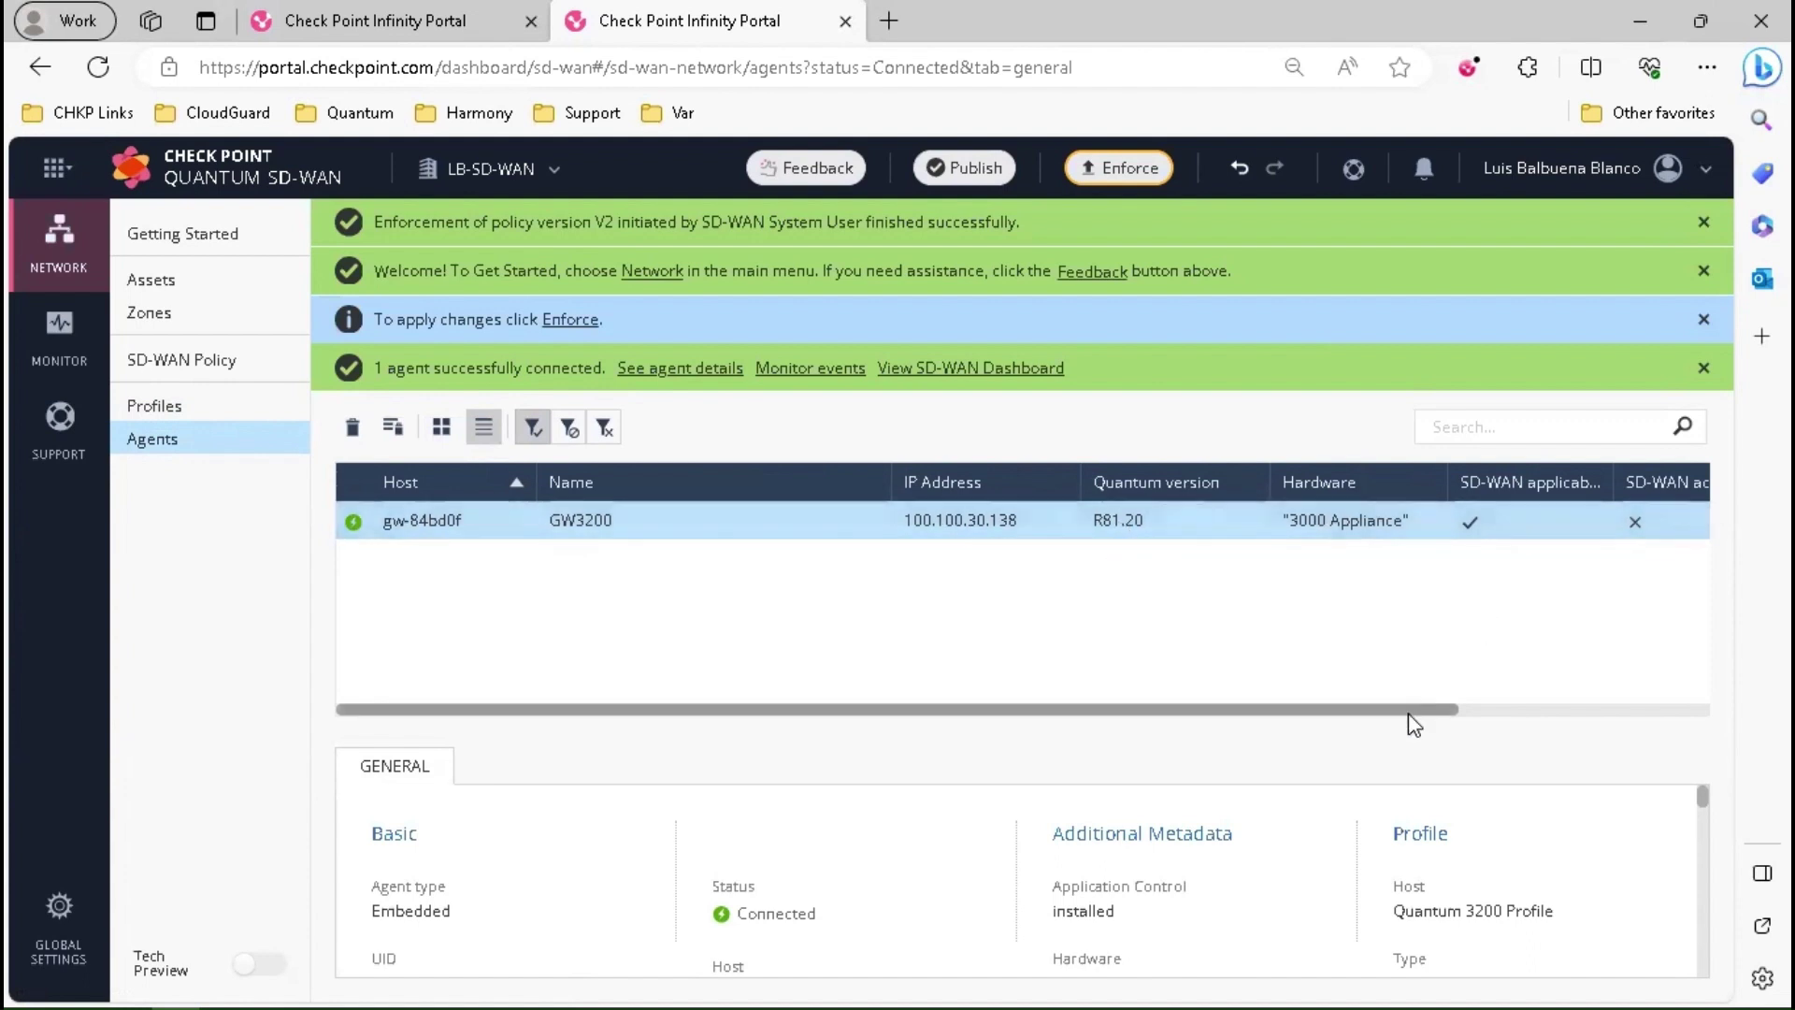
left_click_drag(1411, 710, 1680, 719)
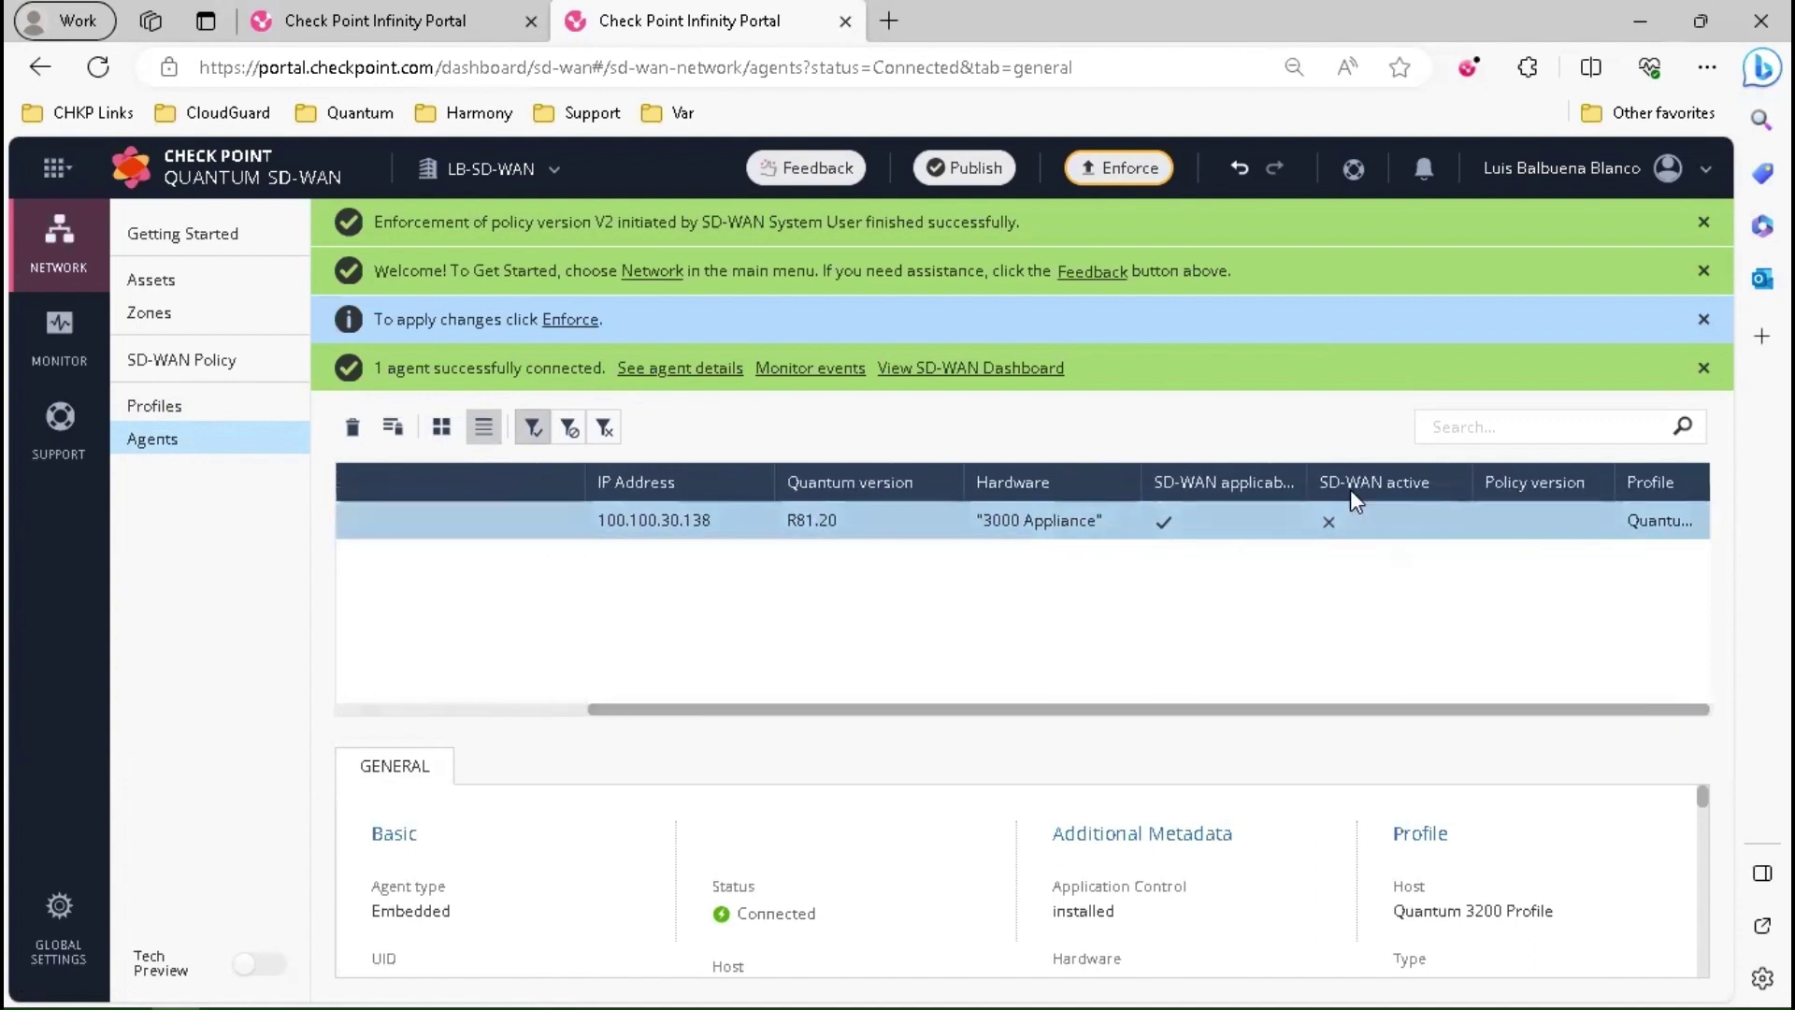
left_click(186, 419)
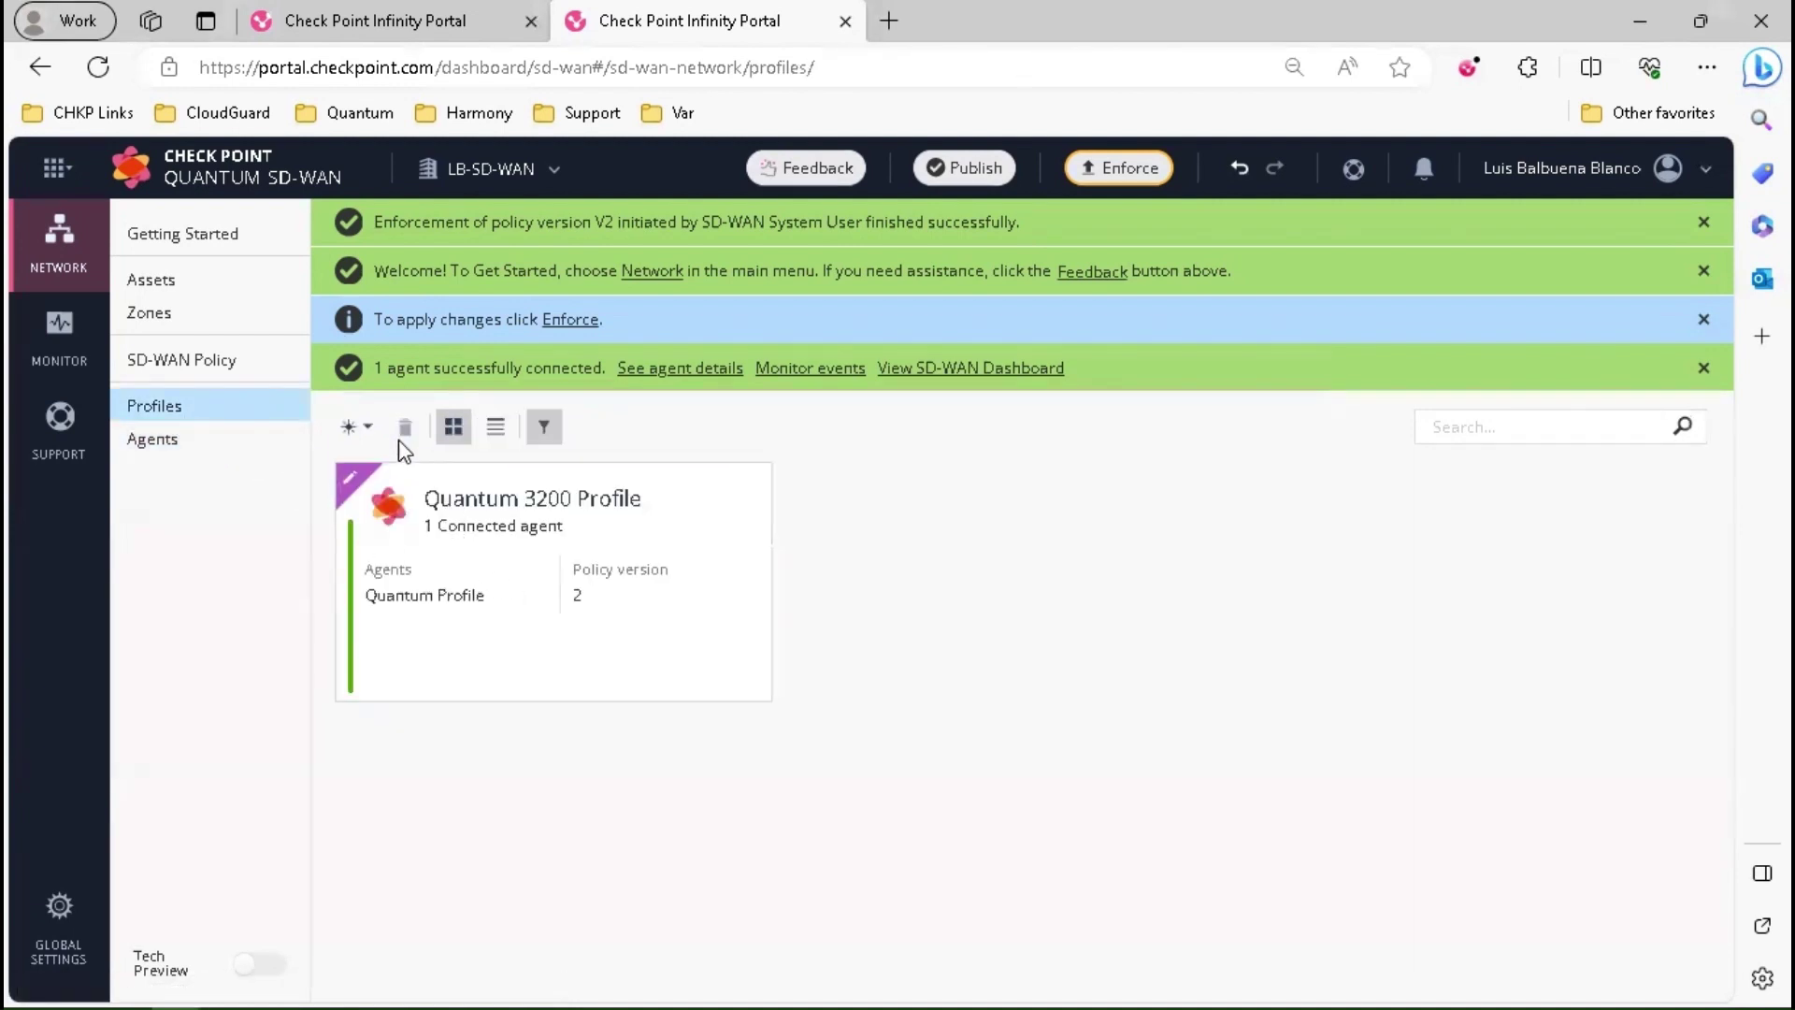
- Create a new SD-WAN profile and name it 'SD-WAN 3200 Profile'
left_click(355, 427)
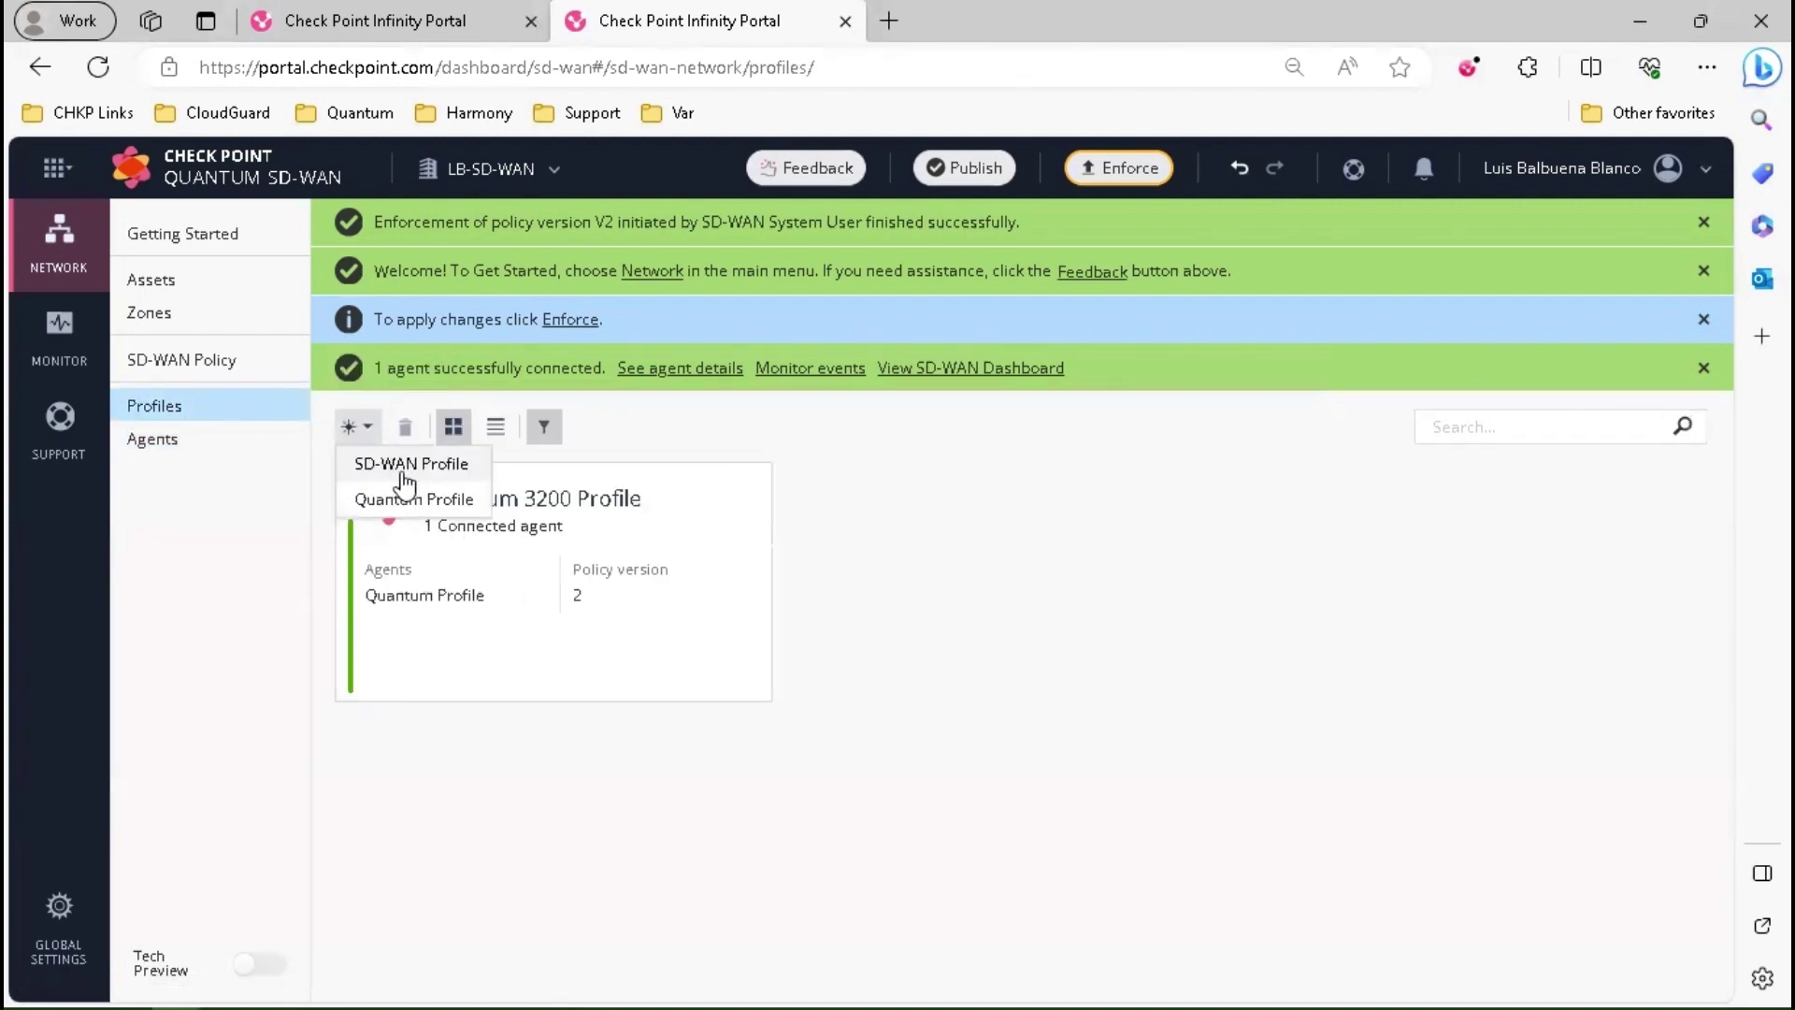
left_click(402, 466)
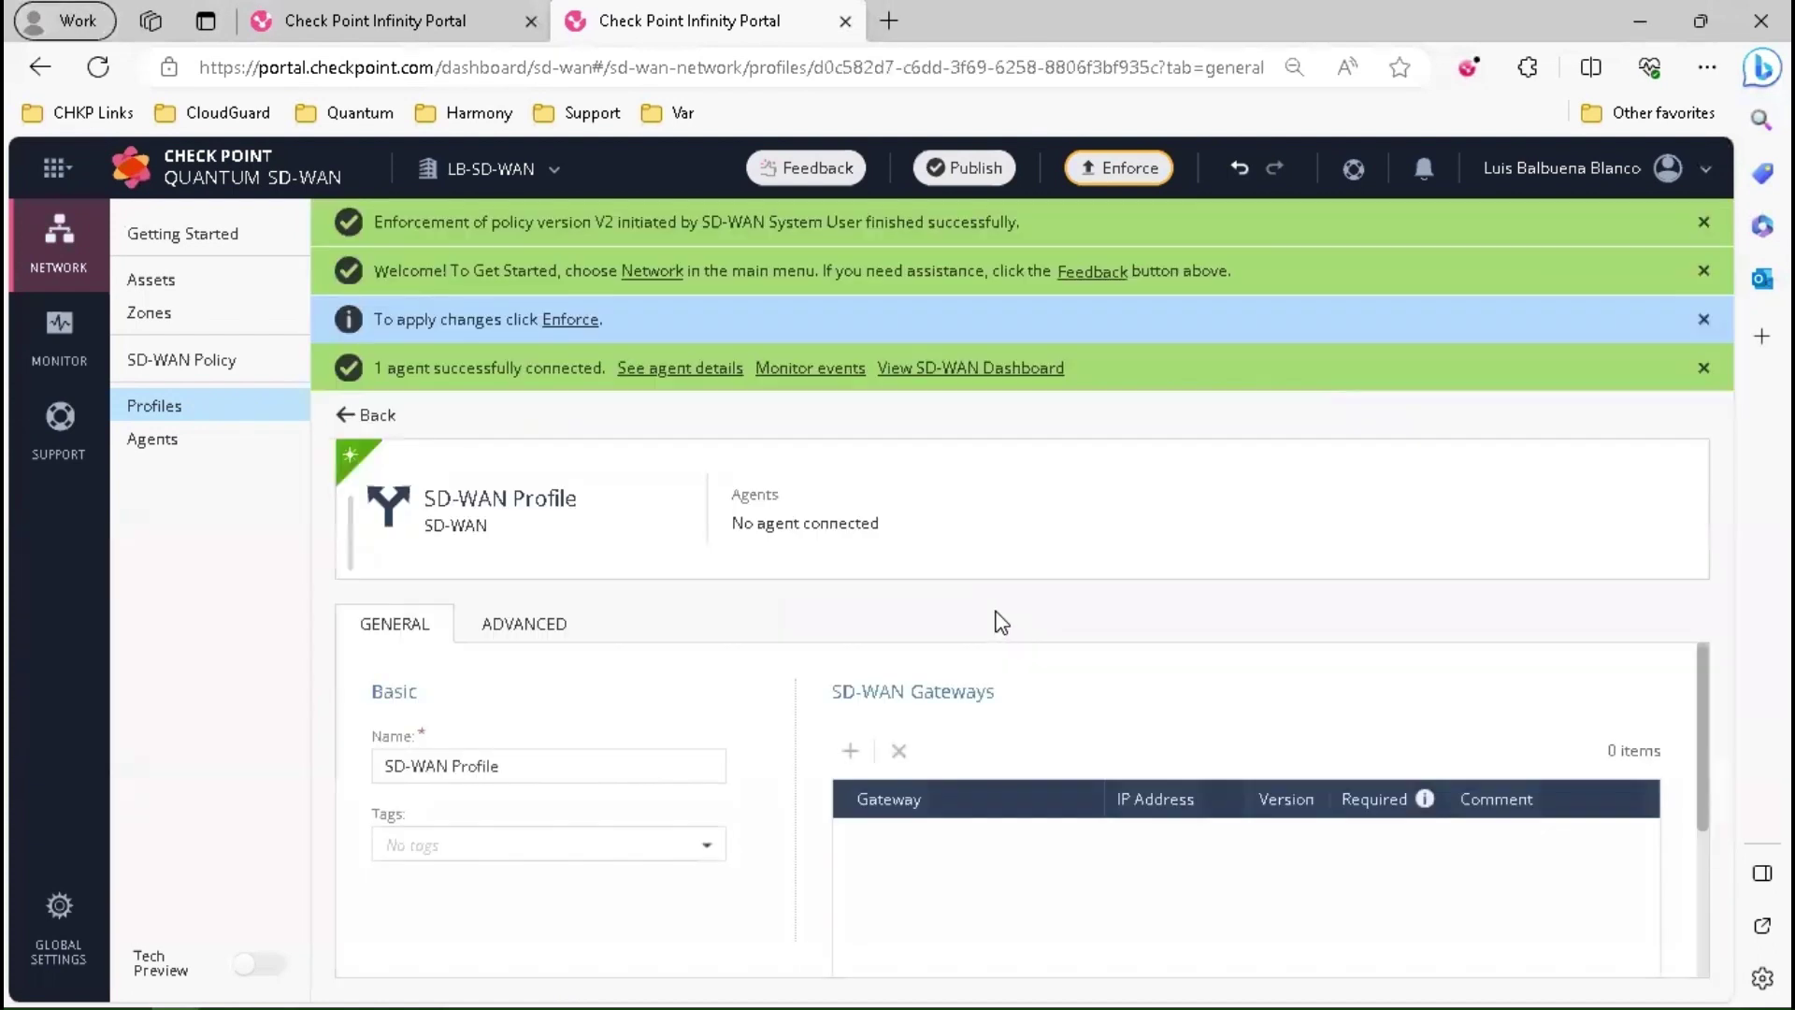
left_click(454, 767)
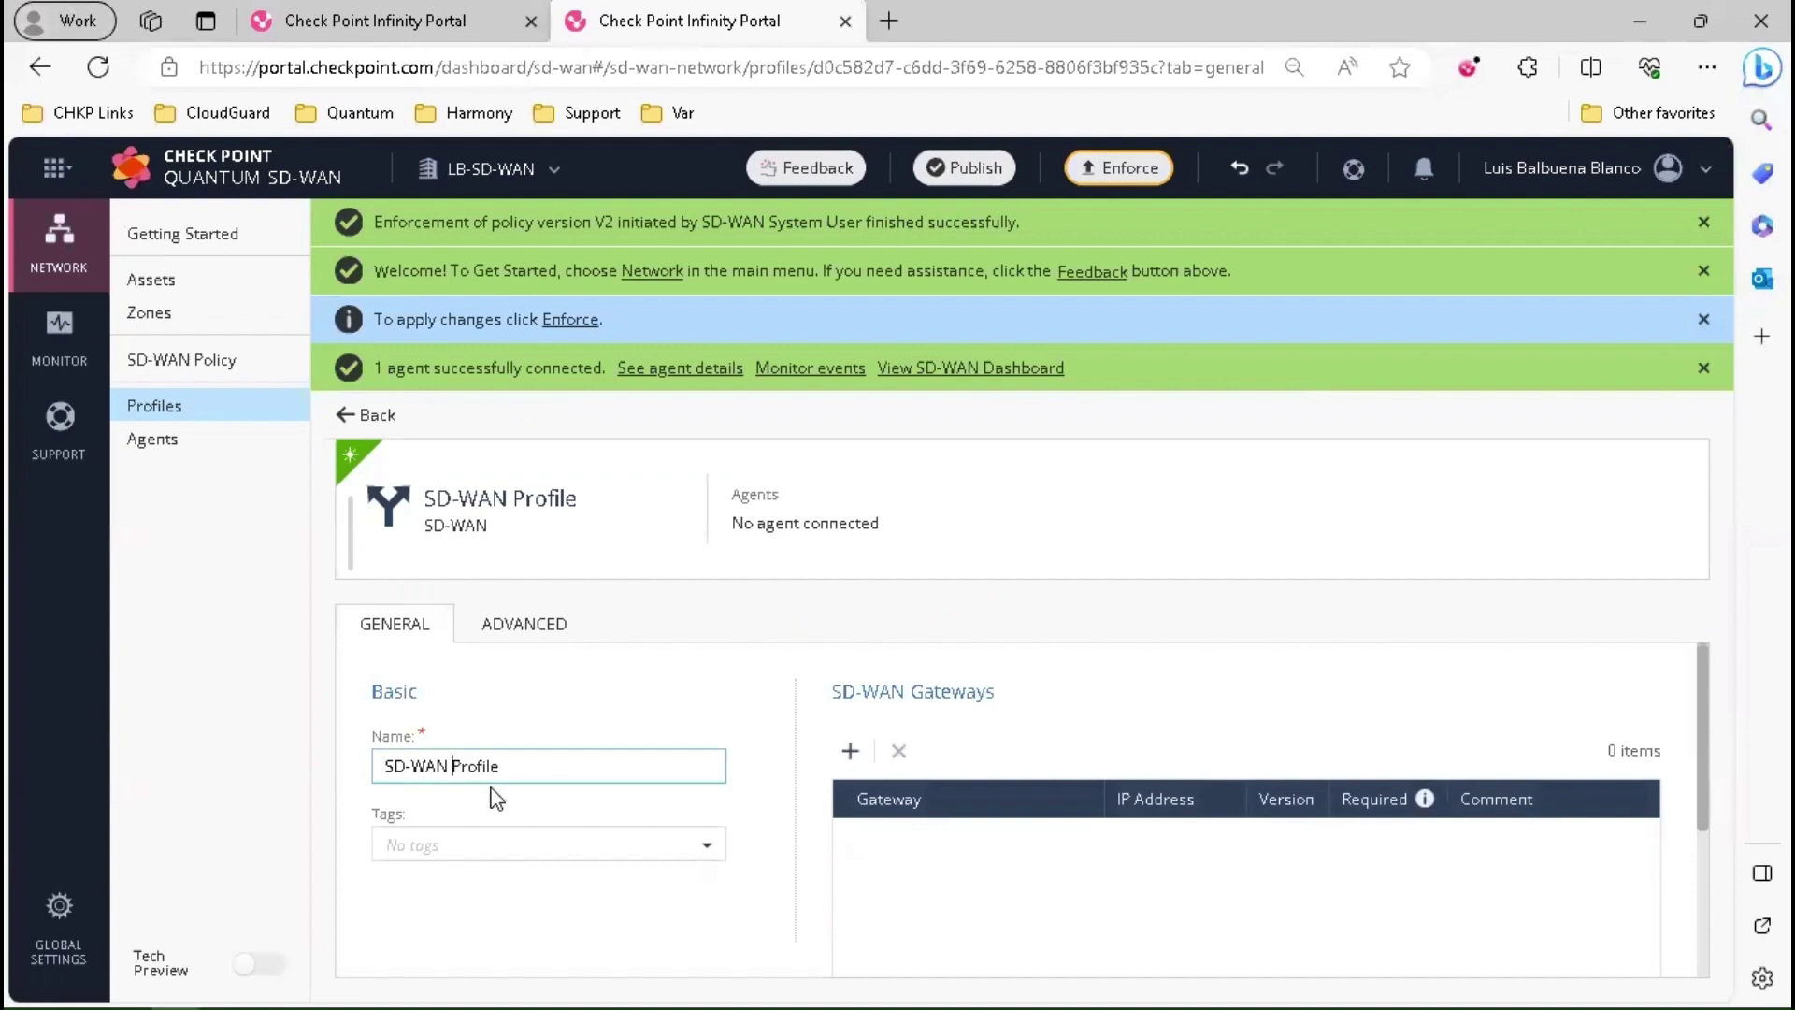
type("32oo")
key("BackSpace")
key("BackSpace")
type("00")
- Add the GW3200 gateway to the profile and return to the profiles list
left_click(850, 751)
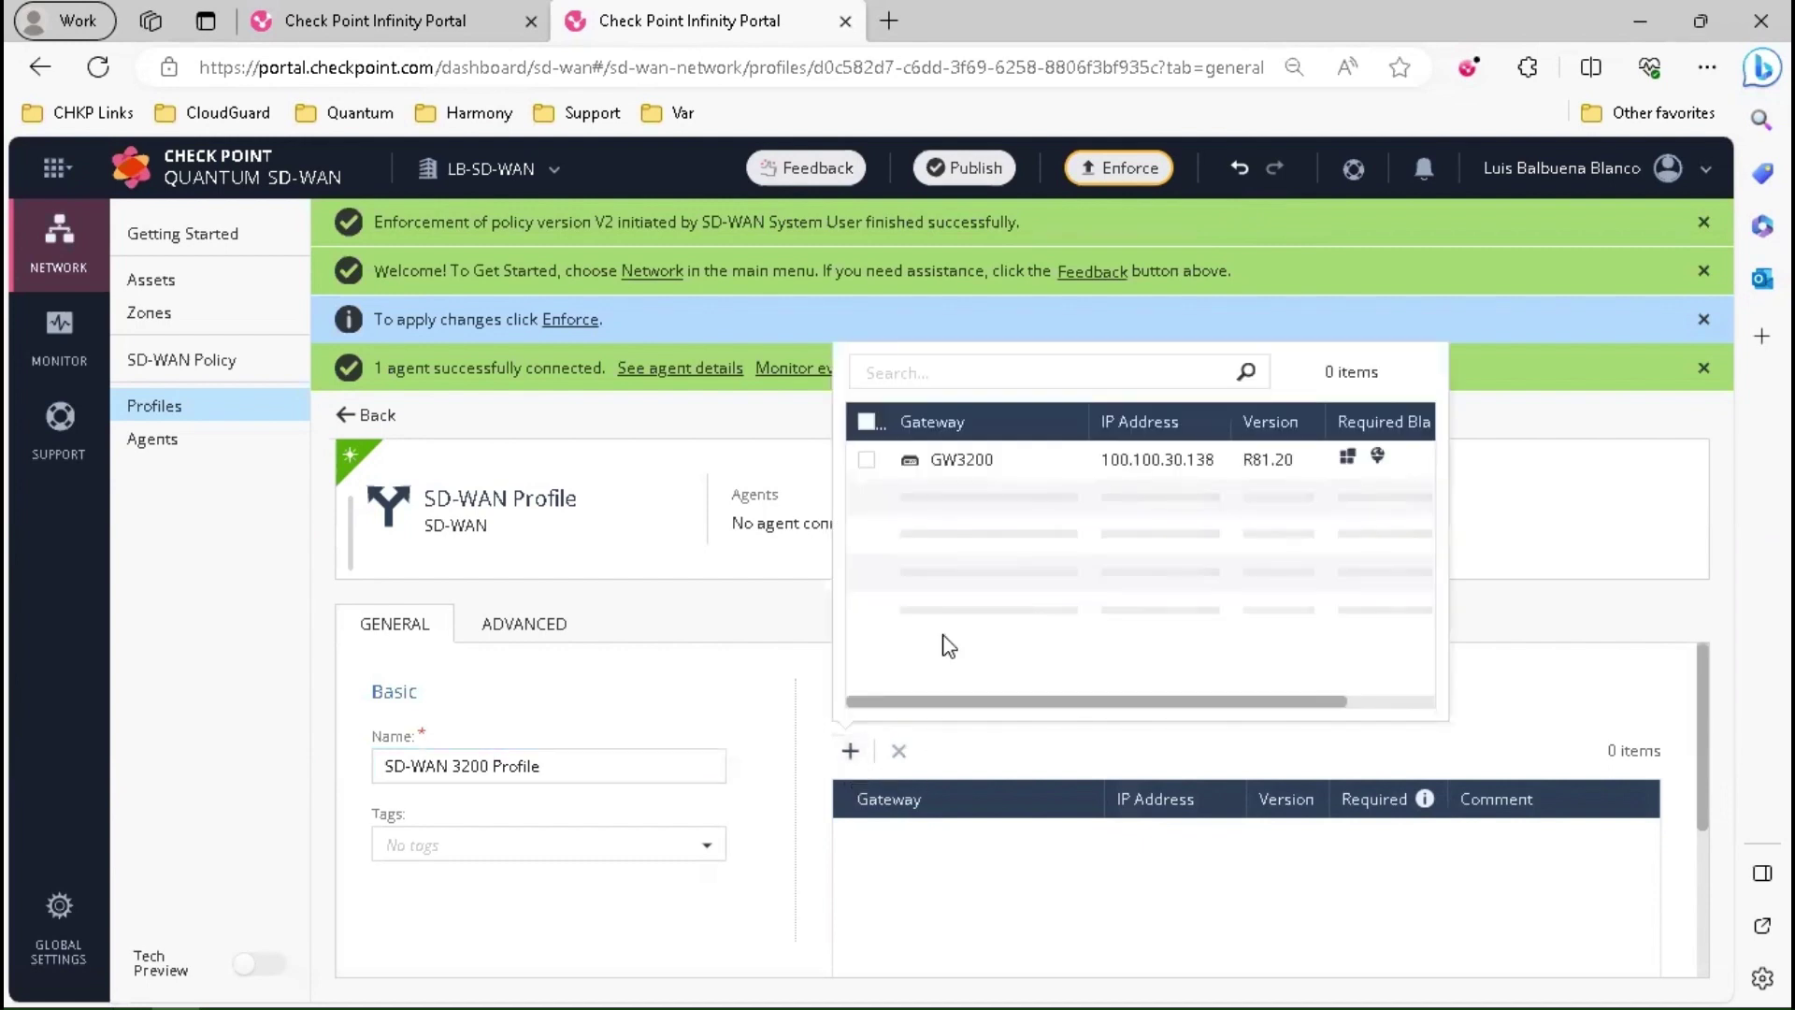
left_click(867, 460)
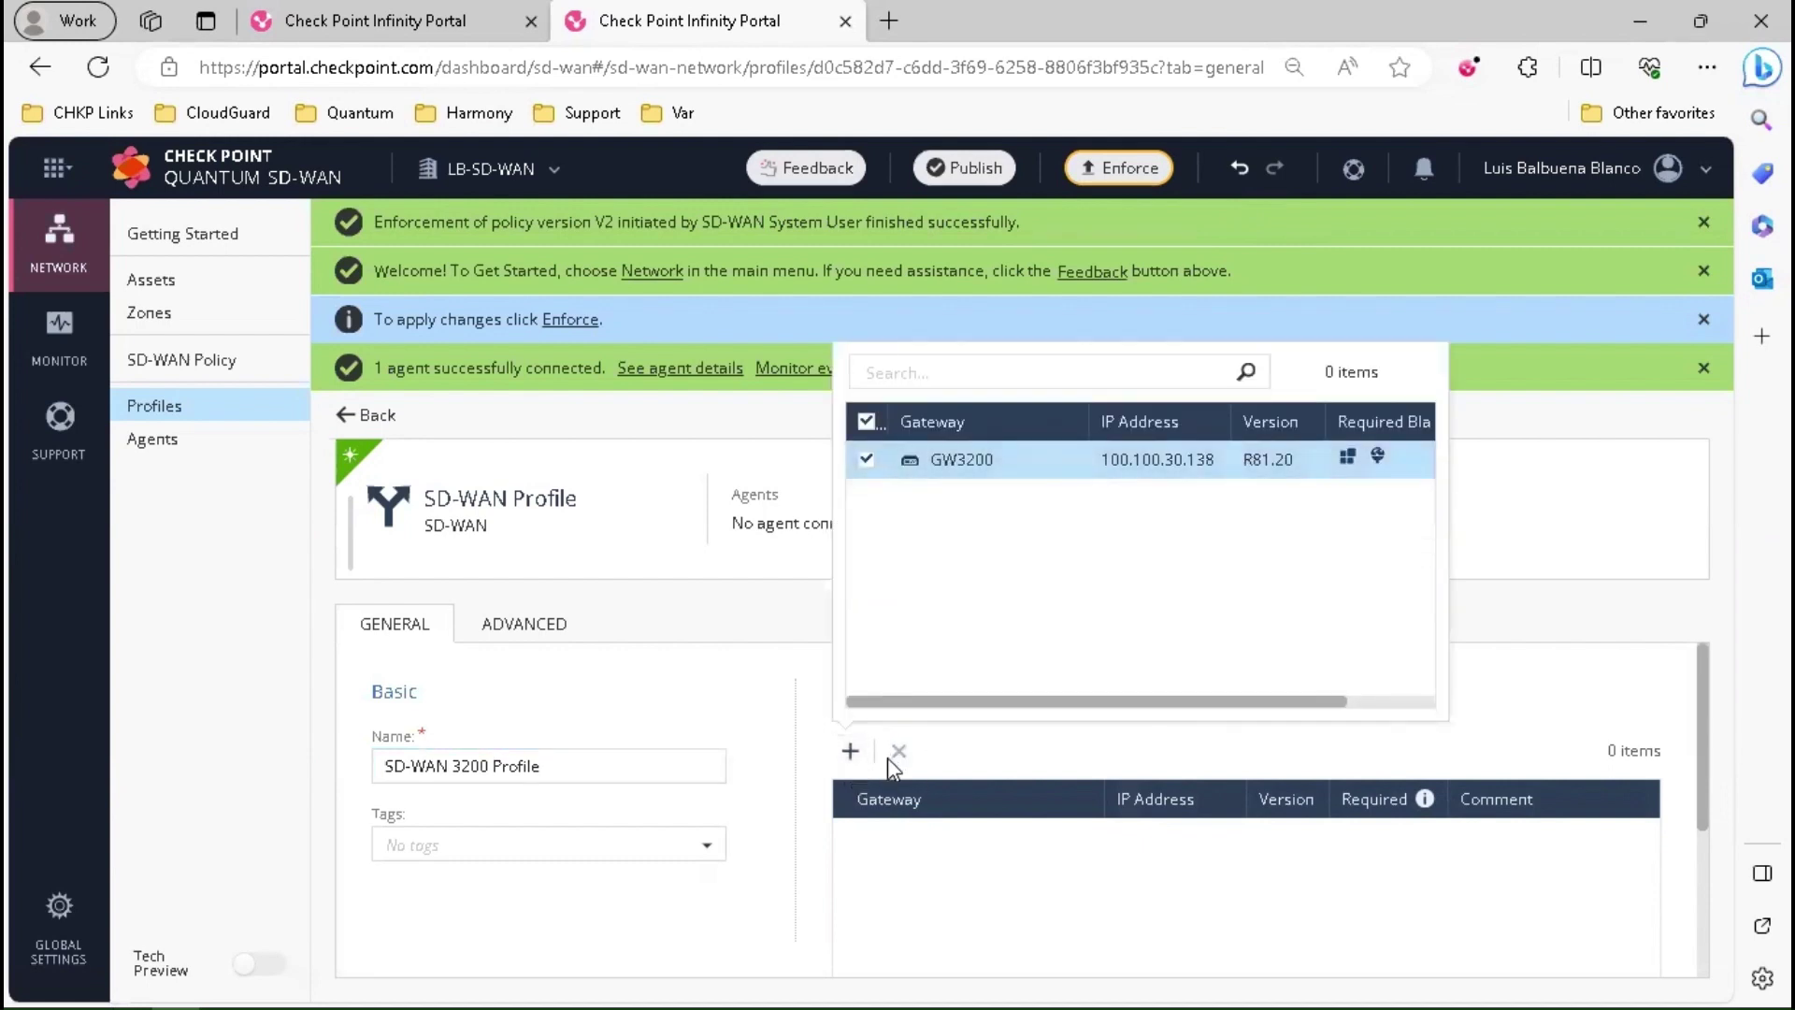
left_click(1270, 791)
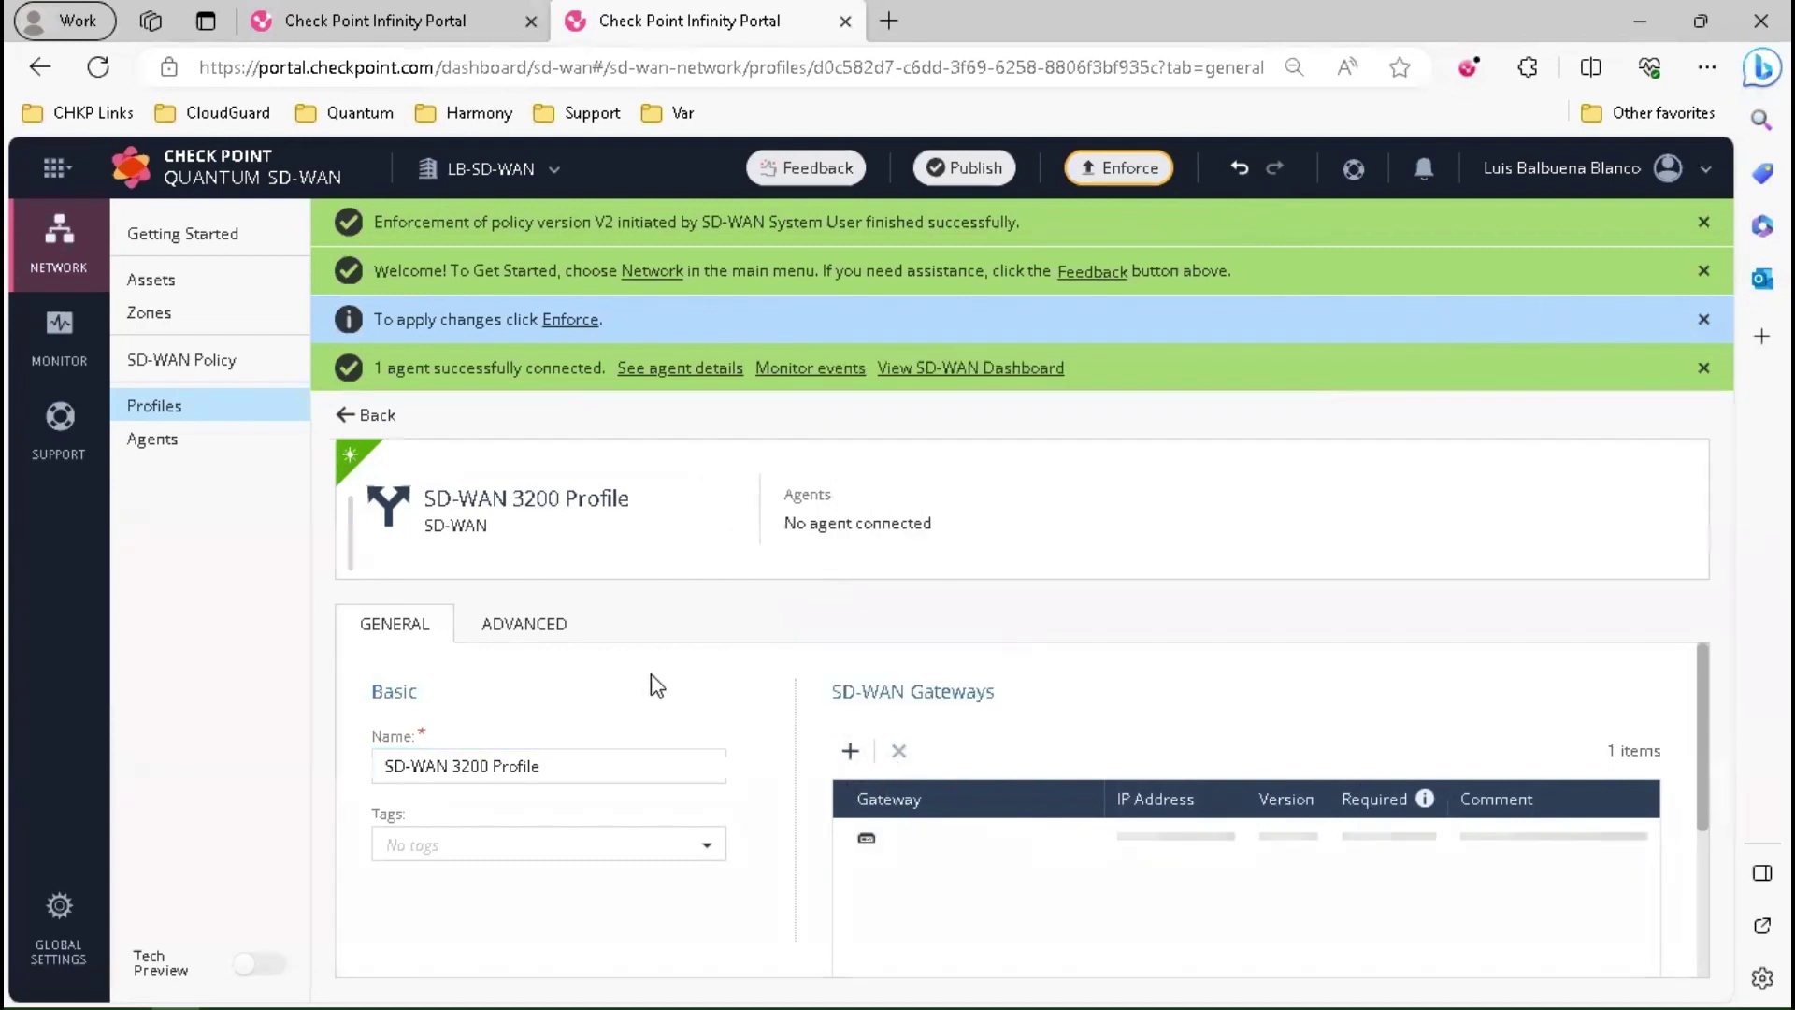
left_click(533, 635)
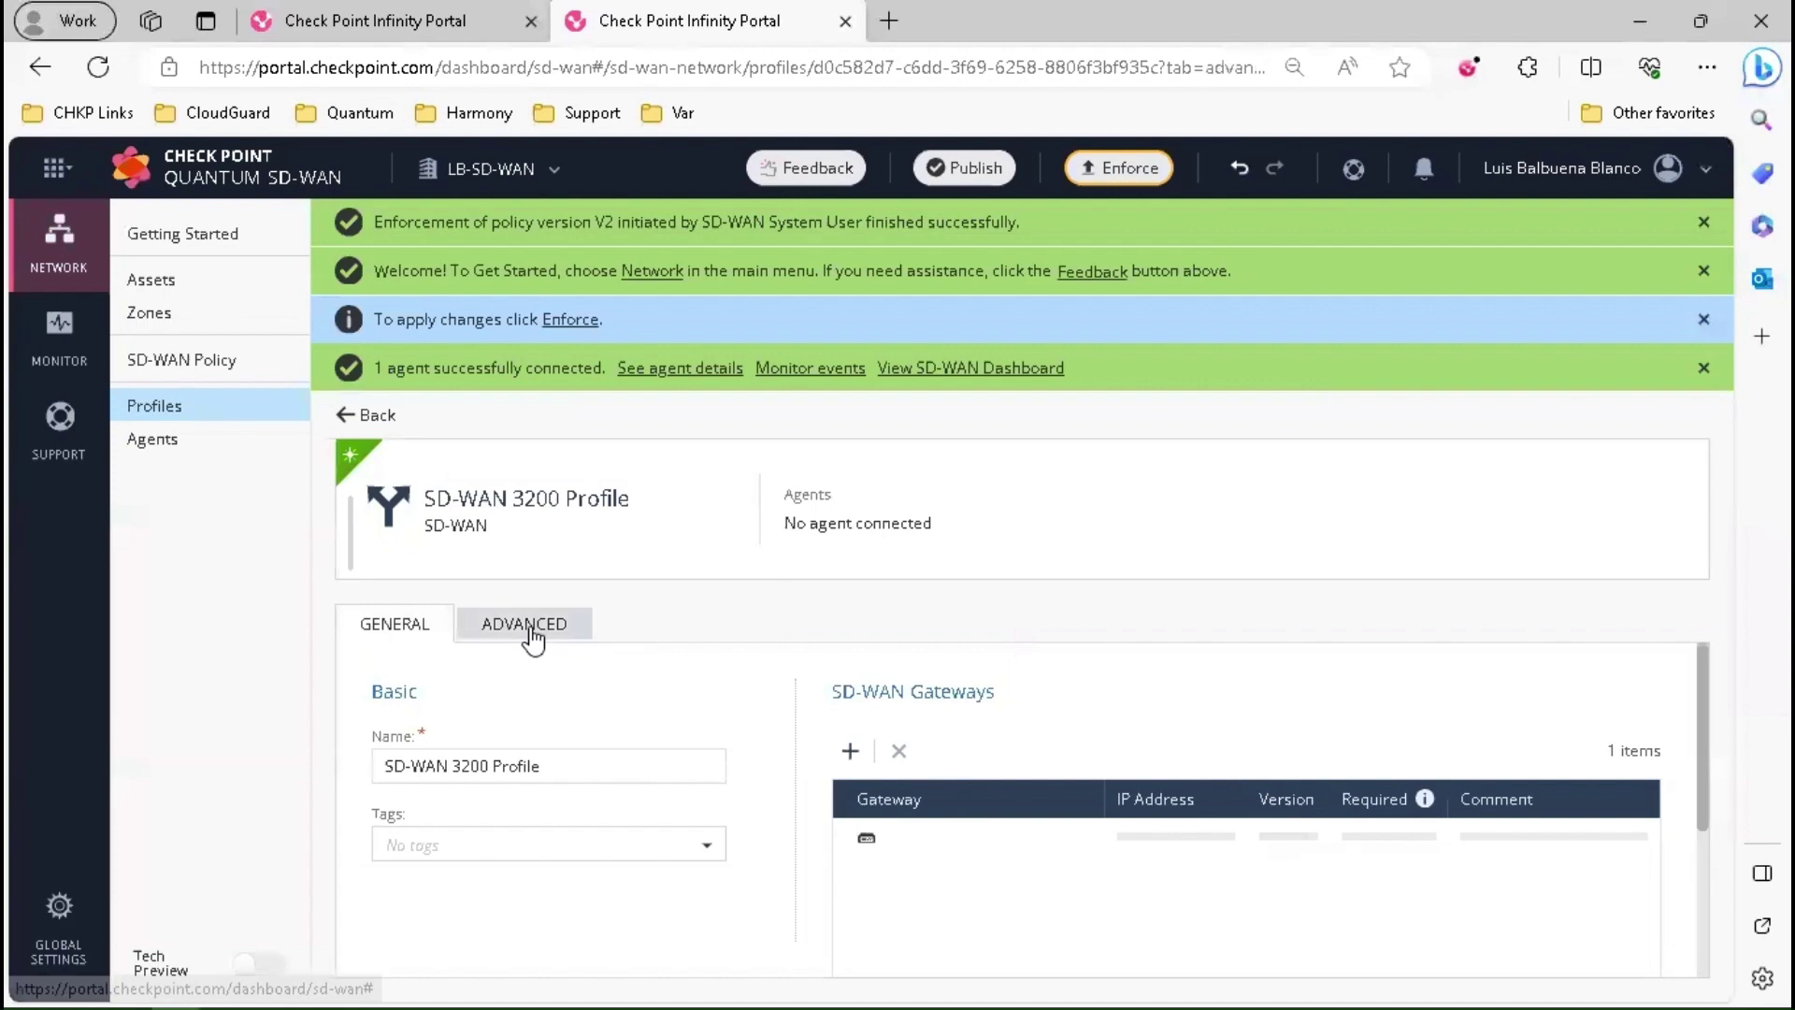
left_click(402, 631)
left_click(376, 418)
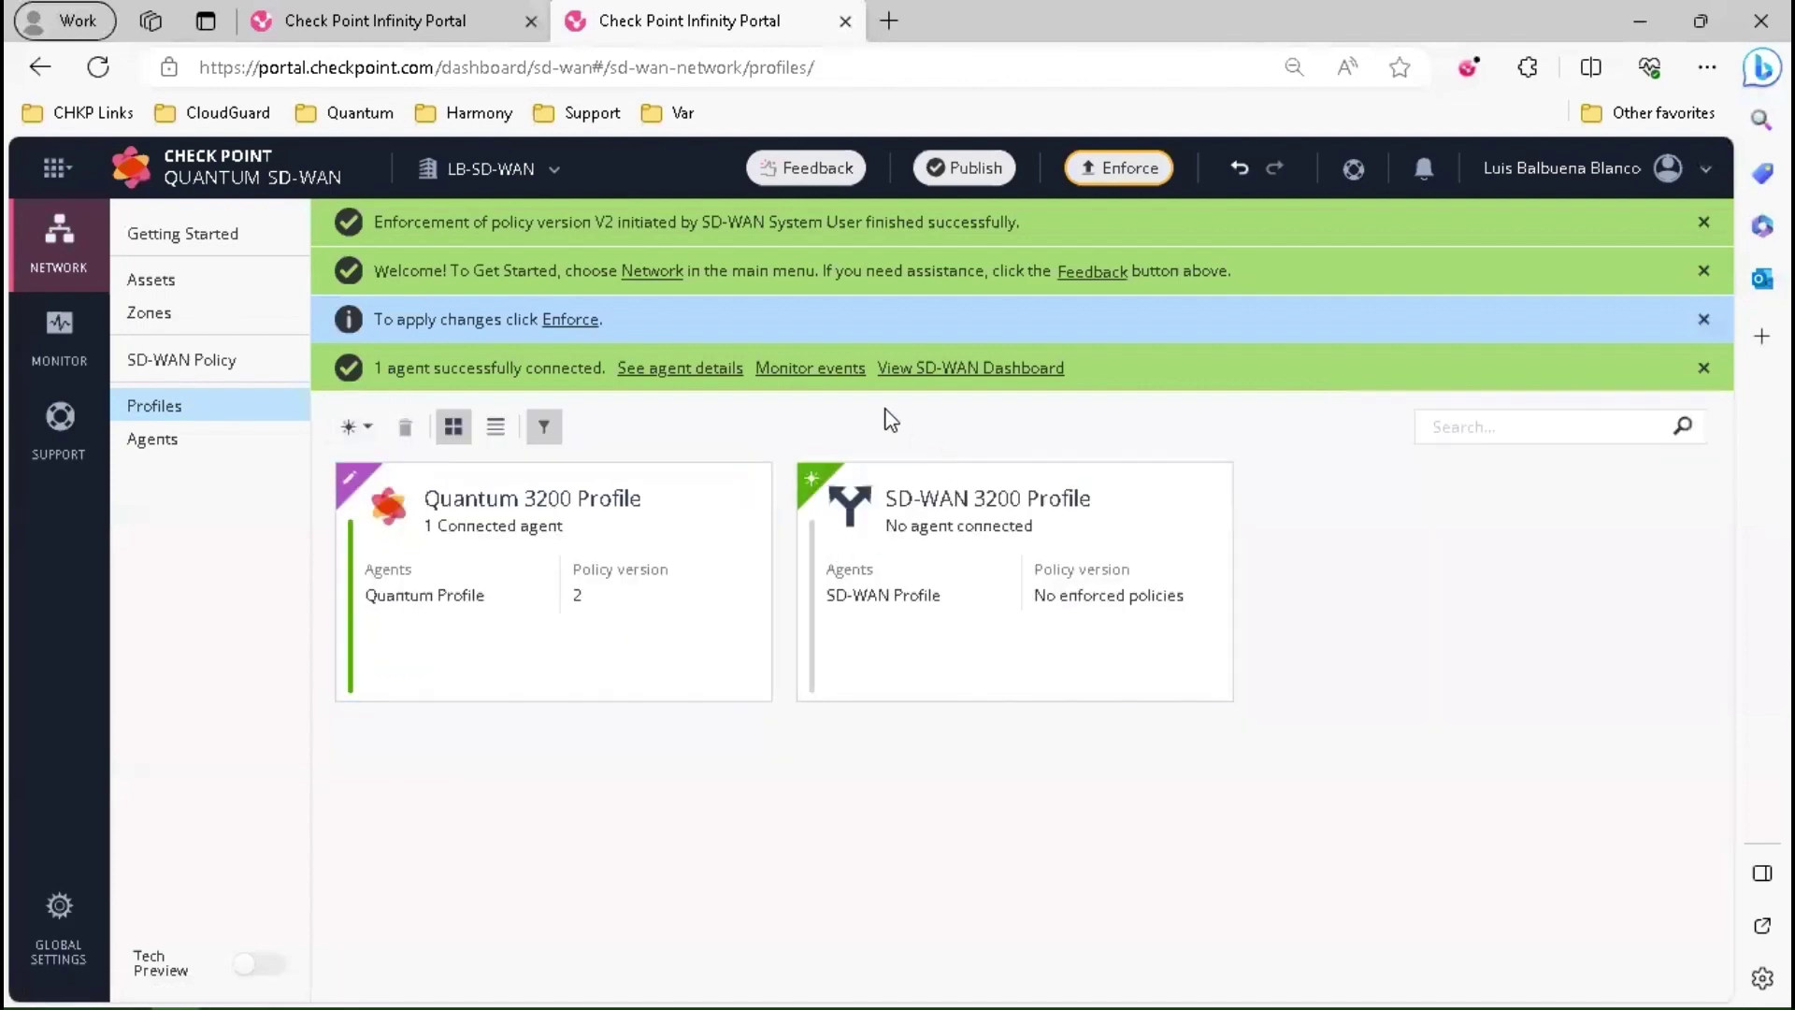
- Publish and enforce the 4 pending changes as V3, then open the empty SD-WAN Policy page
left_click(1113, 179)
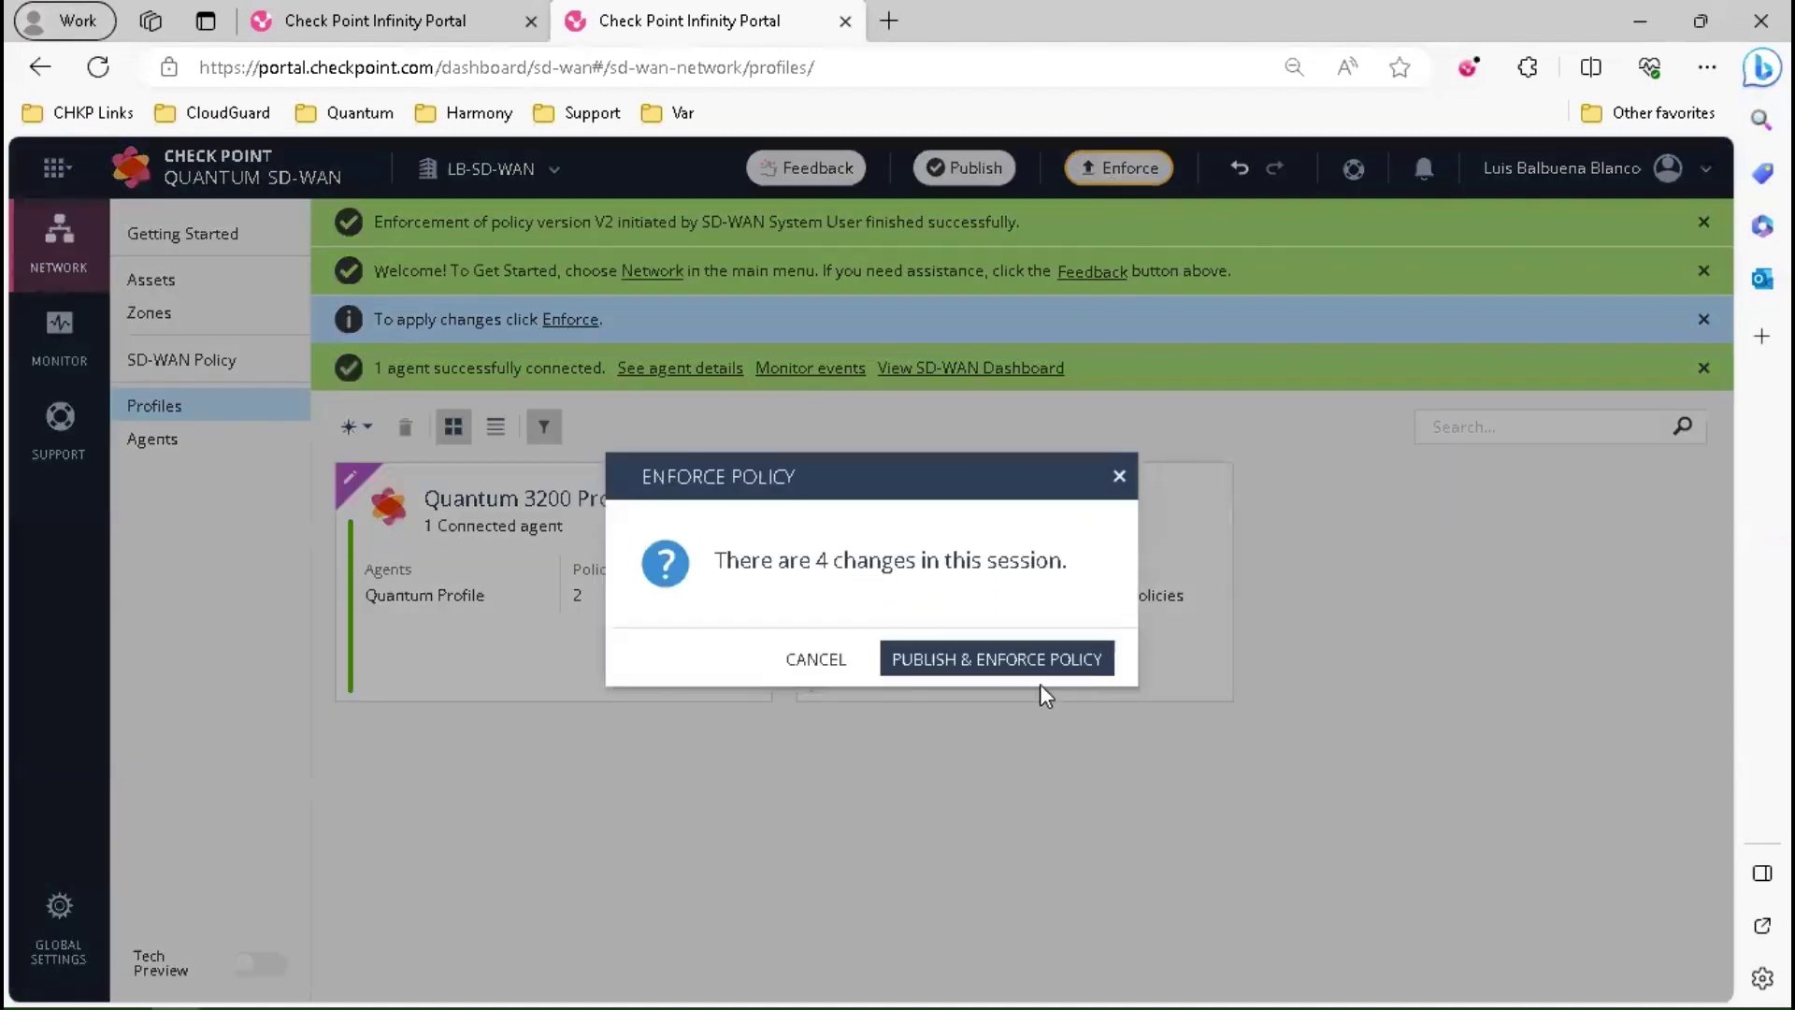
left_click(1036, 666)
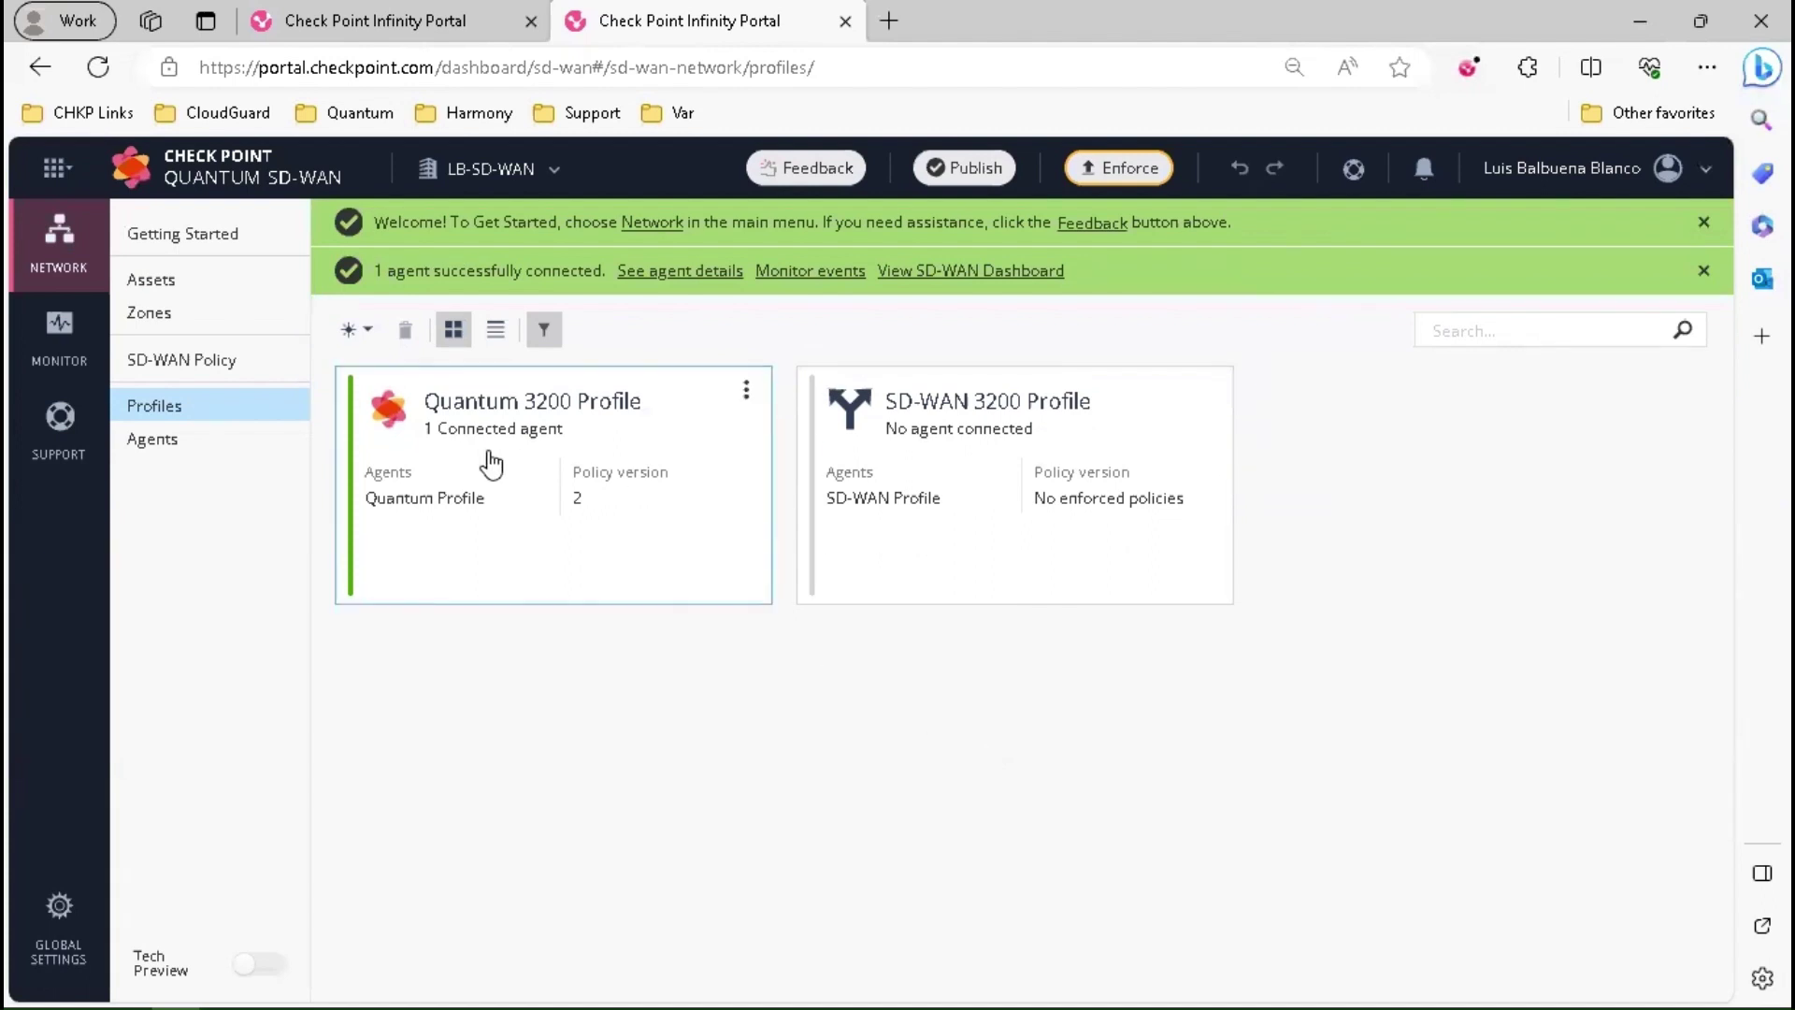
left_click(258, 365)
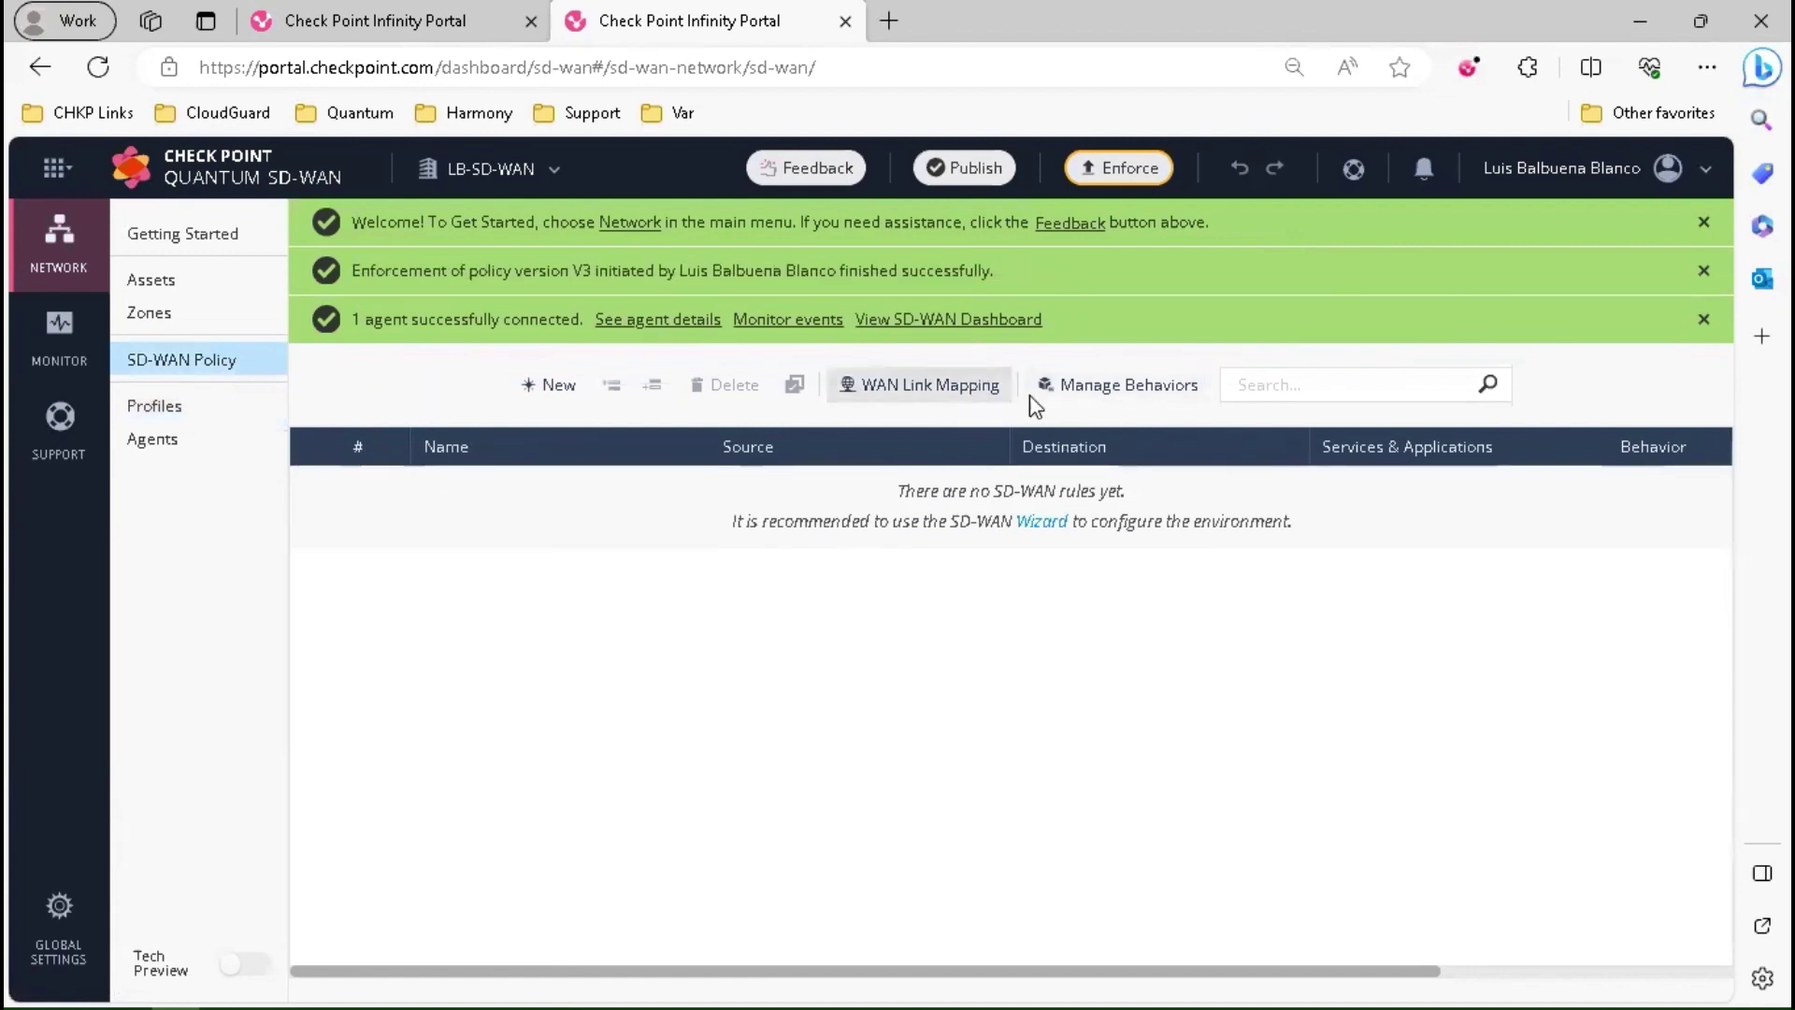
- Inspect the Remote Access steering behavior (Overlay - VPN), then open WAN Link Mapping
left_click(1165, 390)
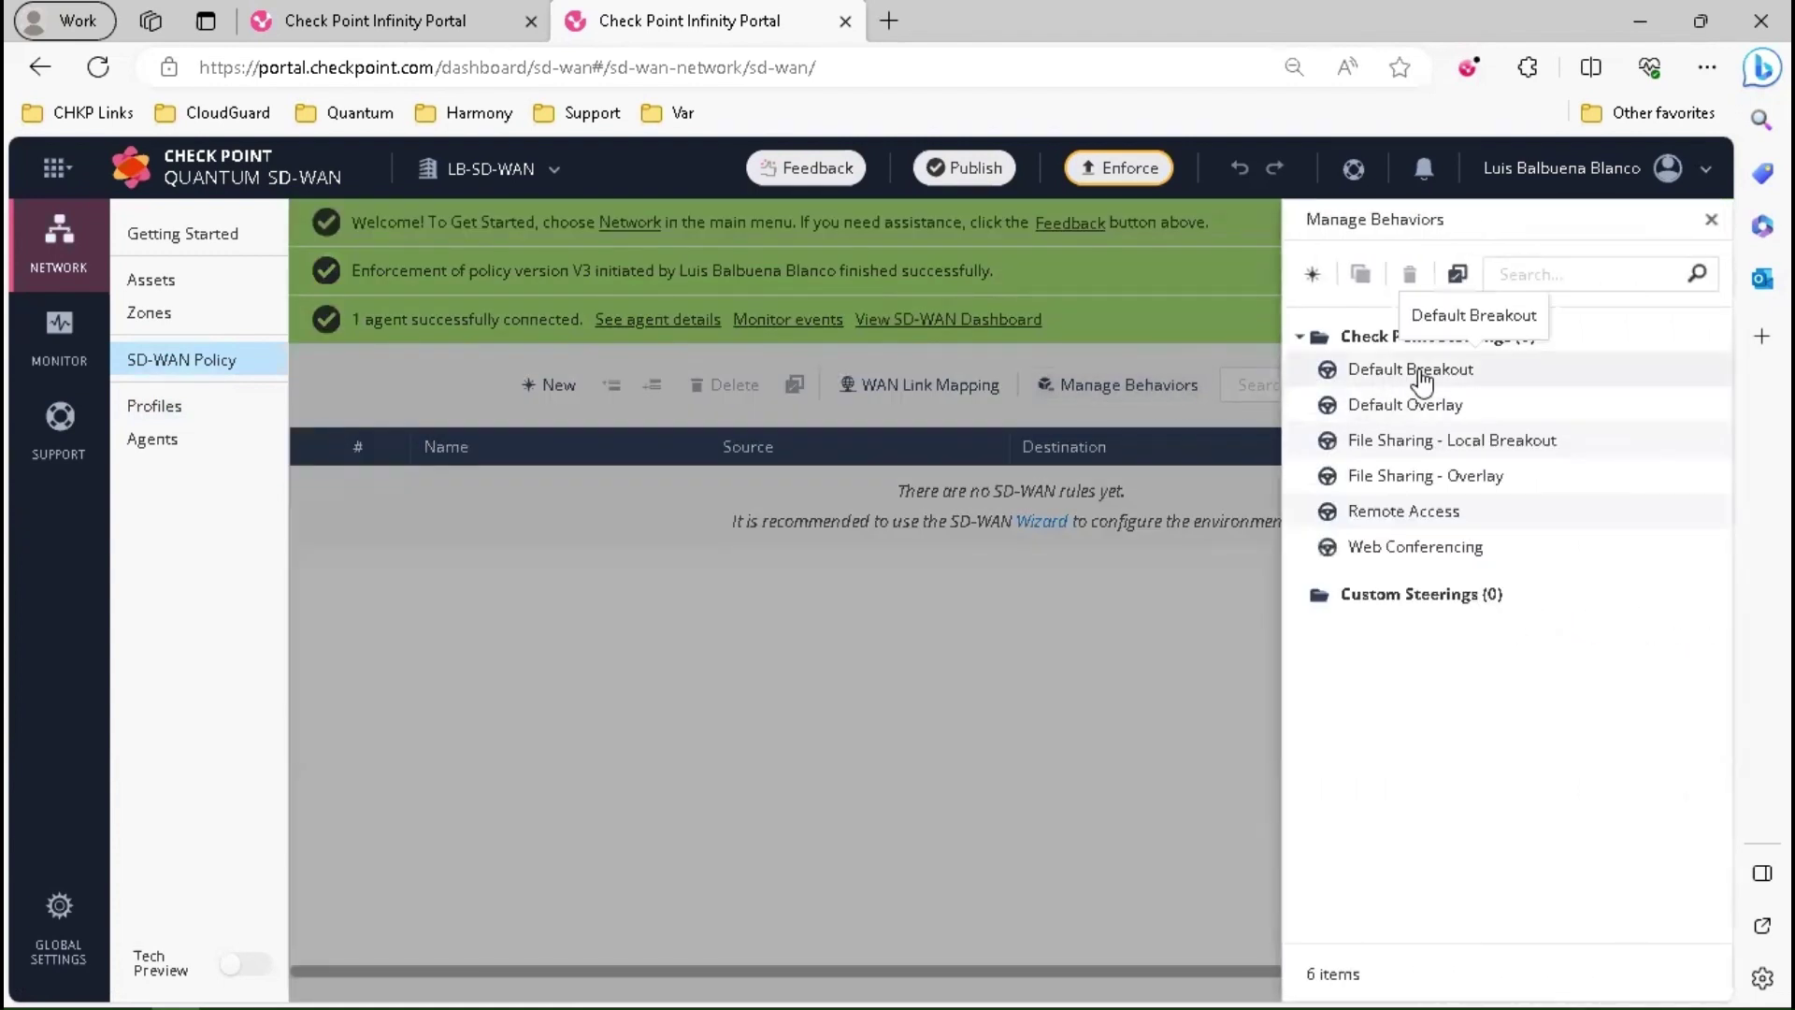
double_click(1422, 512)
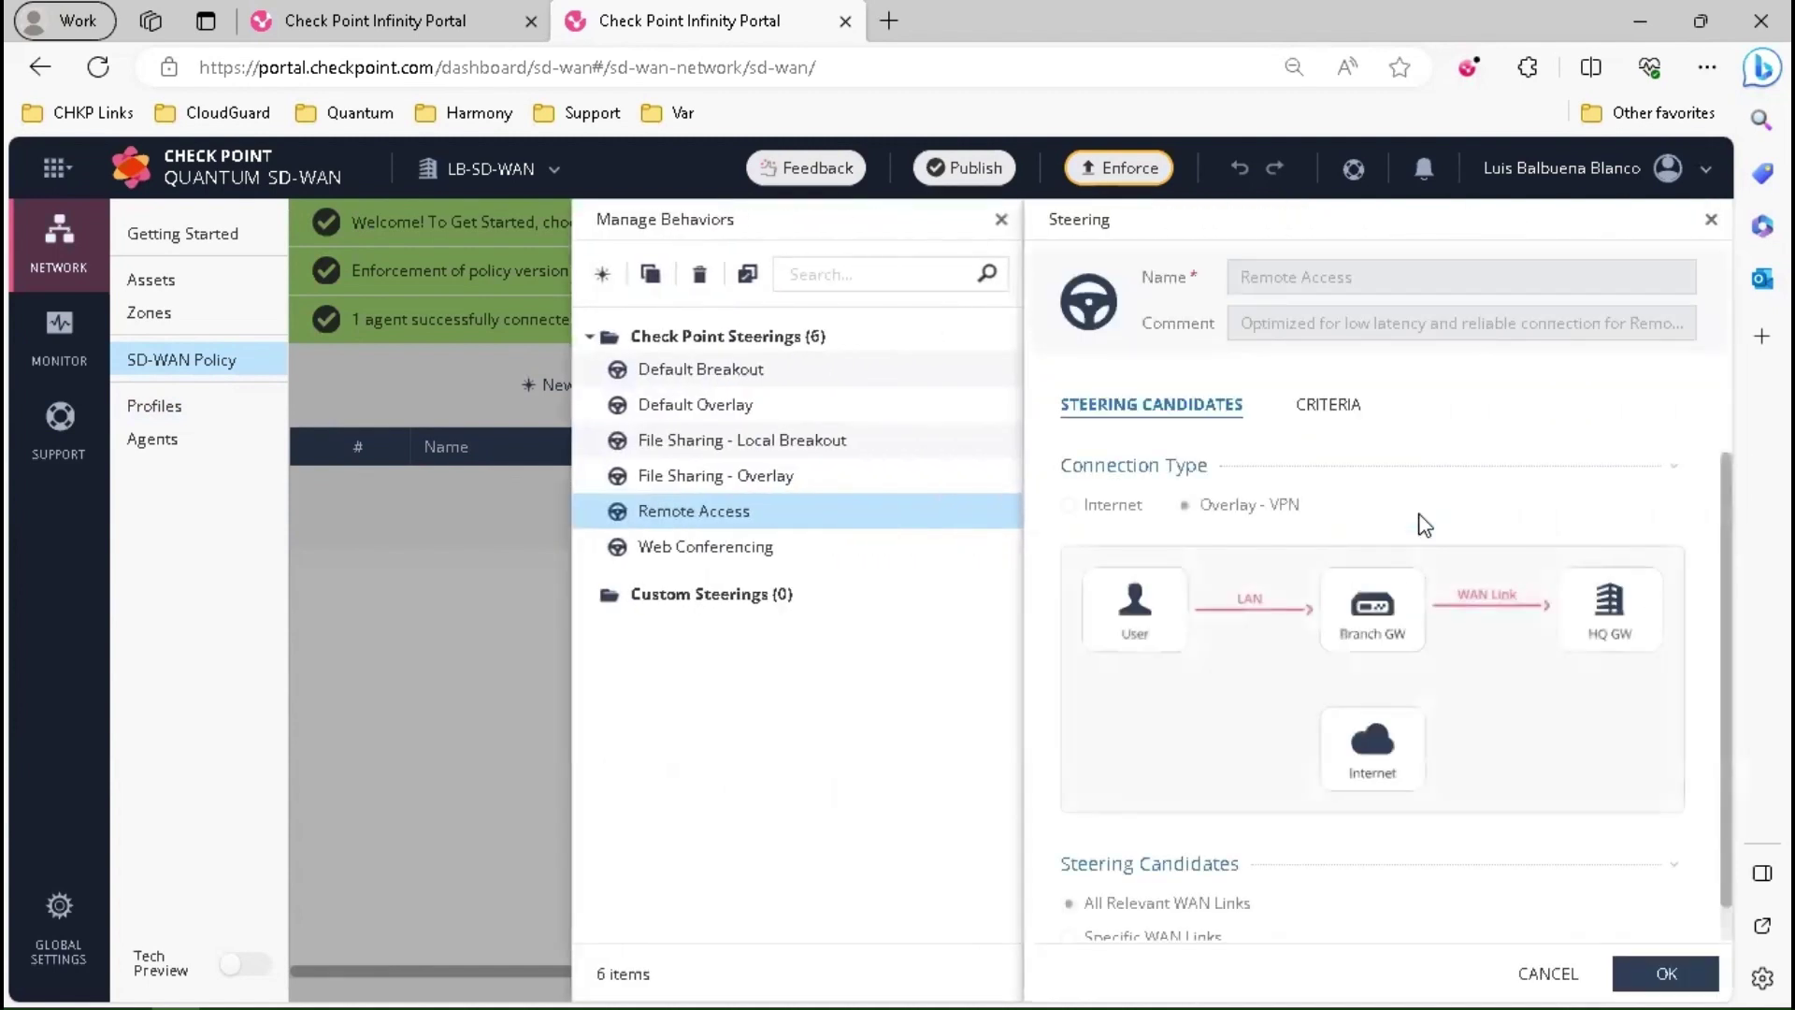
left_click(1001, 220)
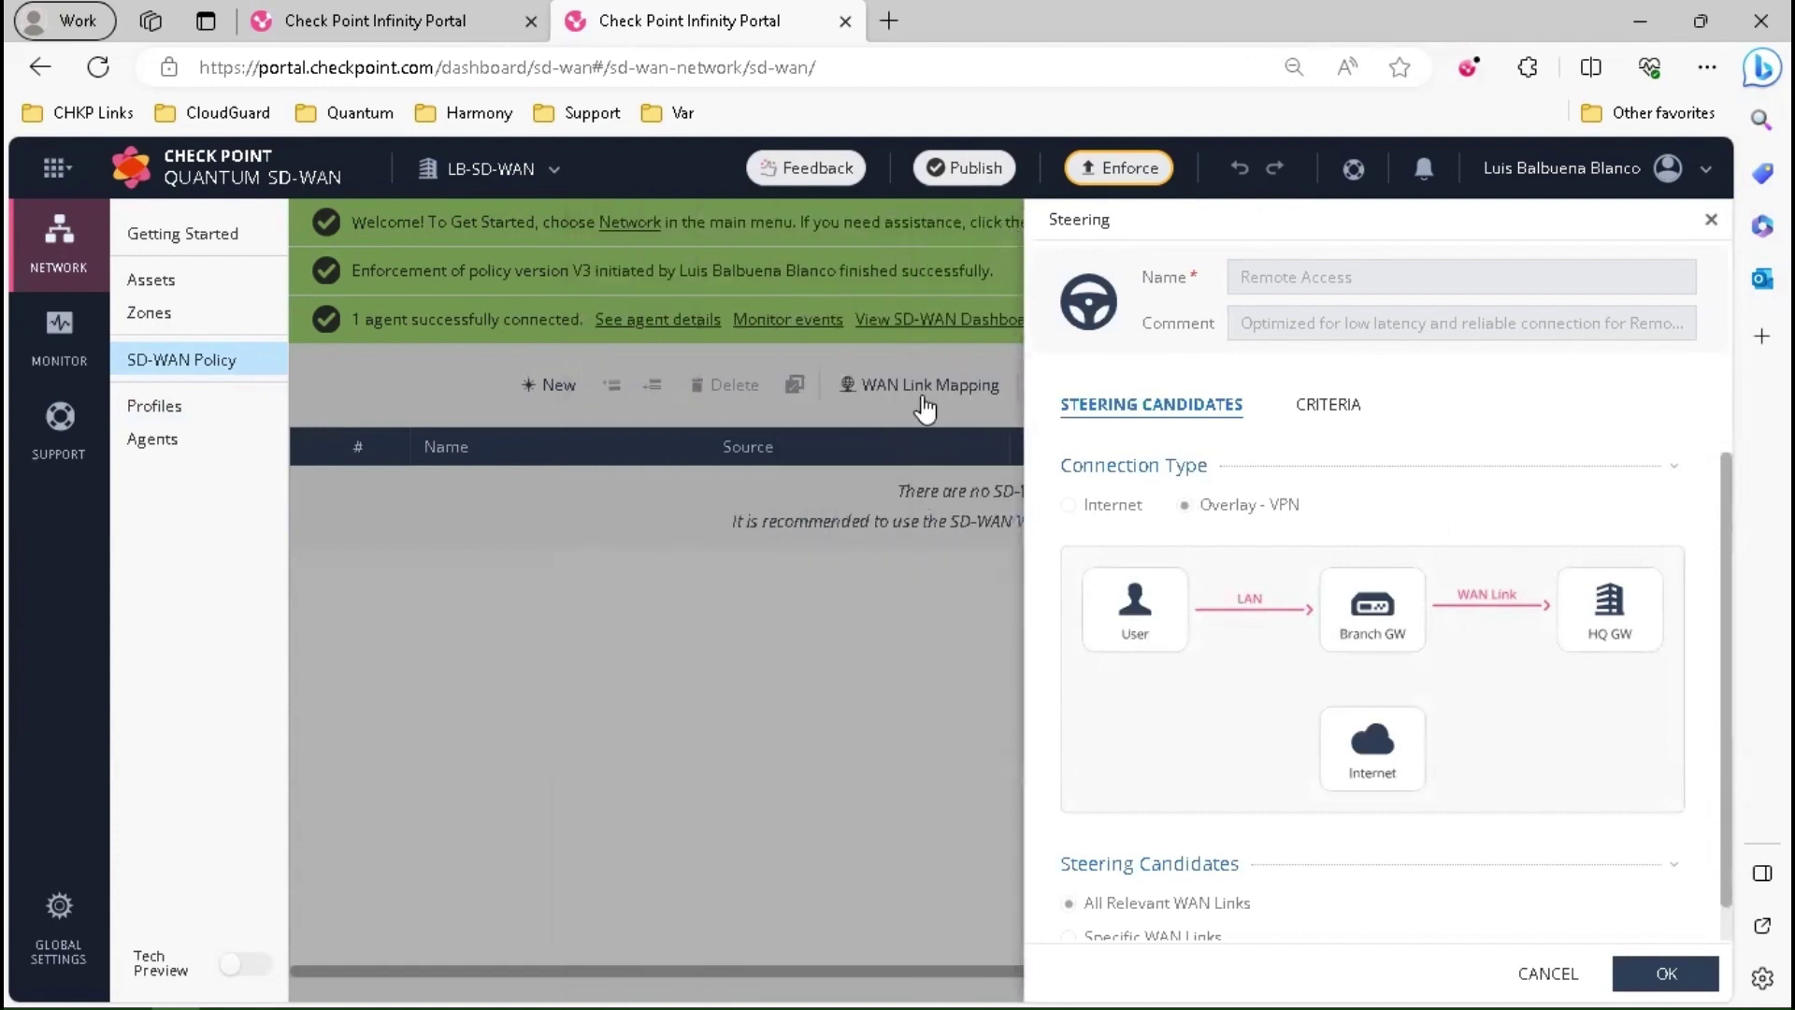
left_click(923, 400)
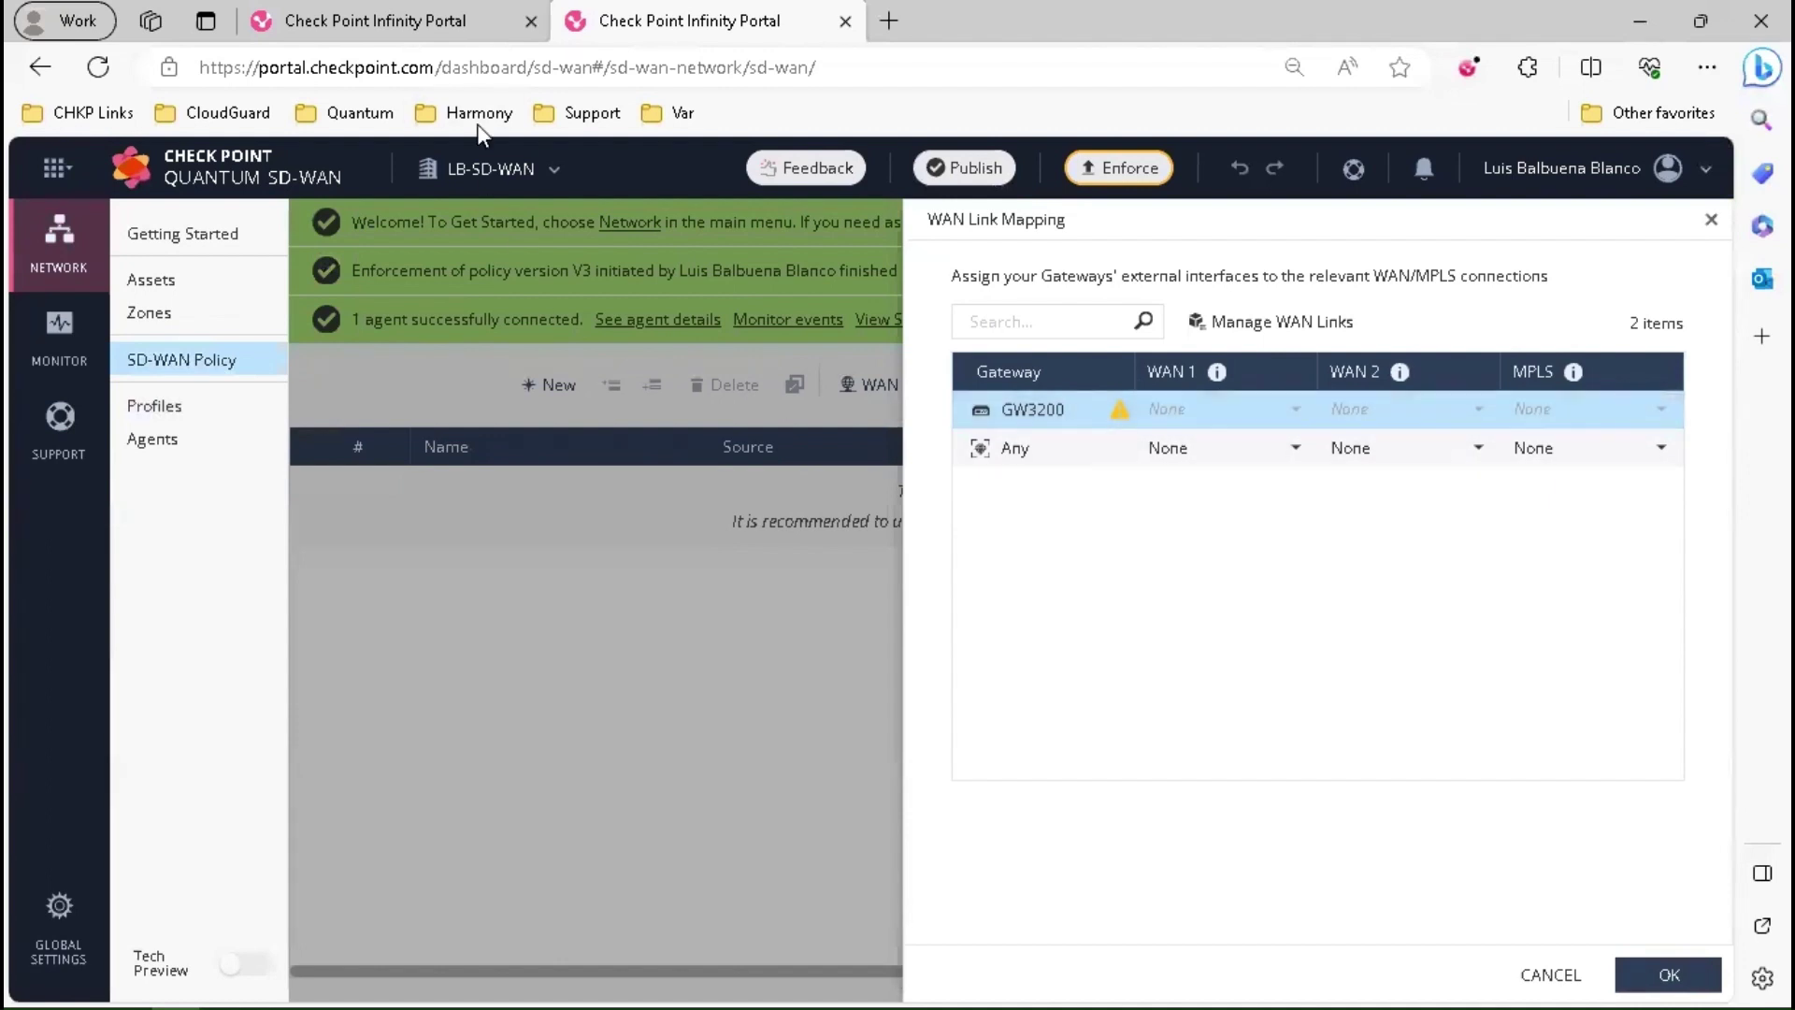
left_click(889, 21)
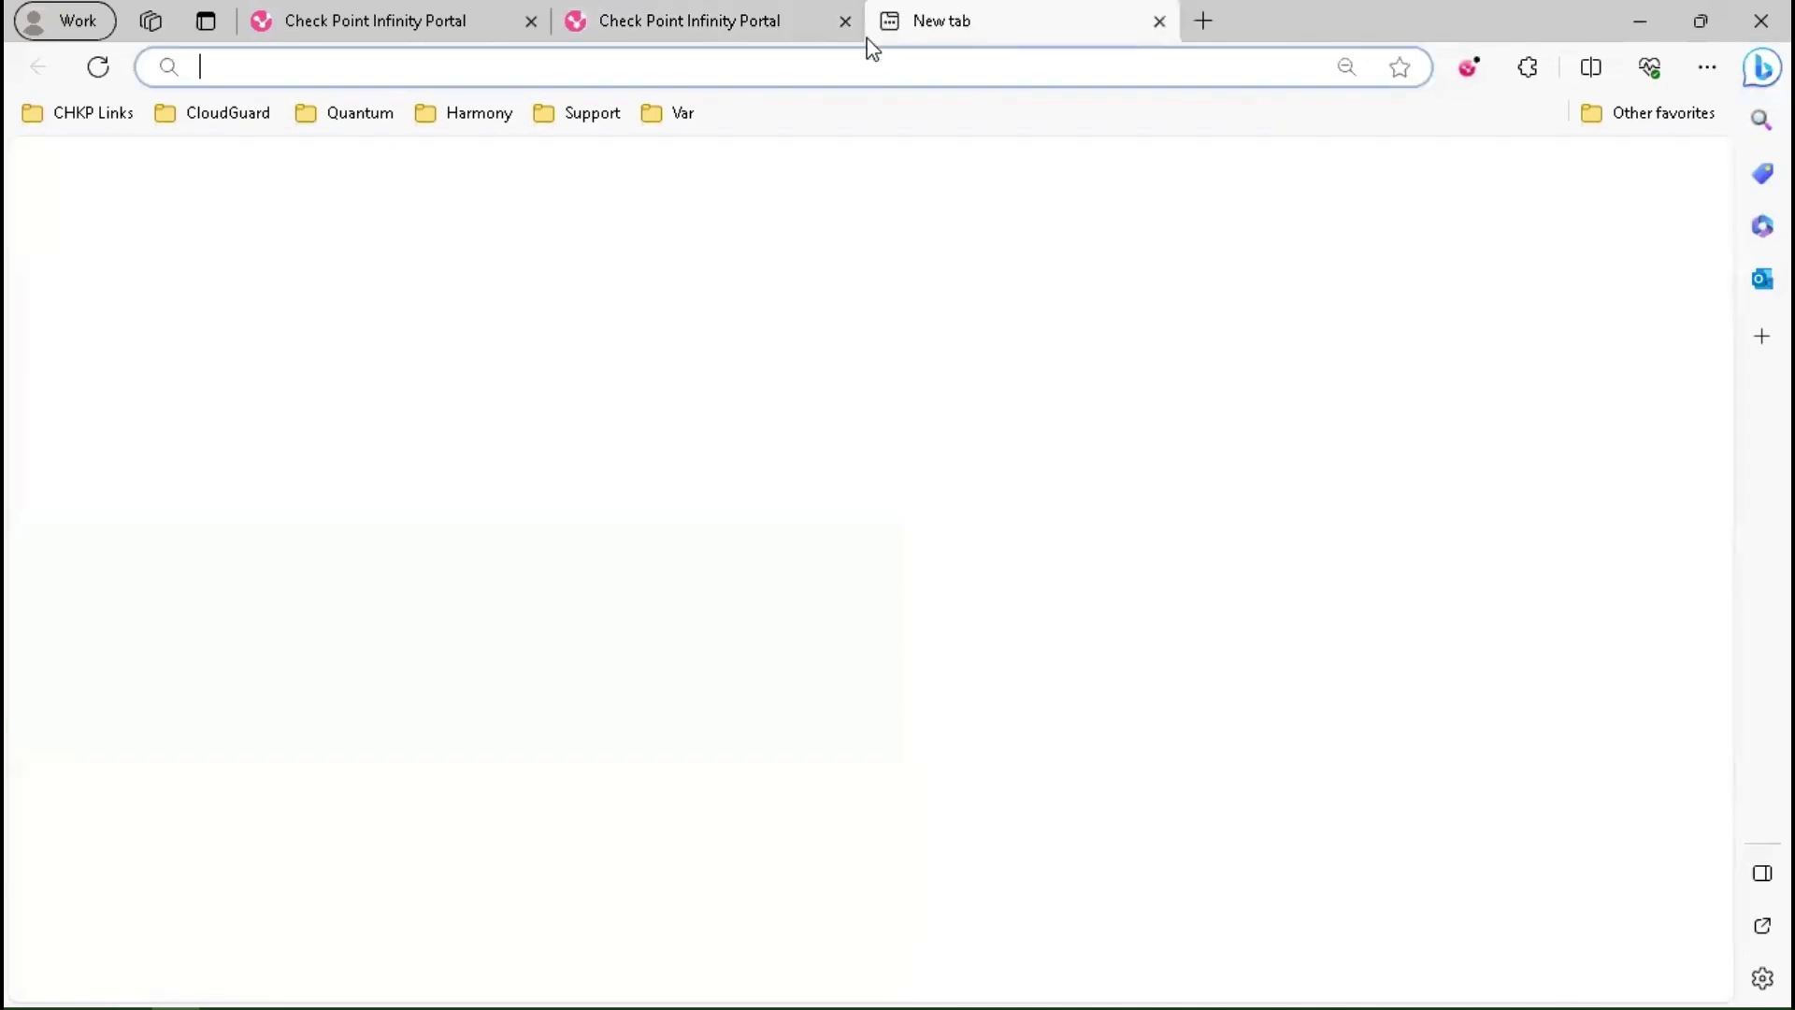
type("https://")
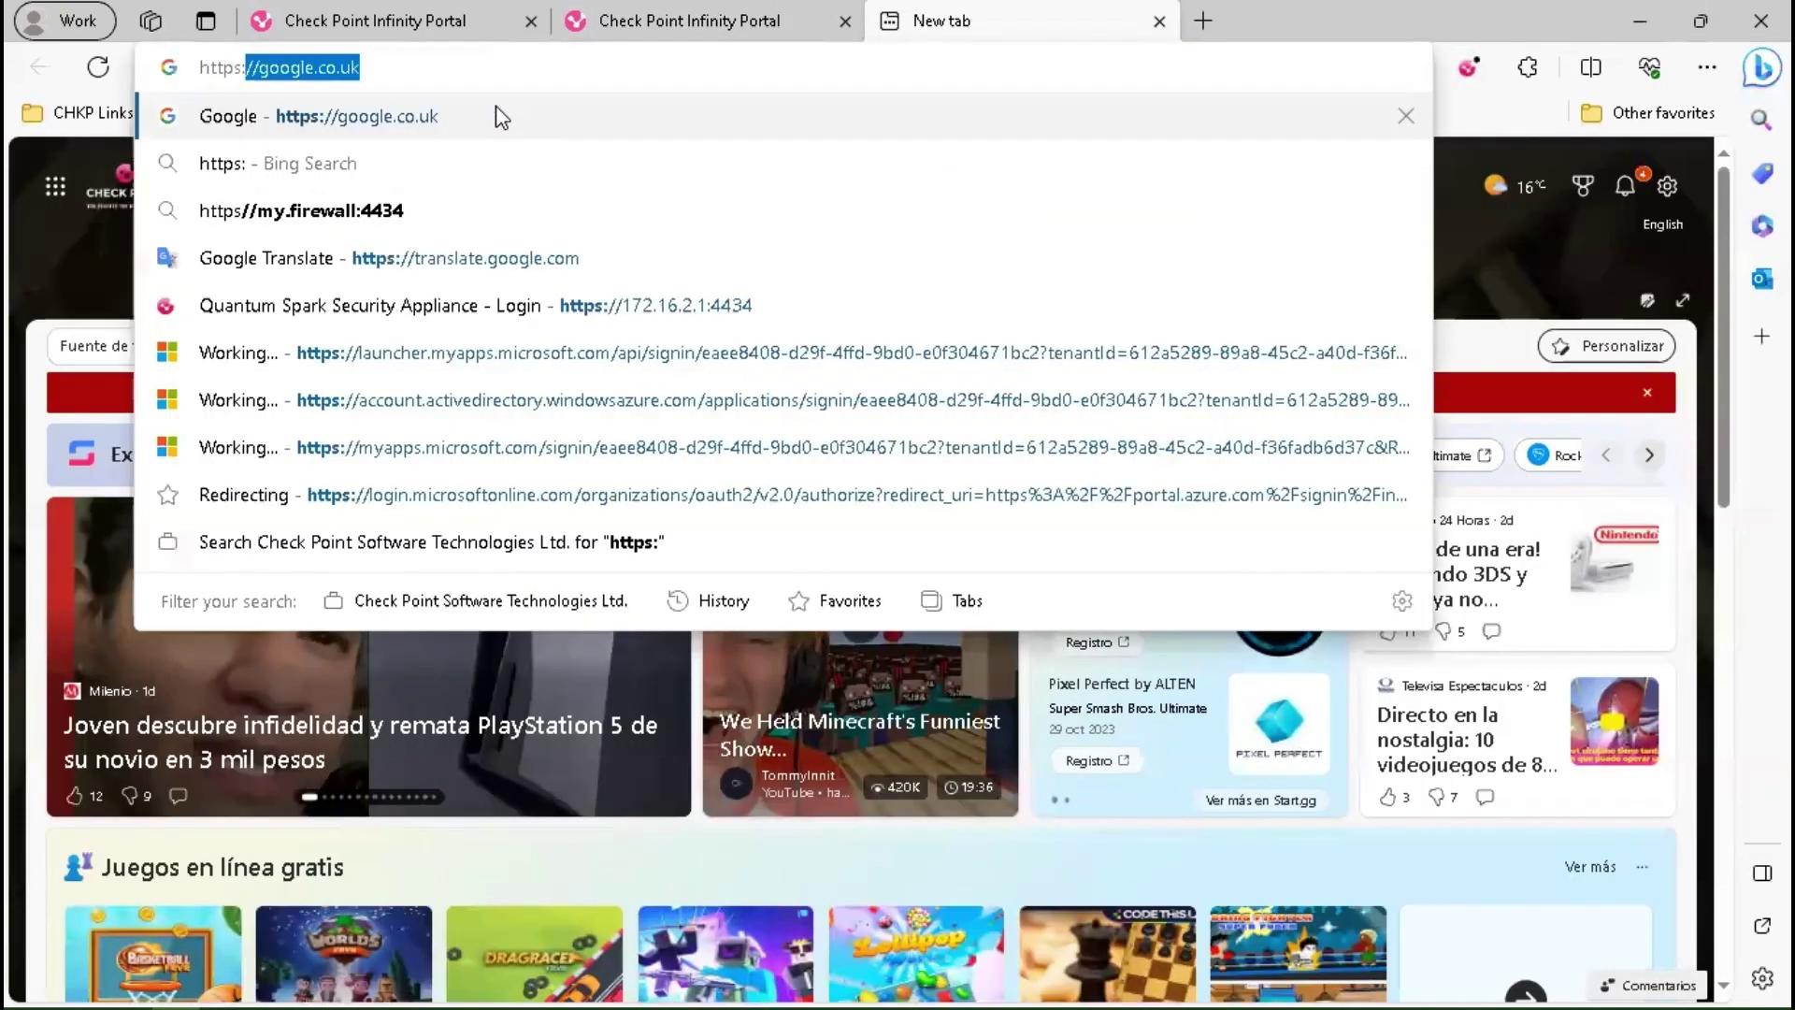
type("192.168")
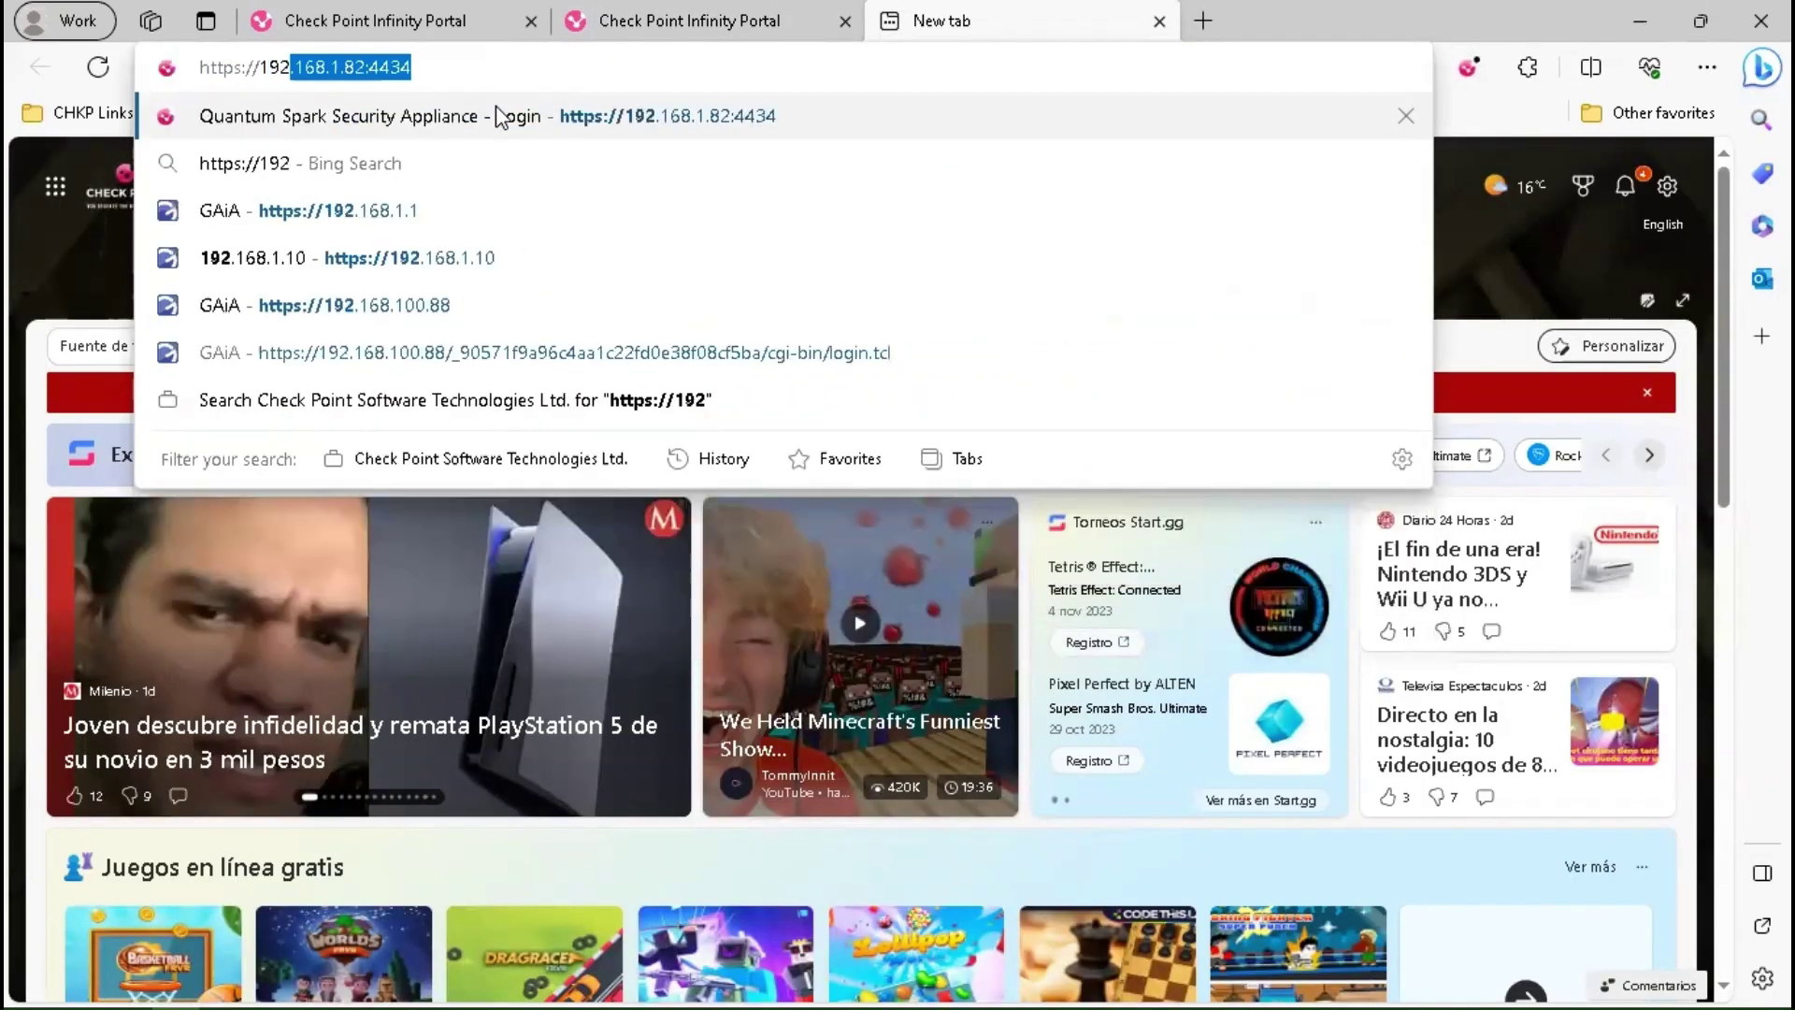
type(".100.88")
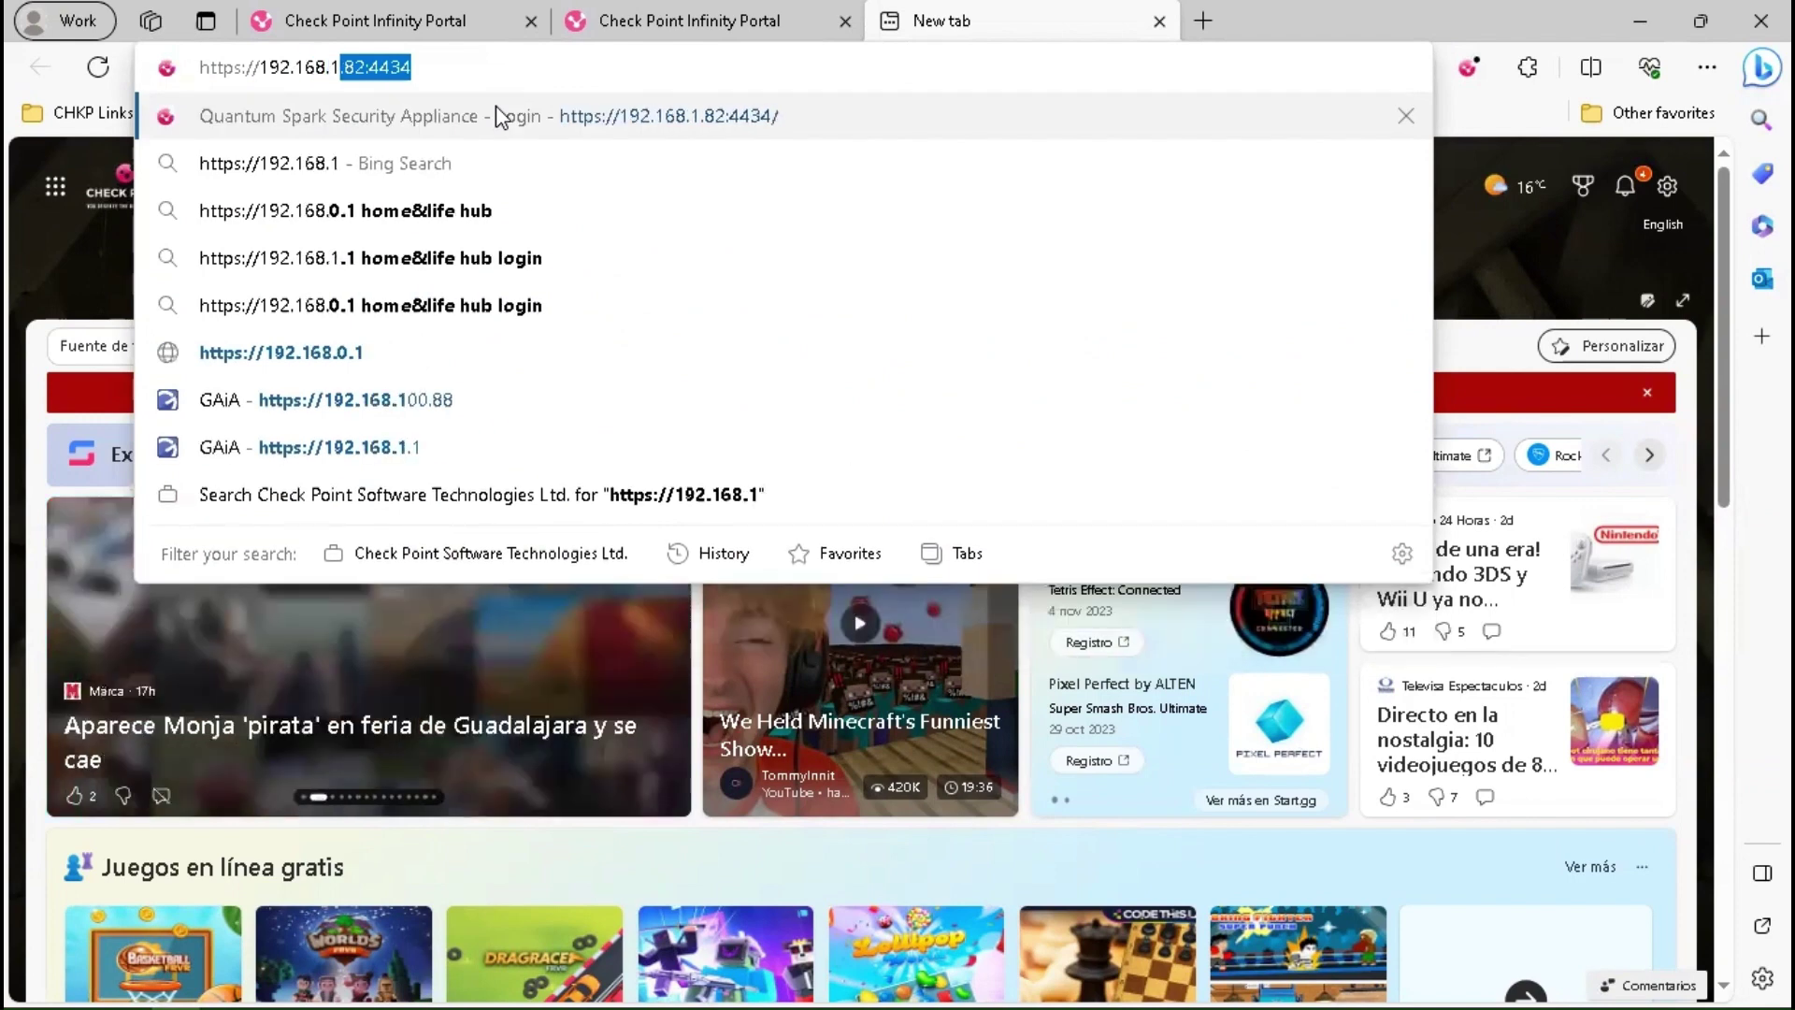
left_click(502, 116)
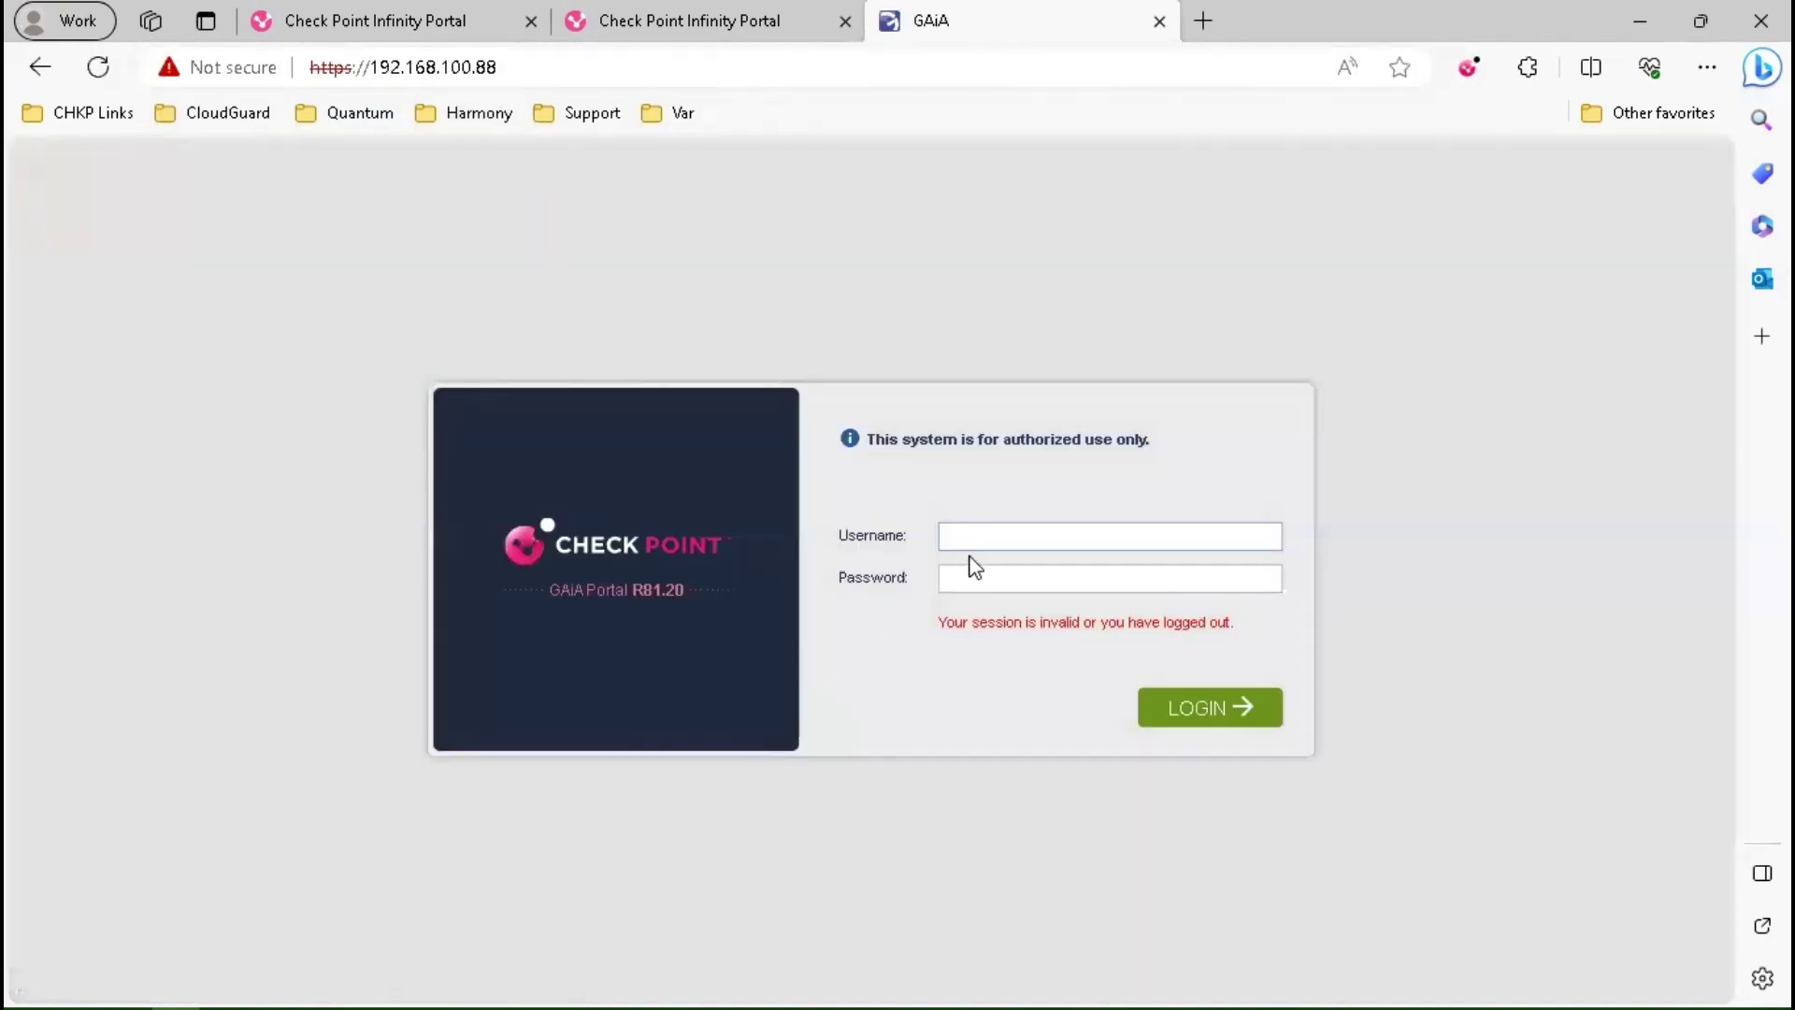
- Log in to Gaia Portal with the admin username and password, retrying after the first attempt failed
type("admin")
key("Tab")
left_click(1232, 715)
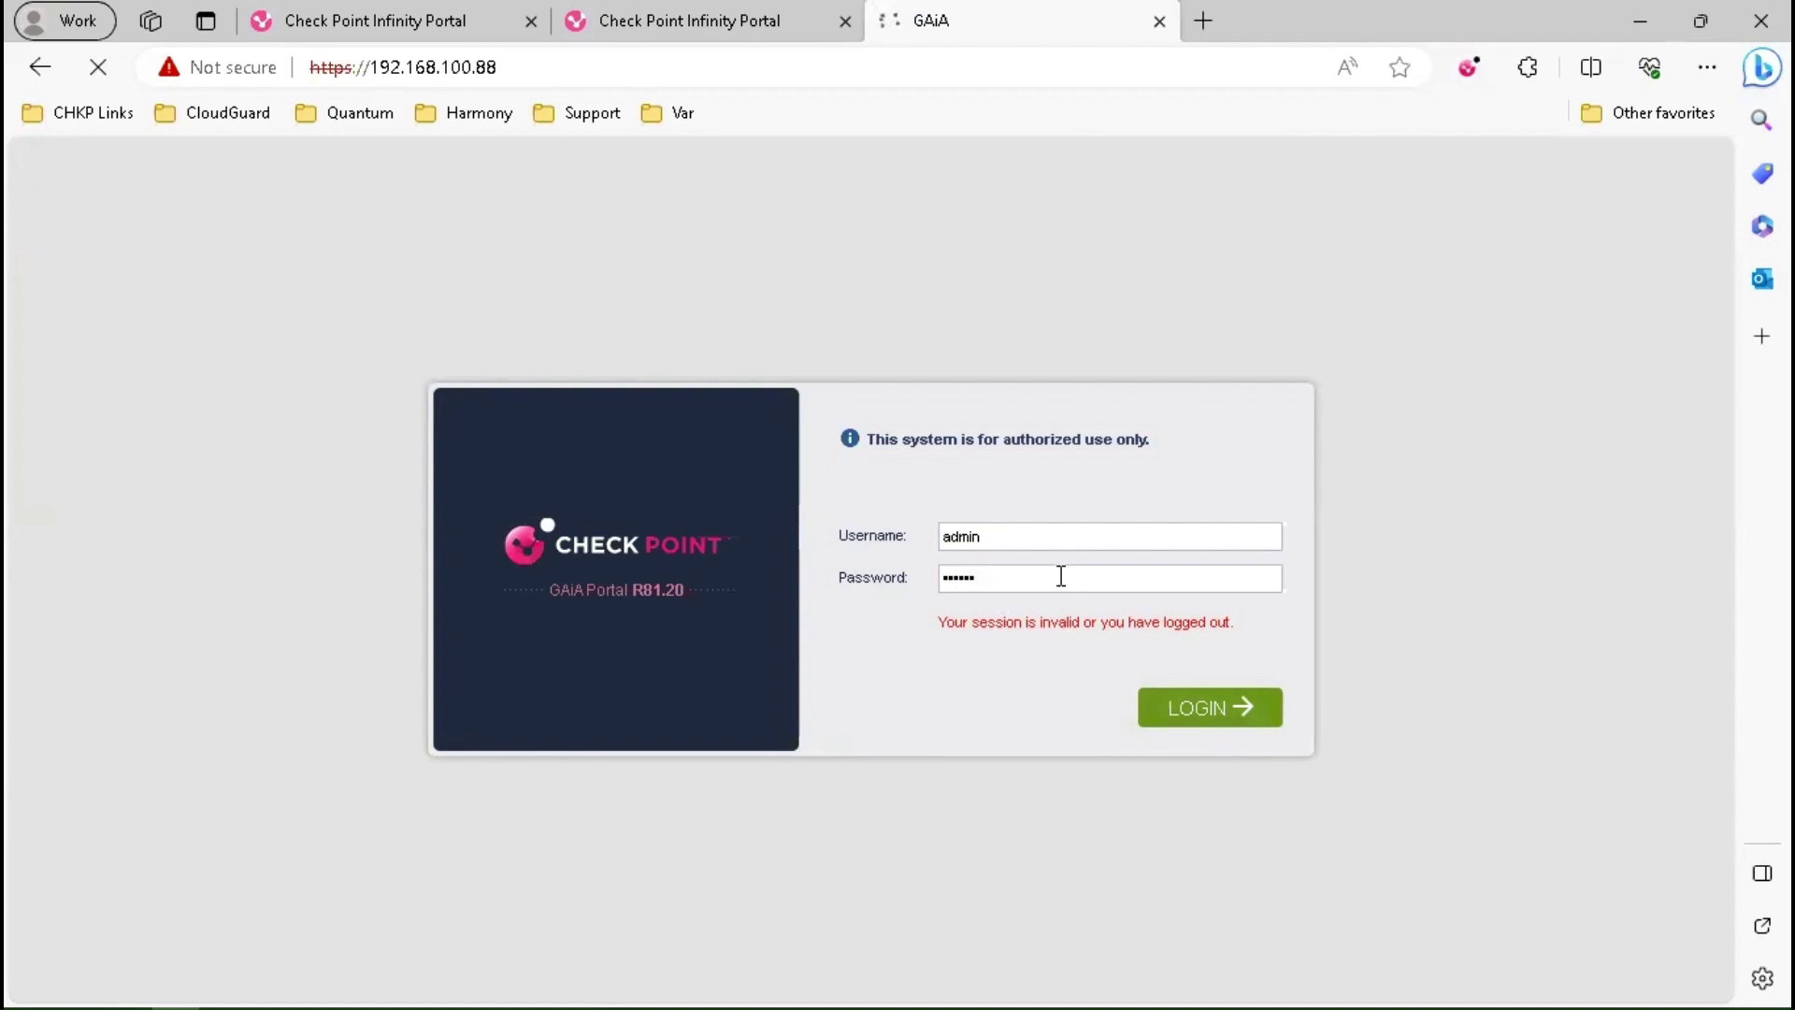
left_click(835, 582)
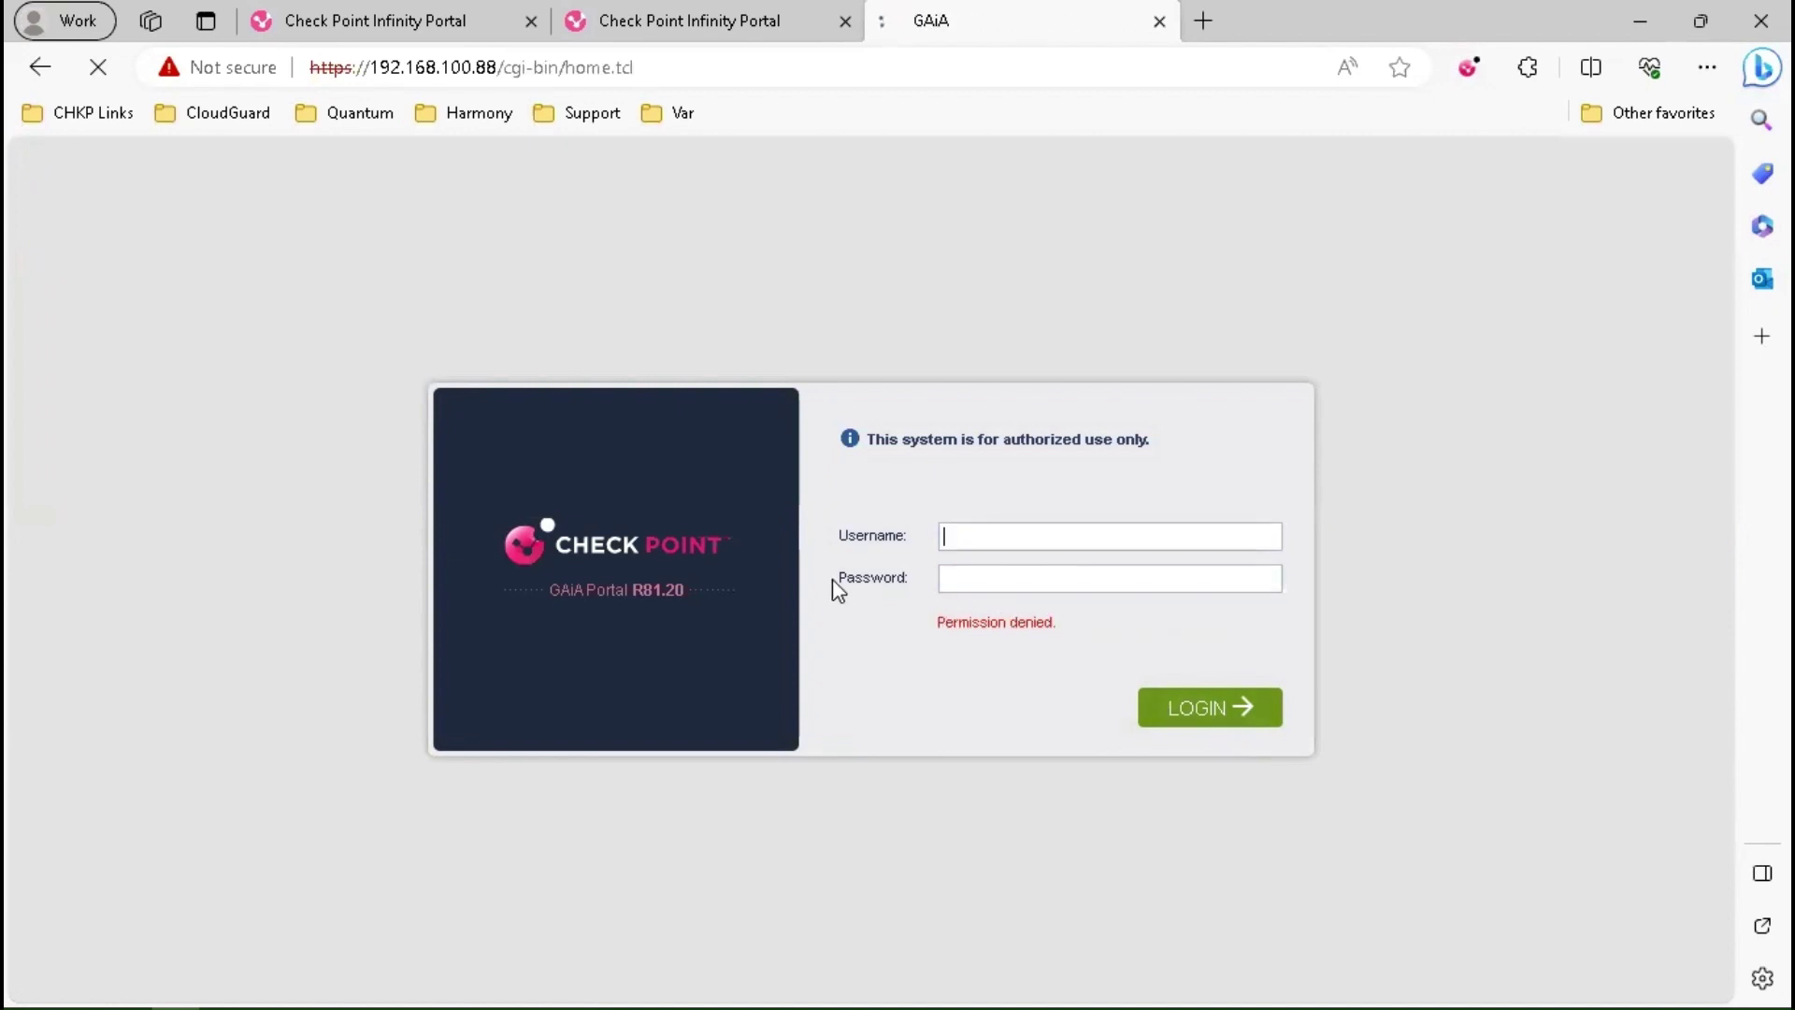
type("admin")
left_click(998, 535)
type("a")
key("Tab")
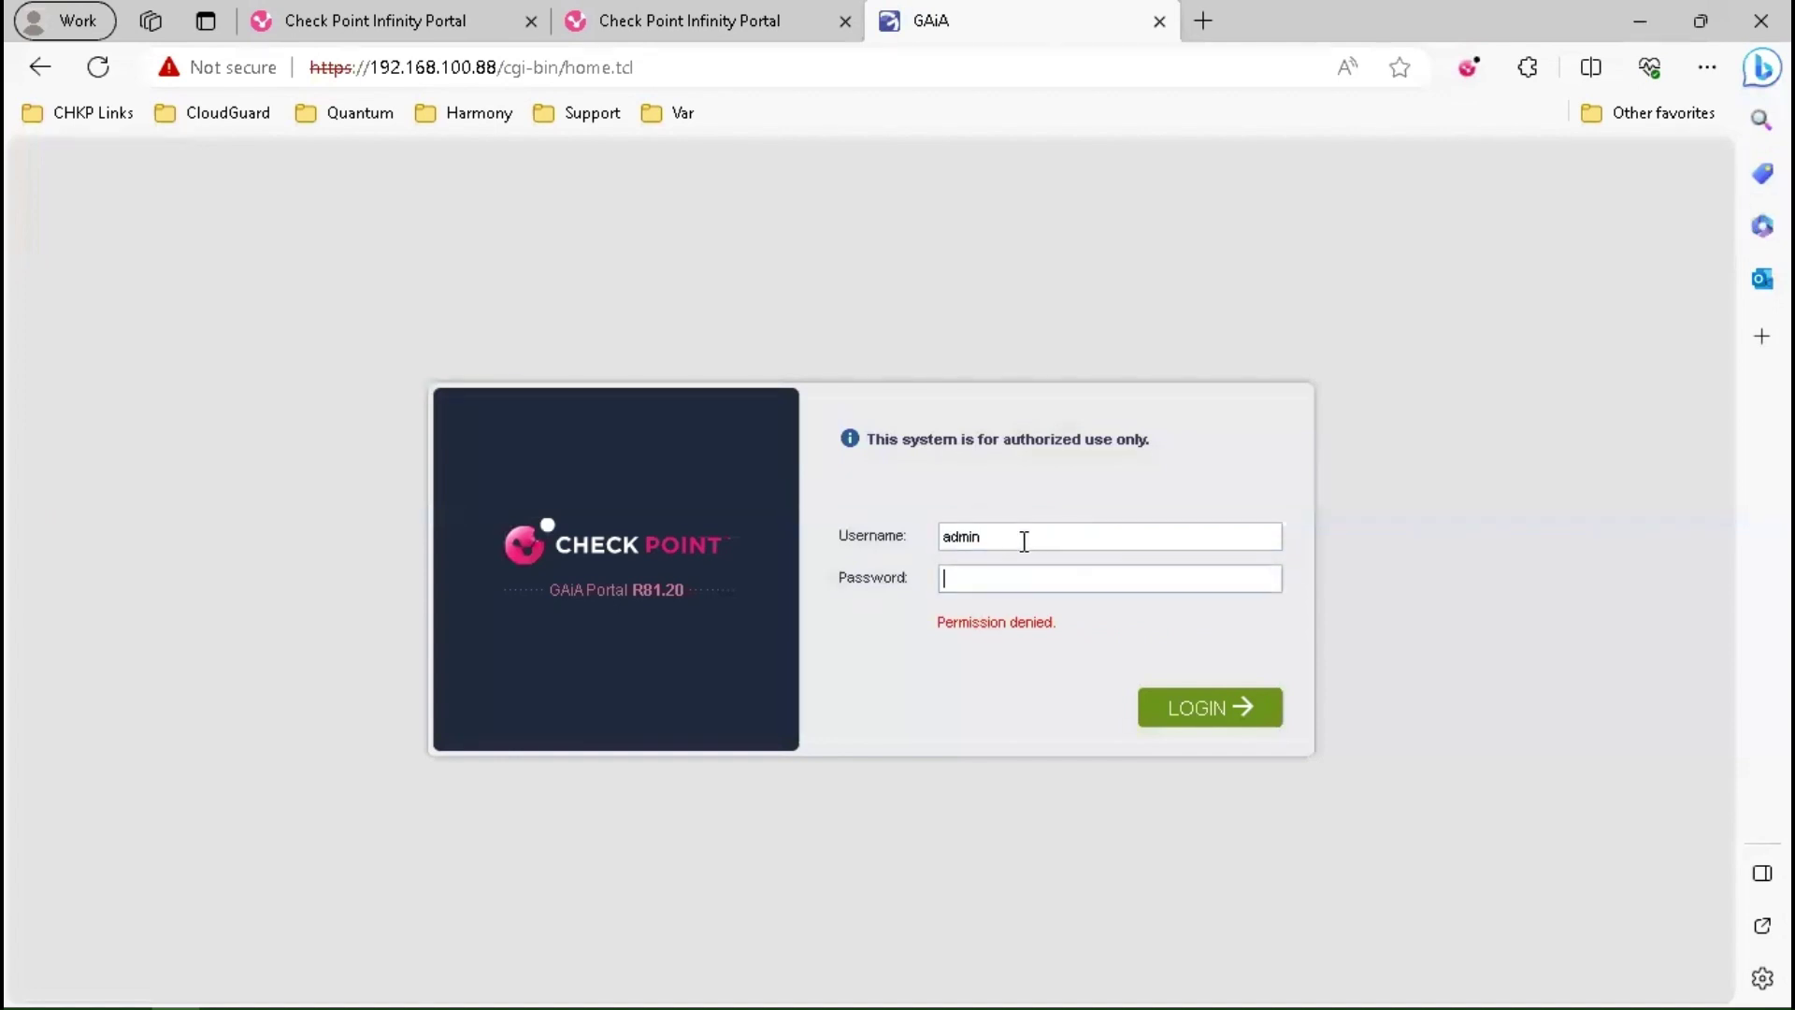
type("••••••")
key("Return")
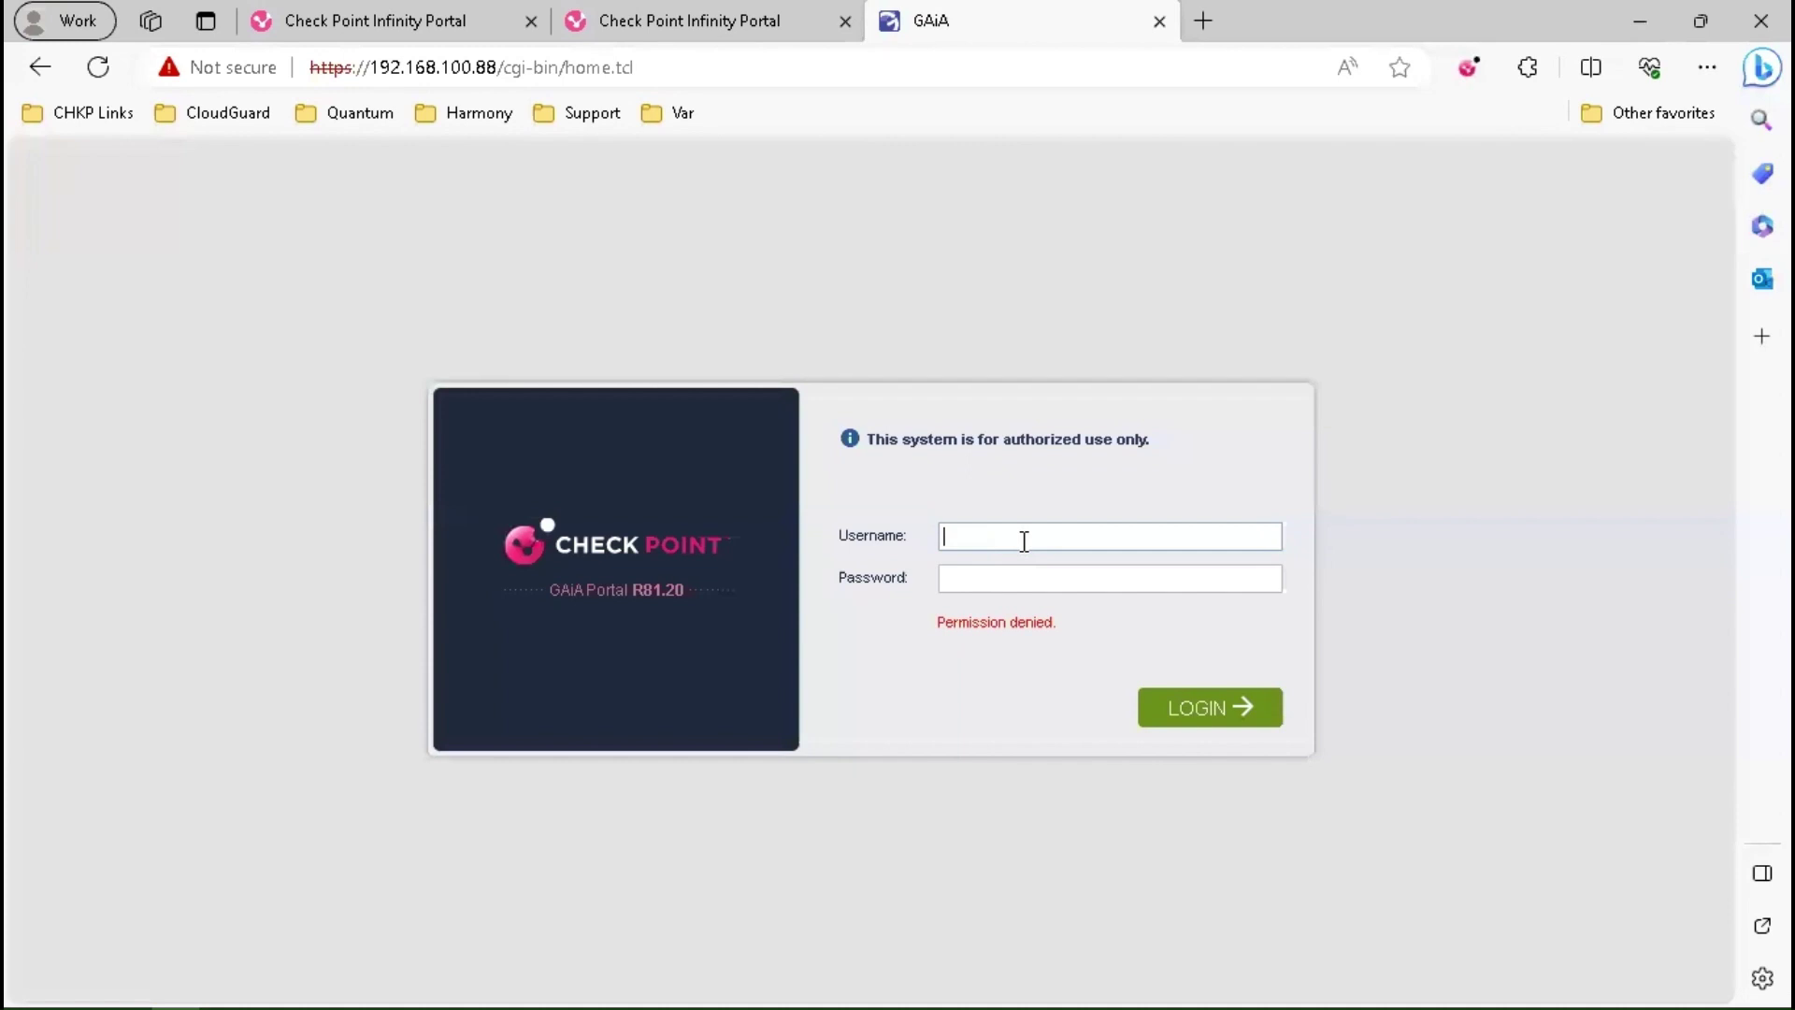
type("admin")
key("Return")
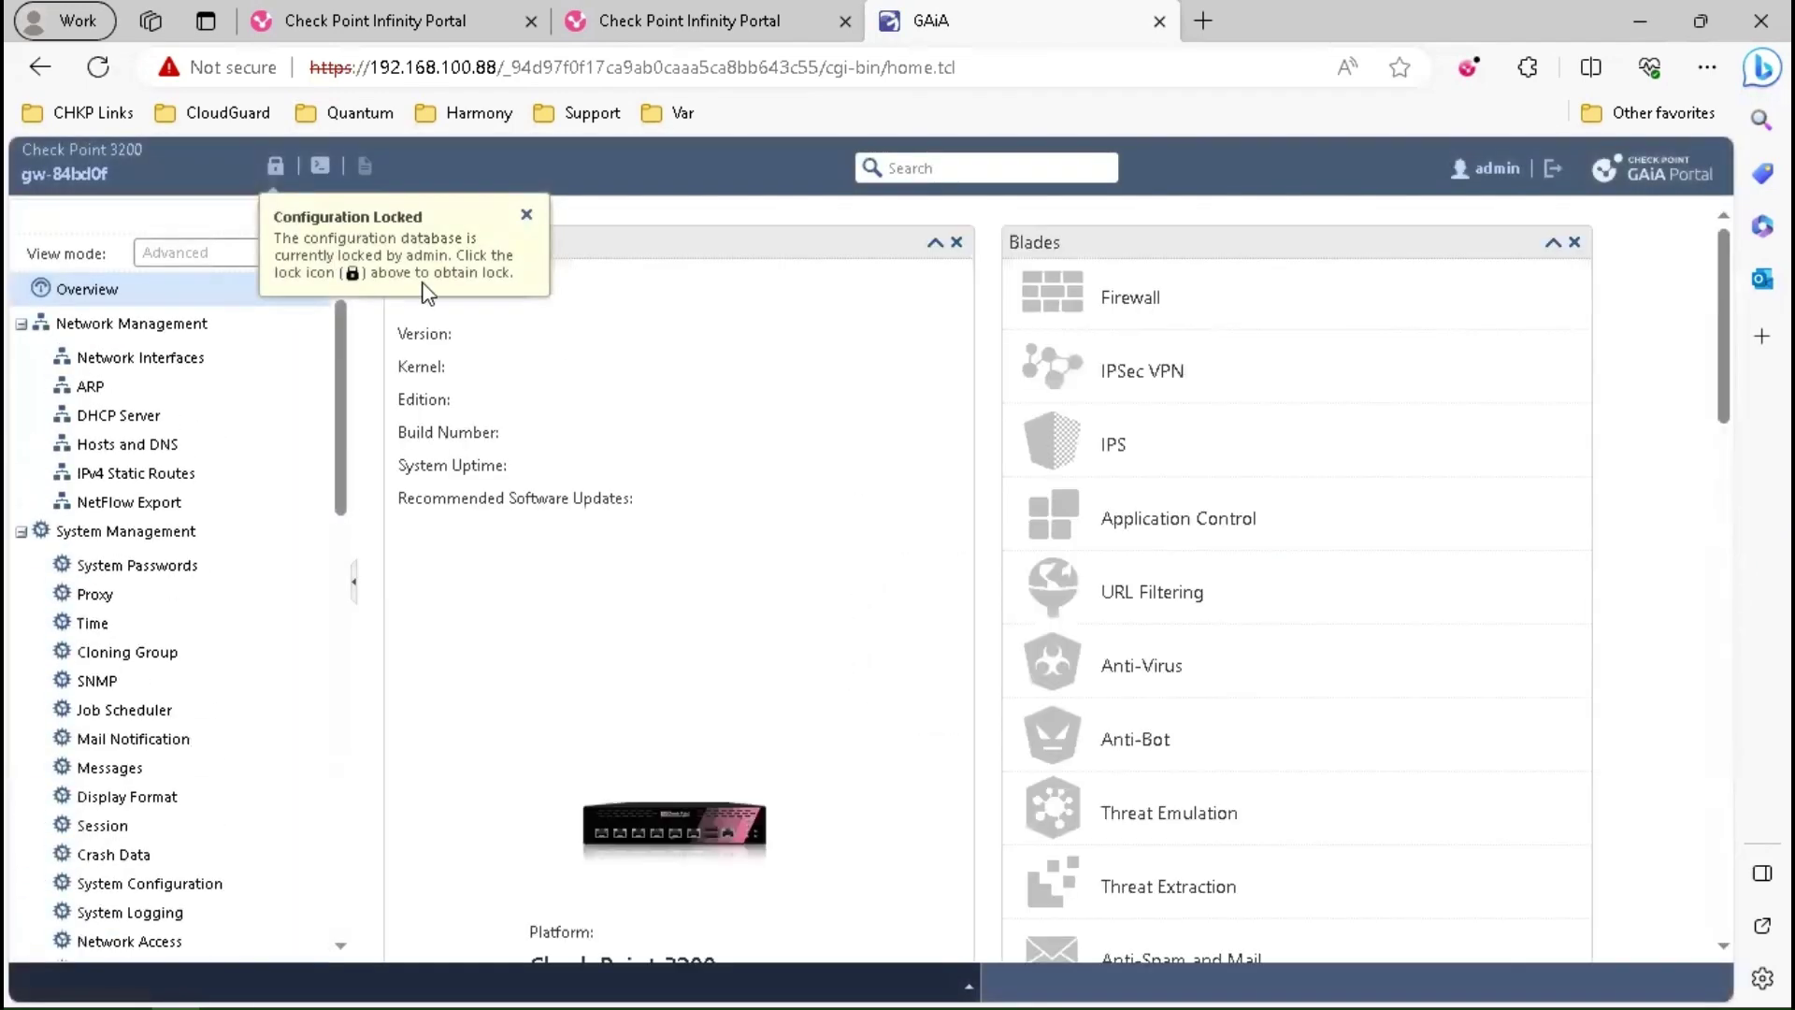
- Override the configuration lock and make Mgmt an SD-WAN interface with next hop 192.168.100.1
left_click(275, 166)
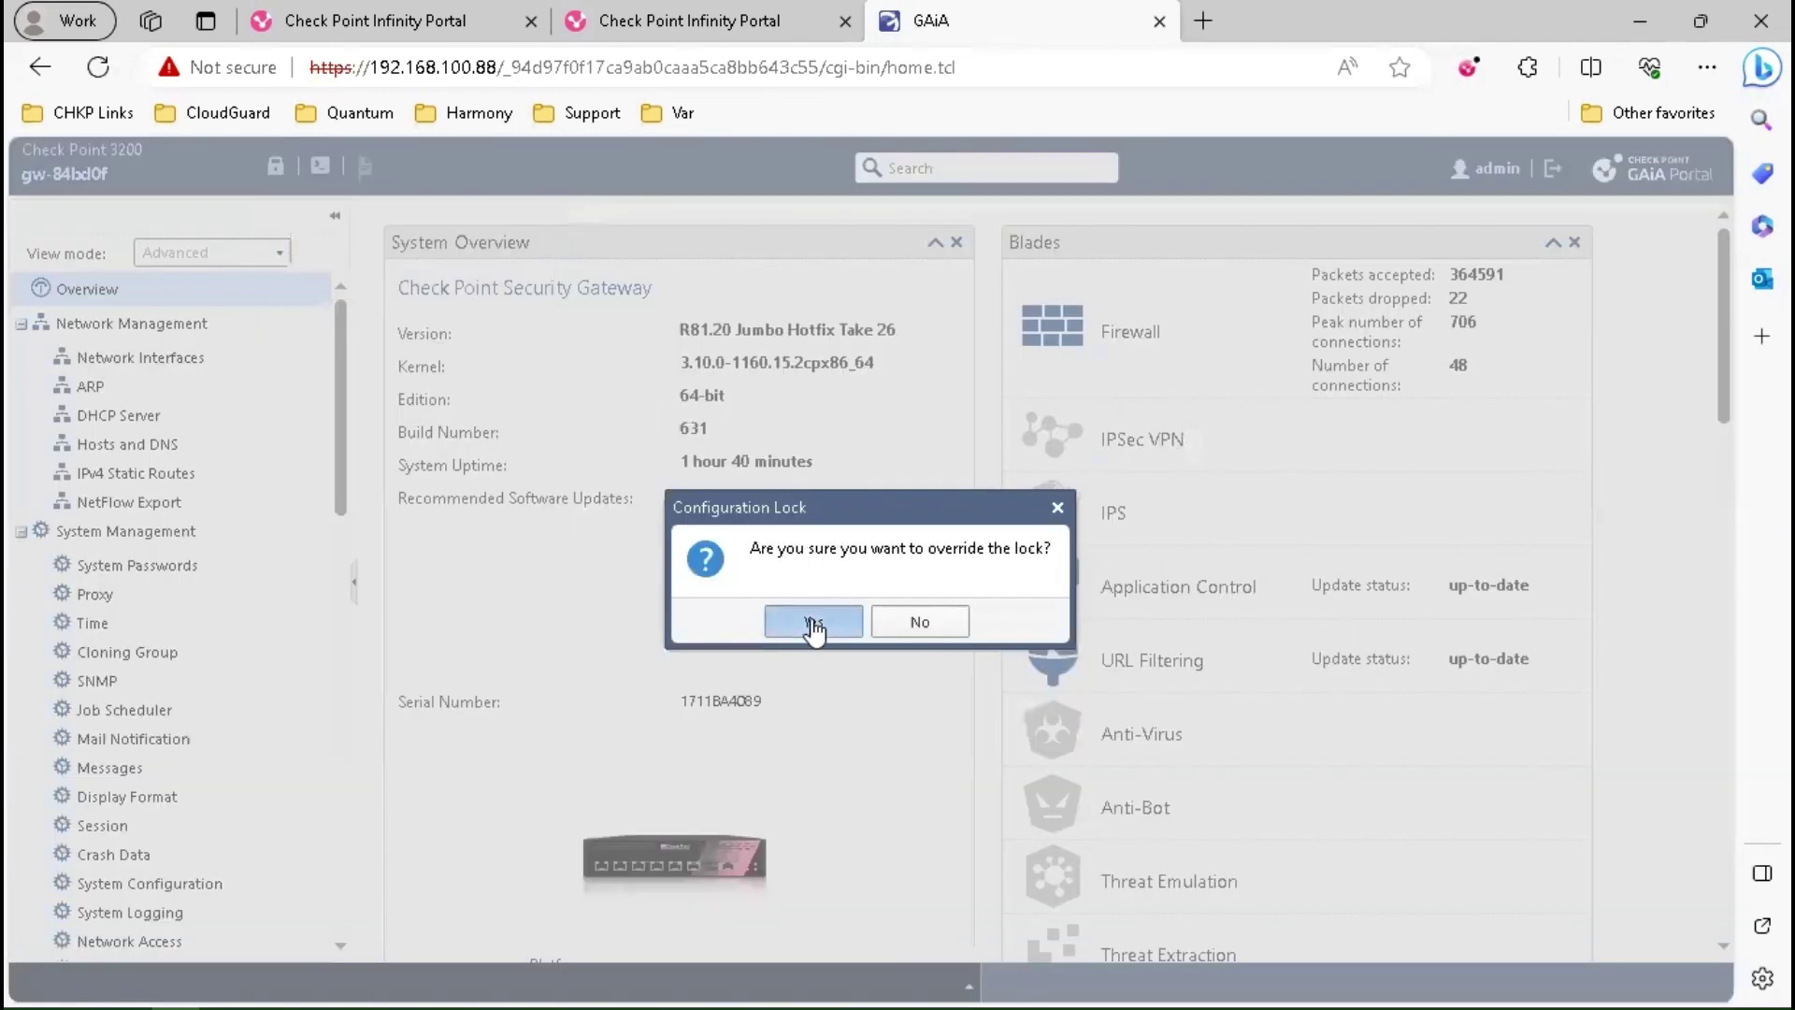
left_click(813, 620)
left_click(142, 361)
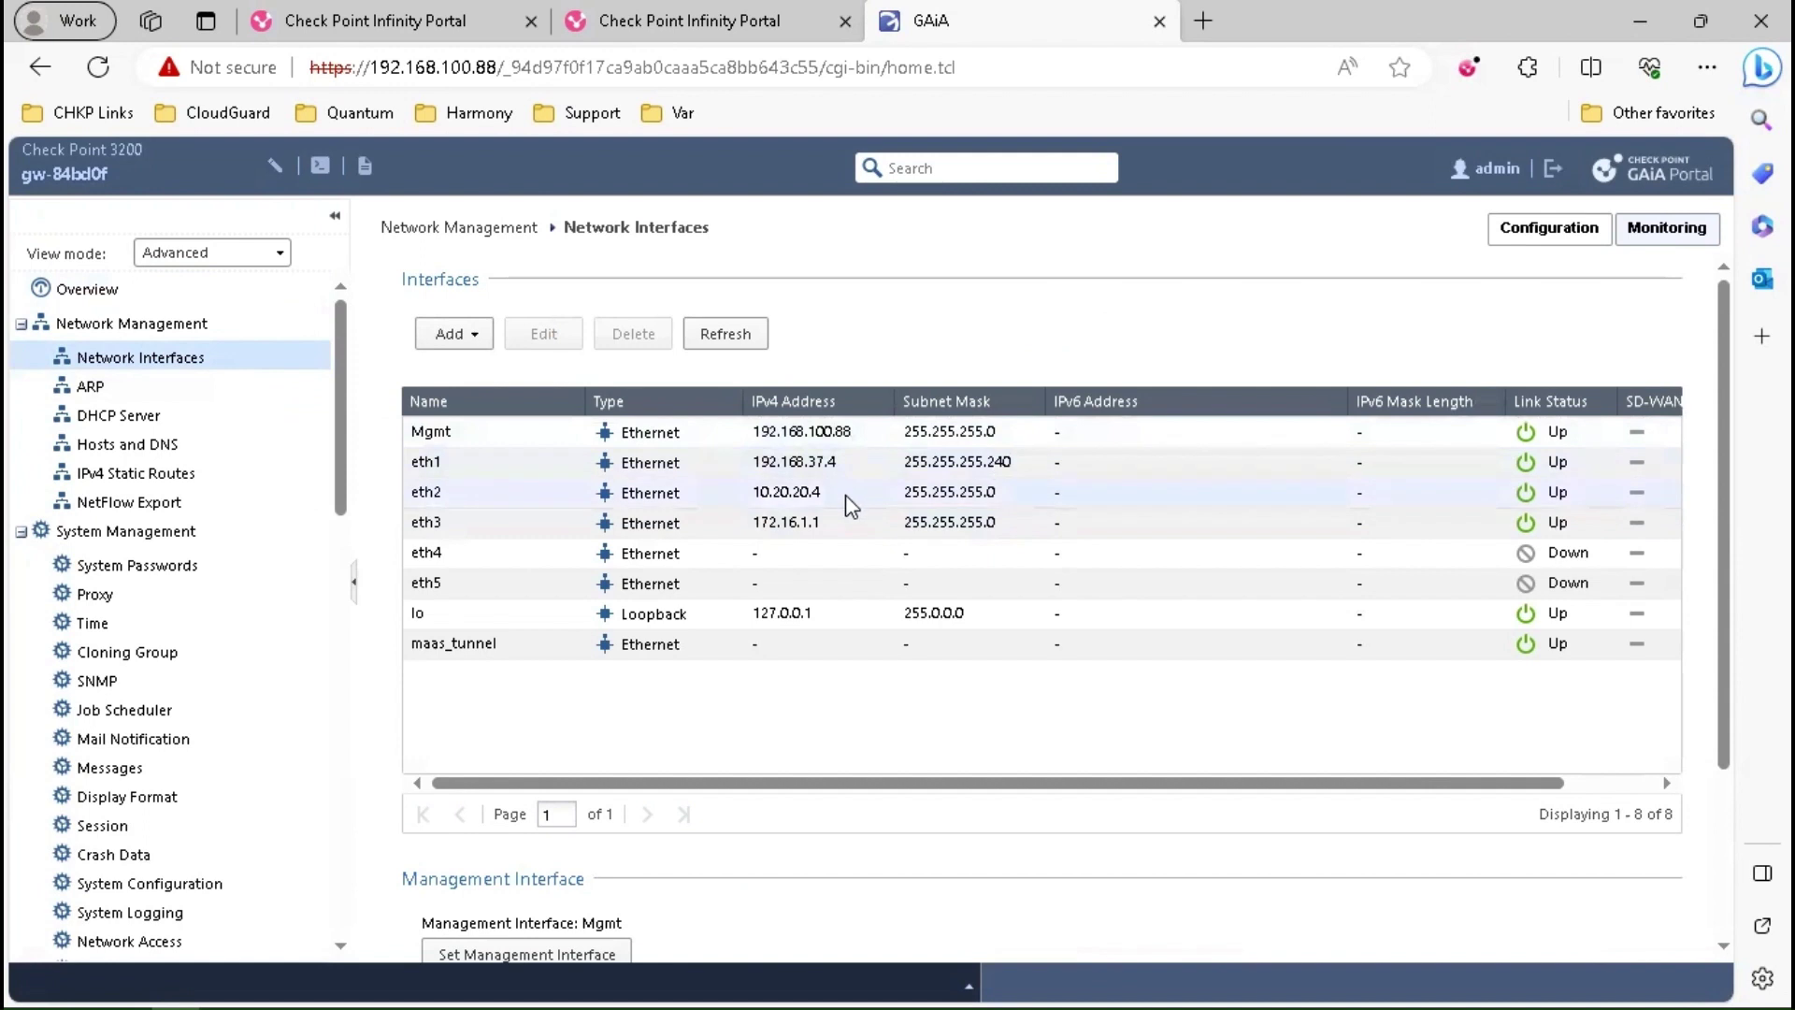
double_click(829, 434)
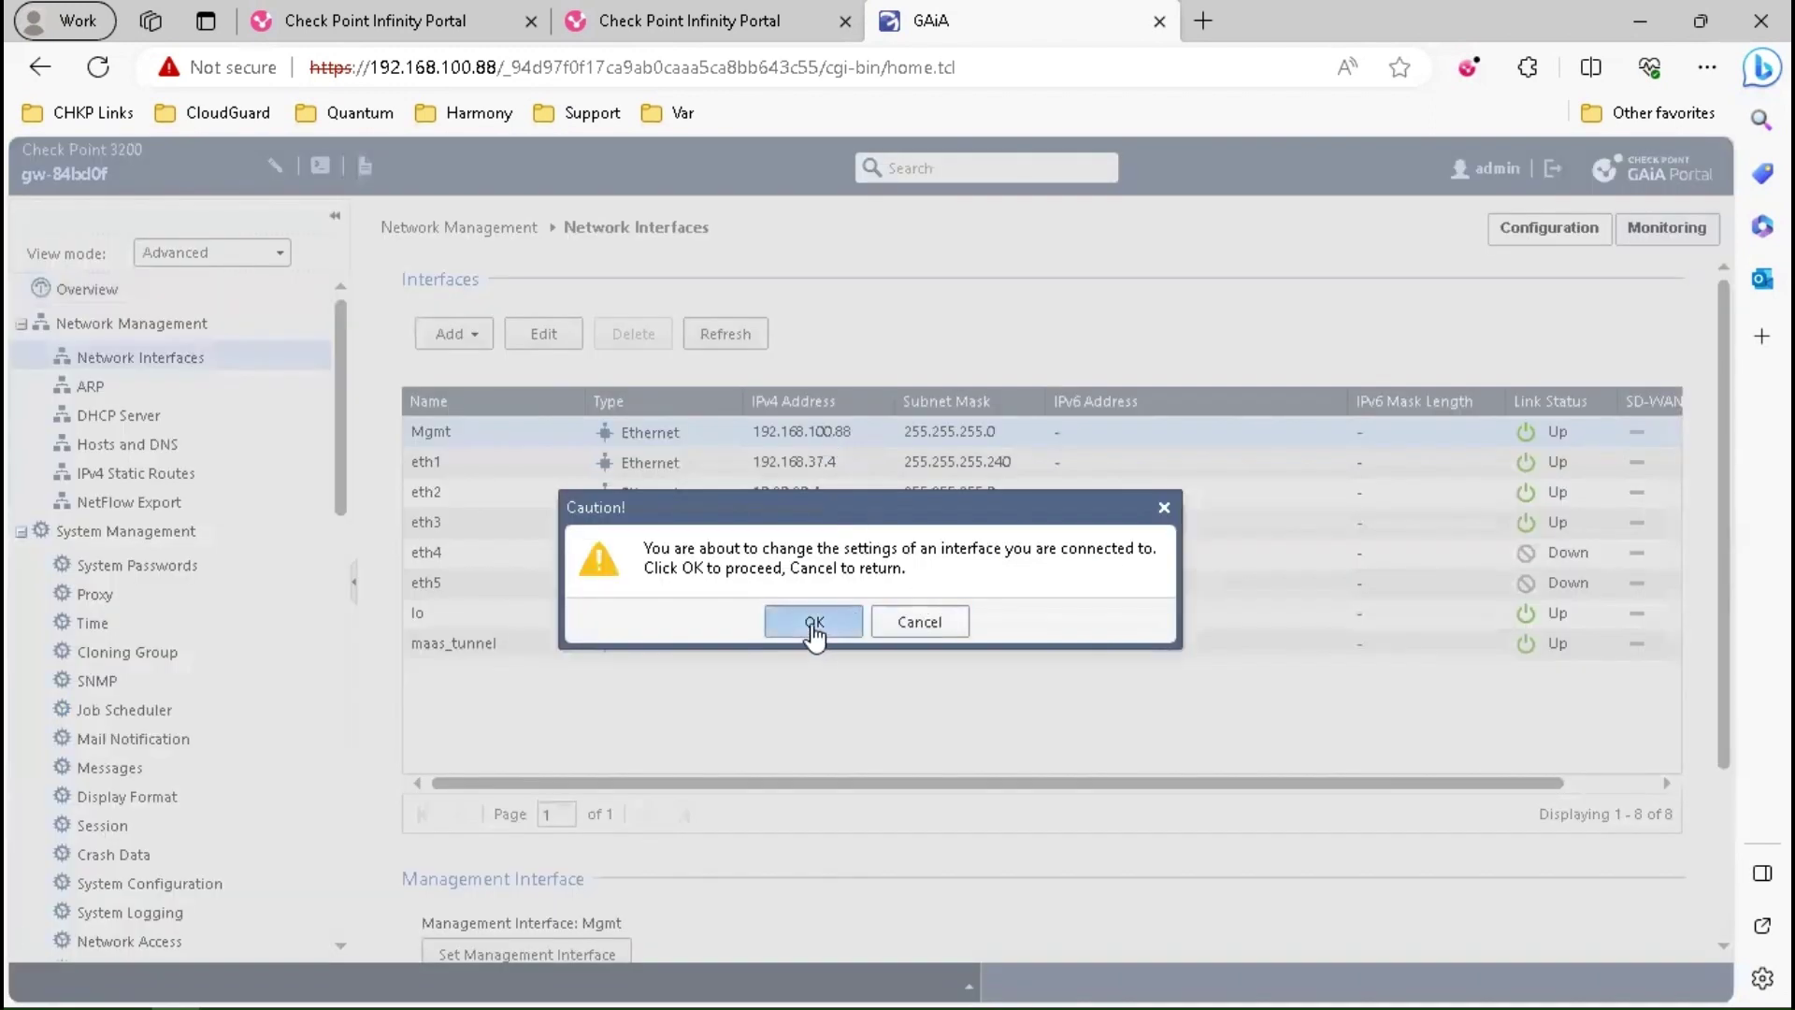
left_click(814, 621)
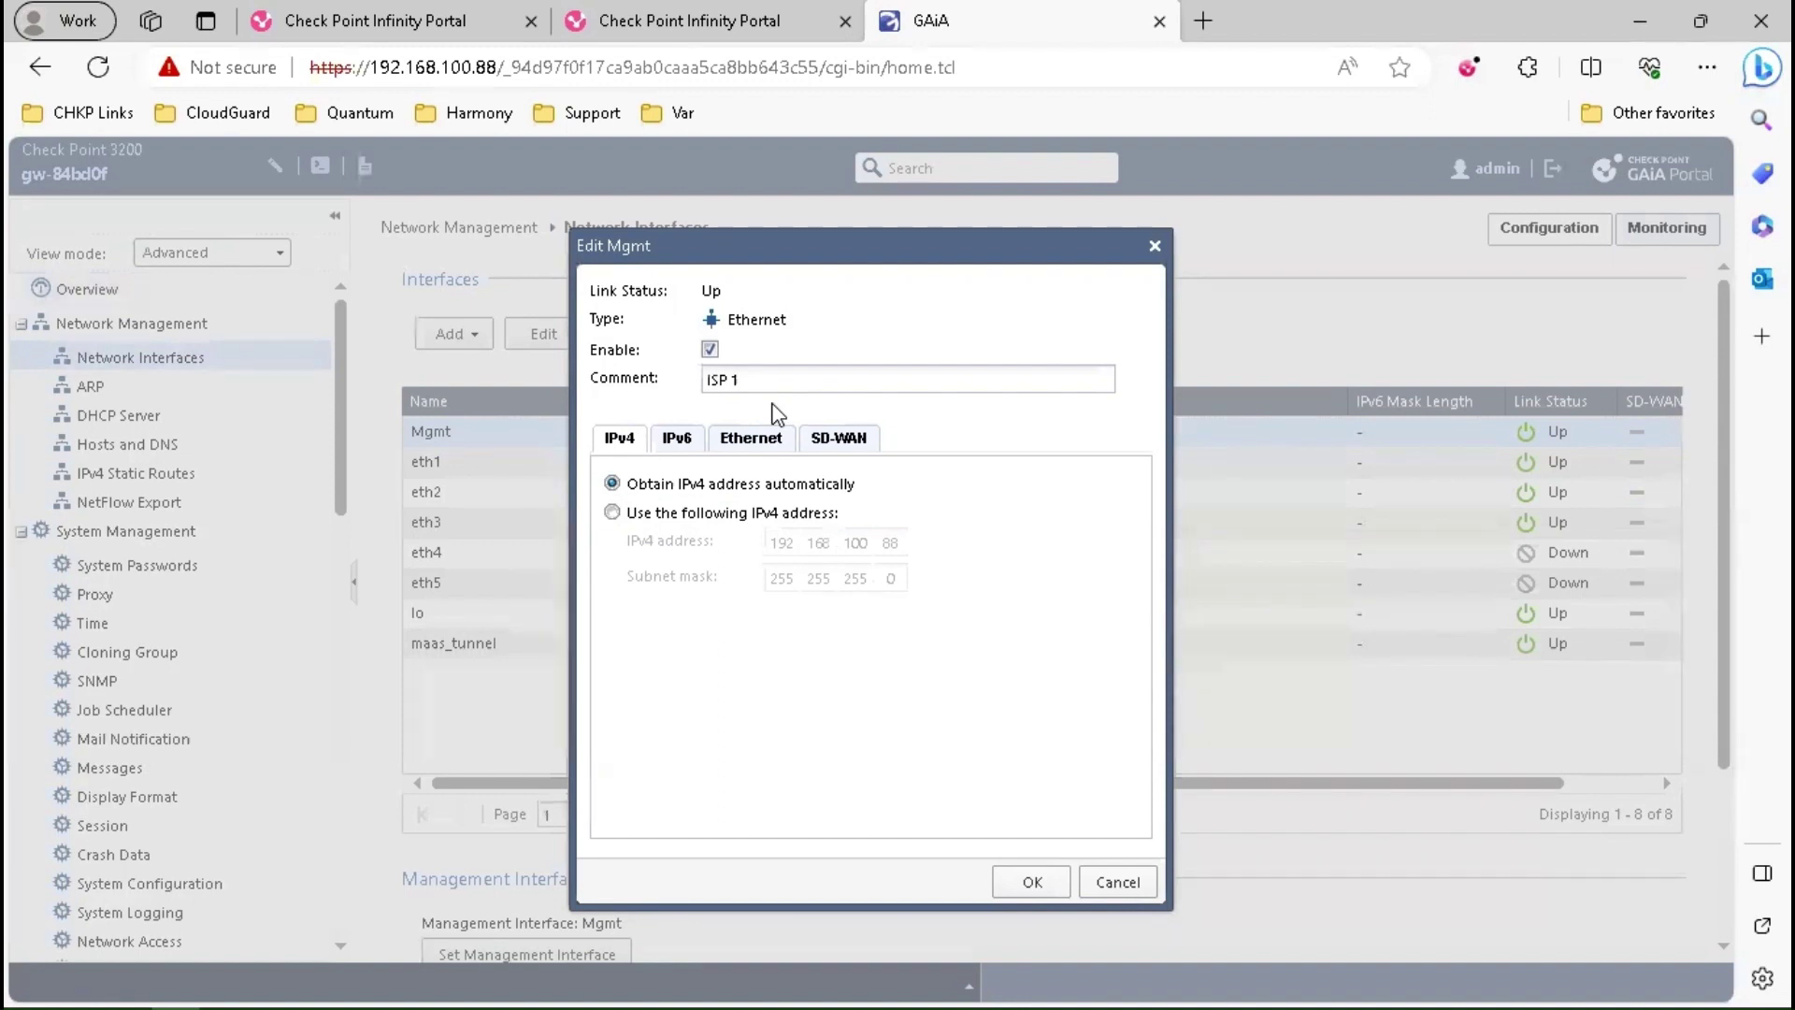
left_click(822, 450)
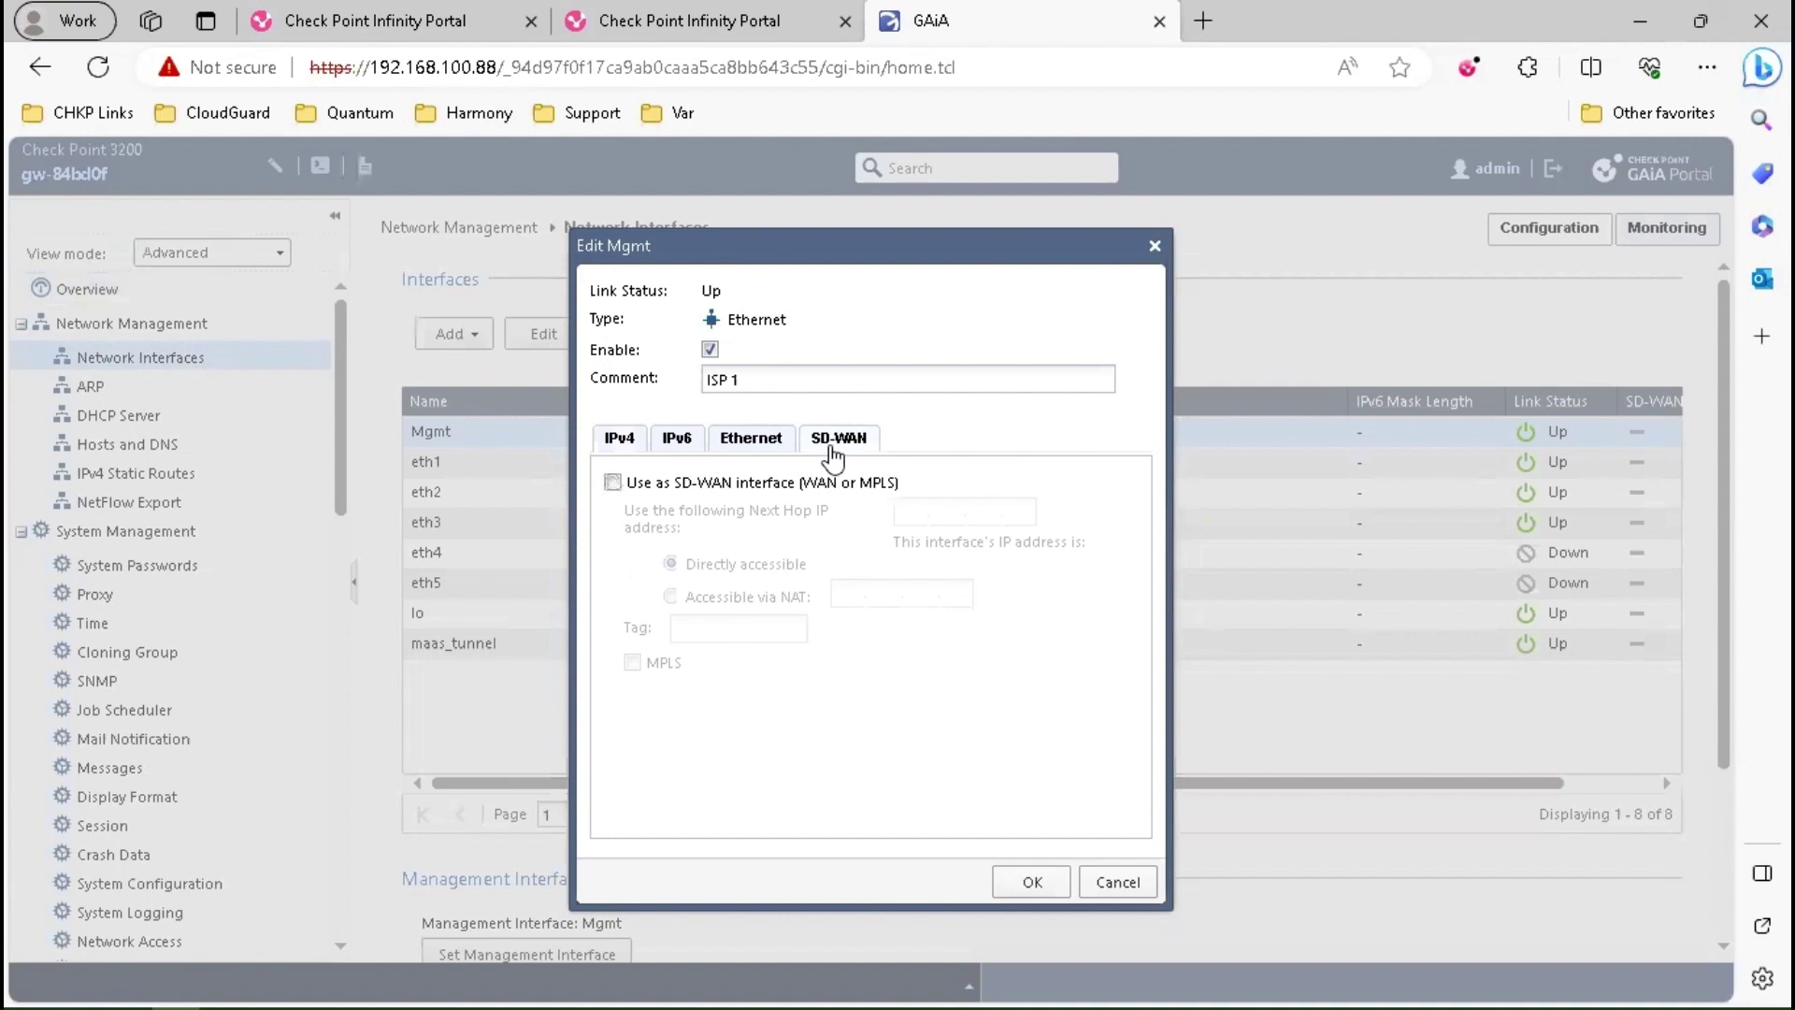
left_click(613, 482)
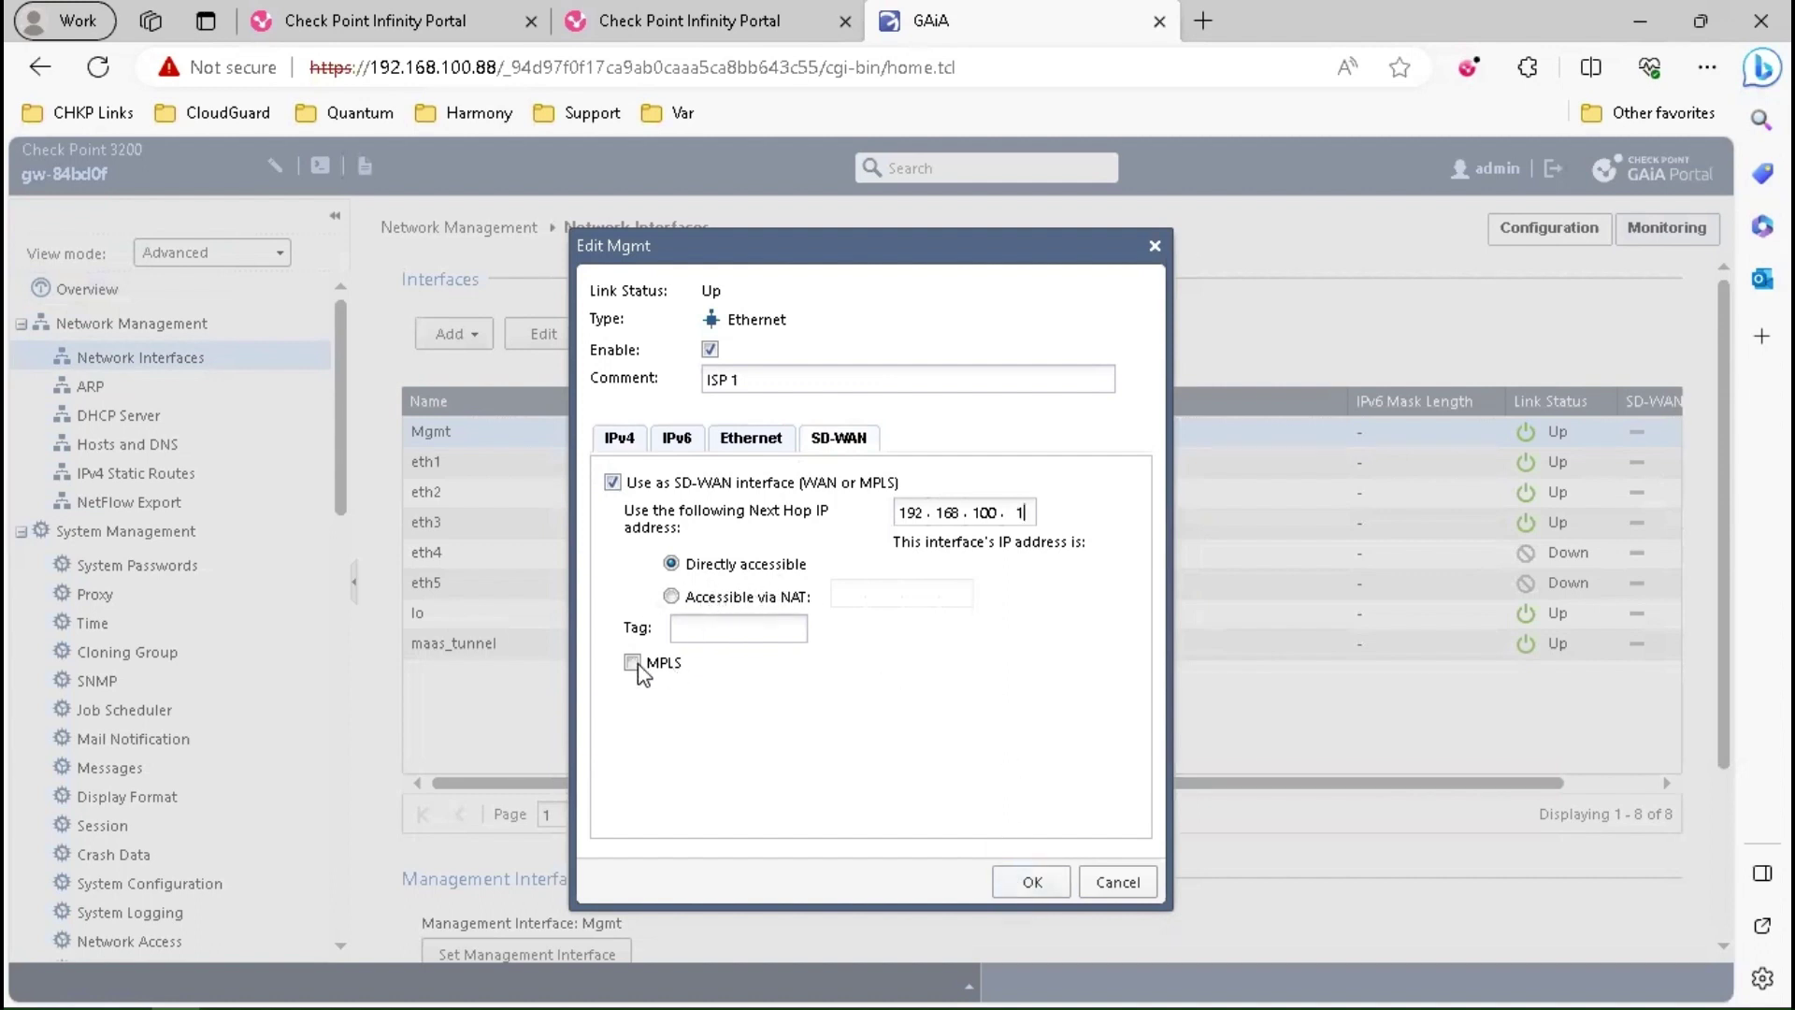
left_click(1041, 894)
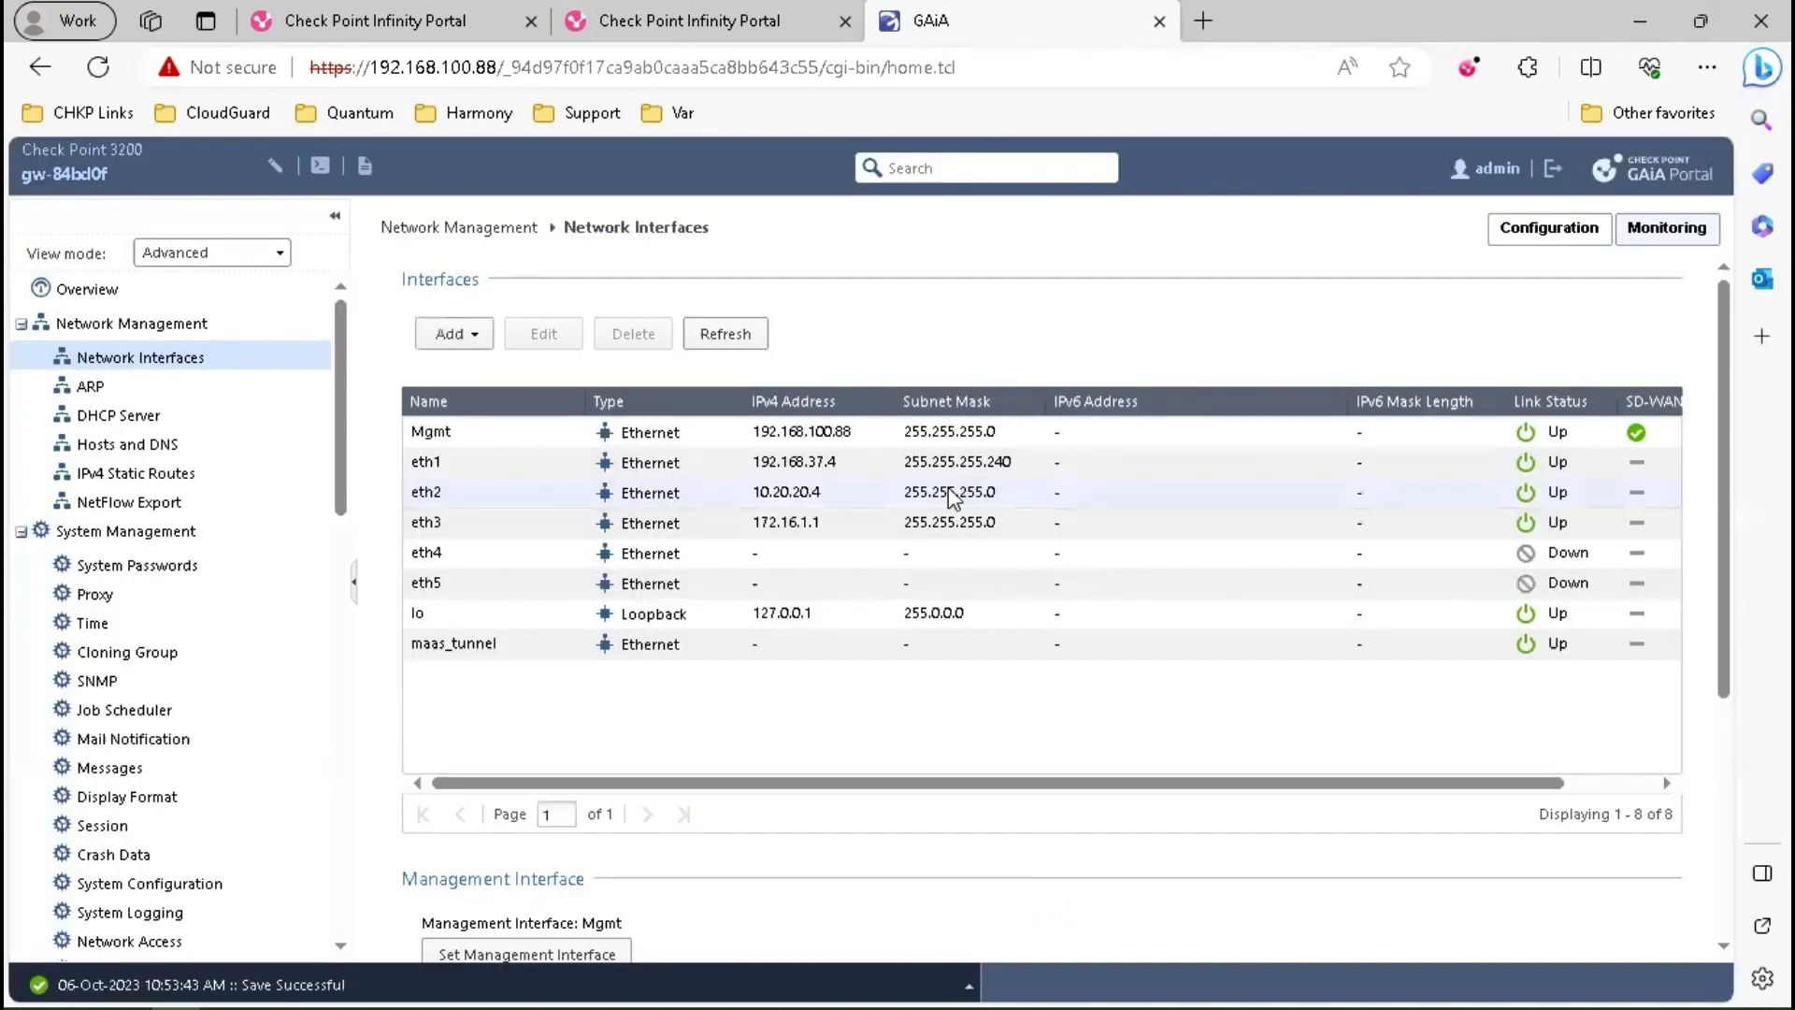
- Enable eth1 as an SD-WAN interface with its next-hop gateway and save it
left_click(906, 468)
double_click(906, 472)
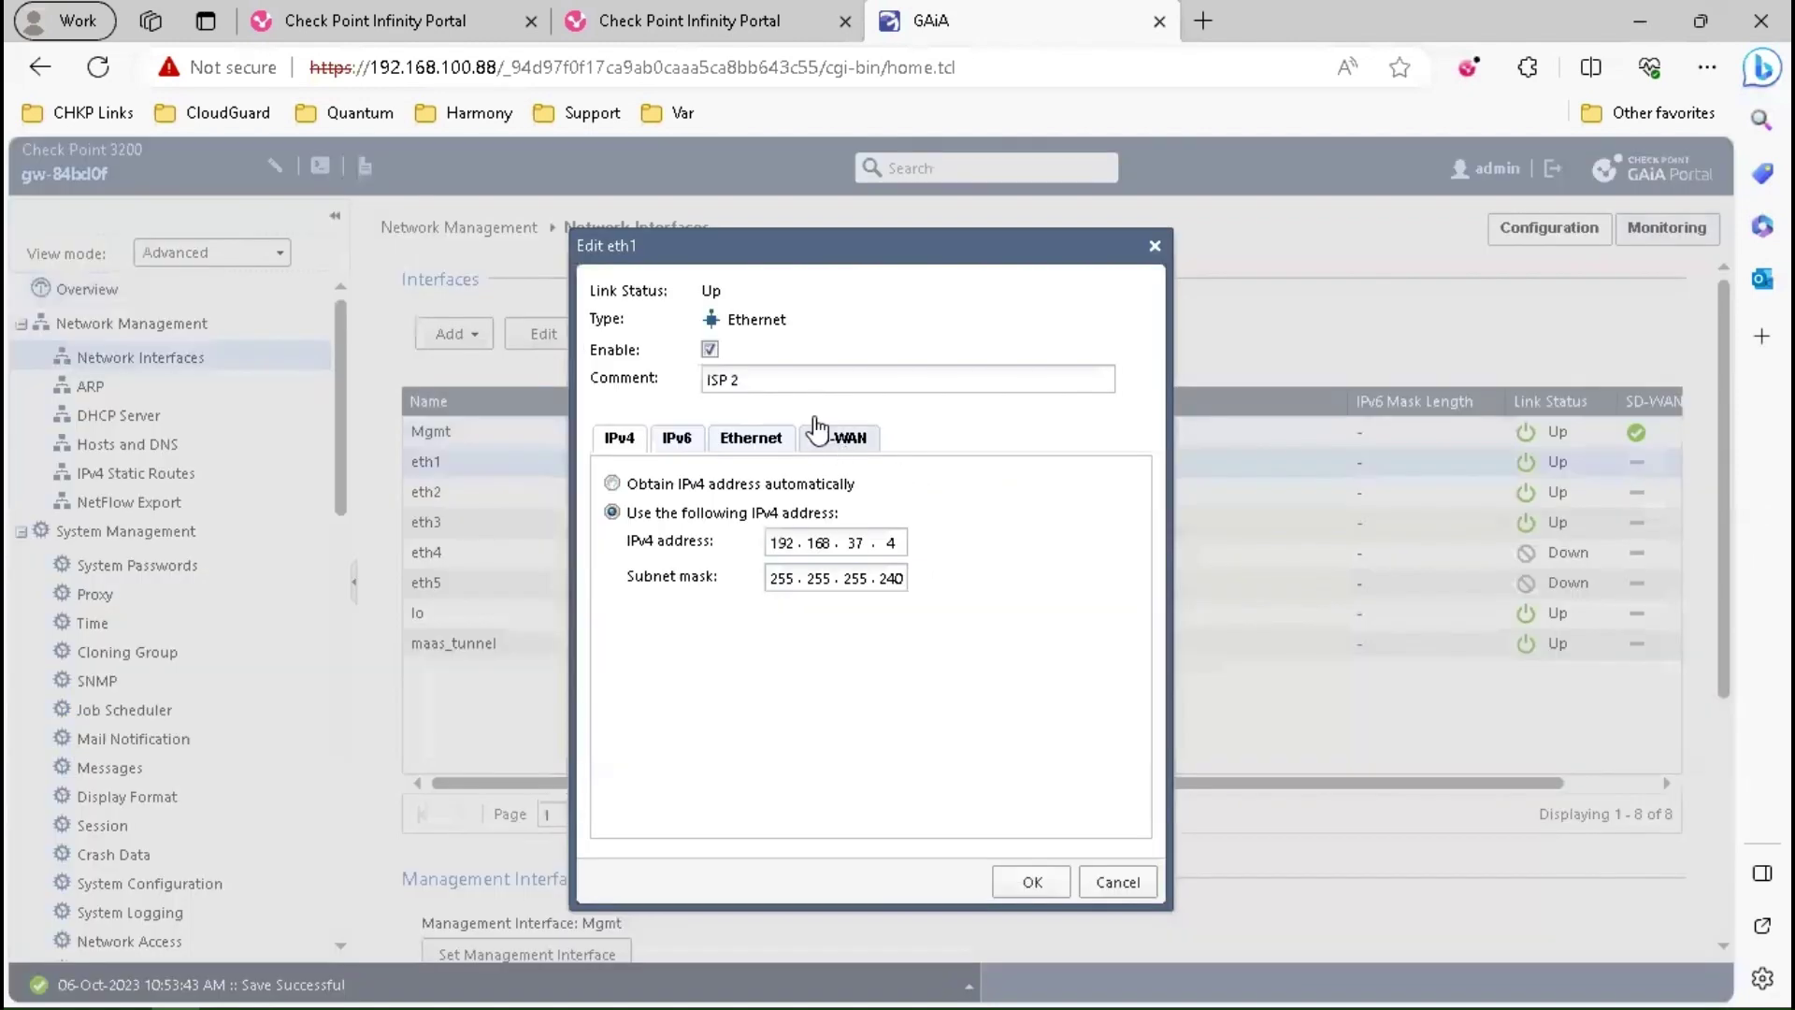
left_click(841, 447)
left_click(759, 484)
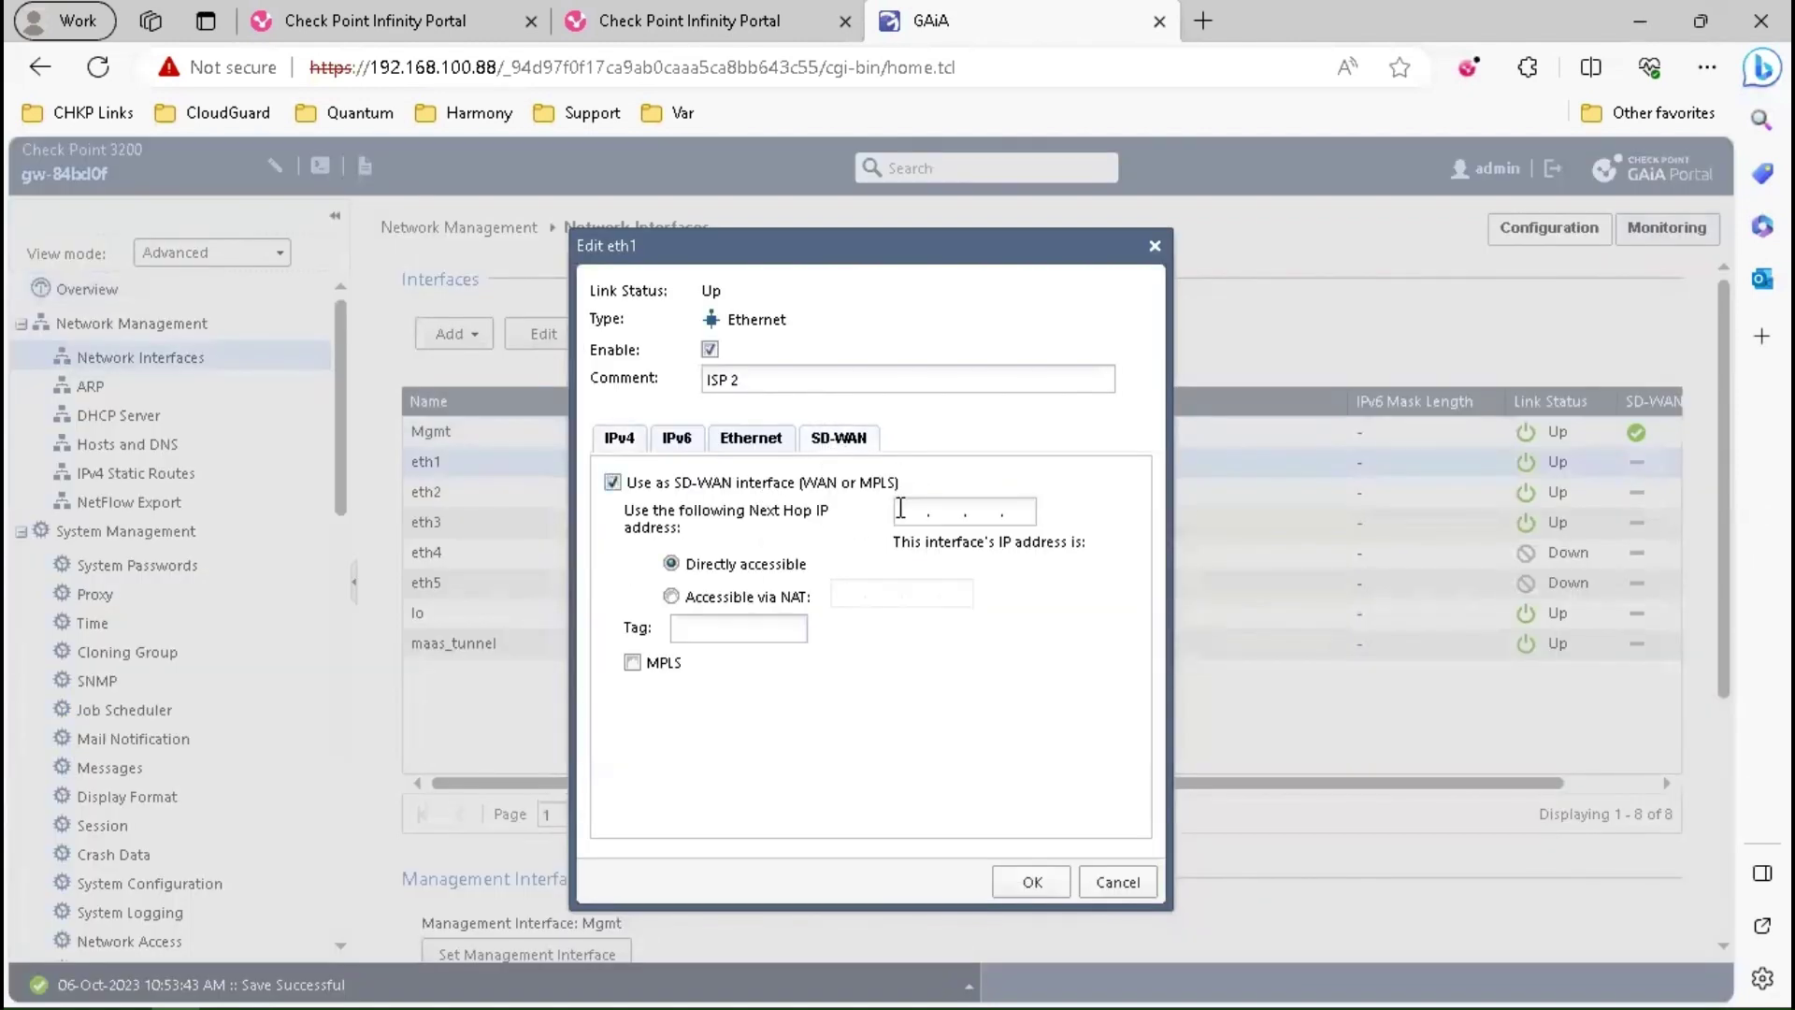
left_click_drag(997, 251, 1300, 259)
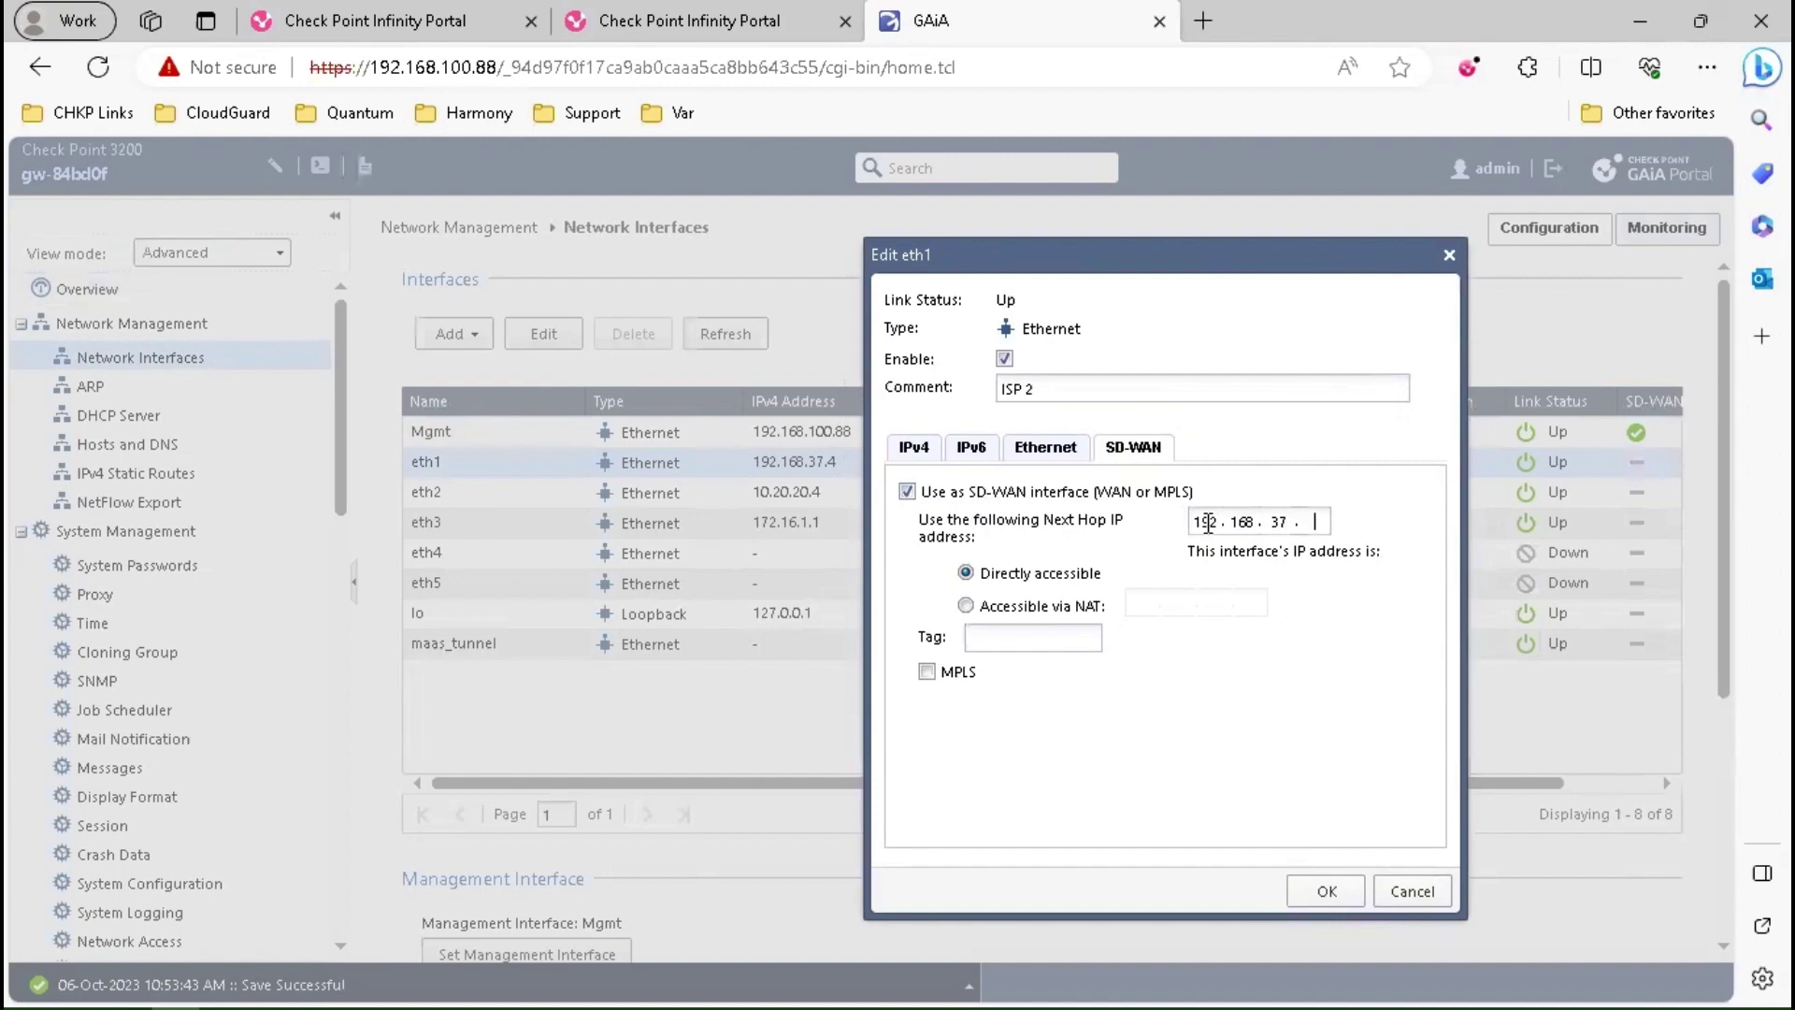
left_click(1324, 889)
- Enable eth2 as SD-WAN link ISP 3 with its next-hop address and save it
double_click(940, 493)
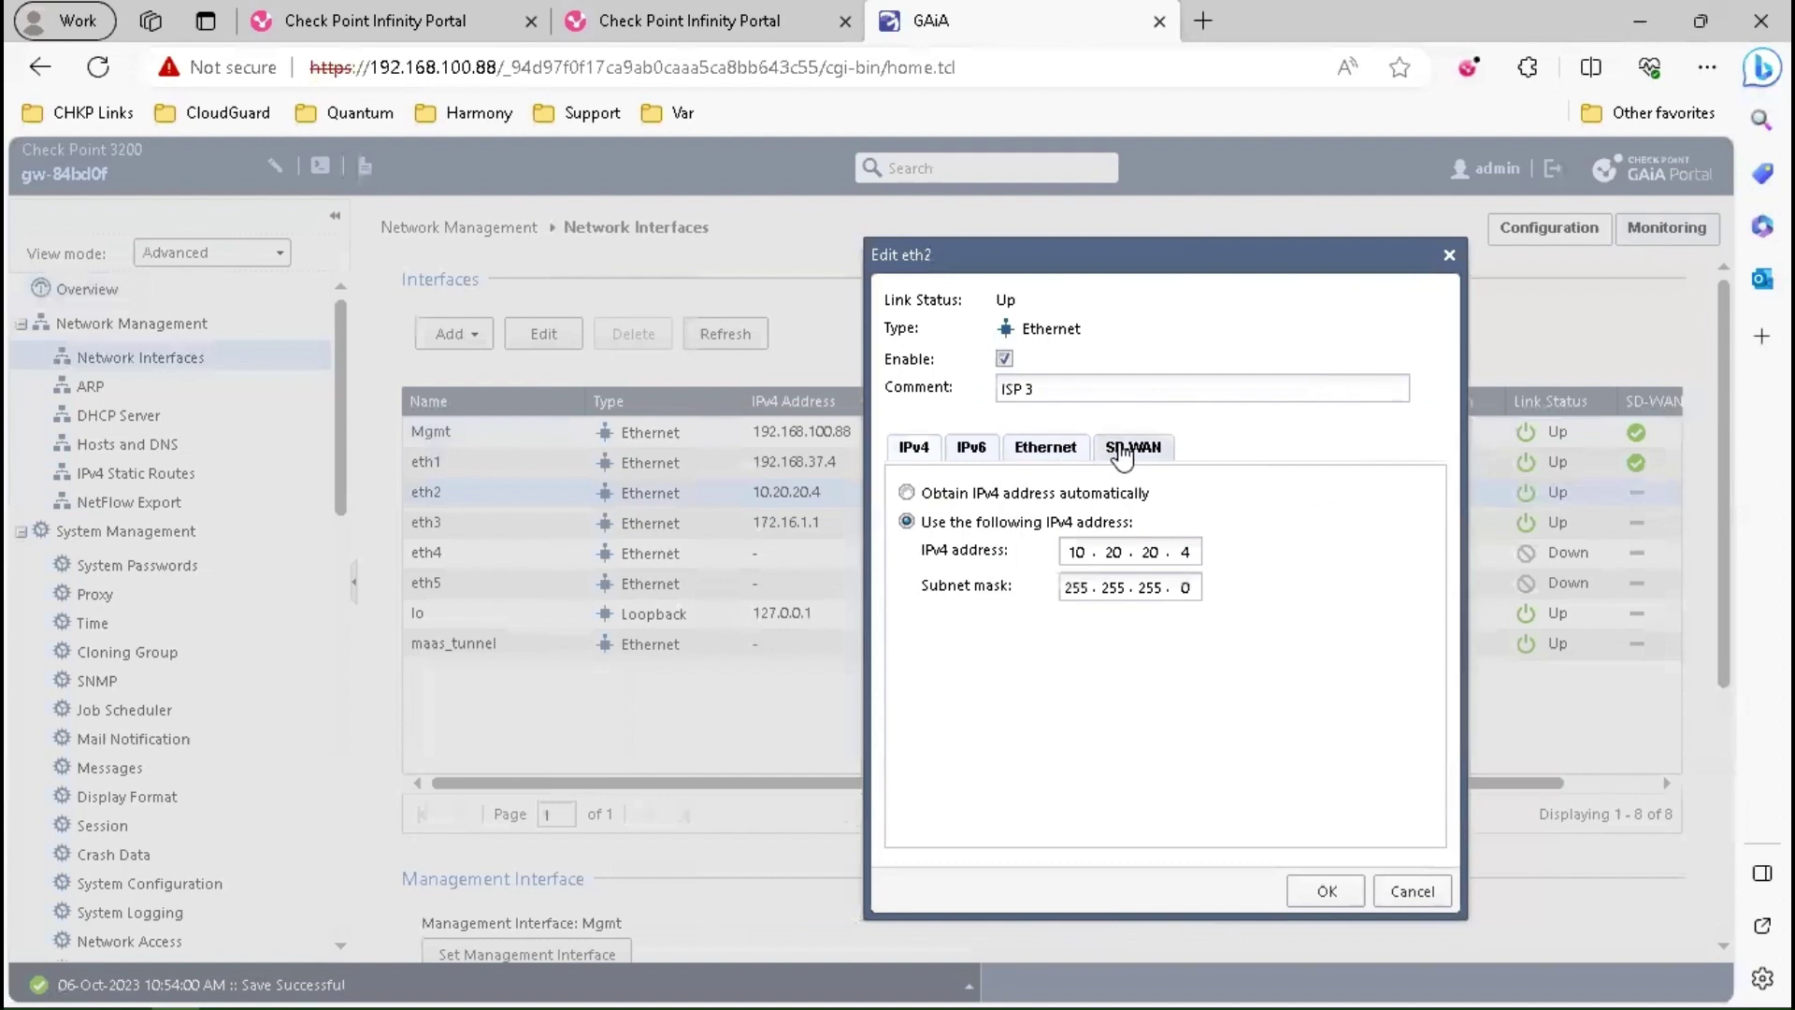
left_click(1123, 453)
left_click(1046, 494)
left_click(1218, 519)
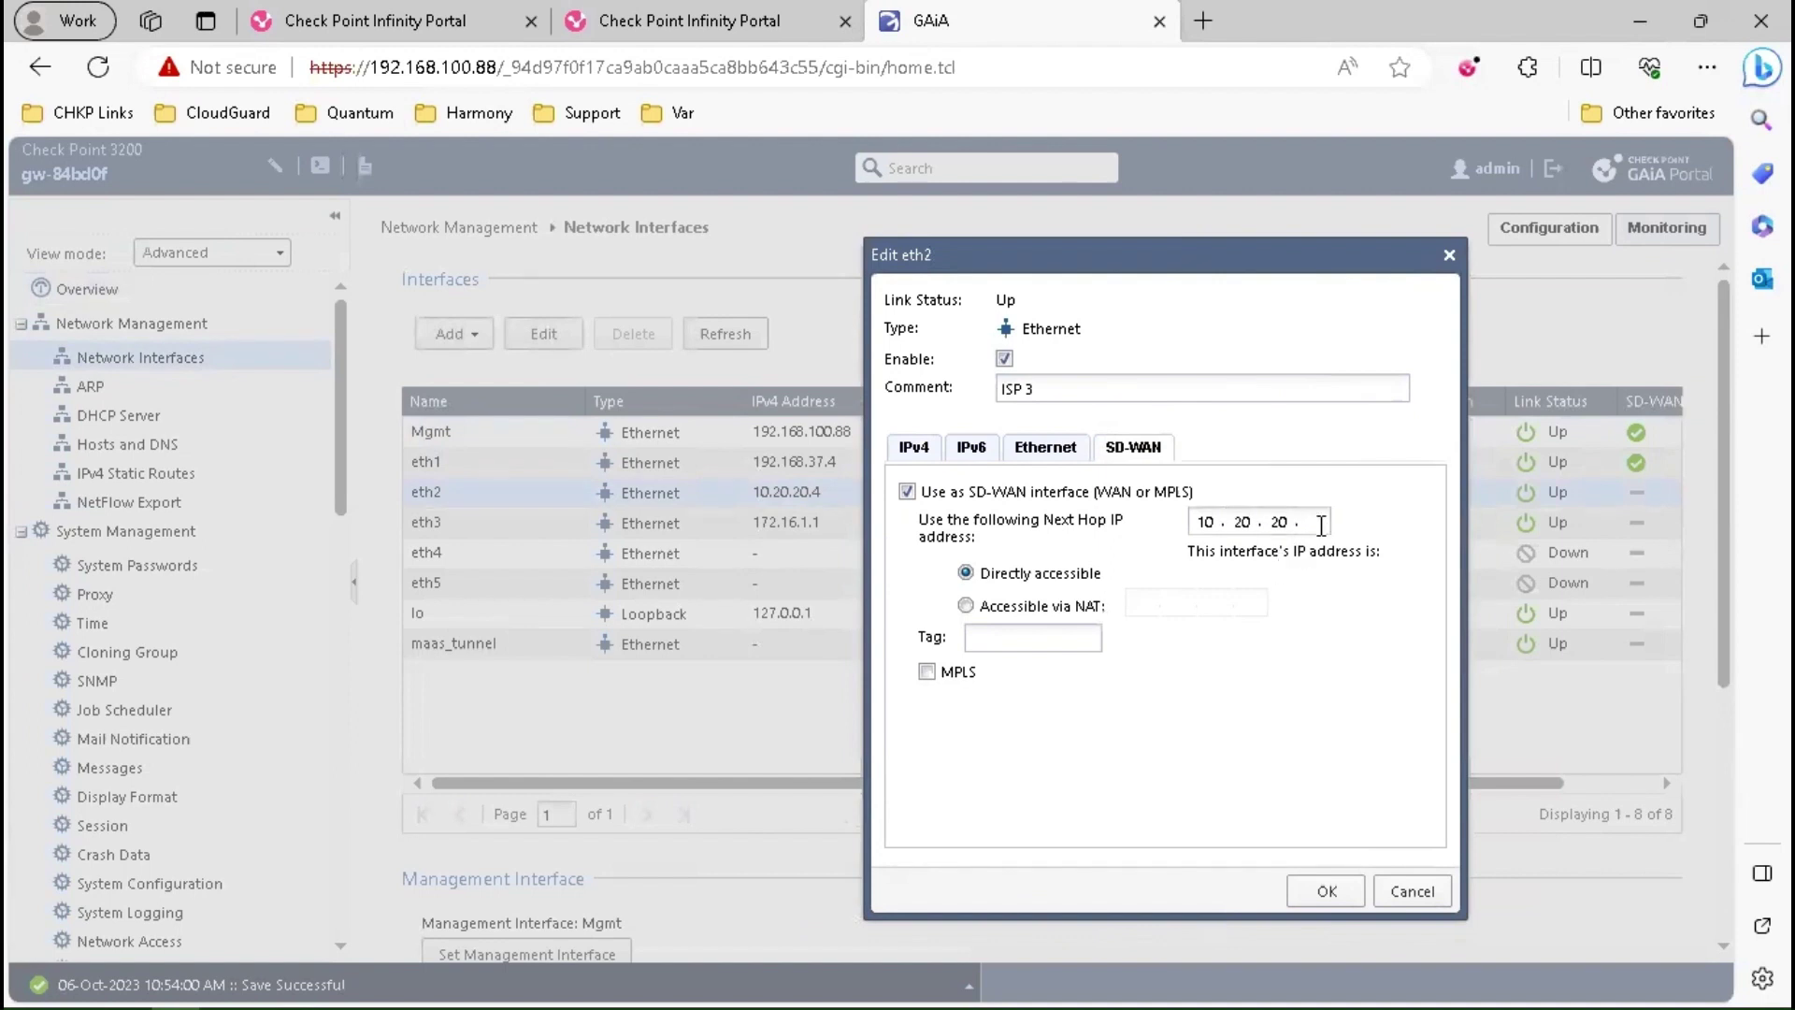
left_click(1324, 889)
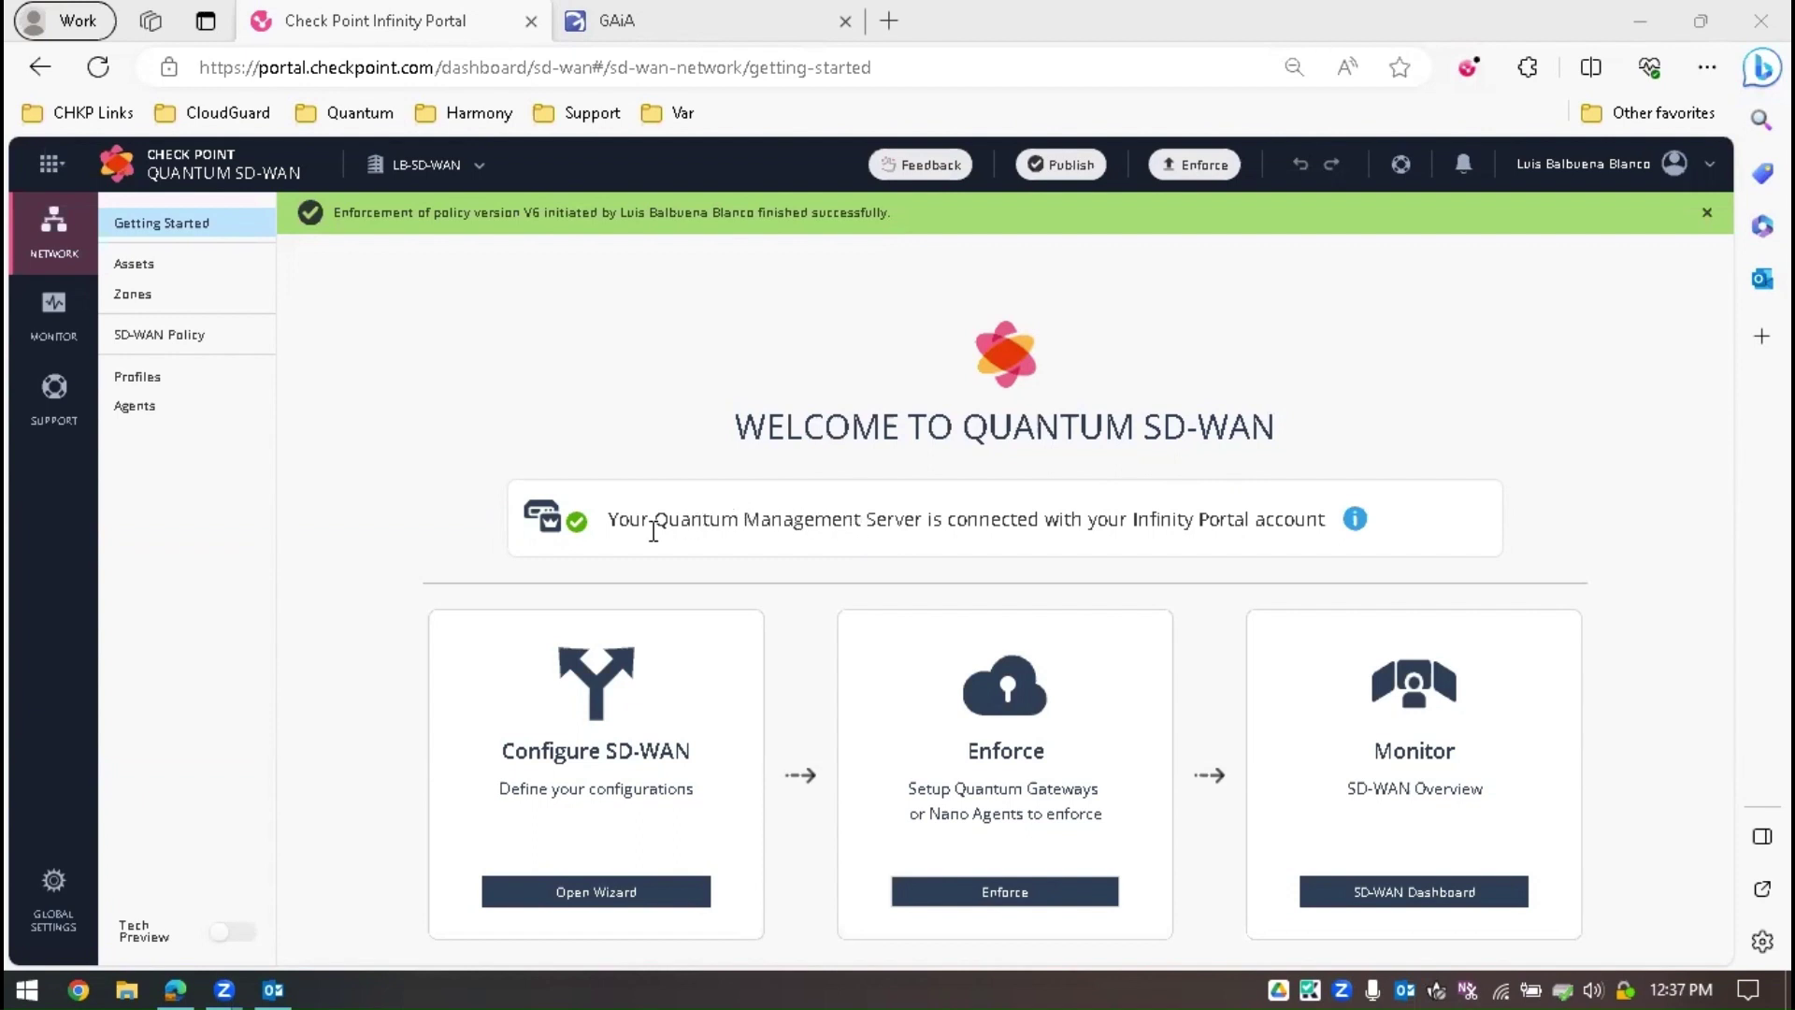
- Go to the still-empty SD-WAN Policy page from the Network menu
left_click_drag(653, 529, 901, 515)
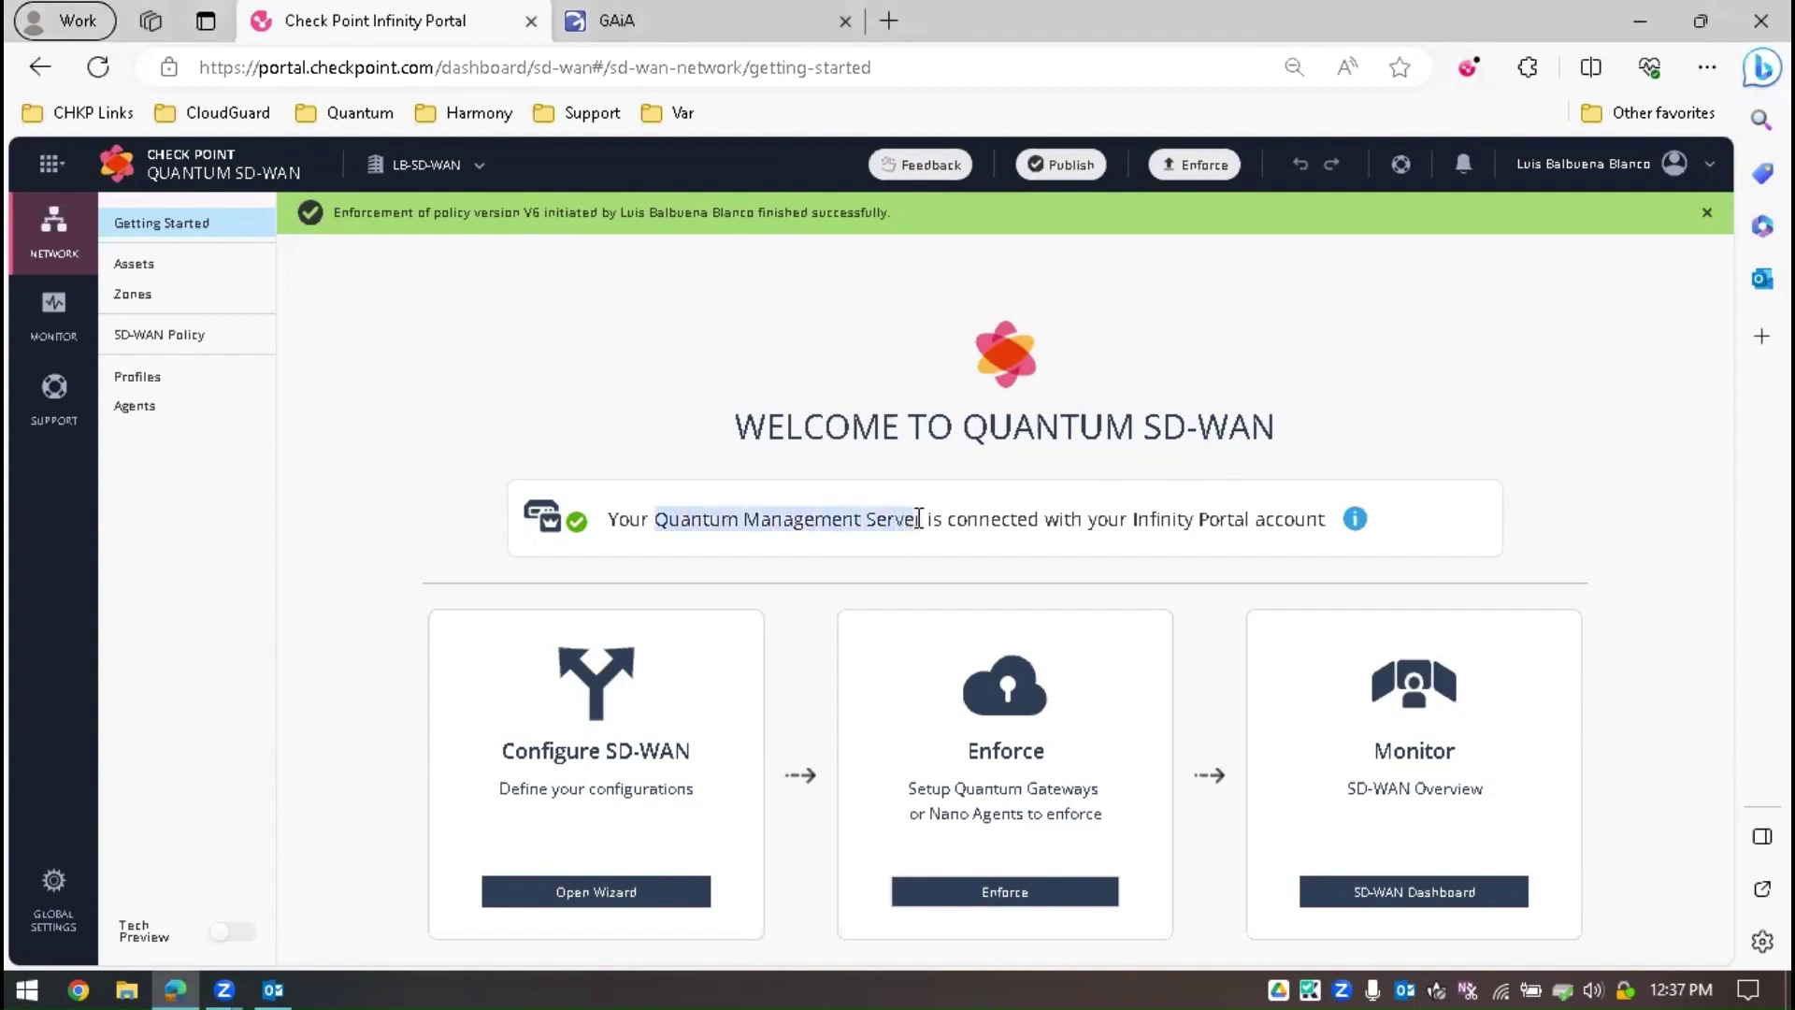
left_click(1054, 524)
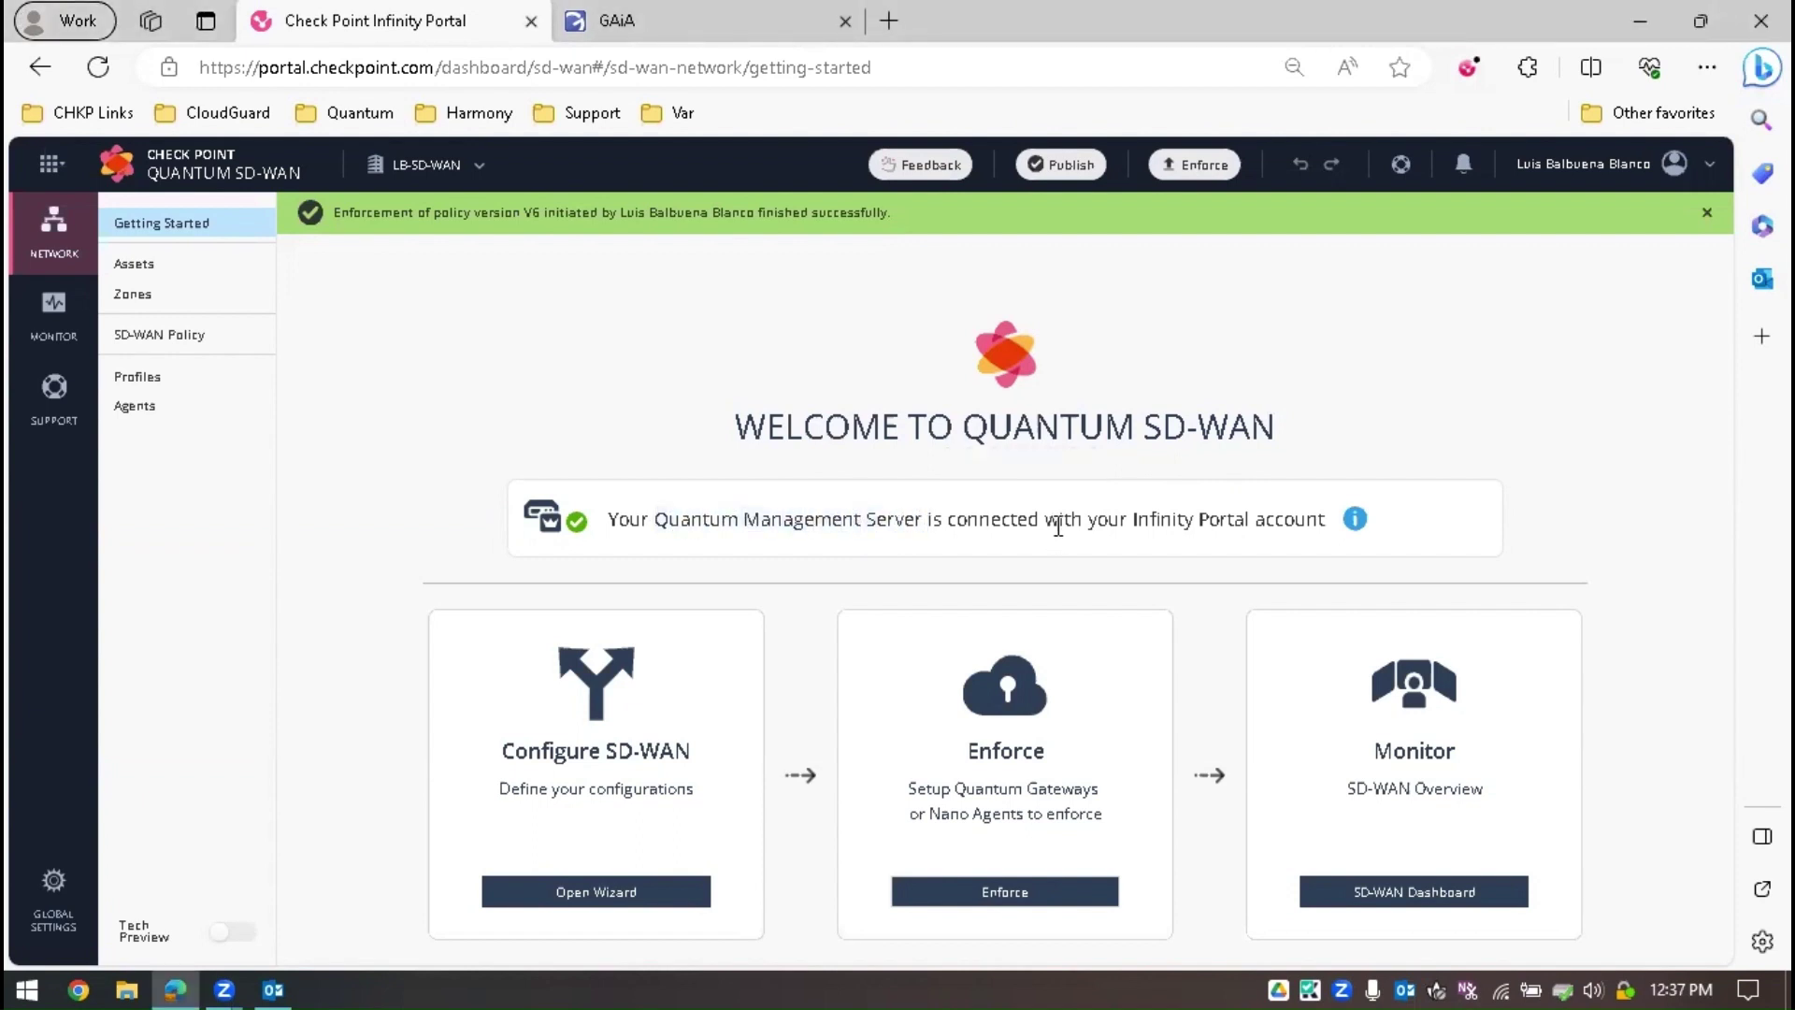
left_click_drag(1133, 524, 1264, 525)
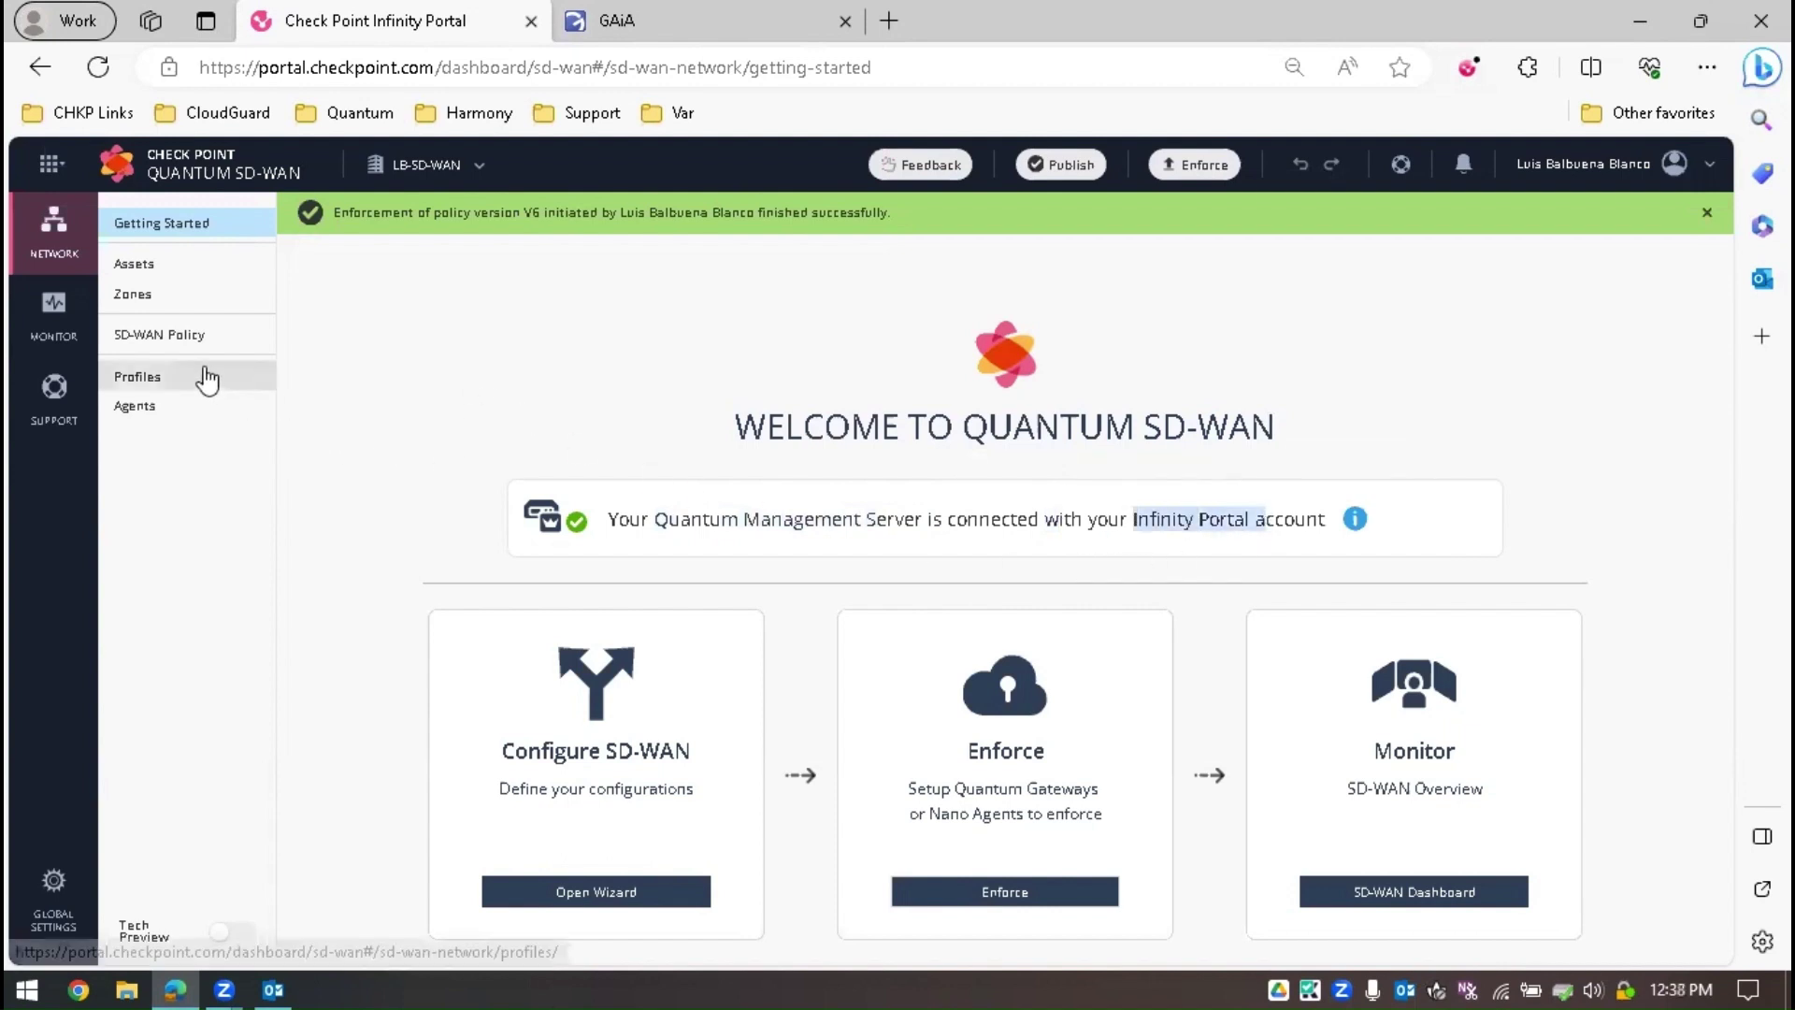
left_click(192, 337)
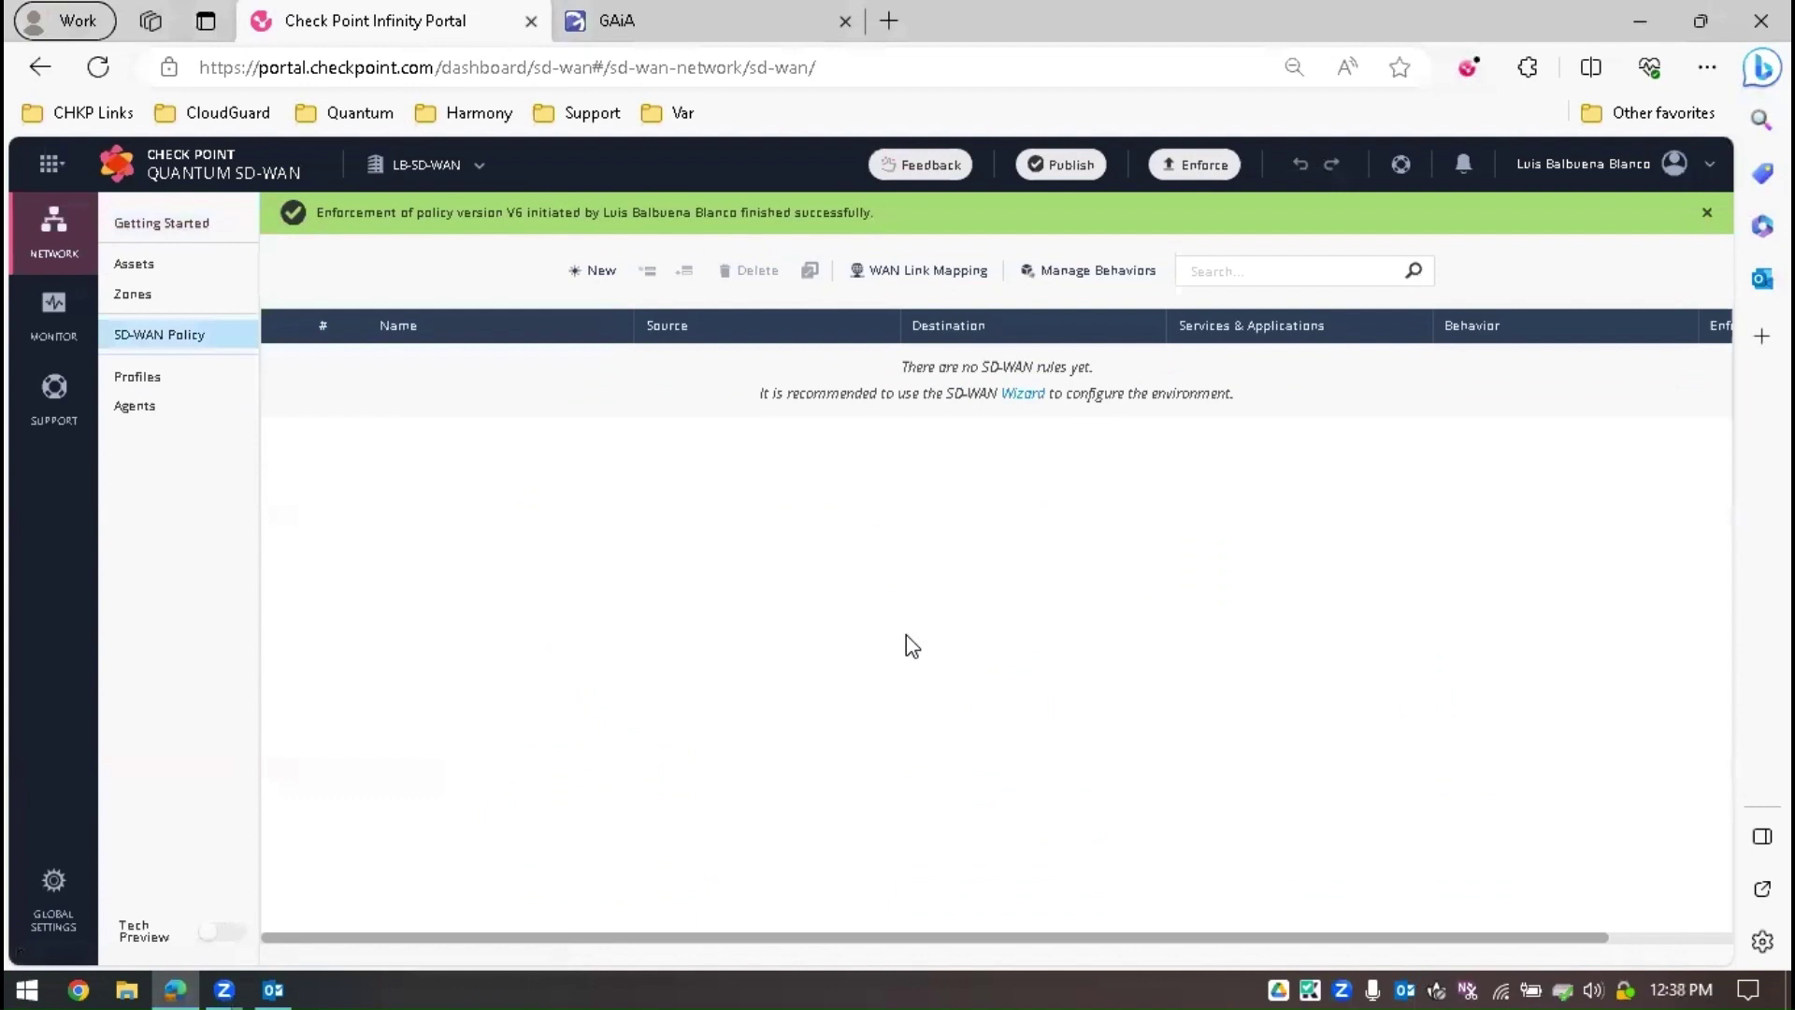
- Open the gateways' WAN link mapping and review the defined WAN links
left_click(922, 277)
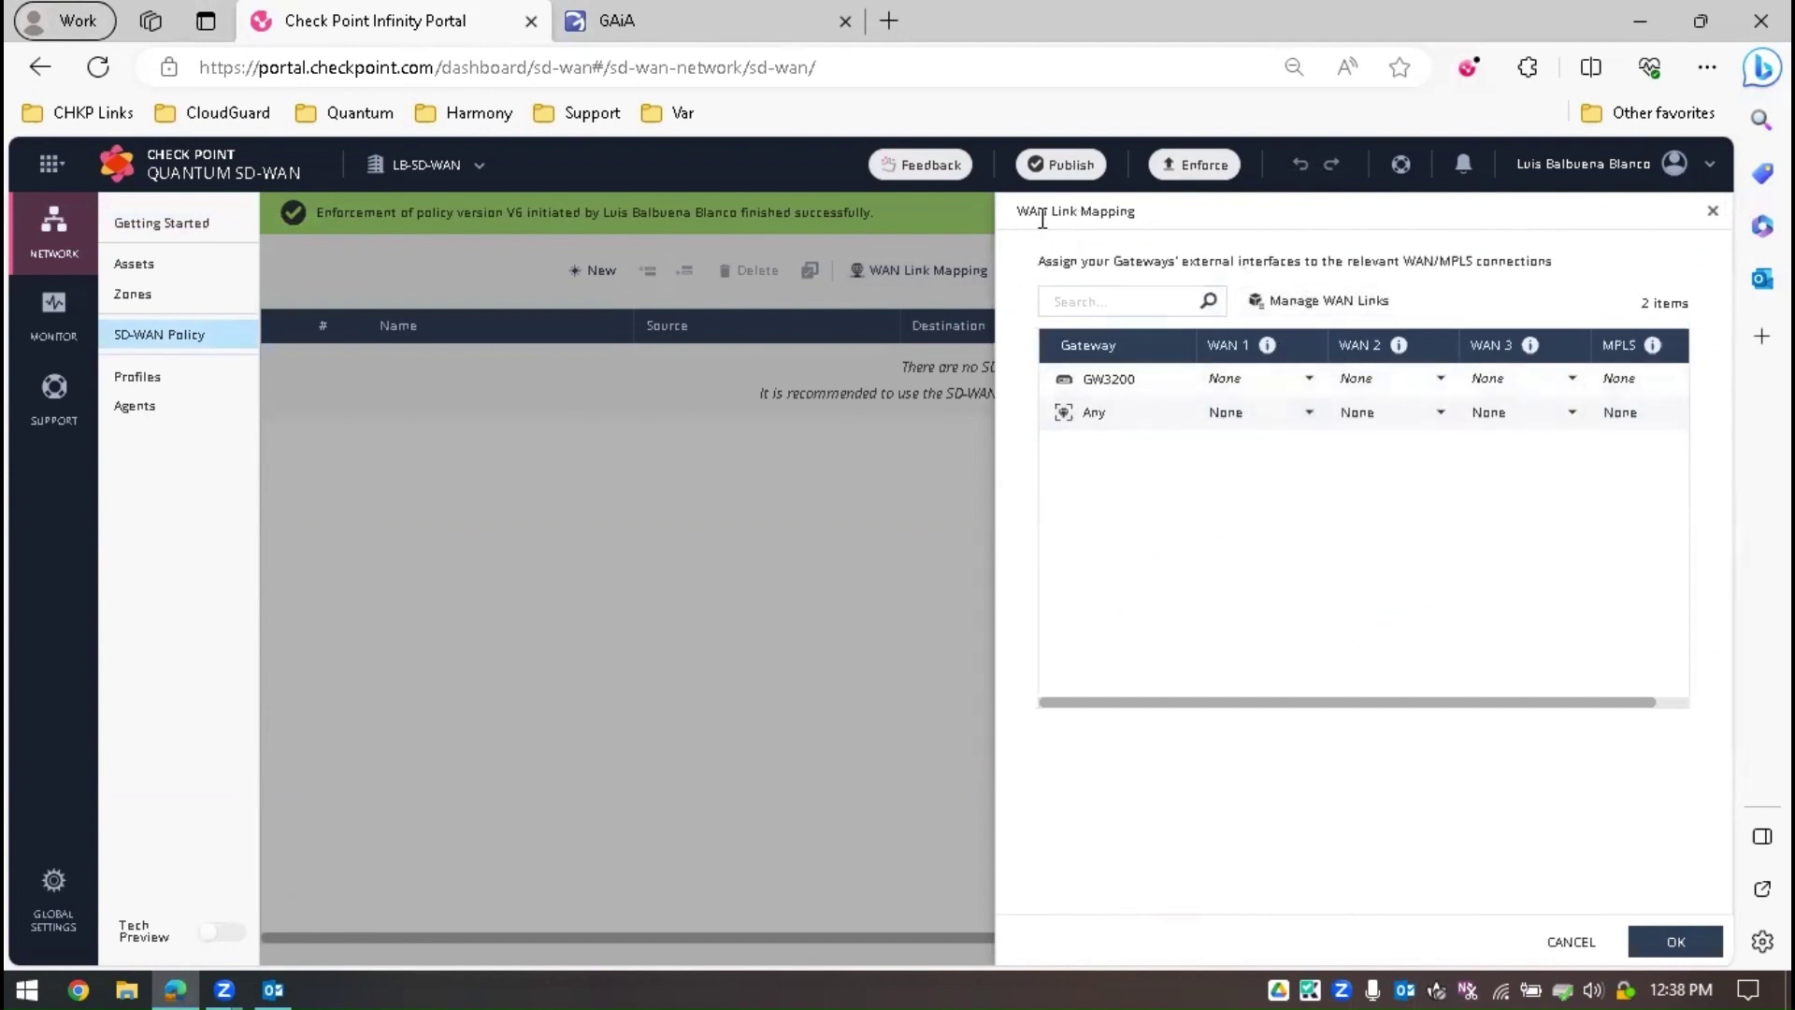
left_click(1333, 302)
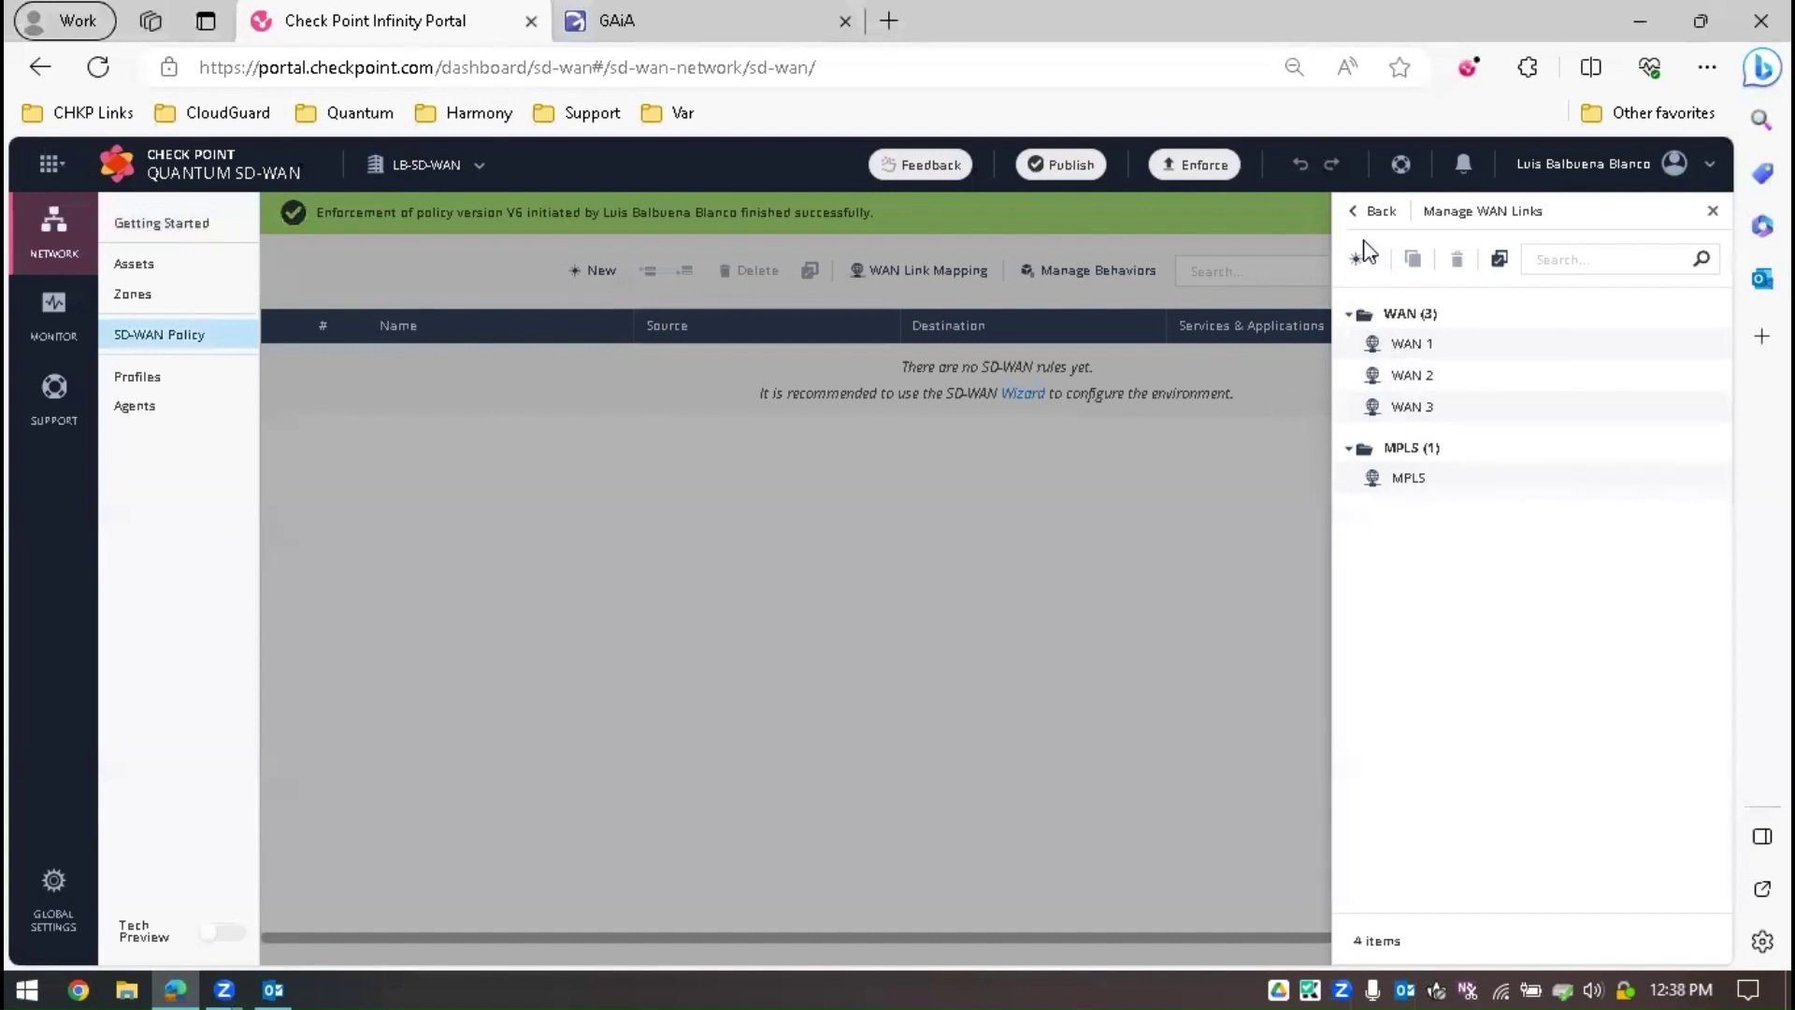
left_click(1375, 211)
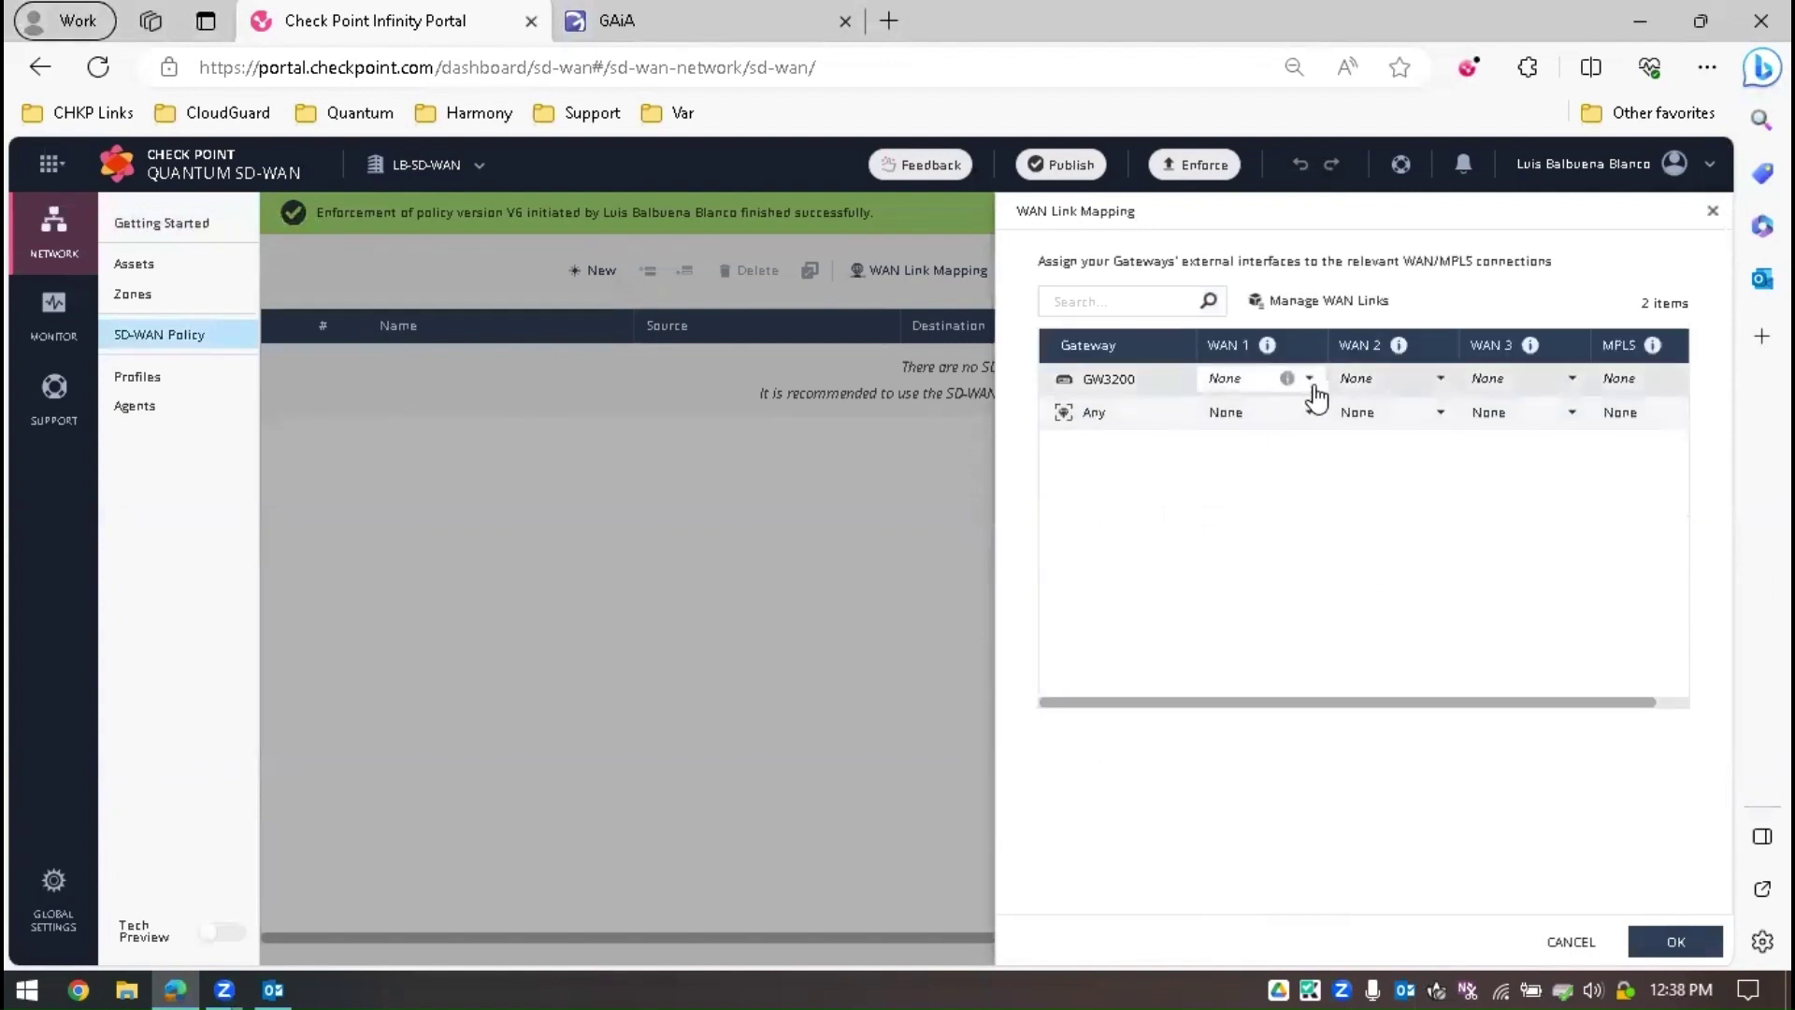
- Assign Mgmt to WAN 1, eth1 to WAN 2 and eth2 to WAN 3 on GW3200, then save
left_click(1314, 392)
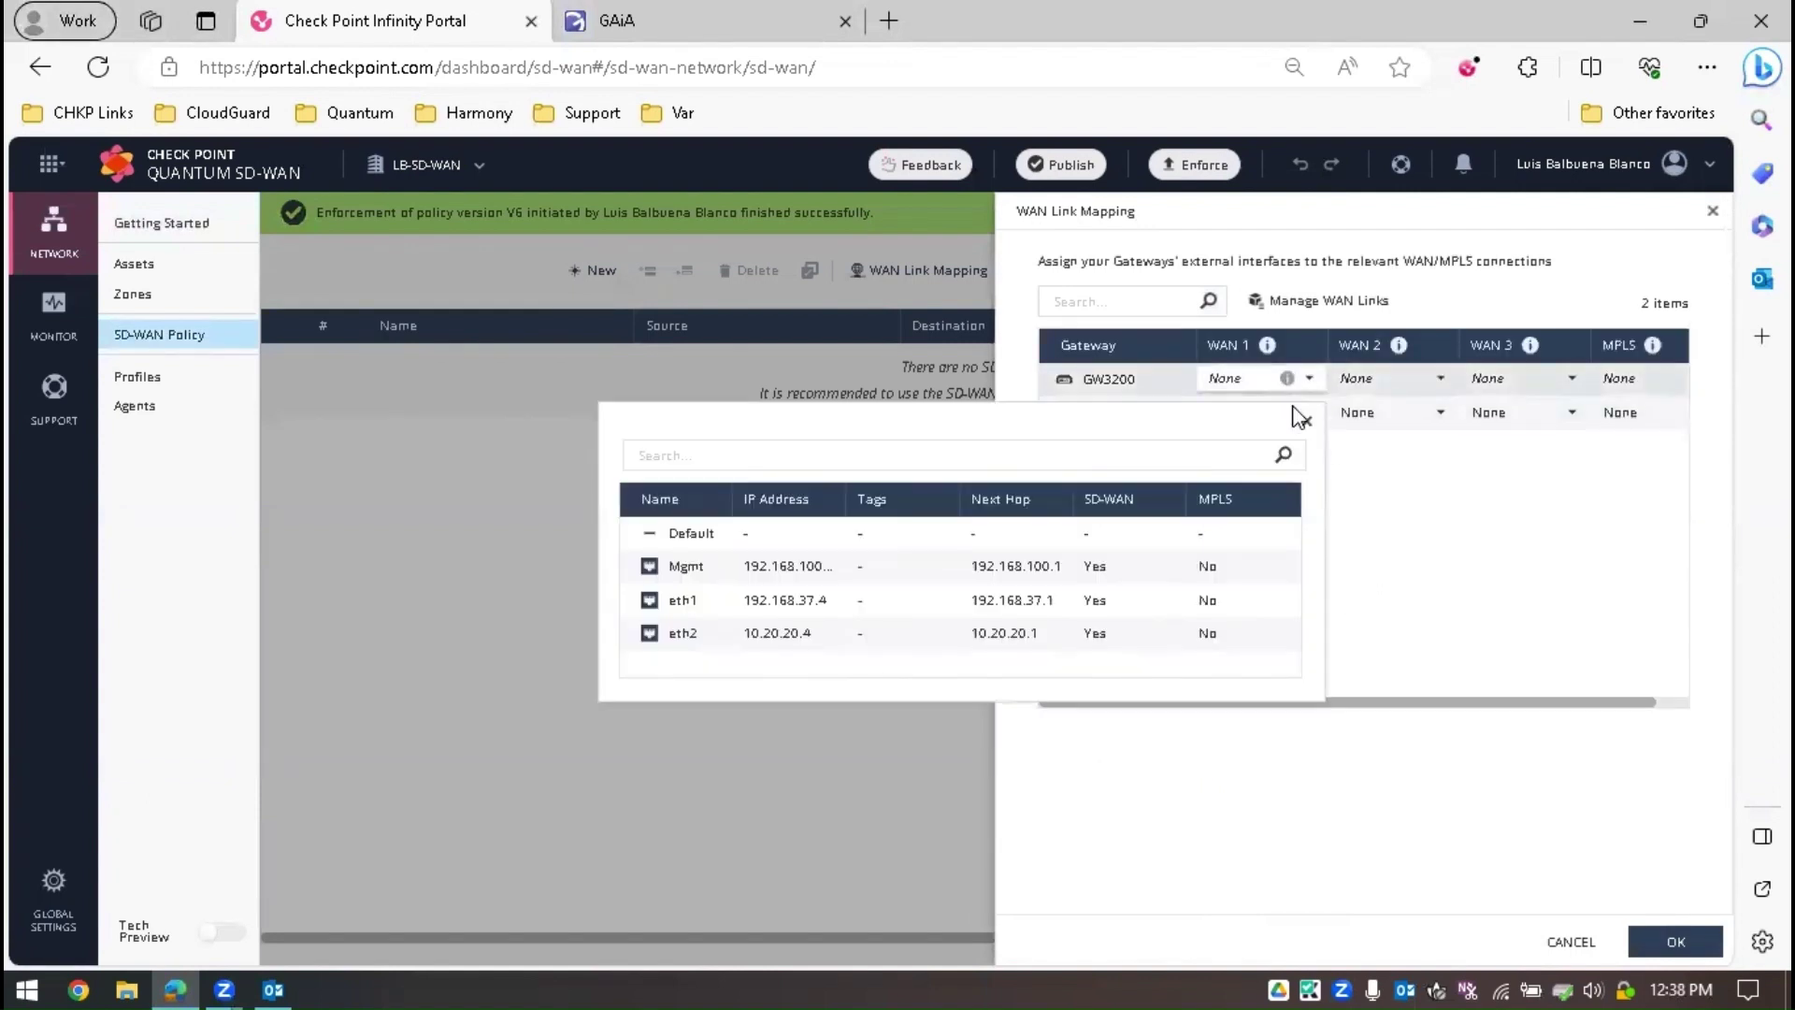
left_click(756, 575)
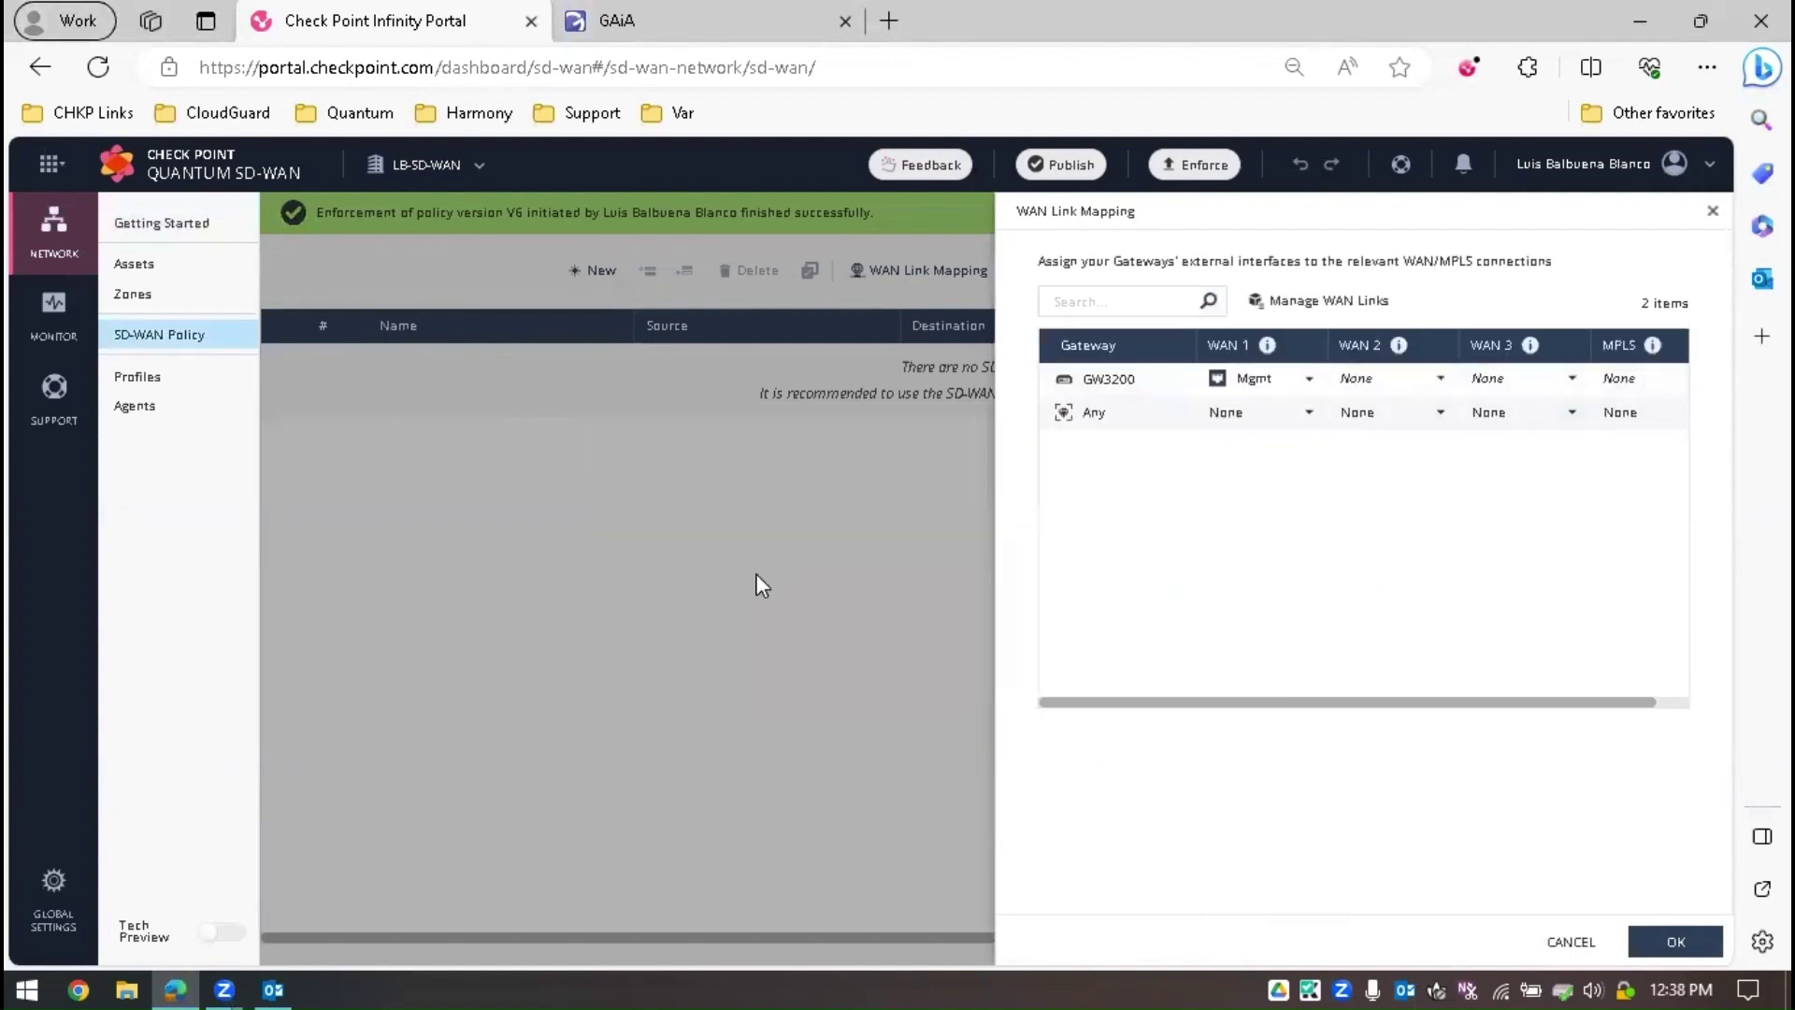
left_click(1415, 378)
left_click(939, 603)
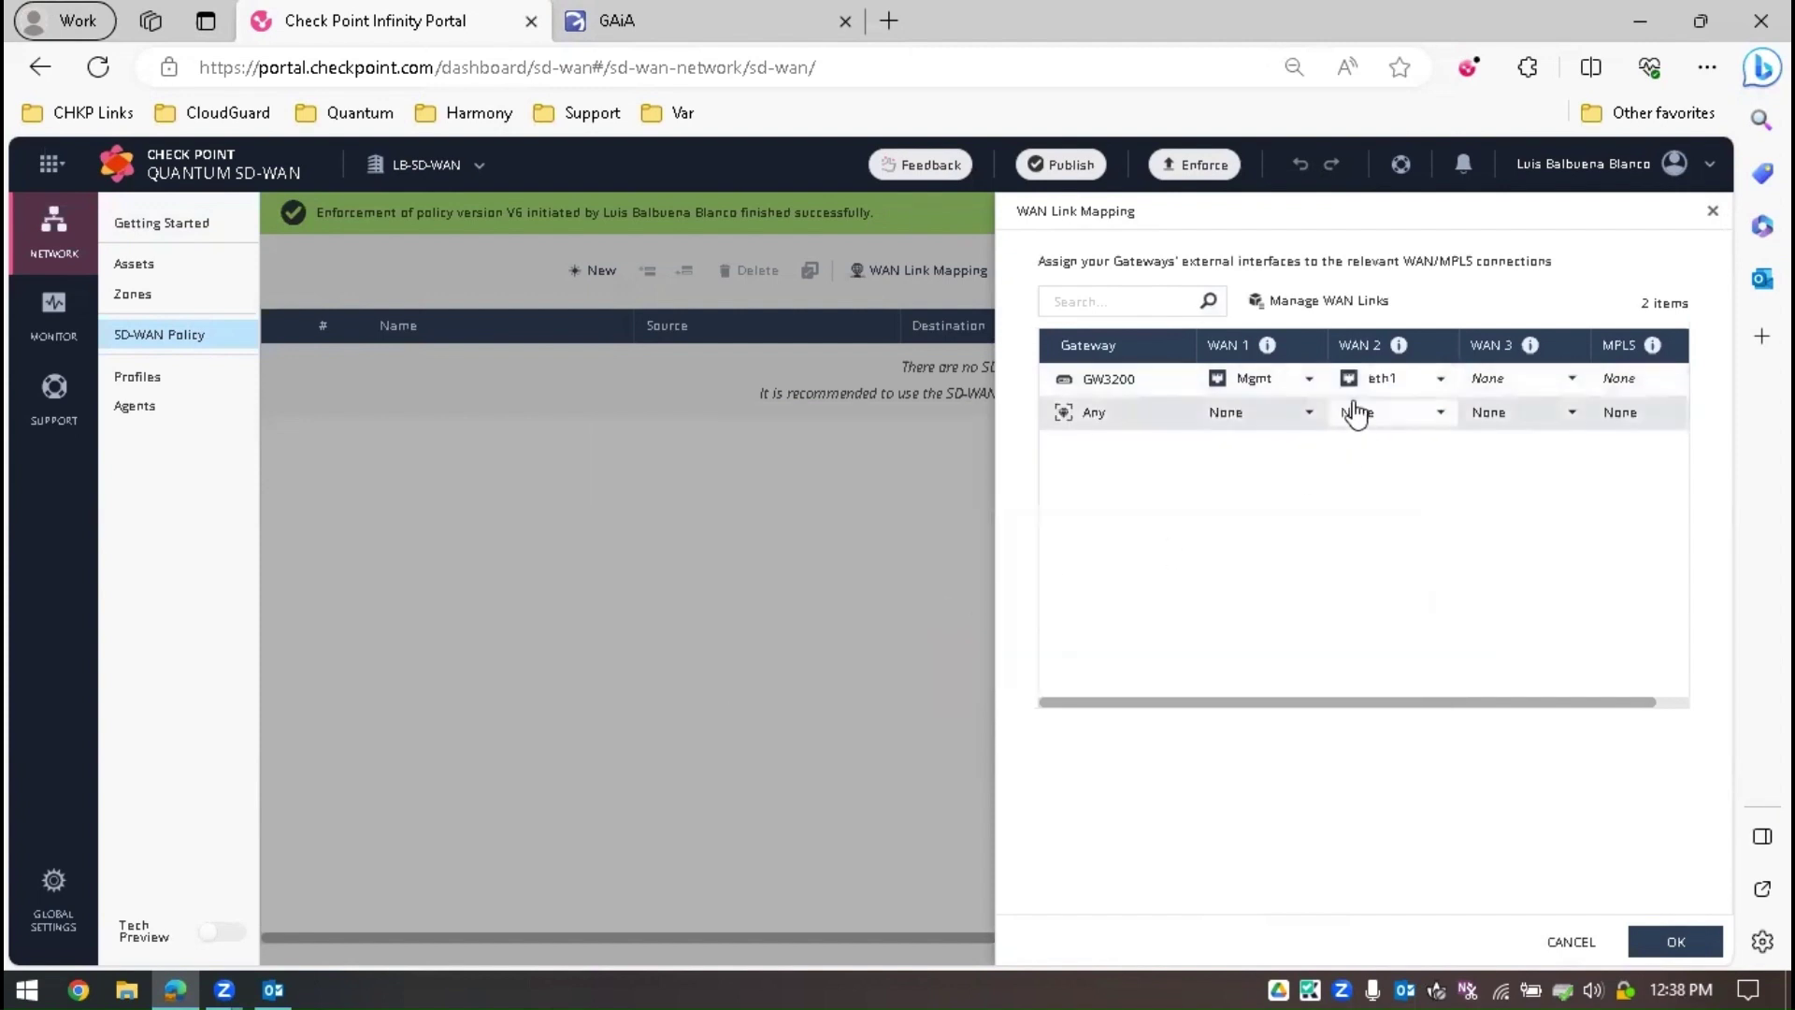
left_click(1530, 379)
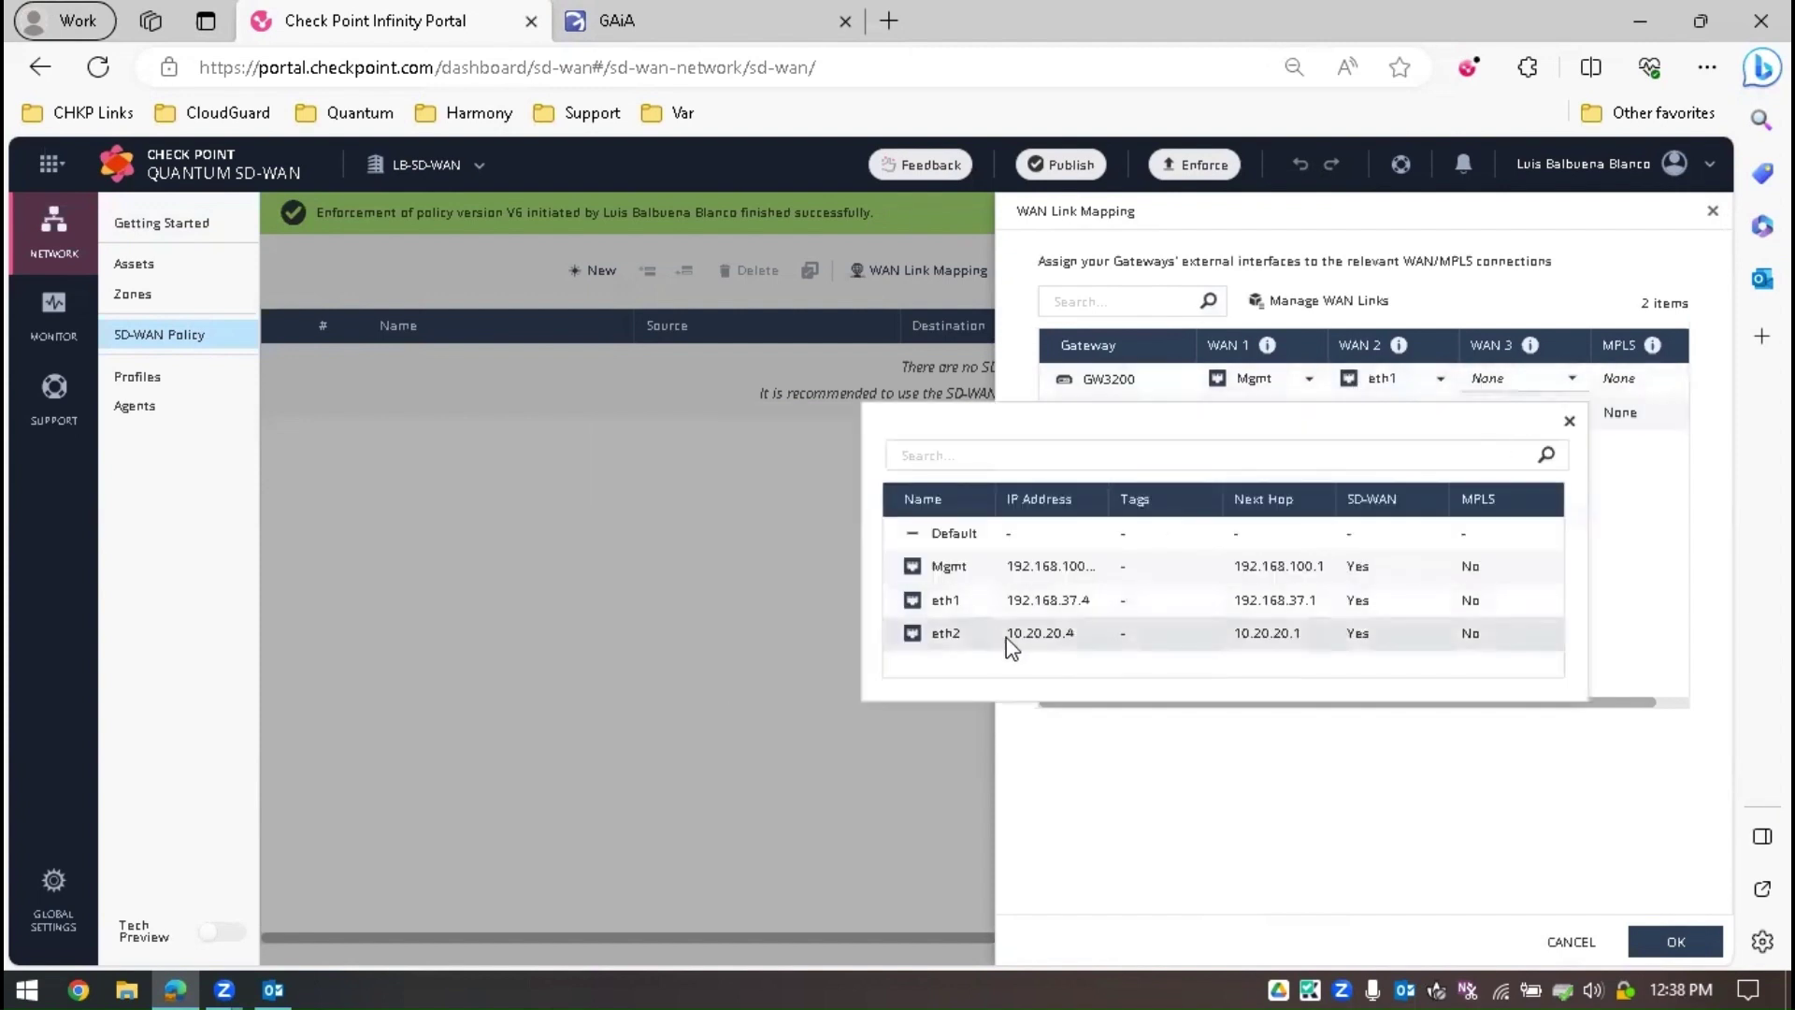
left_click(1010, 636)
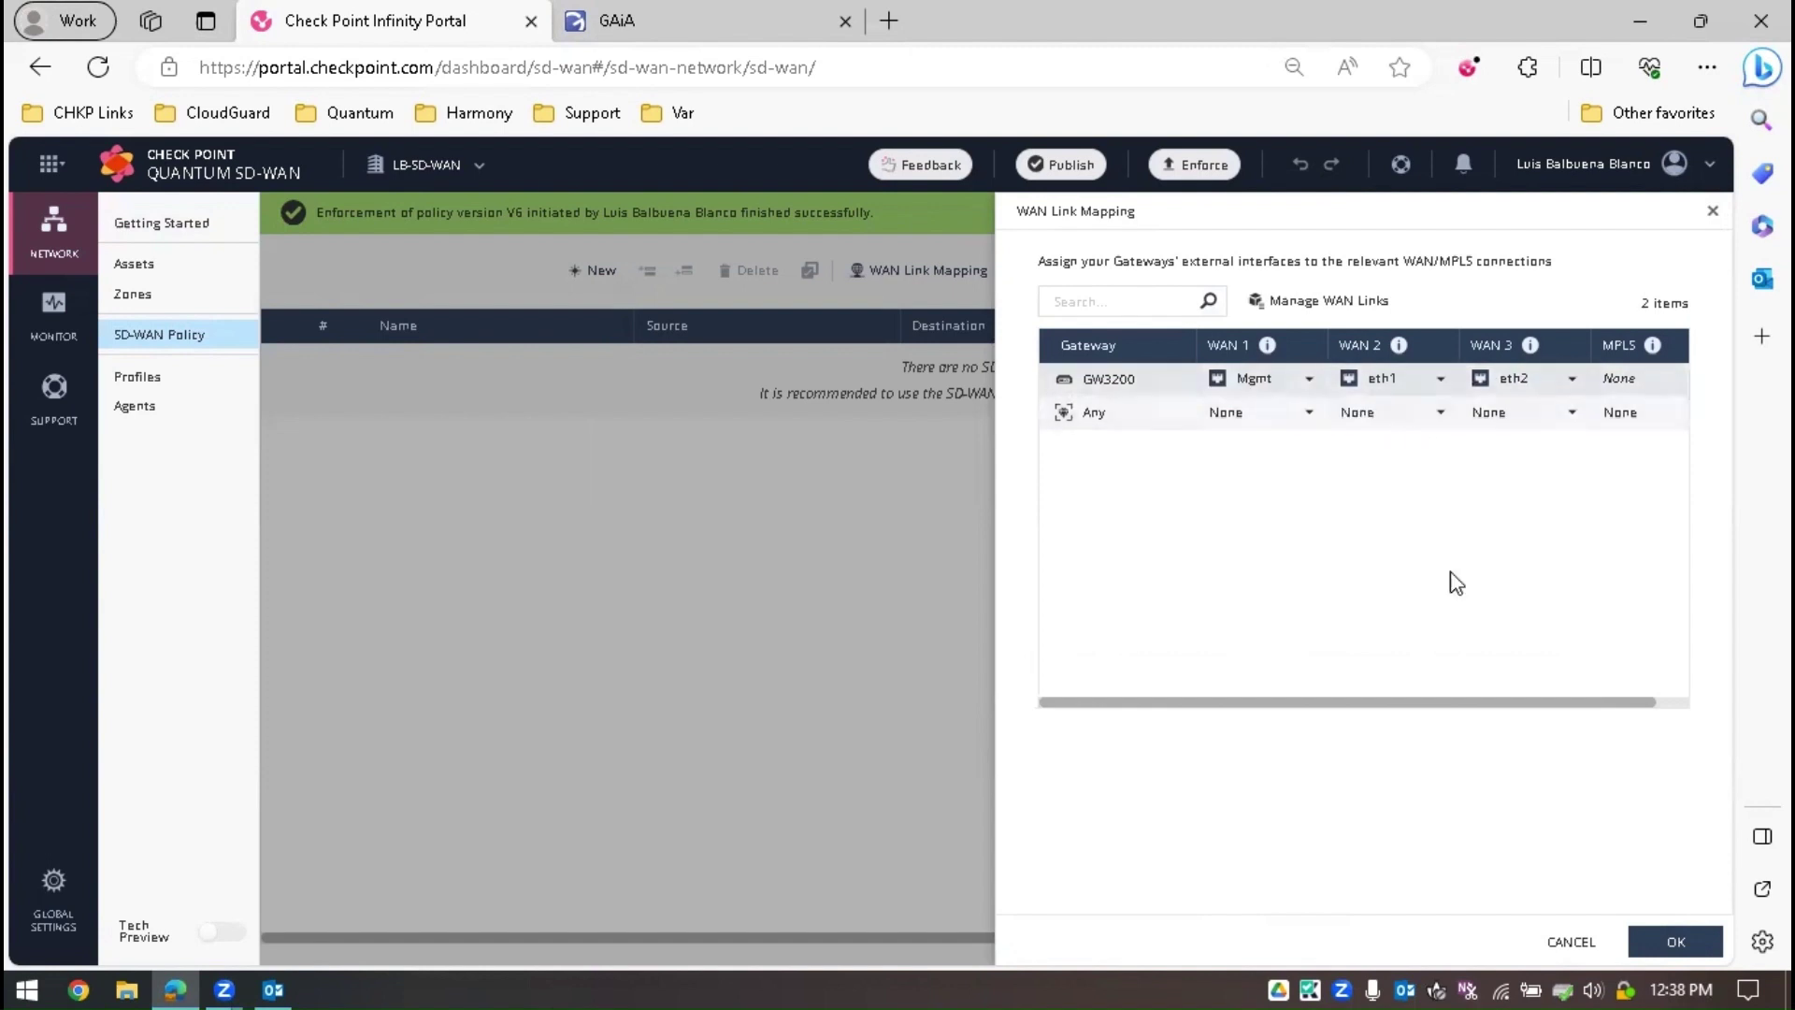
left_click(1655, 949)
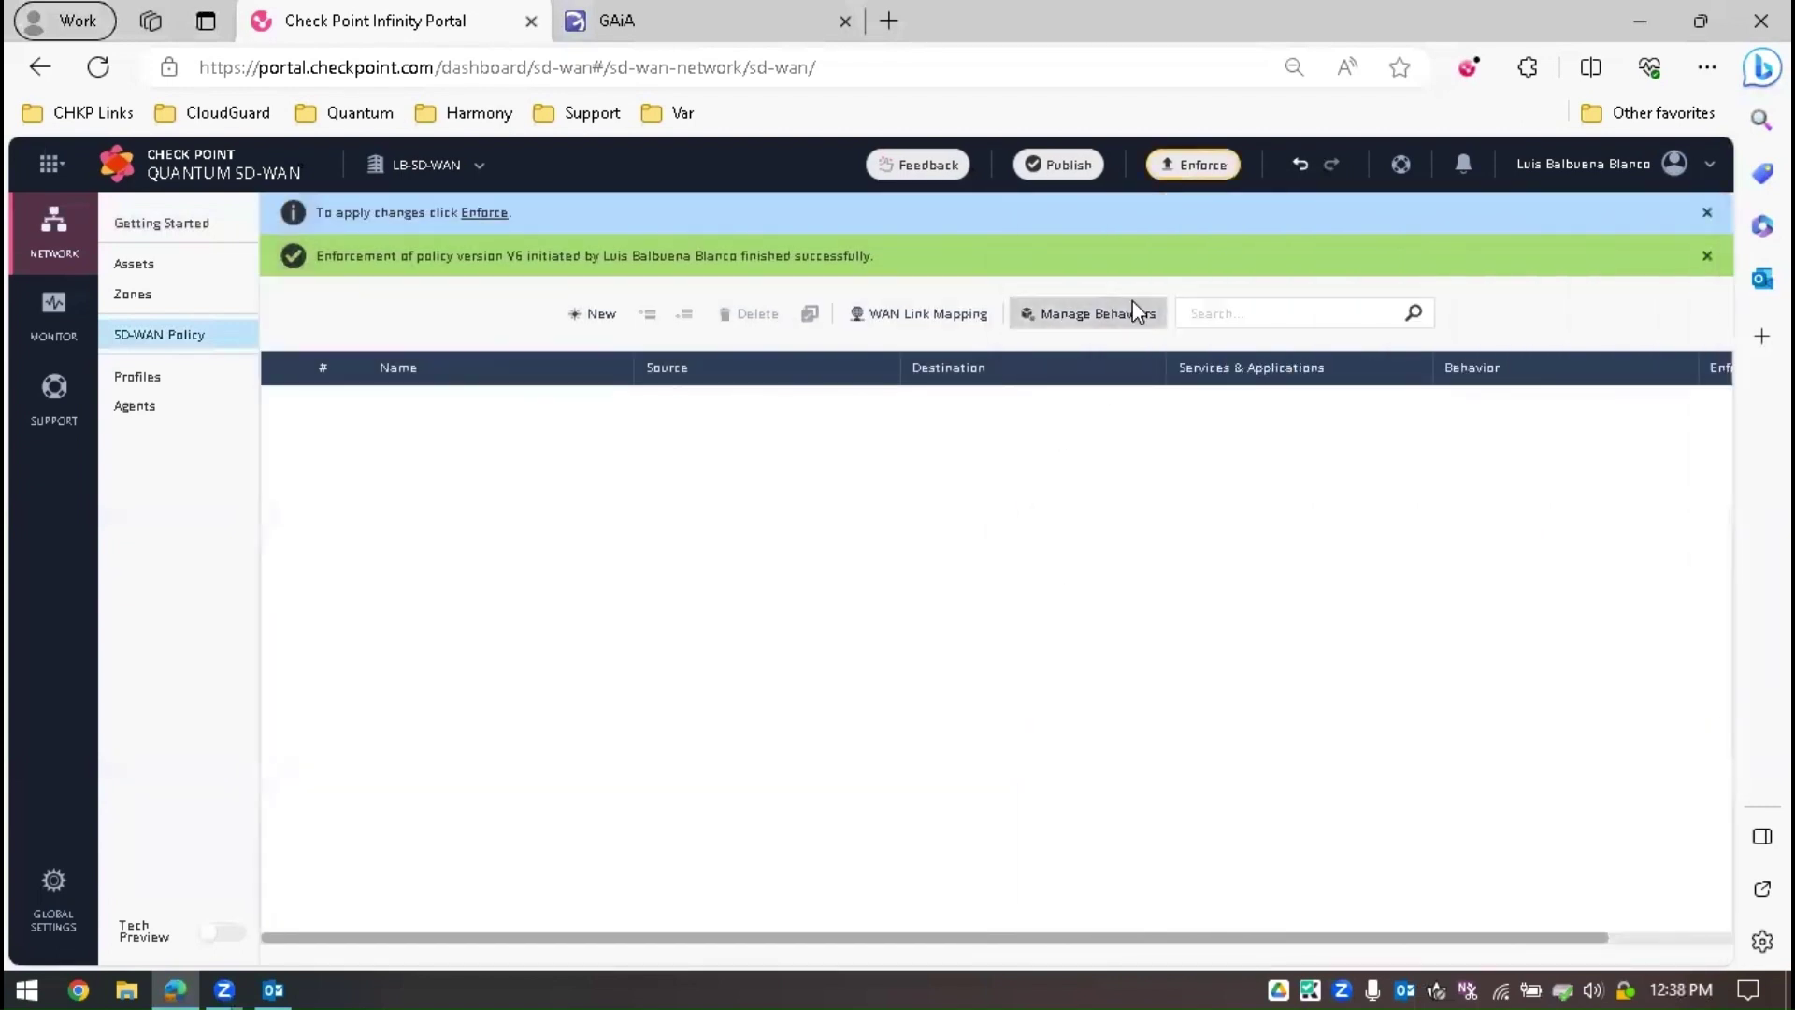
- Create a custom copy of the Web Conferencing steering behavior named zoom
left_click(1132, 308)
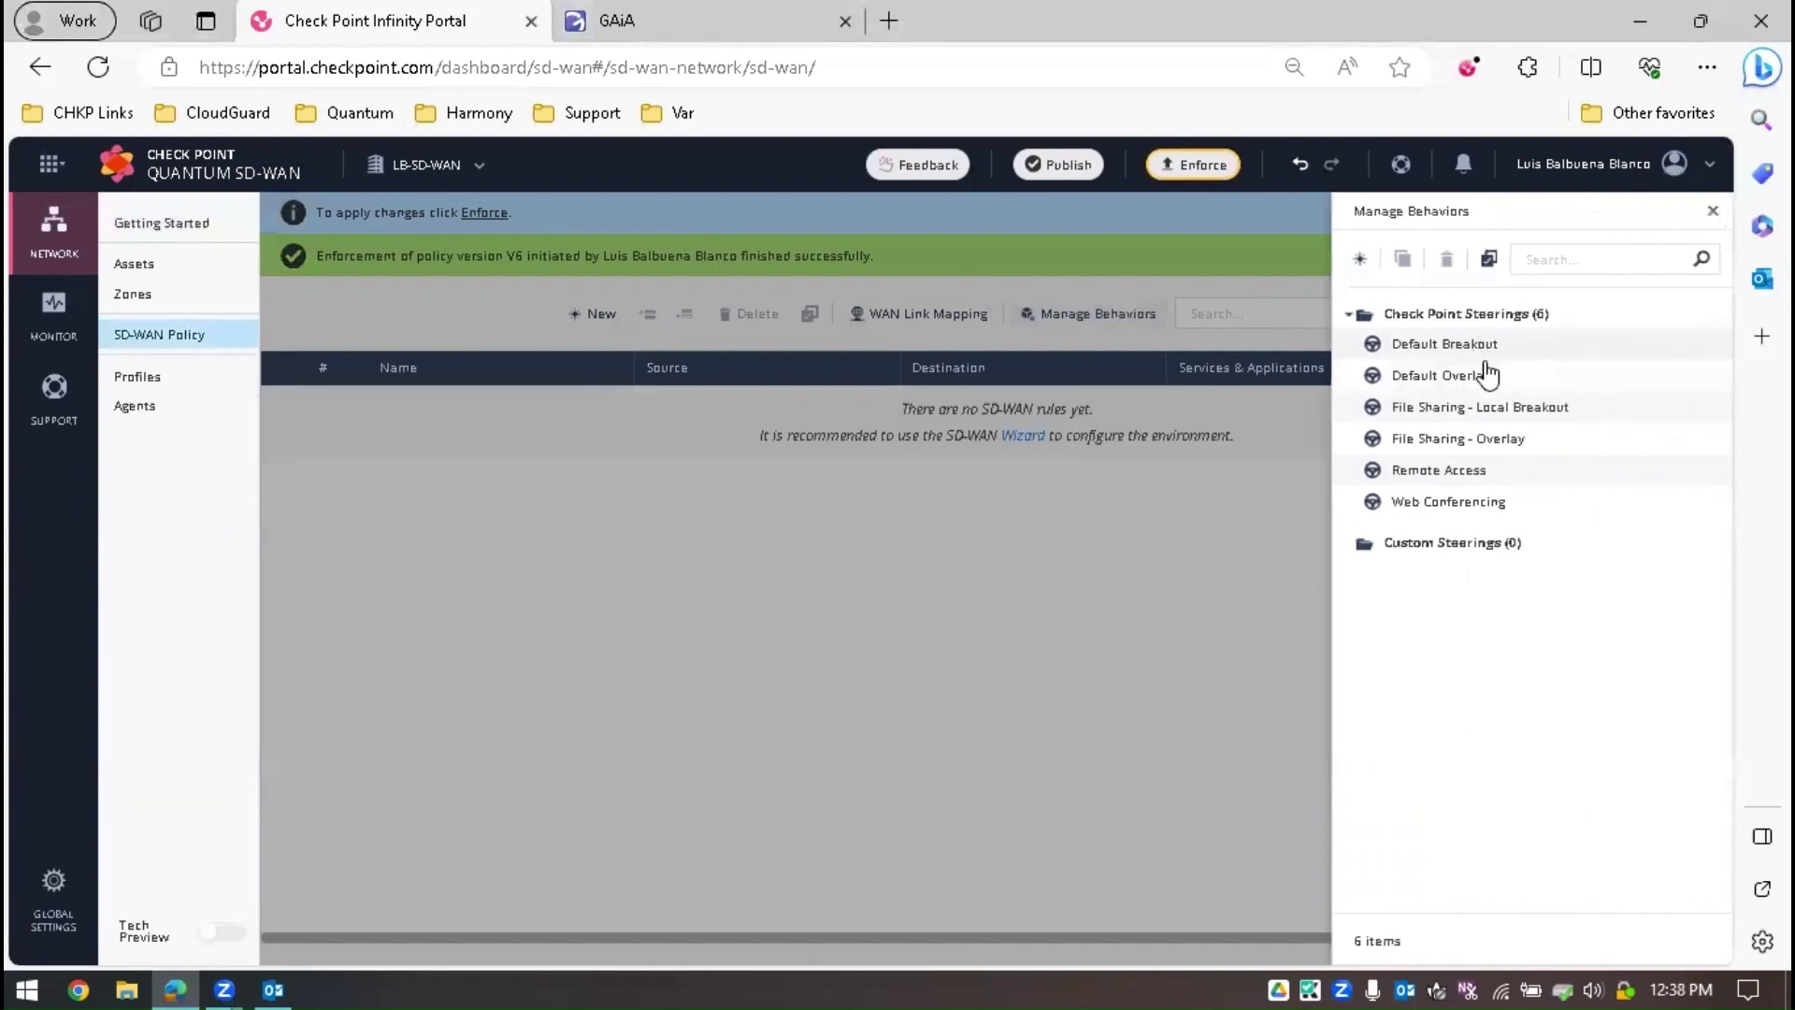
double_click(1474, 505)
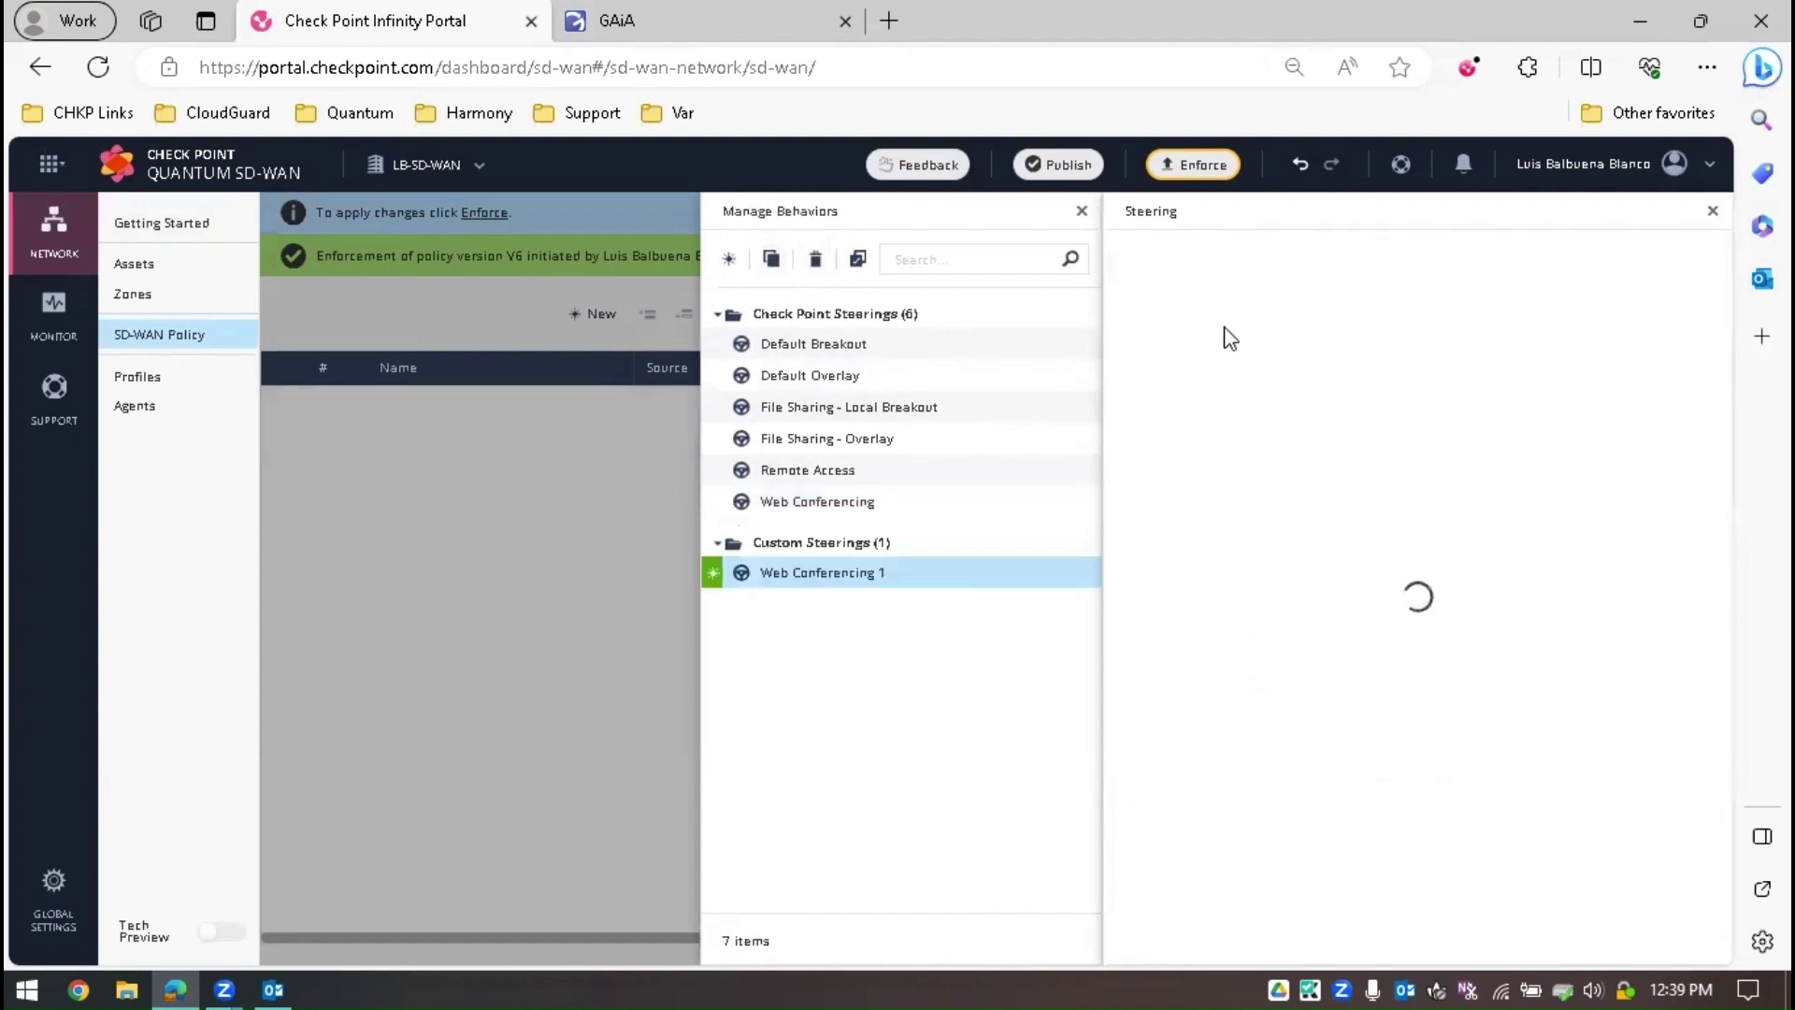
left_click_drag(1447, 252, 1281, 279)
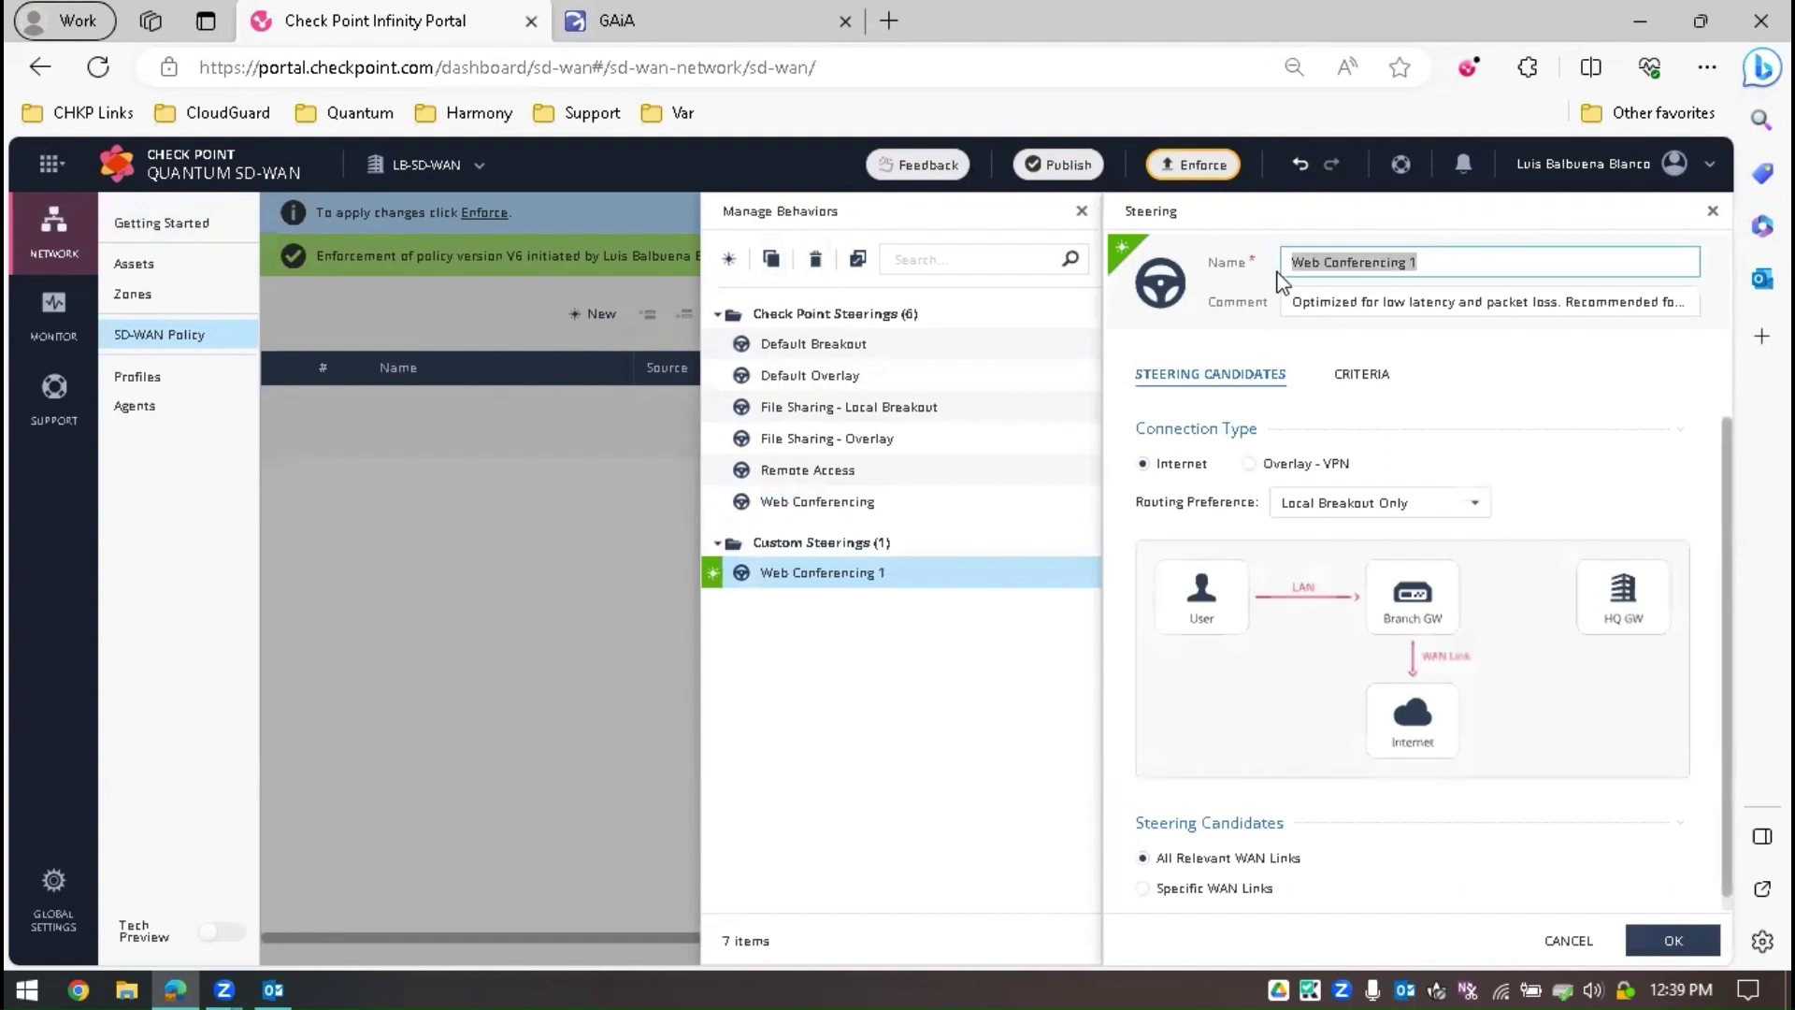
type("zoom")
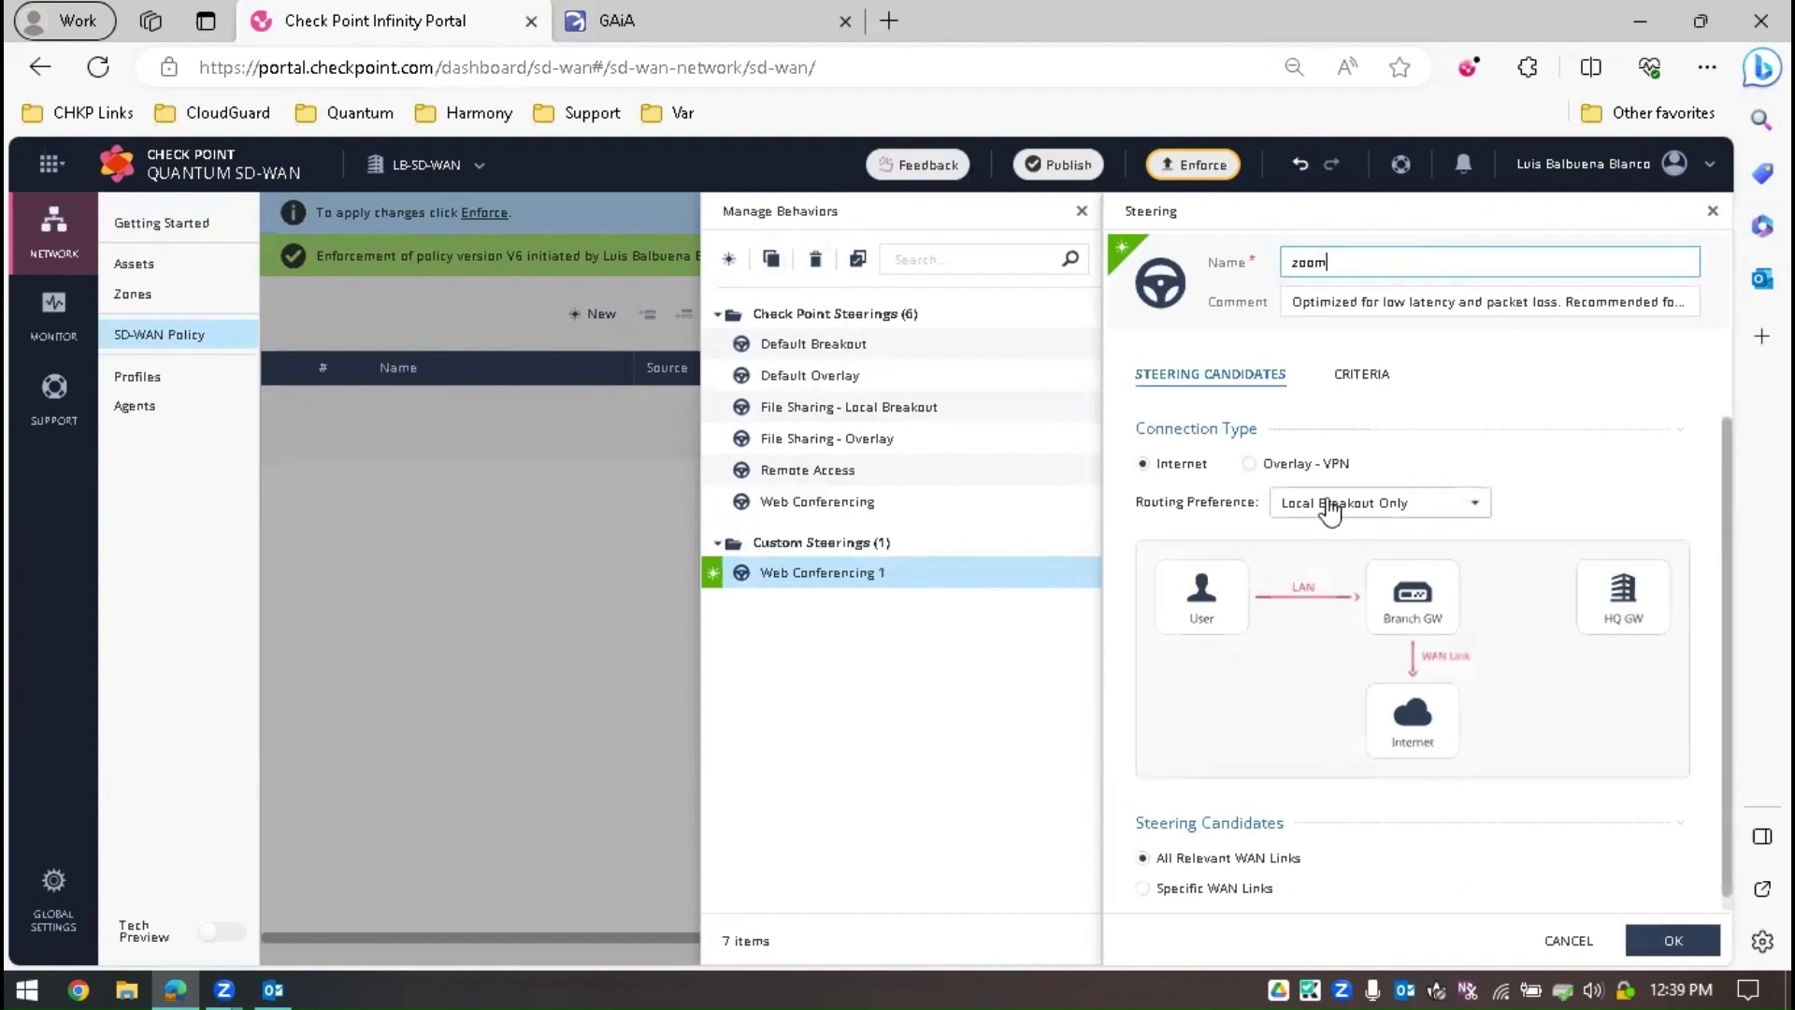
- Restrict the zoom behavior to specific WAN links, selecting WAN 1, WAN 2 and WAN 3
left_click(1160, 889)
scroll(1243, 847, "down", 3)
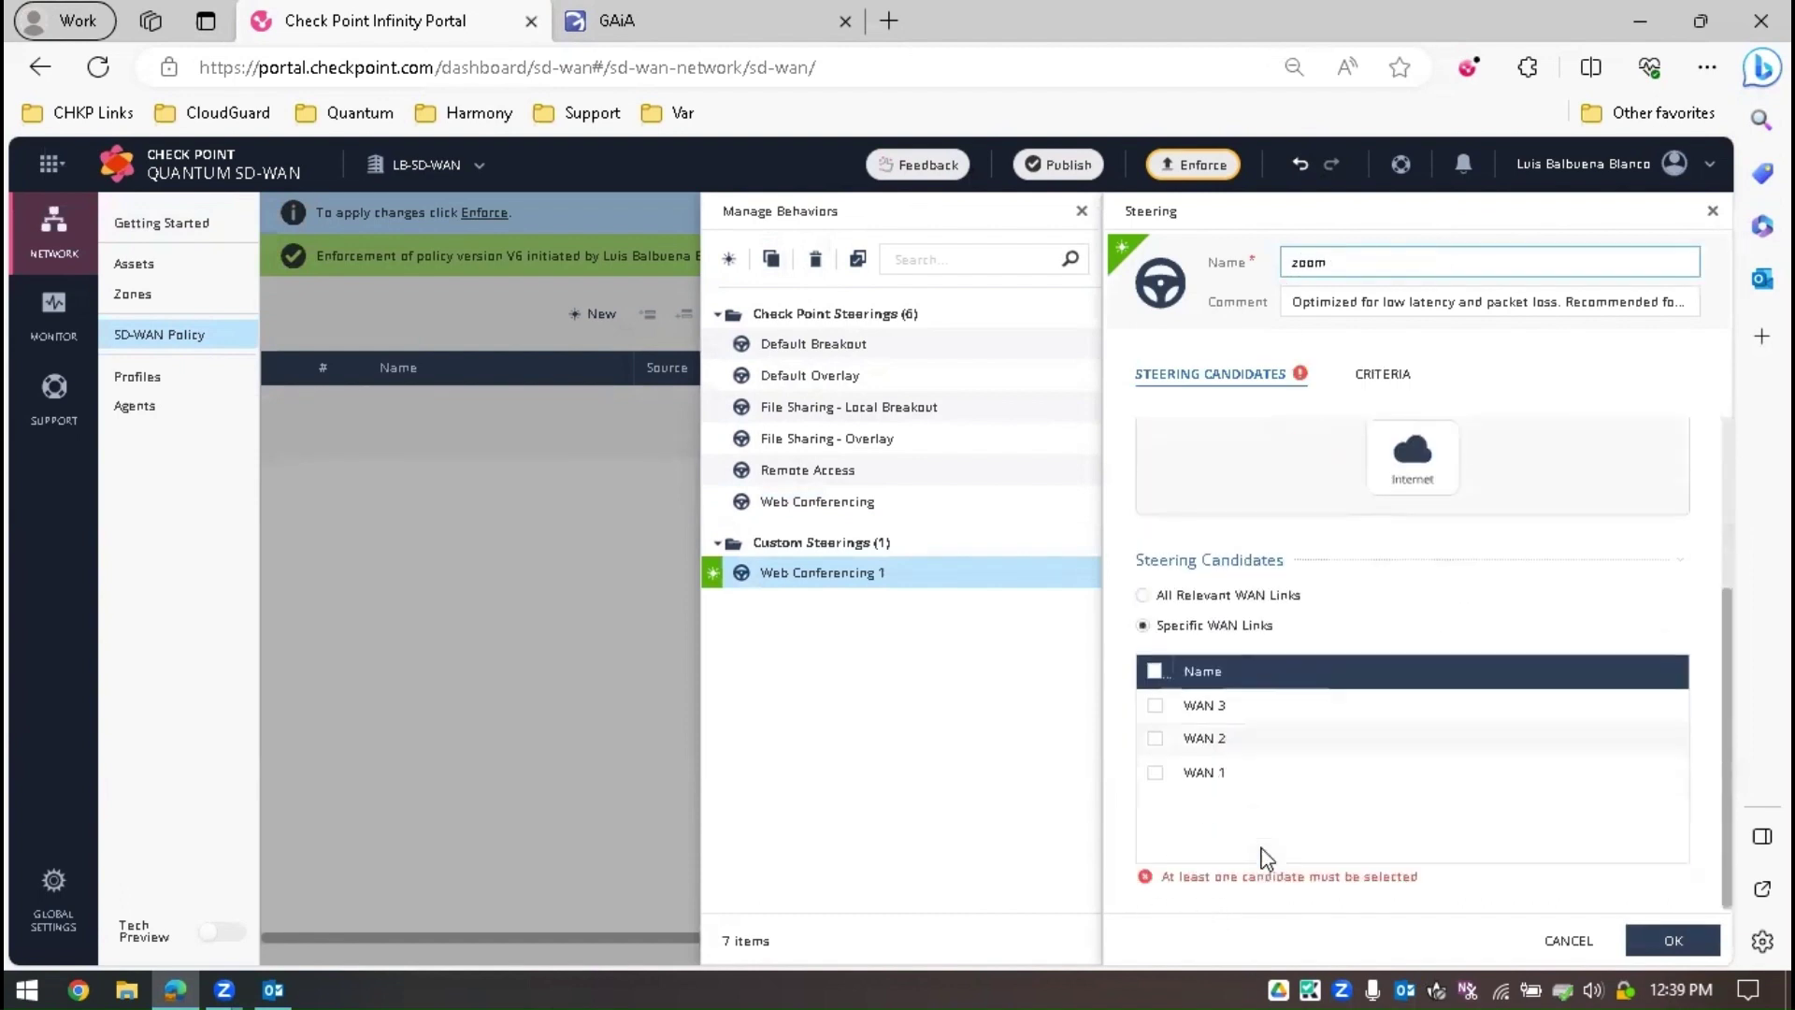
left_click(1156, 706)
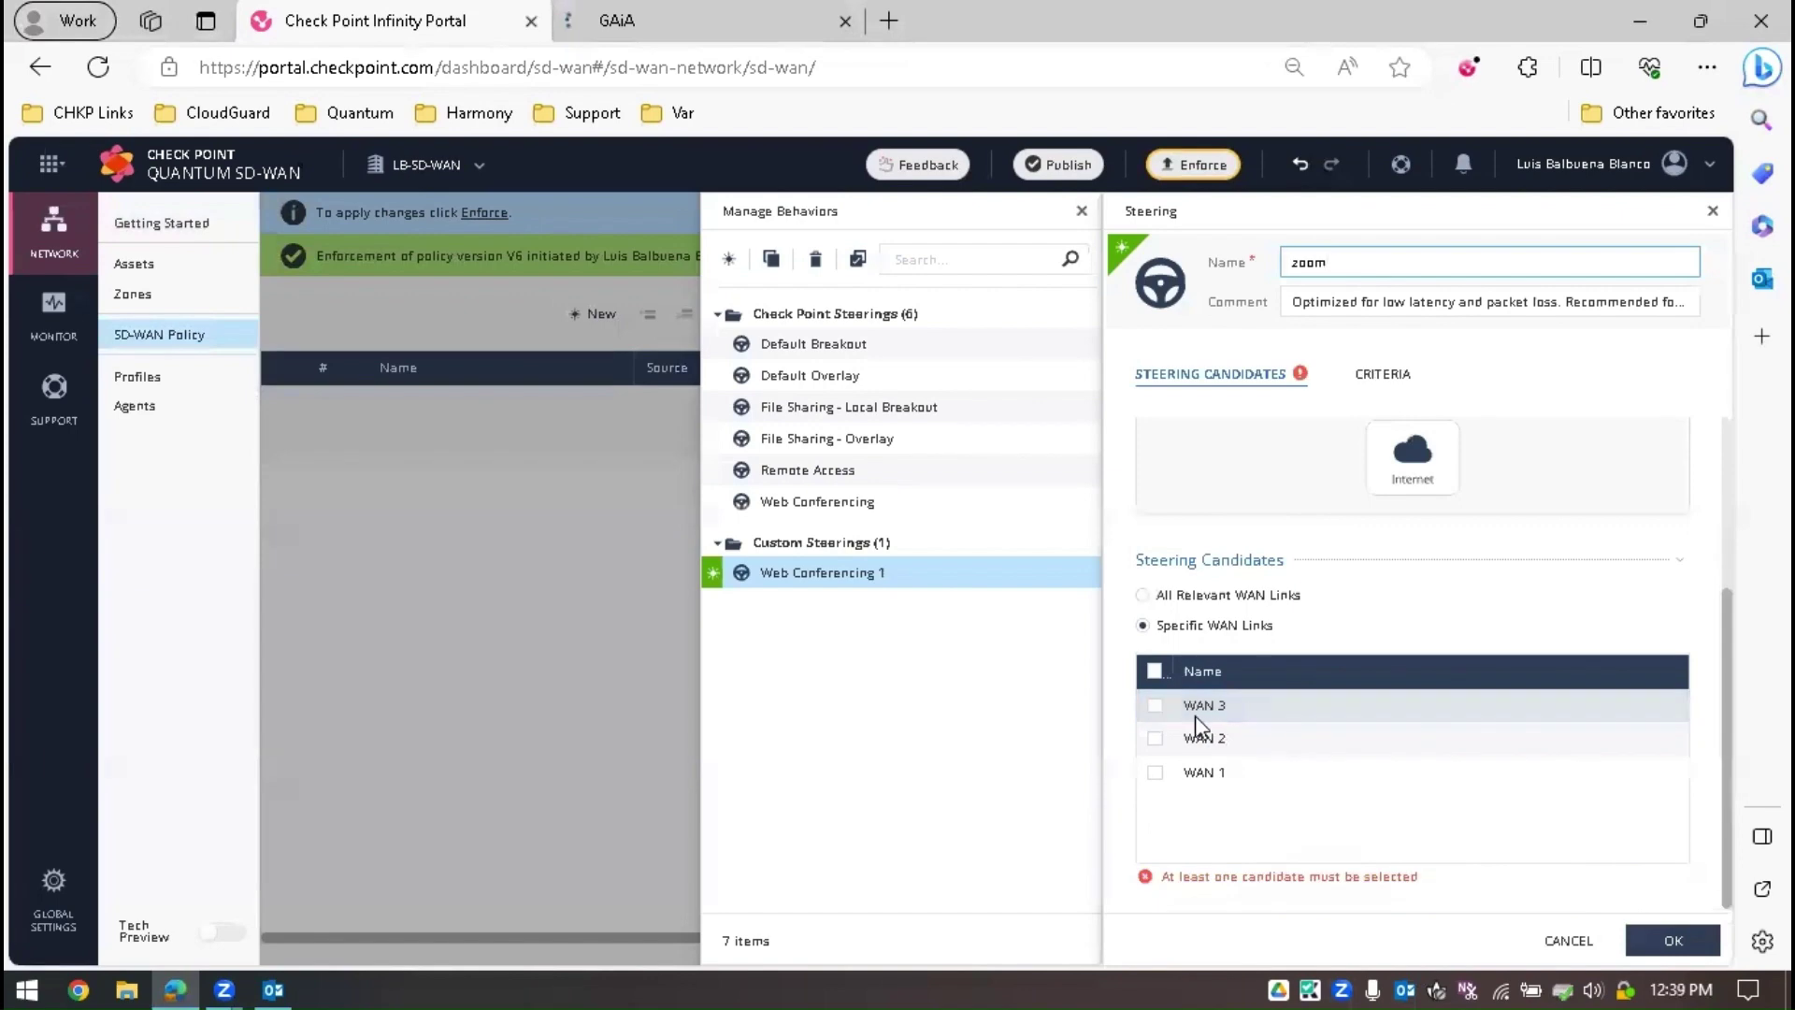
left_click(1155, 671)
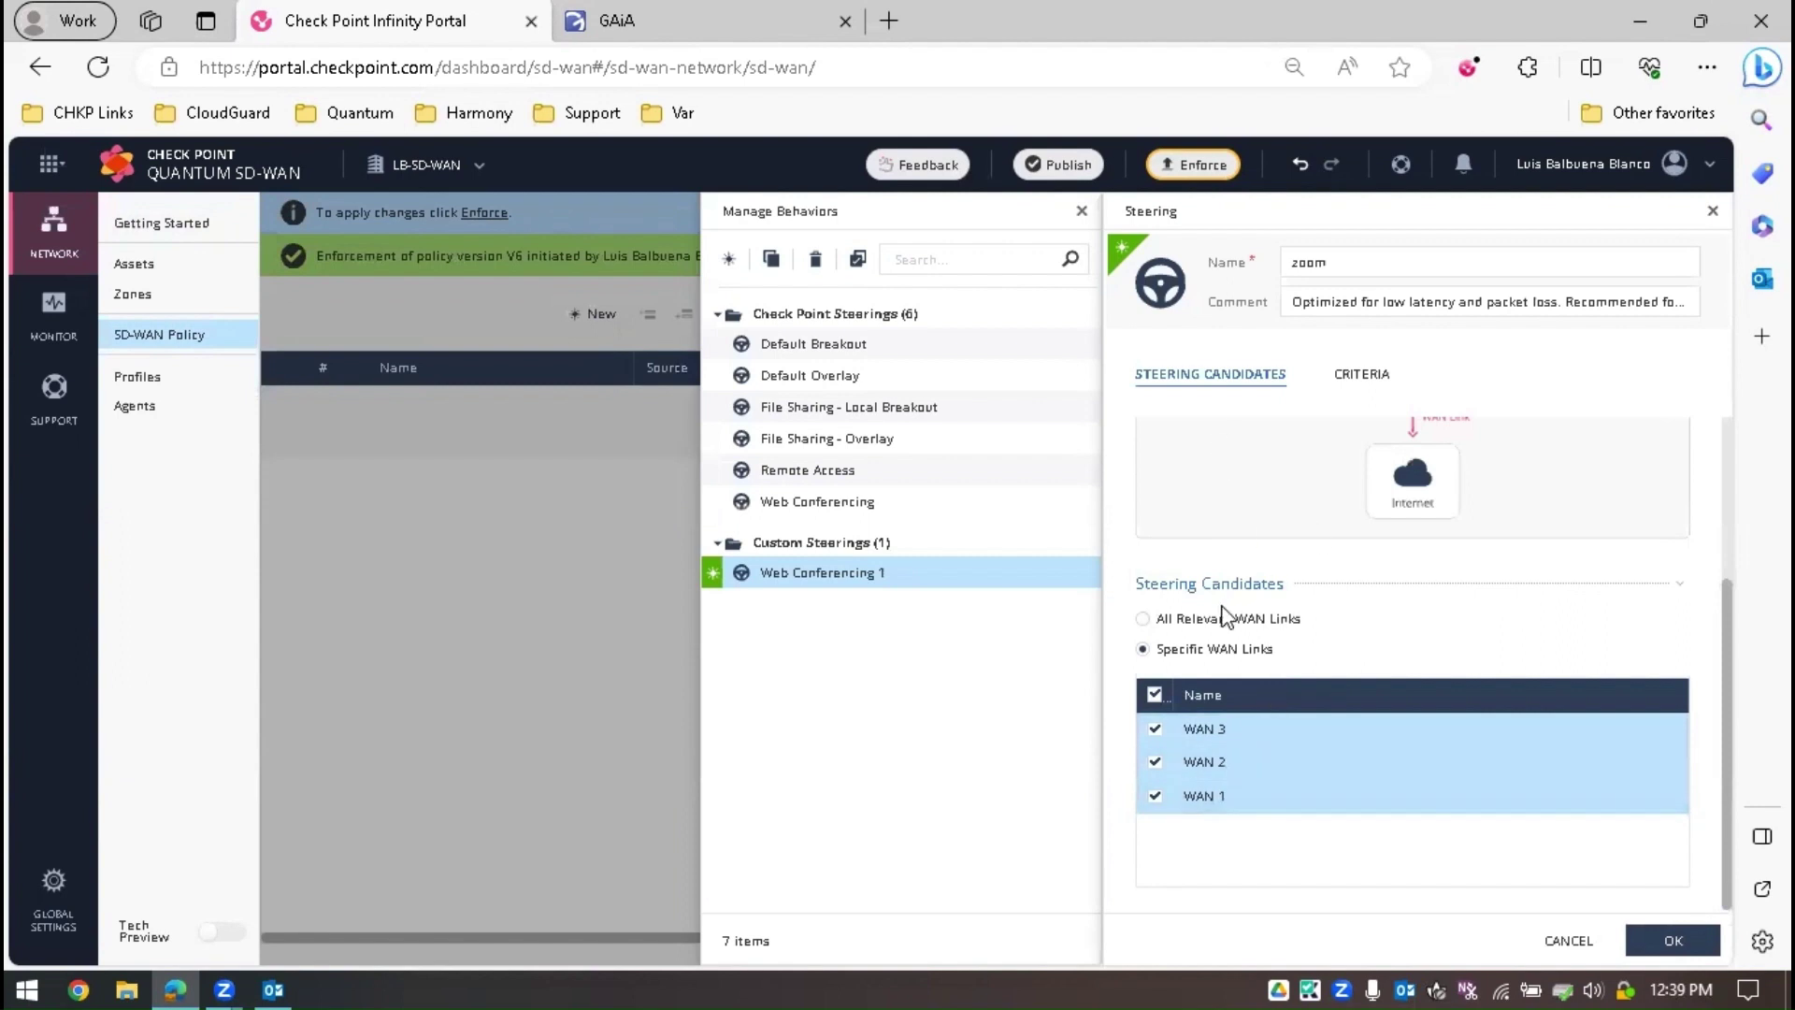
scroll(1266, 689, "up", 2)
left_click(1351, 375)
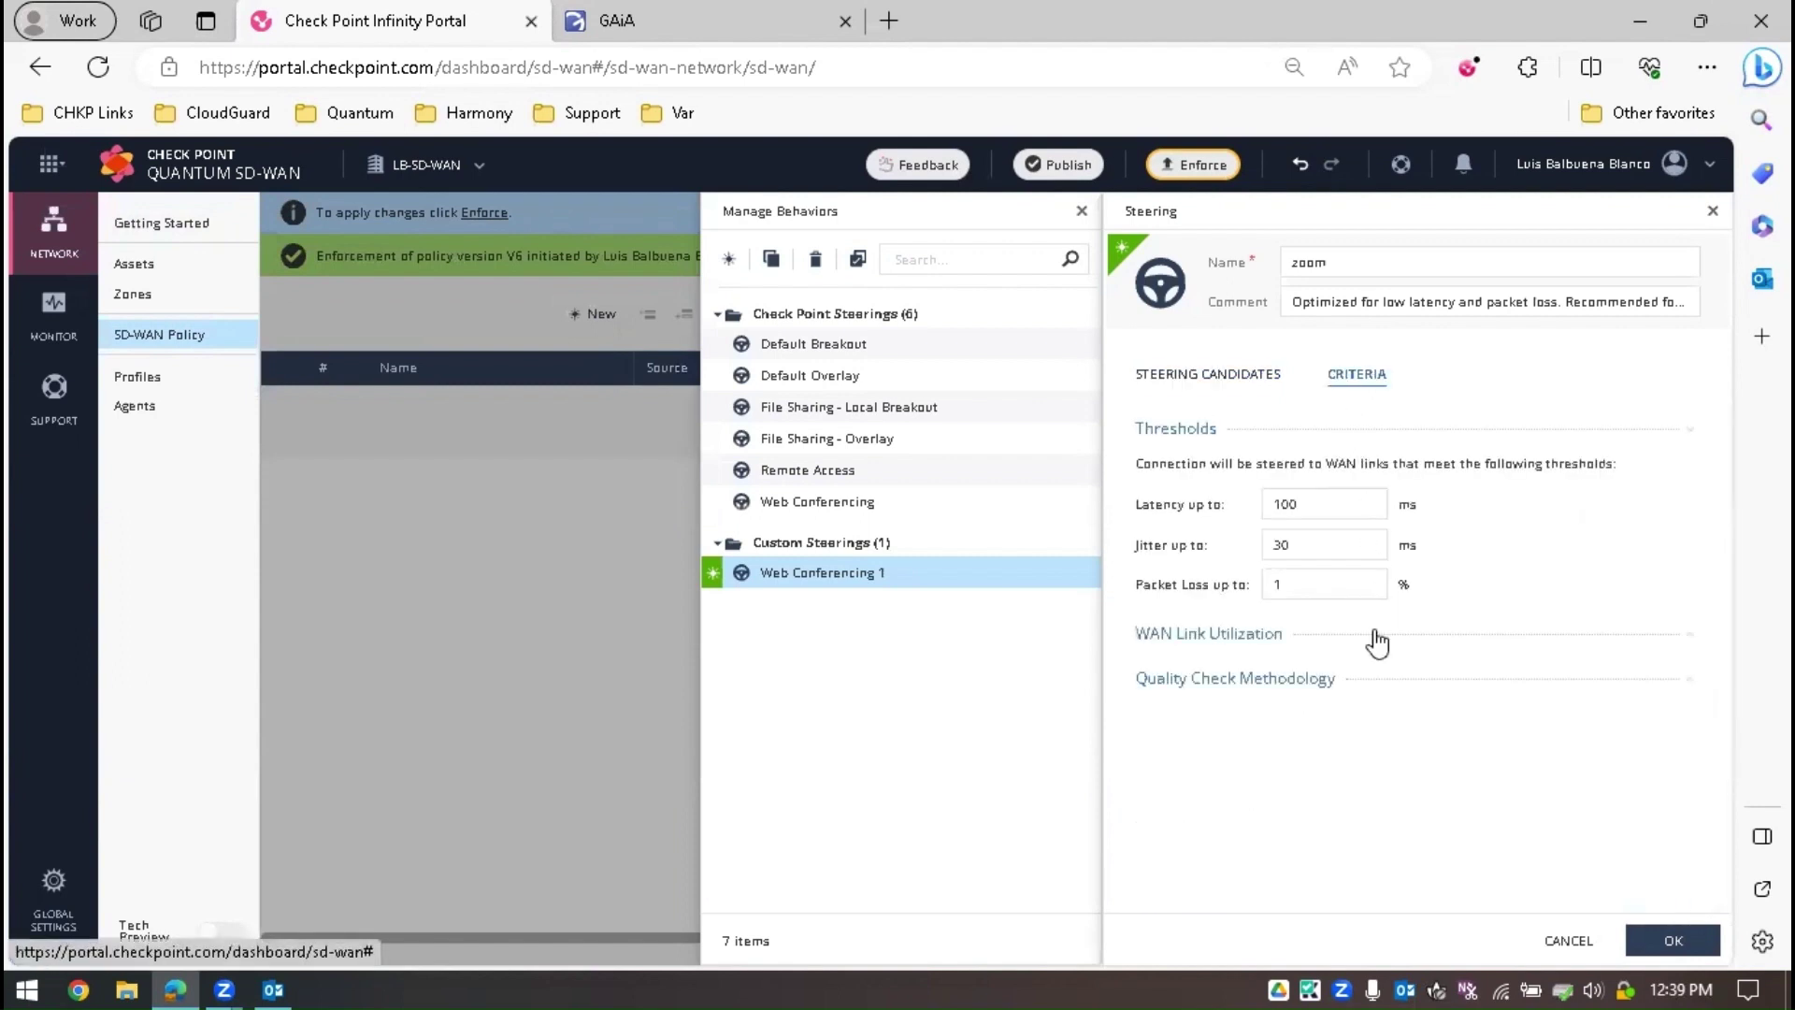
- Set manual WAN link priority WAN 3, WAN 1, WAN 2 and save the zoom behavior
left_click(1216, 632)
scroll(1309, 739, "down", 1)
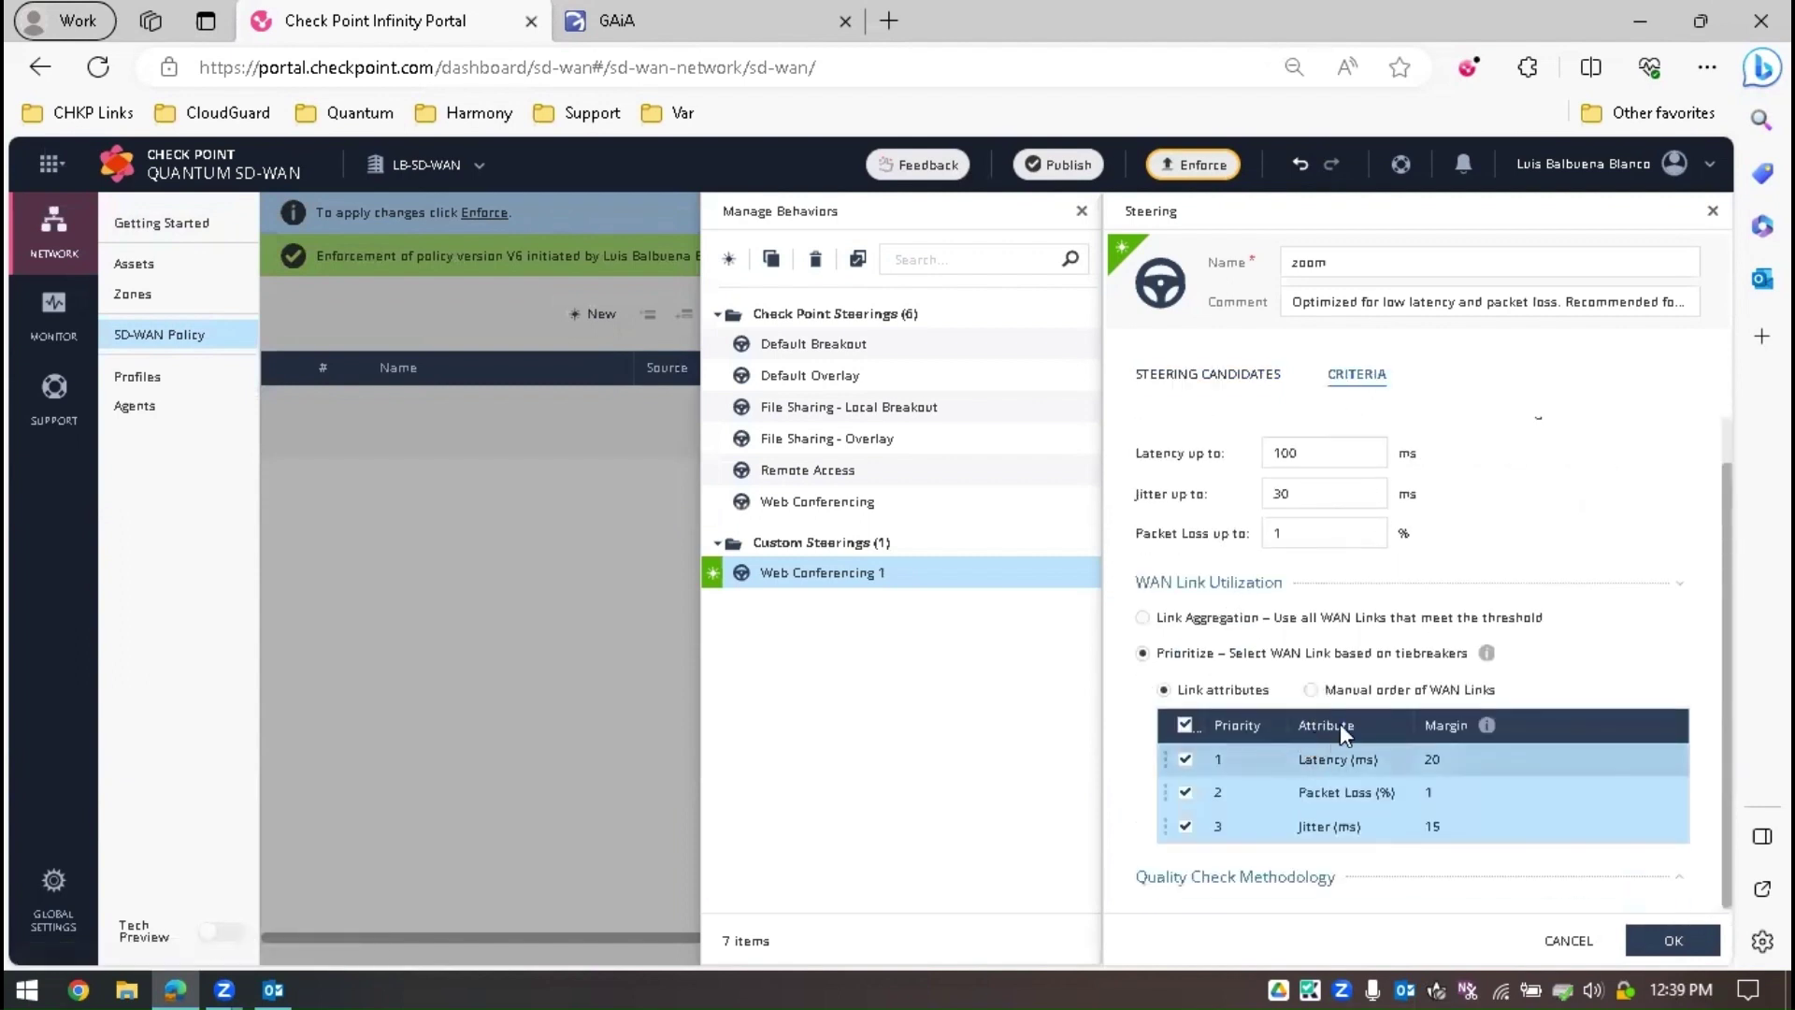
left_click(1311, 691)
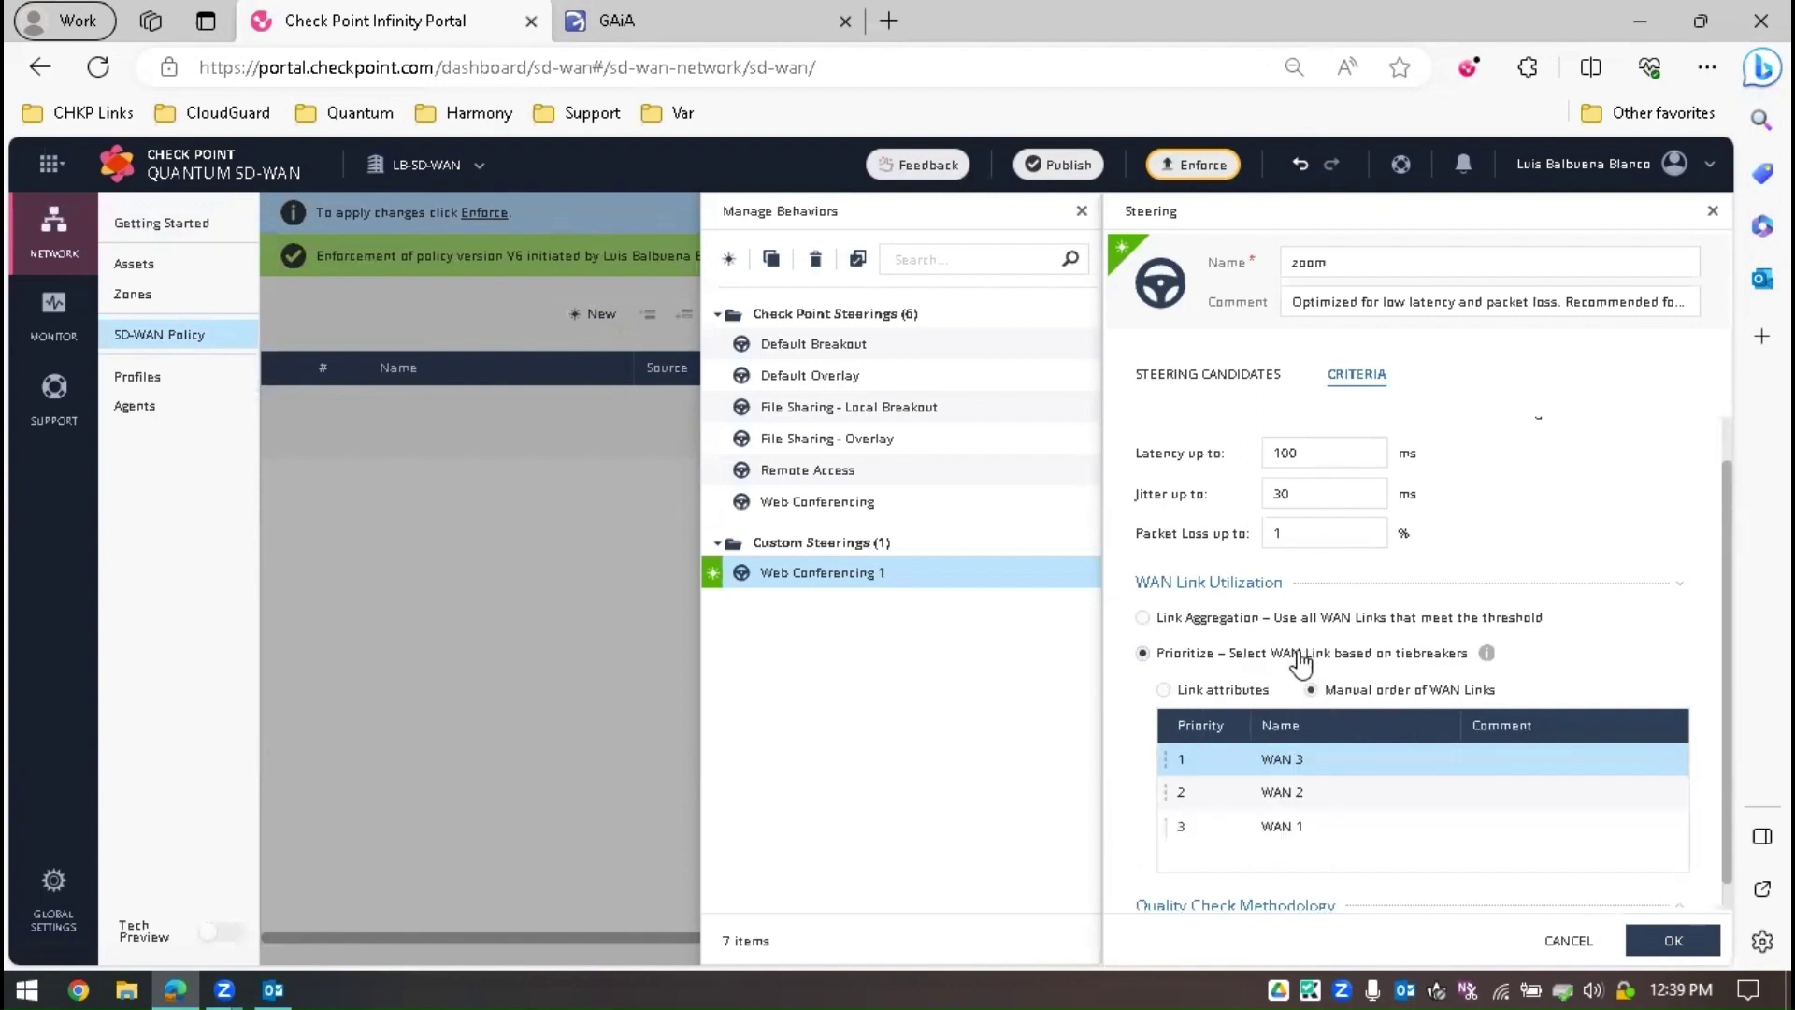
left_click_drag(1298, 754, 1270, 794)
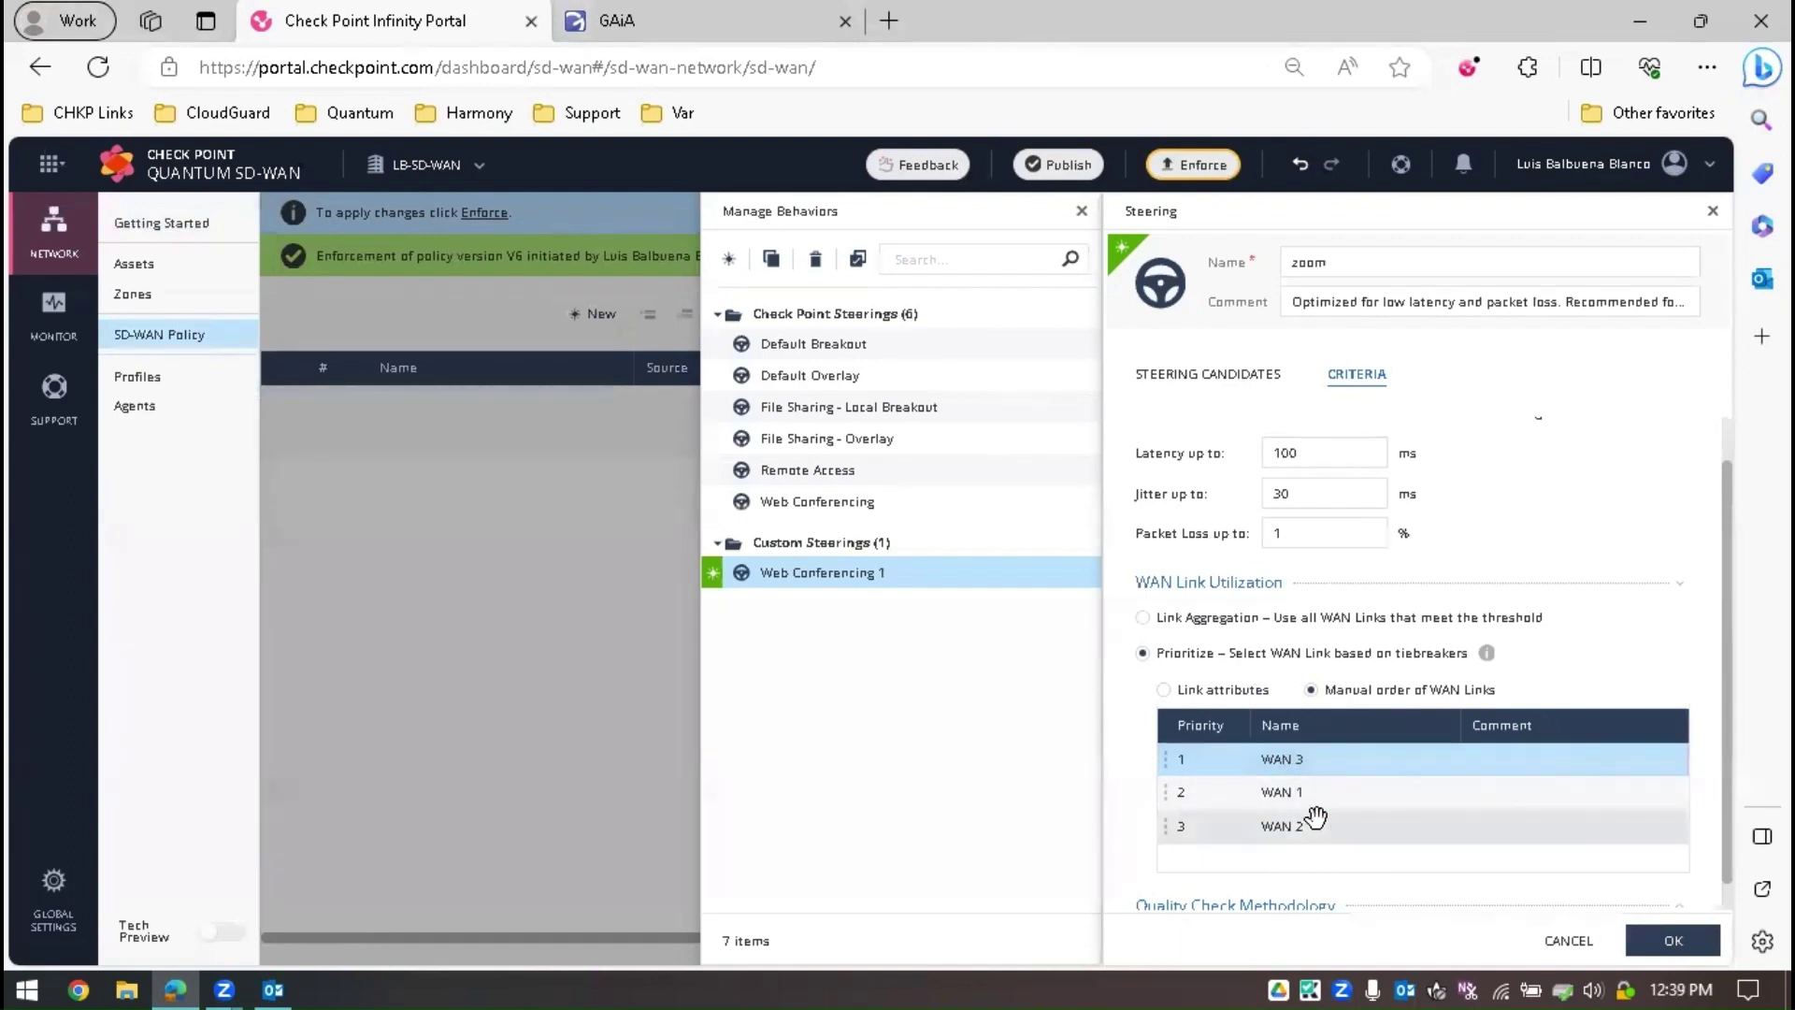
scroll(1319, 762, "up", 1)
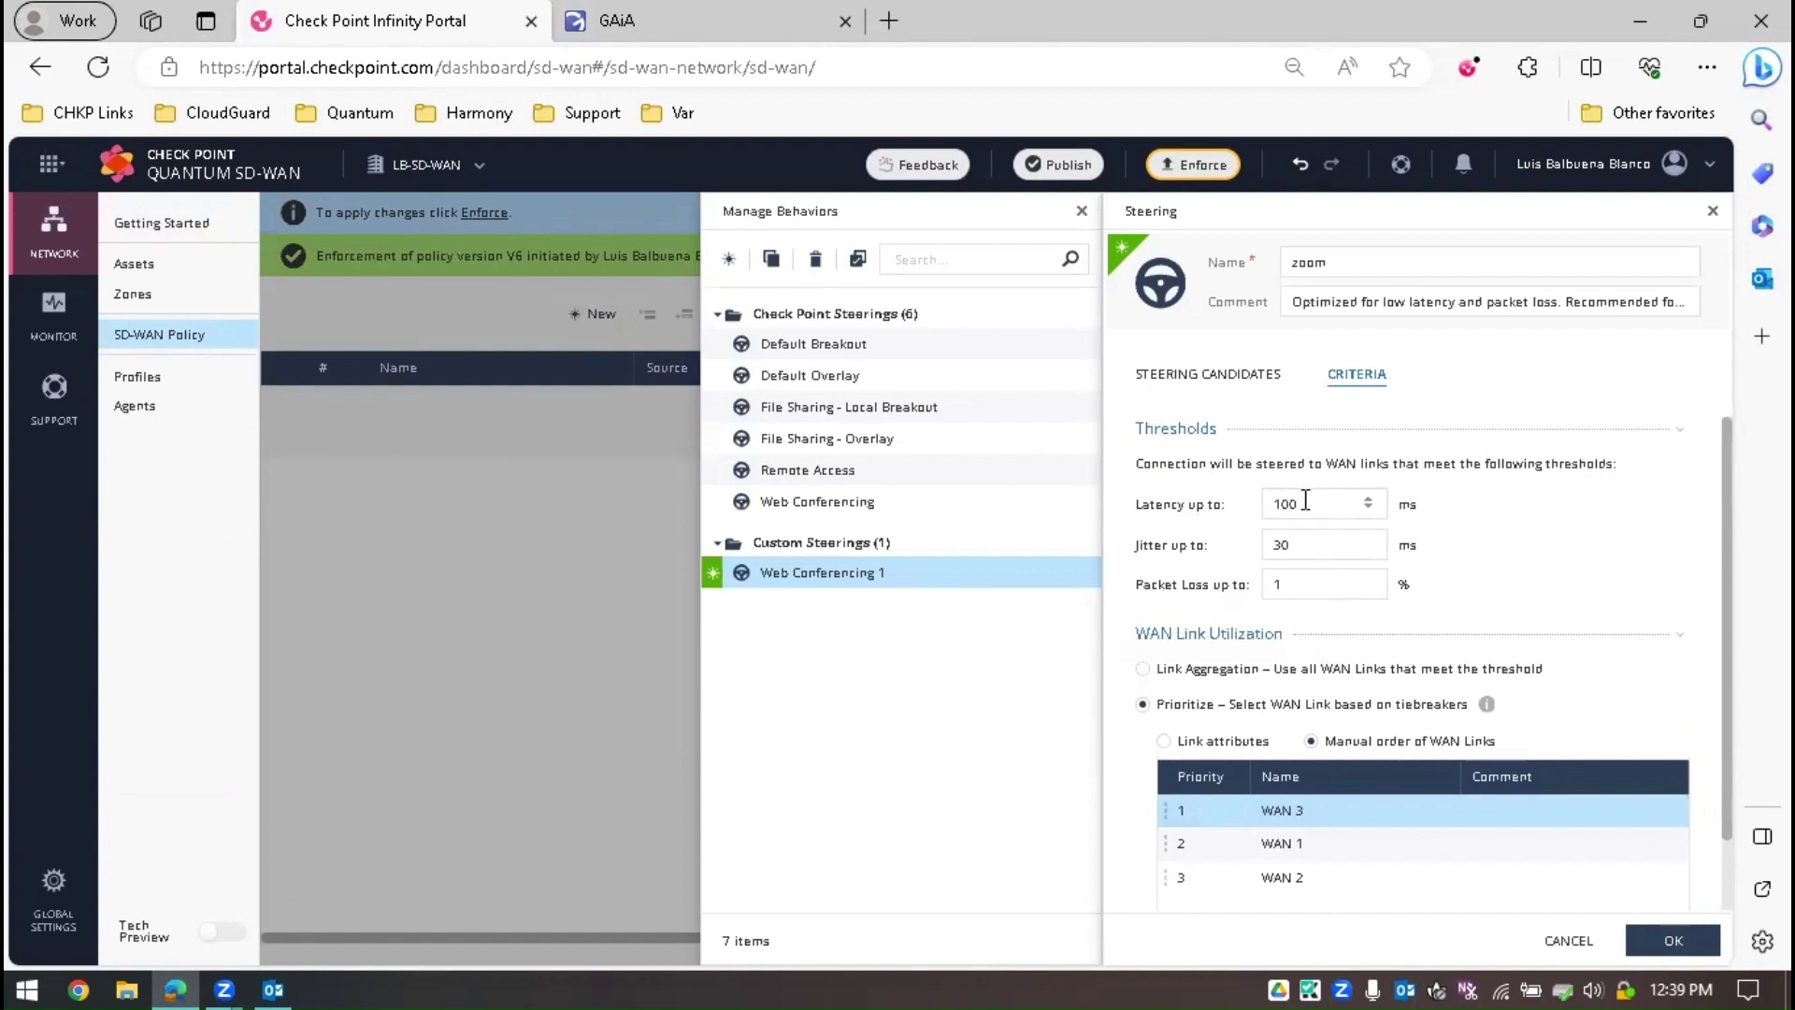
left_click_drag(1305, 501, 1266, 501)
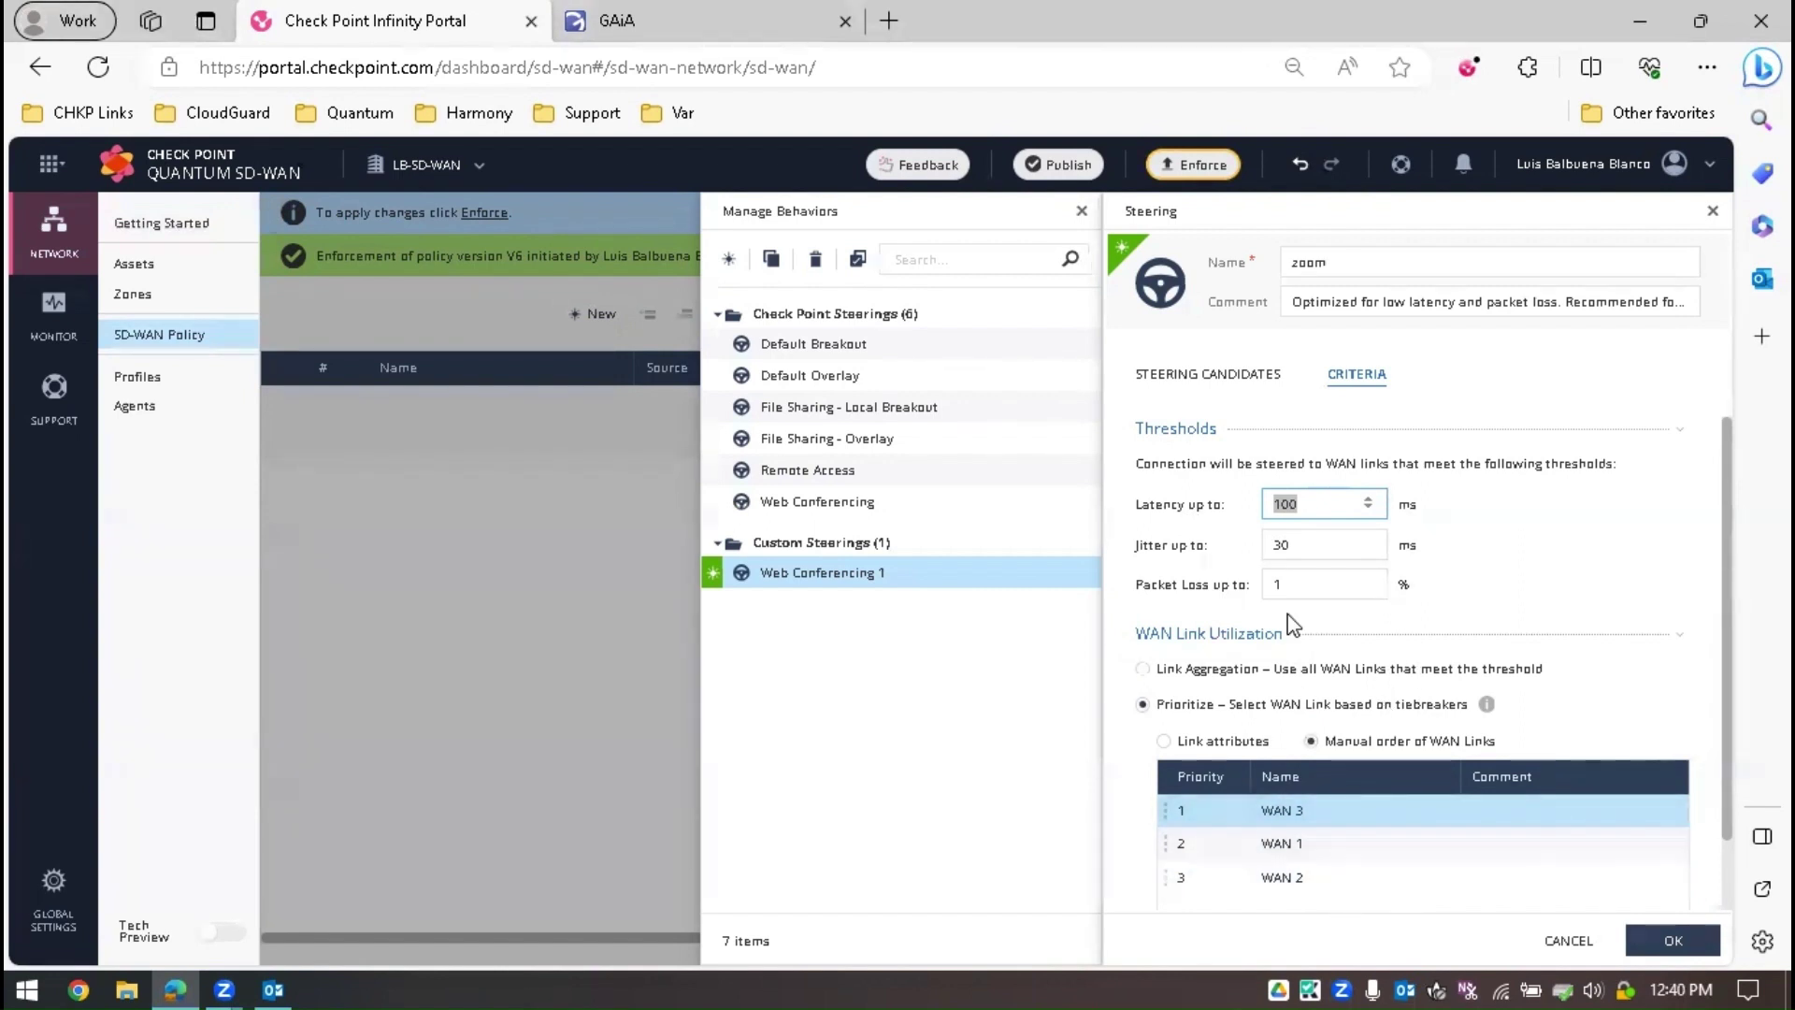
left_click(1663, 946)
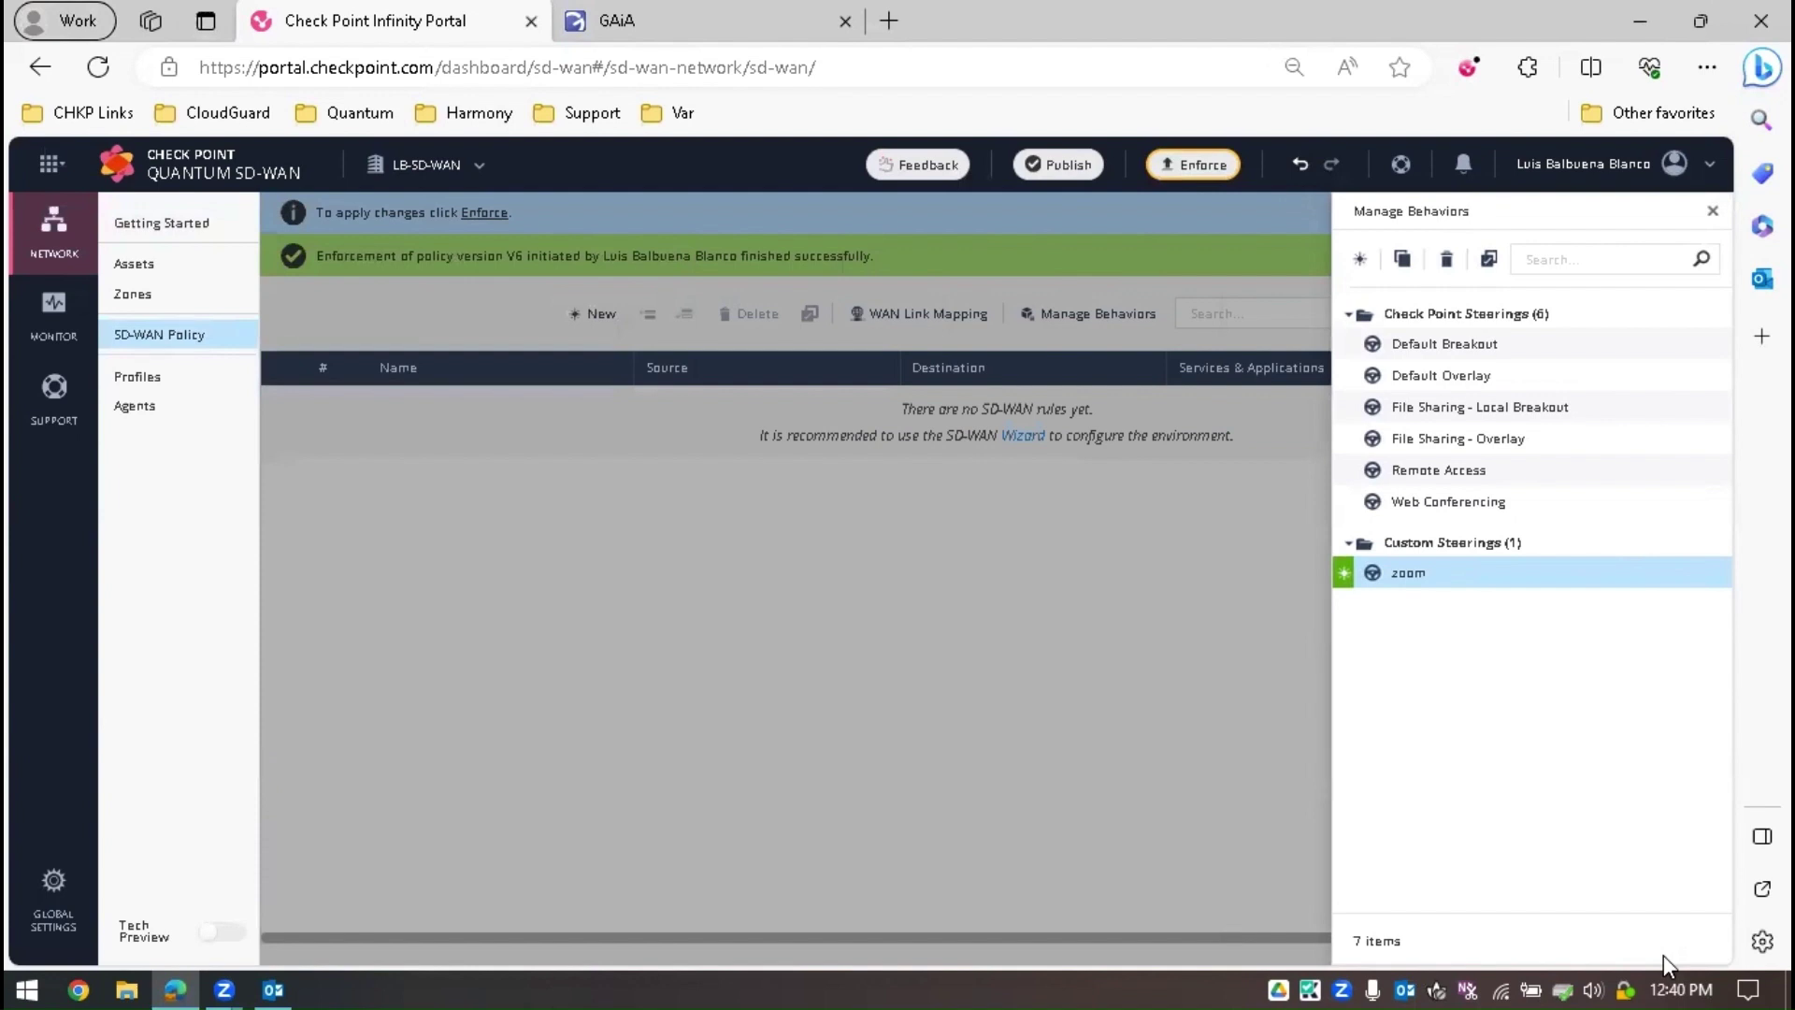
- Add a new SD-WAN rule named zoom with source Any
left_click(1170, 705)
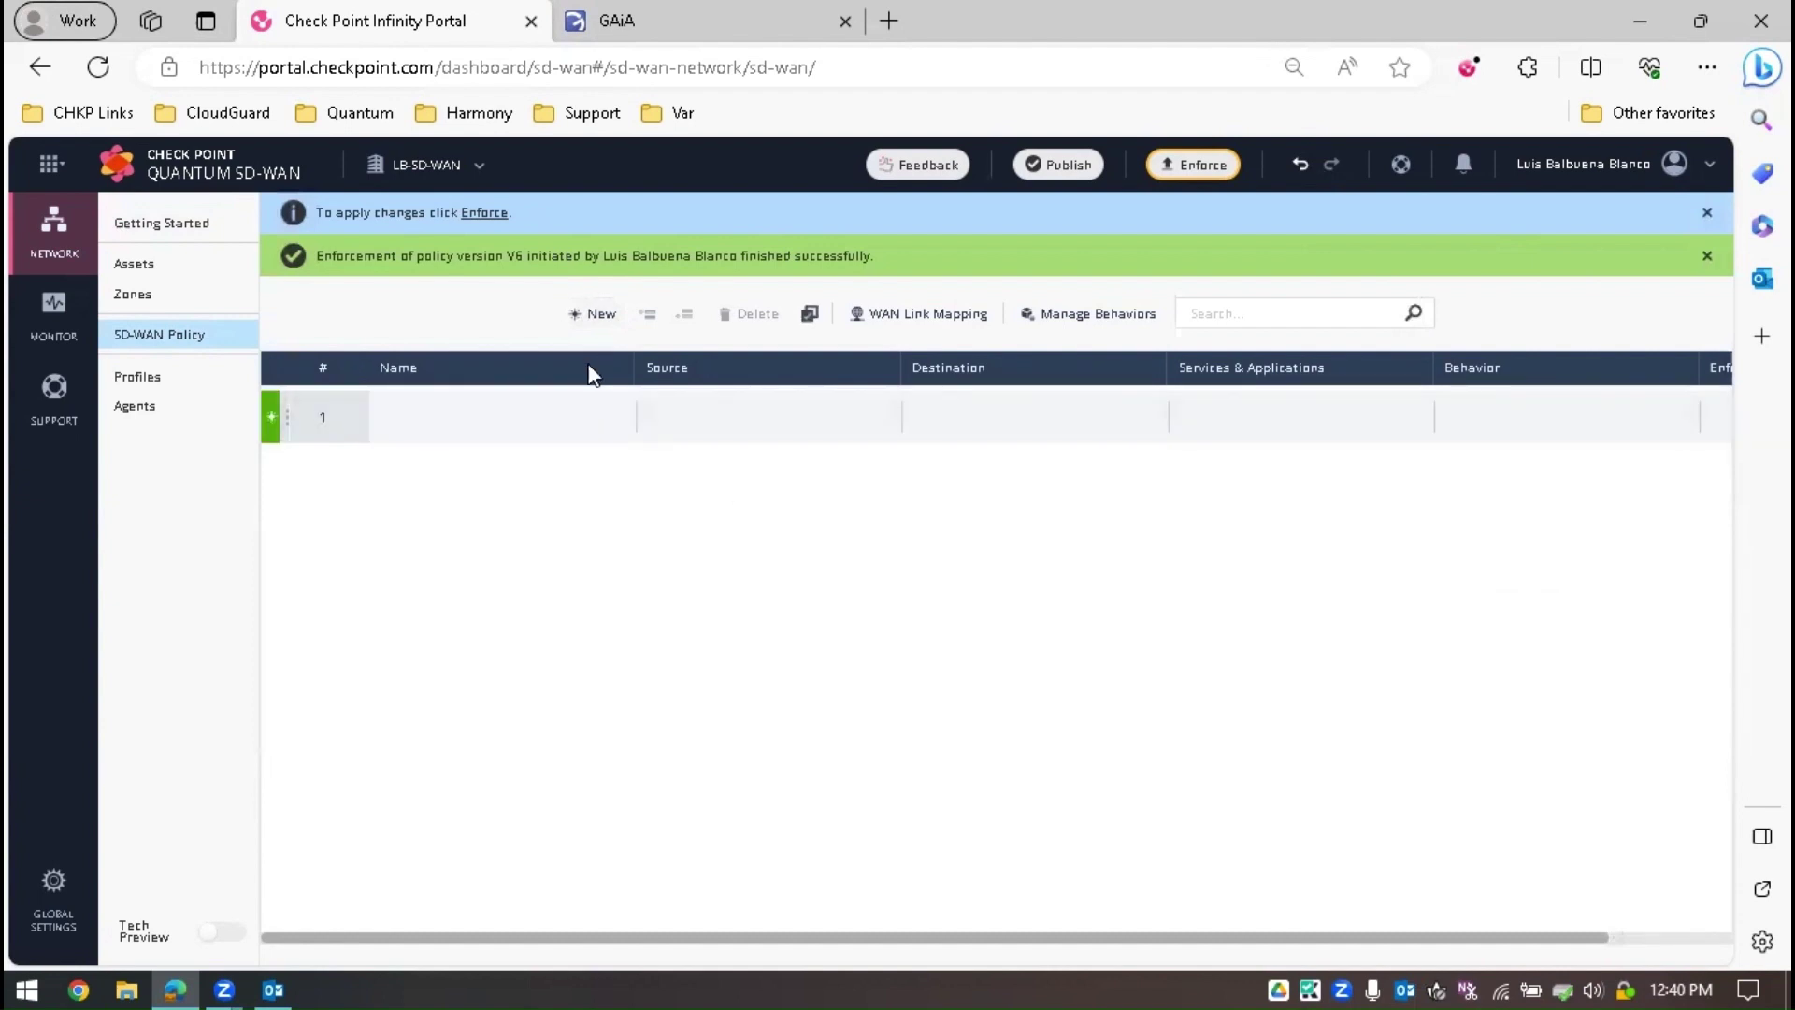
left_click(464, 421)
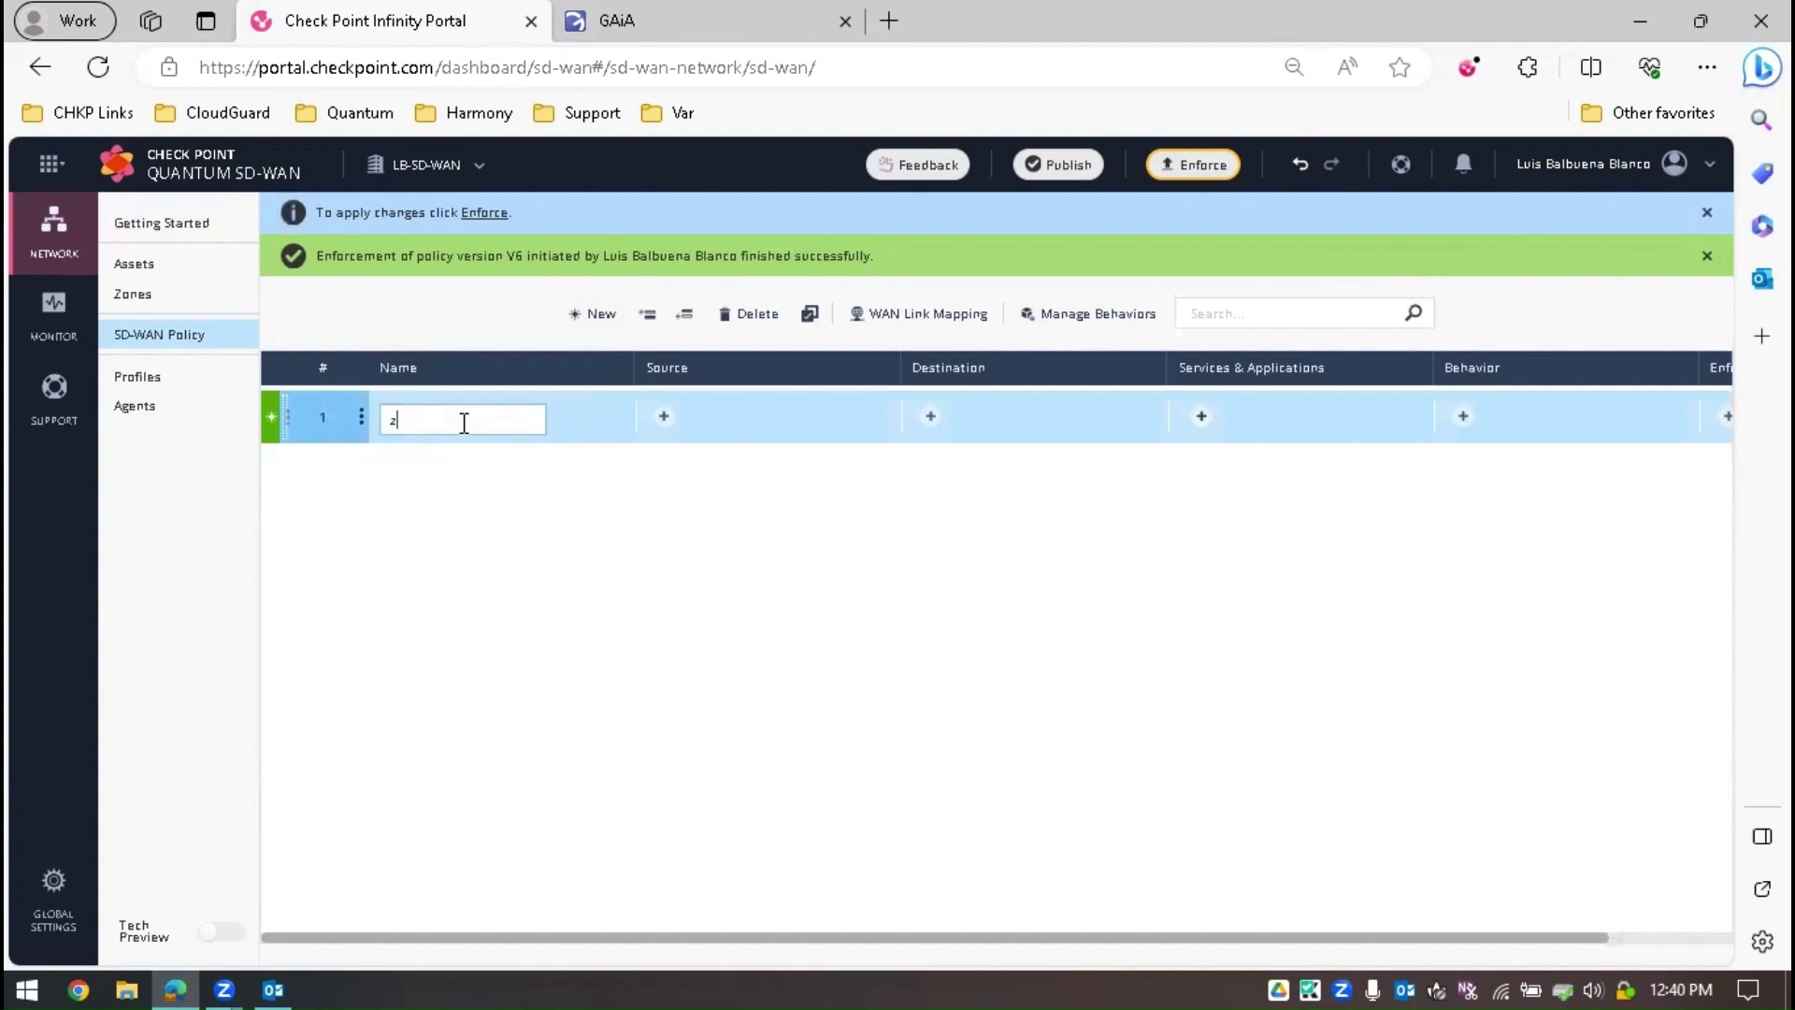
left_click(668, 423)
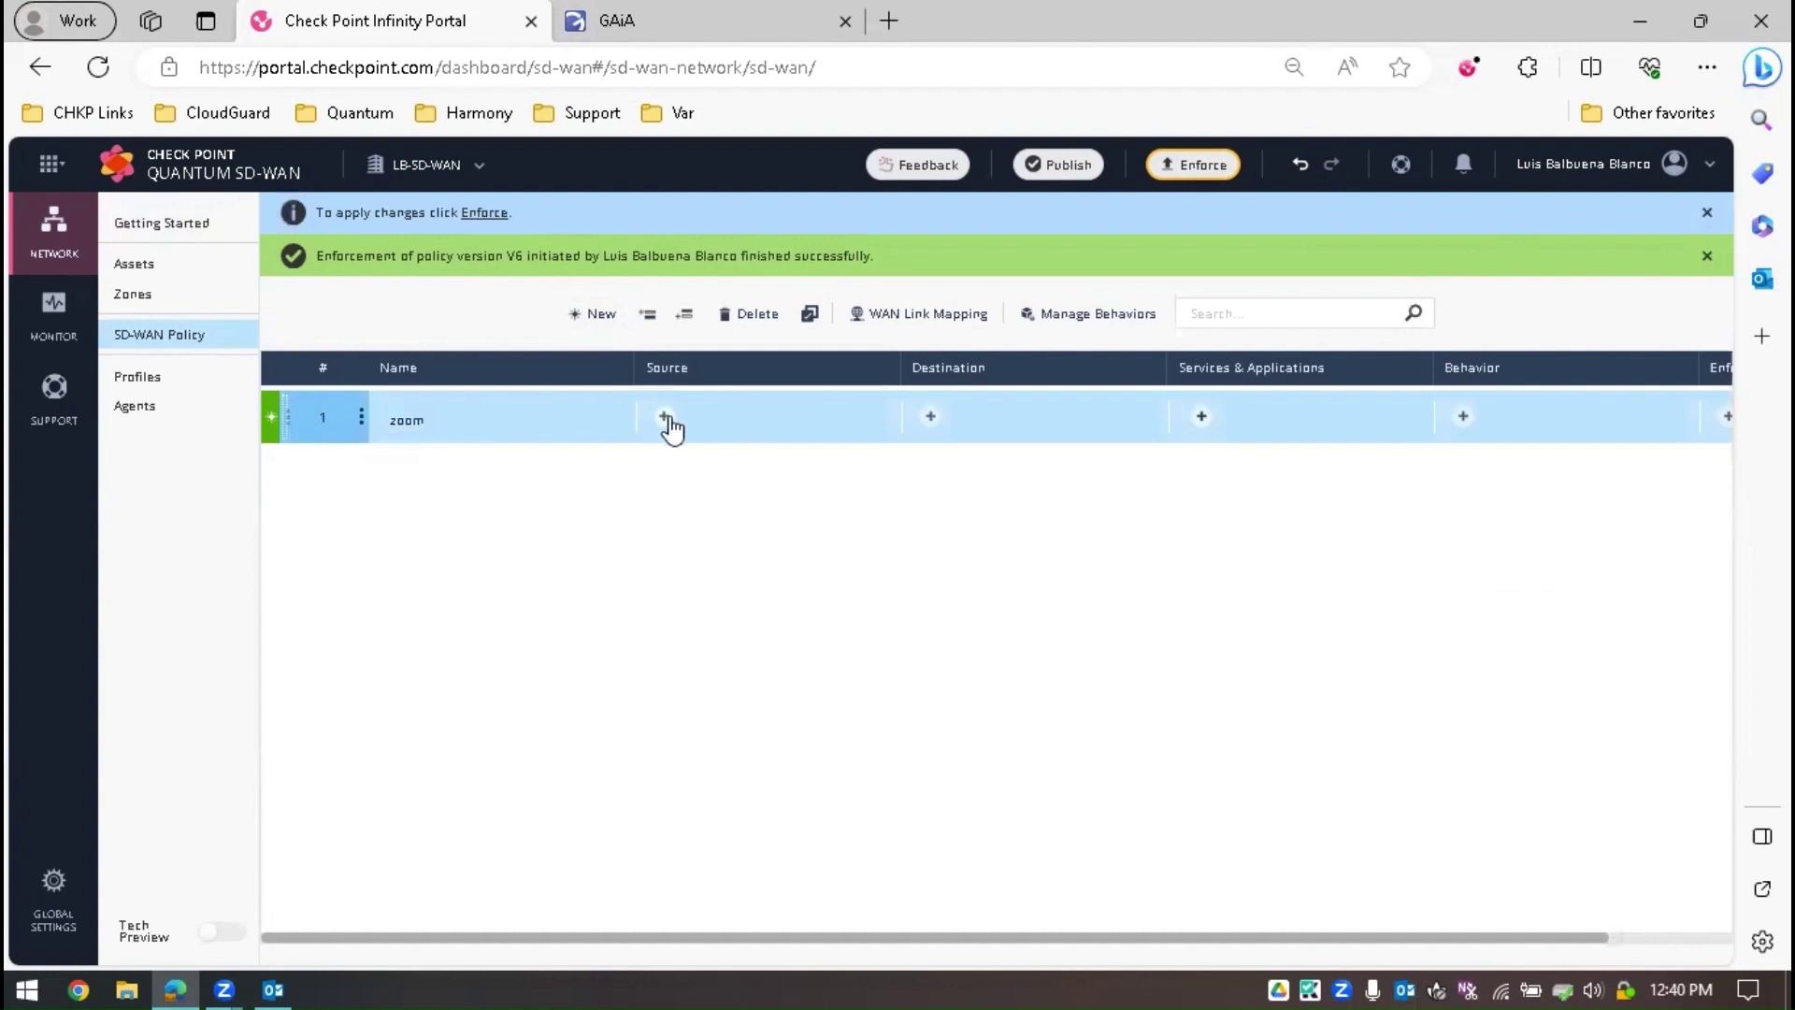
left_click(664, 416)
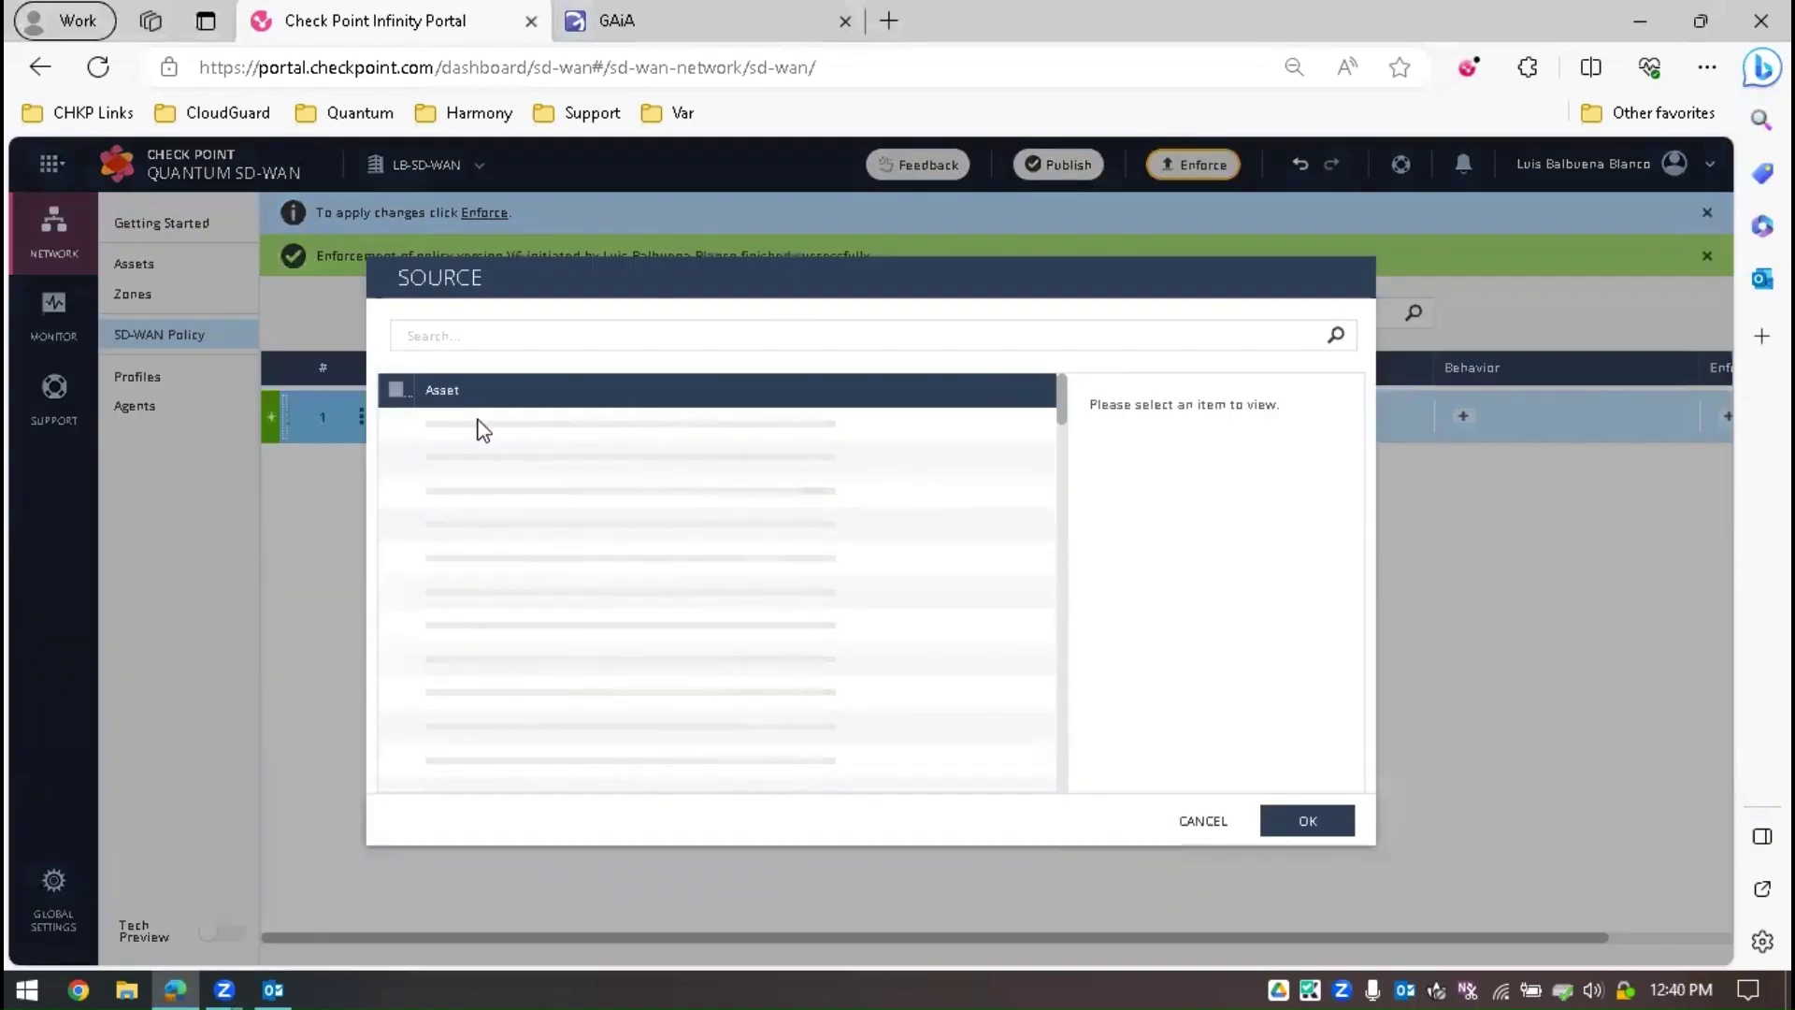
left_click(397, 425)
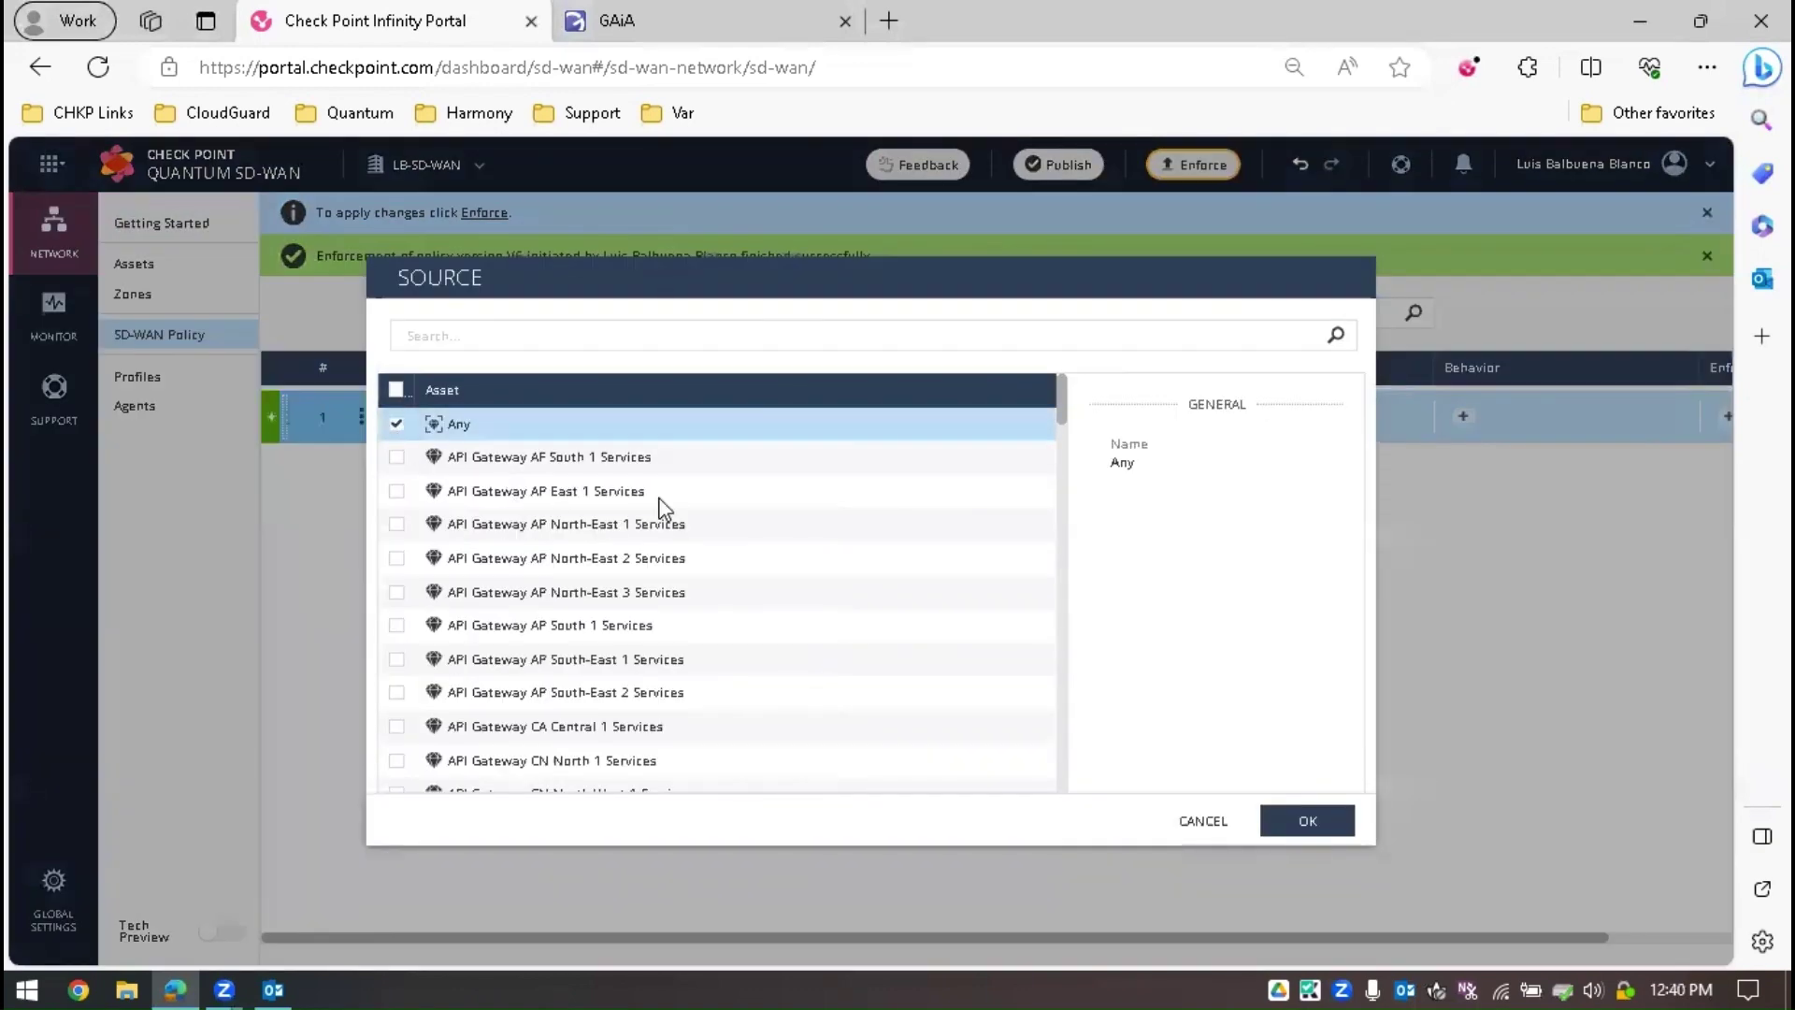
left_click(1312, 823)
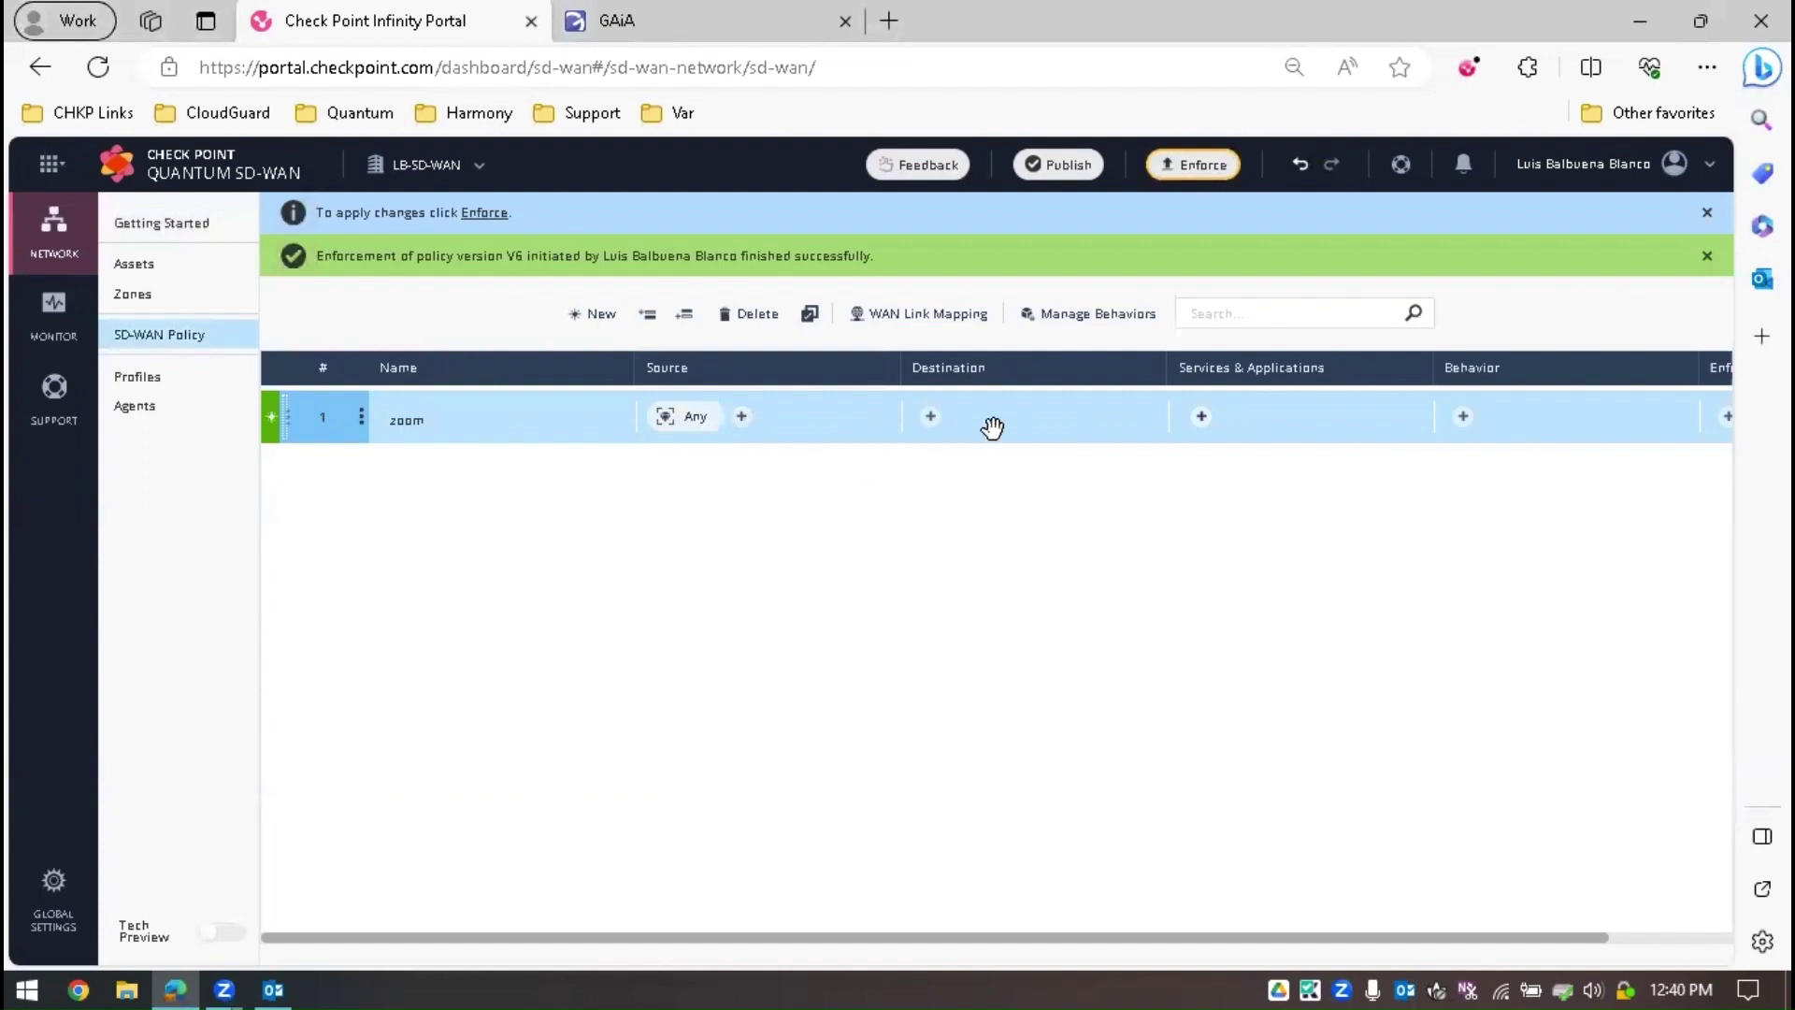
- Set the zoom rule's destination to All_Internet, found by searching 'inter'
left_click(928, 417)
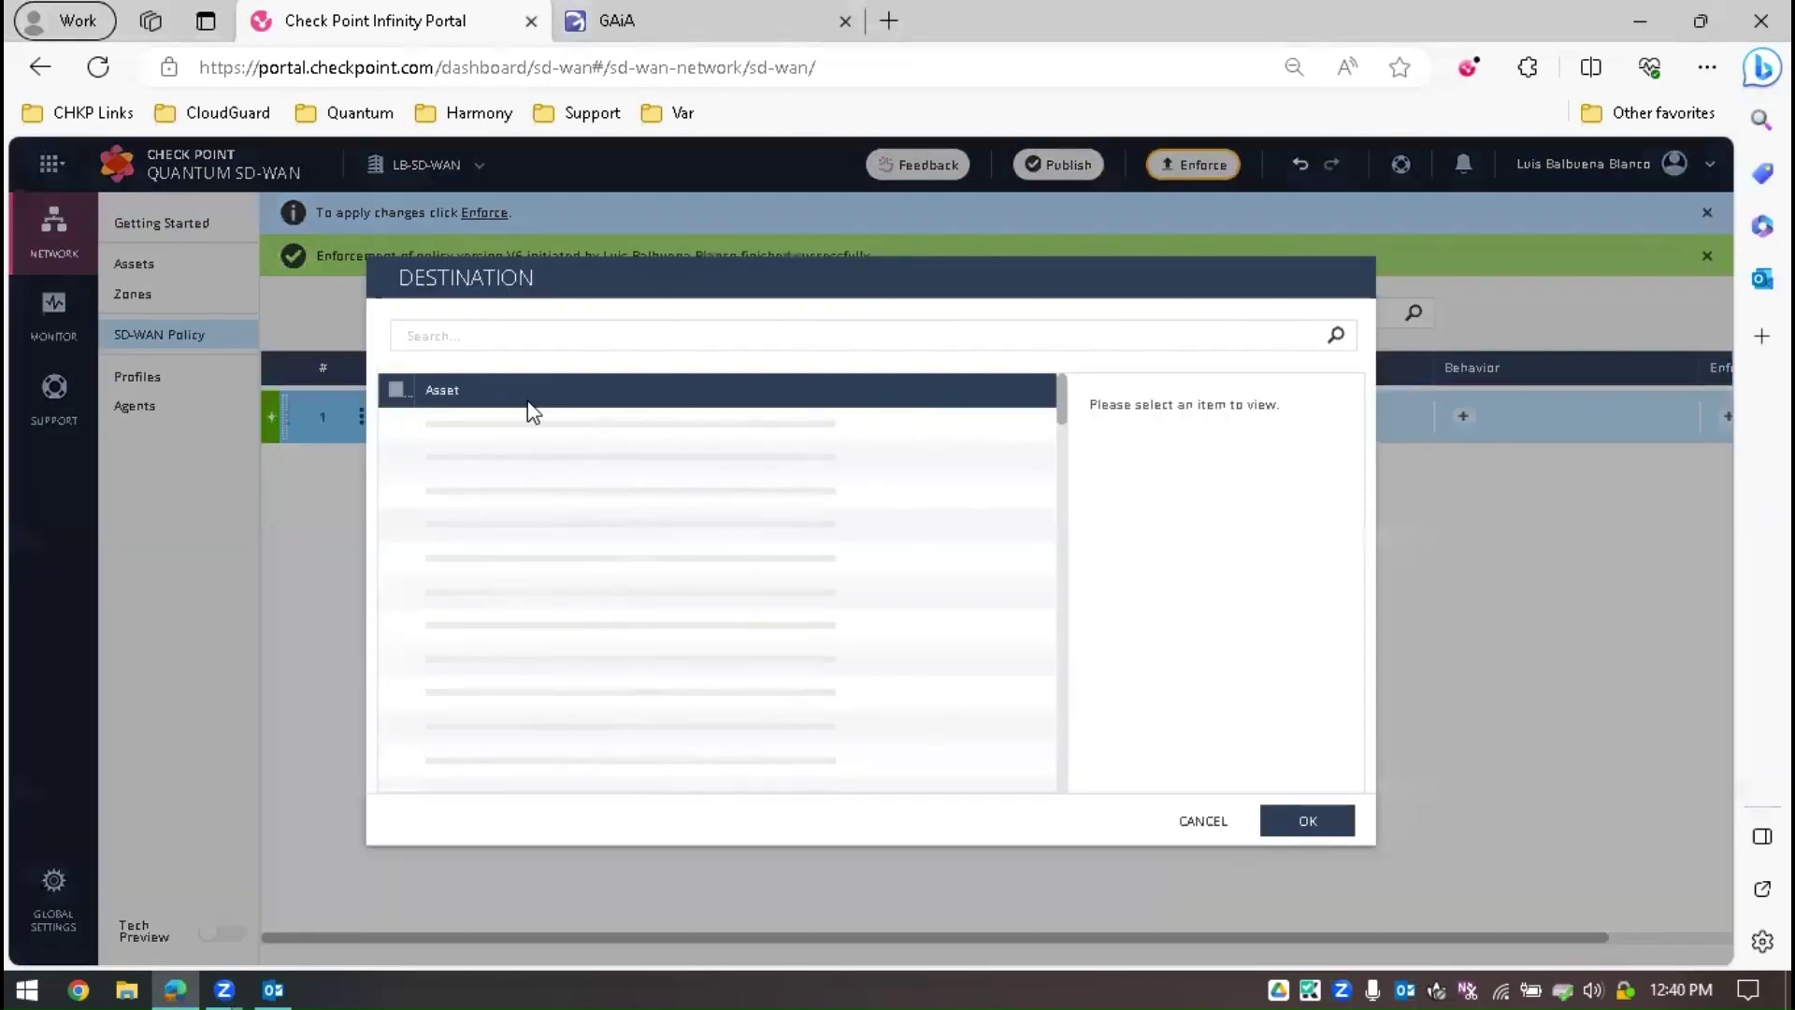
left_click(448, 334)
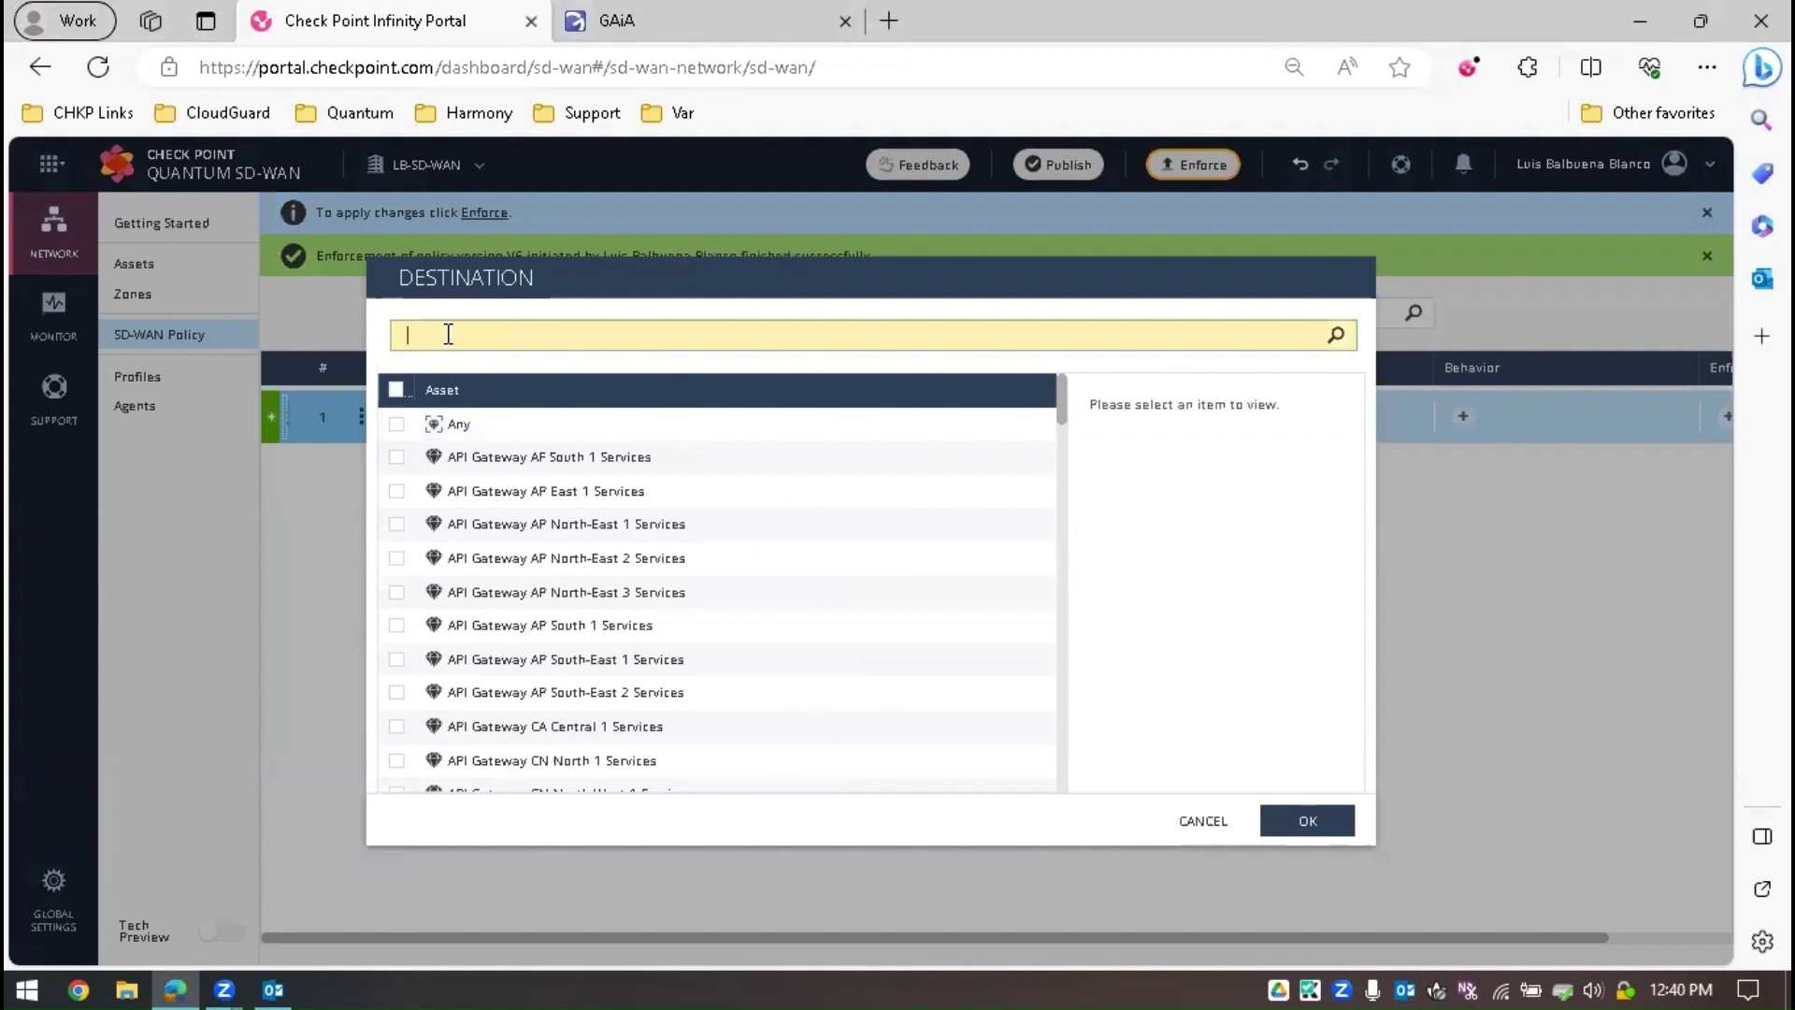
type("zom")
key("BackSpace")
key("BackSpace")
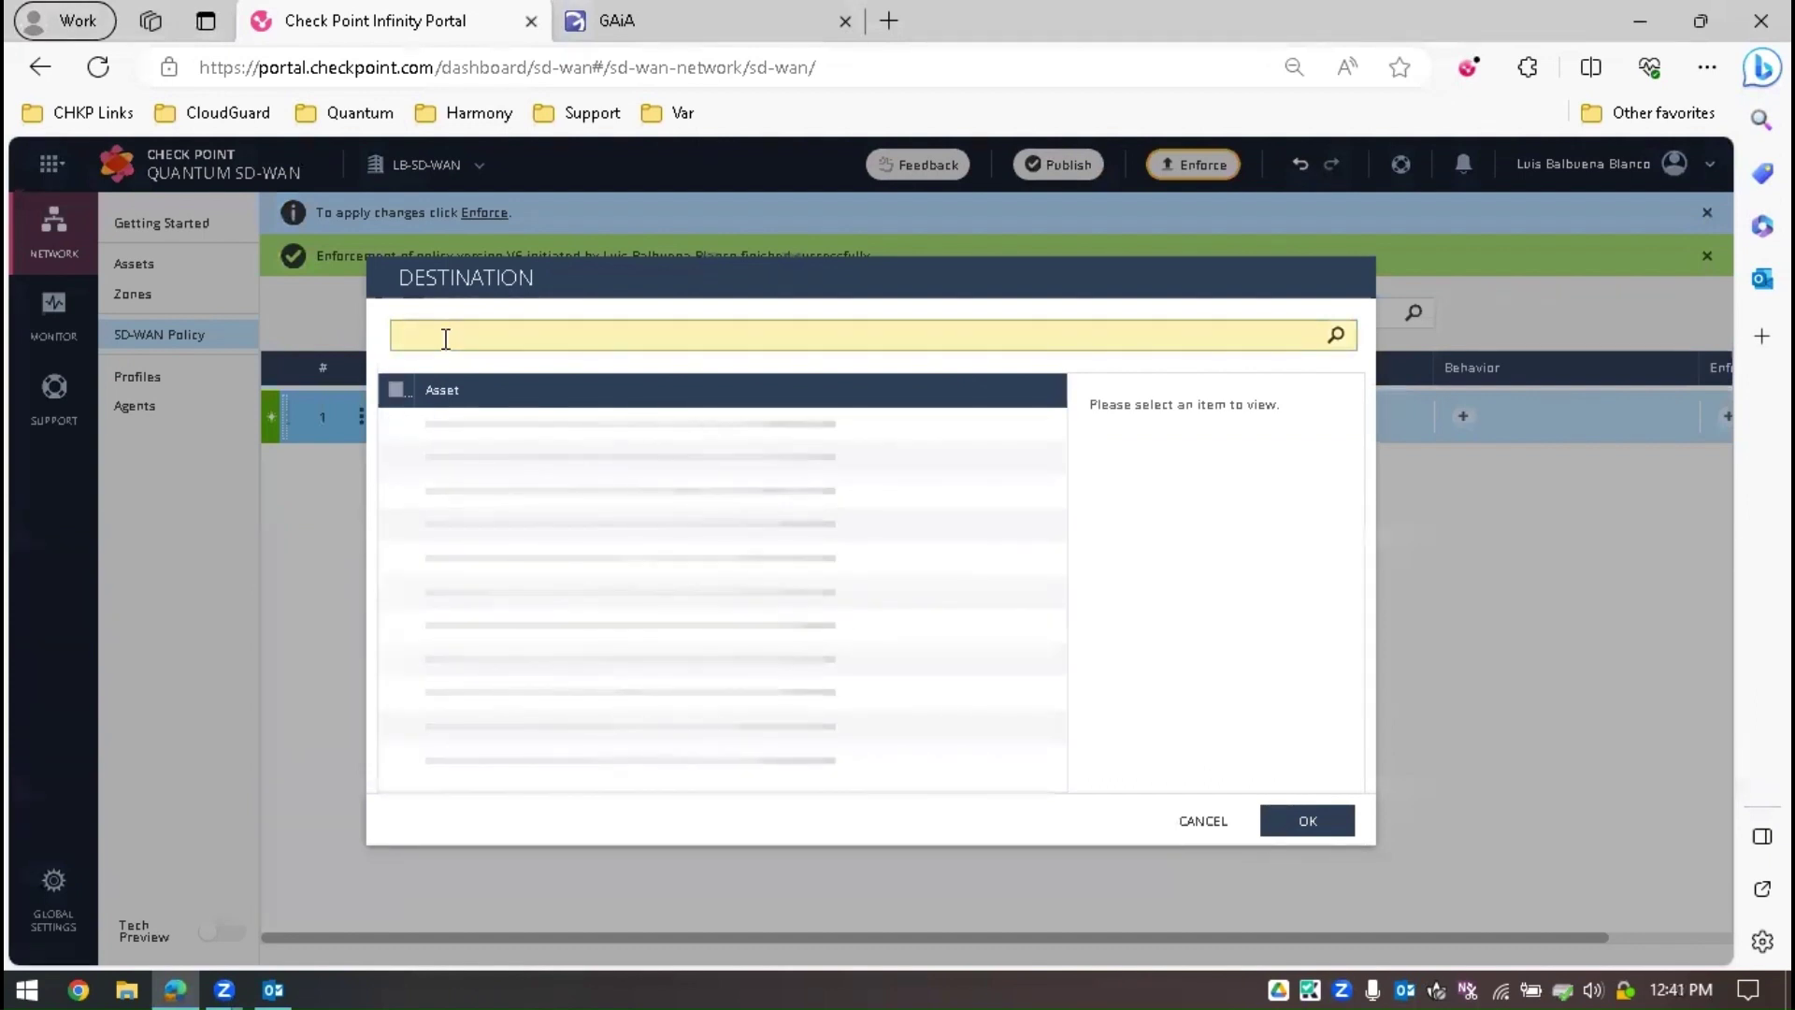
type("inter")
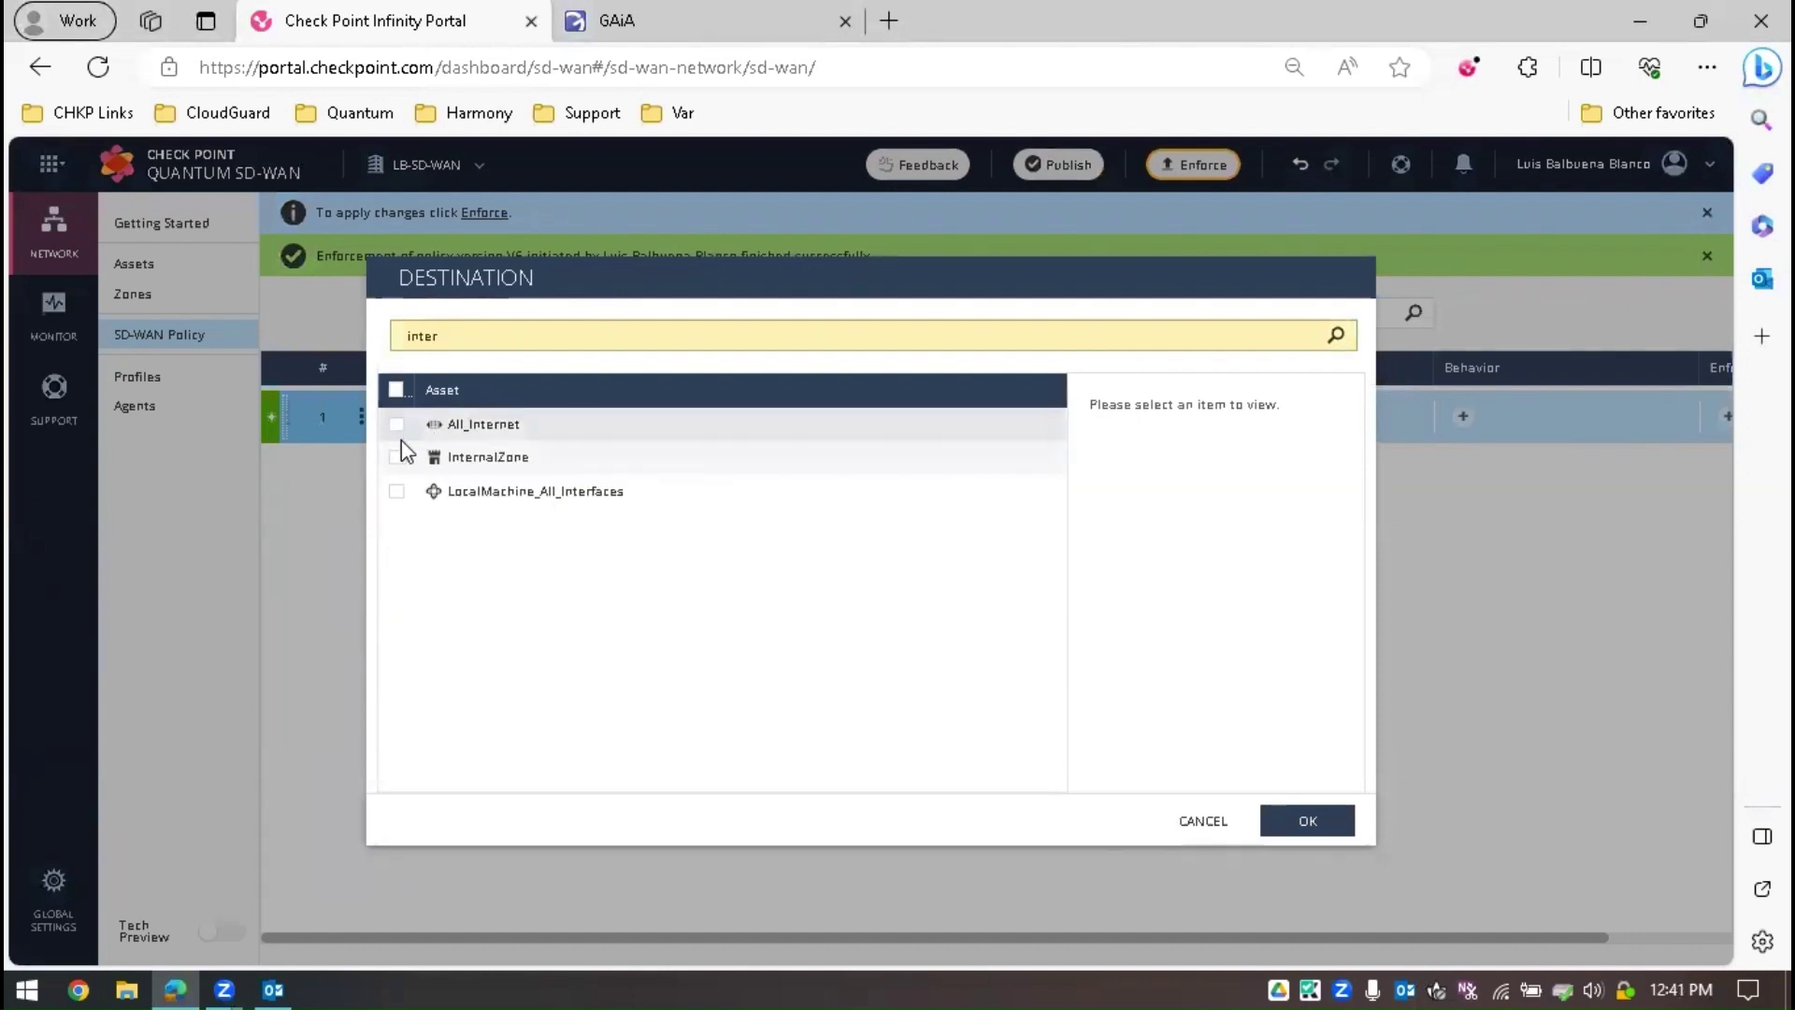
left_click(397, 425)
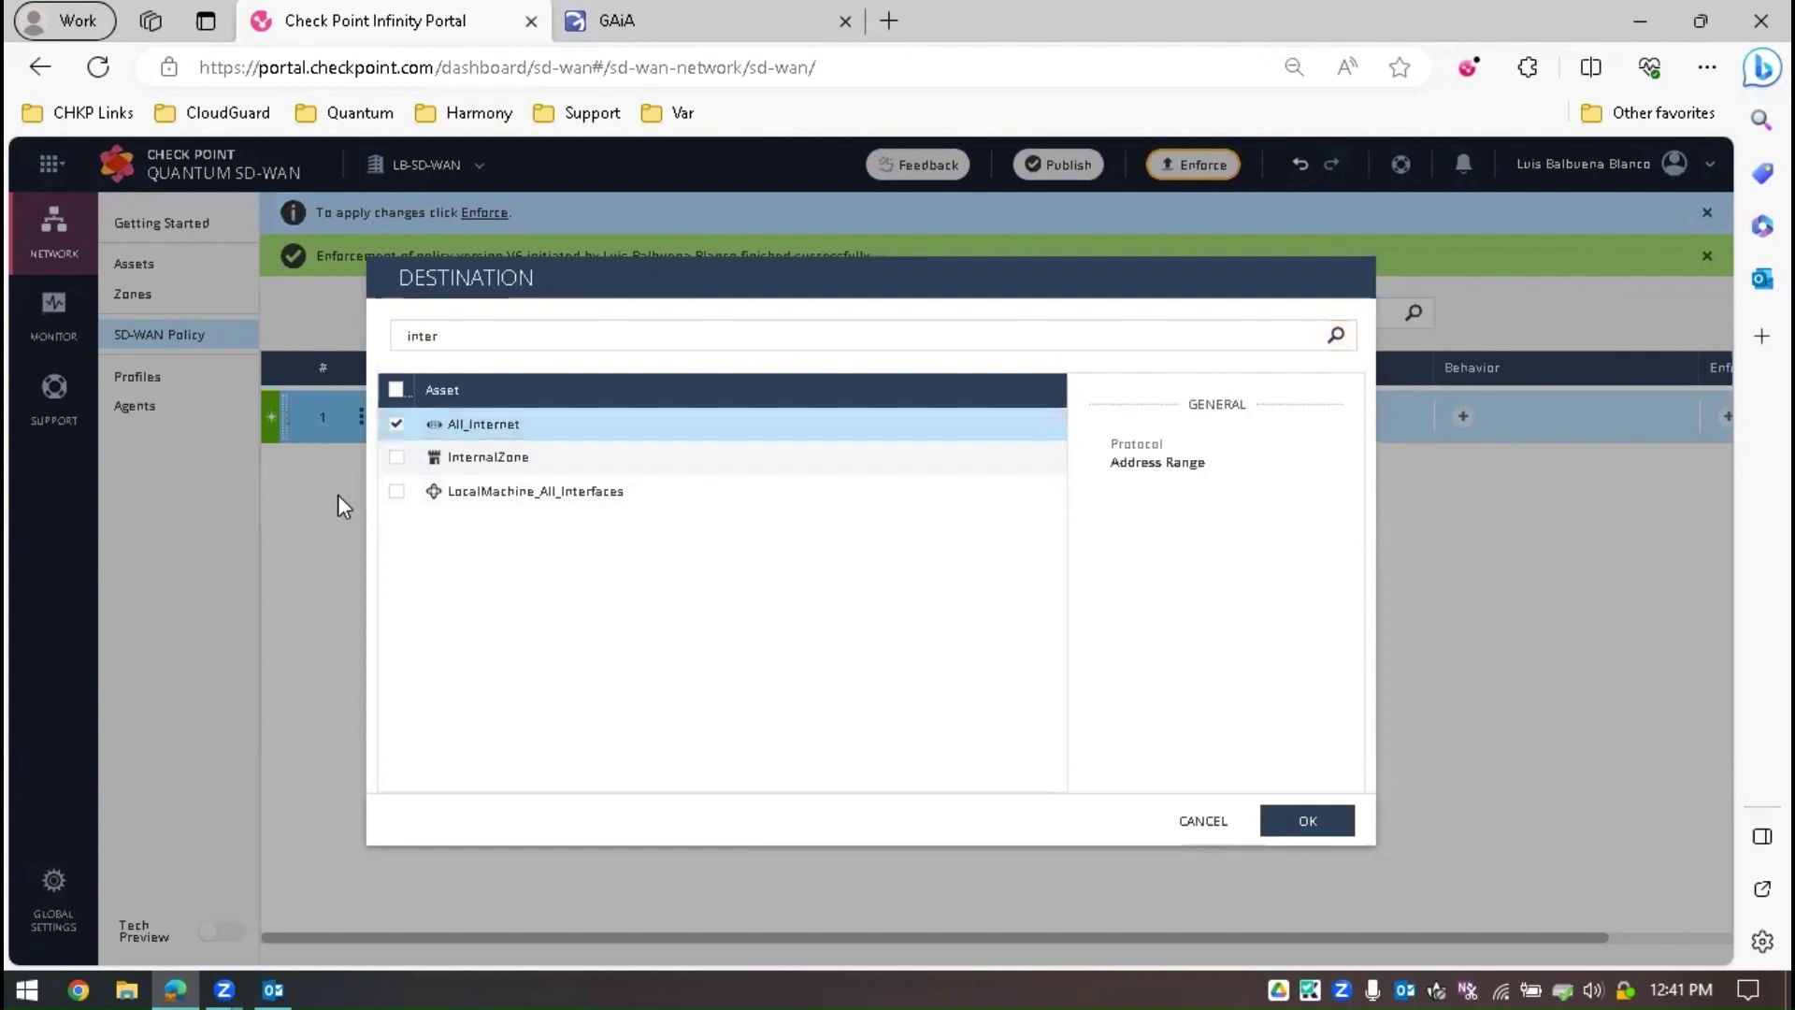
left_click(1318, 830)
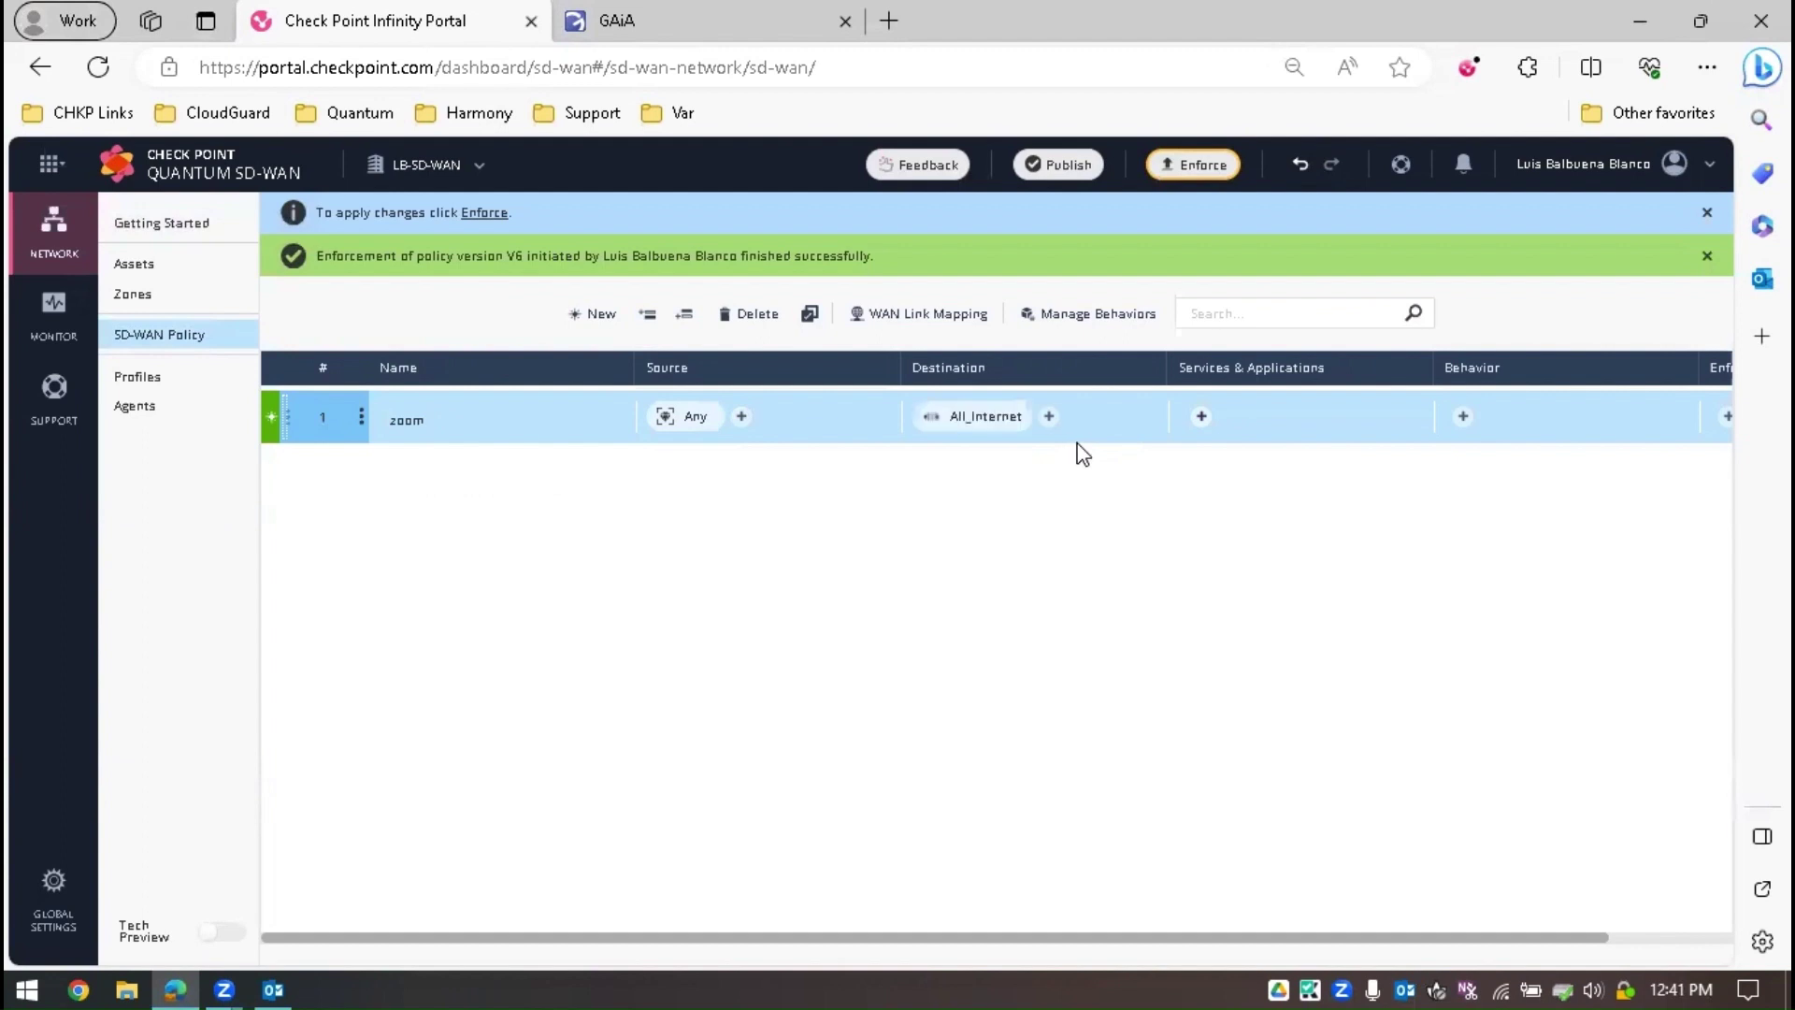
- Add the Zoom application as the rule's service
left_click(1202, 417)
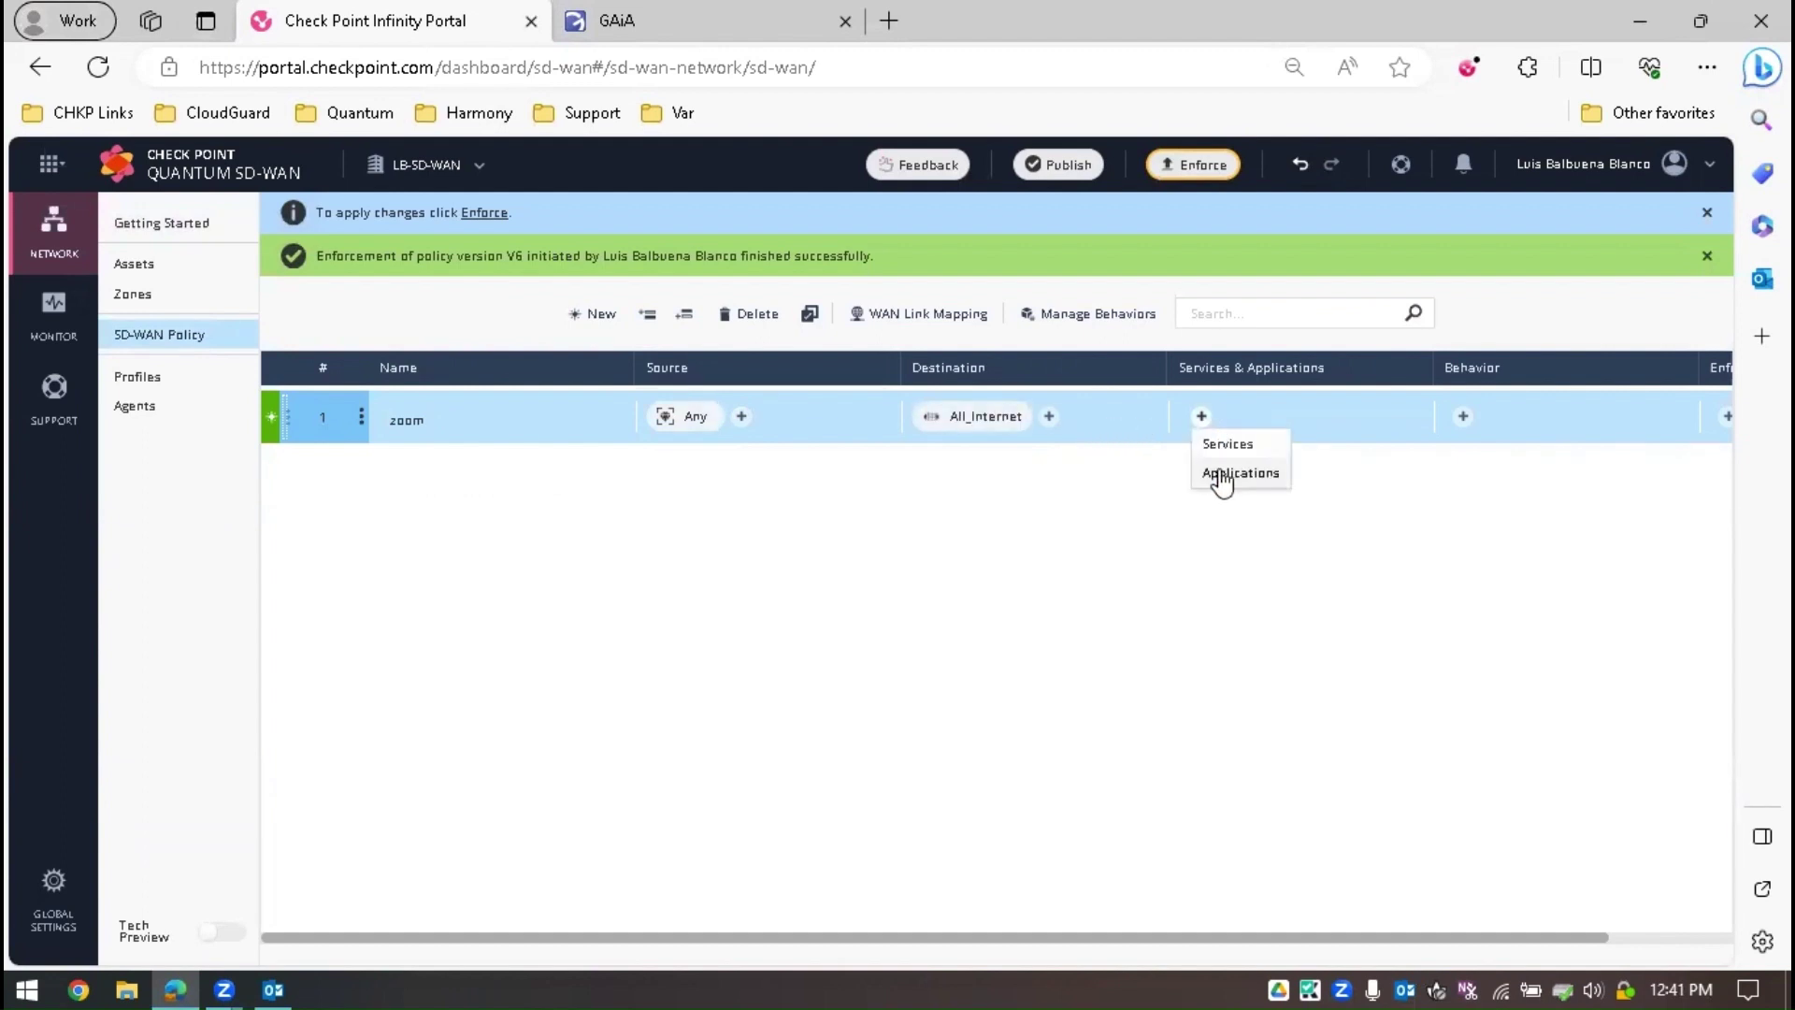
left_click(1225, 477)
left_click(473, 334)
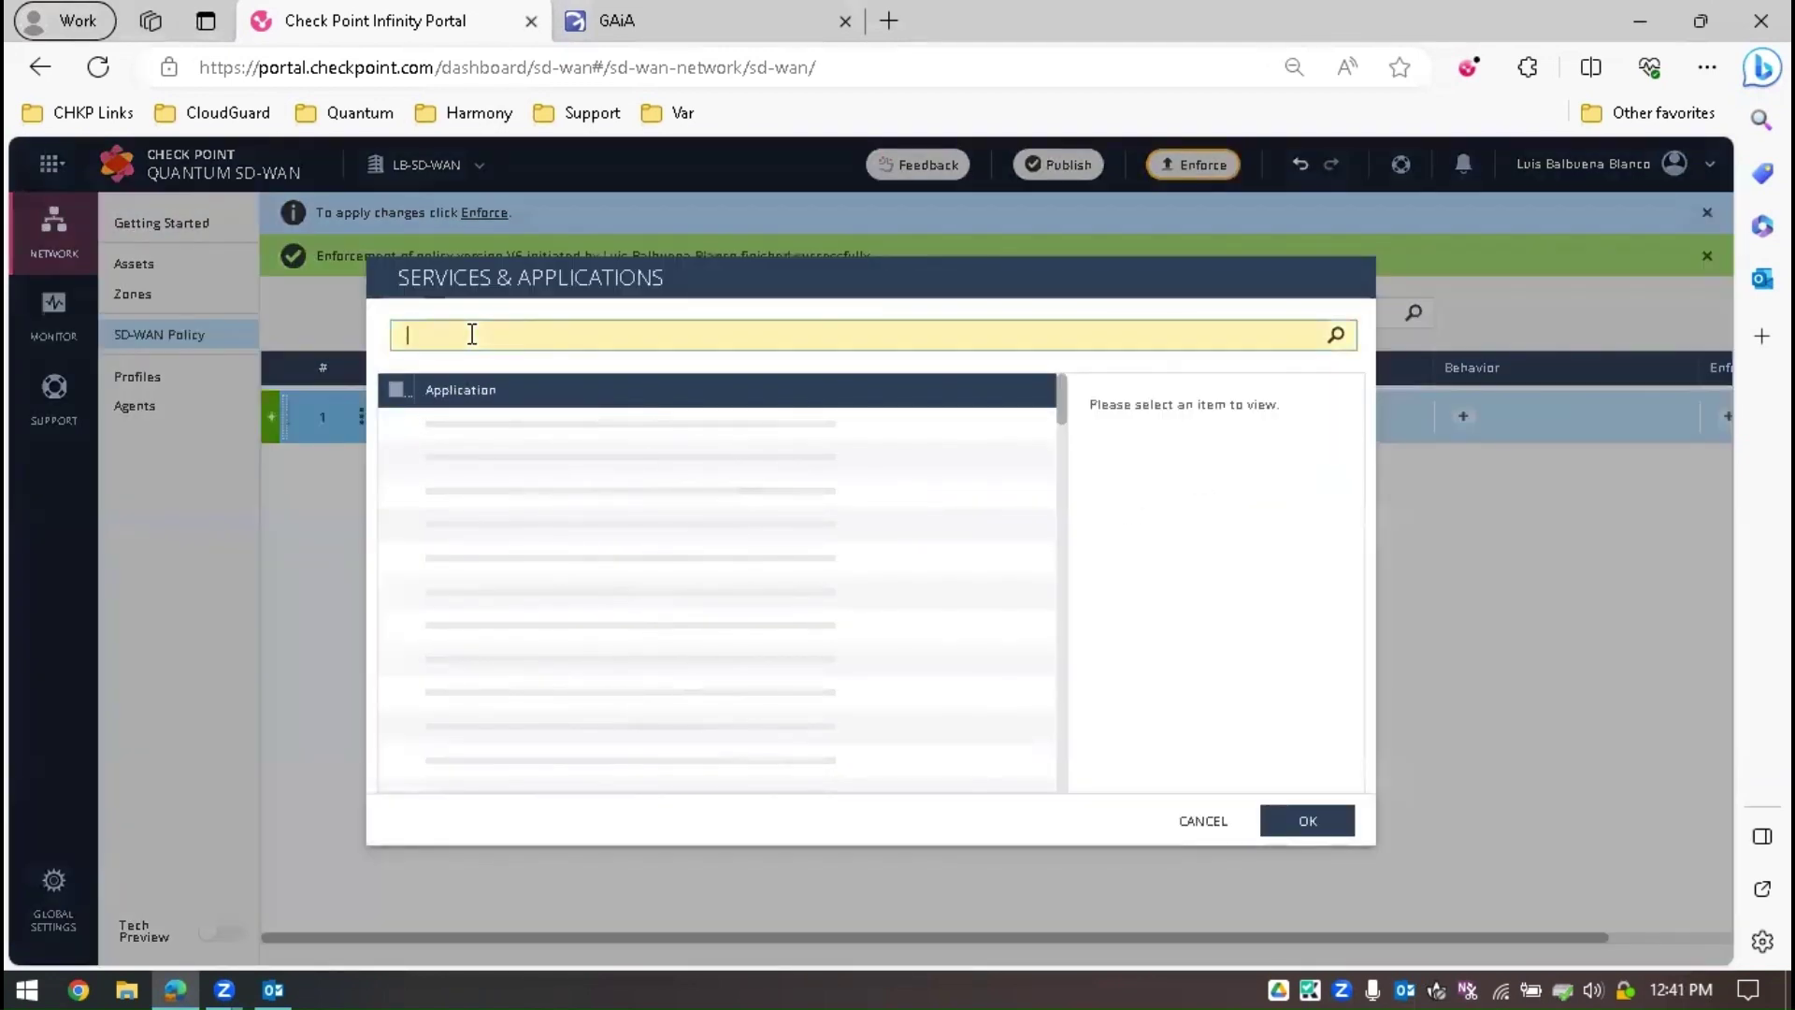
type("zoom")
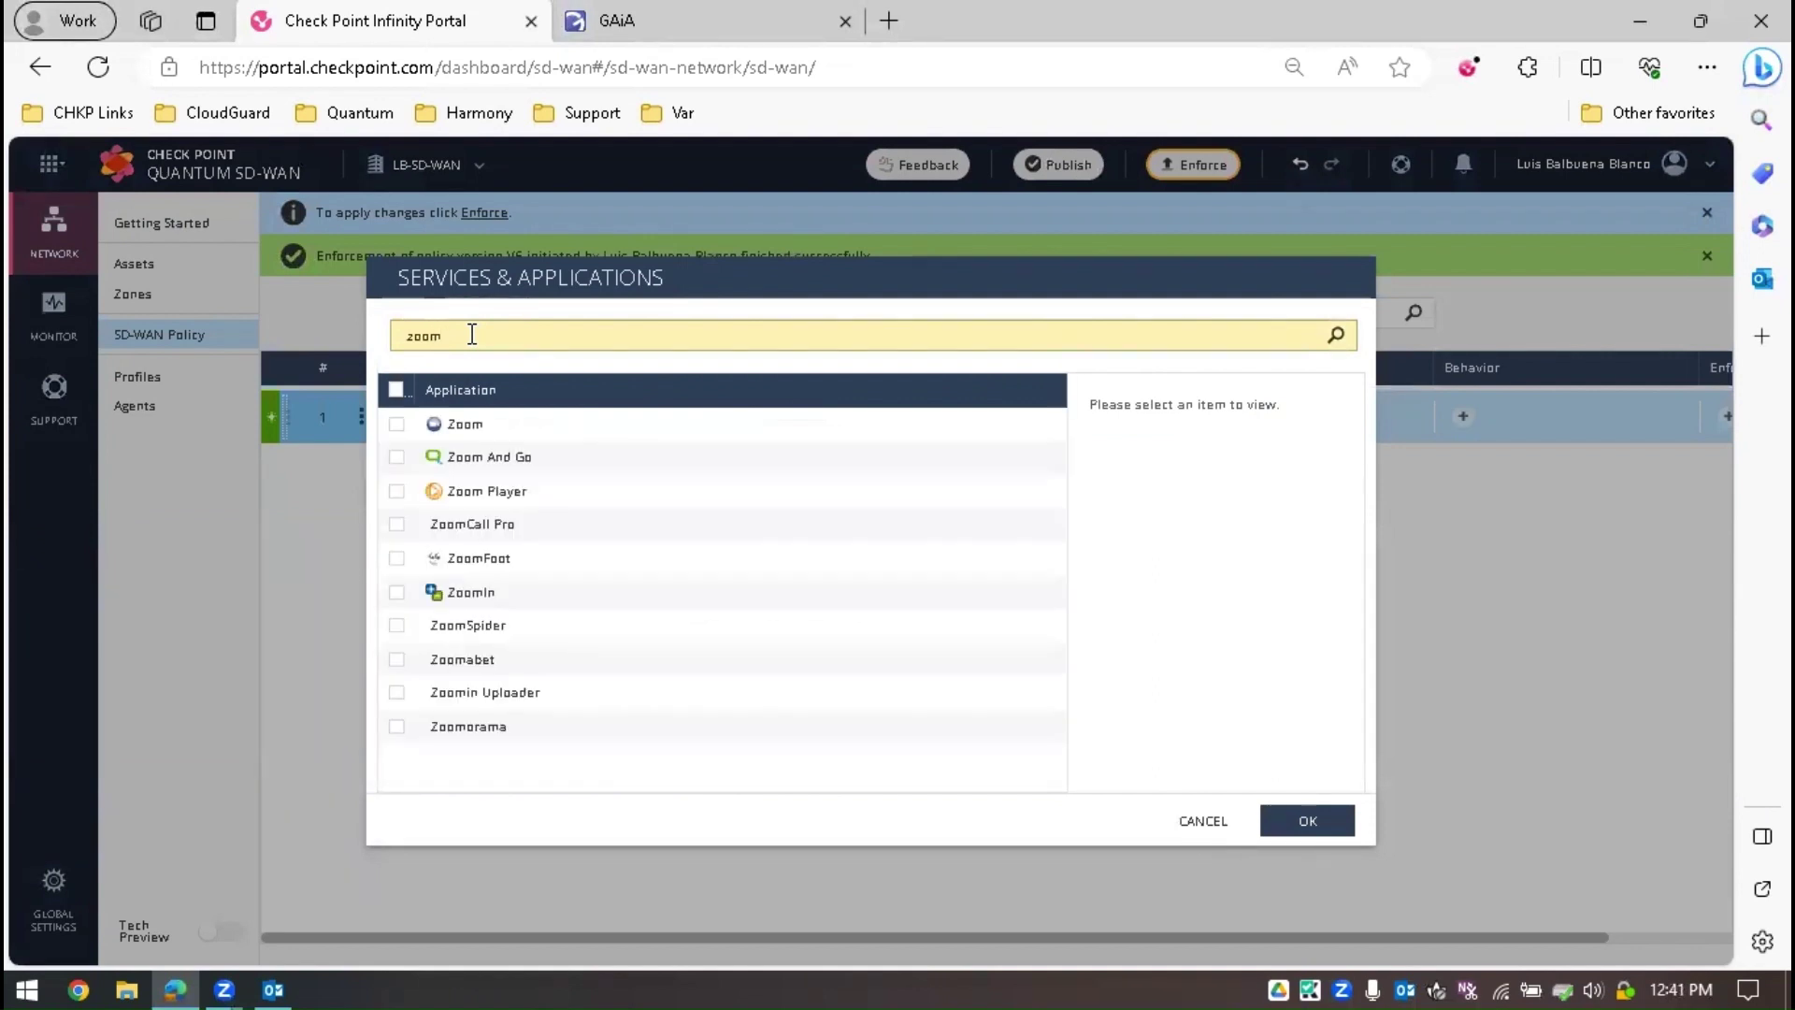
left_click(395, 425)
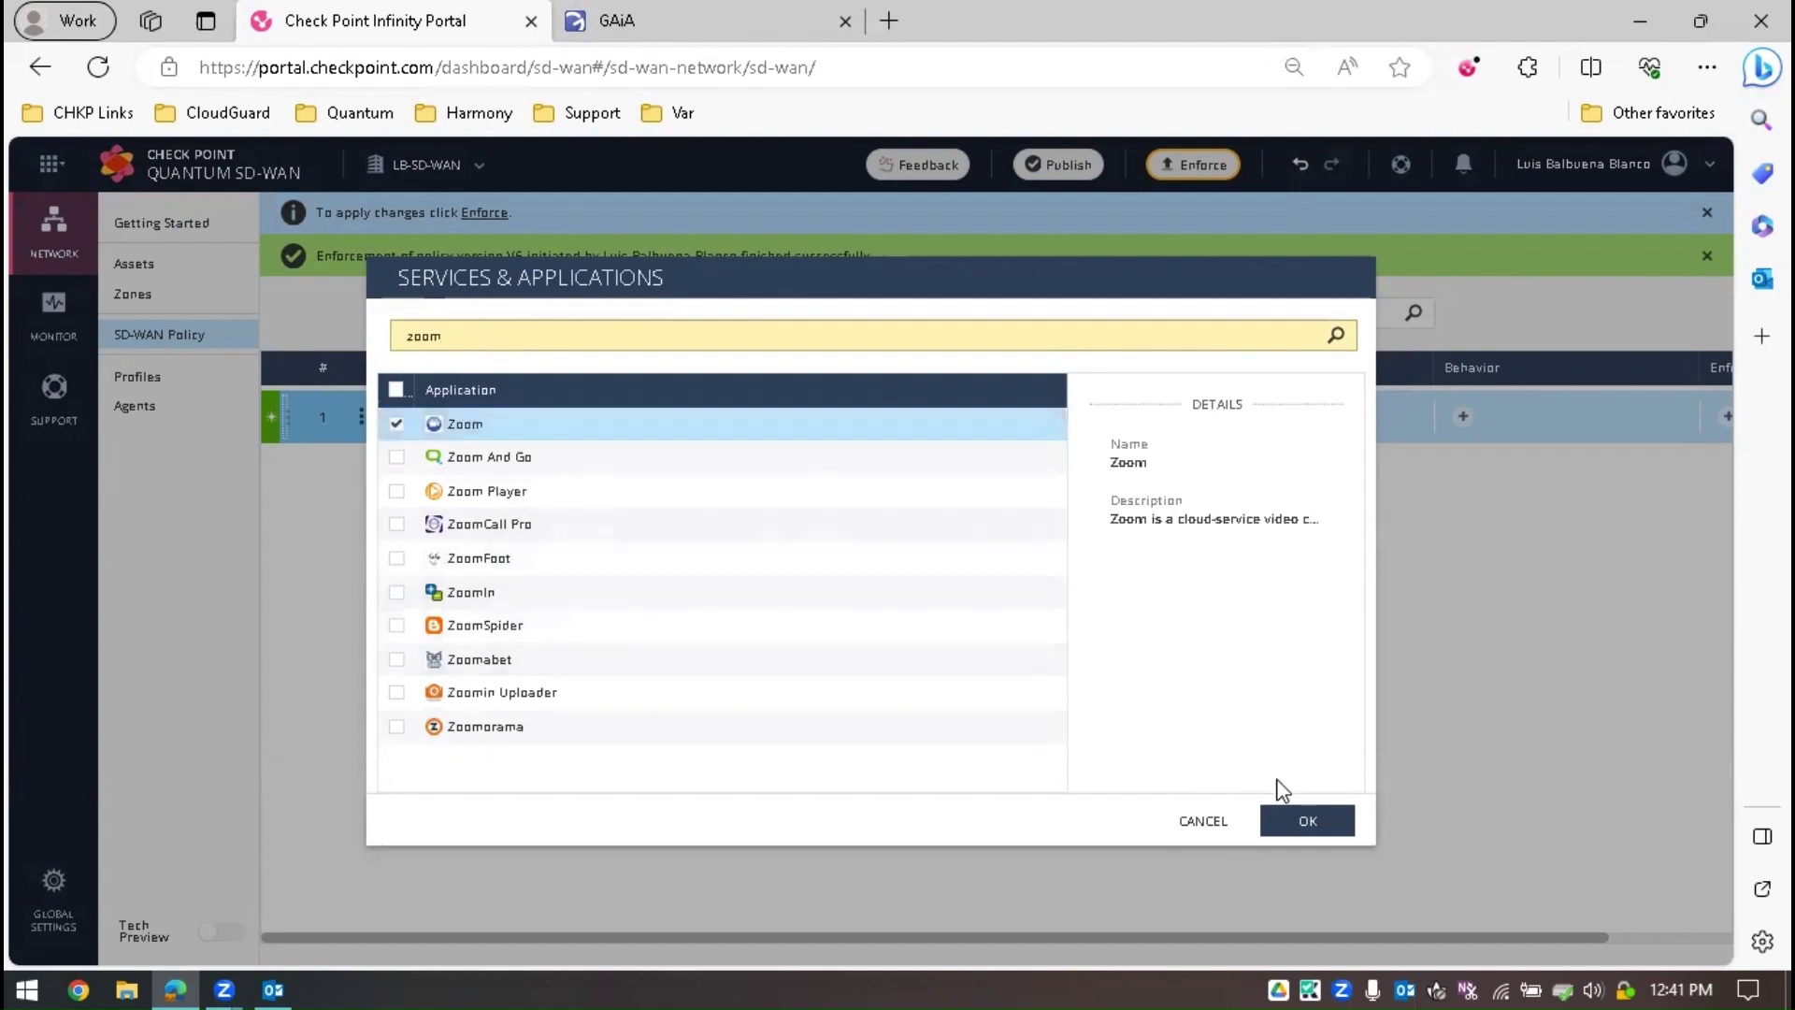
left_click(1309, 821)
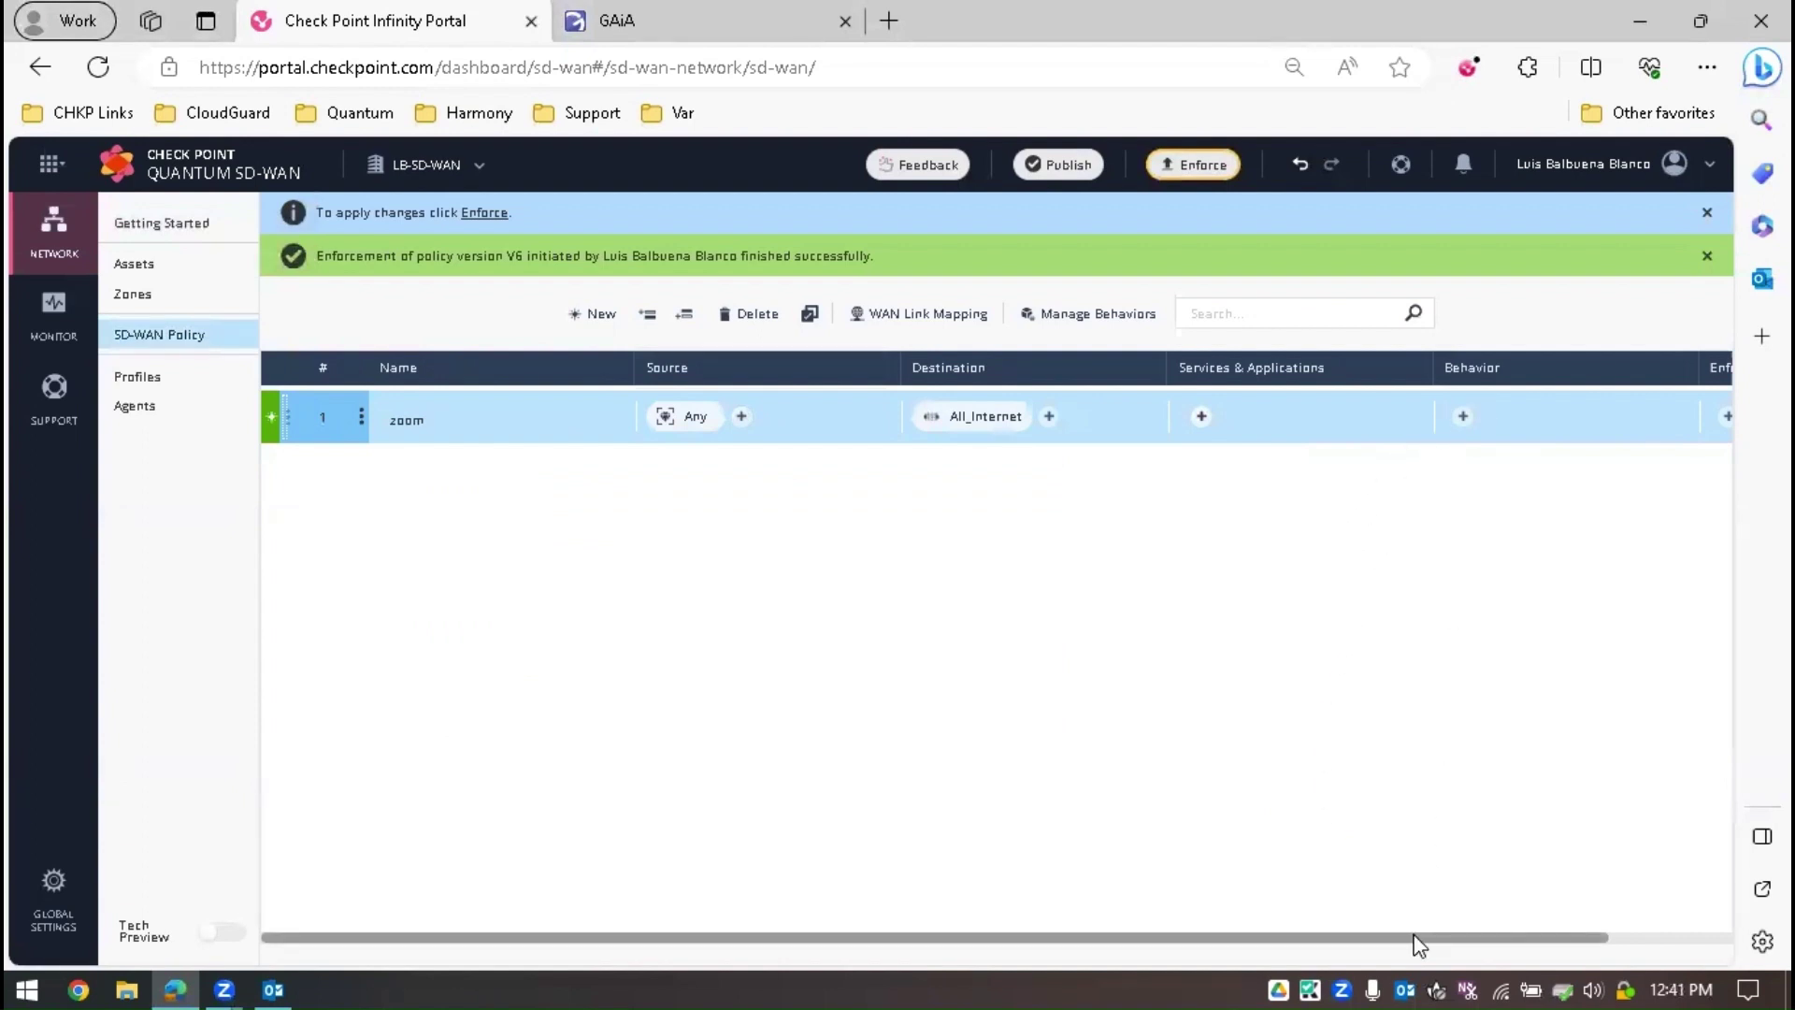
left_click_drag(1415, 938, 1637, 932)
- Assign the zoom steering behavior to the rule
left_click(1328, 418)
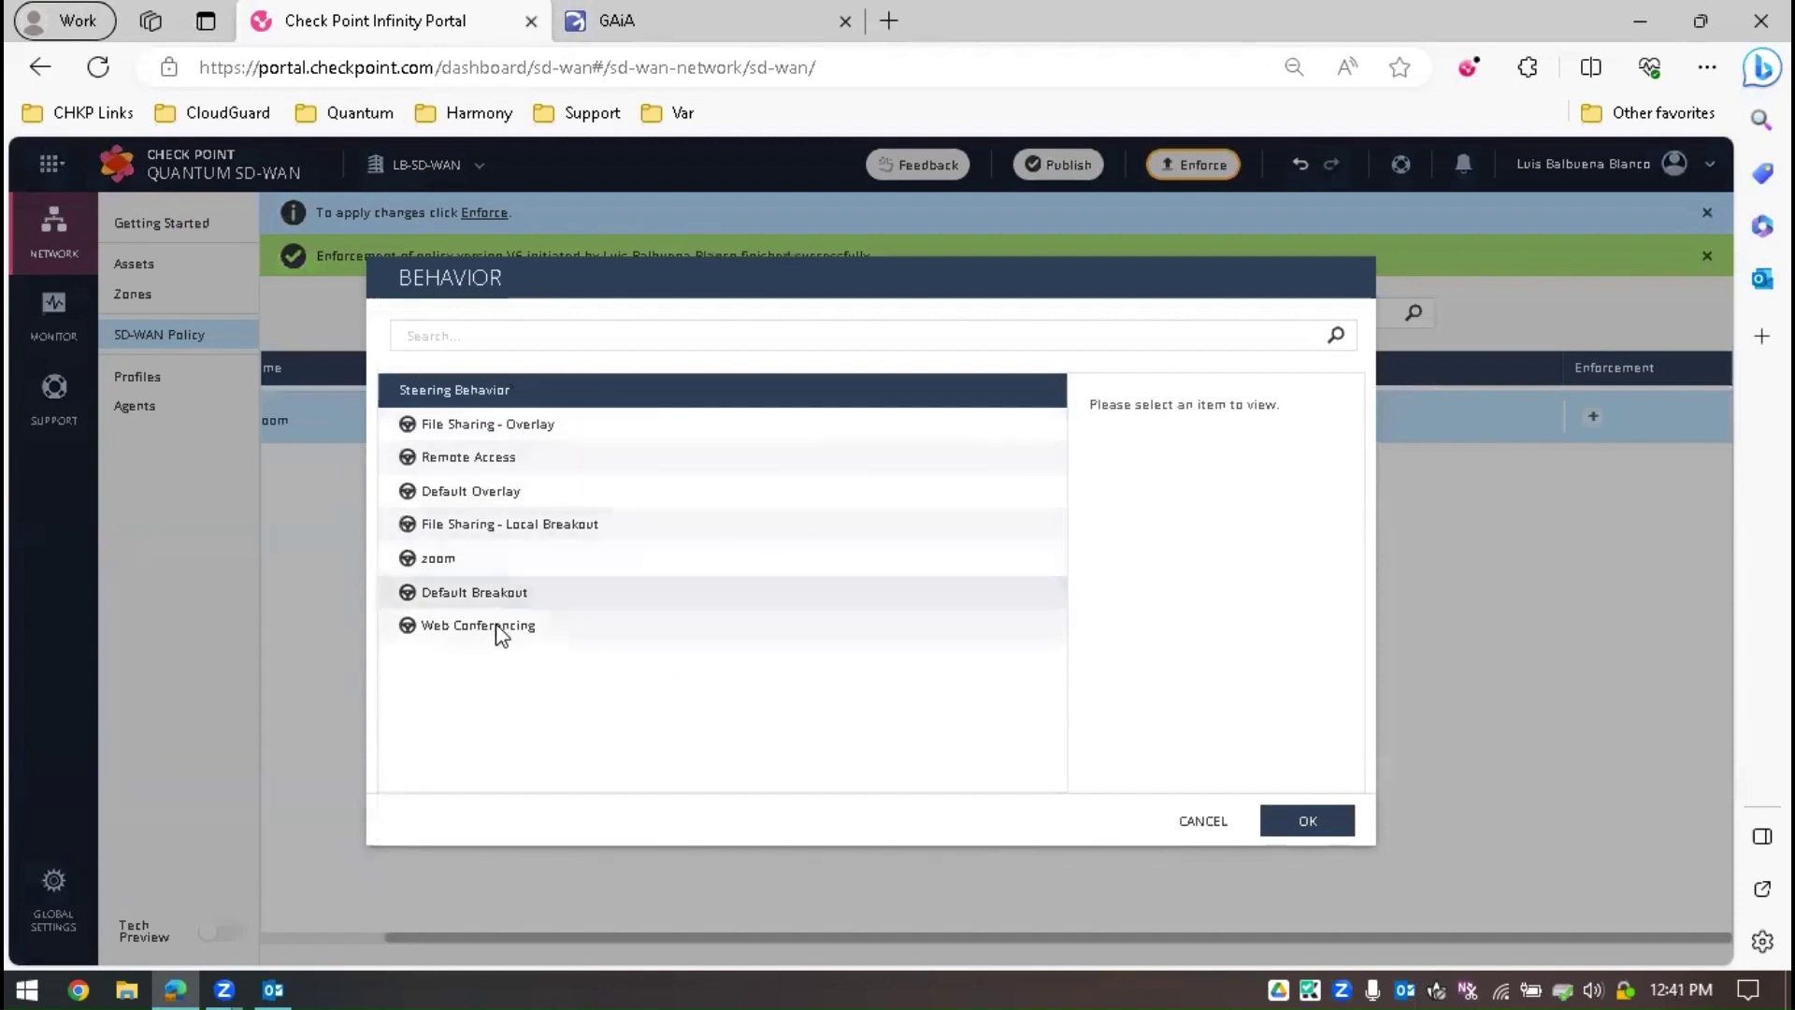
left_click(434, 564)
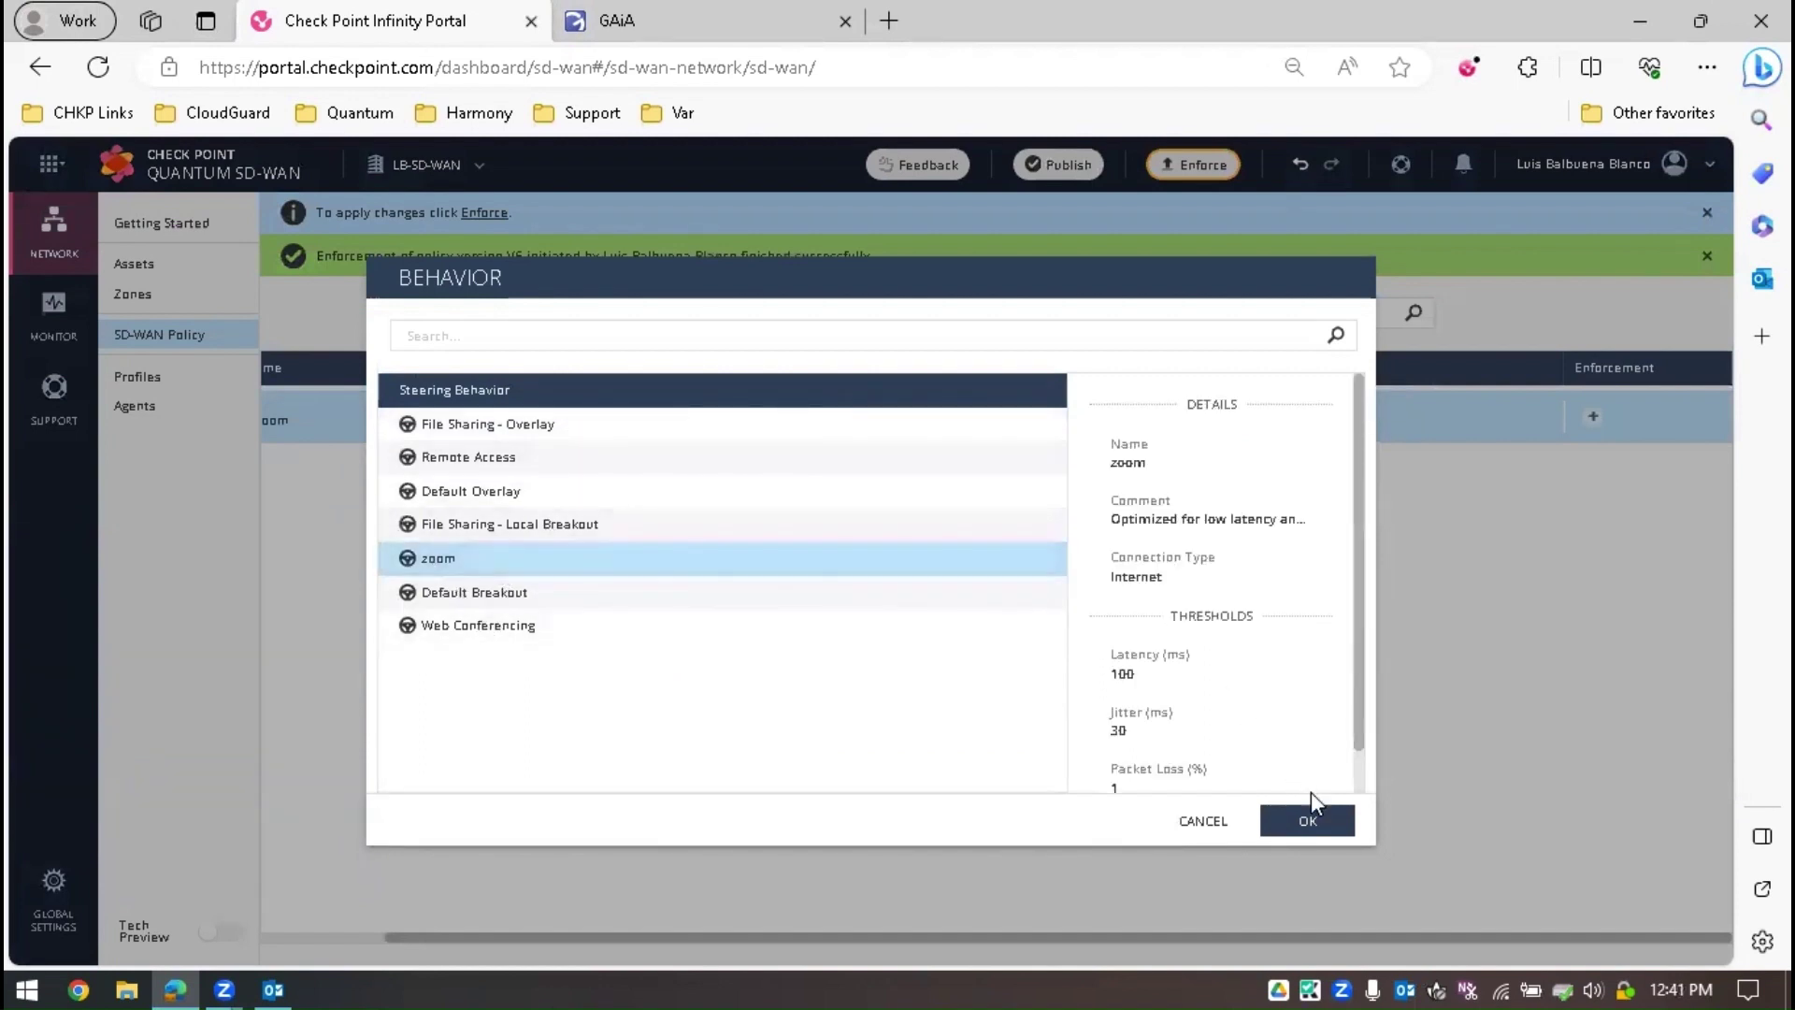
scroll(1272, 748, "down", 1)
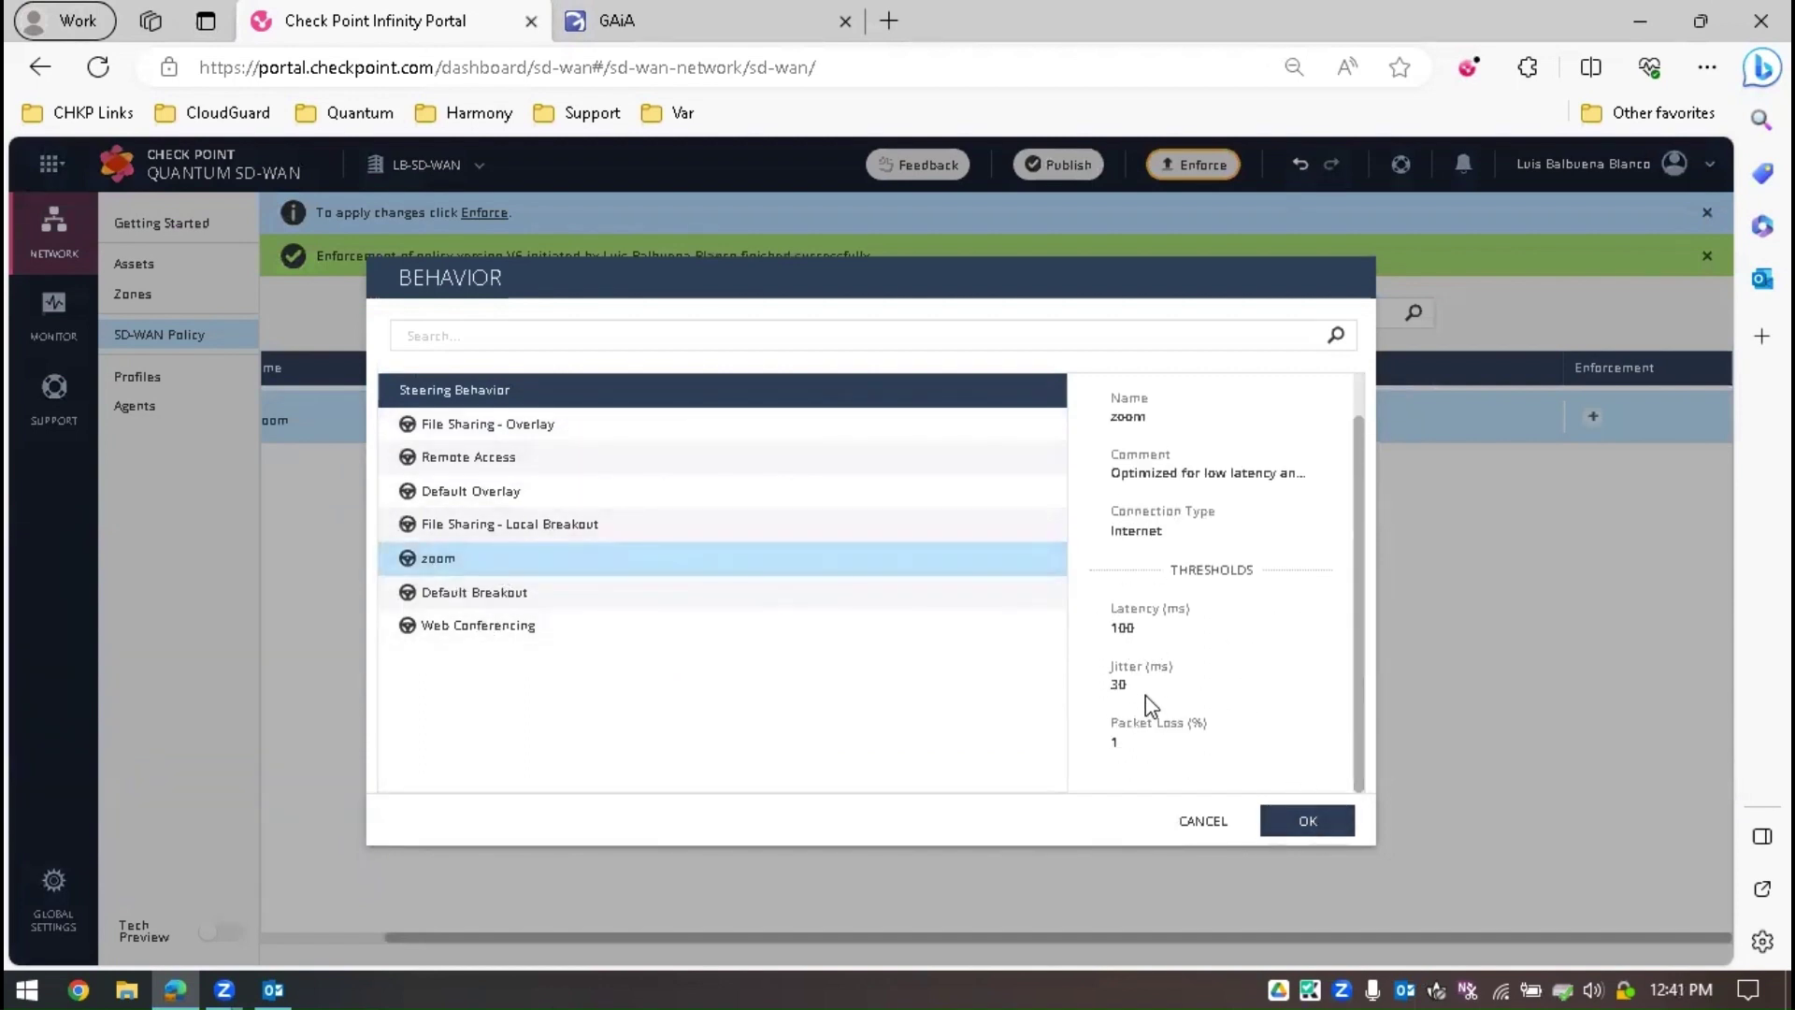
left_click(1307, 820)
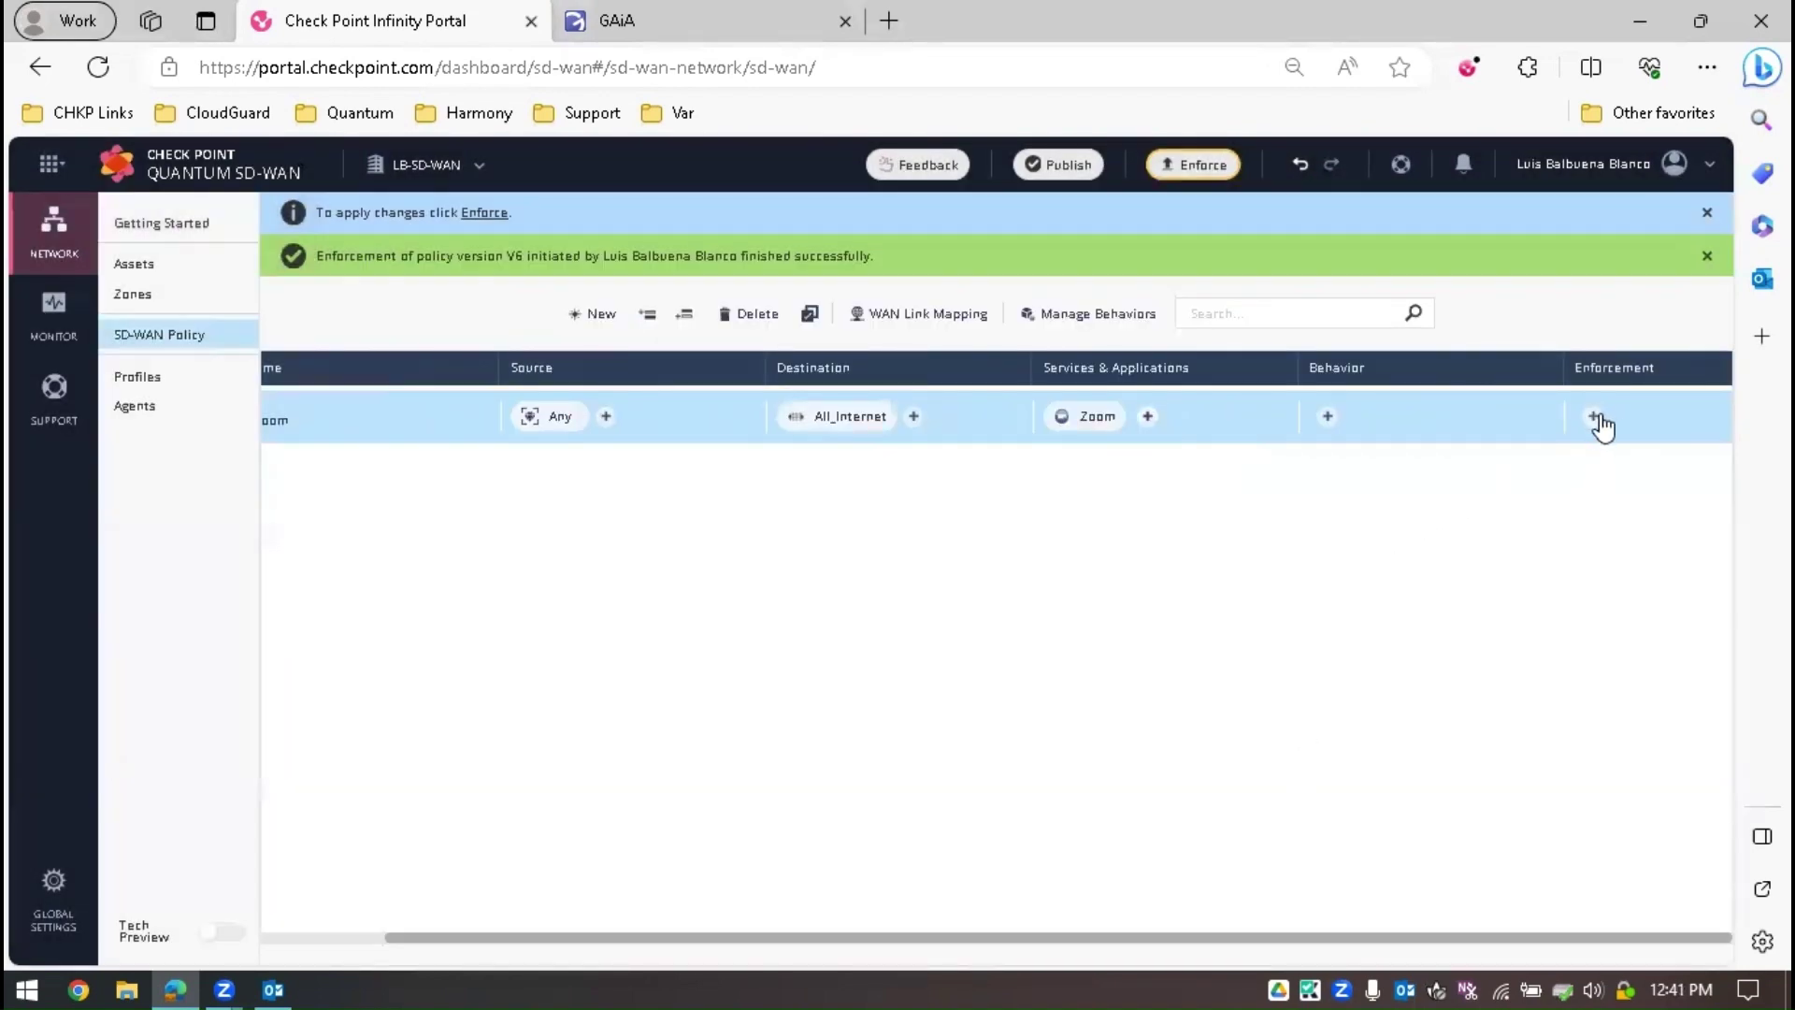
- Enforce the zoom rule on the SD-WAN 3200 Profile
left_click(1595, 417)
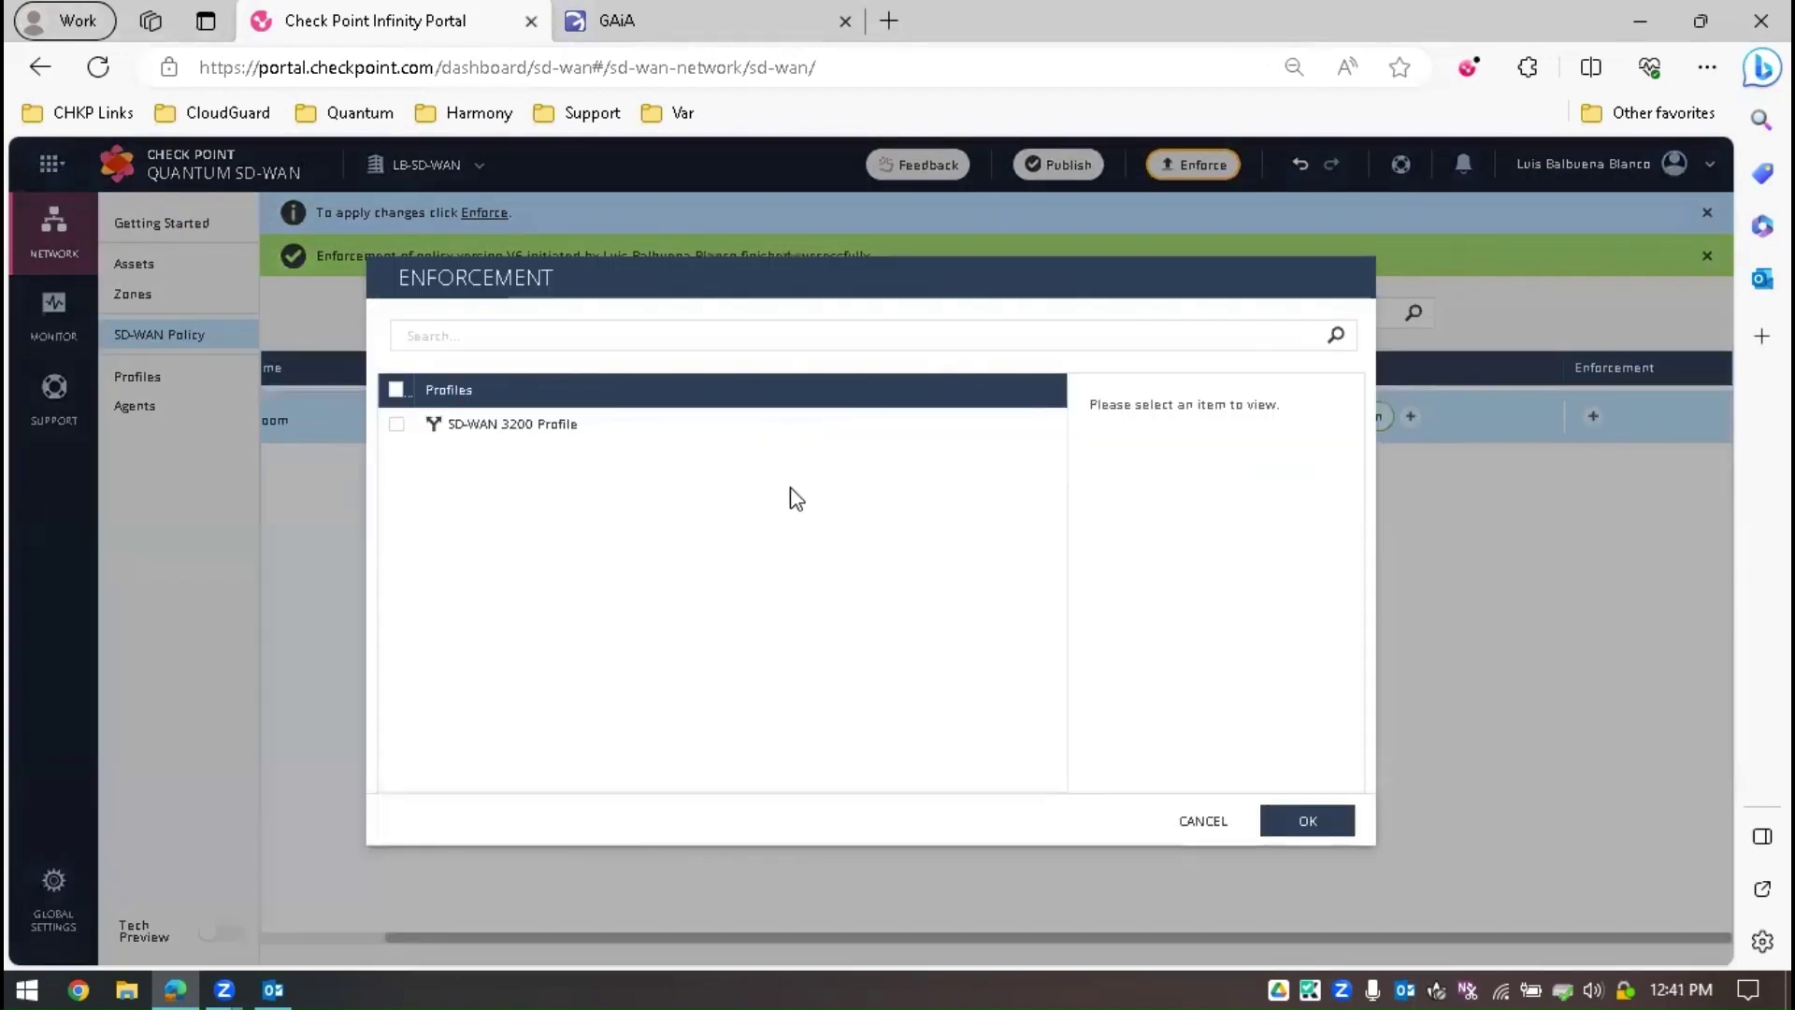
left_click(396, 425)
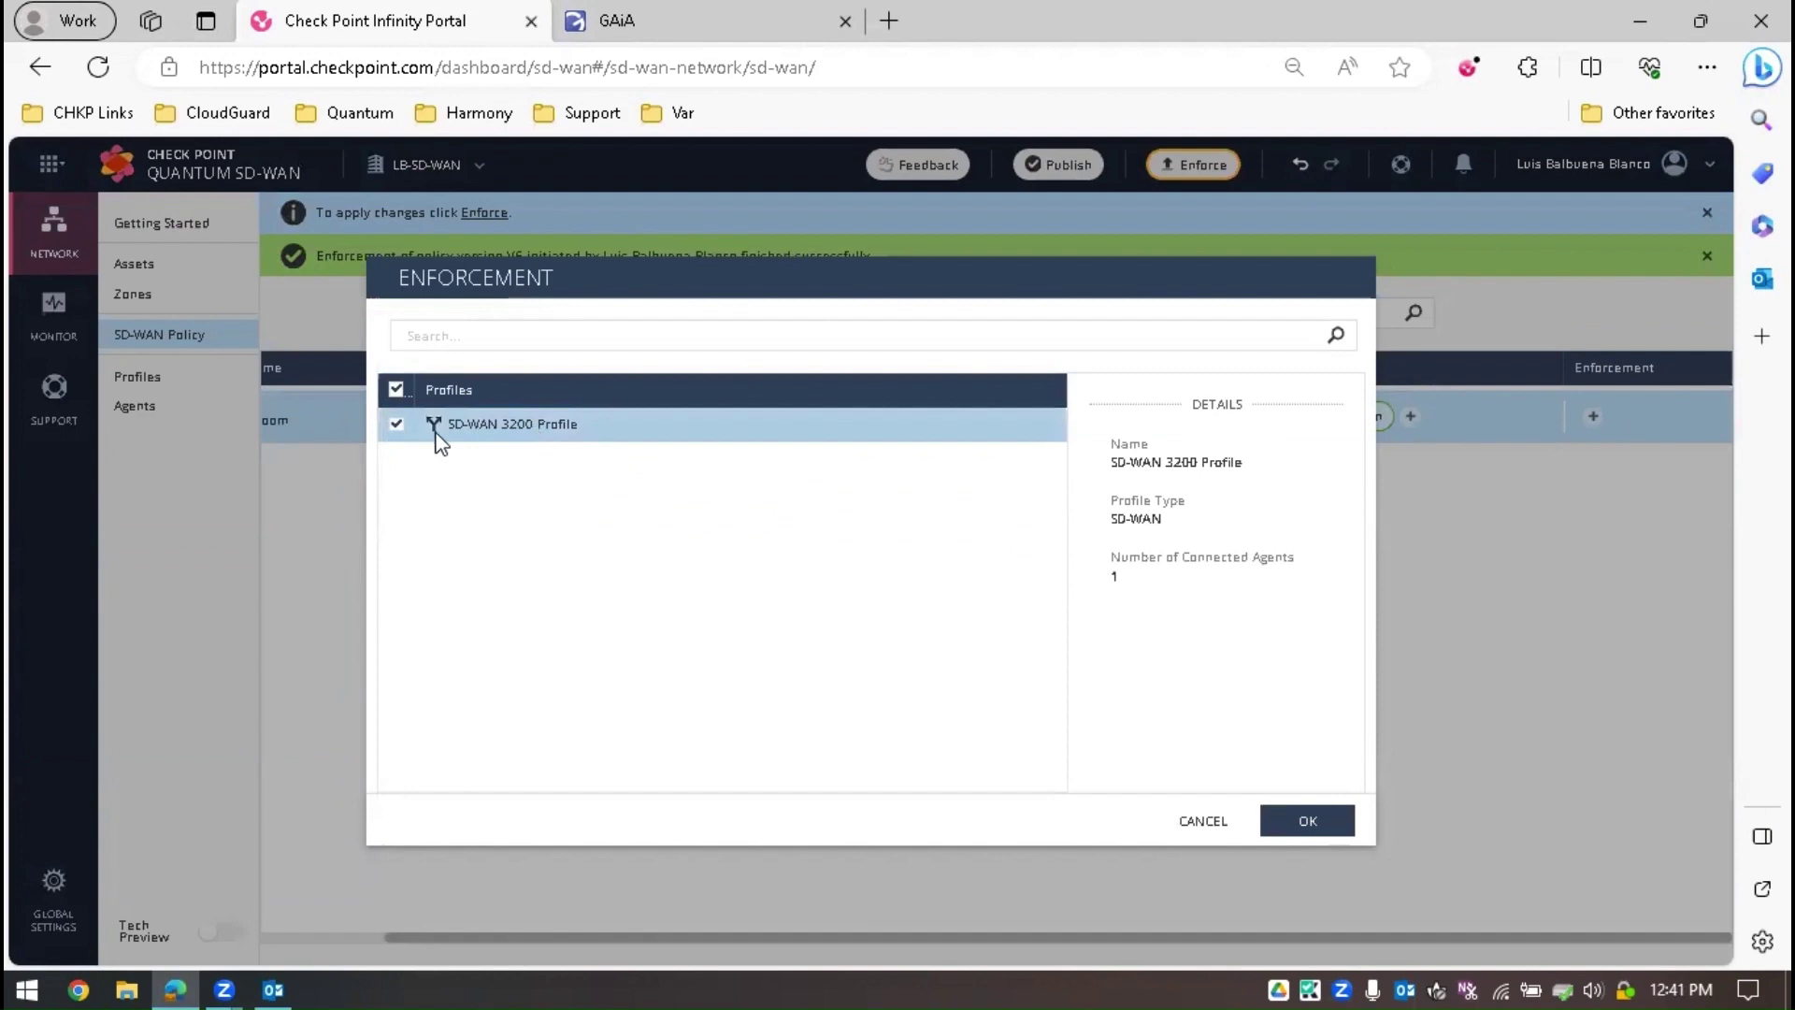
left_click(1308, 822)
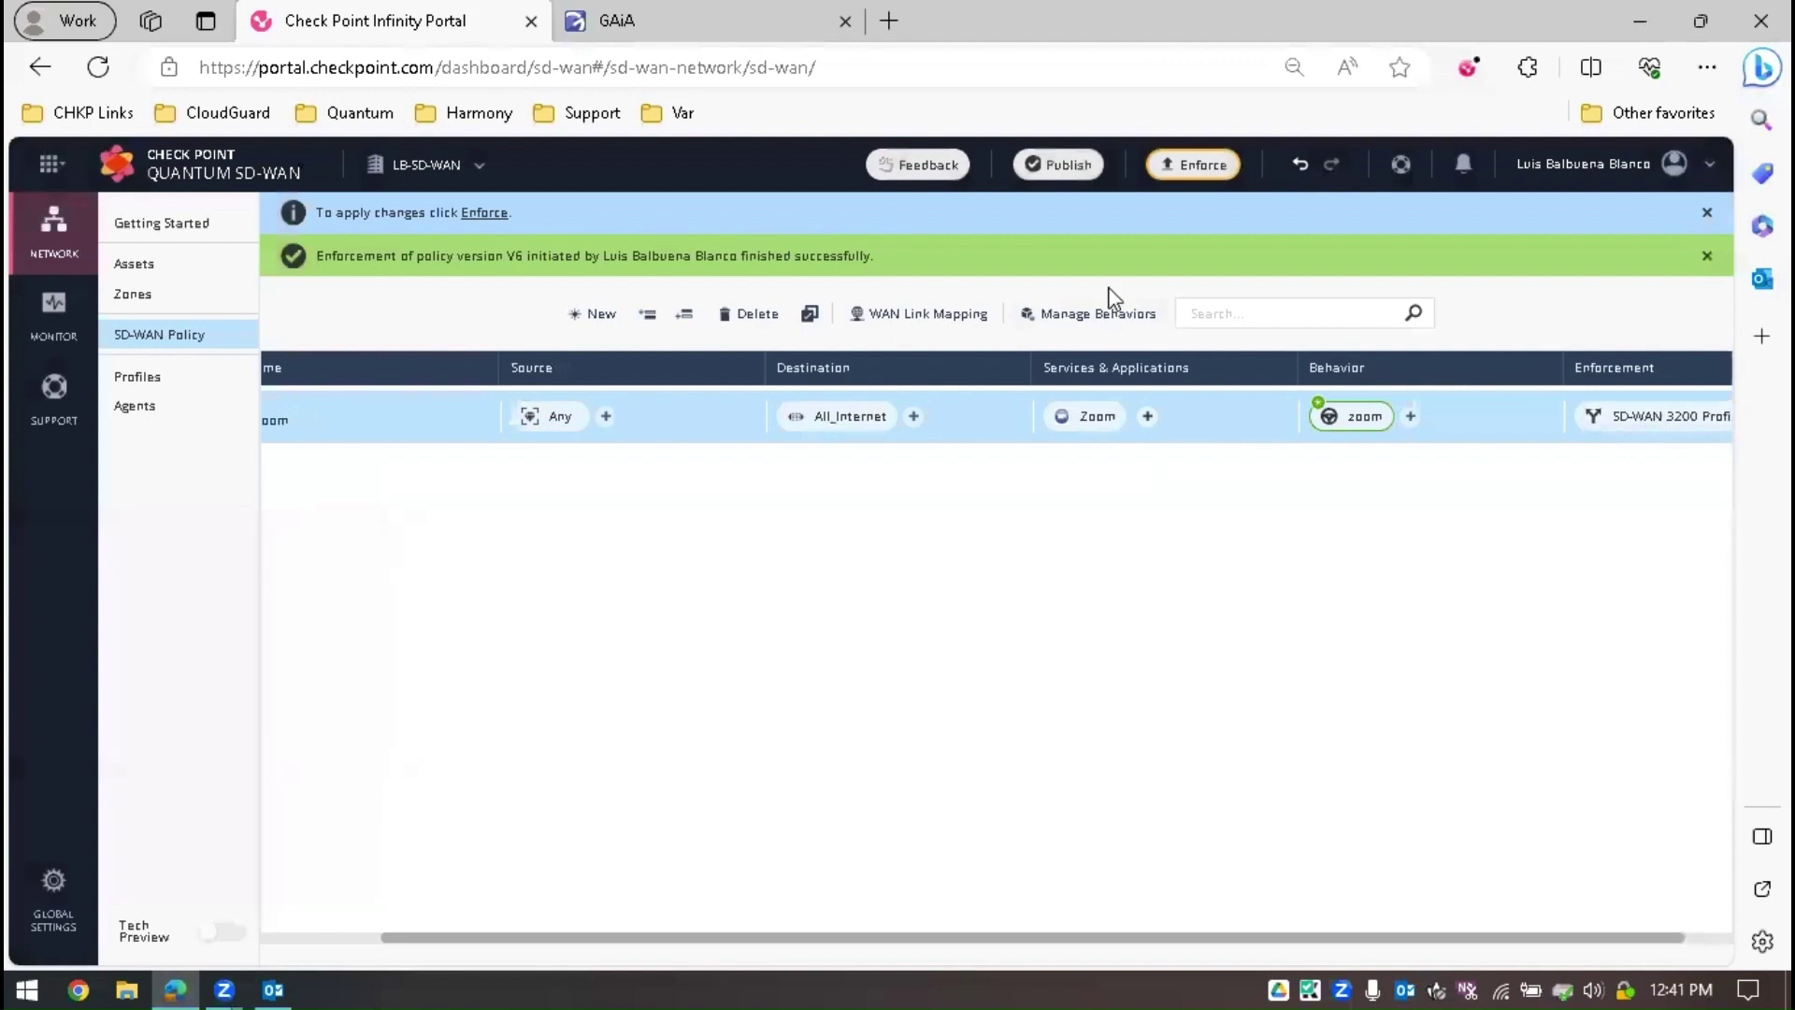
- Publish and enforce the 10 session changes, producing policy version V7
left_click(1195, 166)
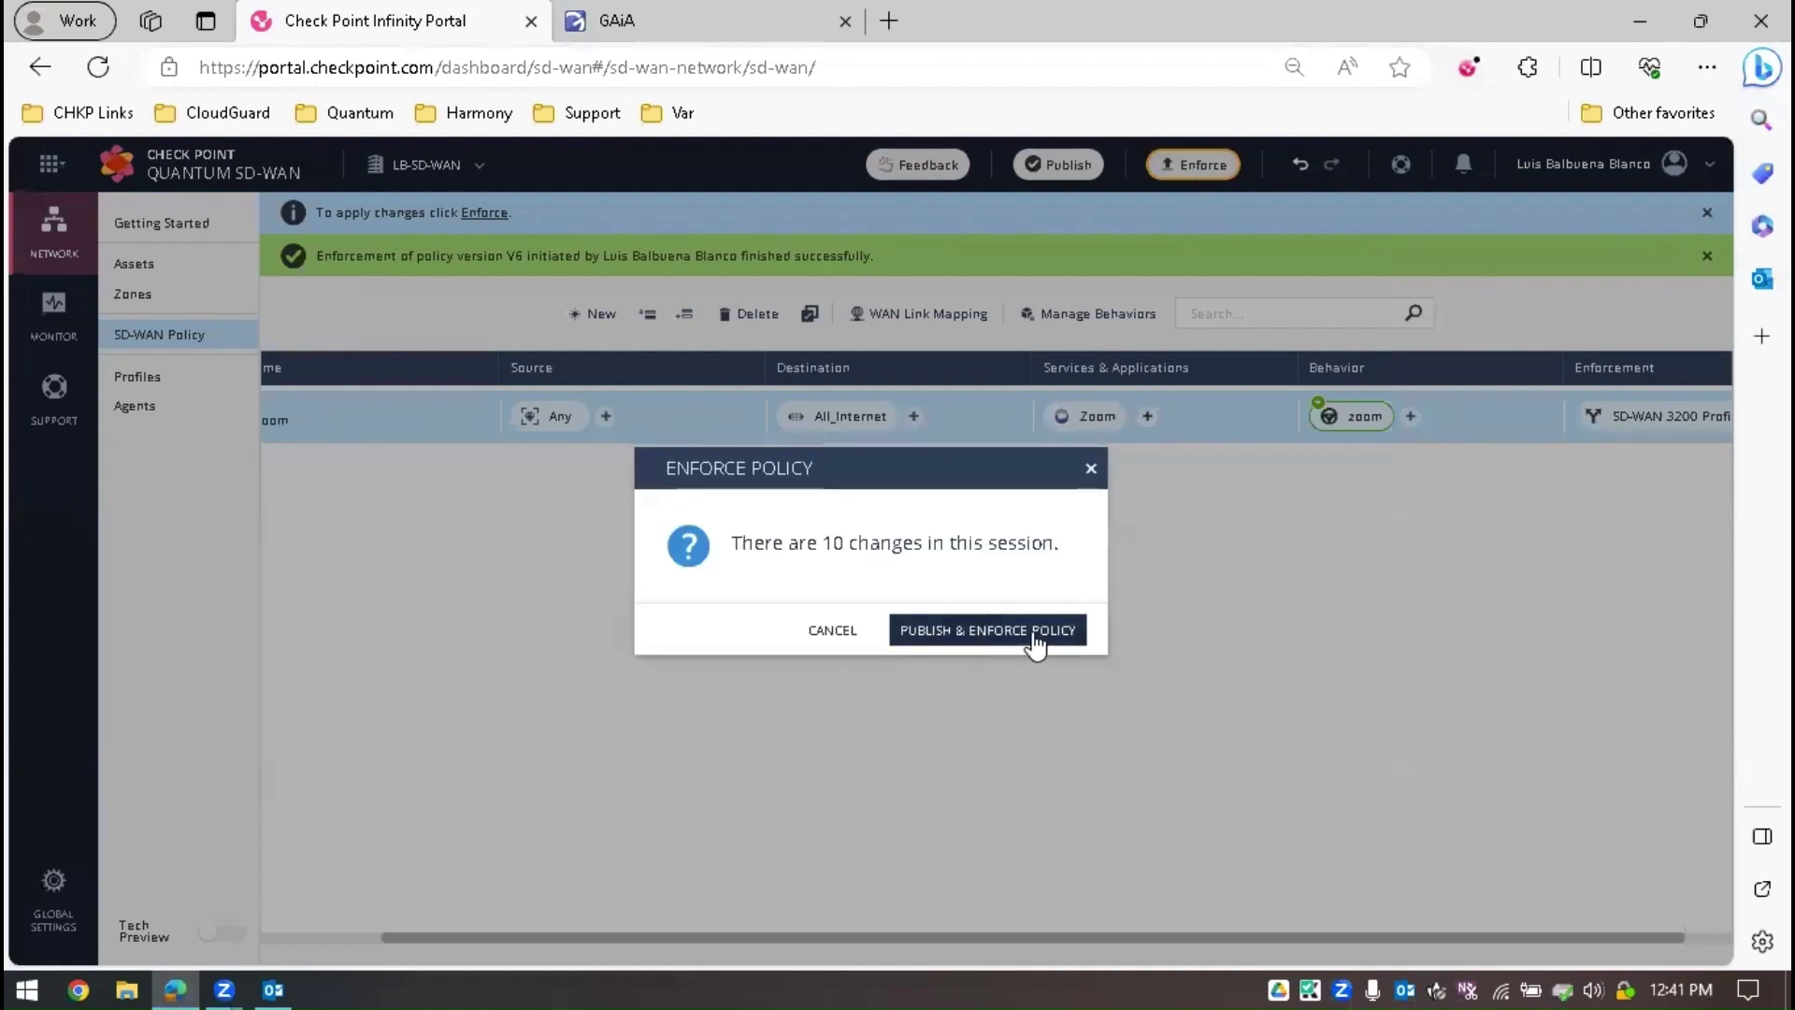
left_click(1036, 631)
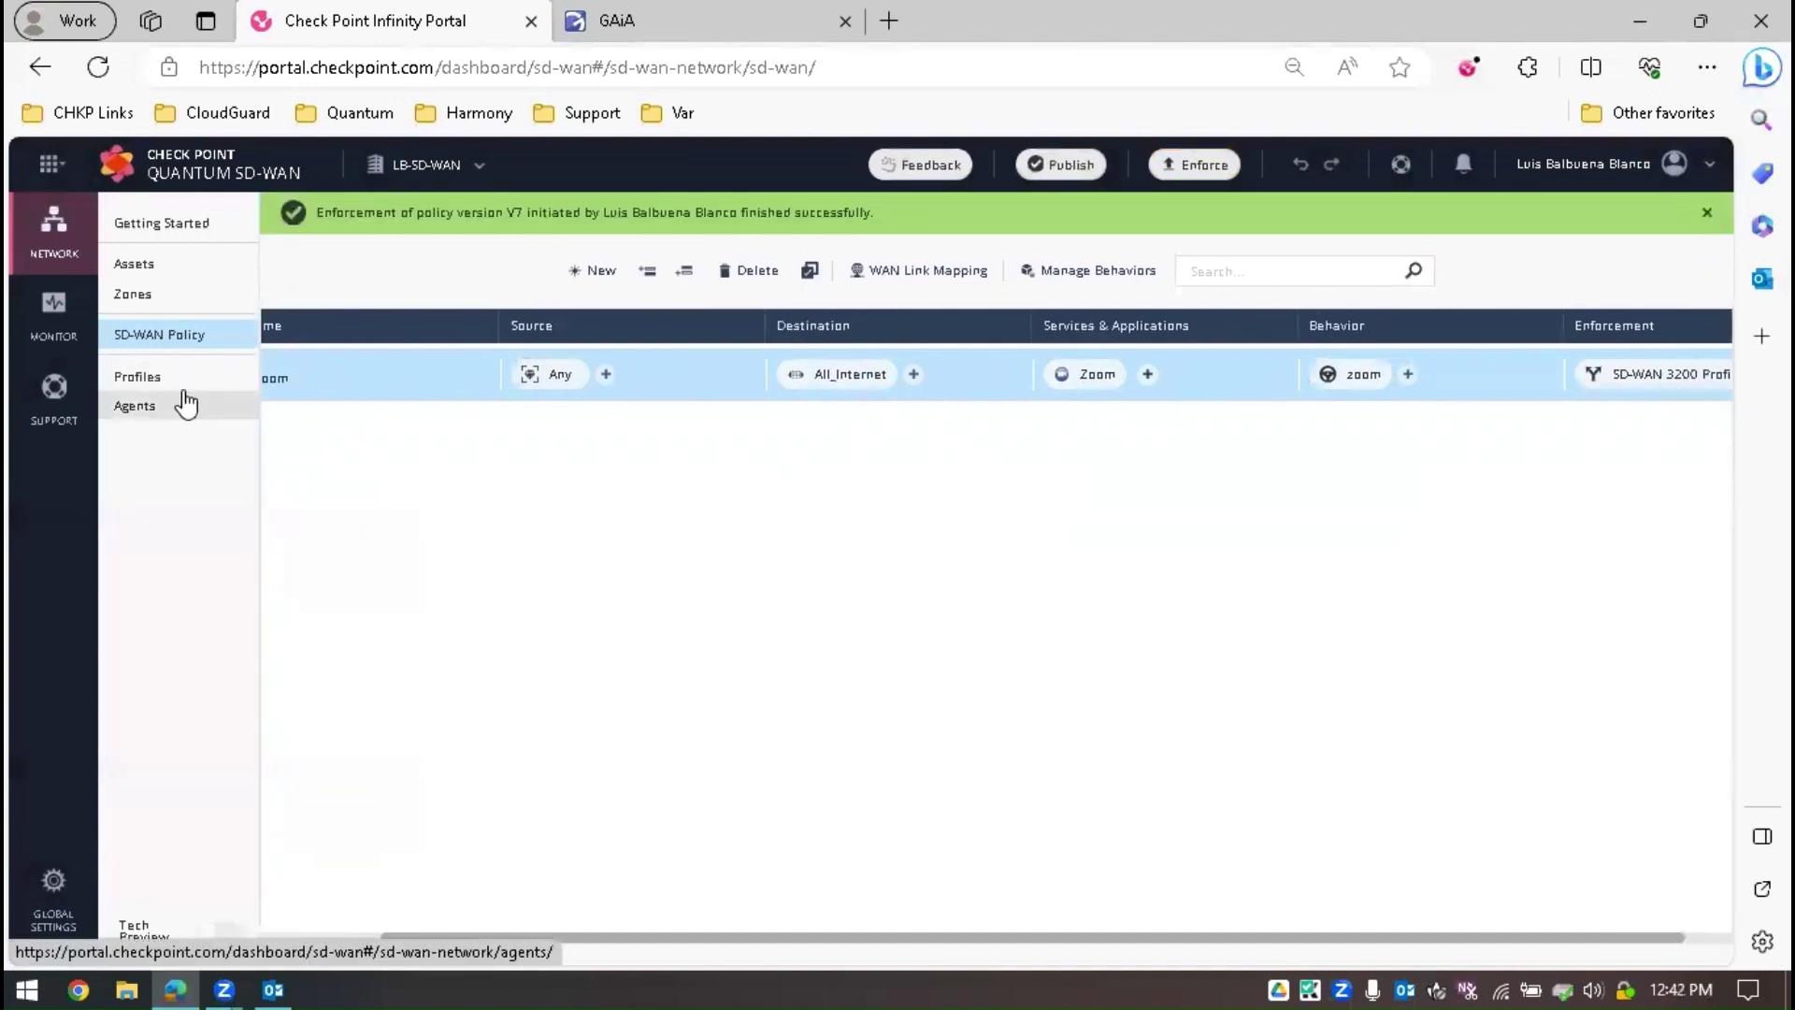
left_click_drag(472, 212, 543, 212)
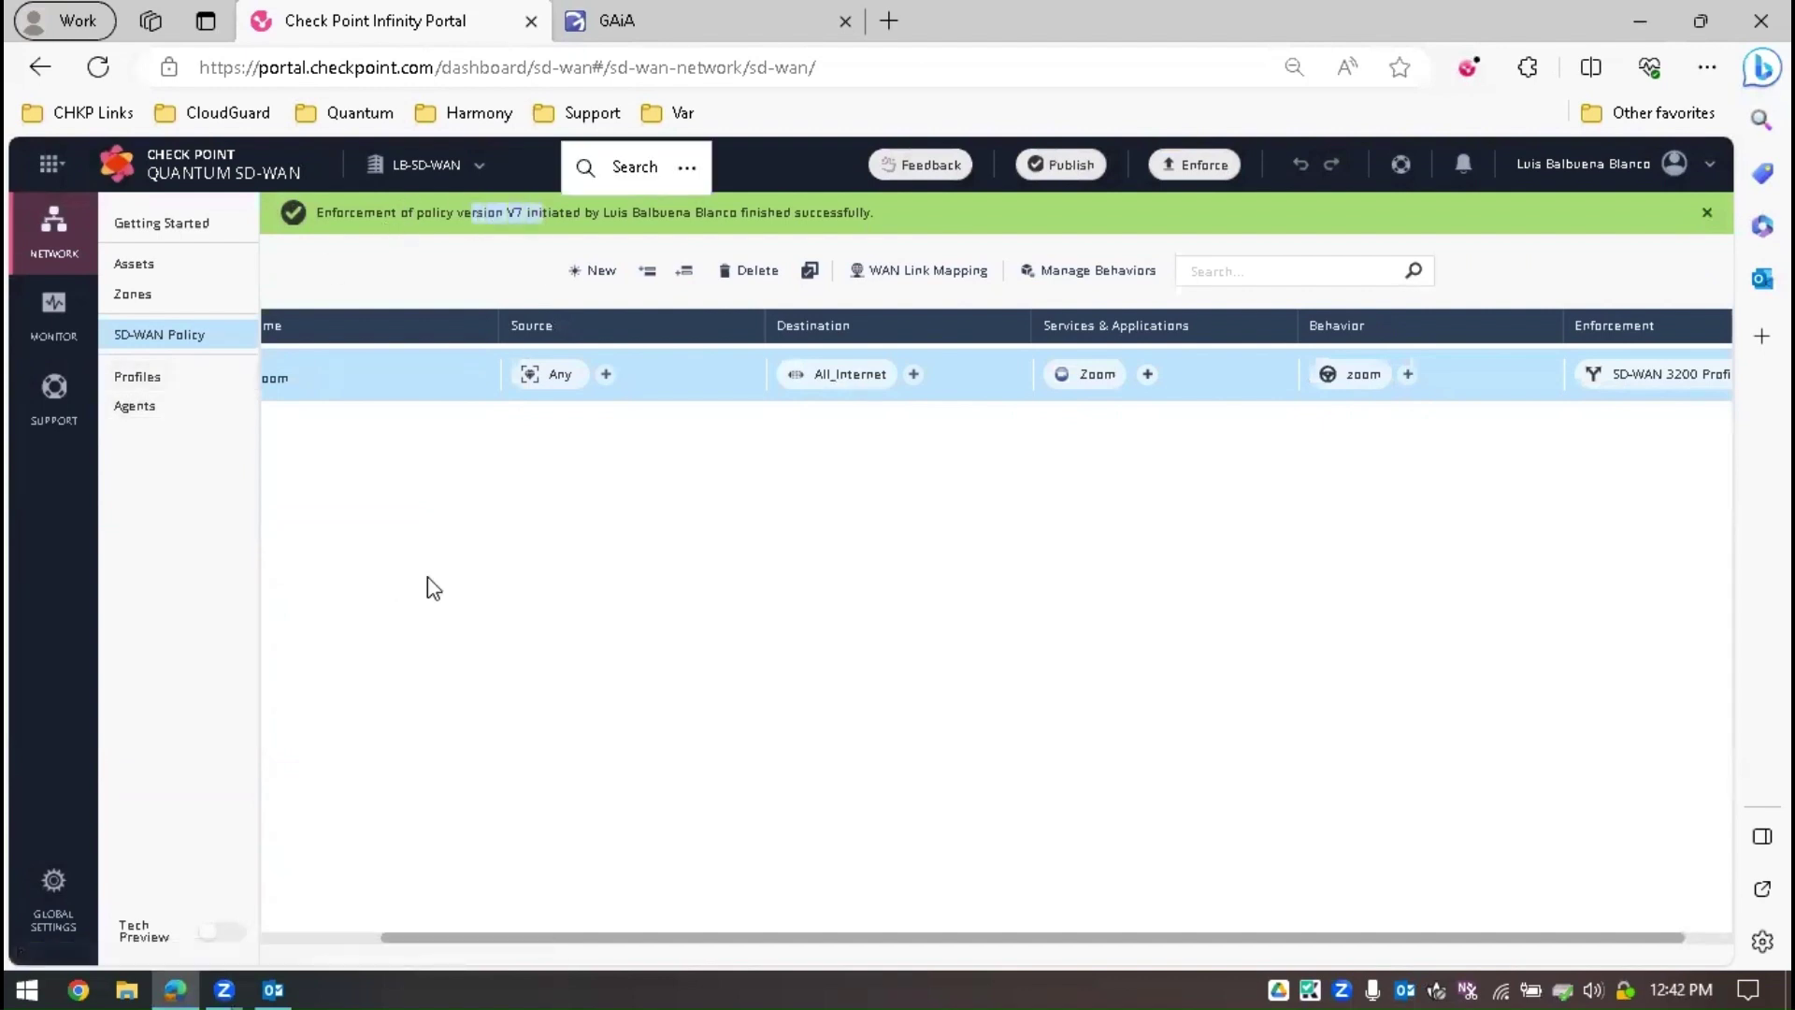
left_click(34, 987)
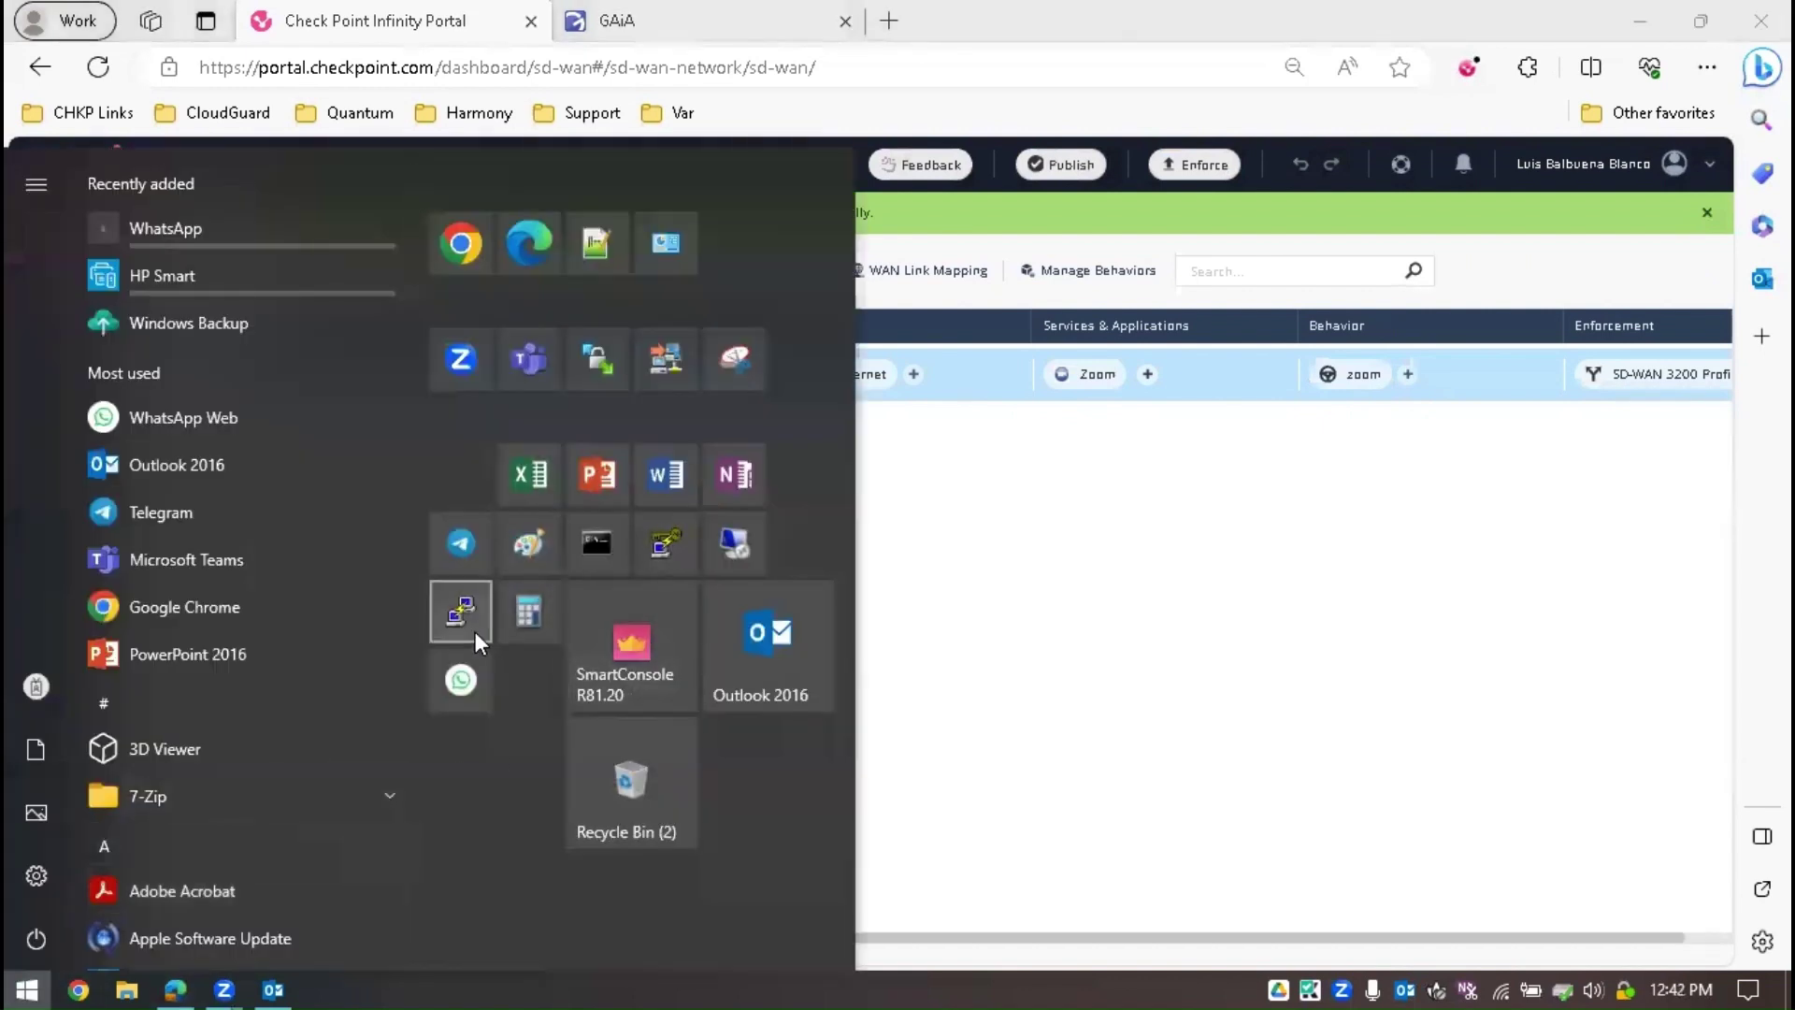
- Open a PuTTY SSH session to the gateway at 192.168.100.88 and log in
left_click(461, 613)
type("192")
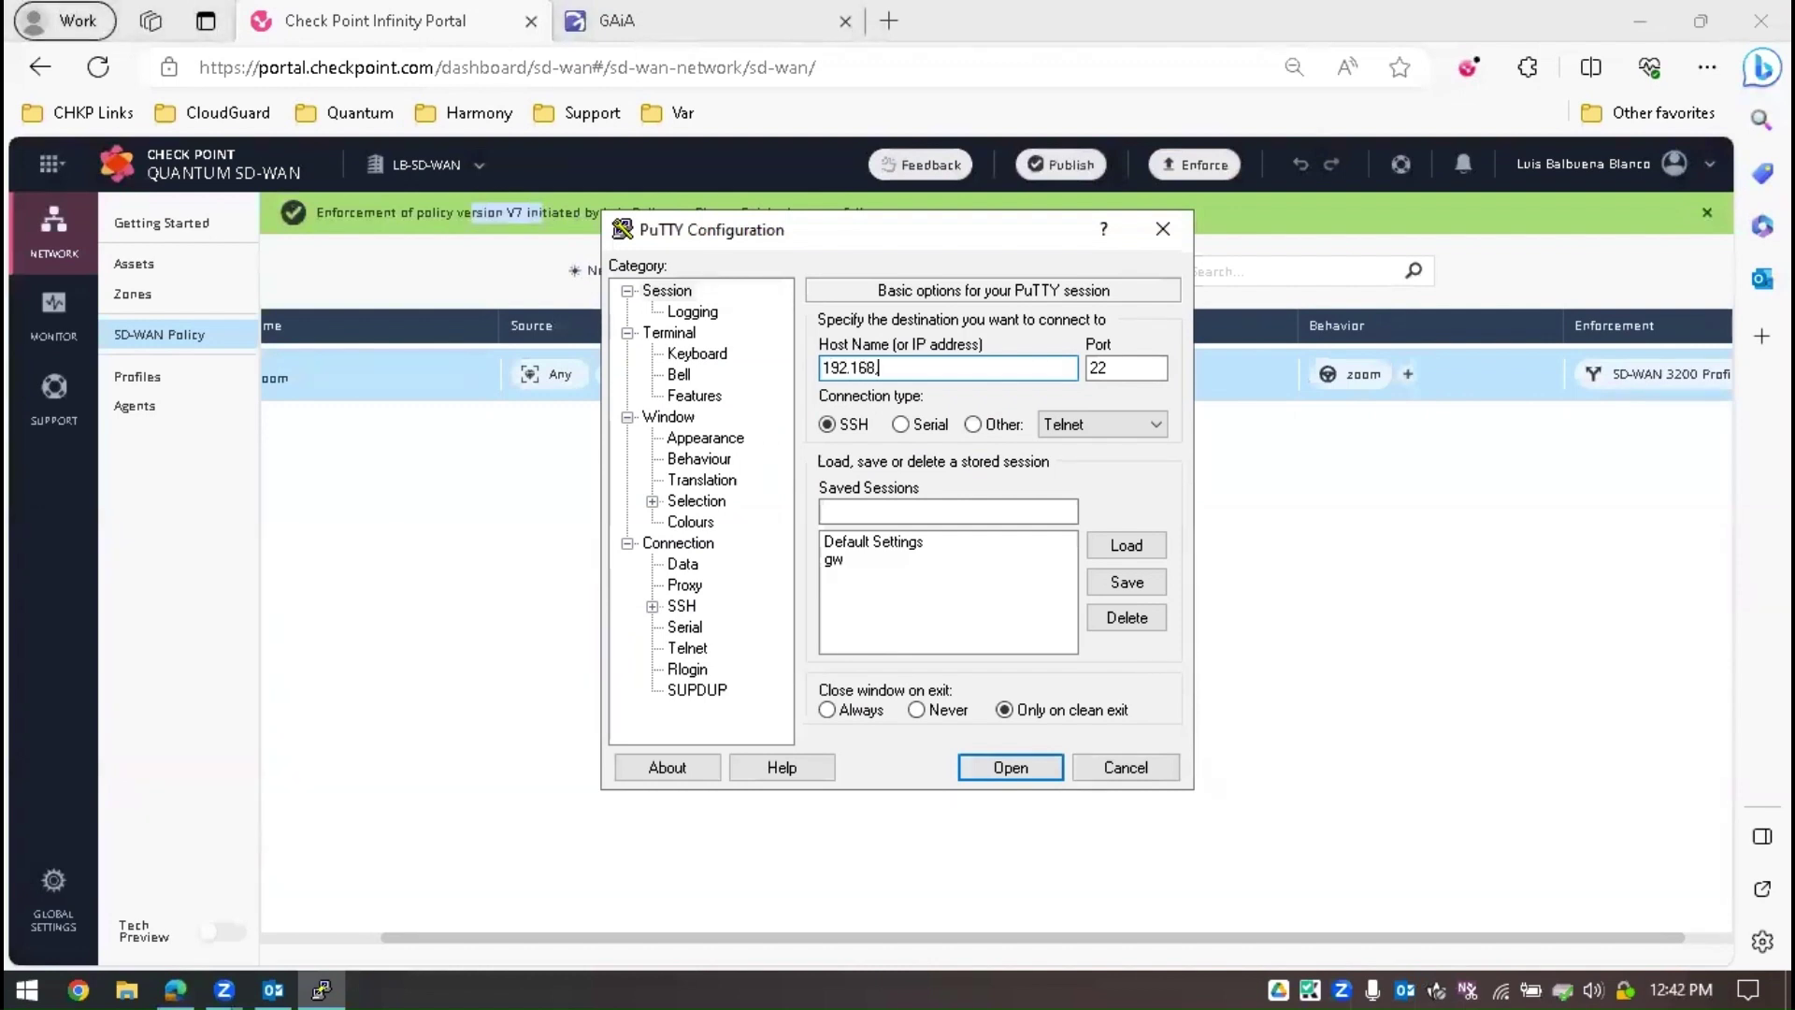
type(".168.100.88")
key("Return")
type("admin")
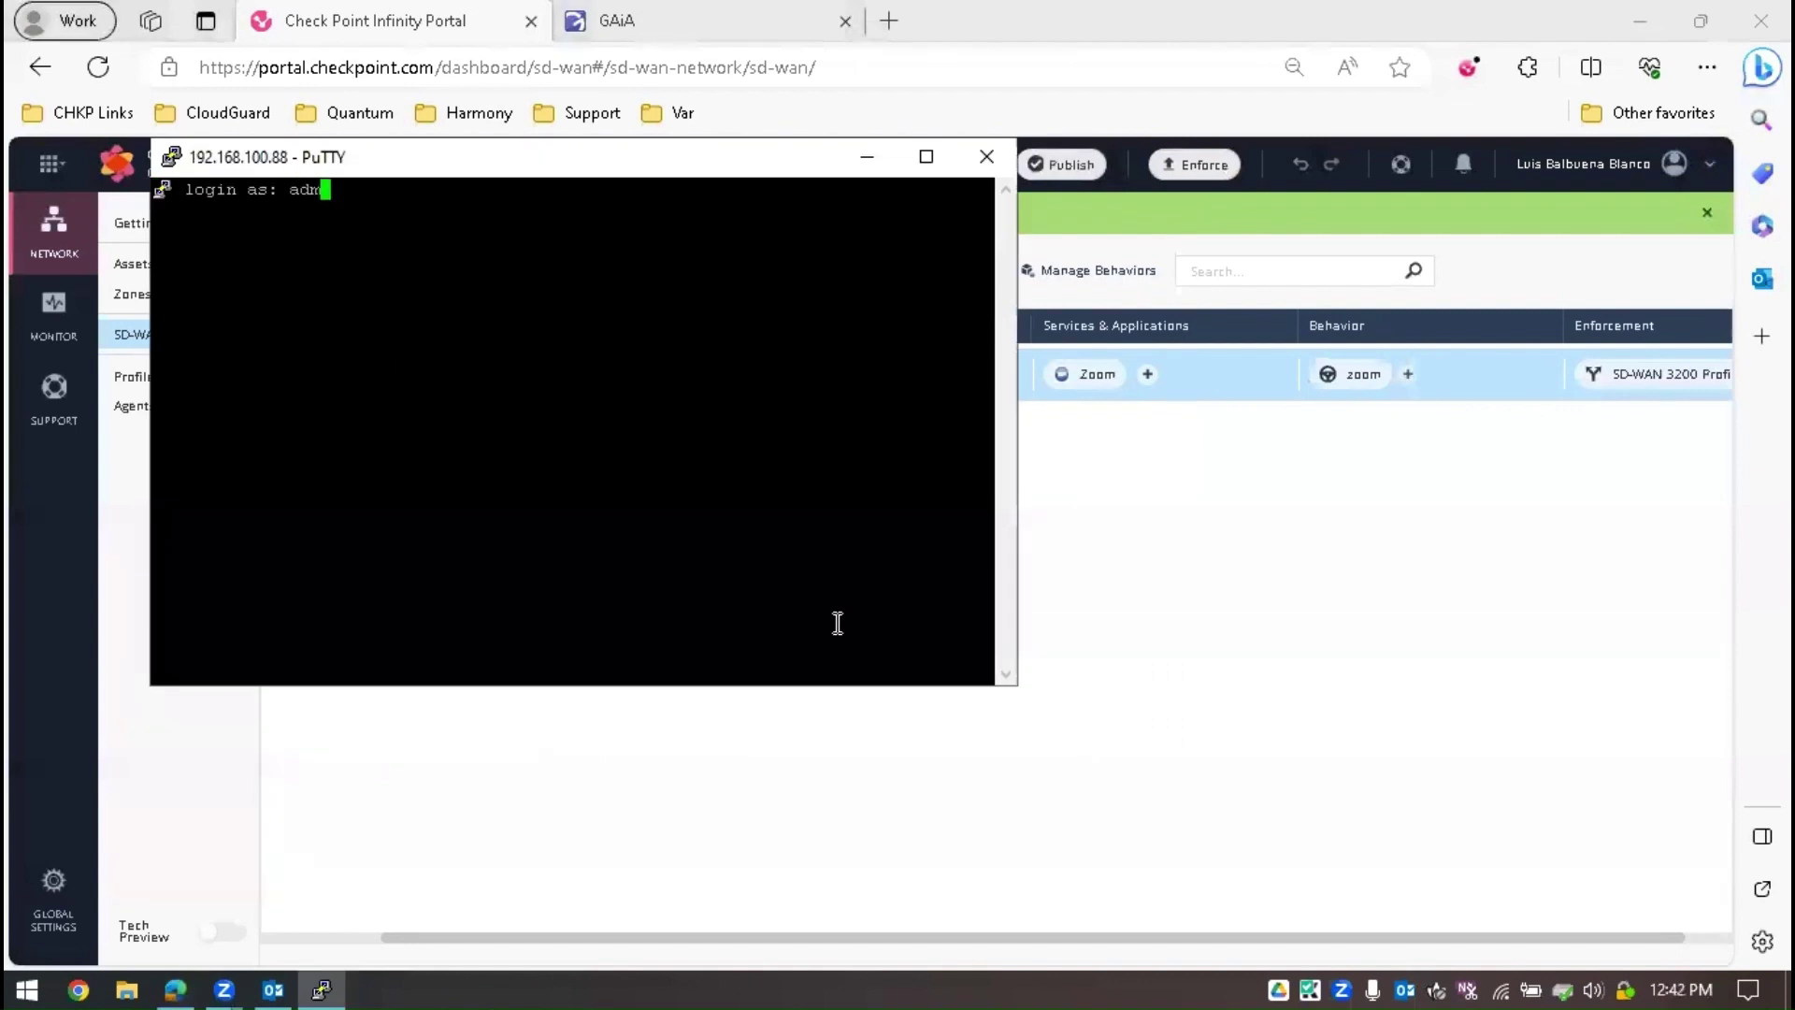
key("Return")
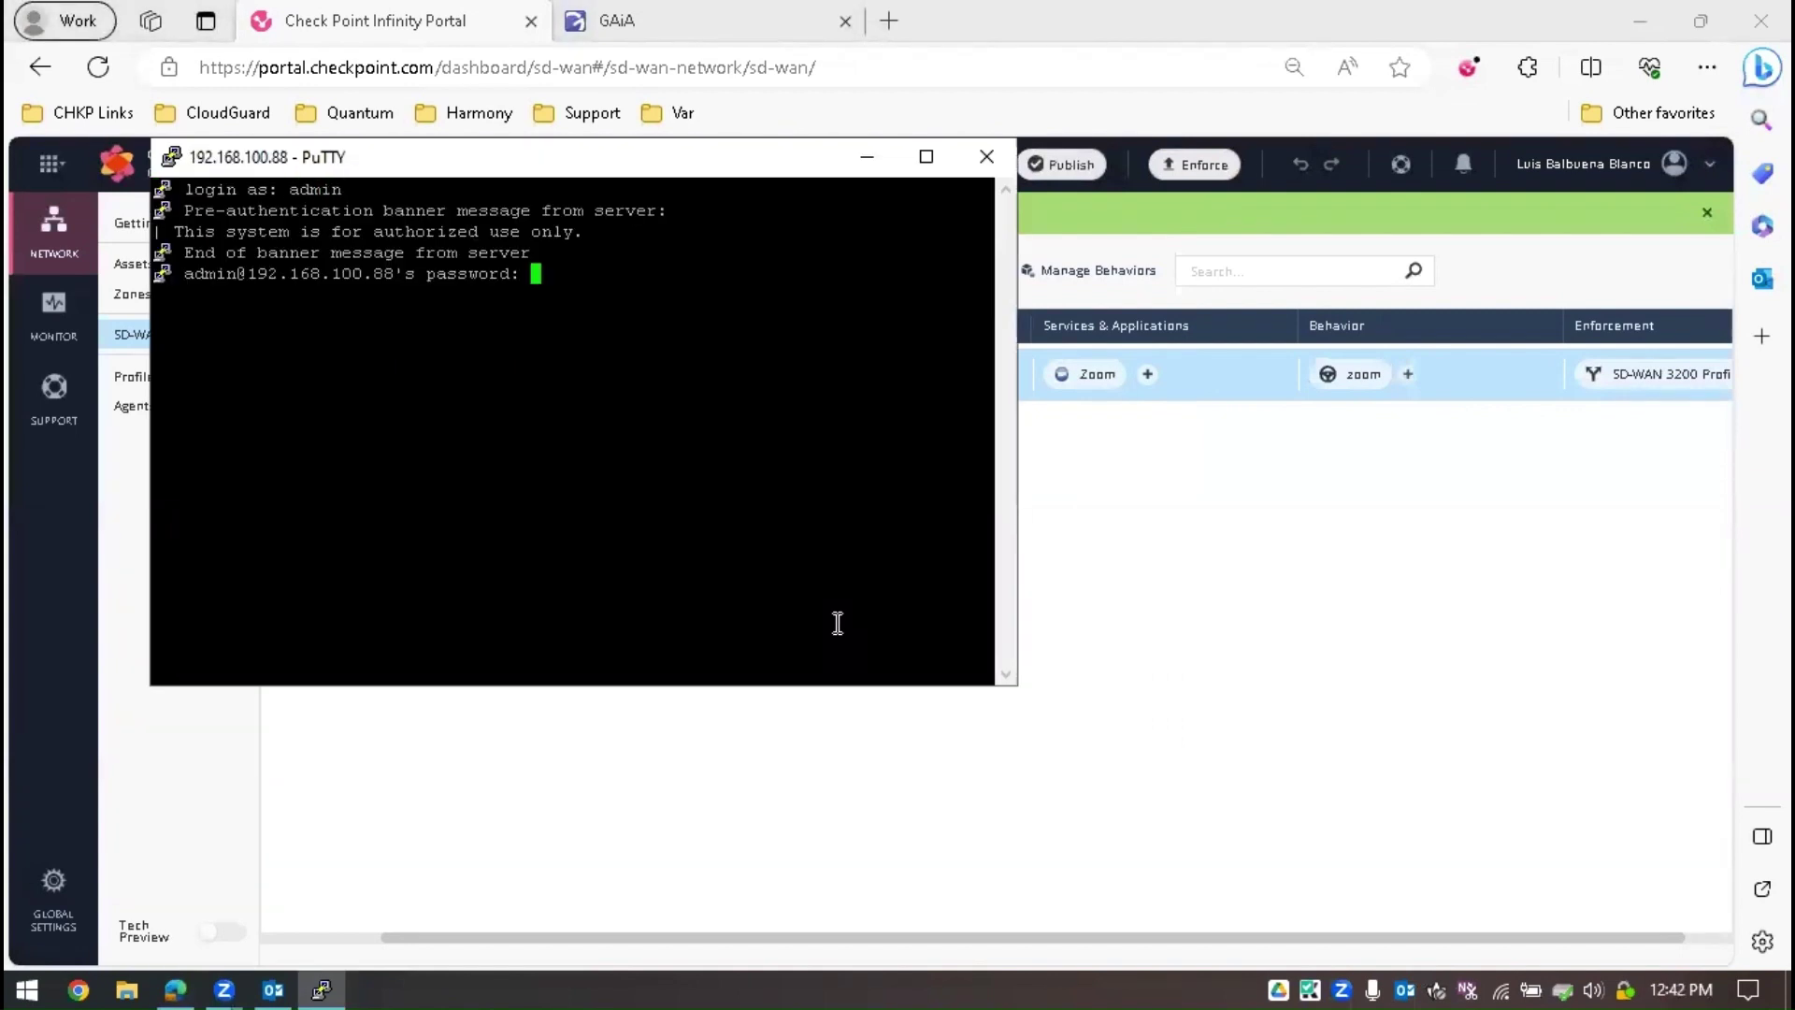
key("Return")
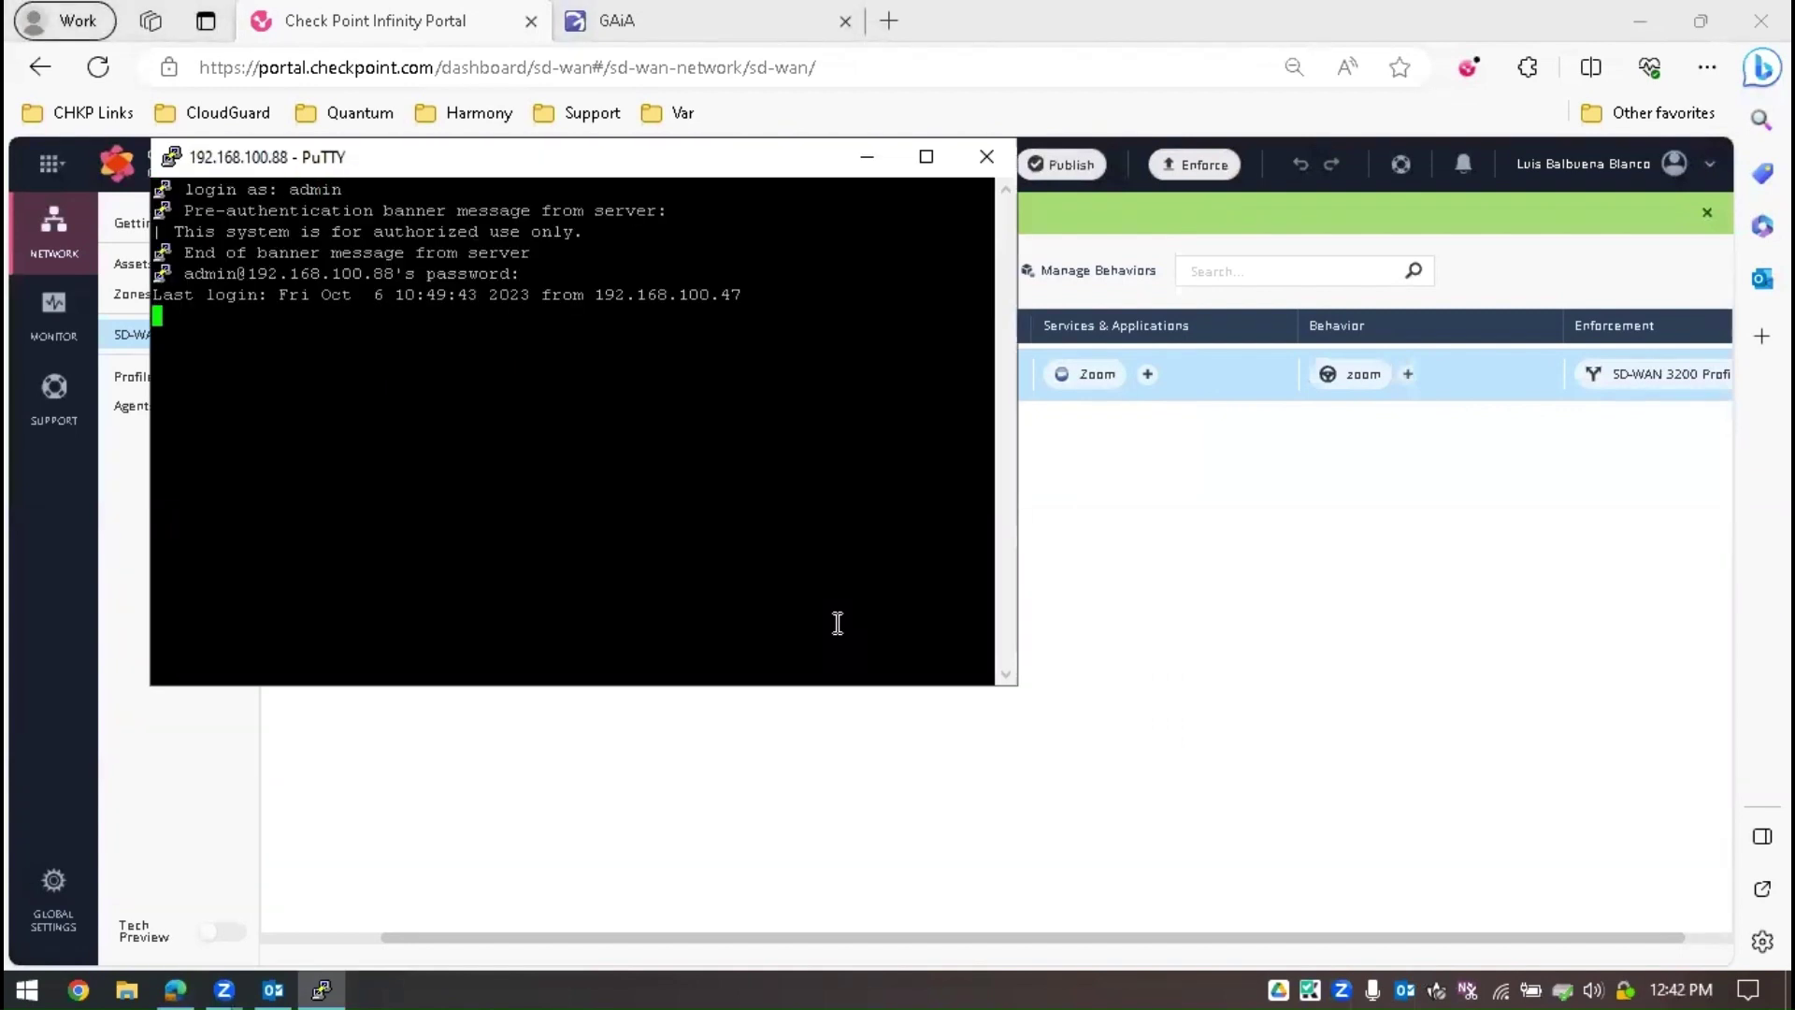
key("Return")
key("Return")
- Enter expert mode and check with cpnano -s that the SD-WAN profiles run version 7
type("expert")
key("Return")
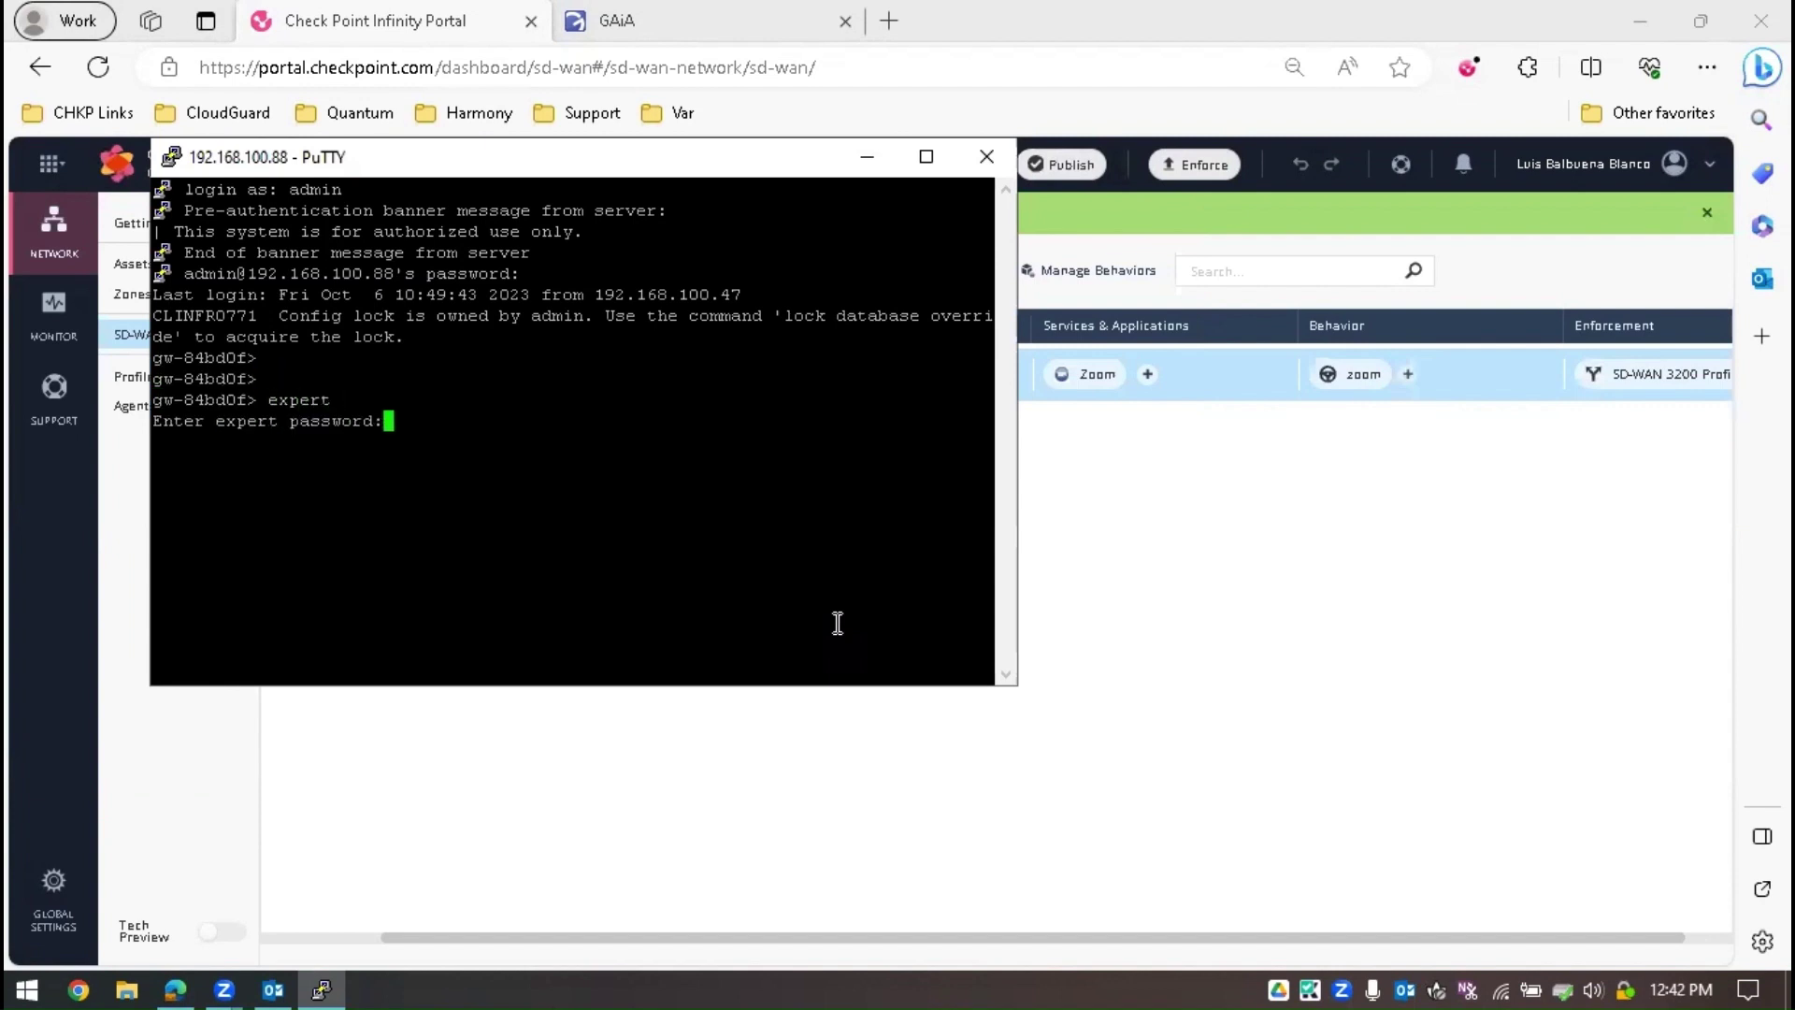
key("Return")
type("expert")
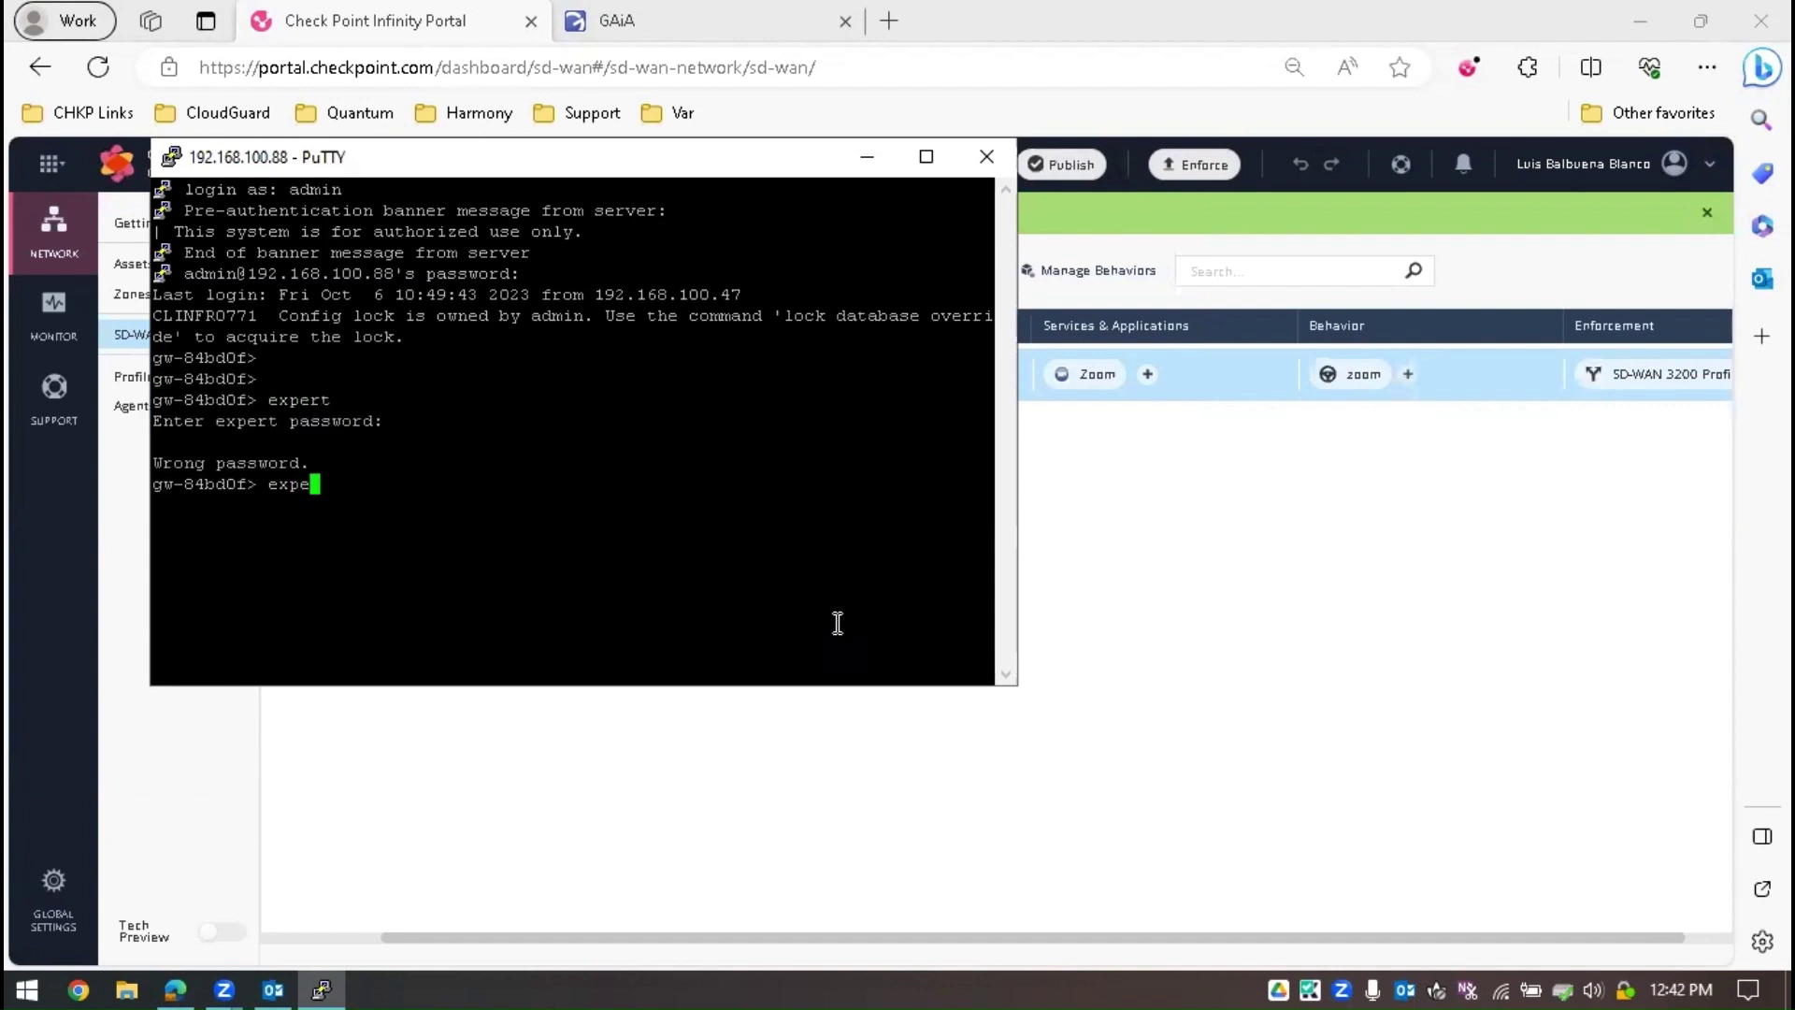
key("Return")
key("Return")
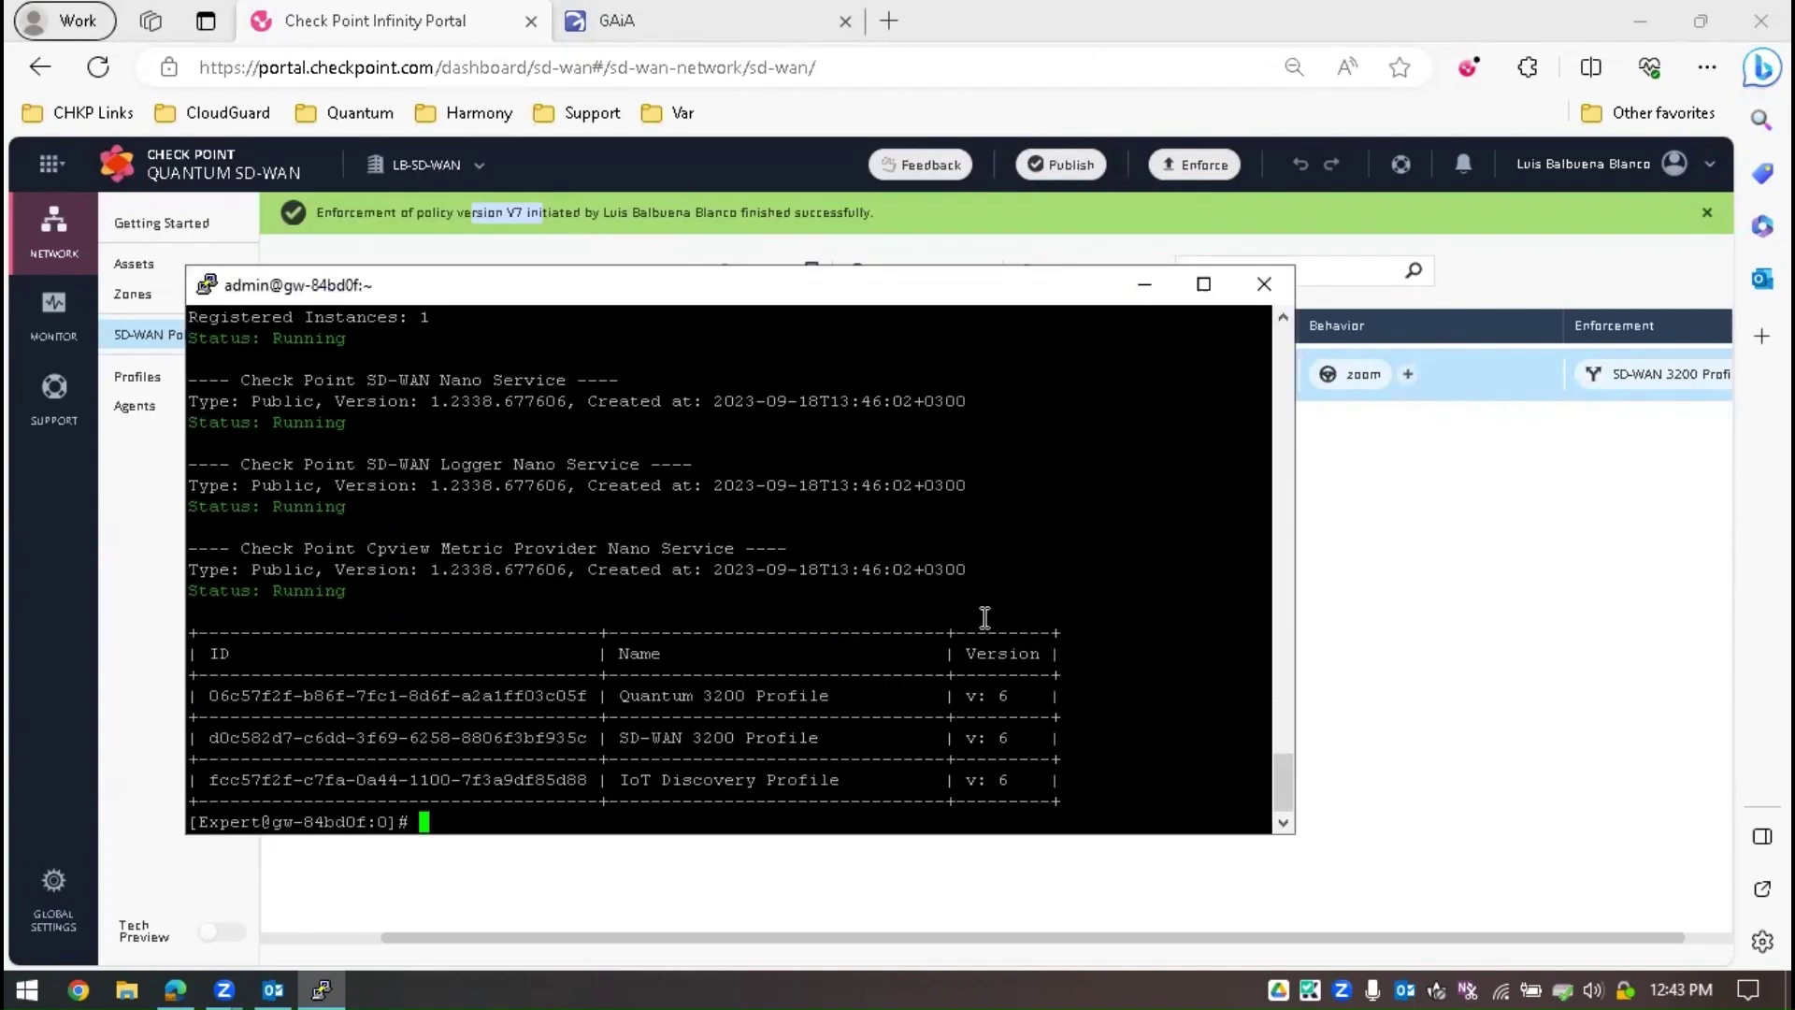
key("Up")
key("Return")
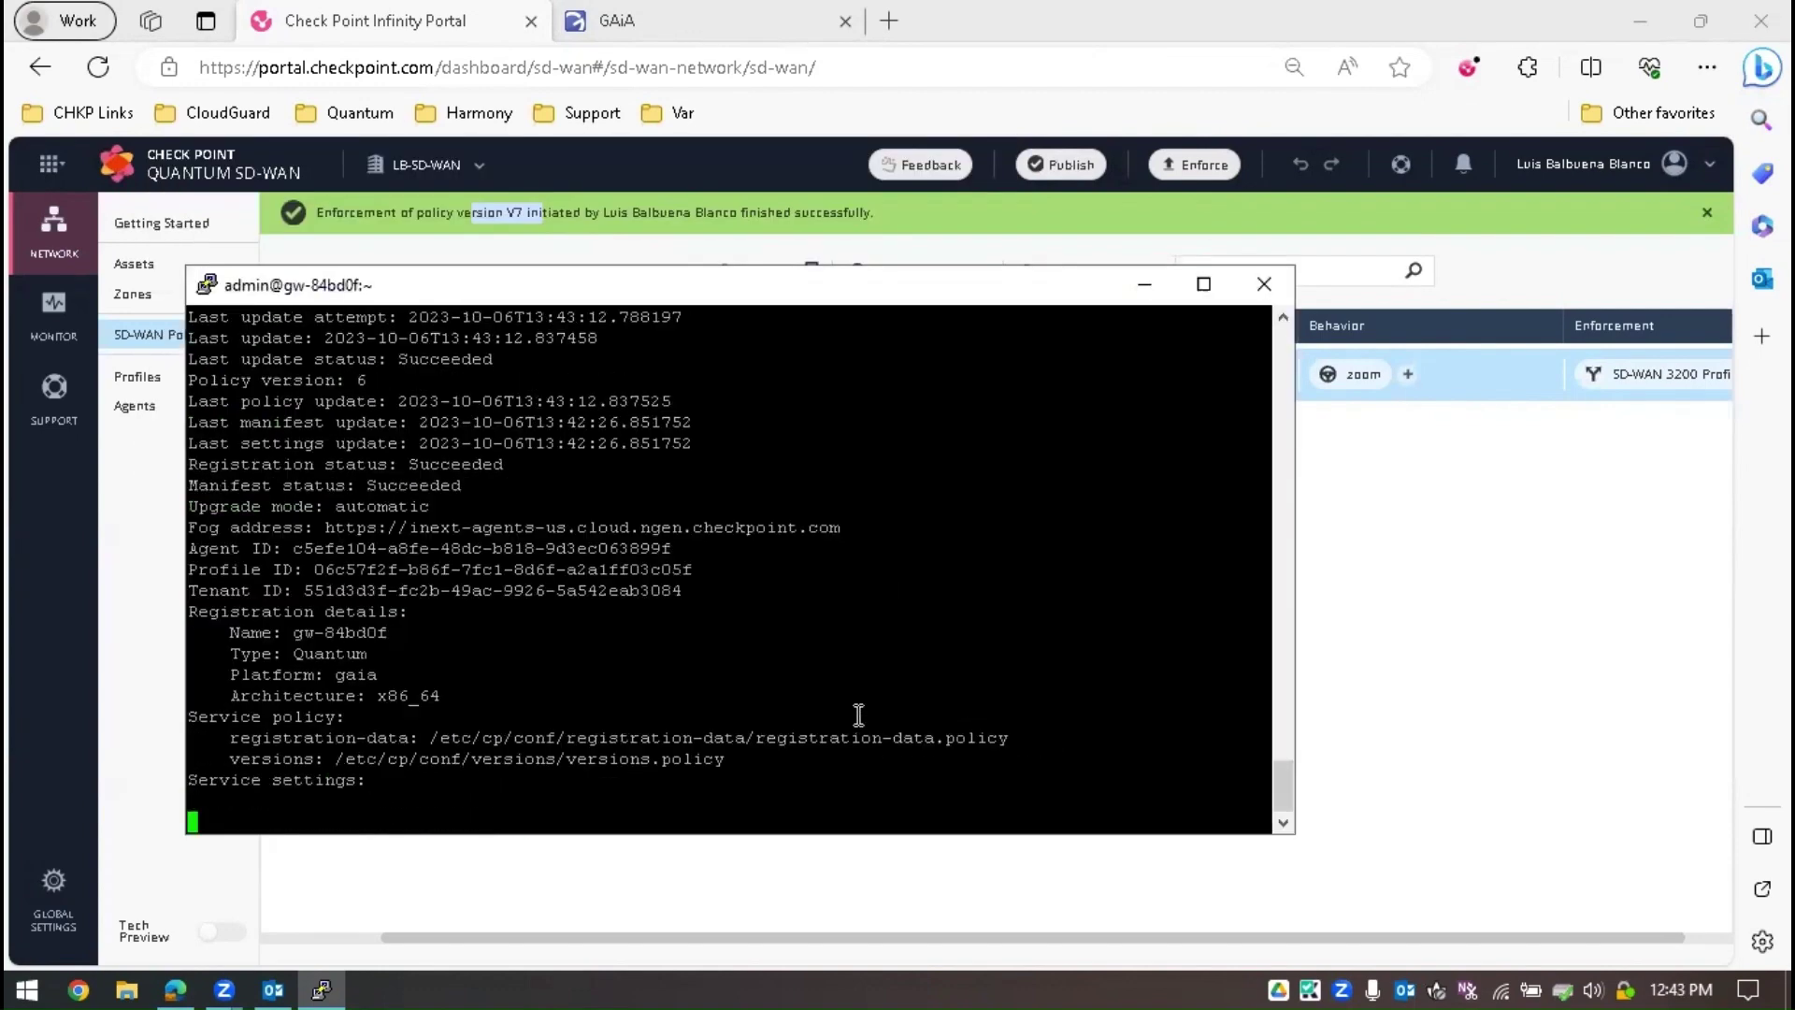
left_click_drag(714, 295, 720, 311)
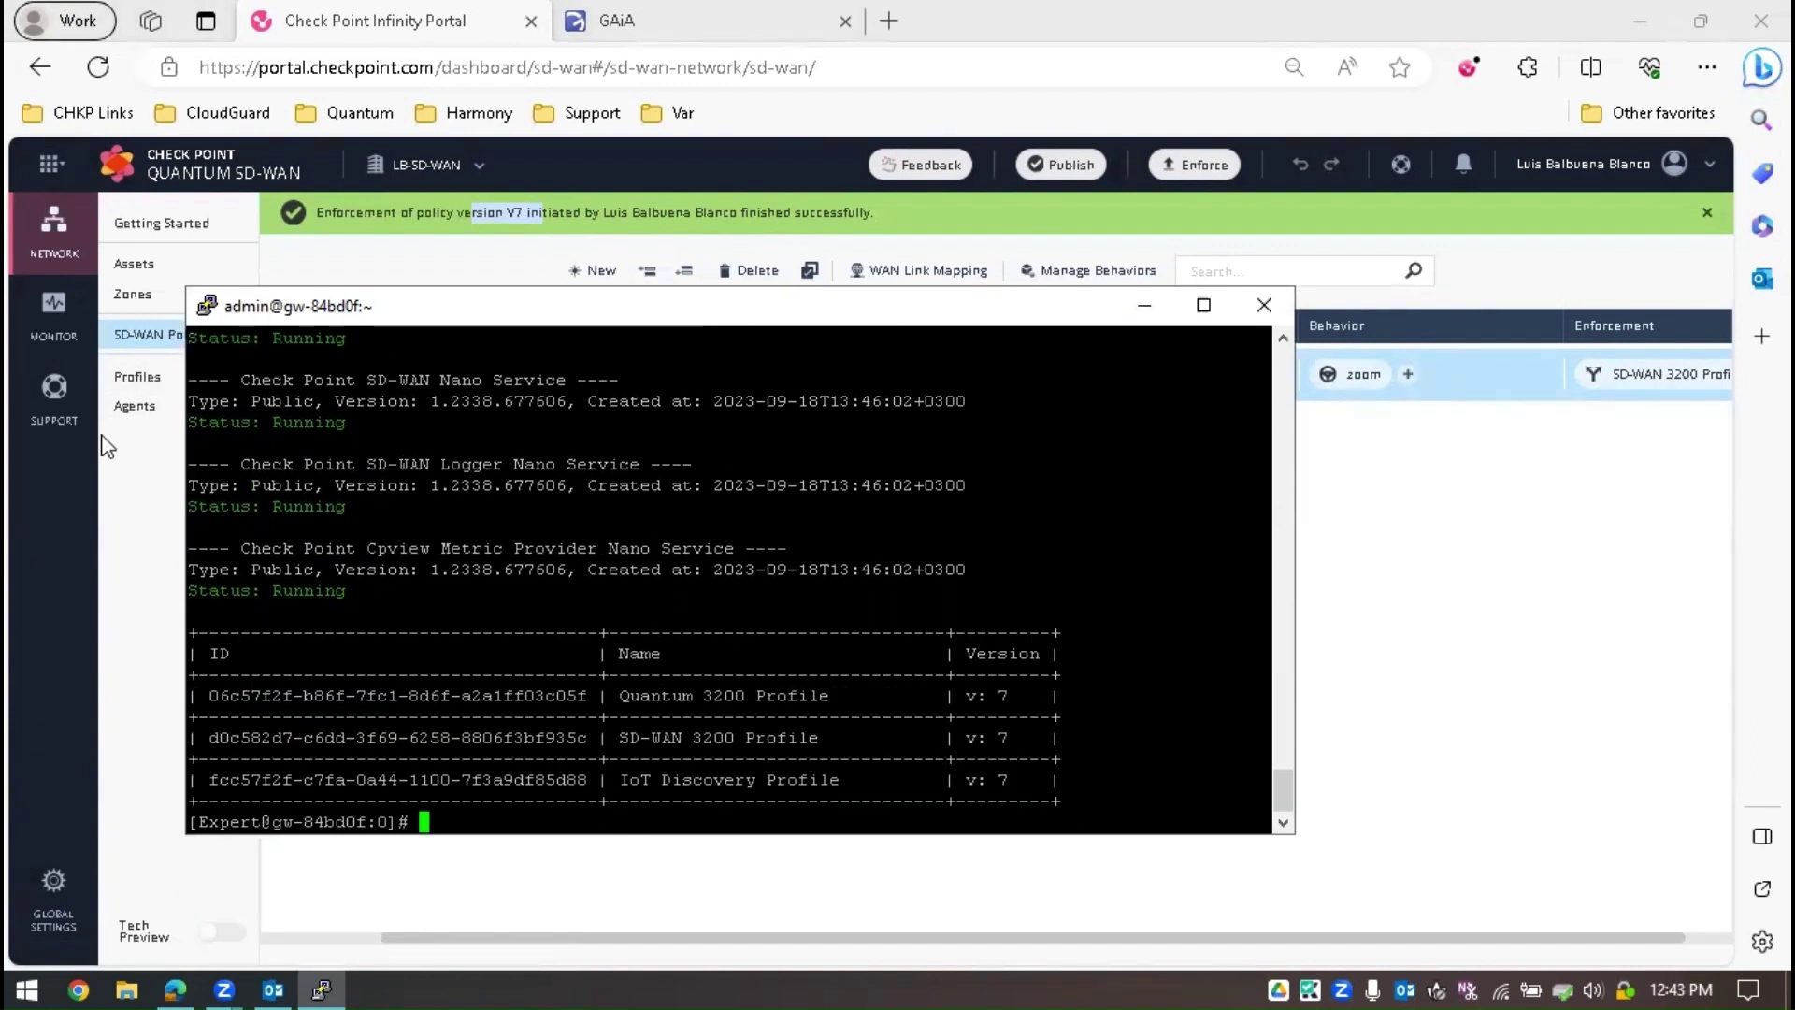
left_click(131, 460)
- Review GW3200's agent details and compare policy version 7 across the Profiles and Agents pages
left_click(150, 412)
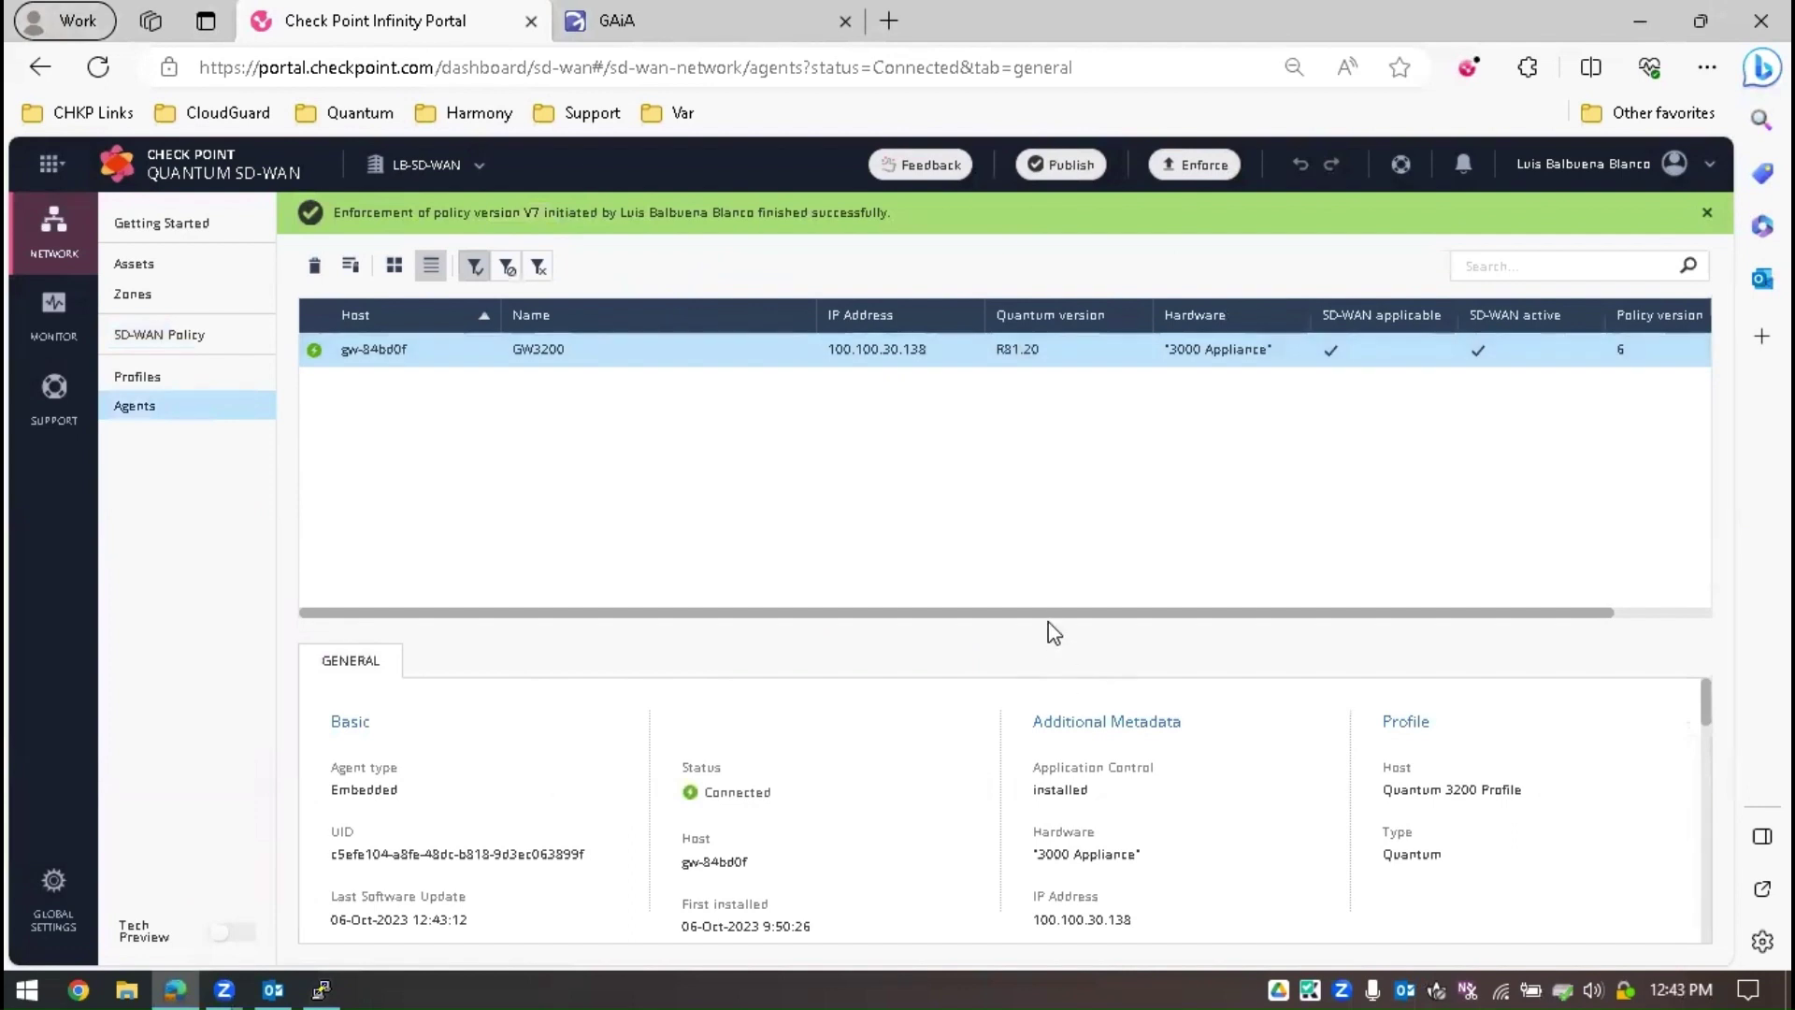
left_click_drag(1075, 614, 1463, 608)
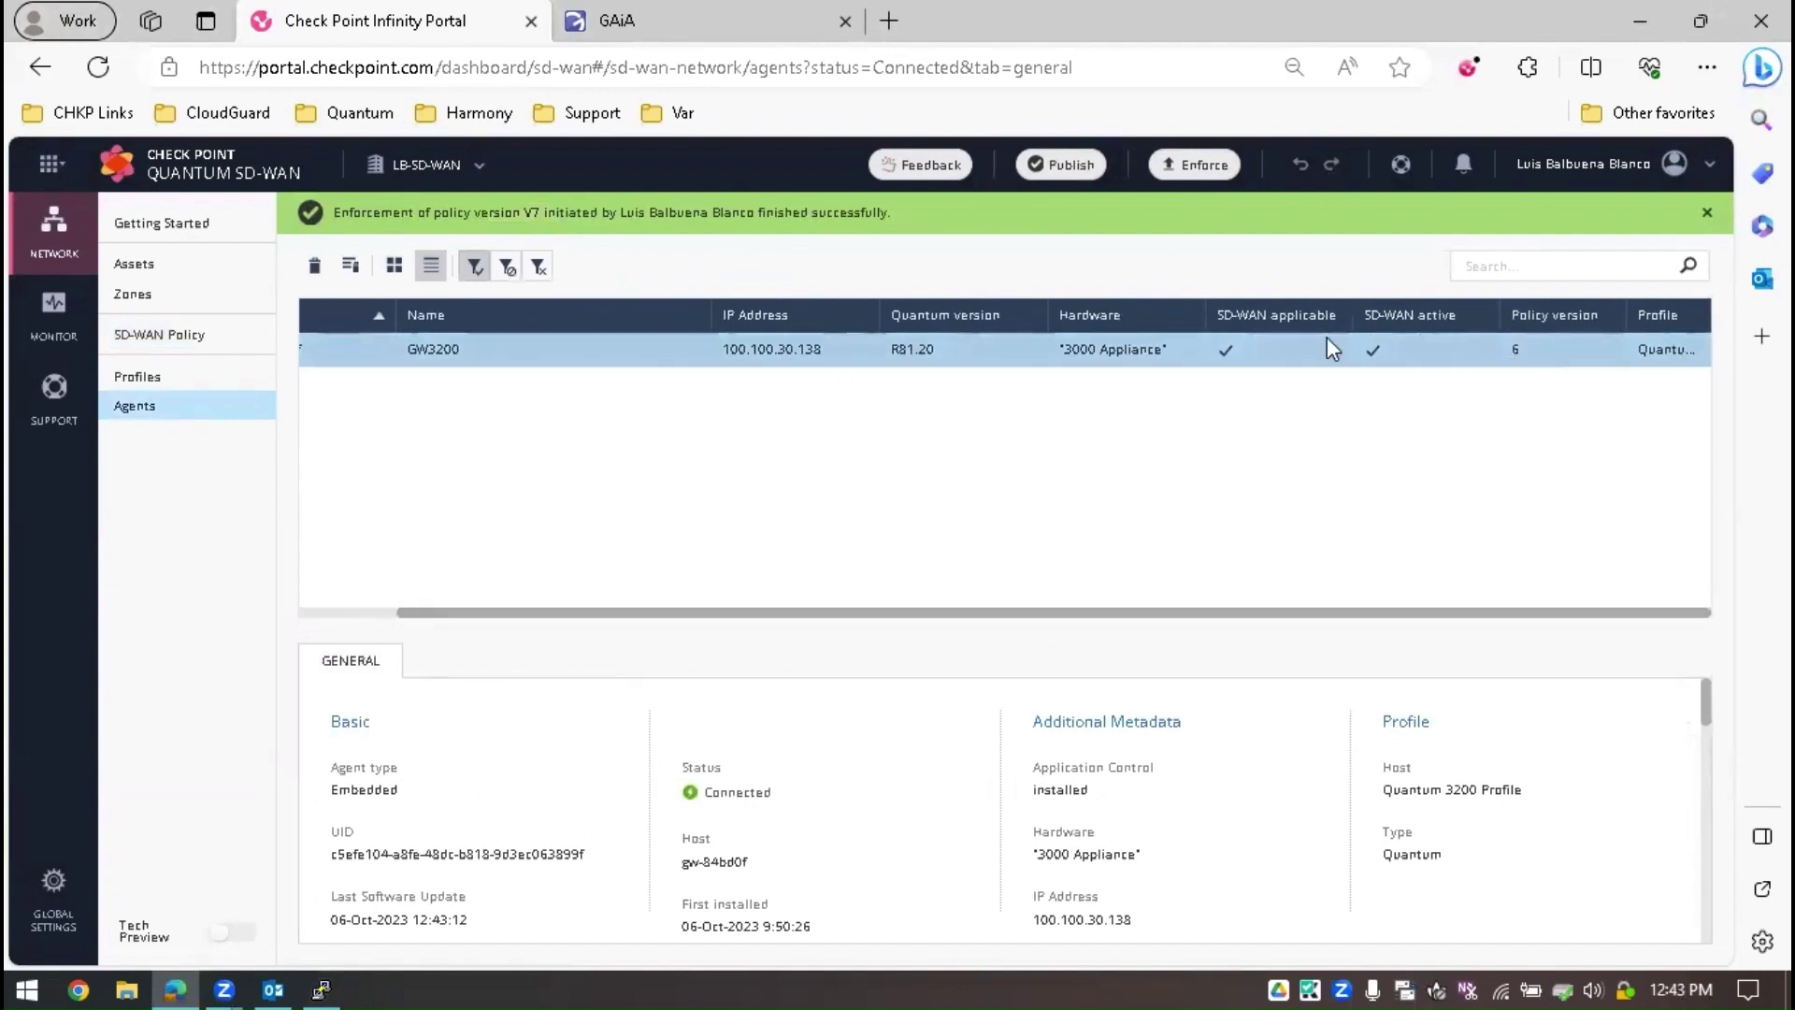
left_click_drag(714, 621, 493, 645)
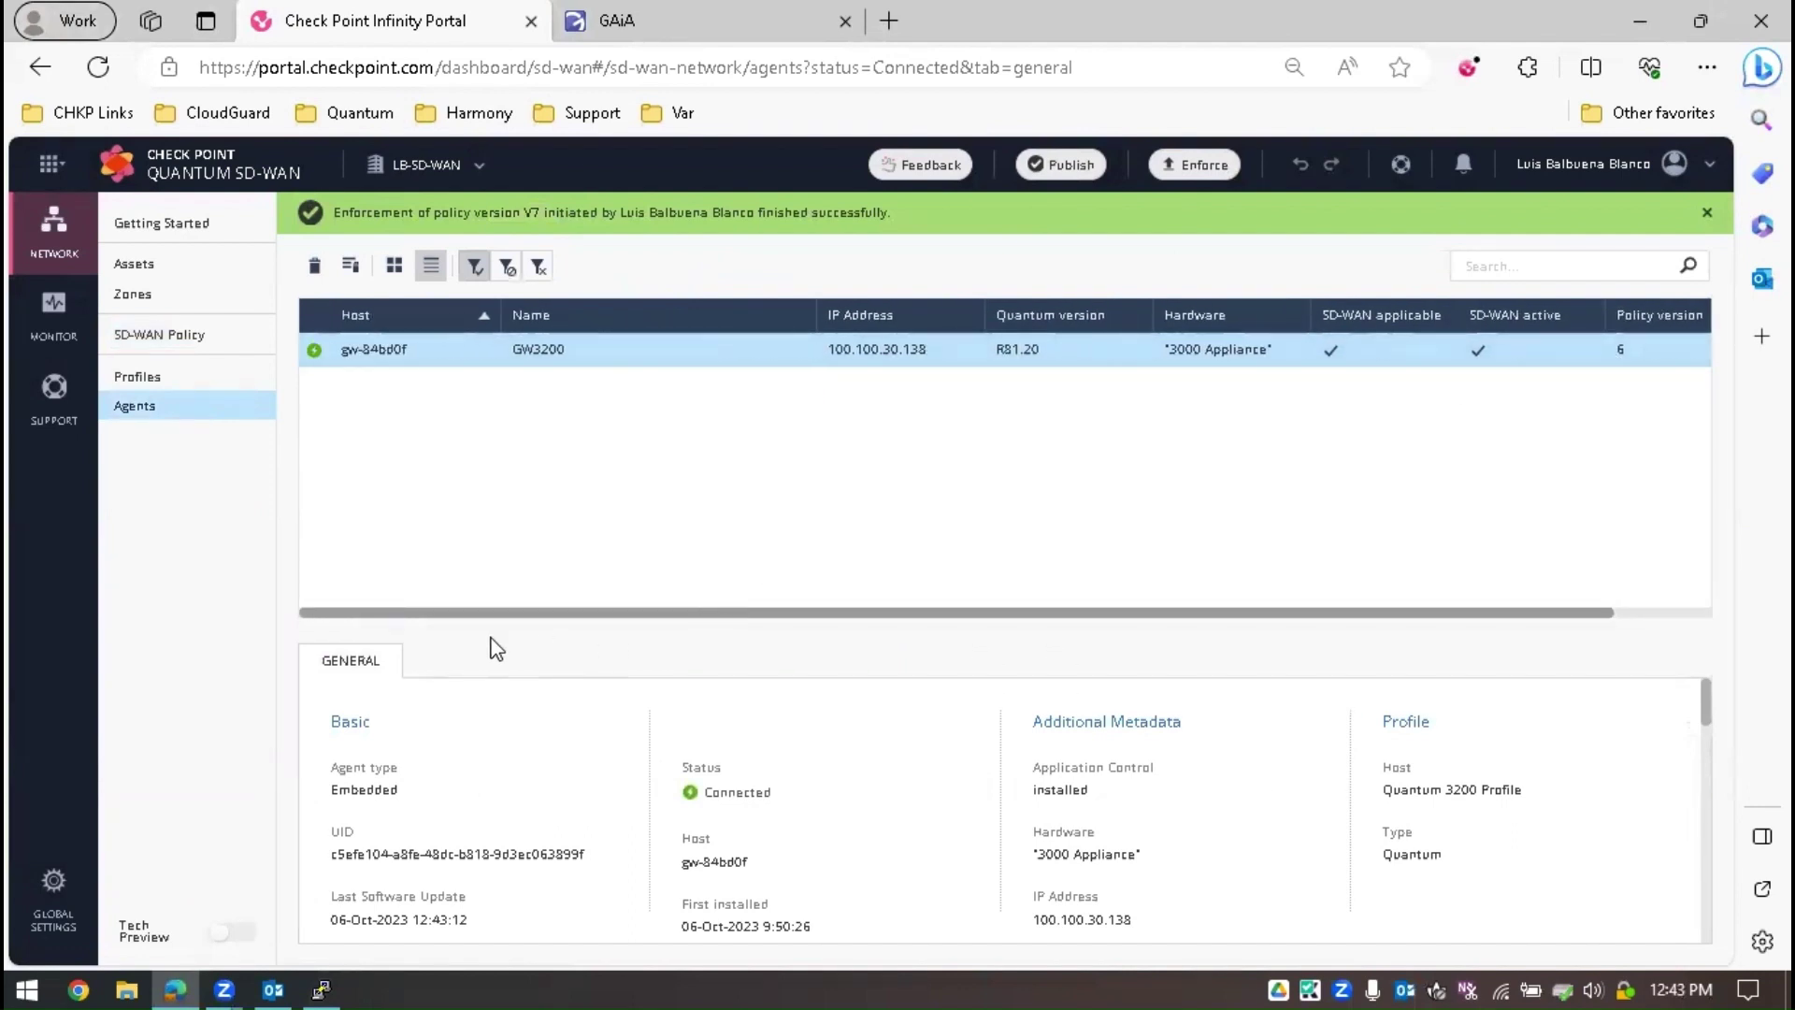
scroll(789, 786, "down", 2)
scroll(791, 806, "down", 1)
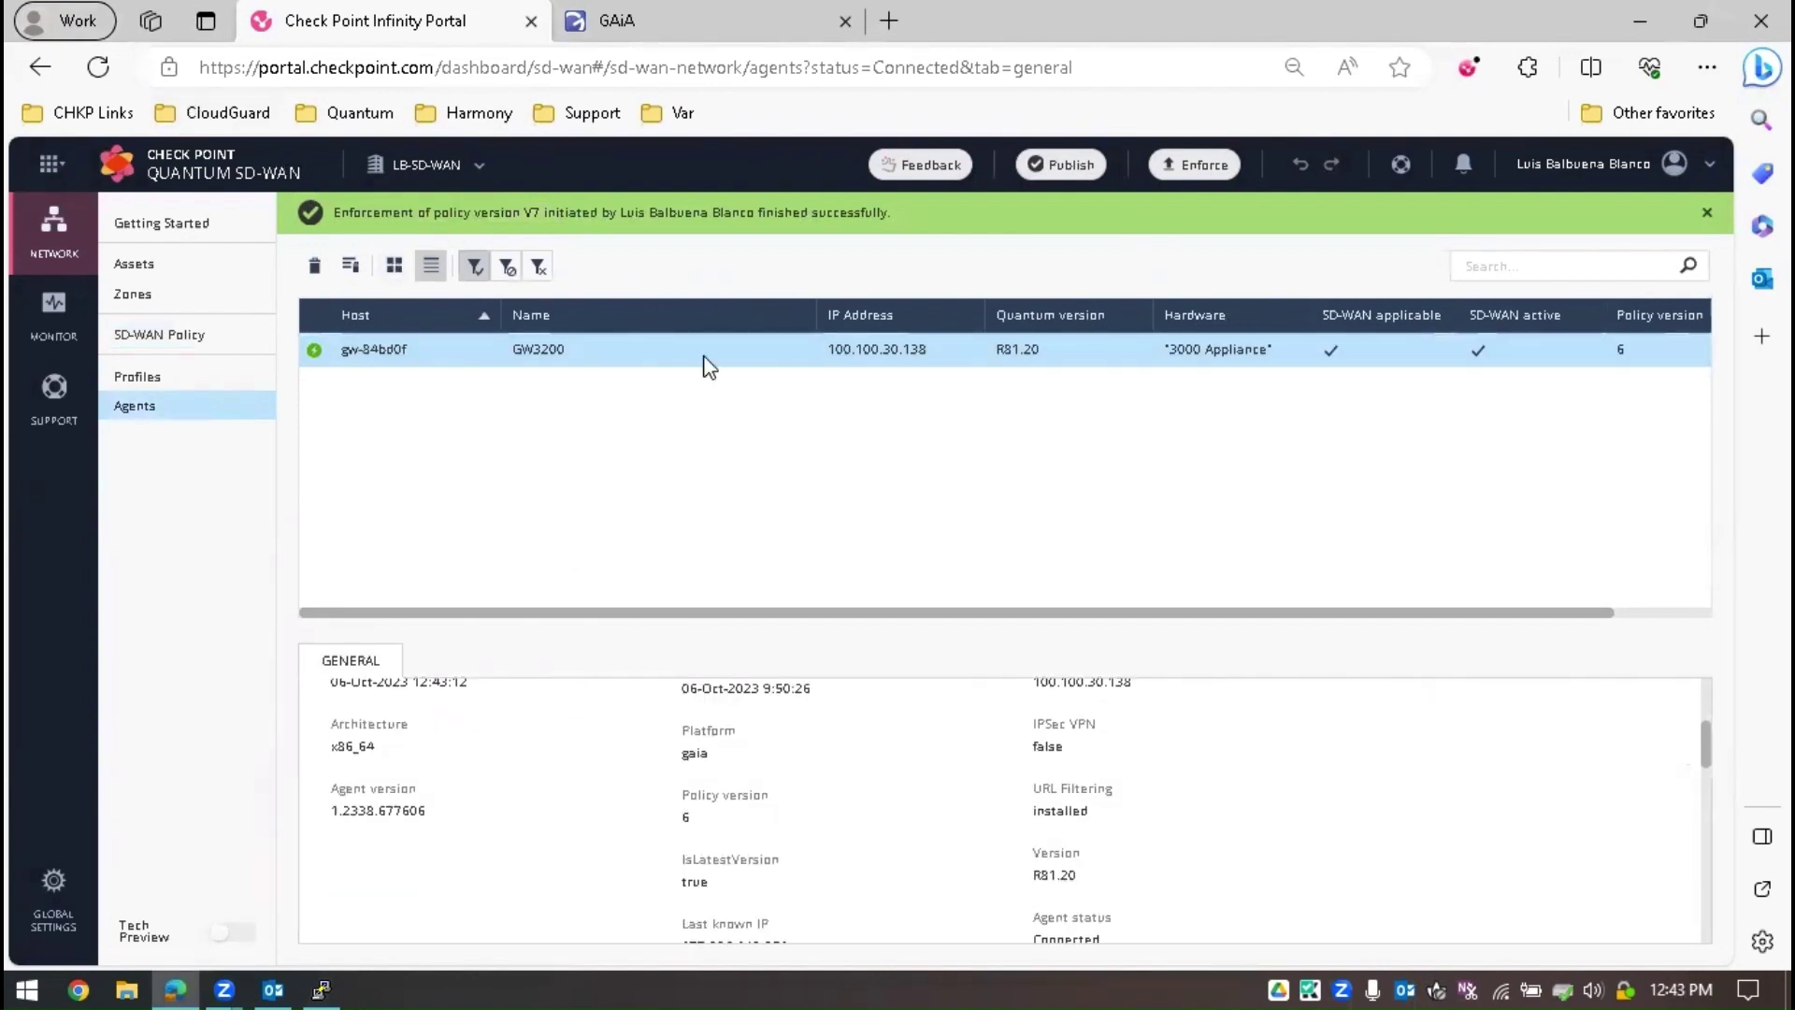
left_click(156, 386)
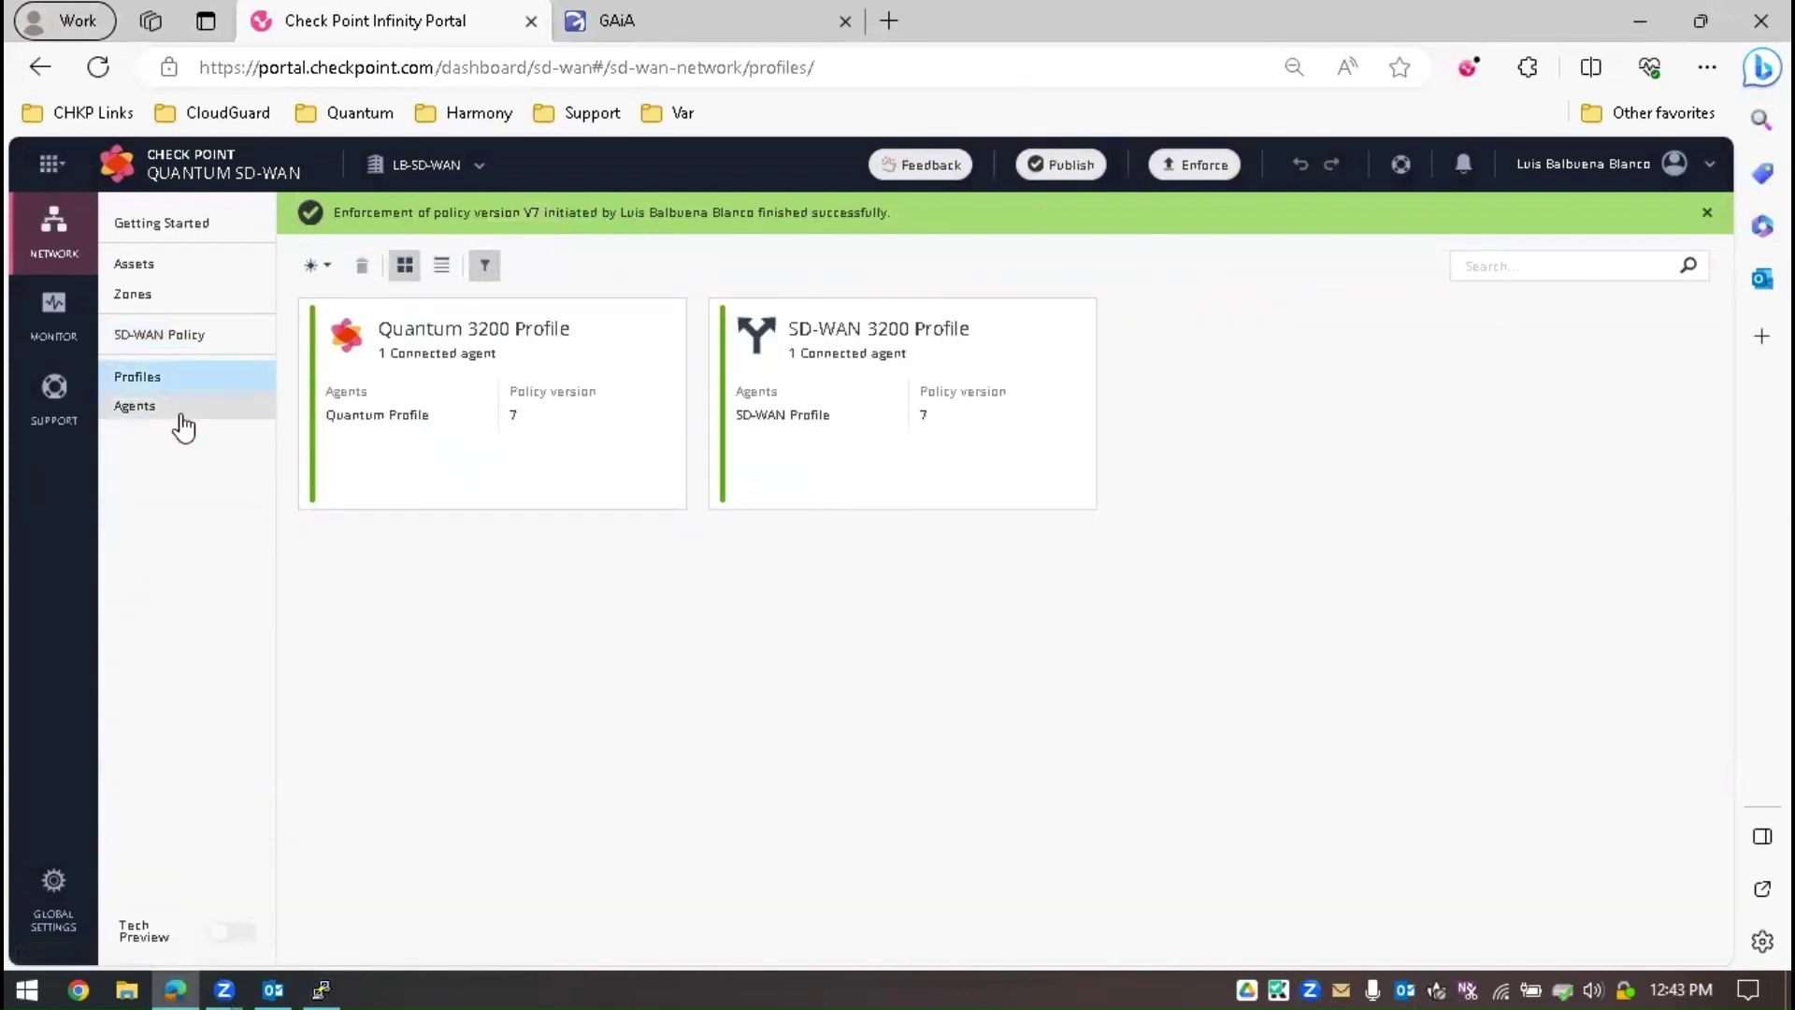
left_click(166, 411)
left_click(176, 381)
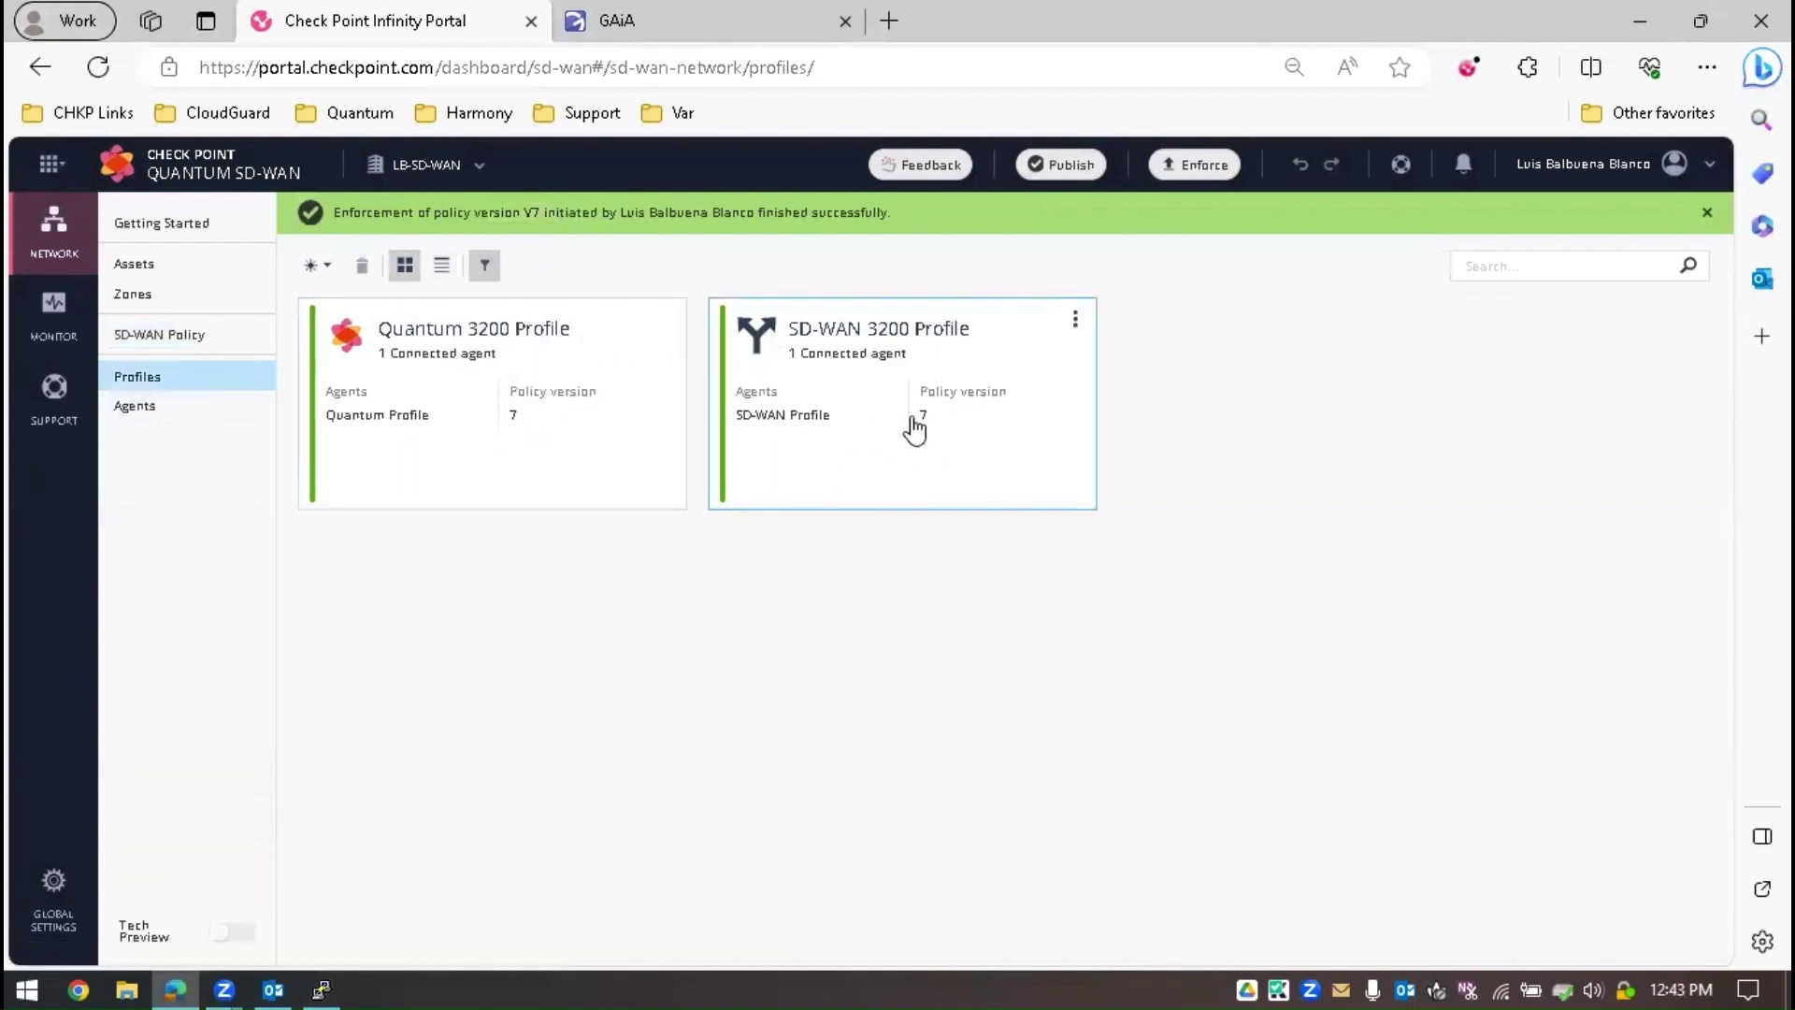
left_click(173, 411)
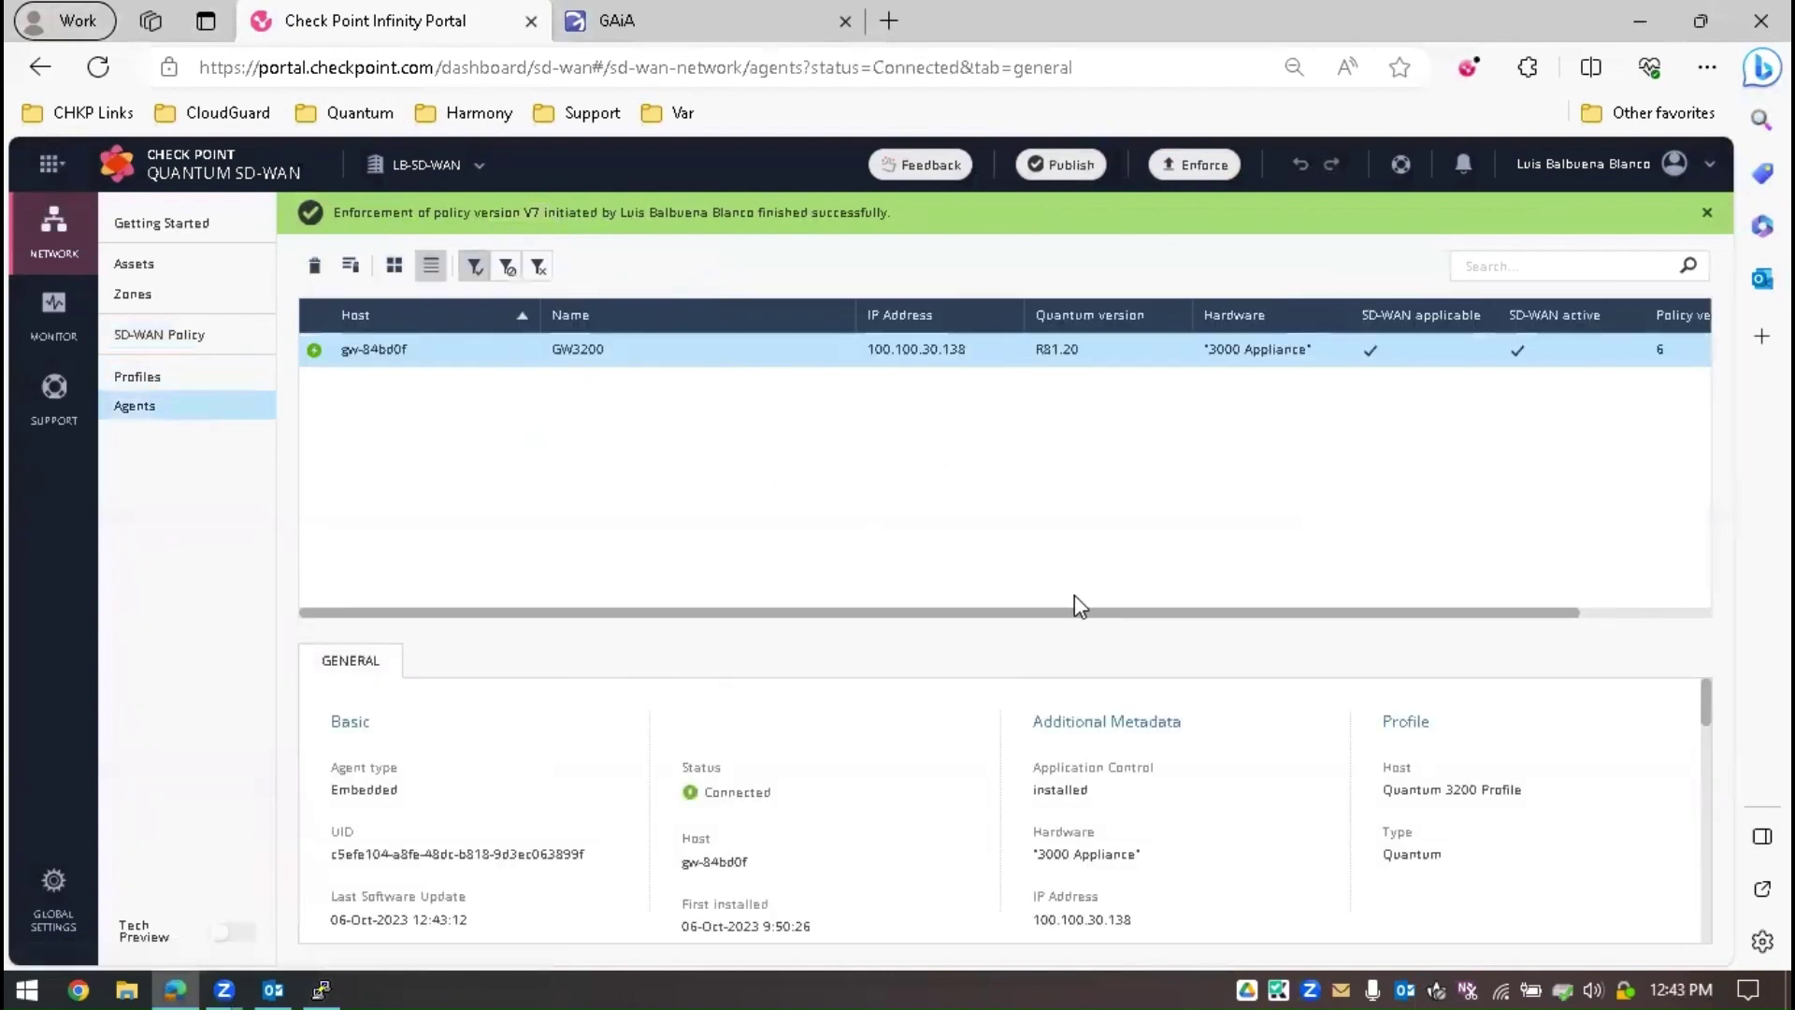
- Browse the Assets list of Quantum Management objects, then return to the SD-WAN Policy rules
left_click(136, 265)
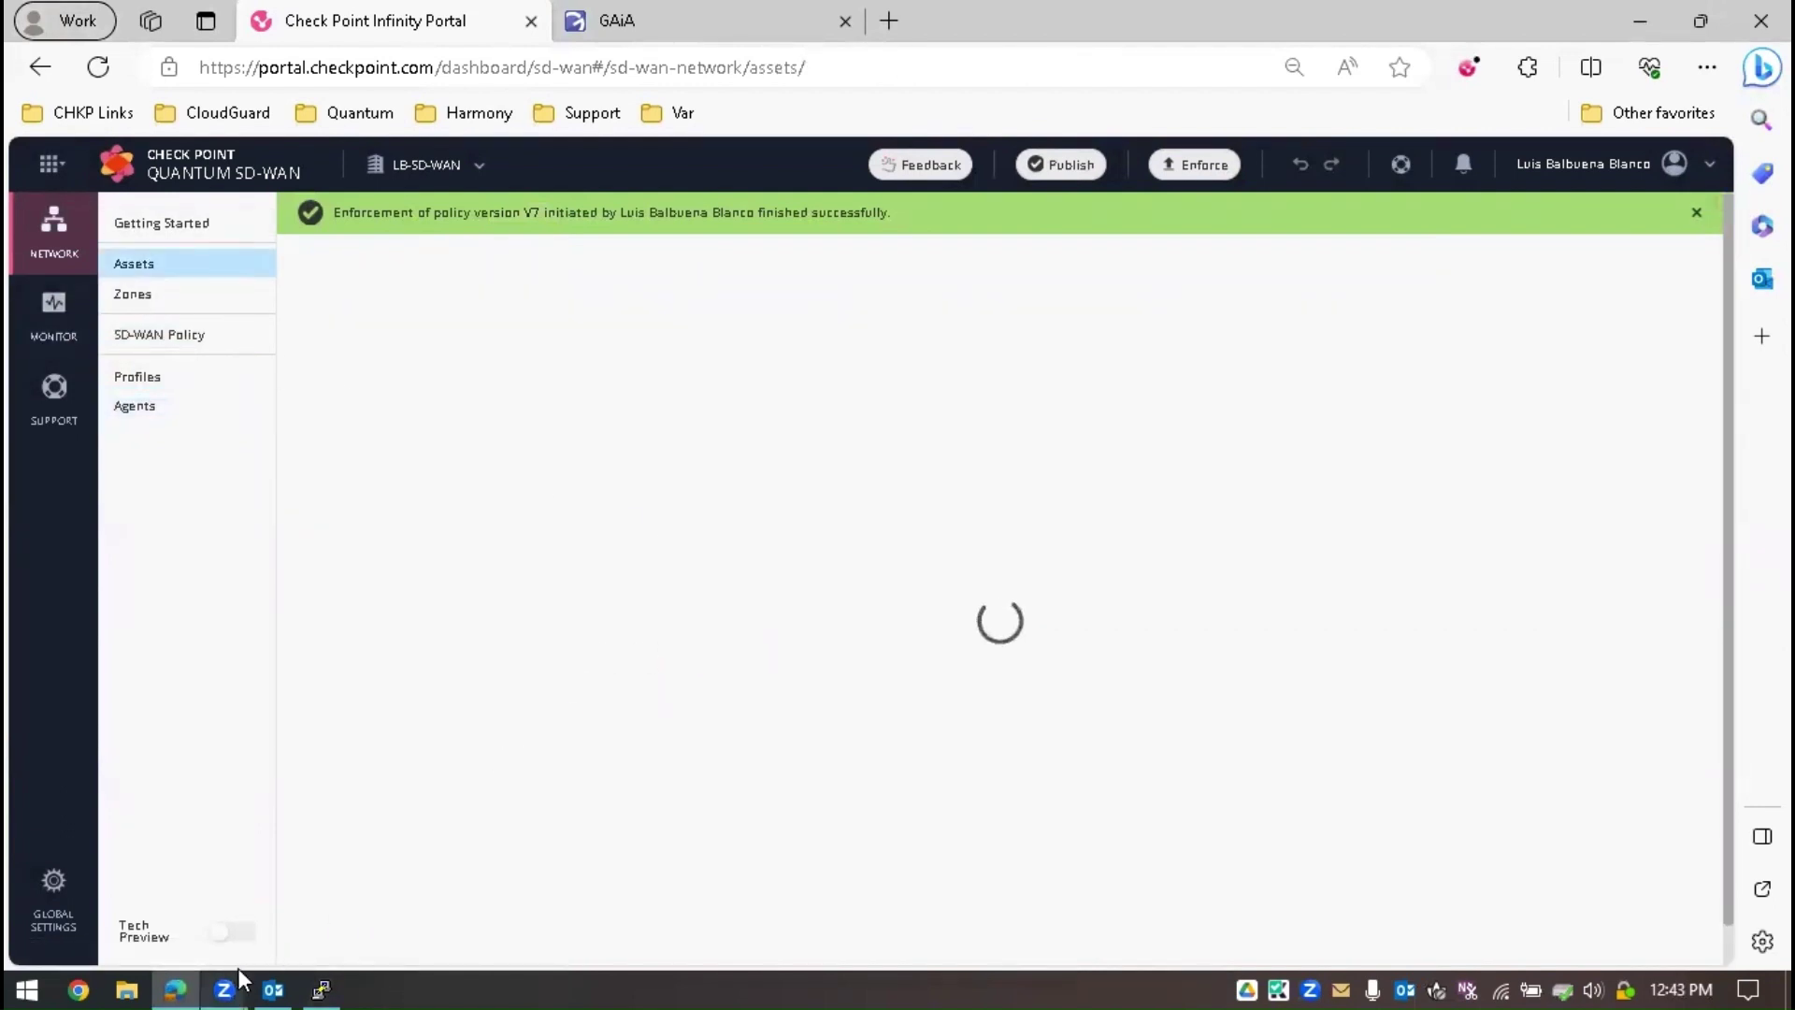
mouse_move(228, 988)
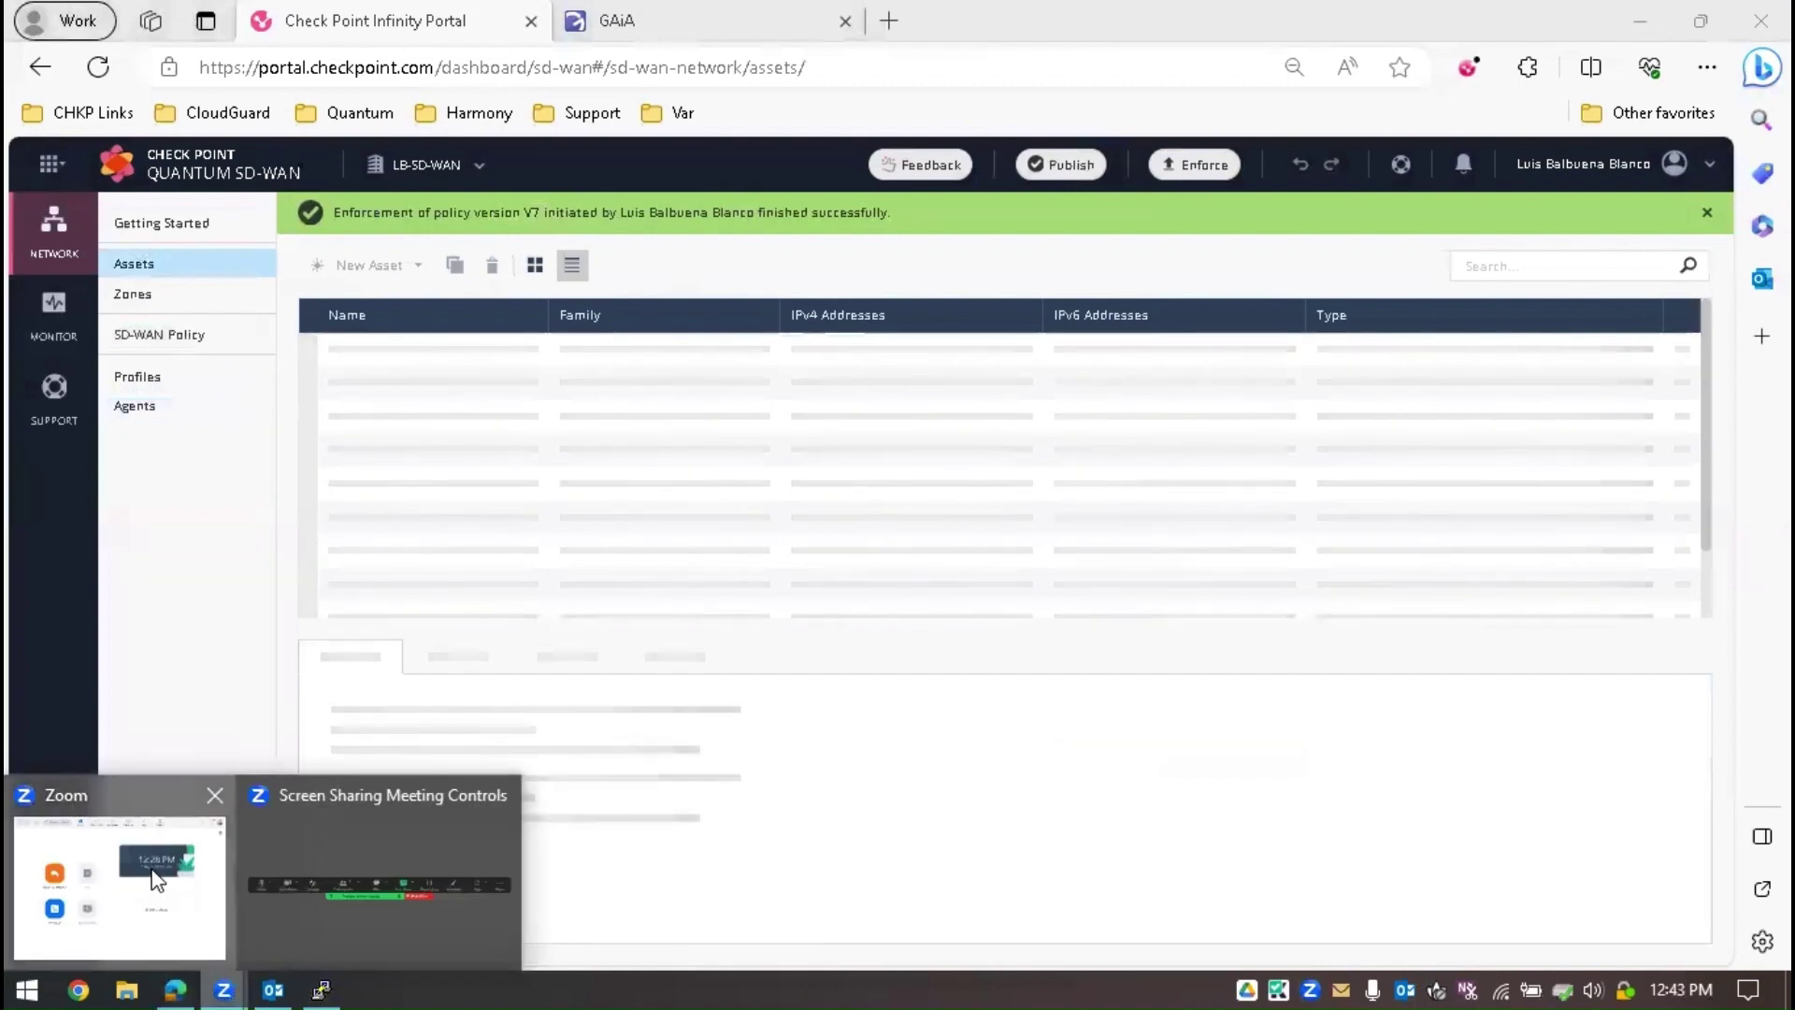
left_click(155, 880)
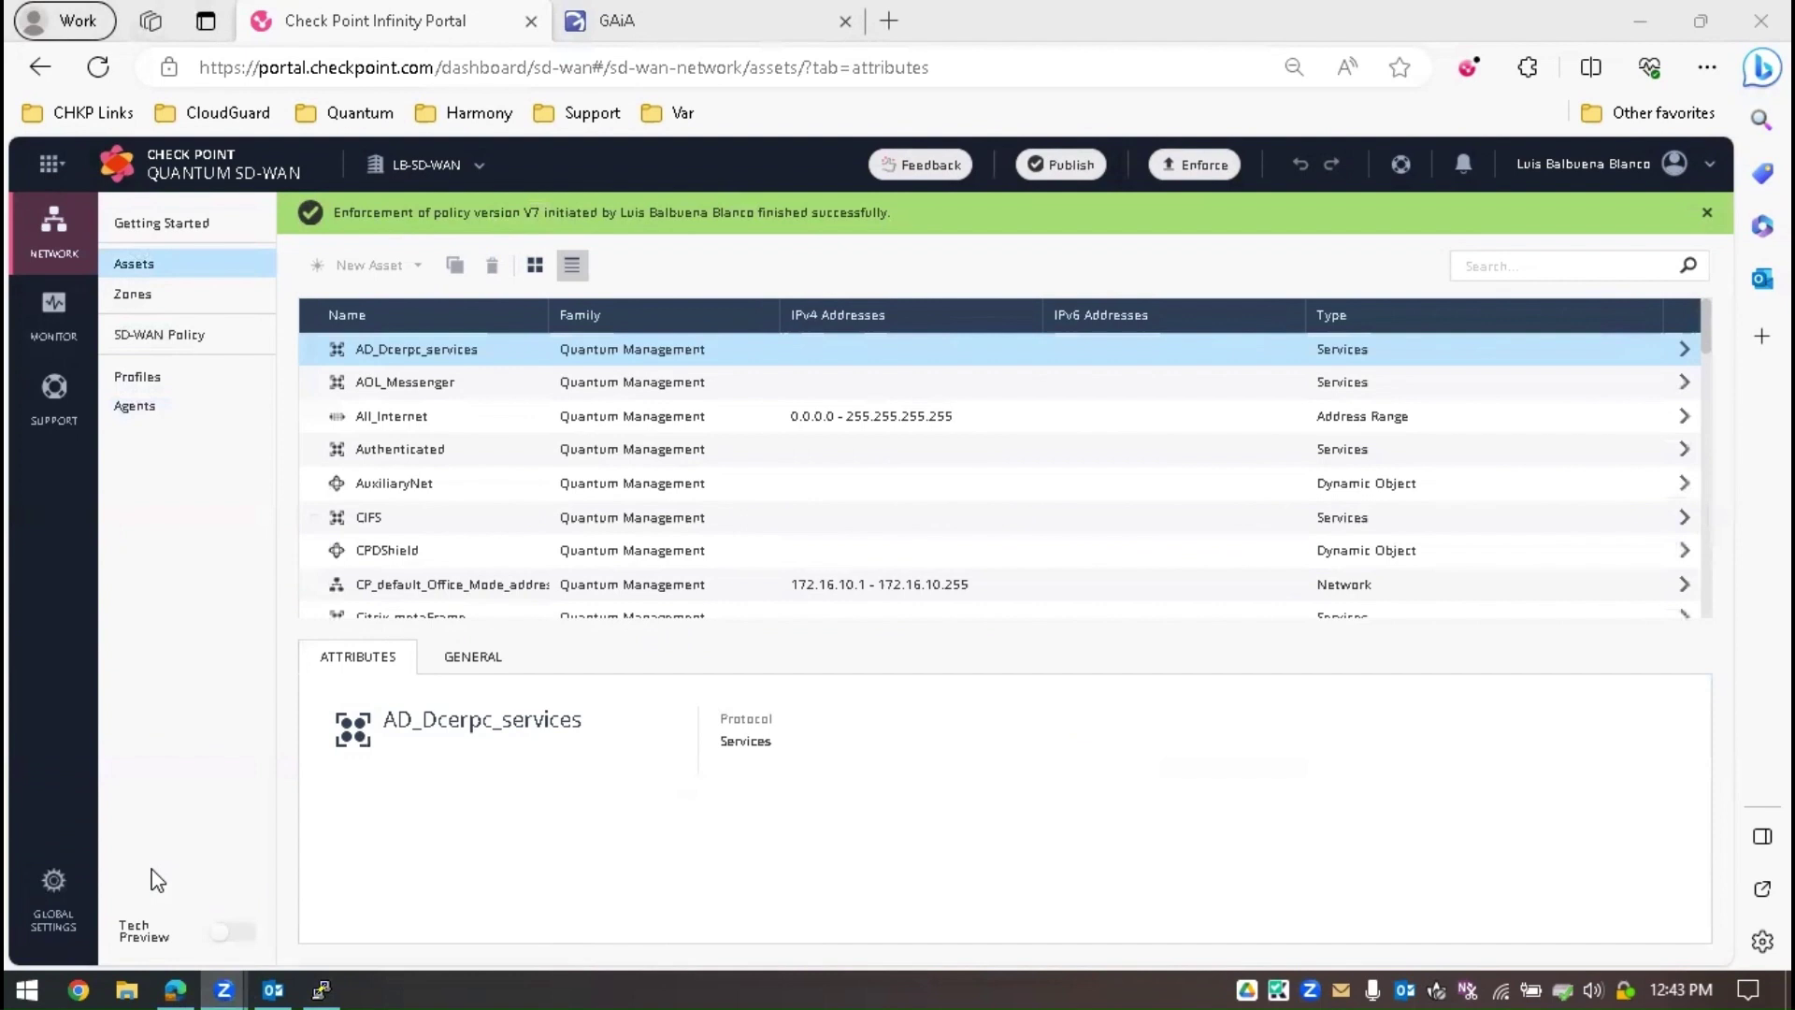
left_click(682, 853)
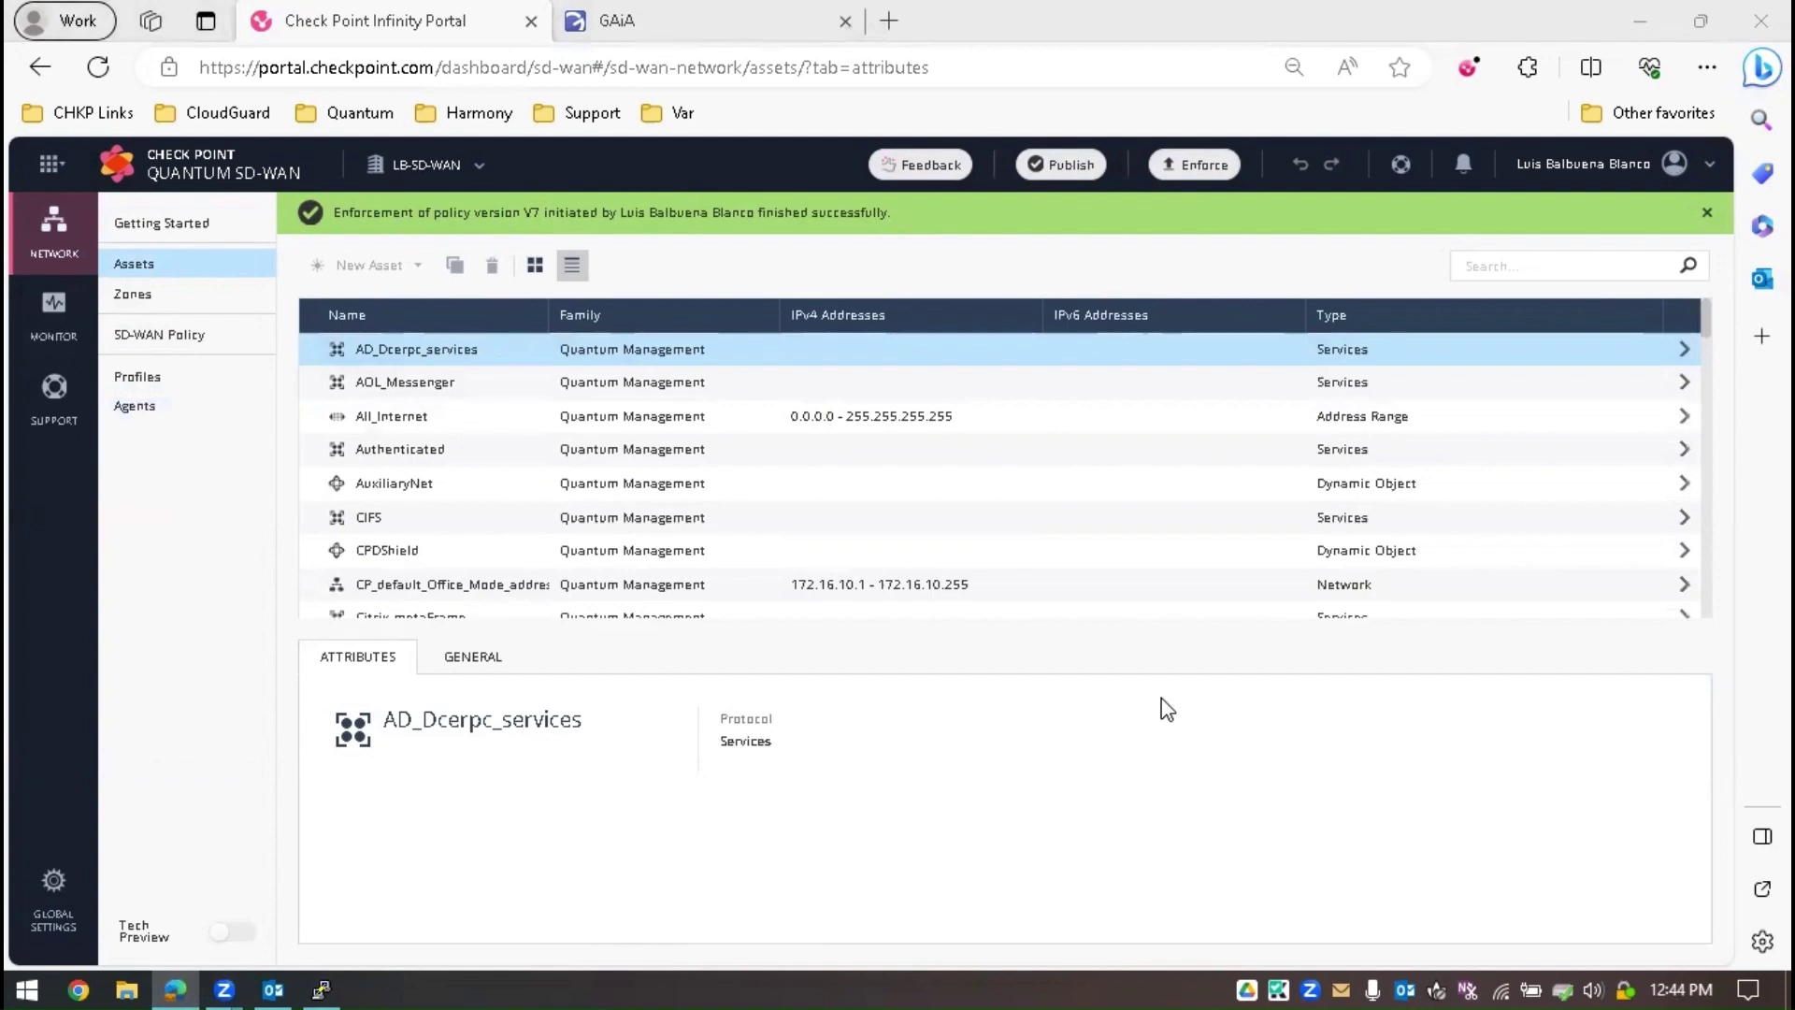
left_click(1124, 664)
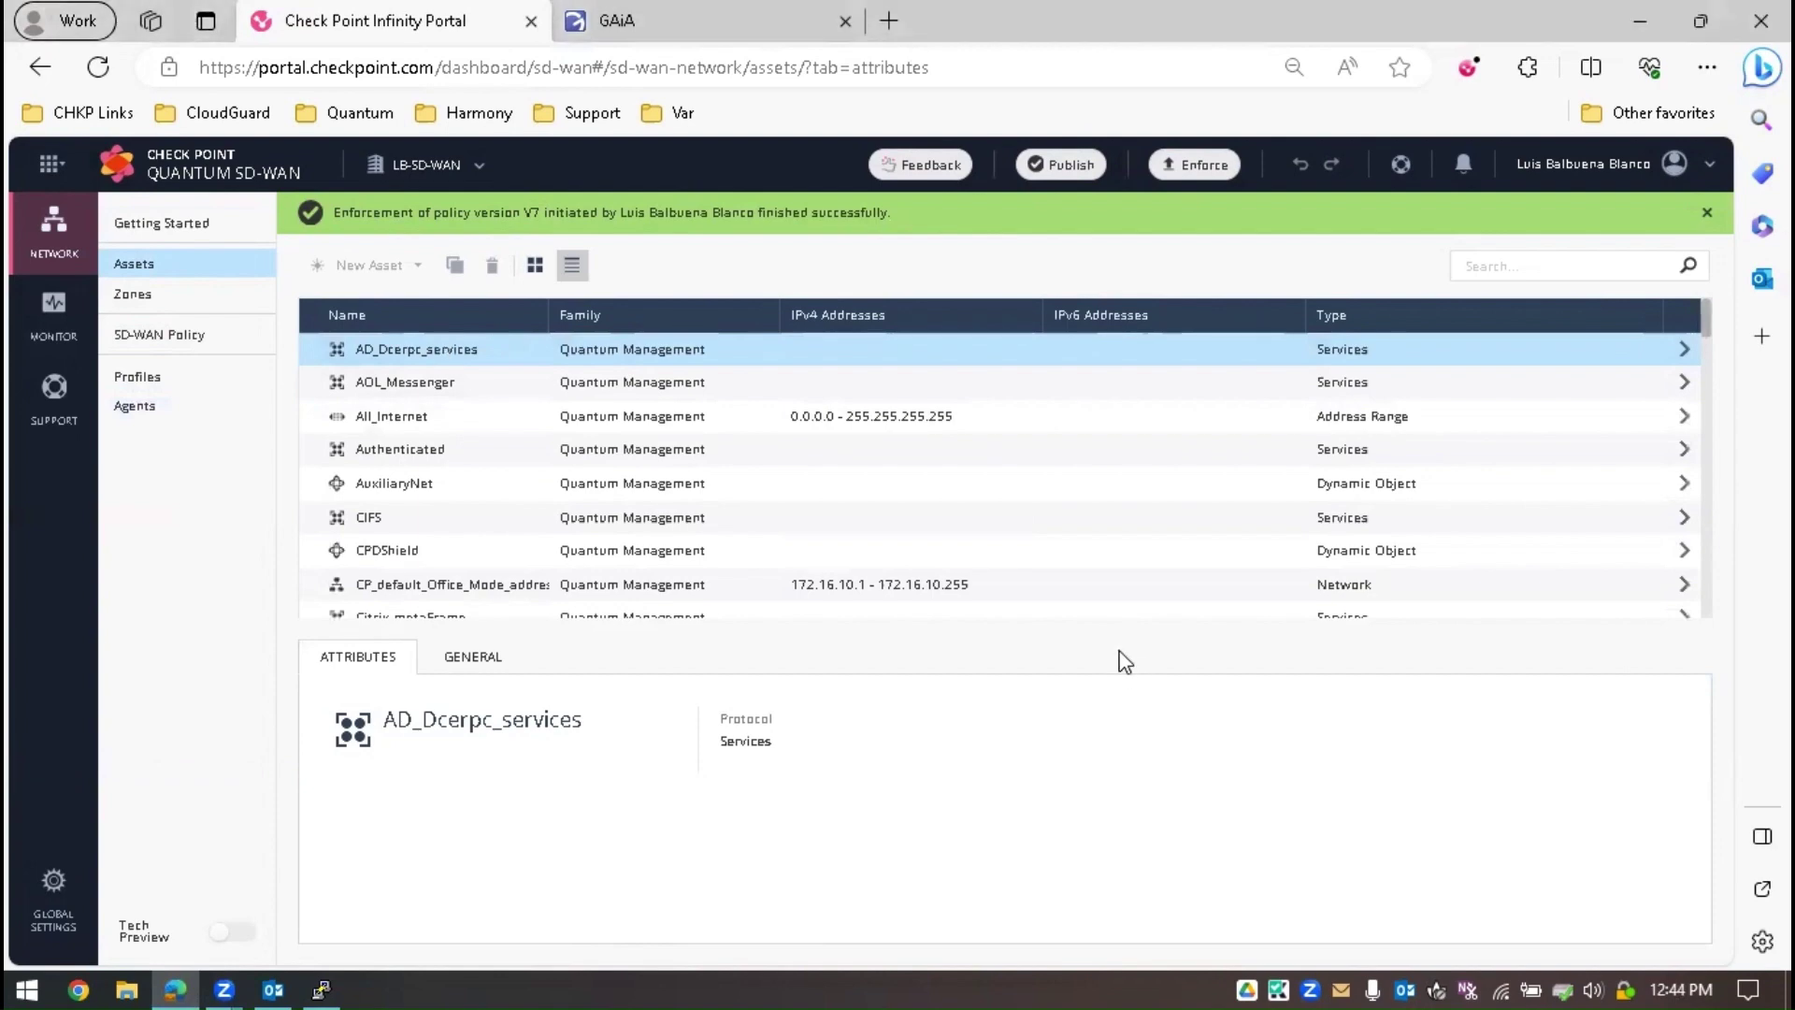
left_click(189, 338)
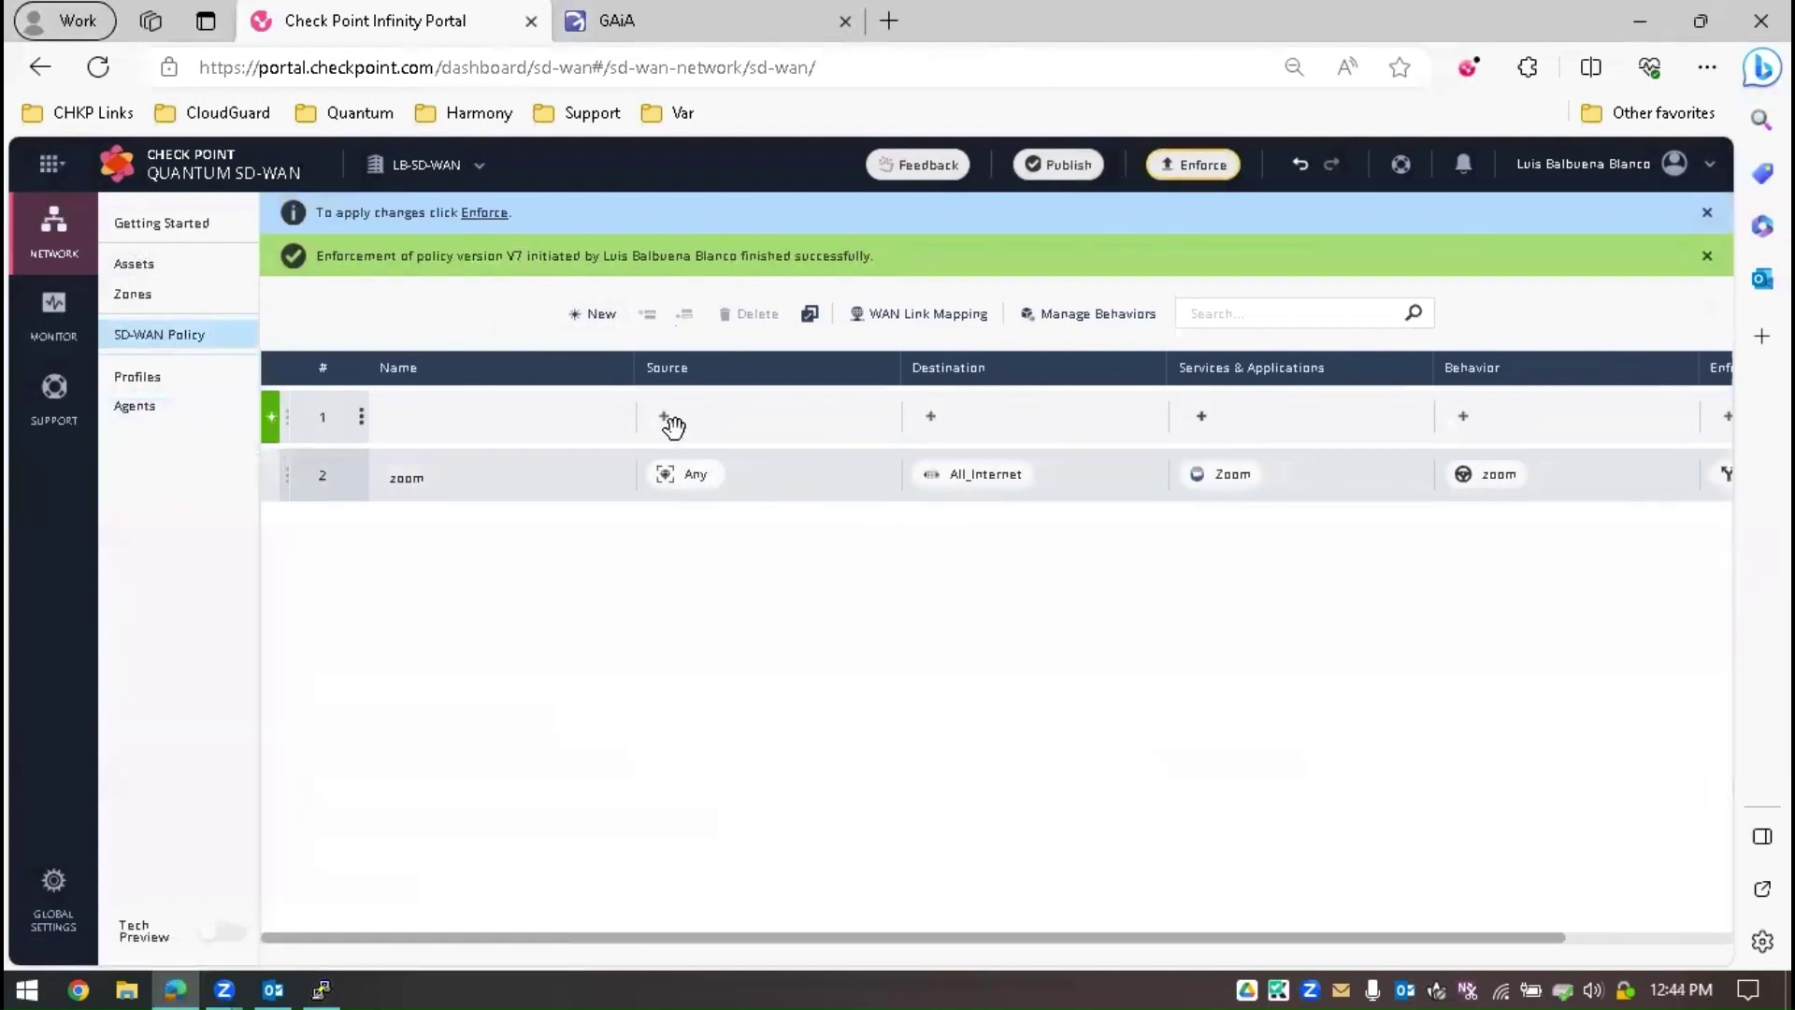
- Name the new rule 1 anydesk and set its source to Any
left_click(469, 421)
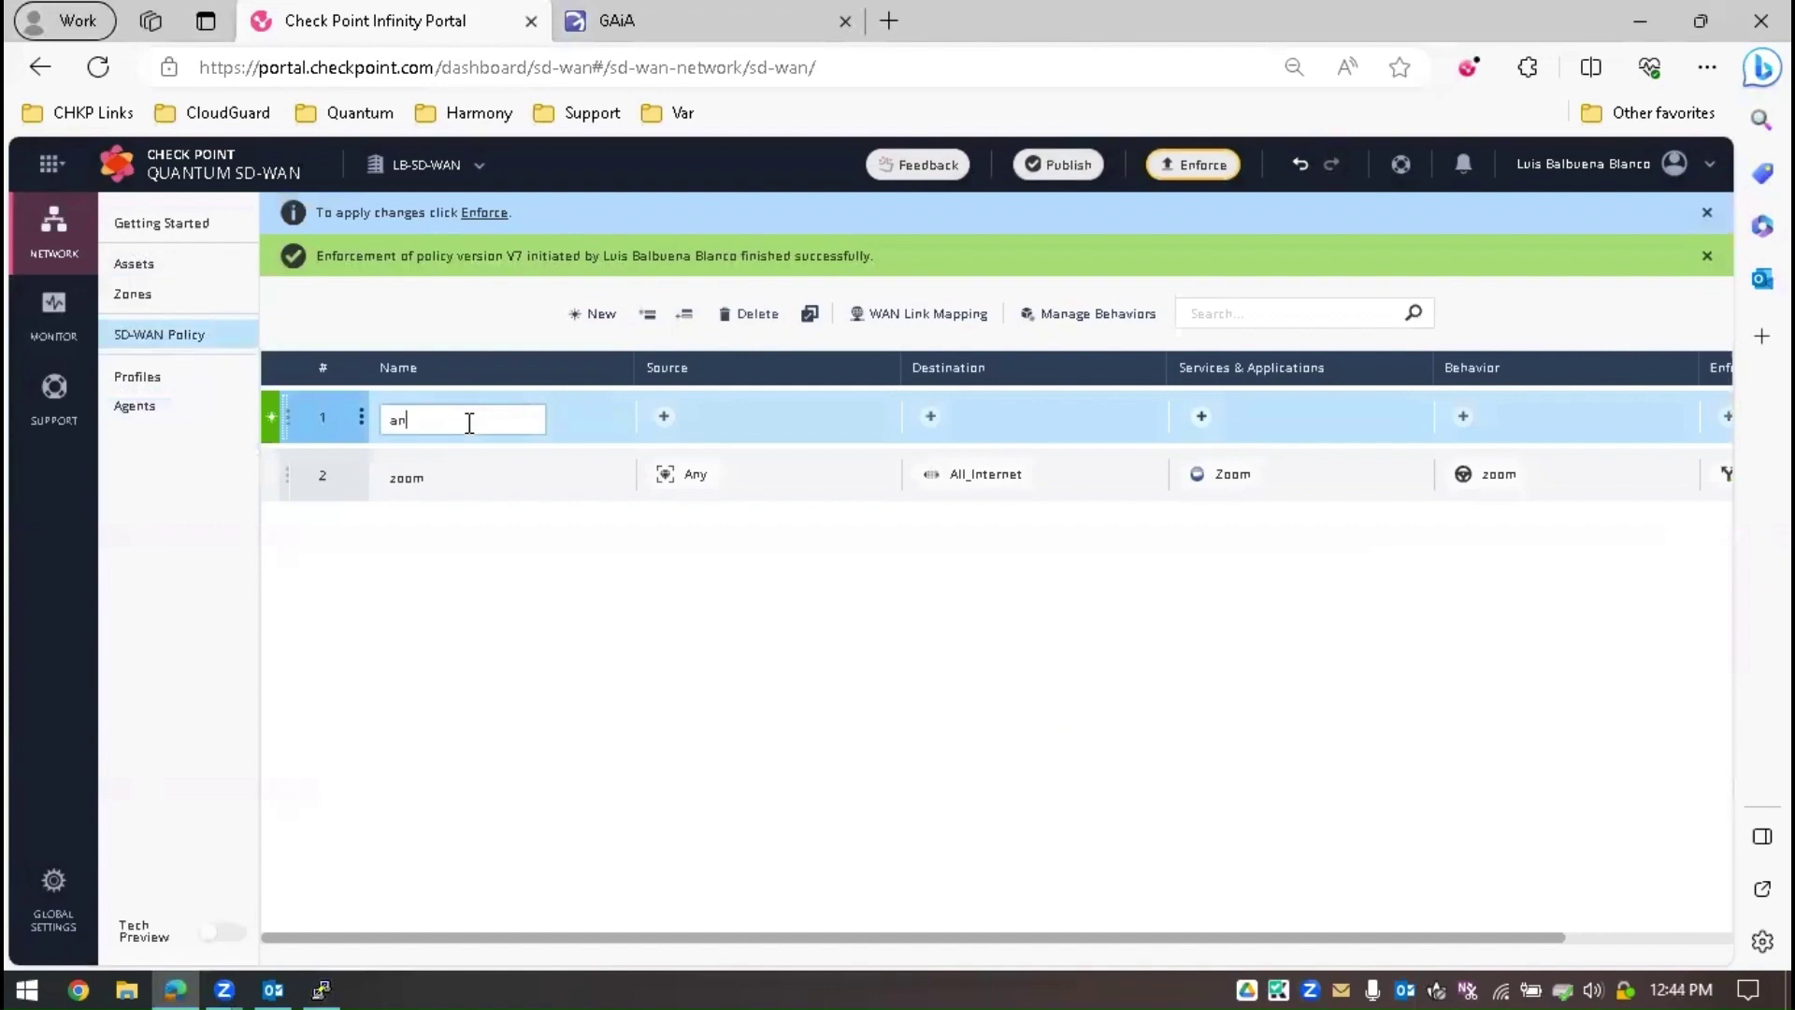
left_click(672, 429)
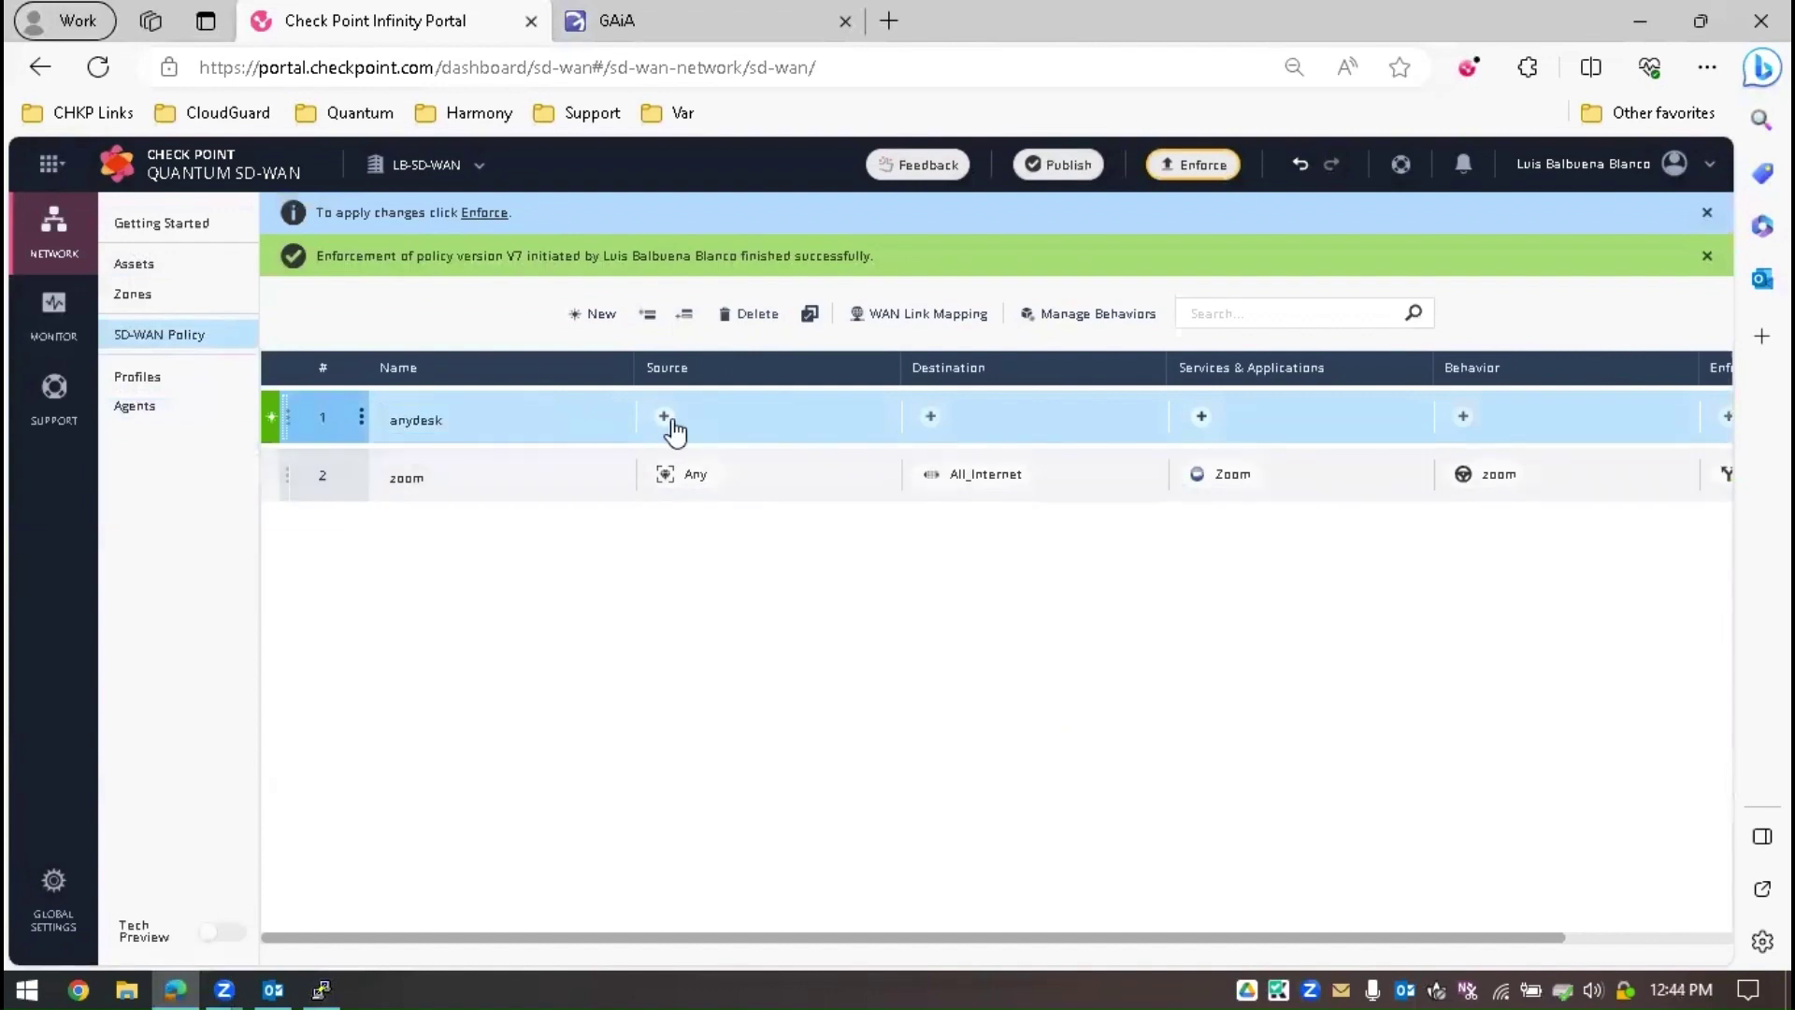
left_click(665, 417)
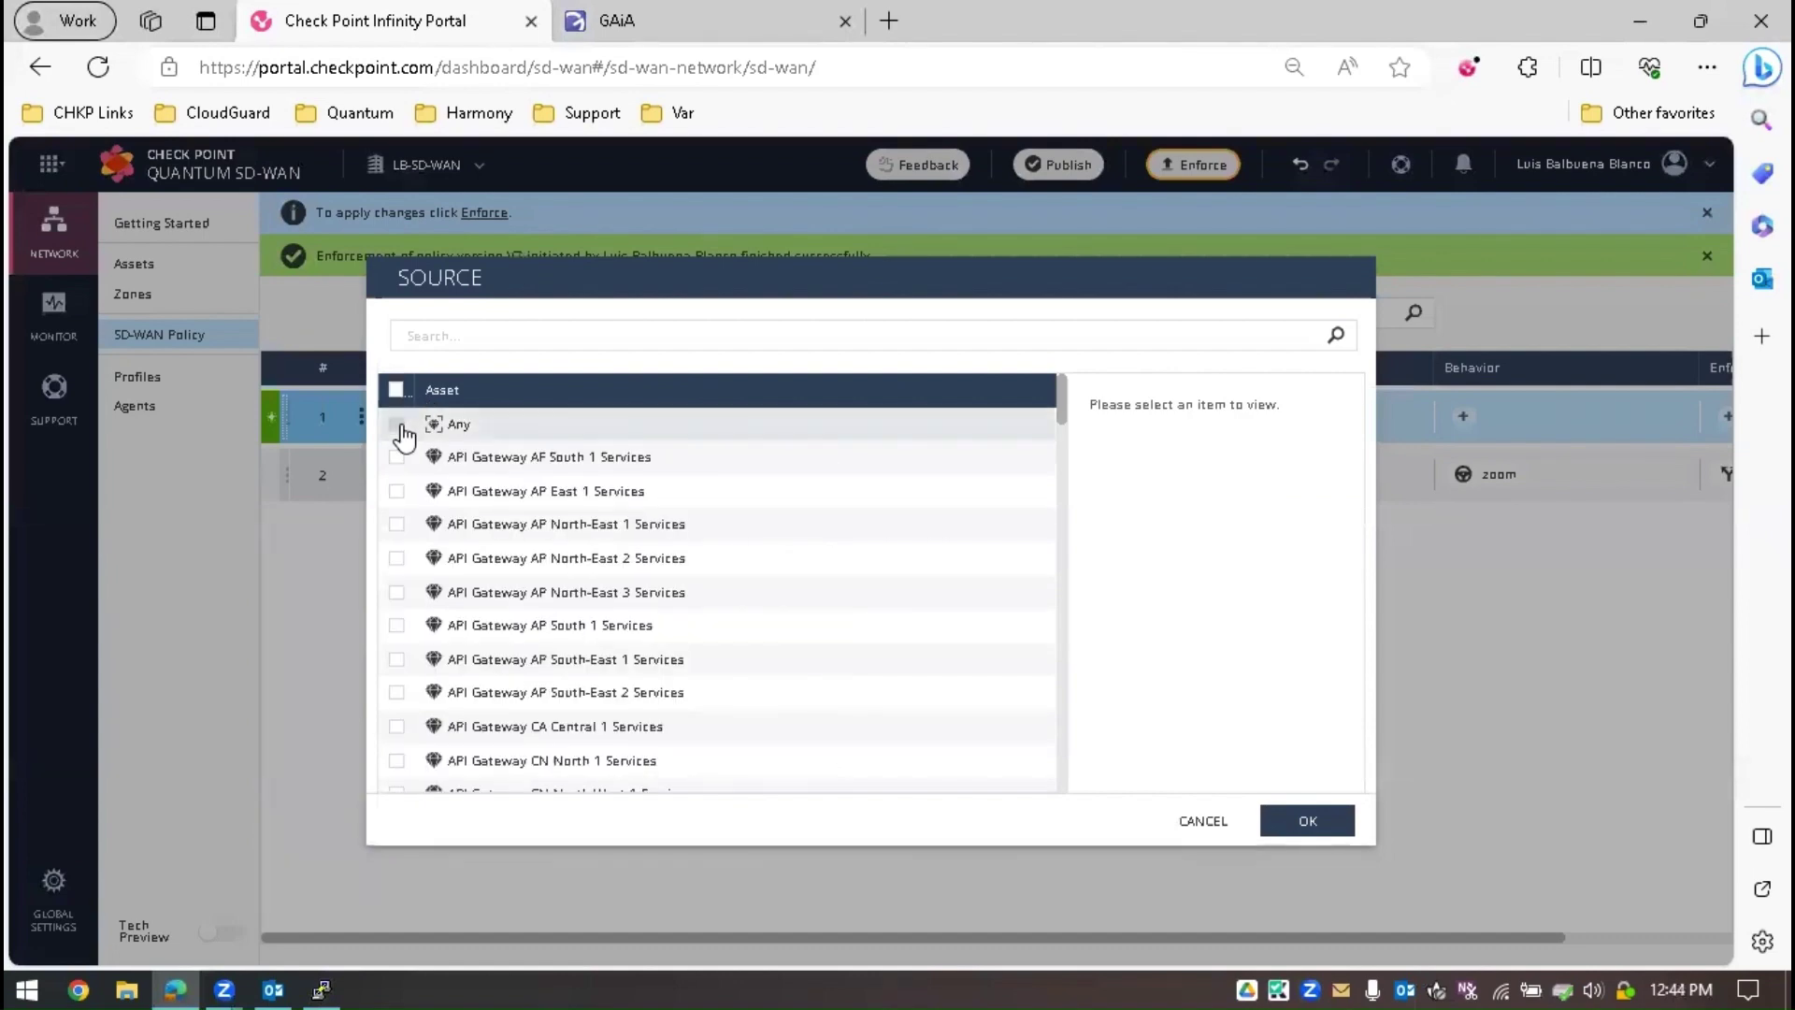
left_click(396, 424)
left_click(1307, 820)
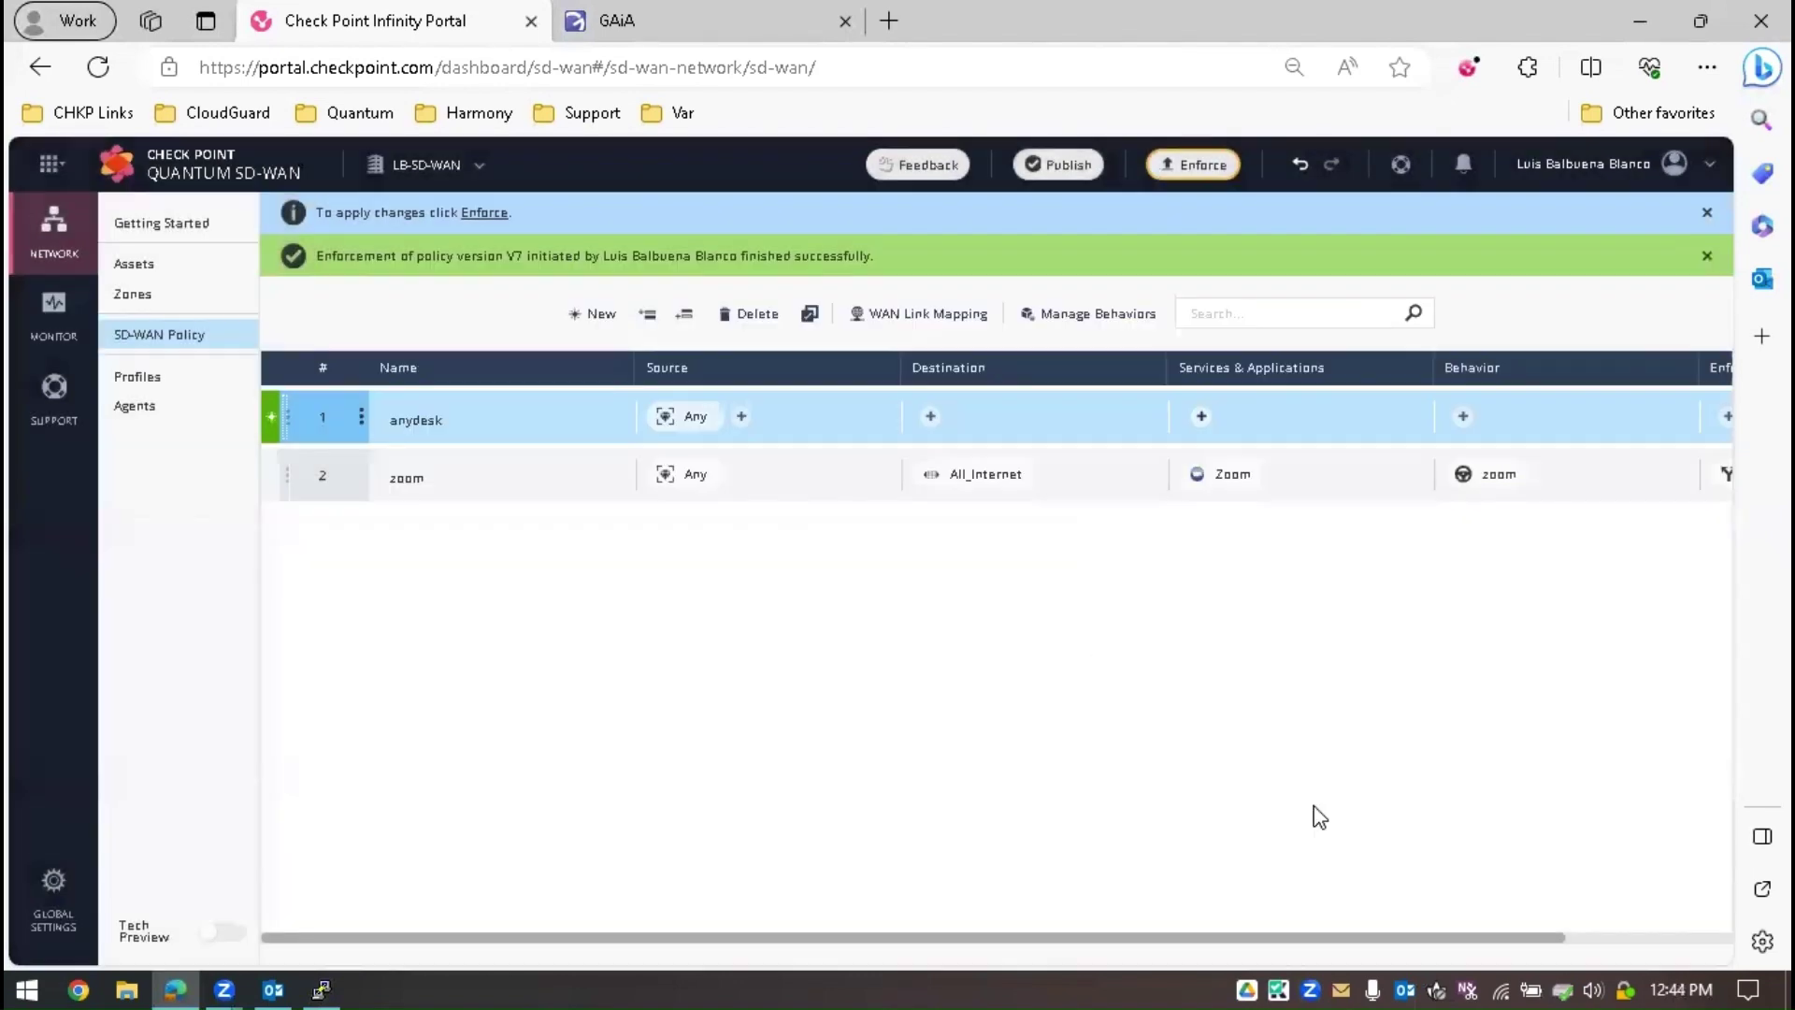
- Set rule 1's destination to All_Internet
left_click(931, 418)
left_click(439, 339)
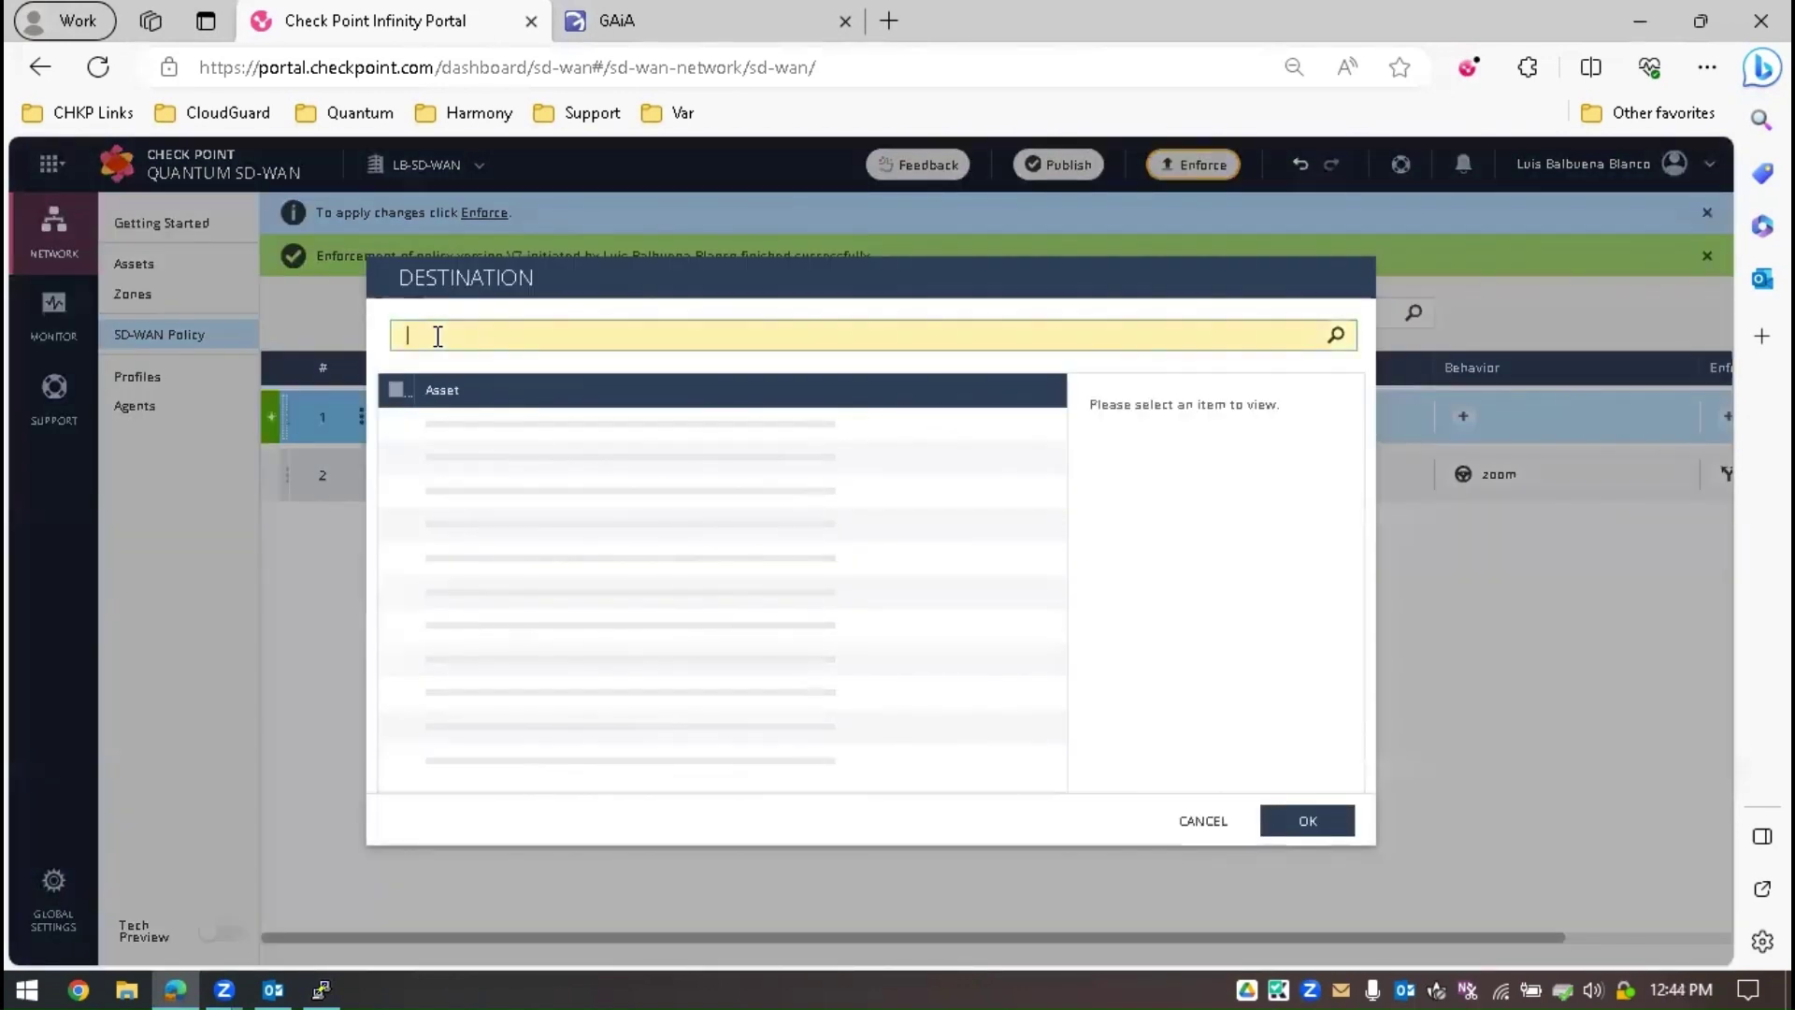
type("inte")
type("rnet")
type("r")
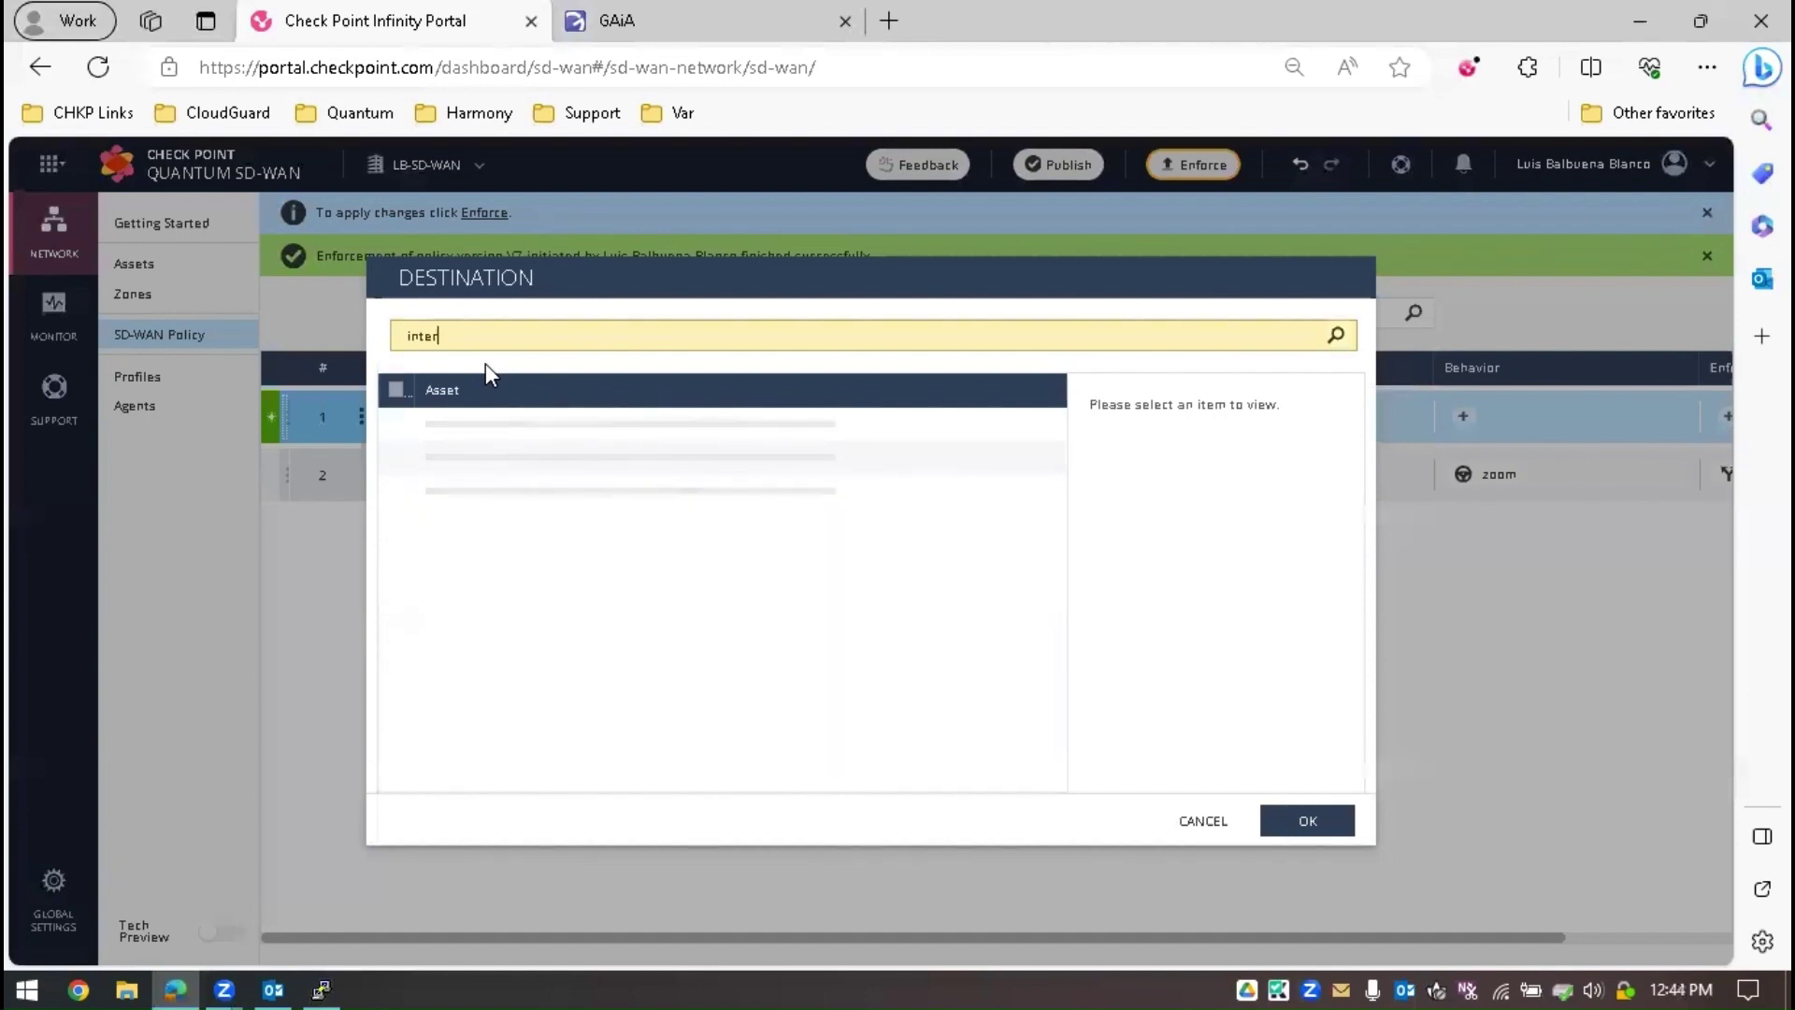
left_click(400, 423)
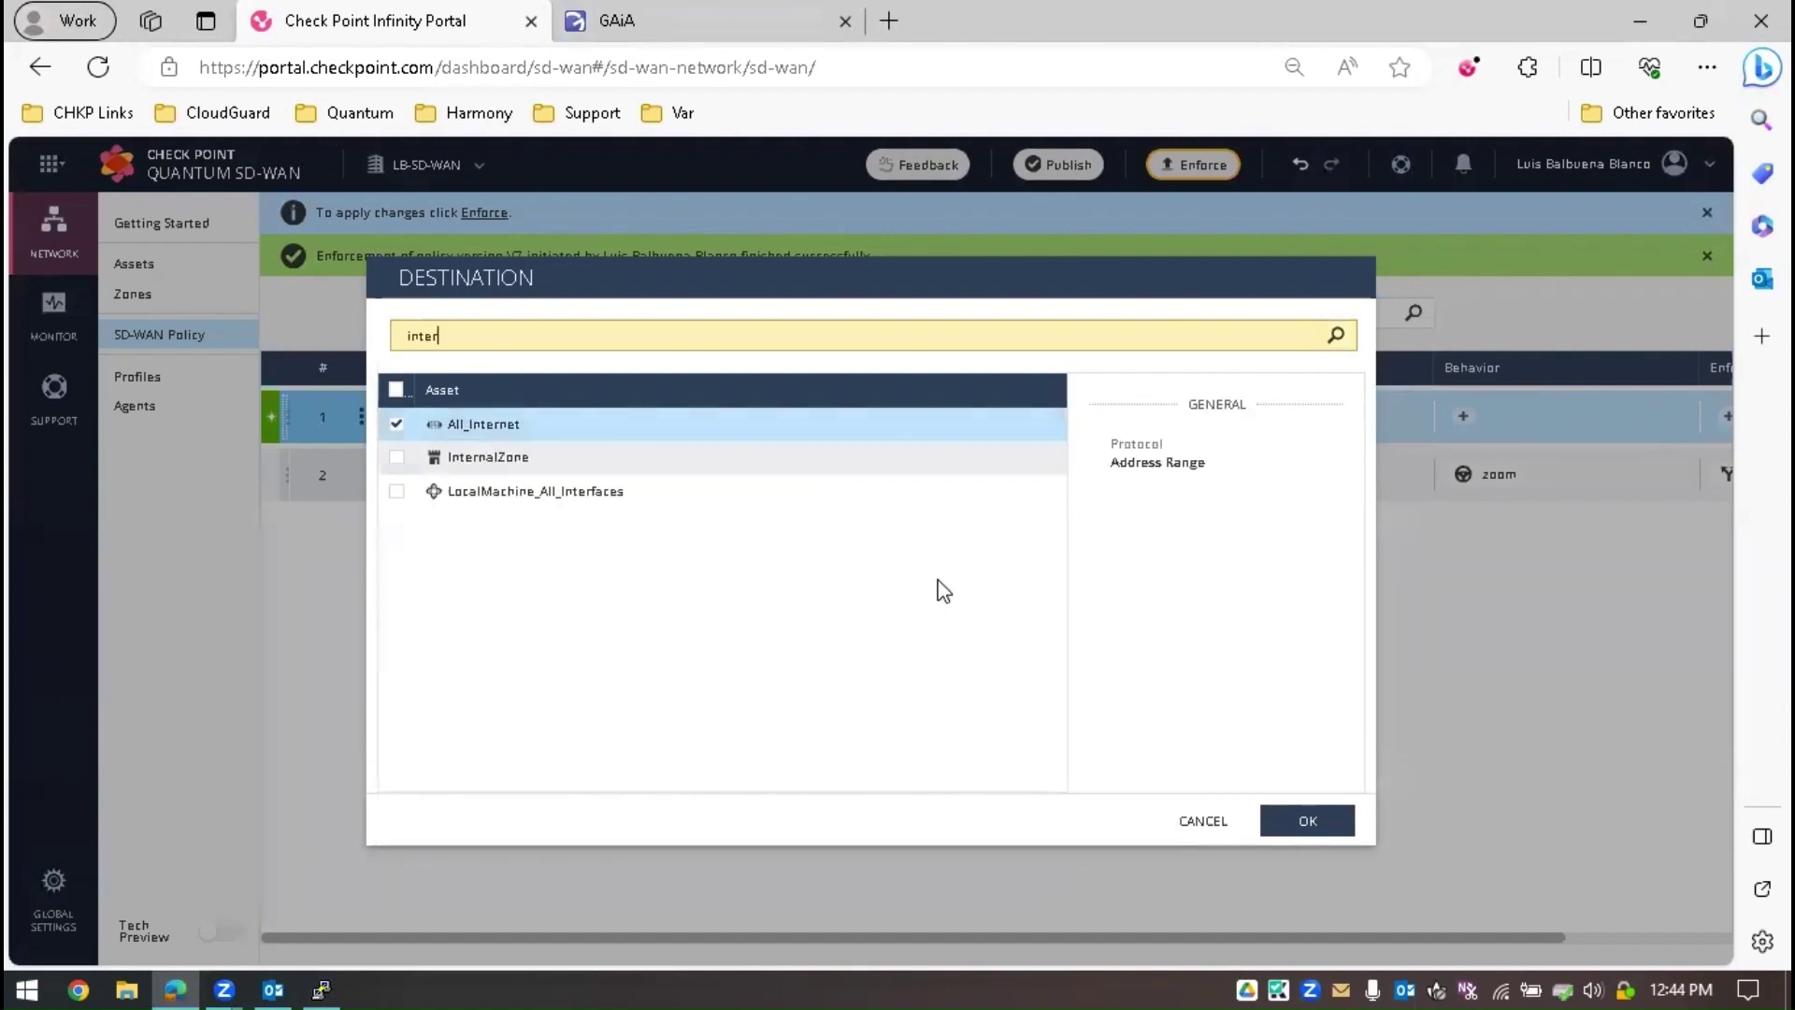
left_click(1309, 820)
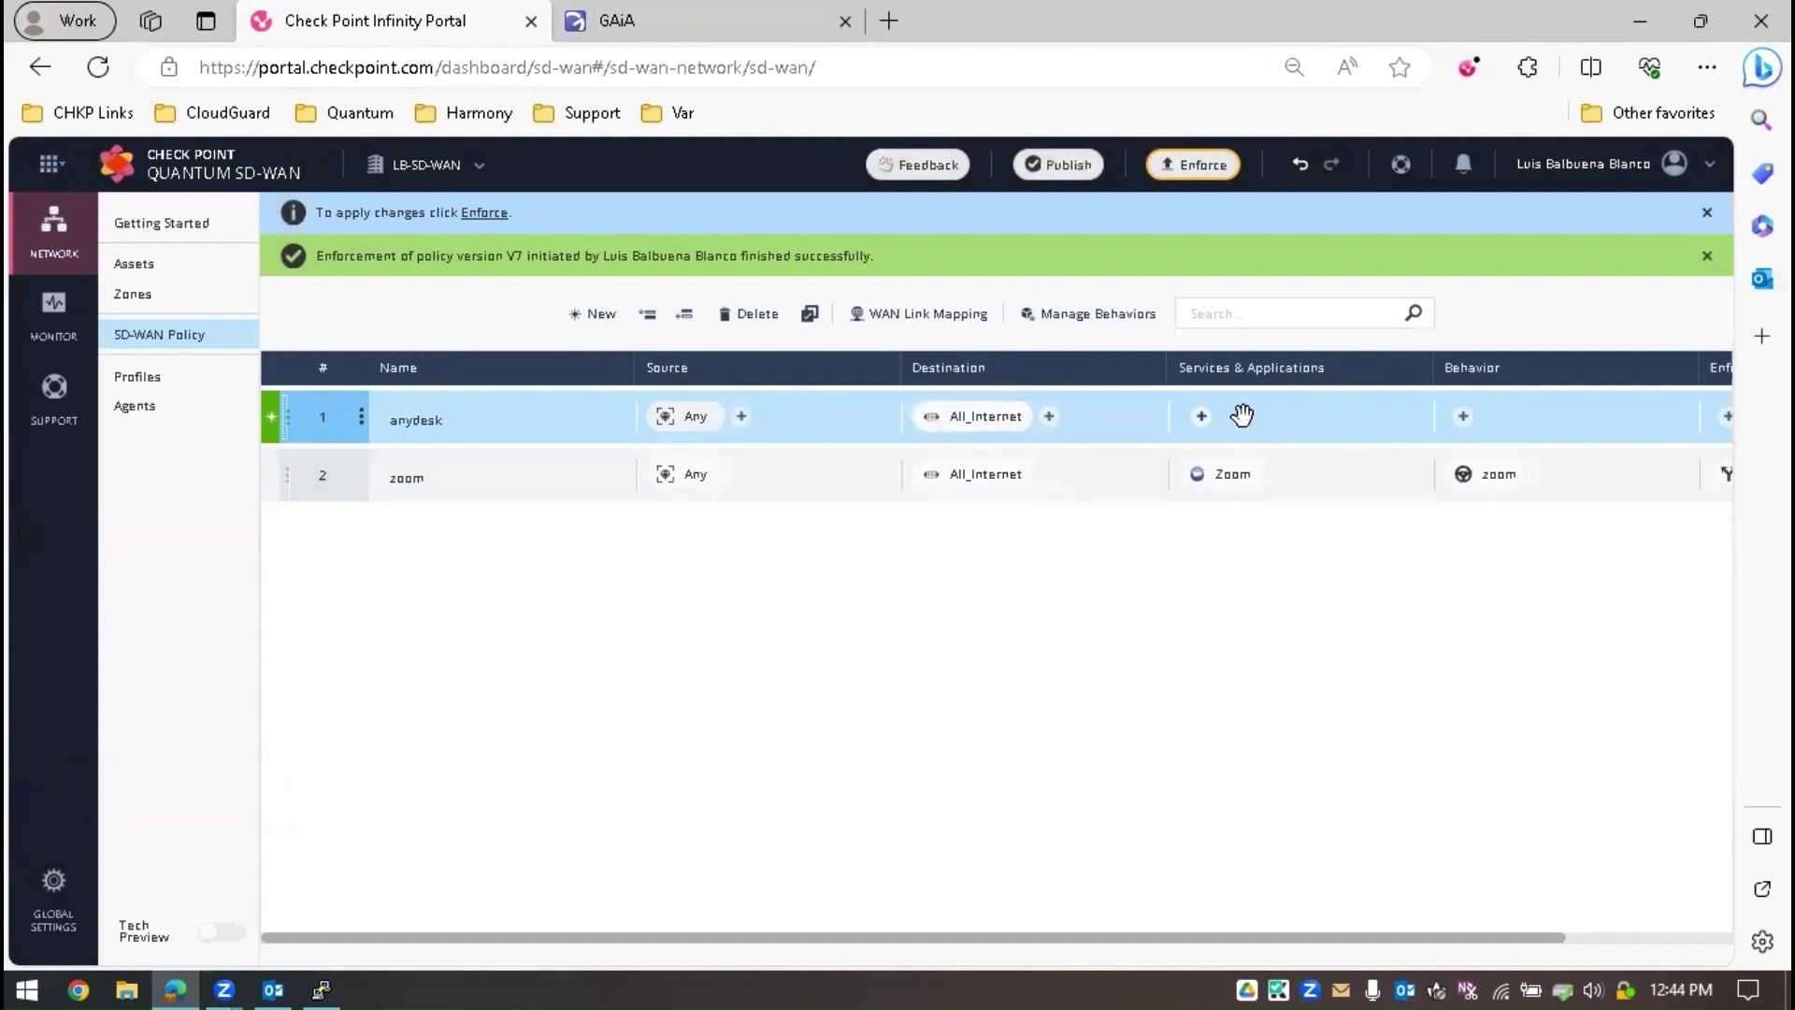
- Add the AnyDesk application to rule 1, leaving its behavior unset for now
left_click(1203, 417)
left_click(1225, 472)
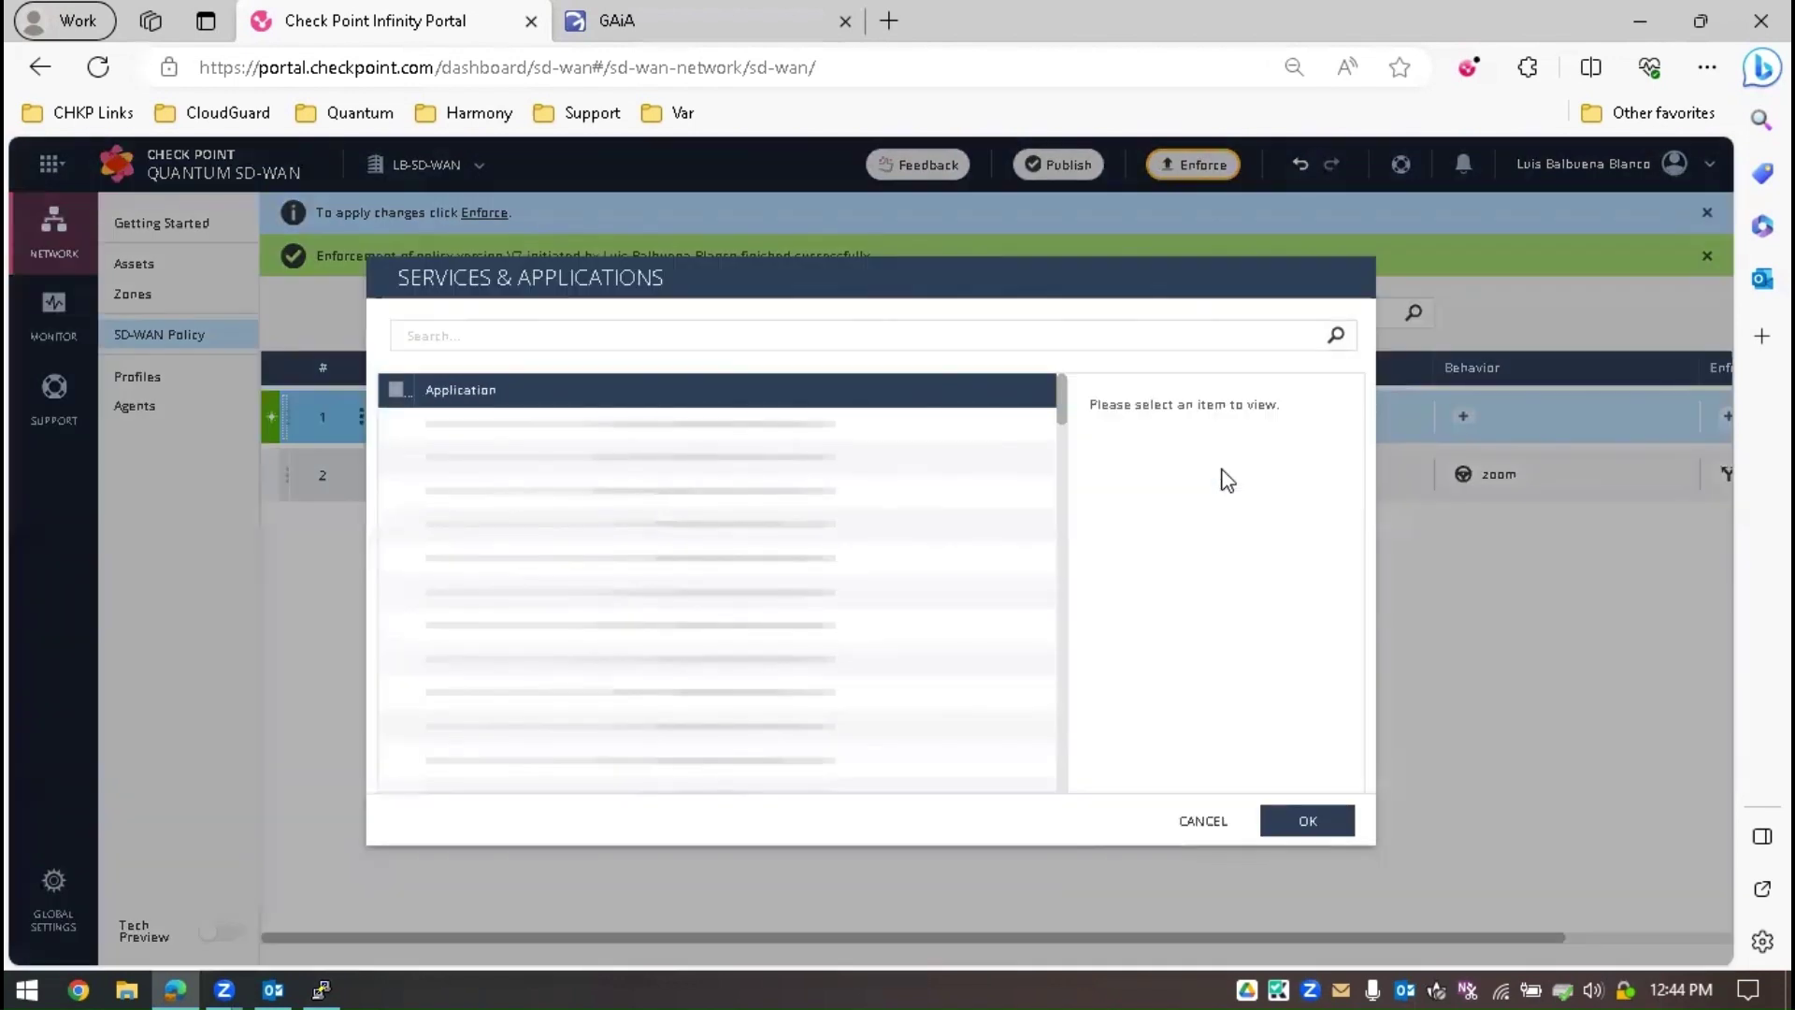
left_click(551, 334)
type("aby")
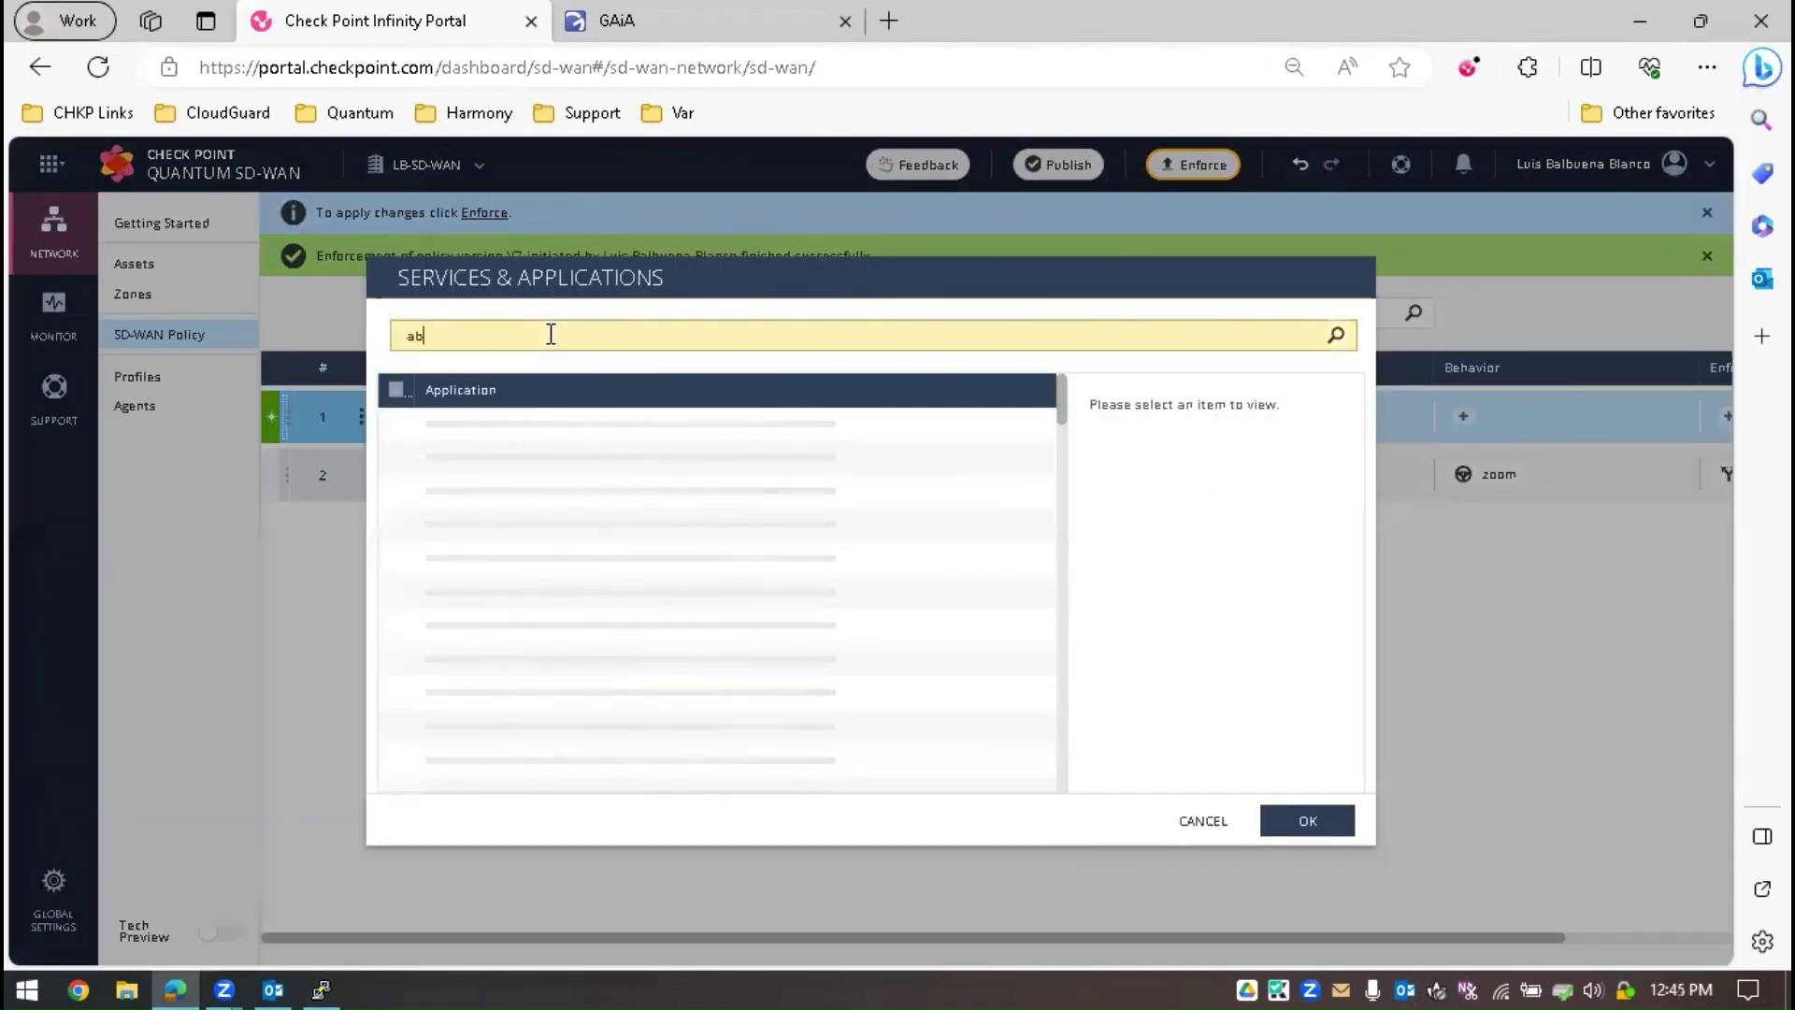
key("BackSpace")
key("BackSpace")
type("nudesj")
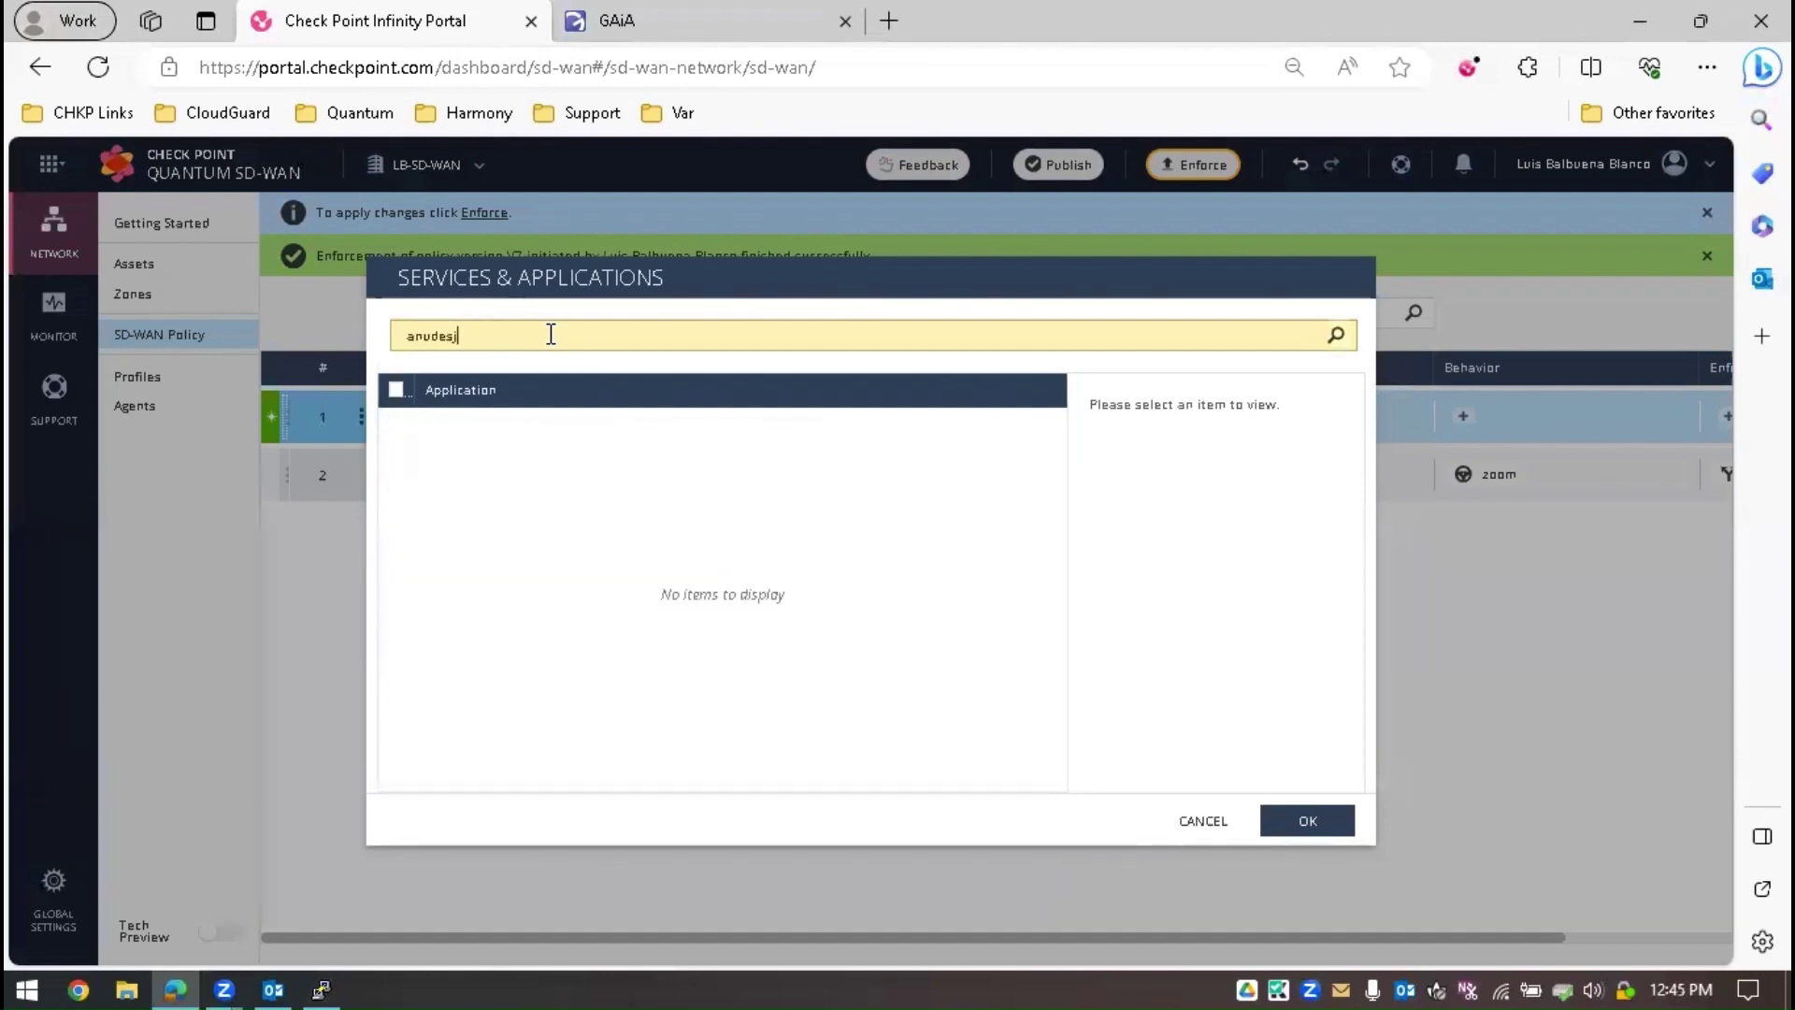
type("desk")
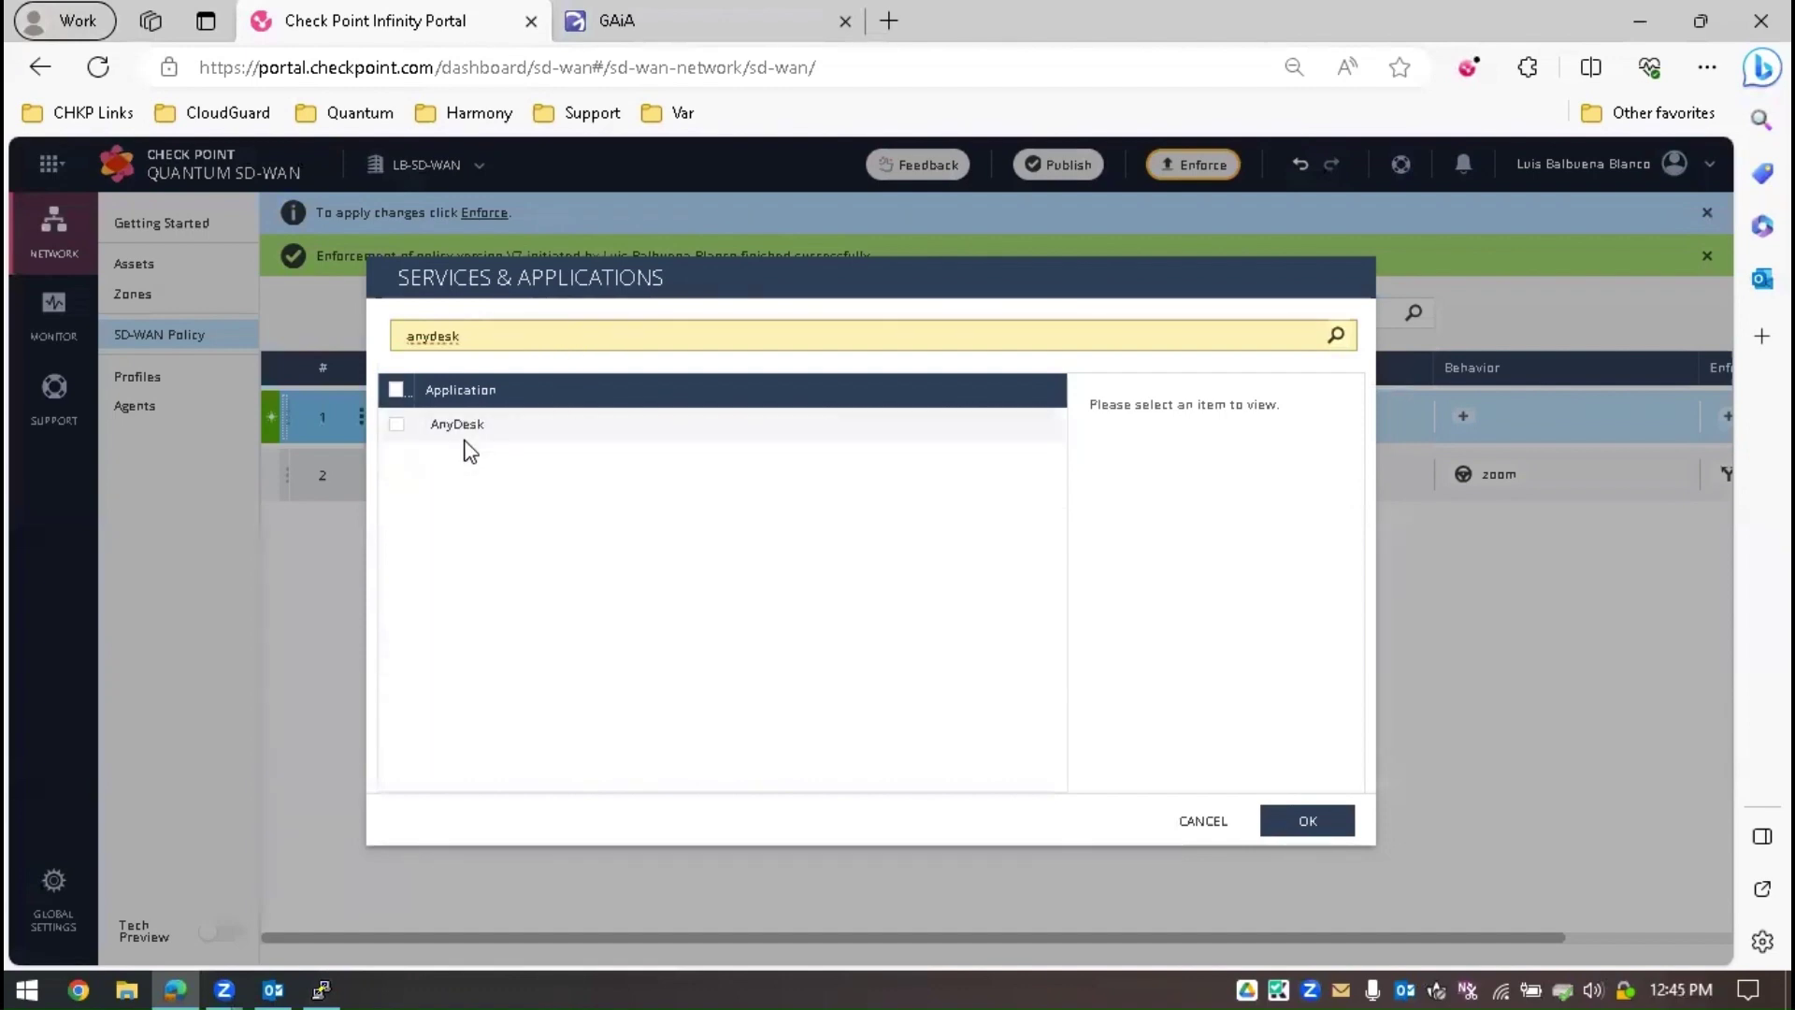
left_click(397, 424)
left_click(1347, 821)
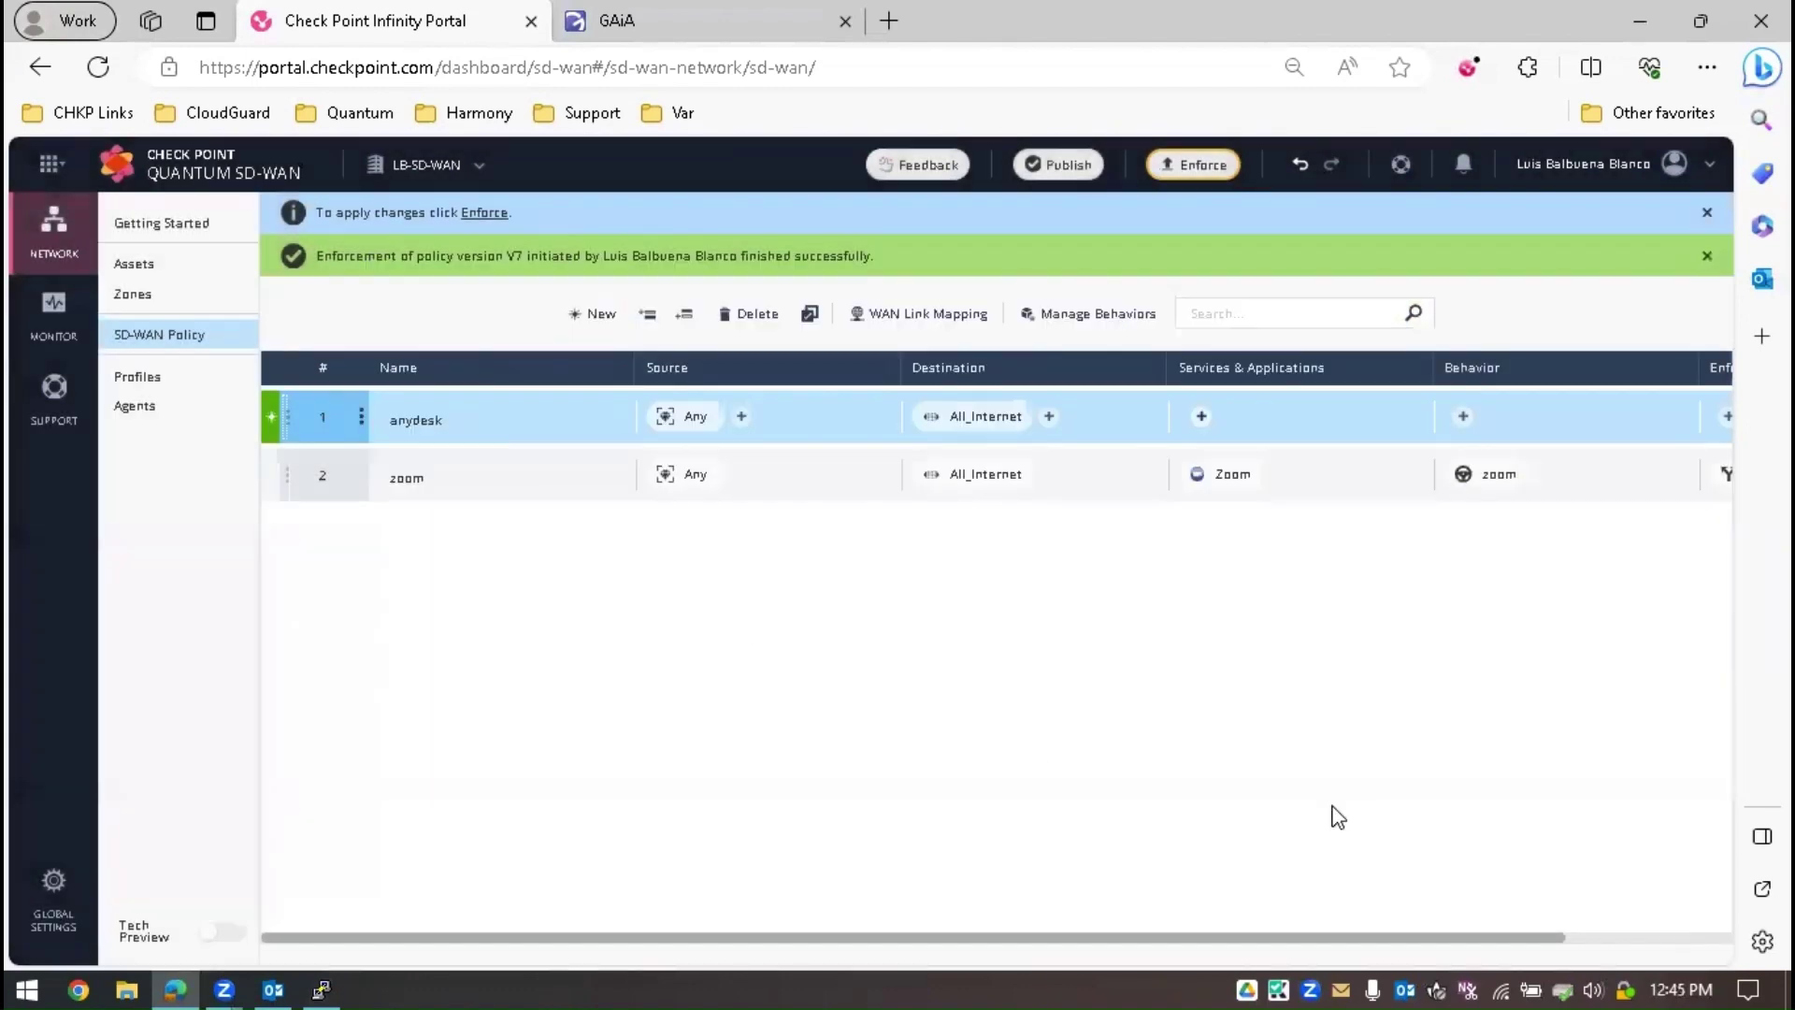
left_click(1464, 416)
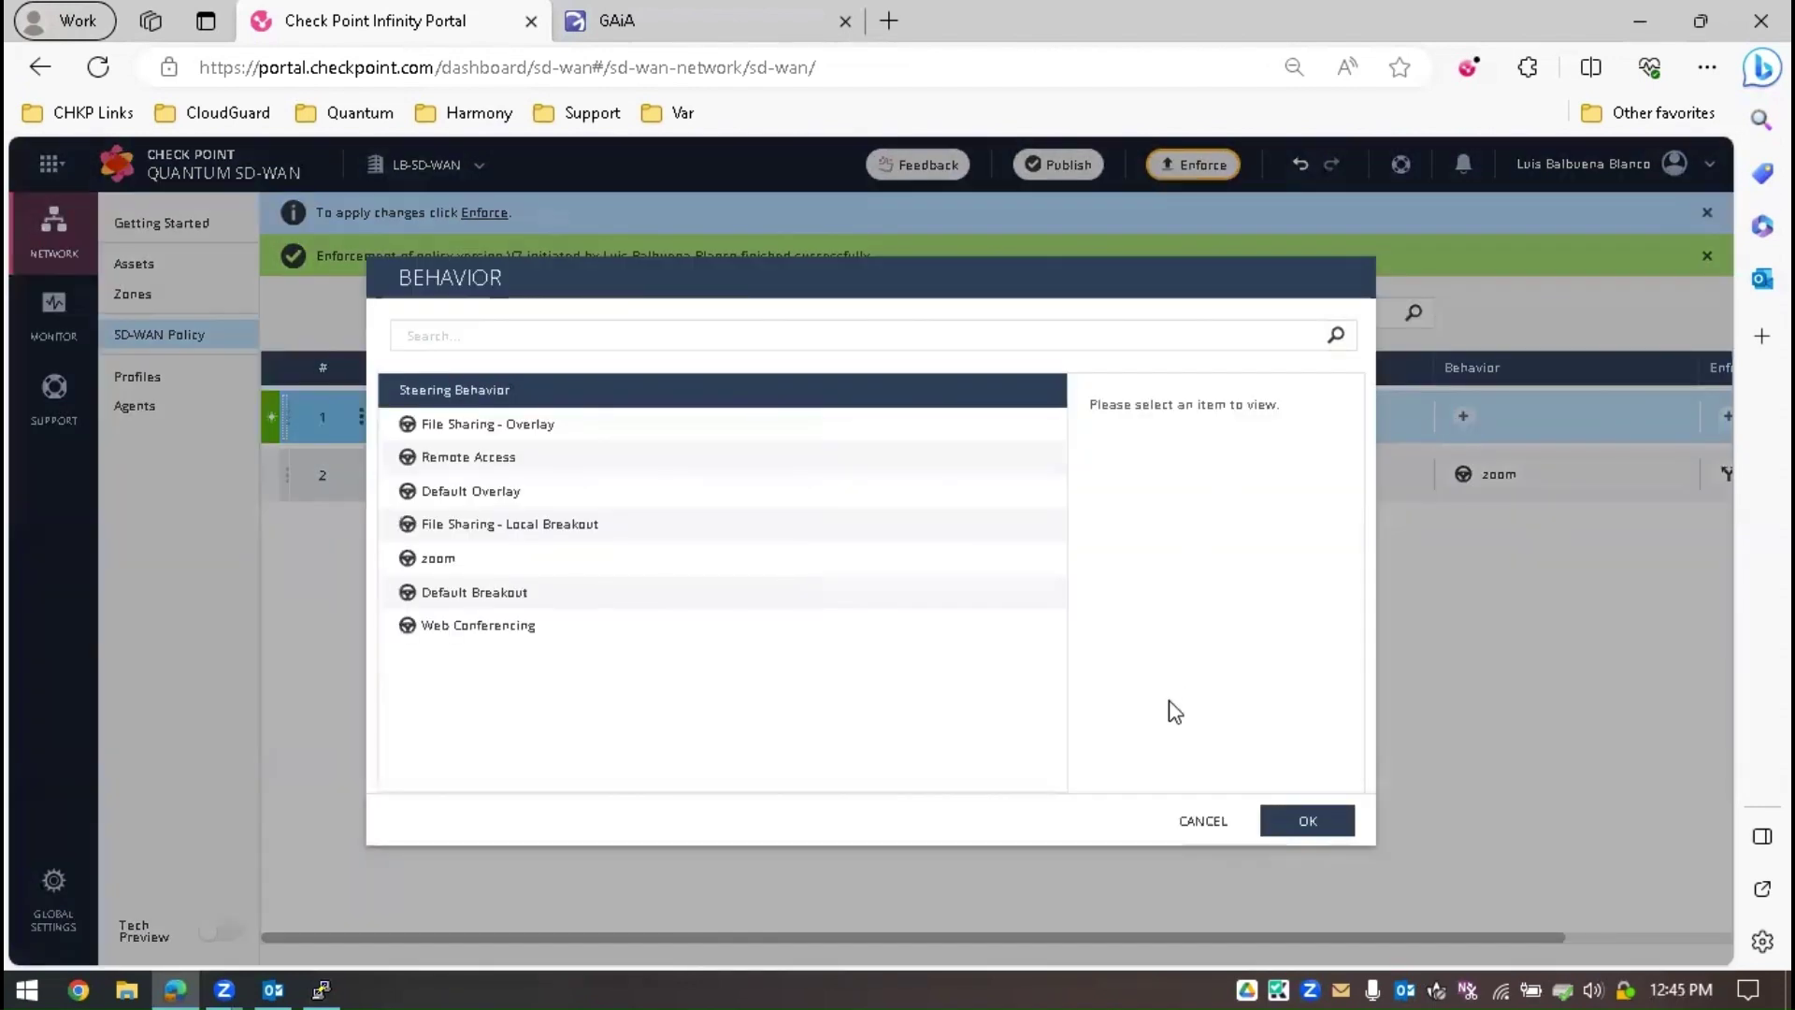
left_click(1216, 827)
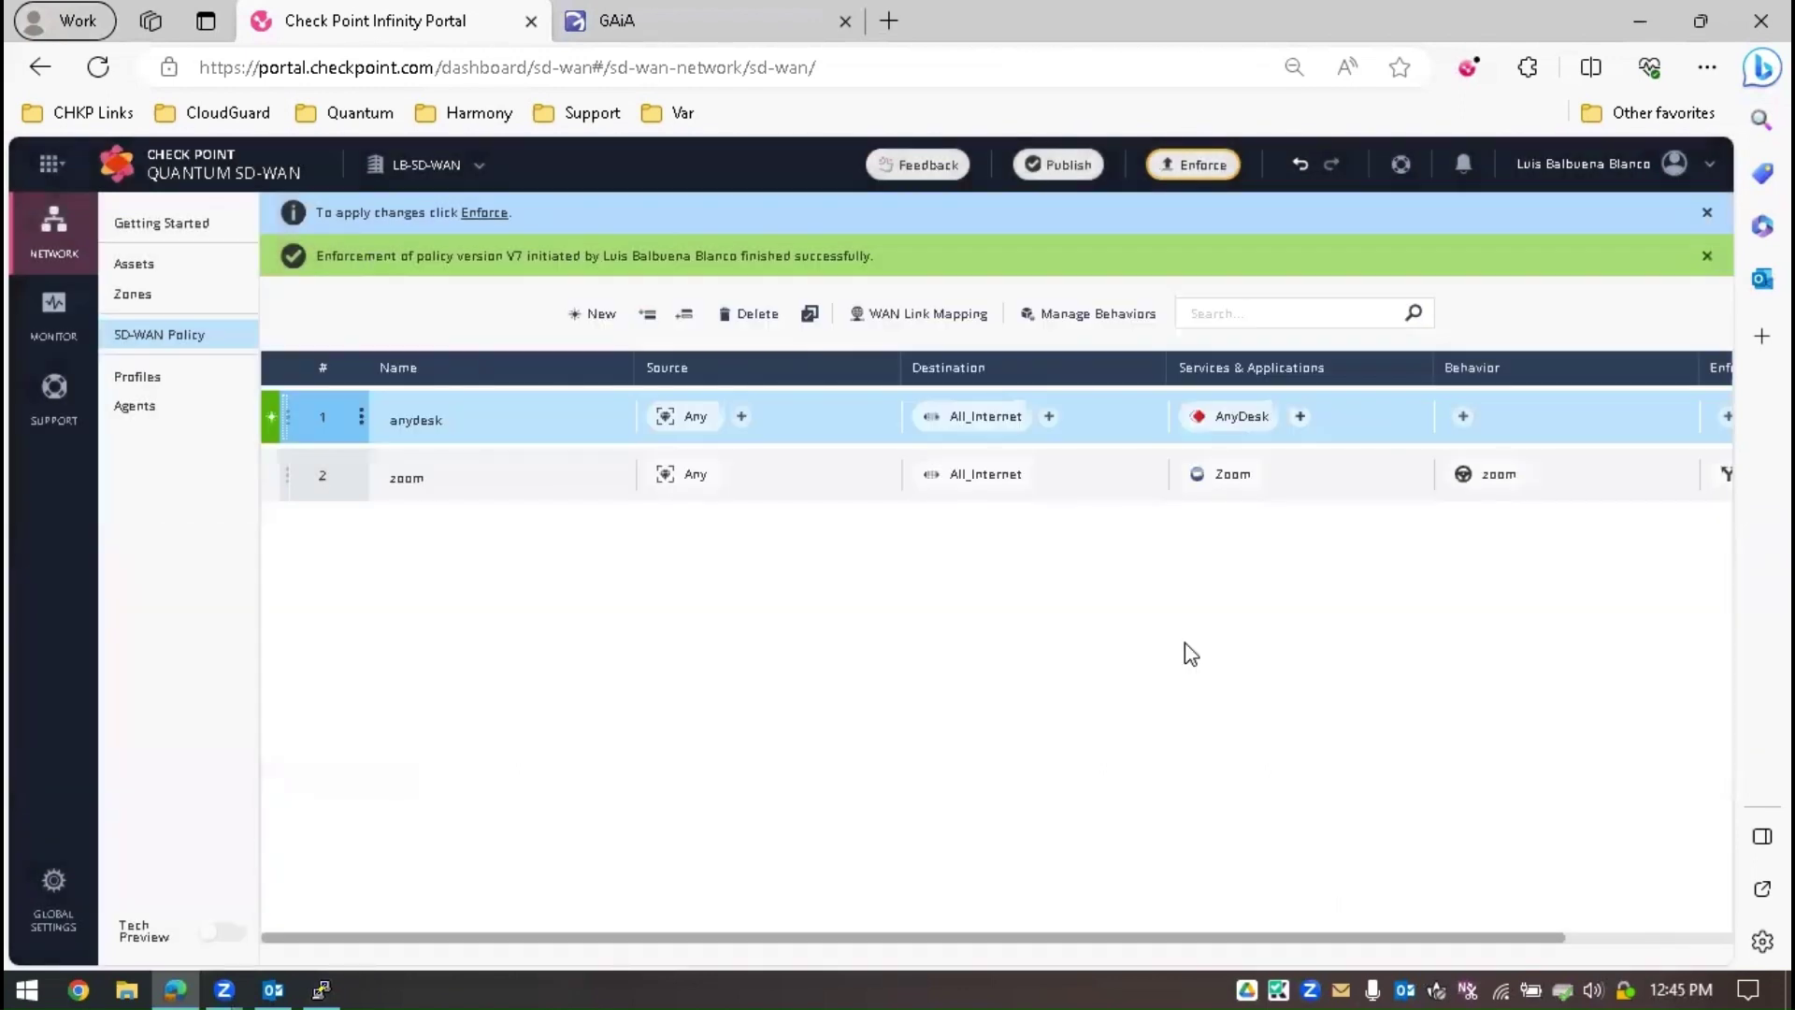
left_click(1085, 315)
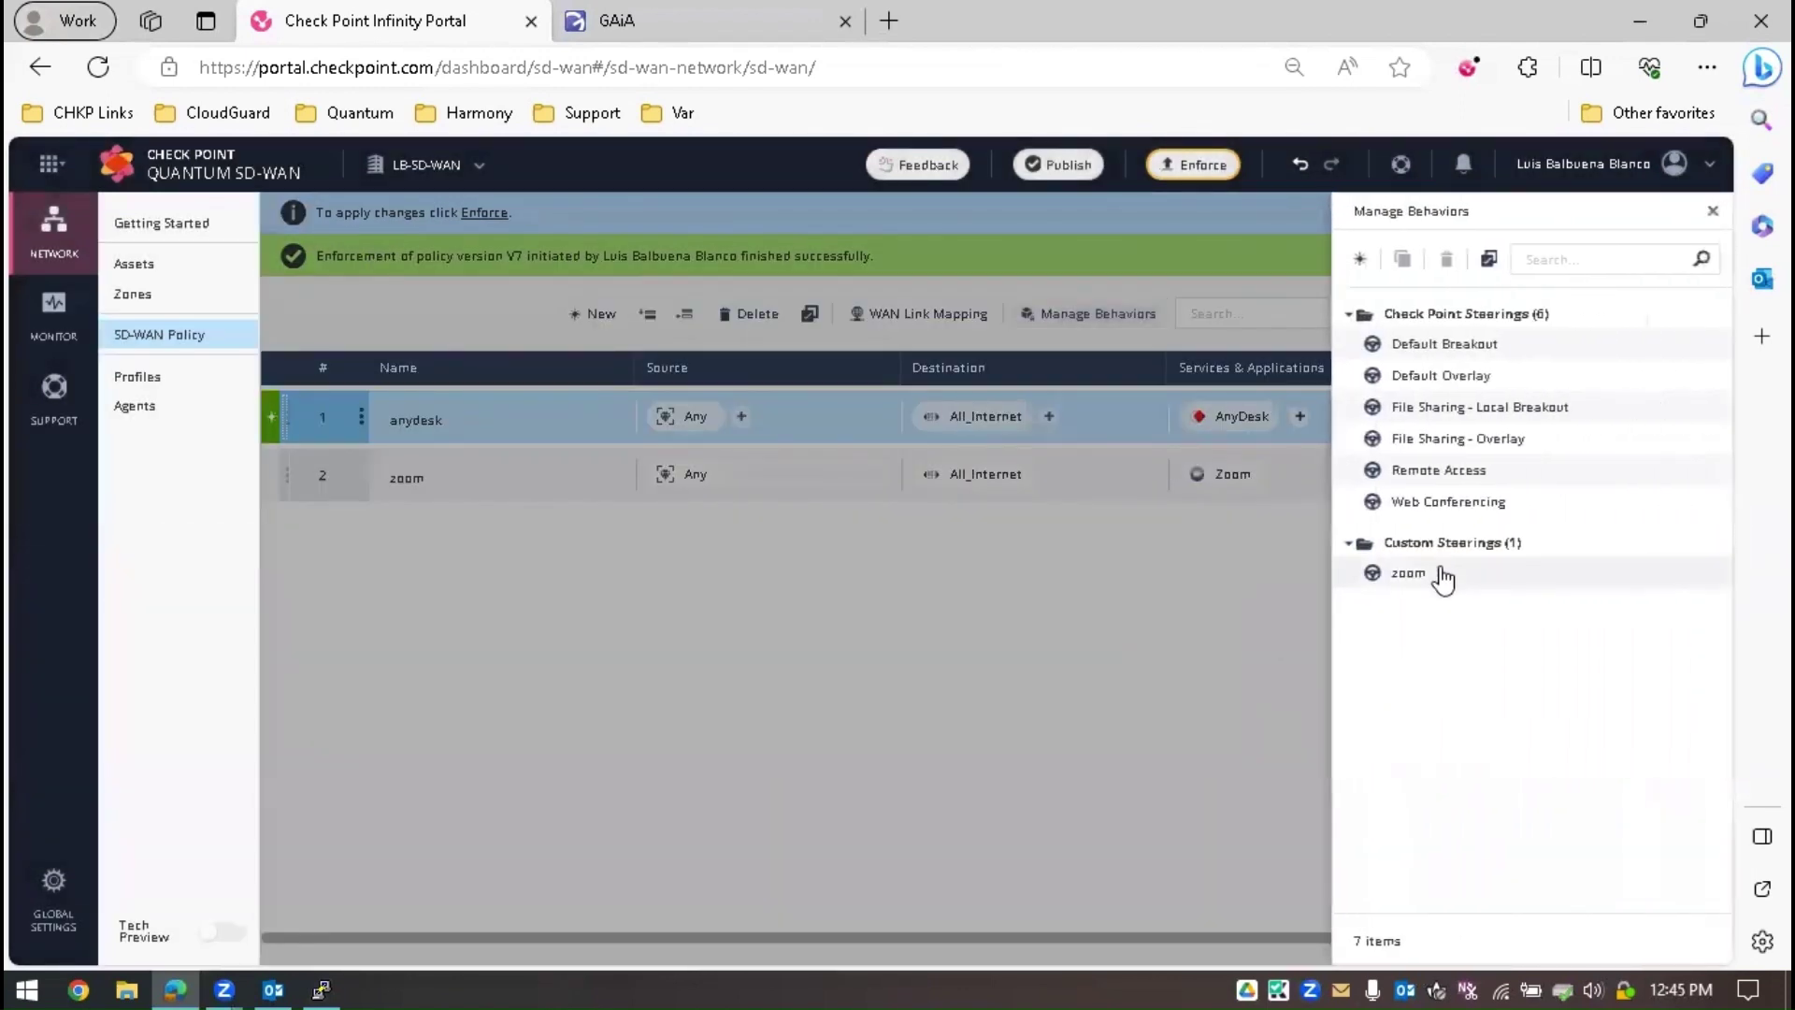
- Clone Web Conferencing into a new custom steering named anydesk
right_click(1452, 510)
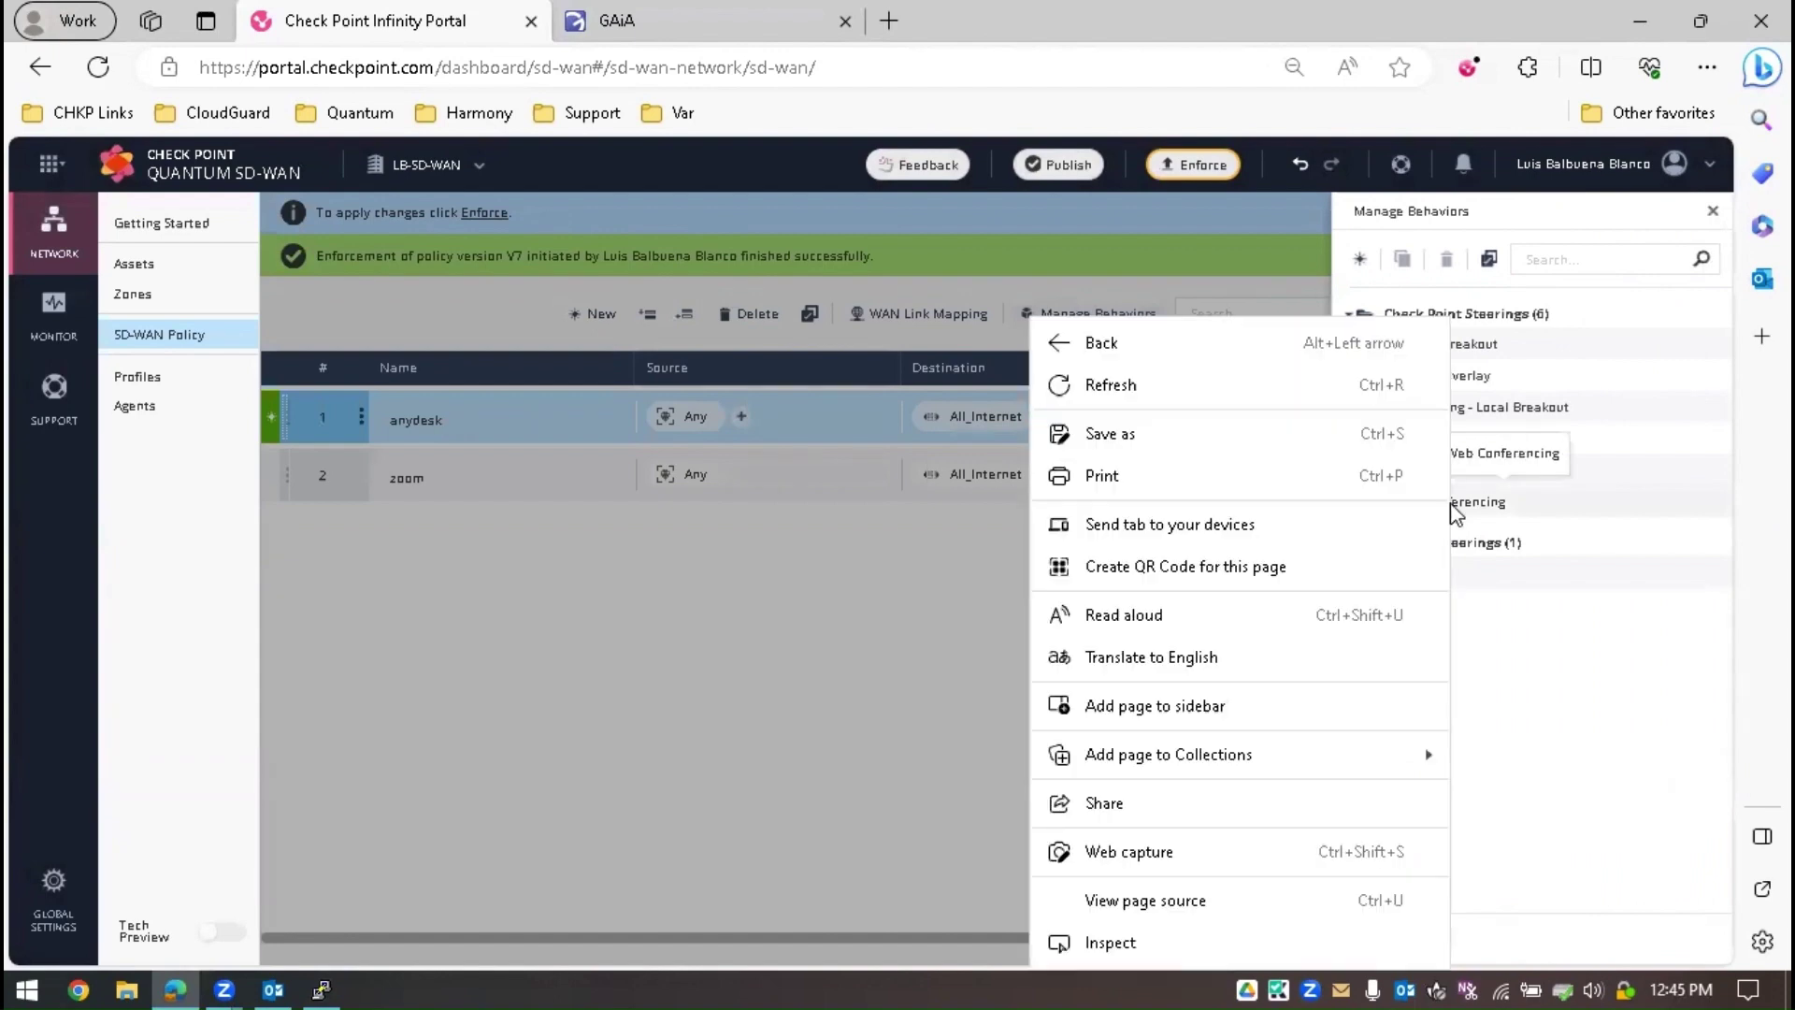
left_click(1452, 510)
left_click(1452, 510)
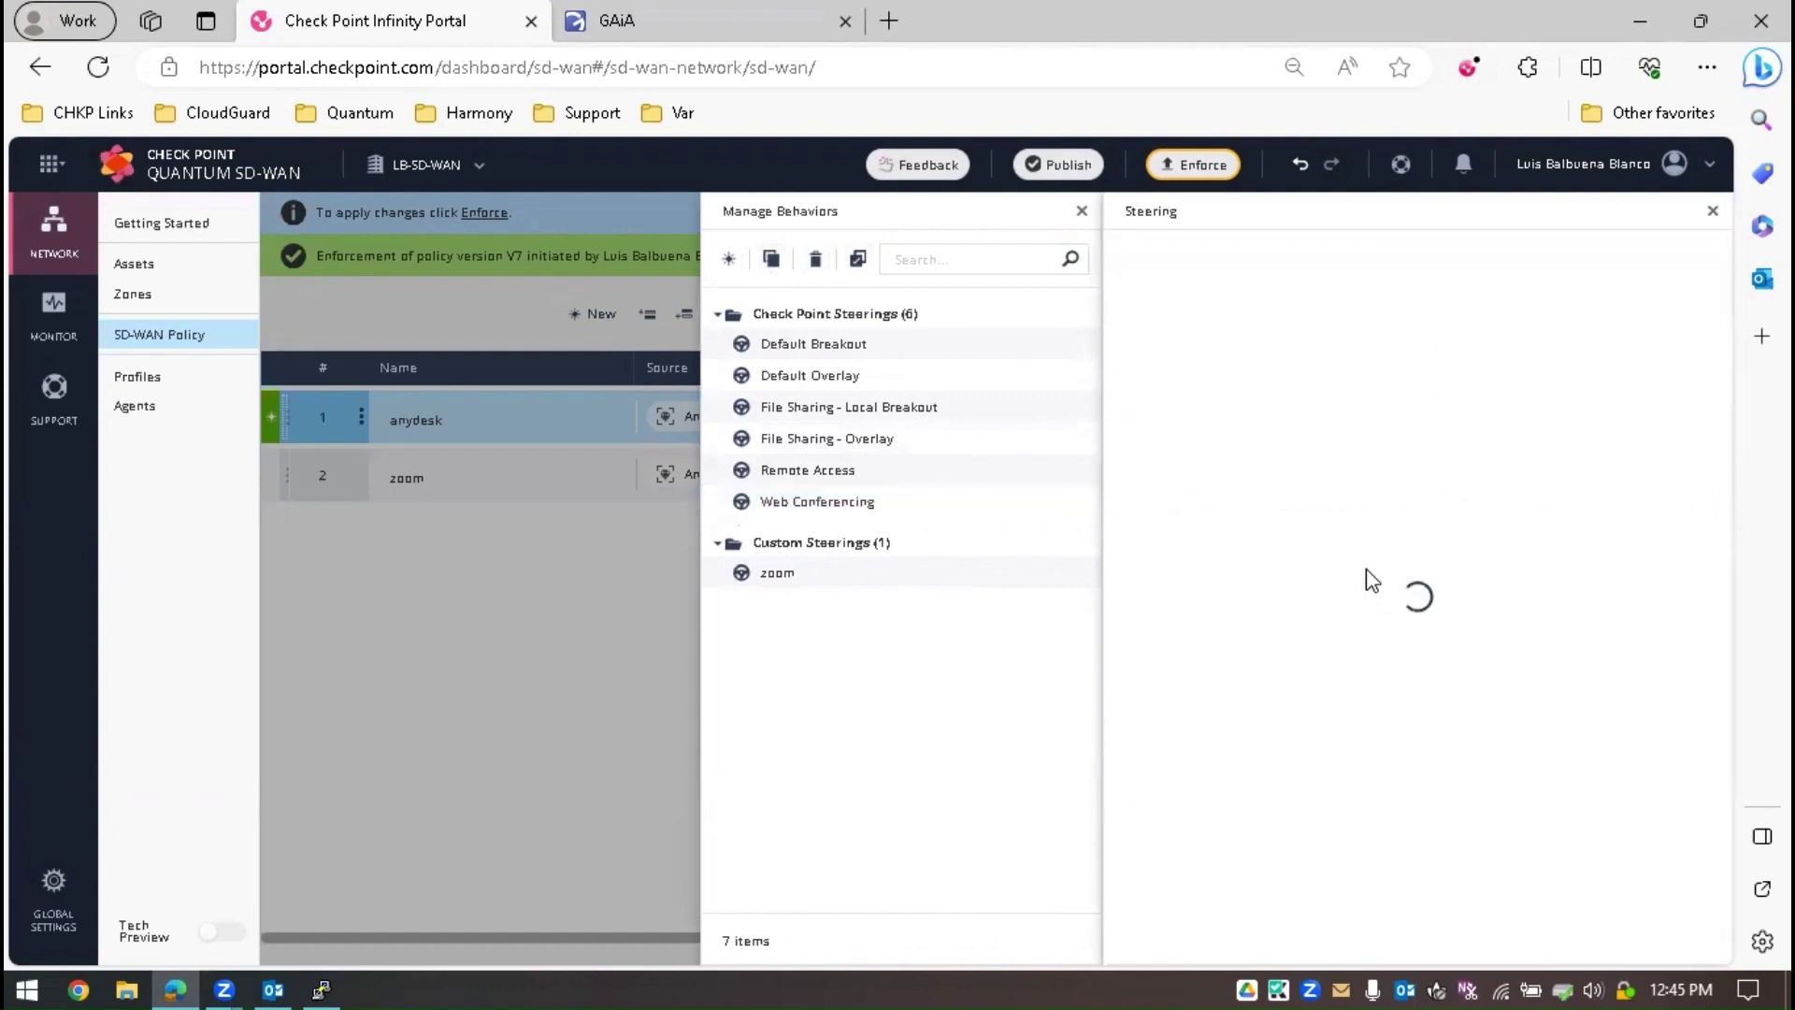
left_click_drag(1435, 264, 1253, 278)
type("anydesk")
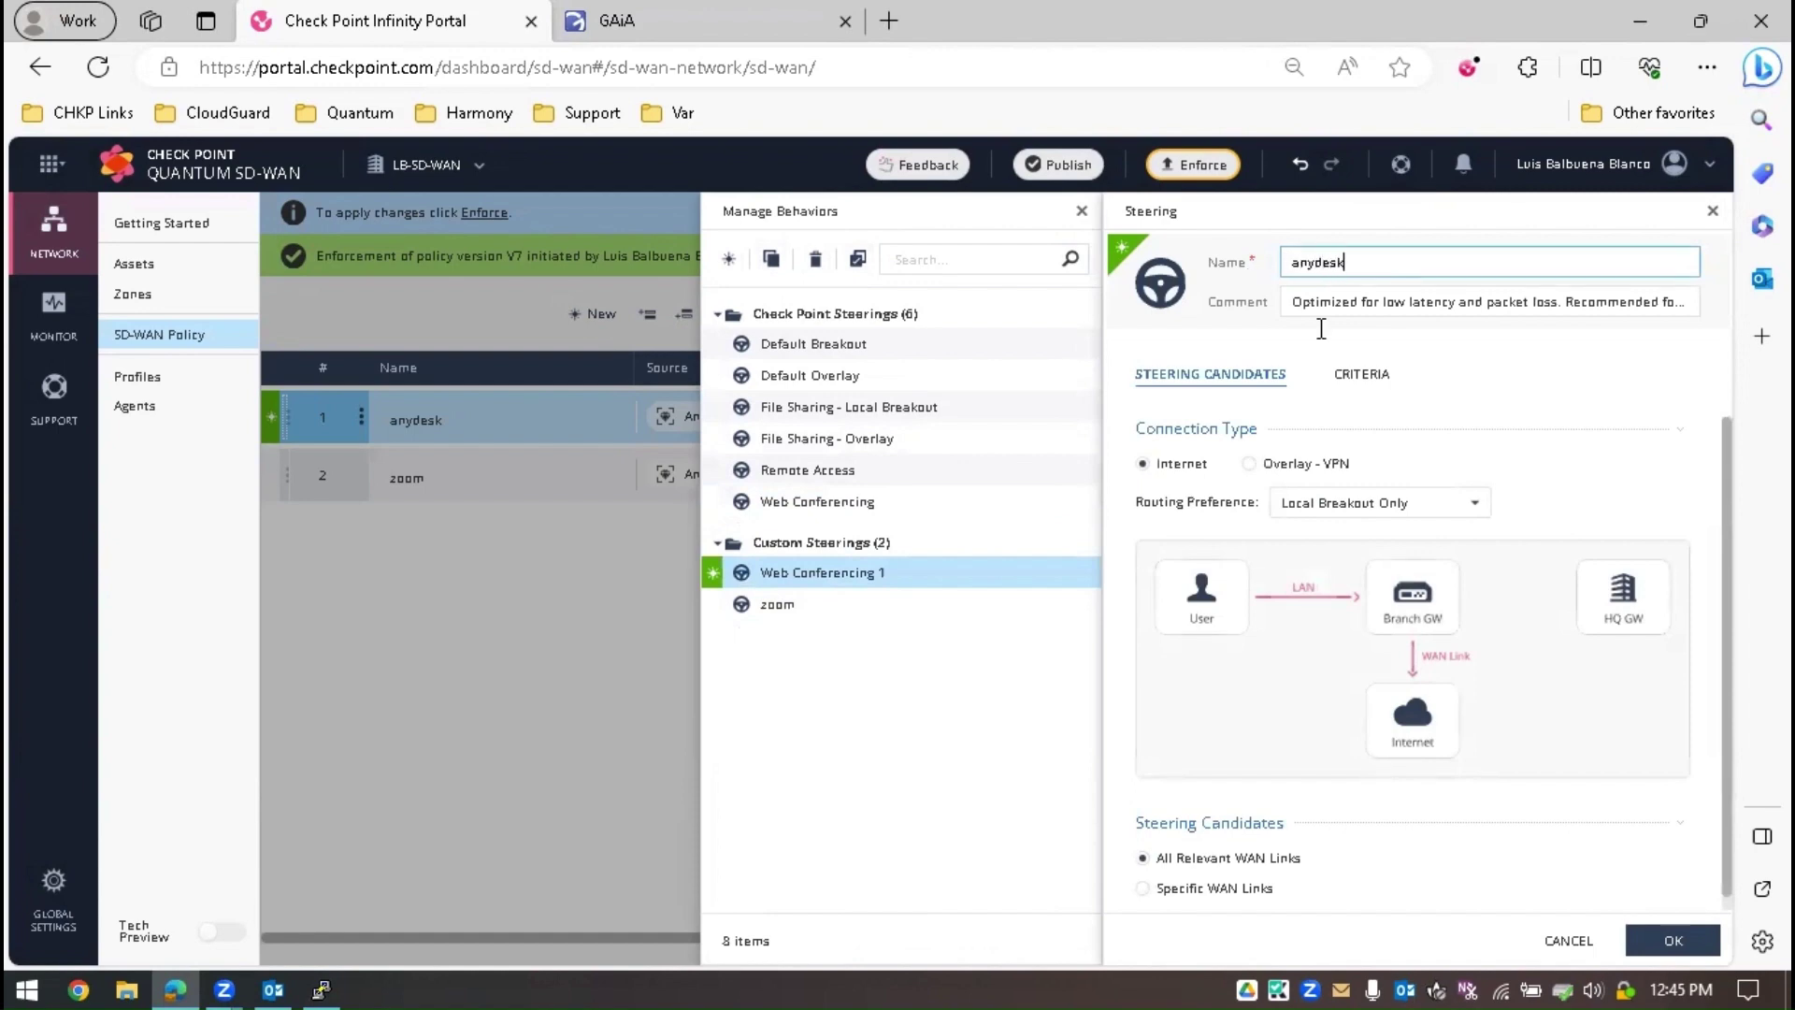
- Limit the anydesk behavior to Specific WAN Links WAN 1 and WAN 2
left_click(1167, 892)
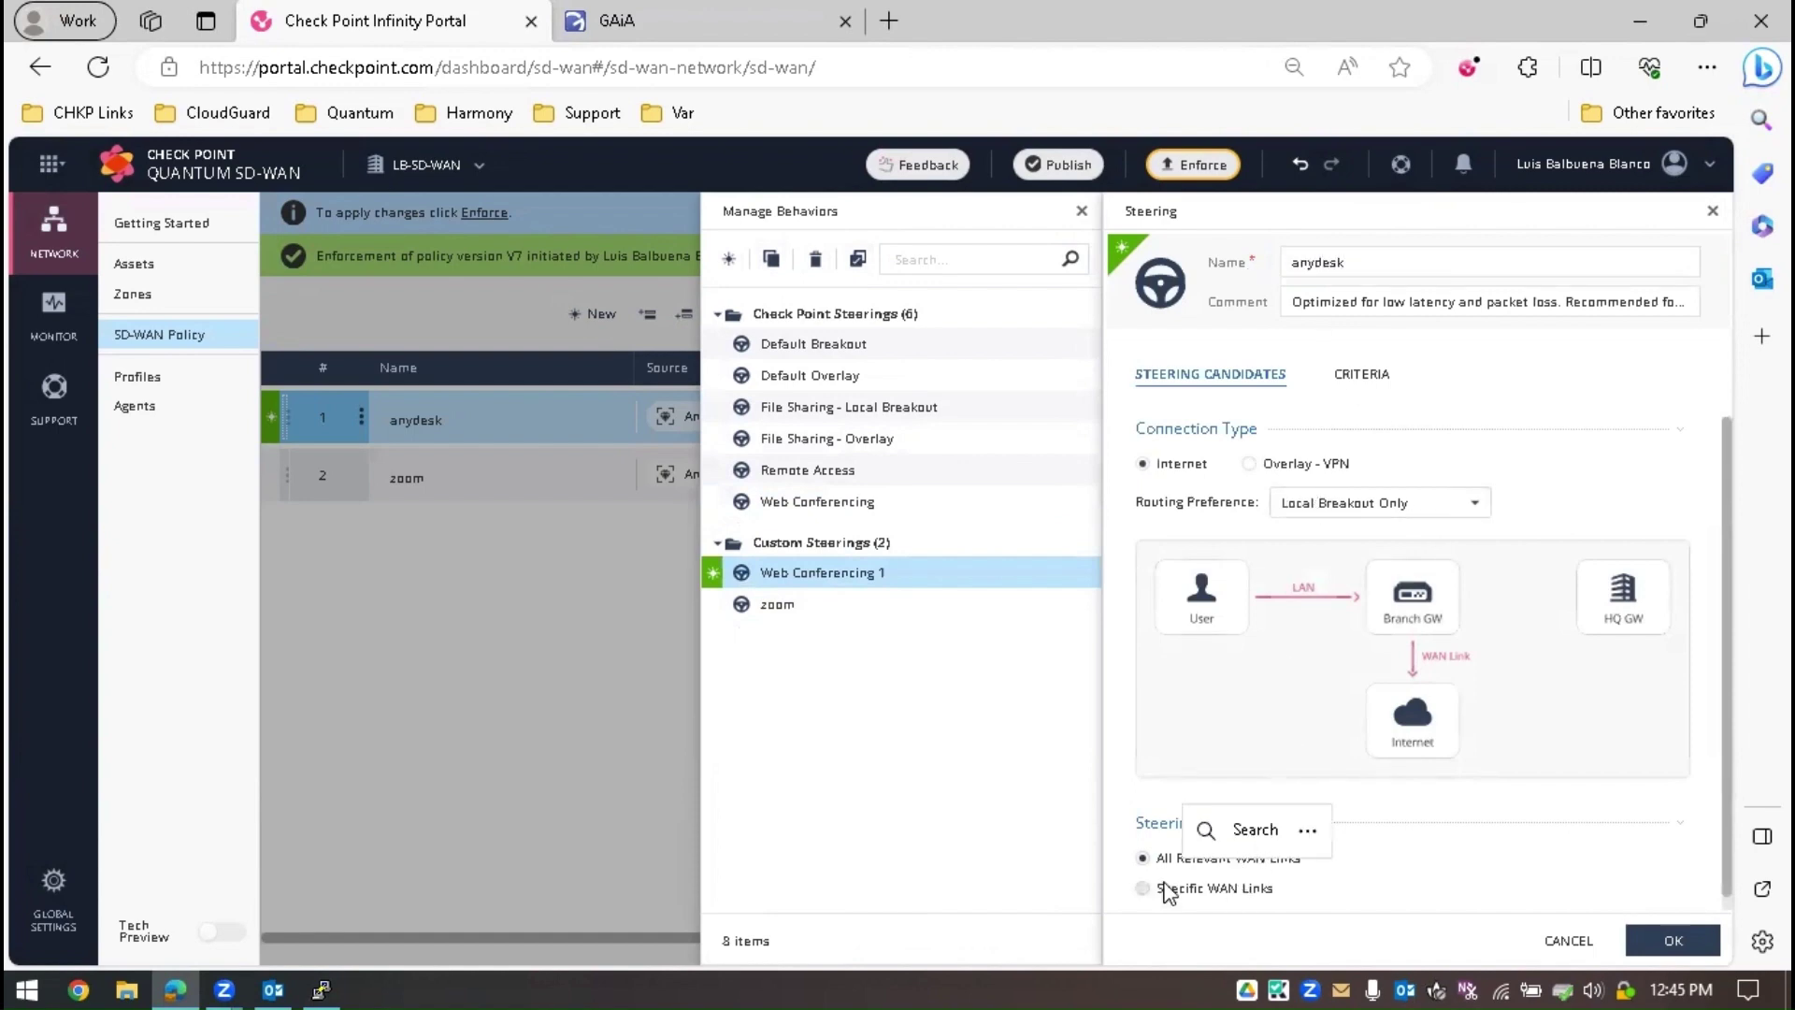
left_click(1167, 889)
scroll(1216, 823, "down", 3)
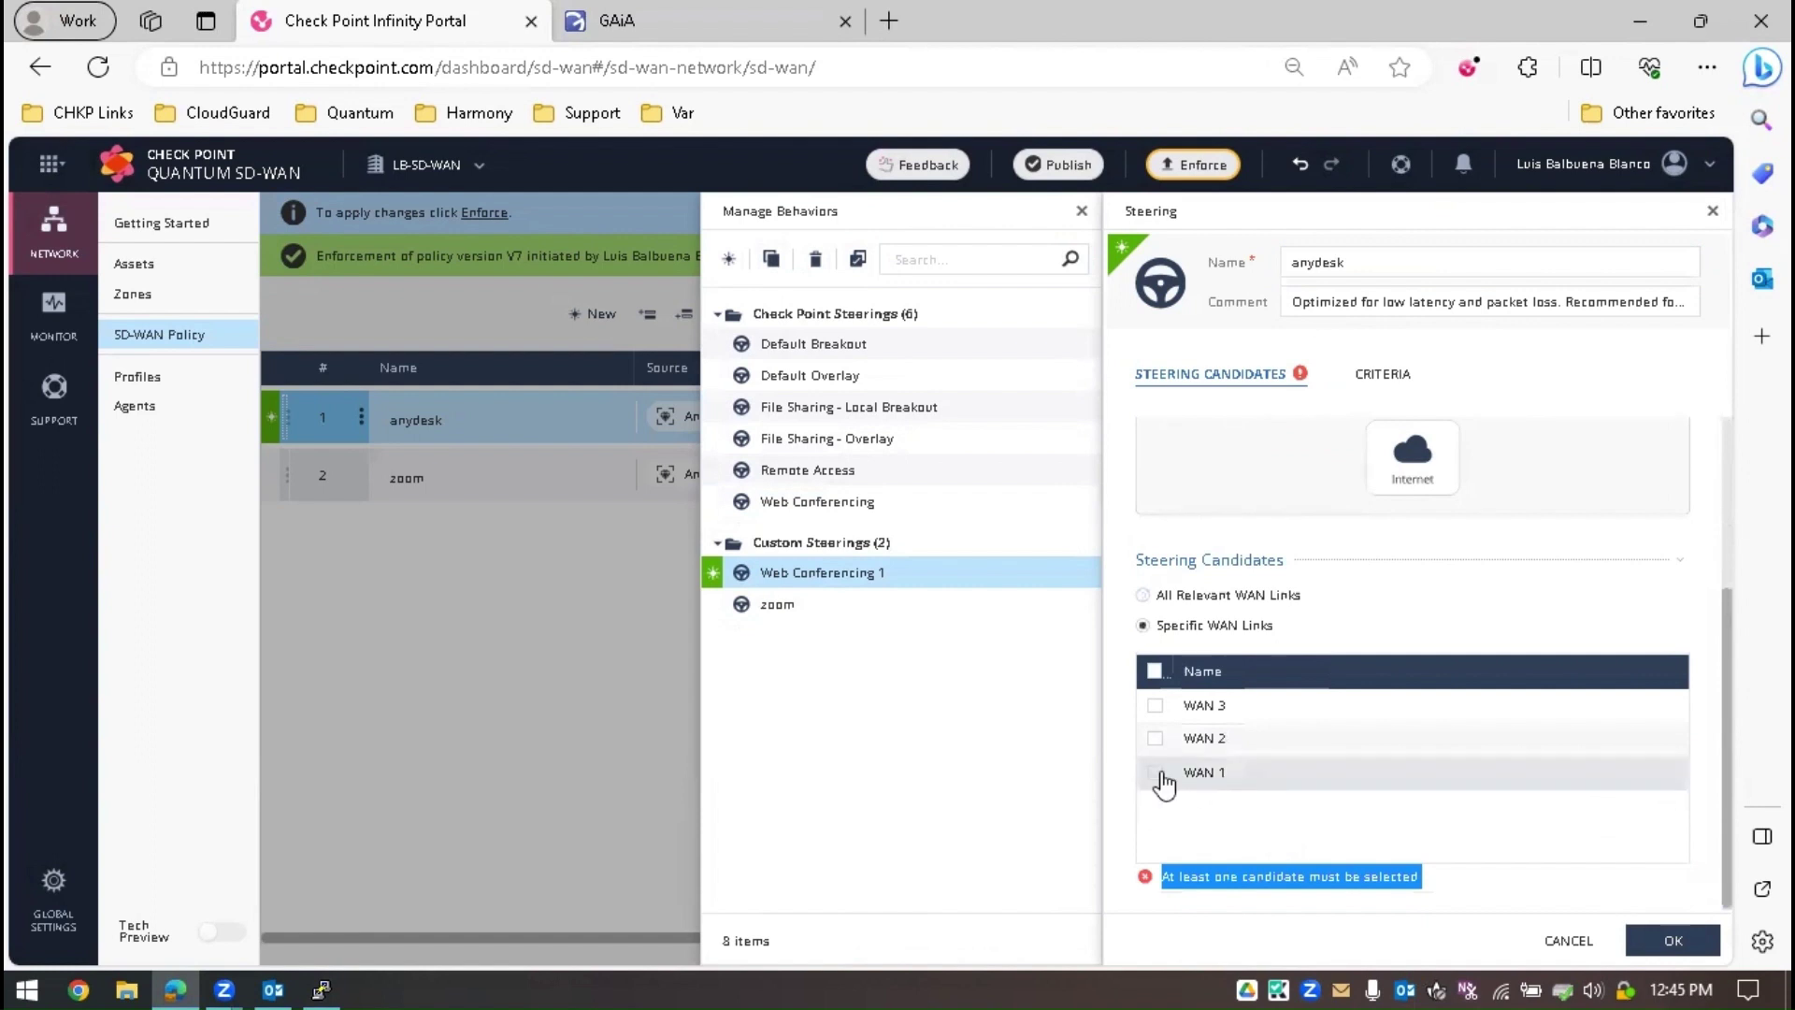
left_click(1155, 738)
scroll(1403, 645, "up", 5)
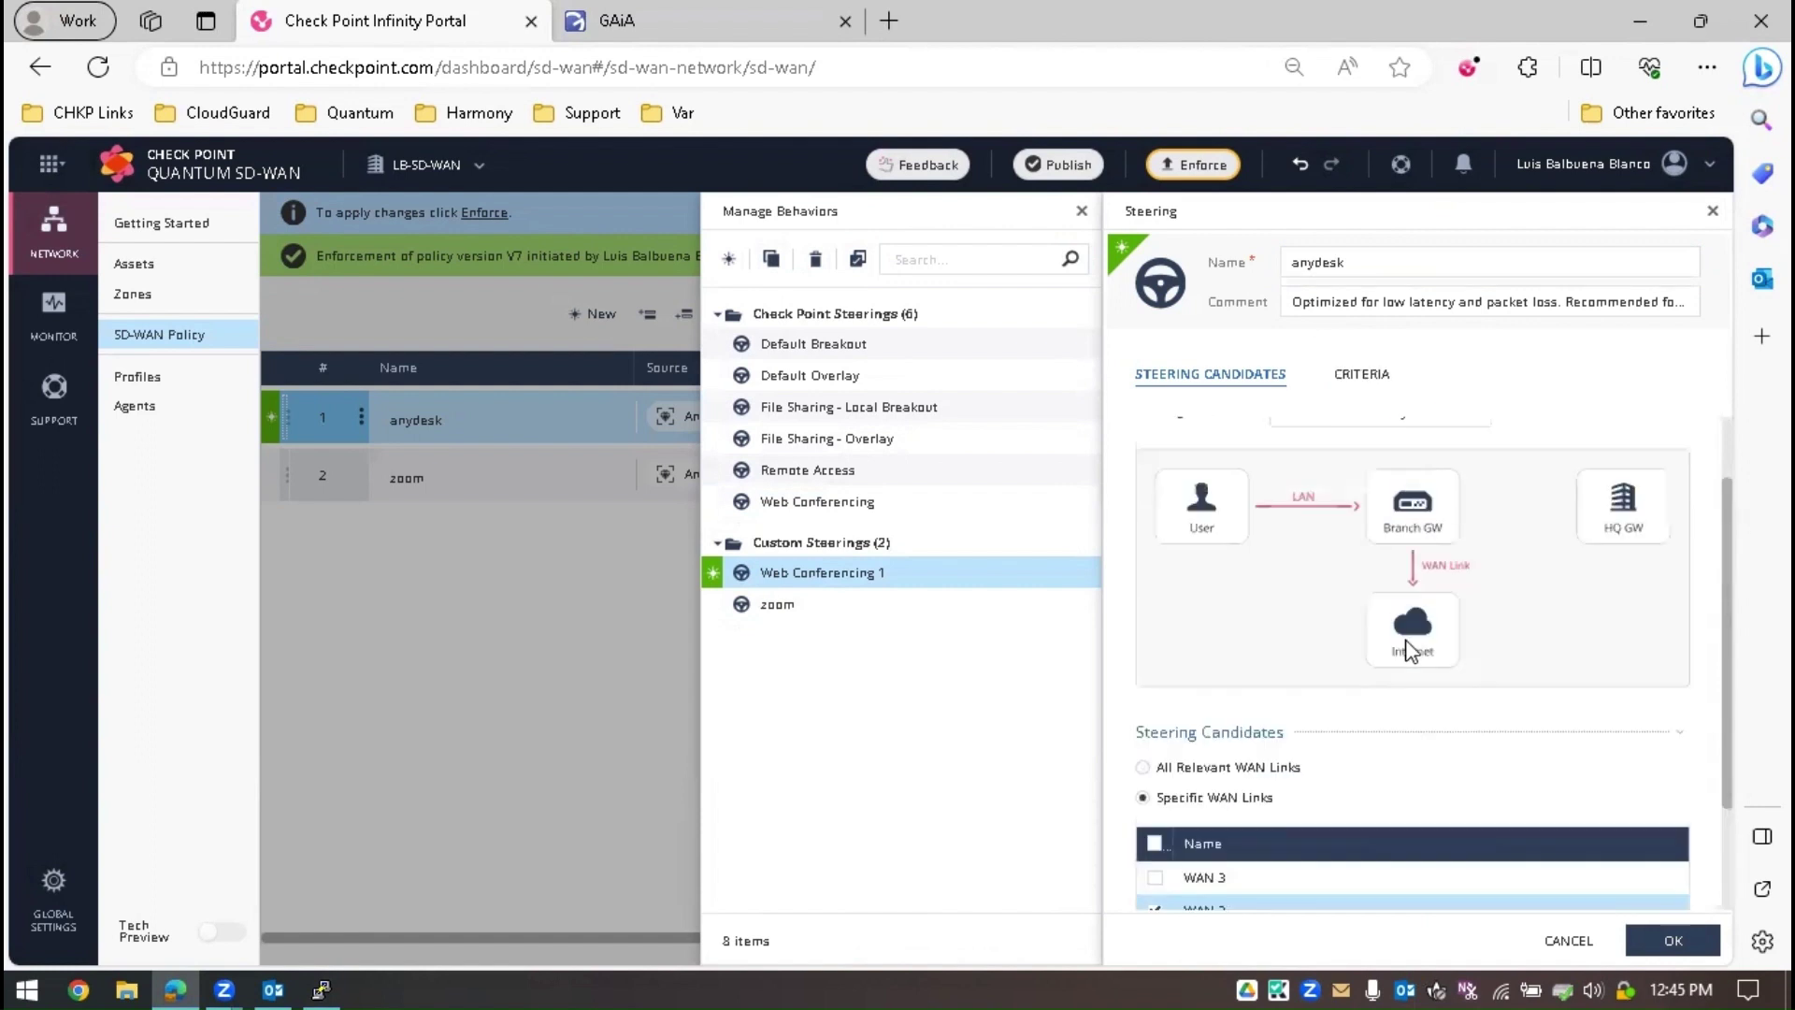
- Set WAN link utilization to Link Aggregation and save the anydesk behavior
triple_click(1357, 374)
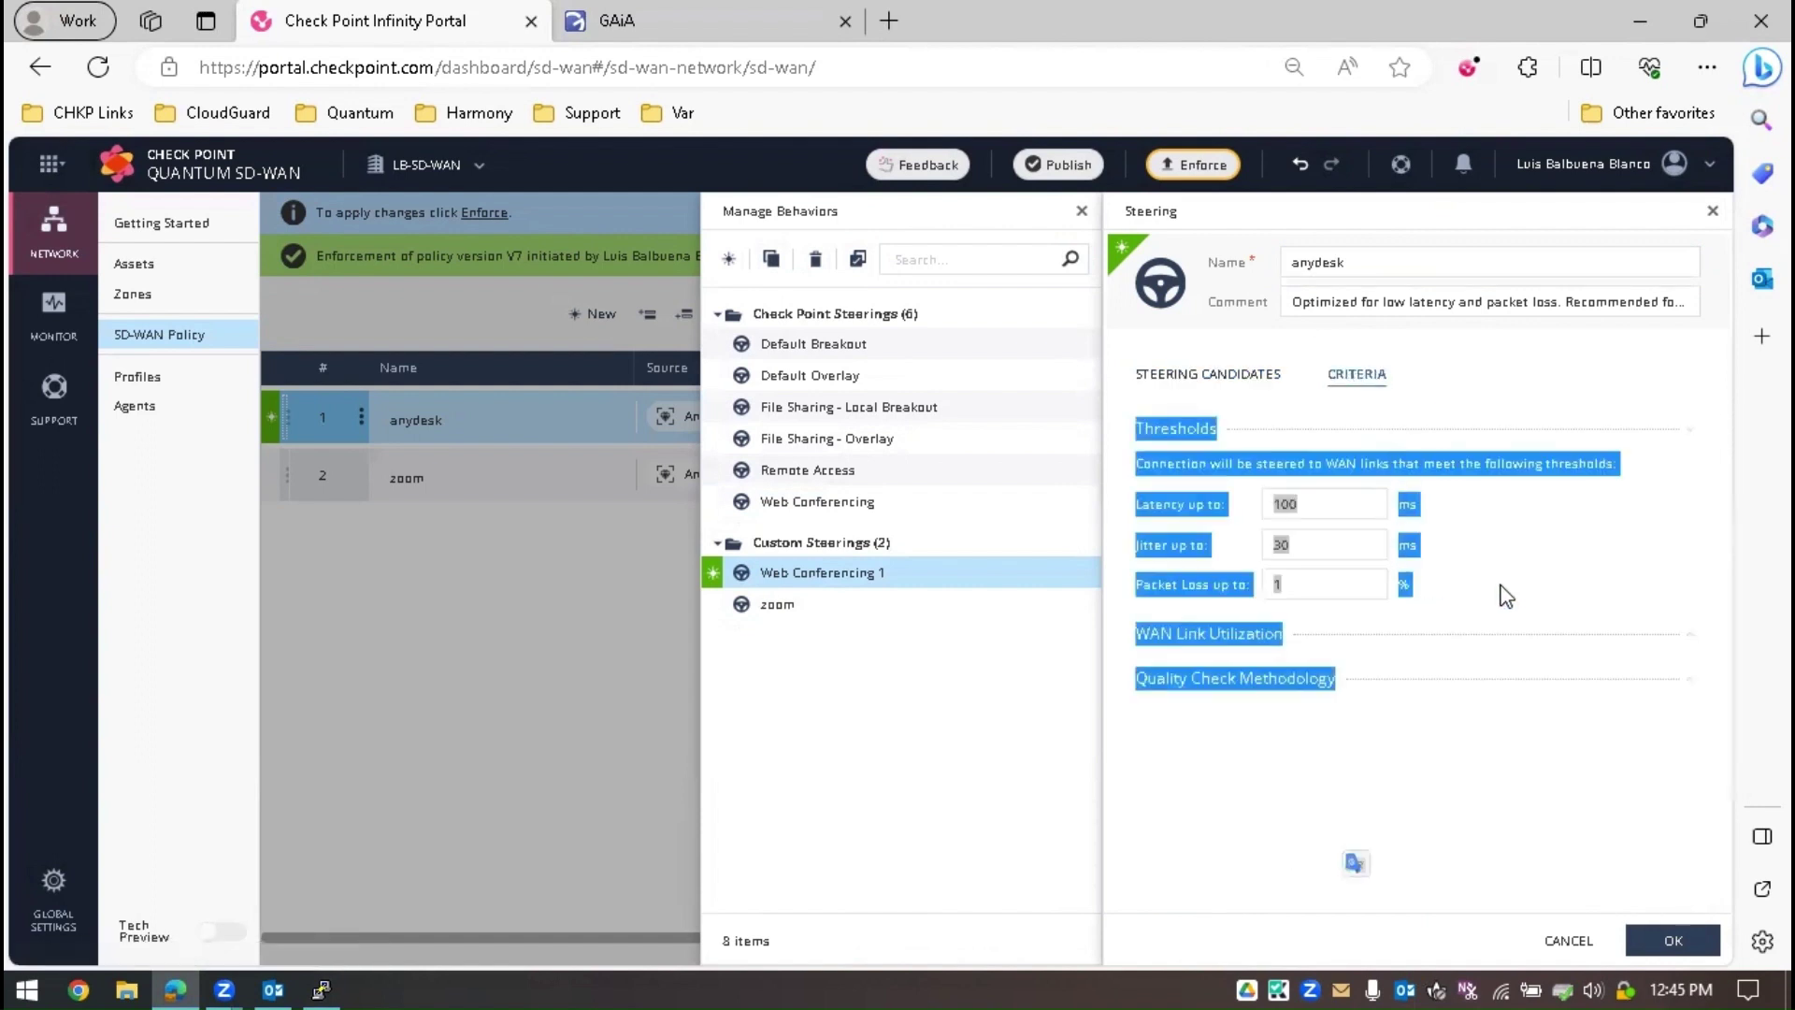
left_click(1487, 614)
left_click(1263, 645)
scroll(1206, 662, "down", 1)
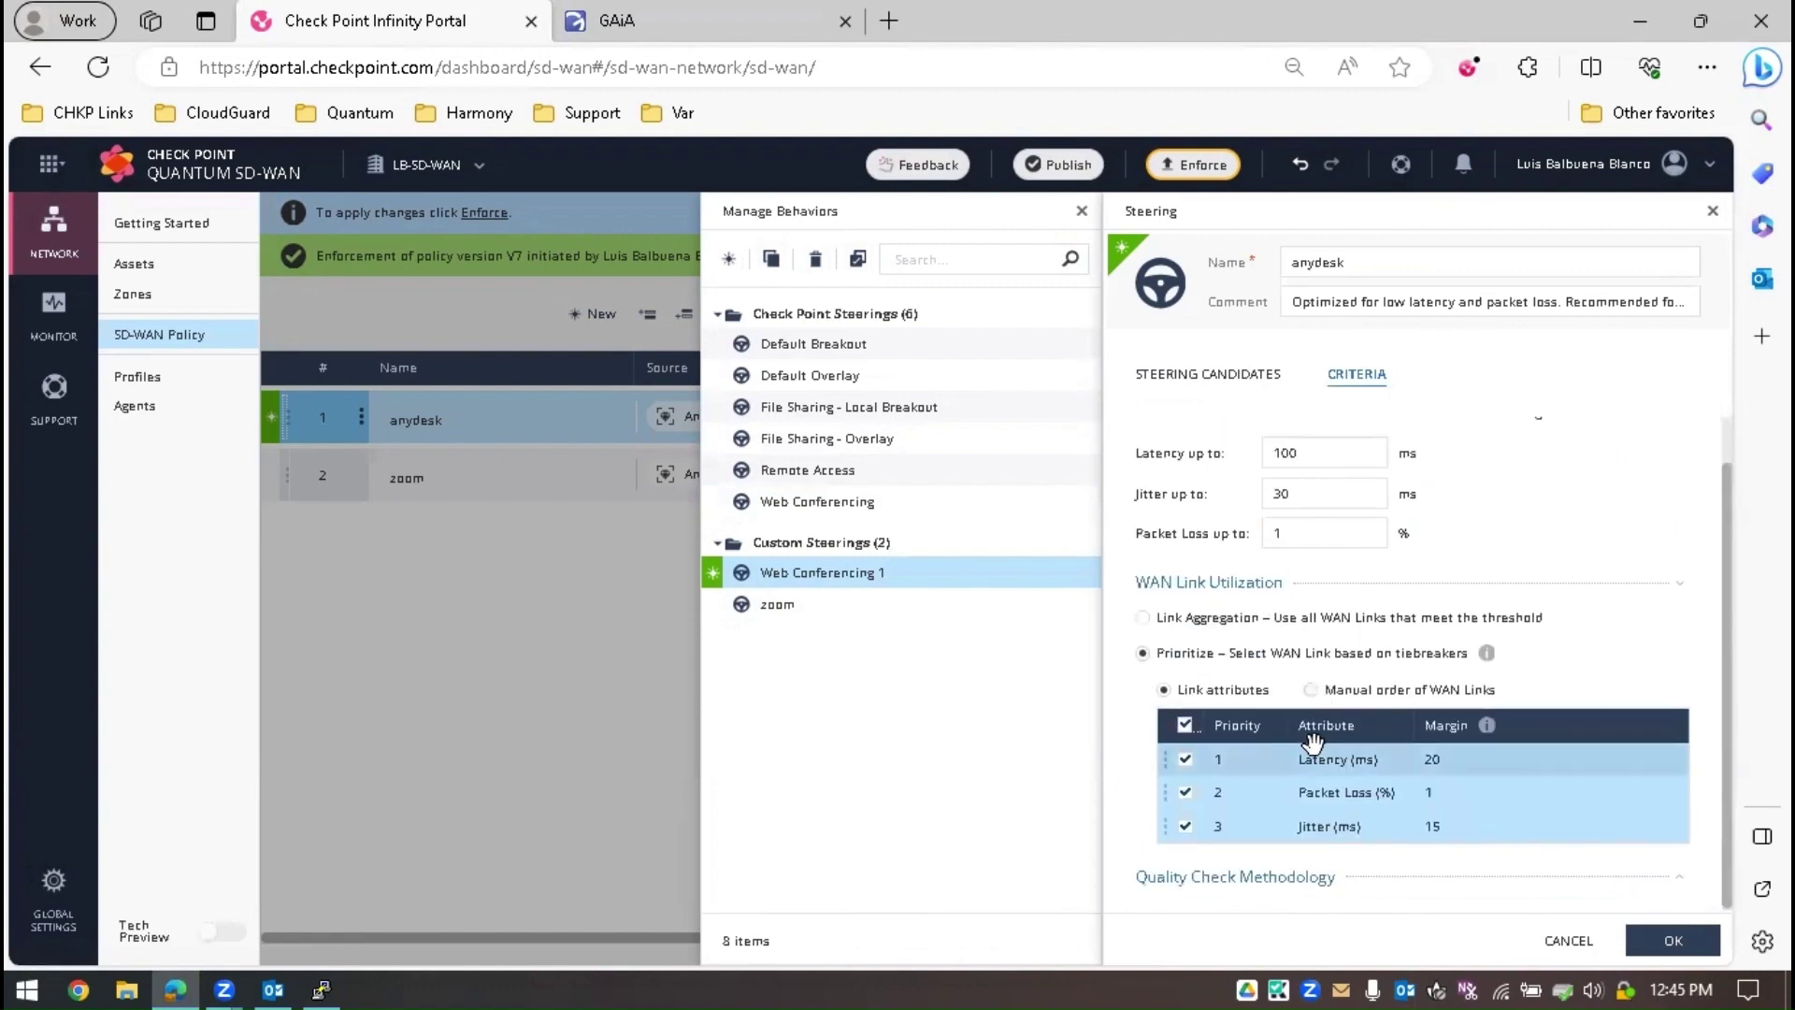
left_click(1142, 619)
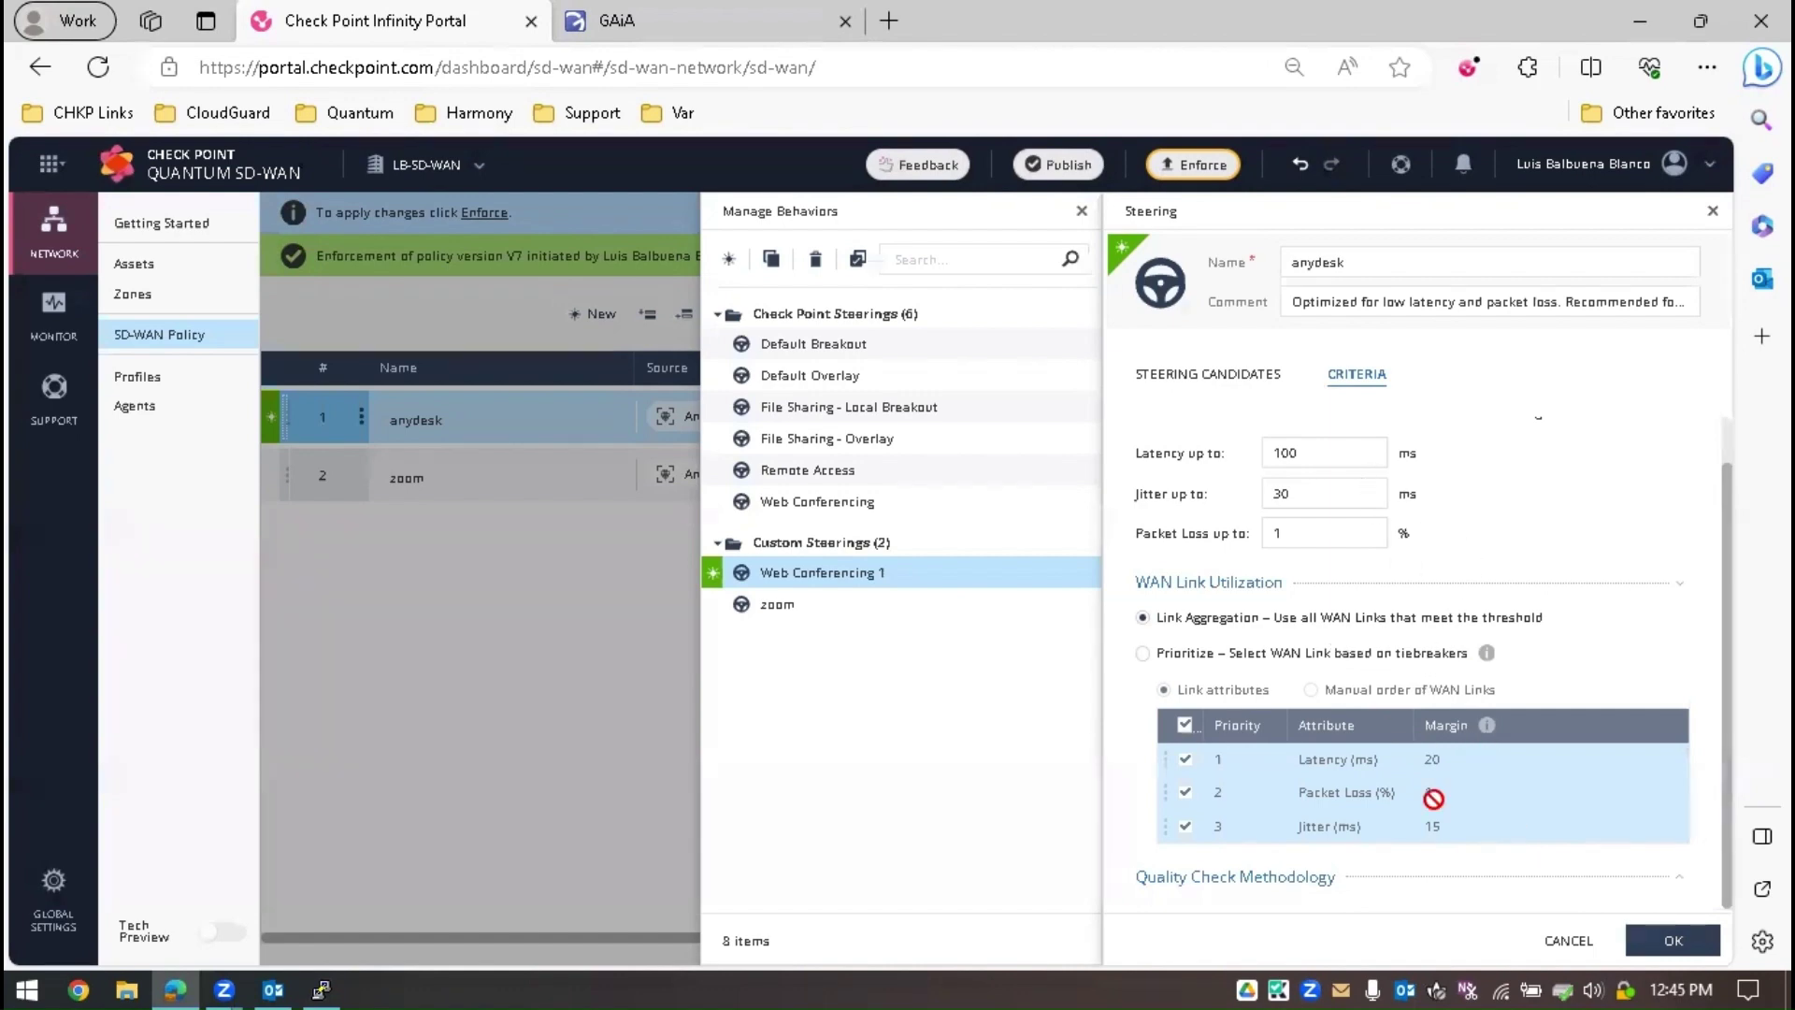
left_click(1702, 949)
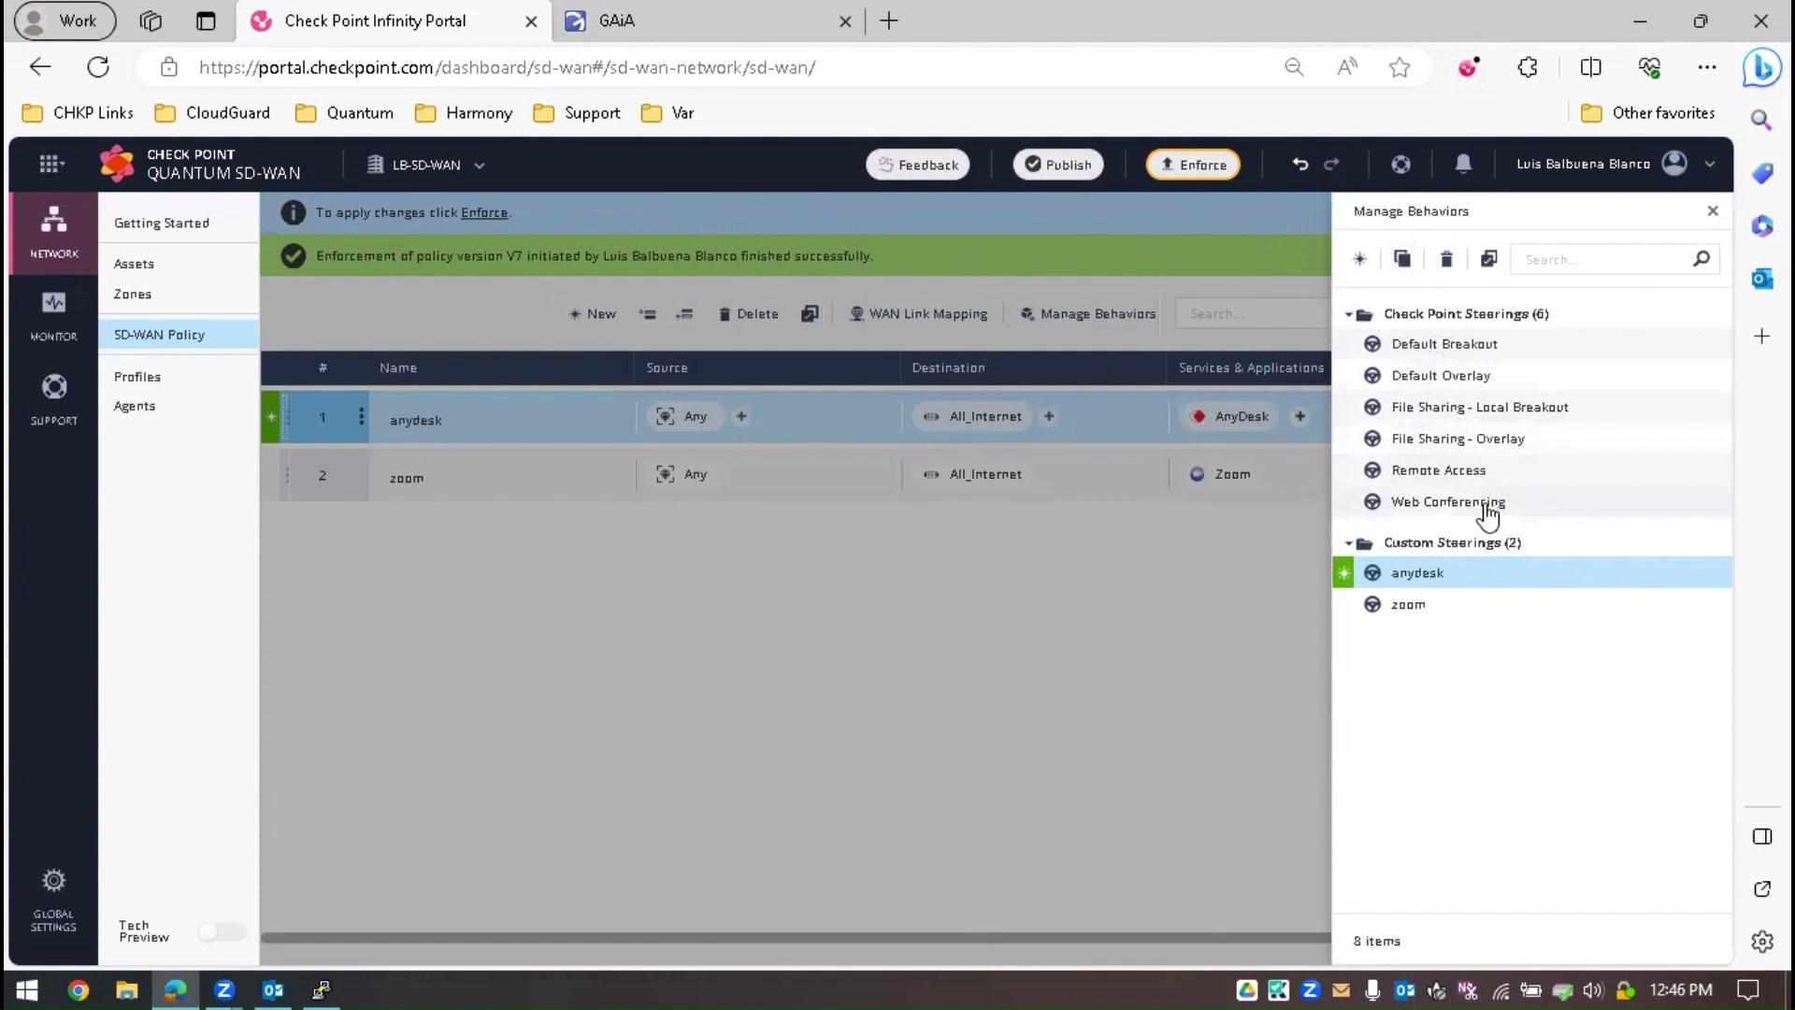
- Clone Remote Access into a new custom steering named icmp
right_click(1454, 473)
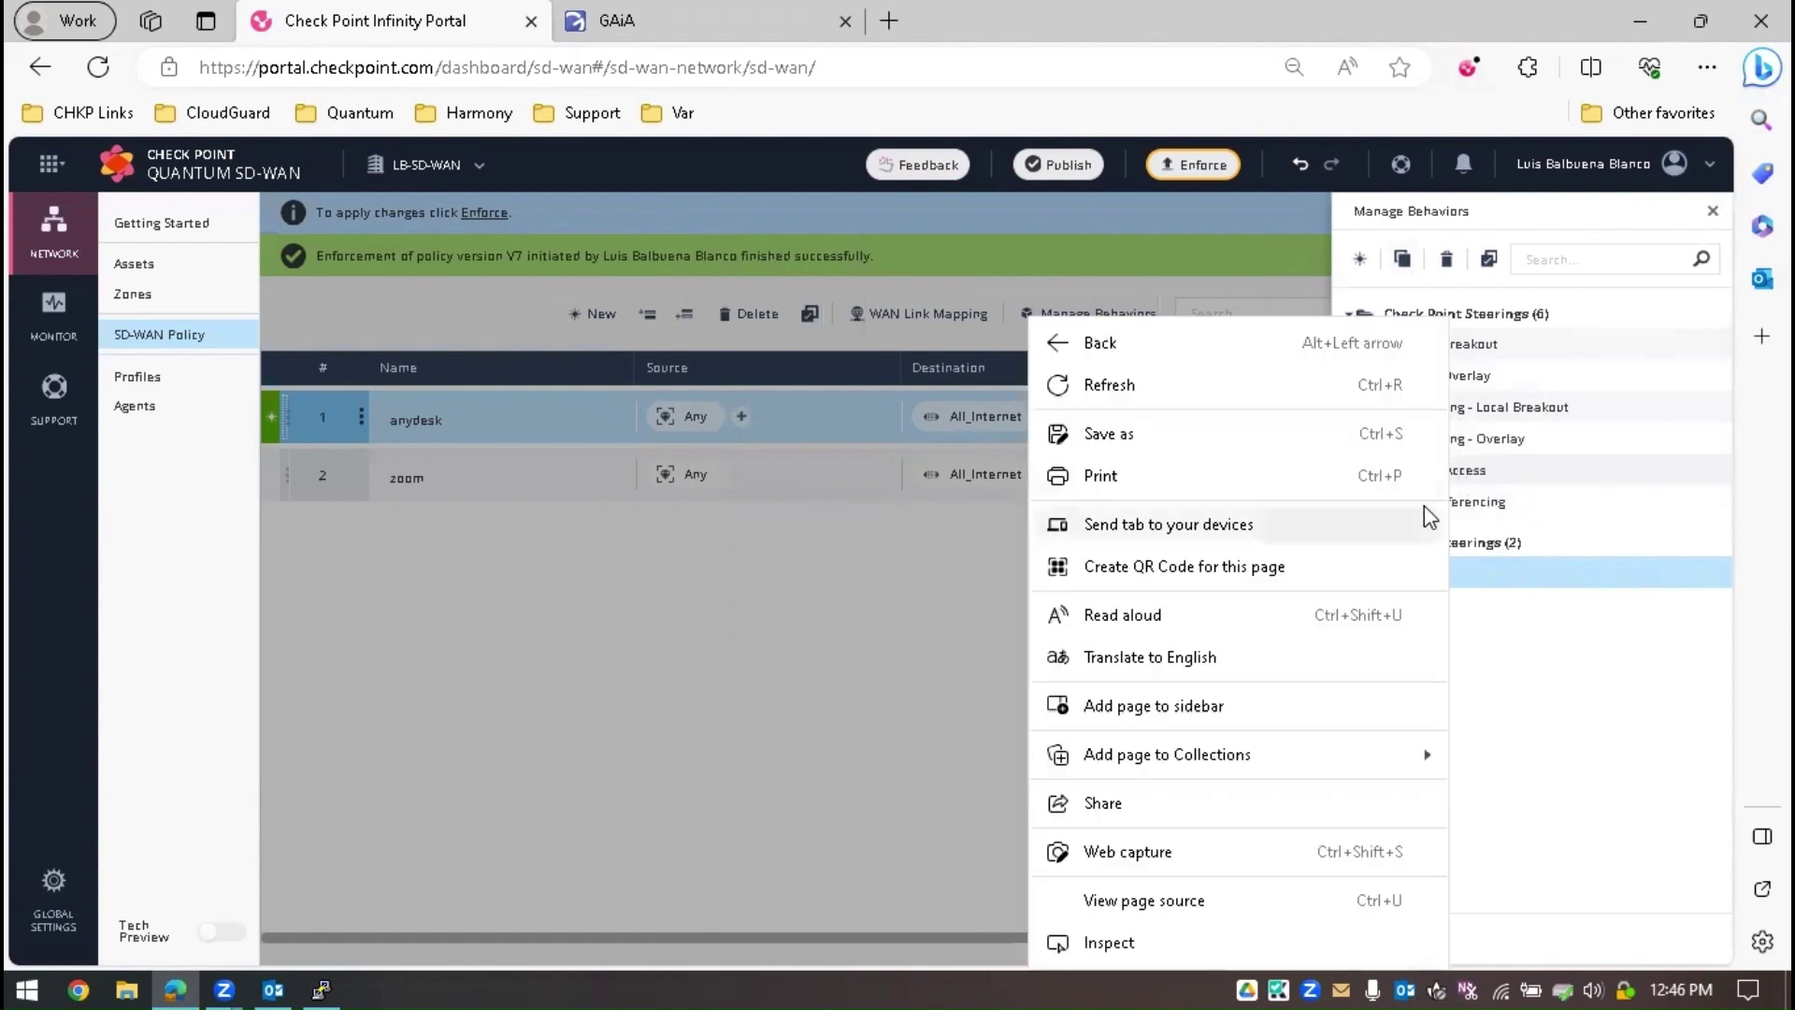
left_click(1501, 479)
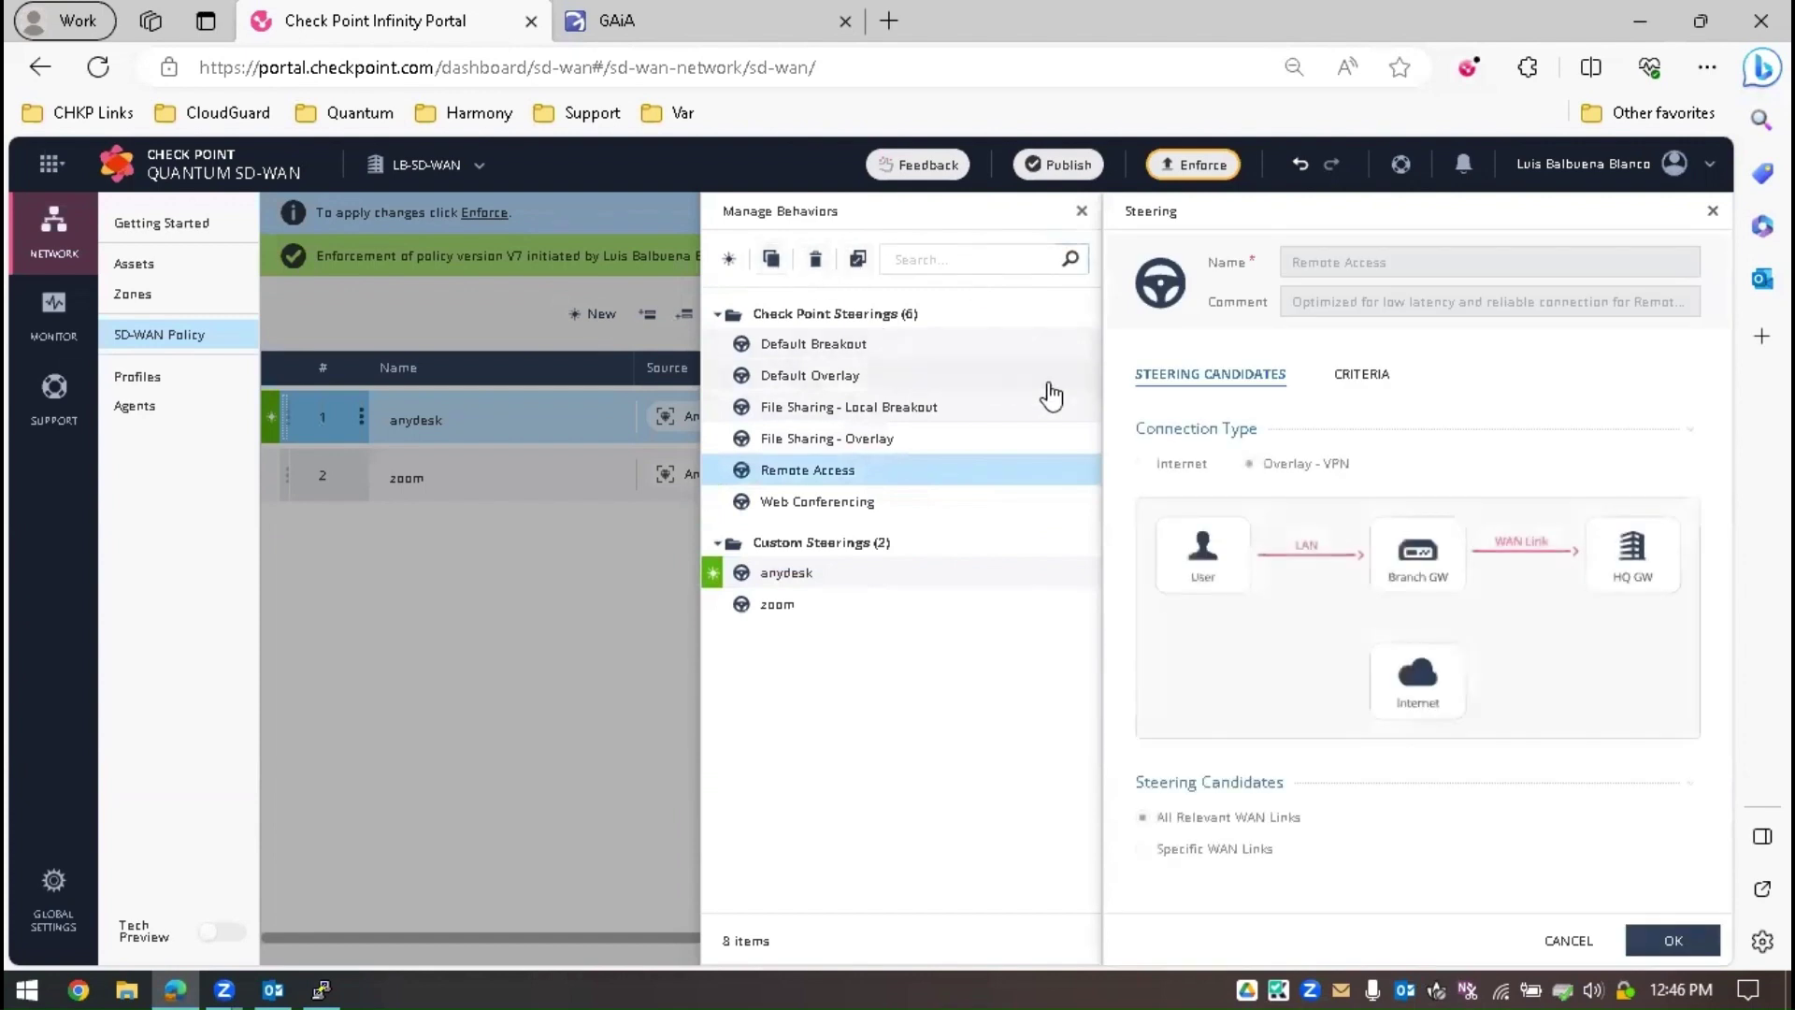
left_click(1244, 464)
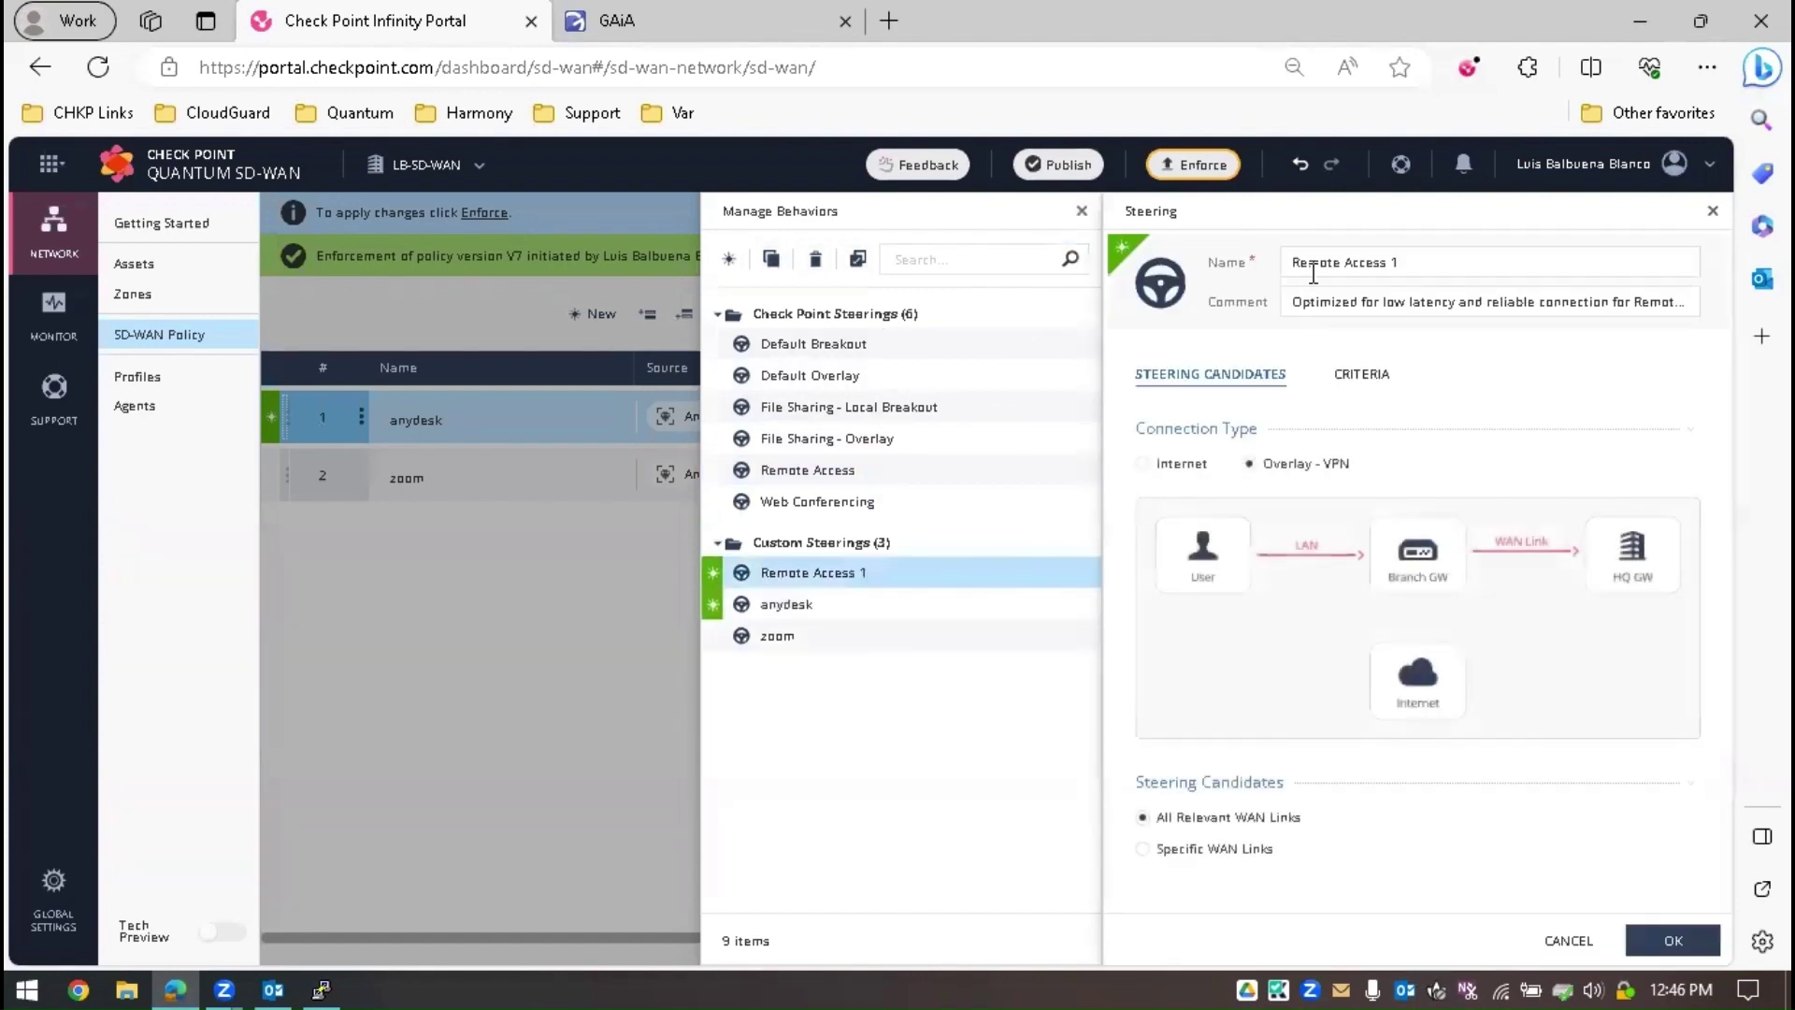
left_click(1405, 266)
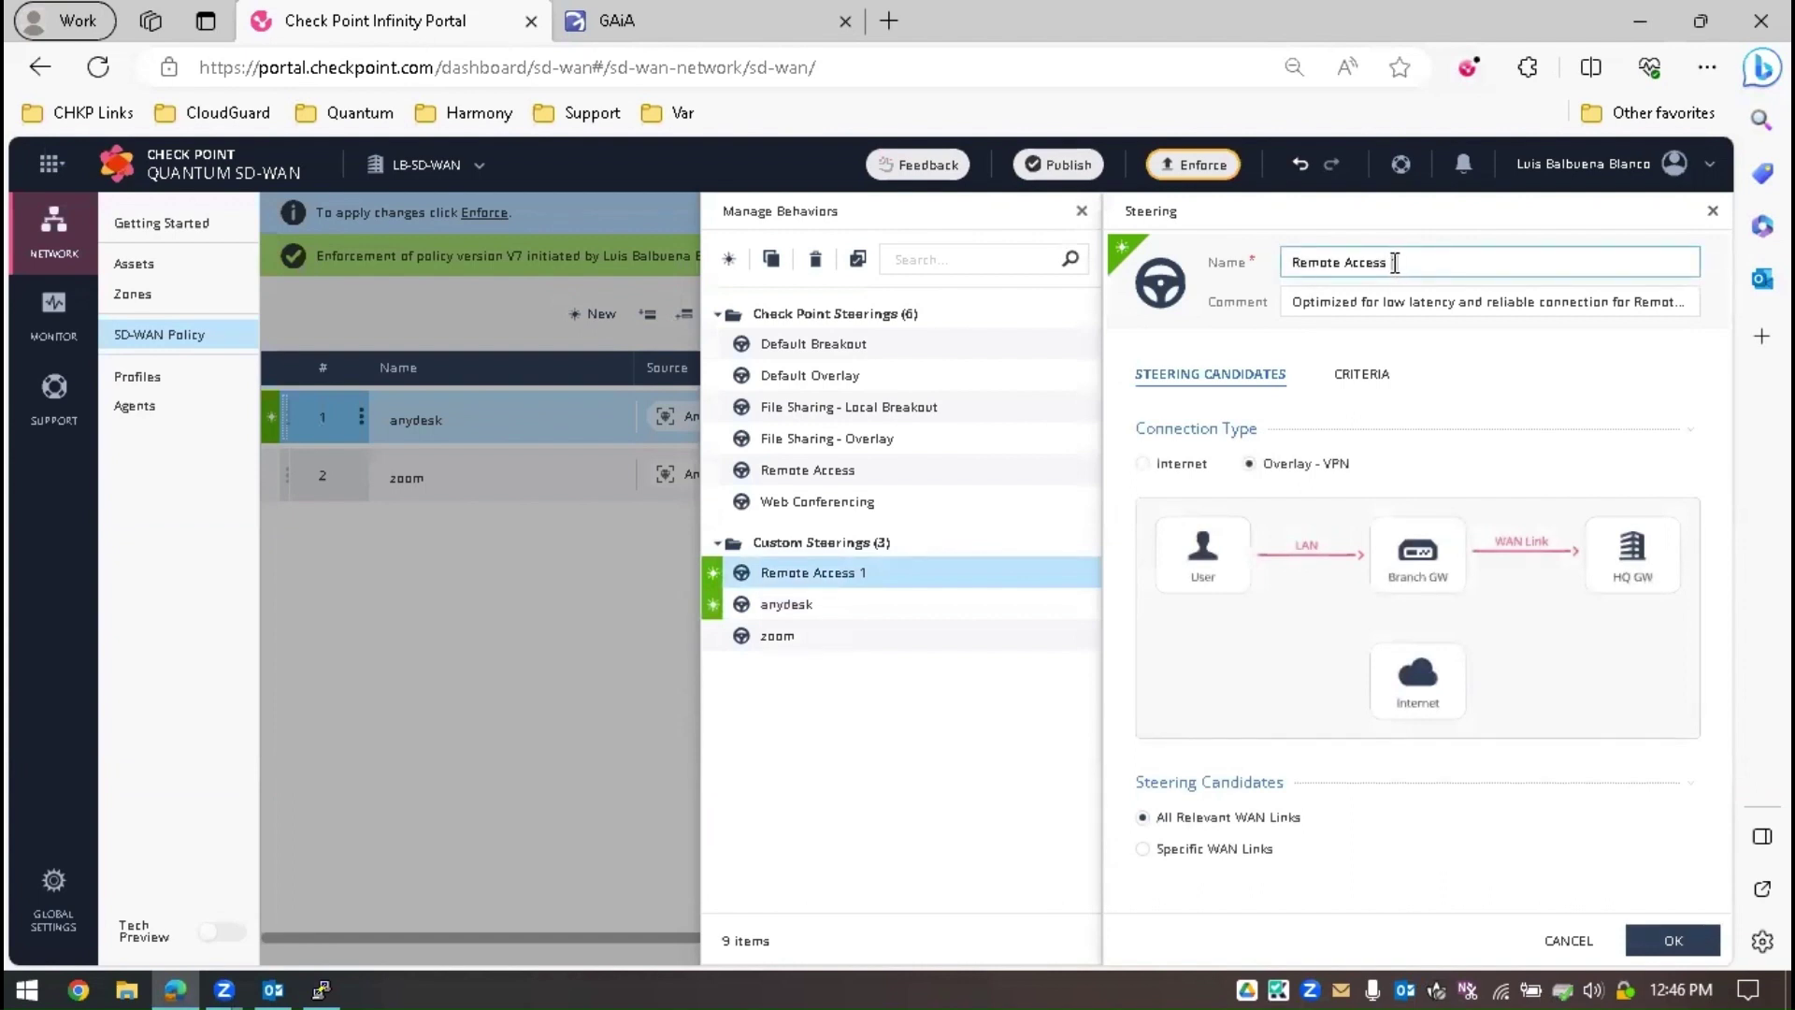
left_click_drag(1396, 263, 1295, 263)
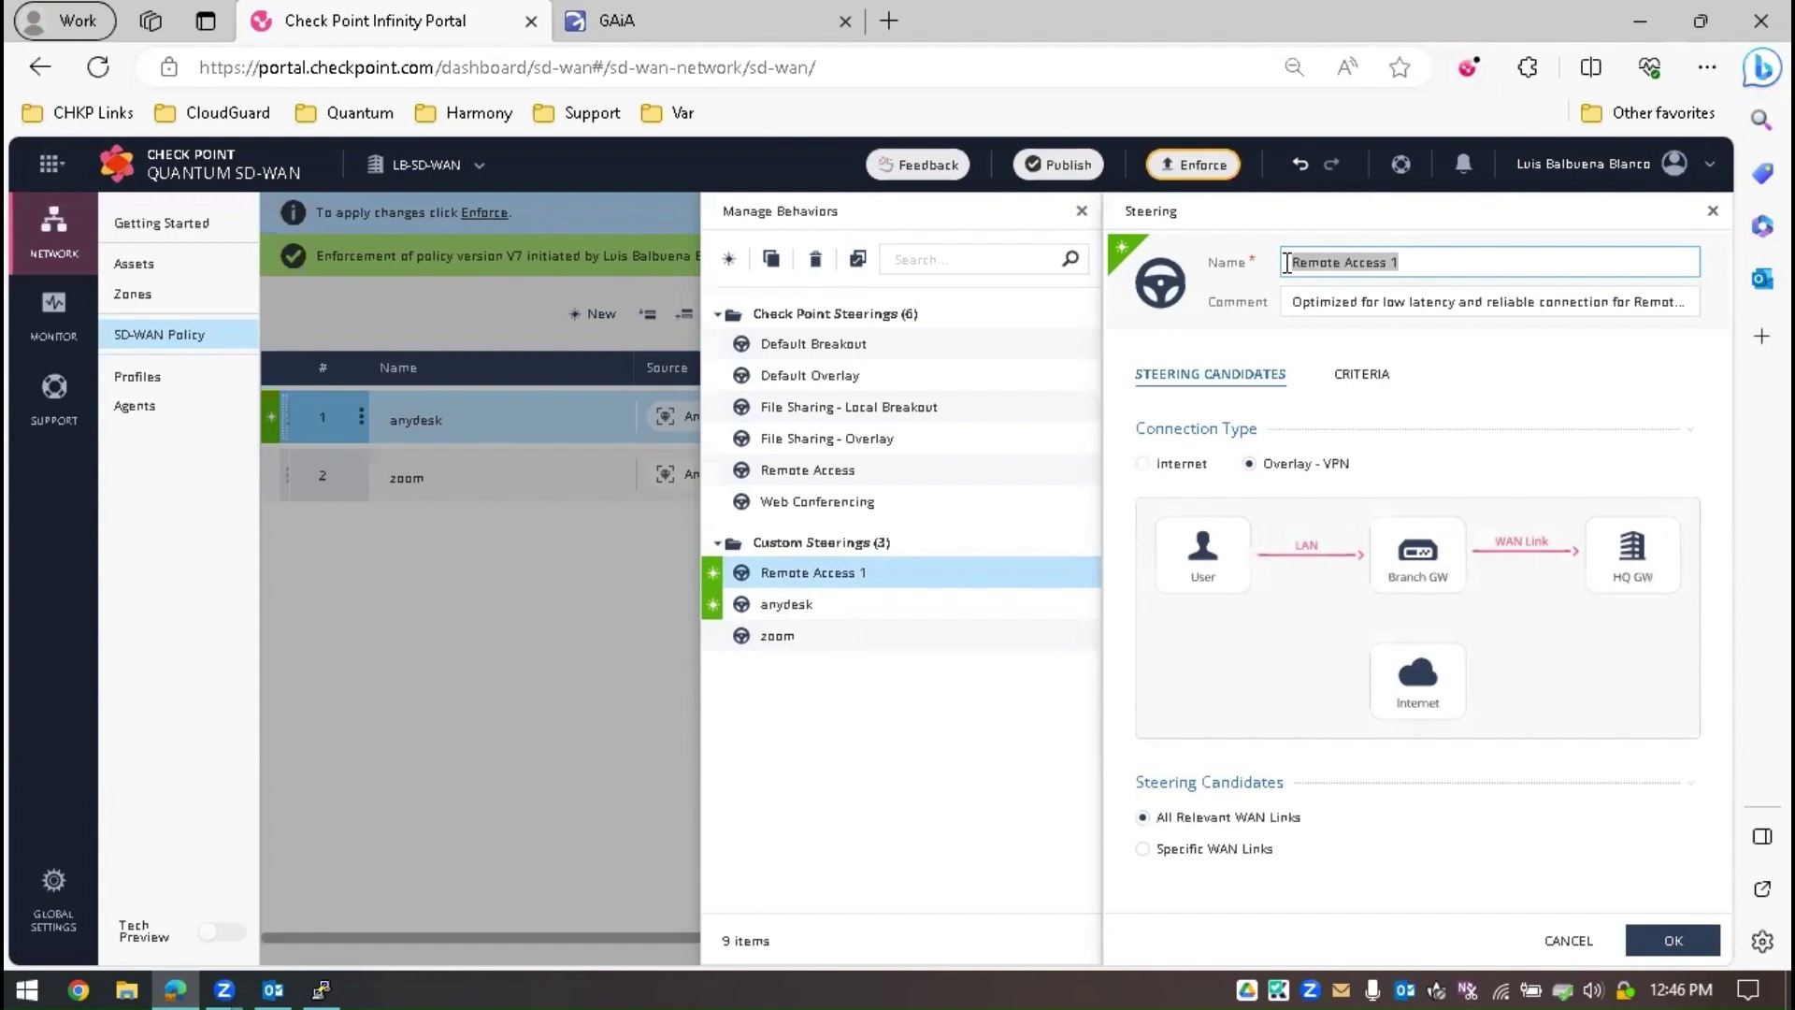
type("icmp")
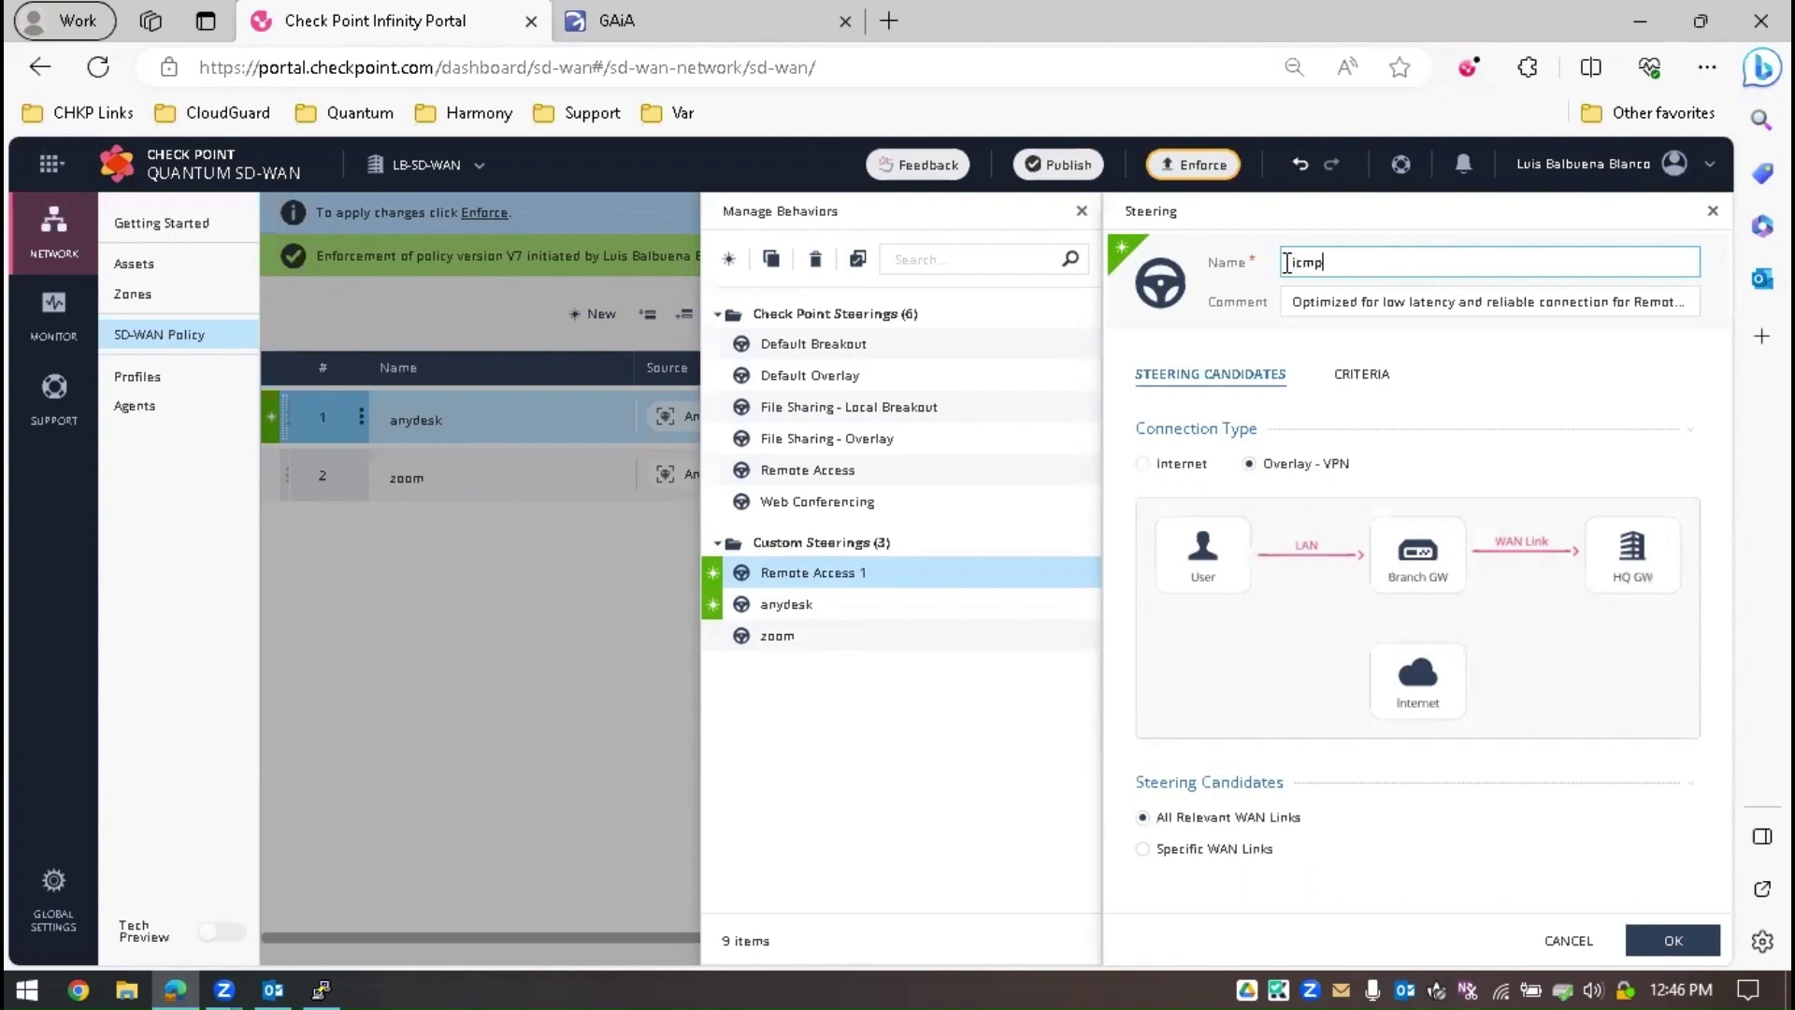
- Set Connection Type to Internet using Specific WAN Links WAN 2 and WAN 3
left_click(1150, 466)
left_click(1253, 886)
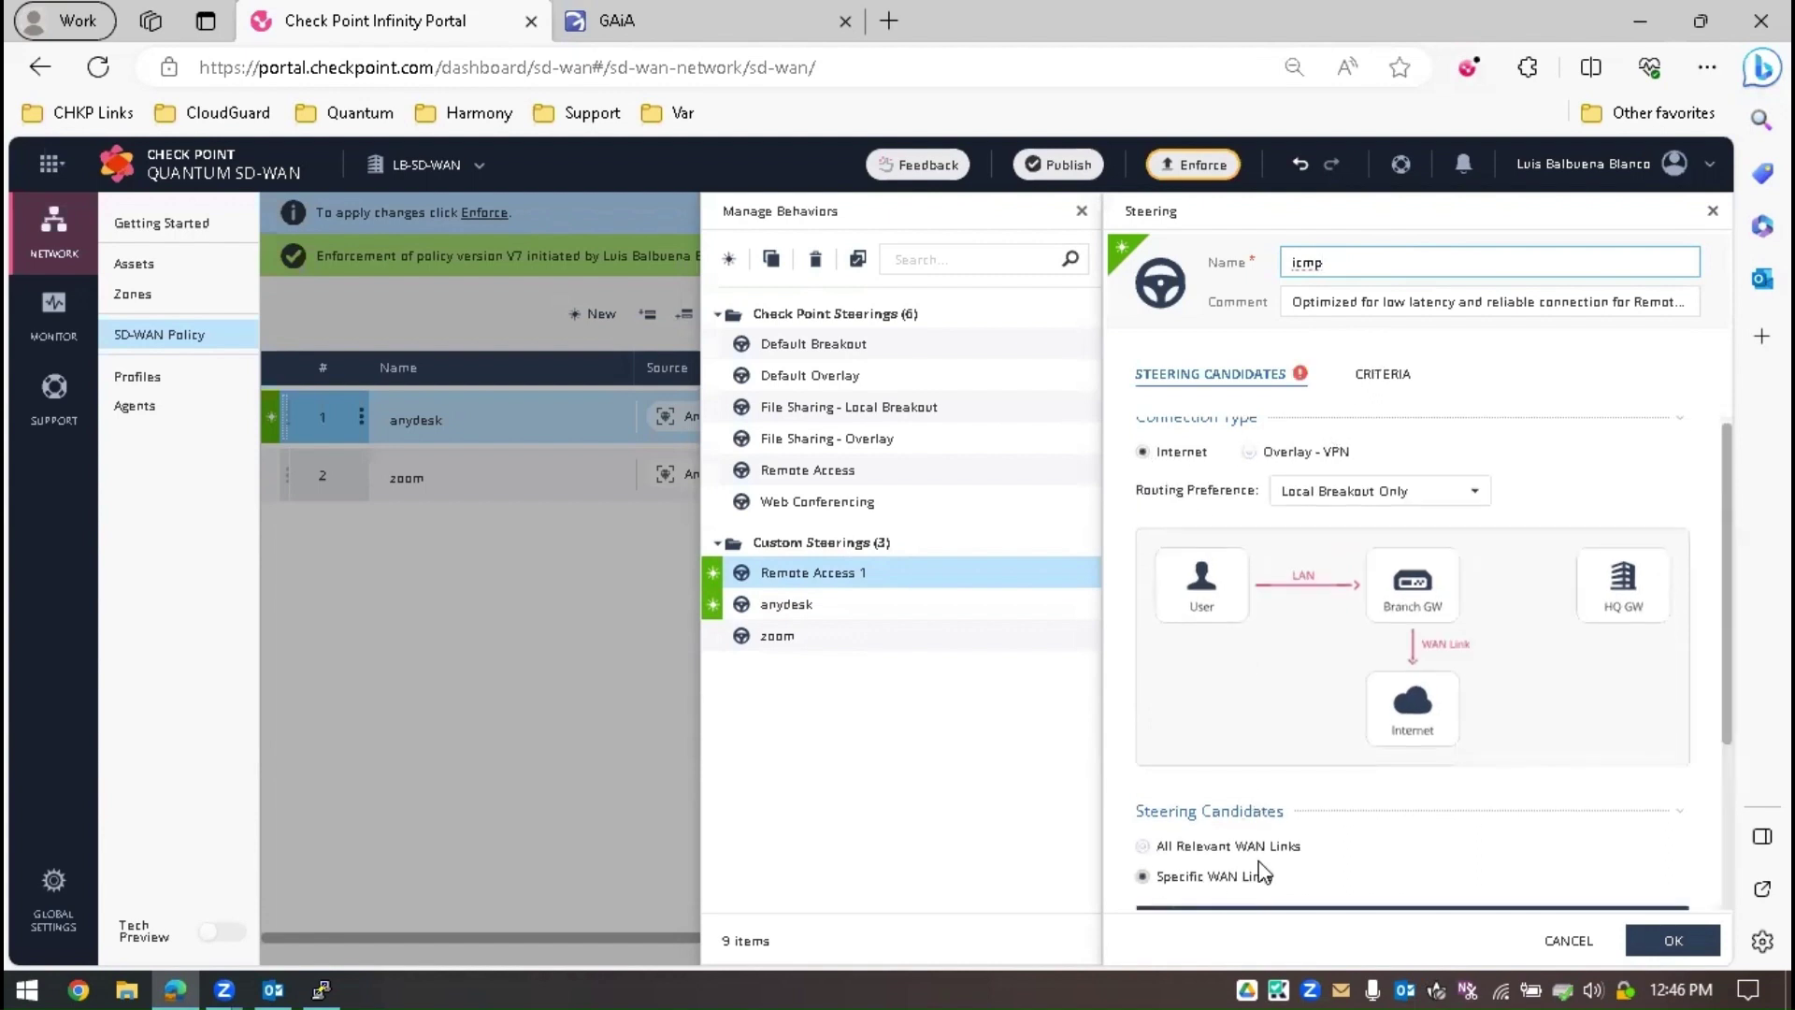
scroll(1283, 898, "down", 3)
left_click(1155, 738)
left_click(1156, 705)
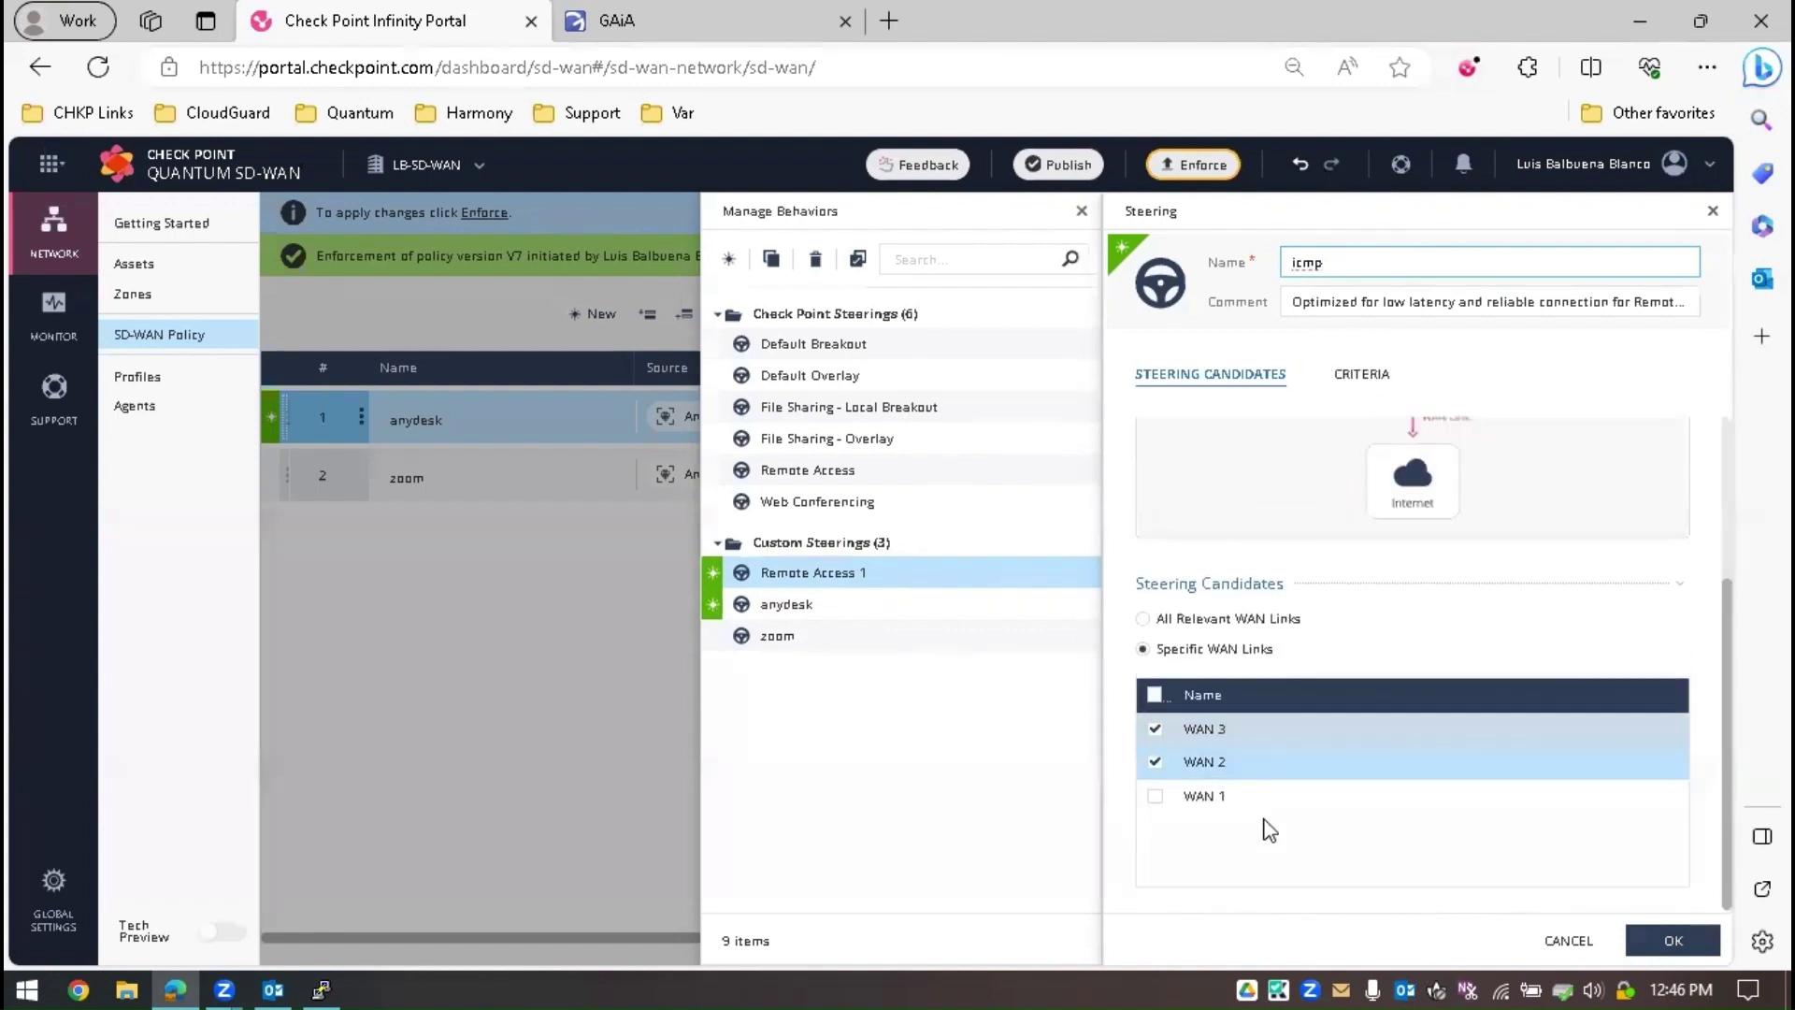
scroll(1408, 772, "up", 3)
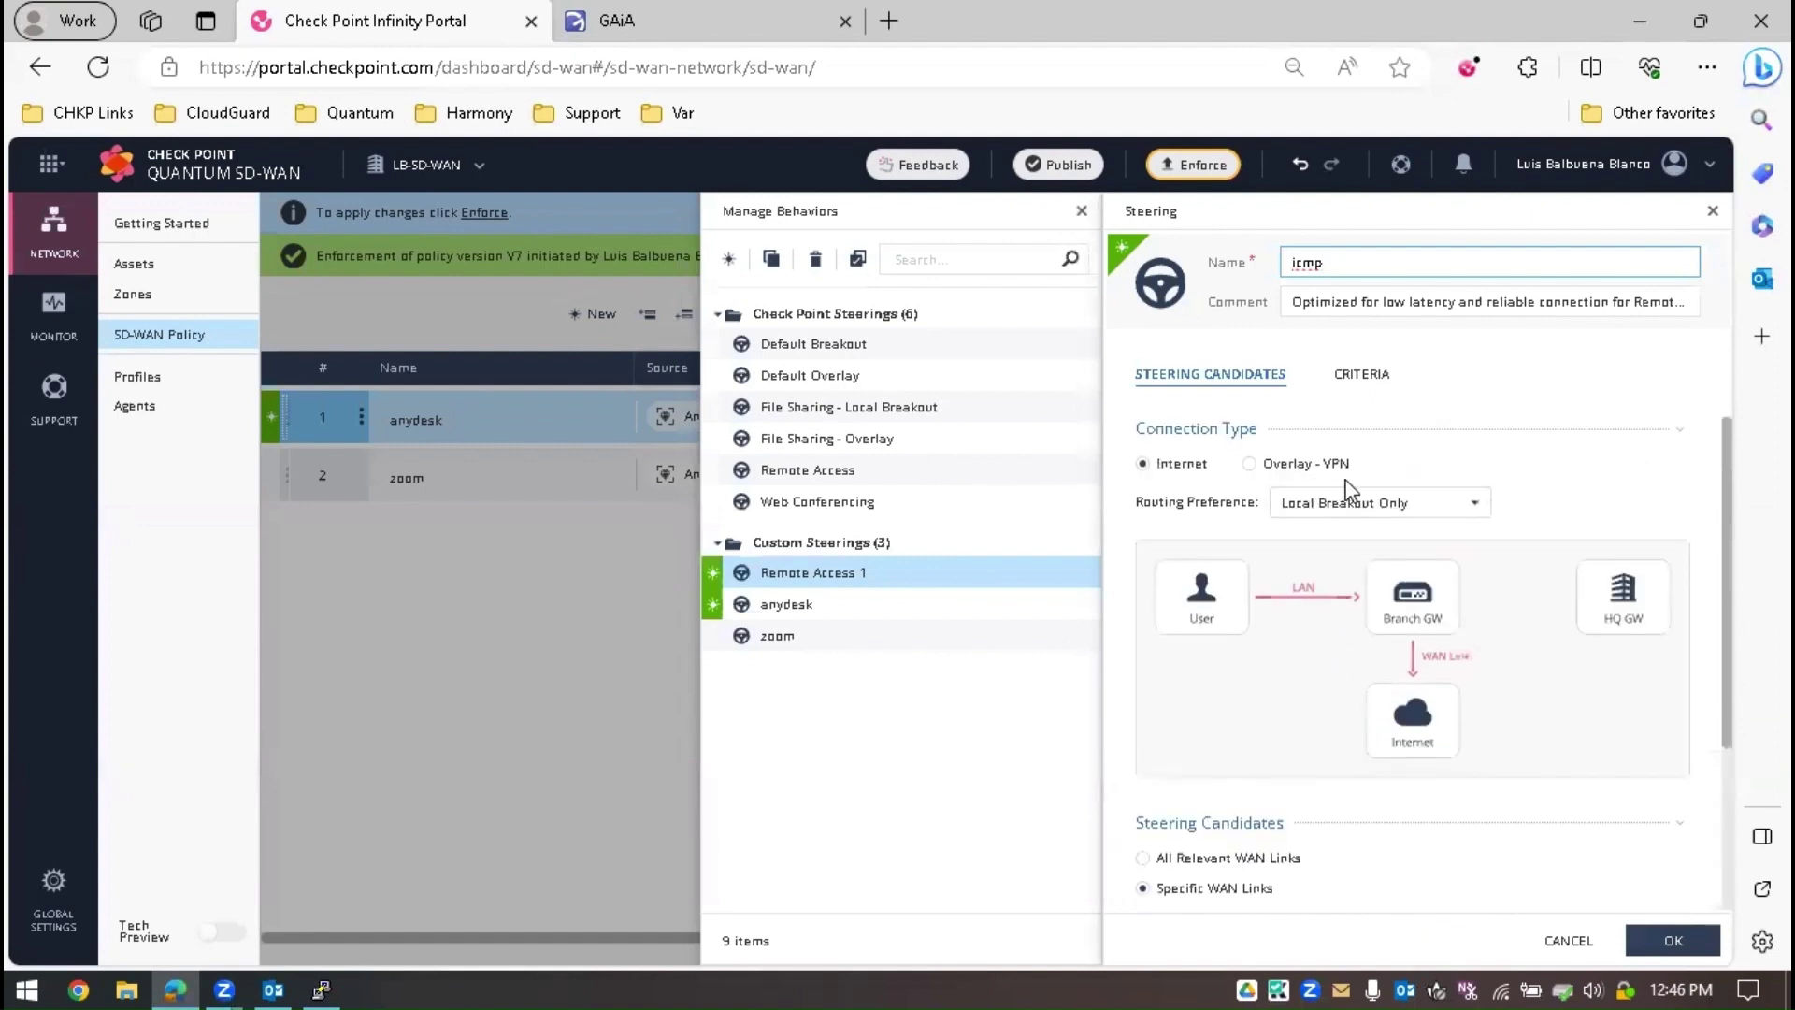
- Review the latency, packet loss and jitter criteria, then save the icmp behavior
left_click(1354, 379)
left_click(1283, 645)
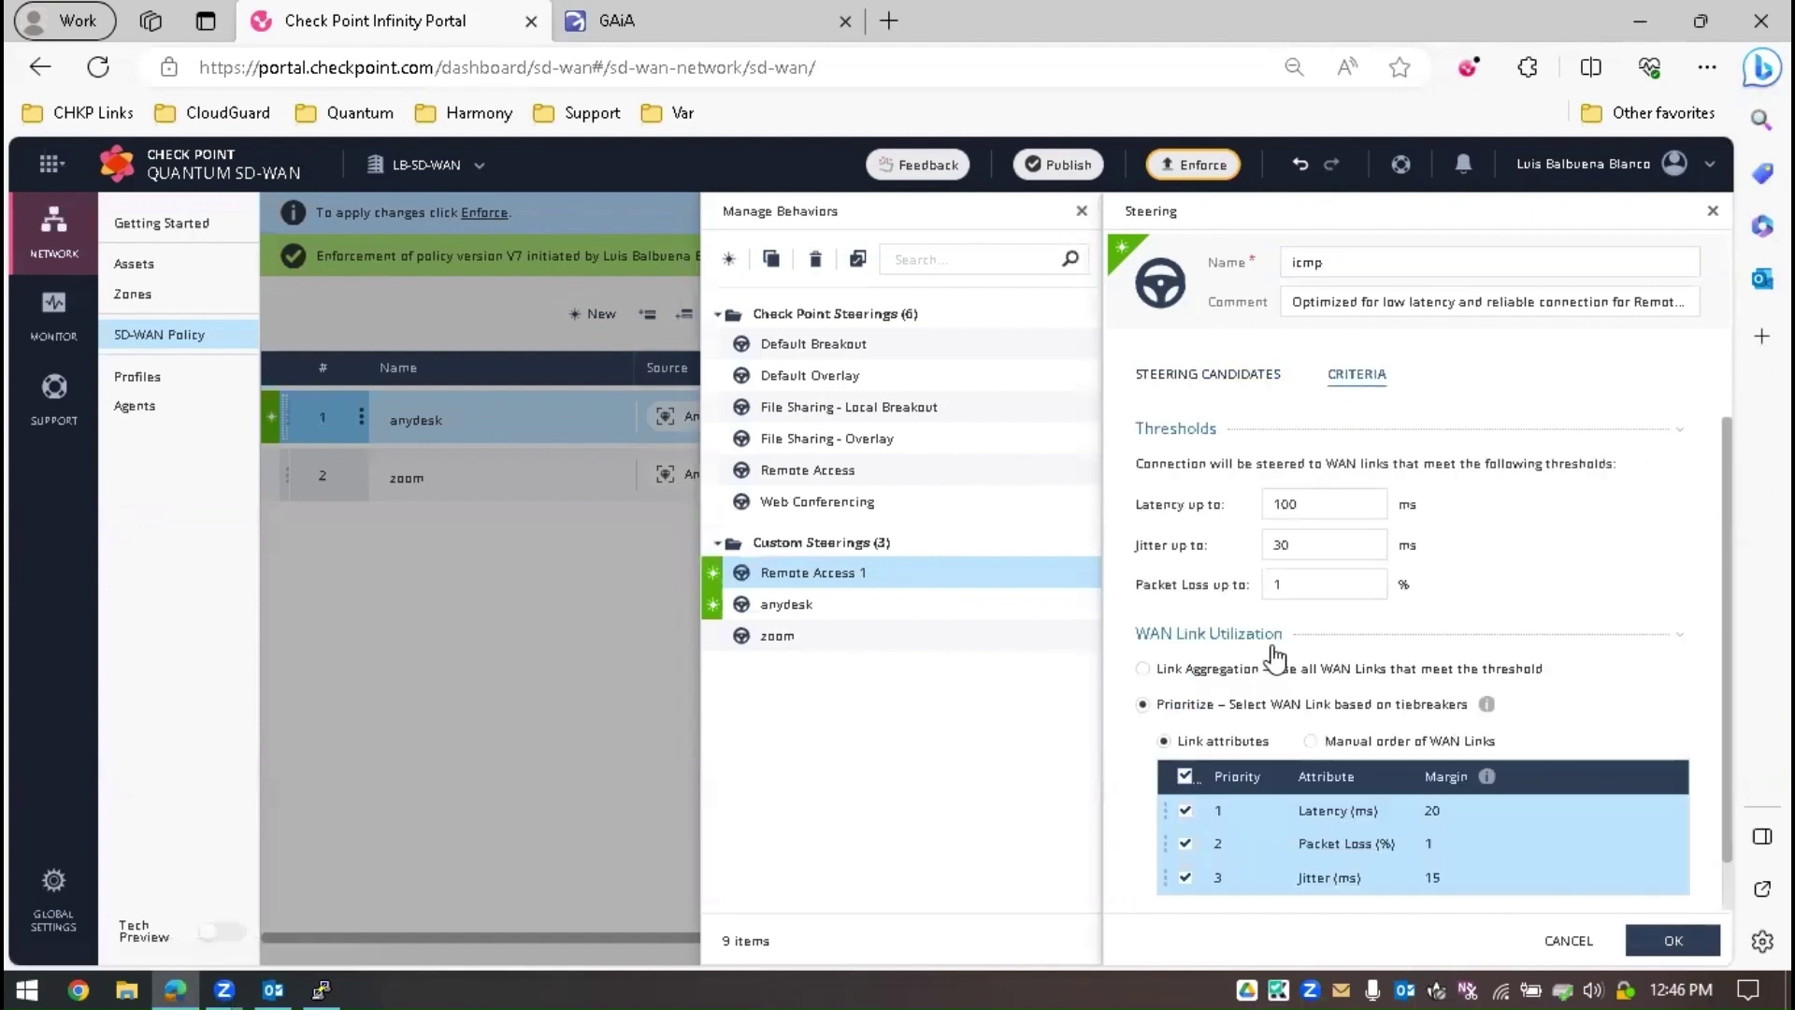
scroll(1349, 716, "down", 1)
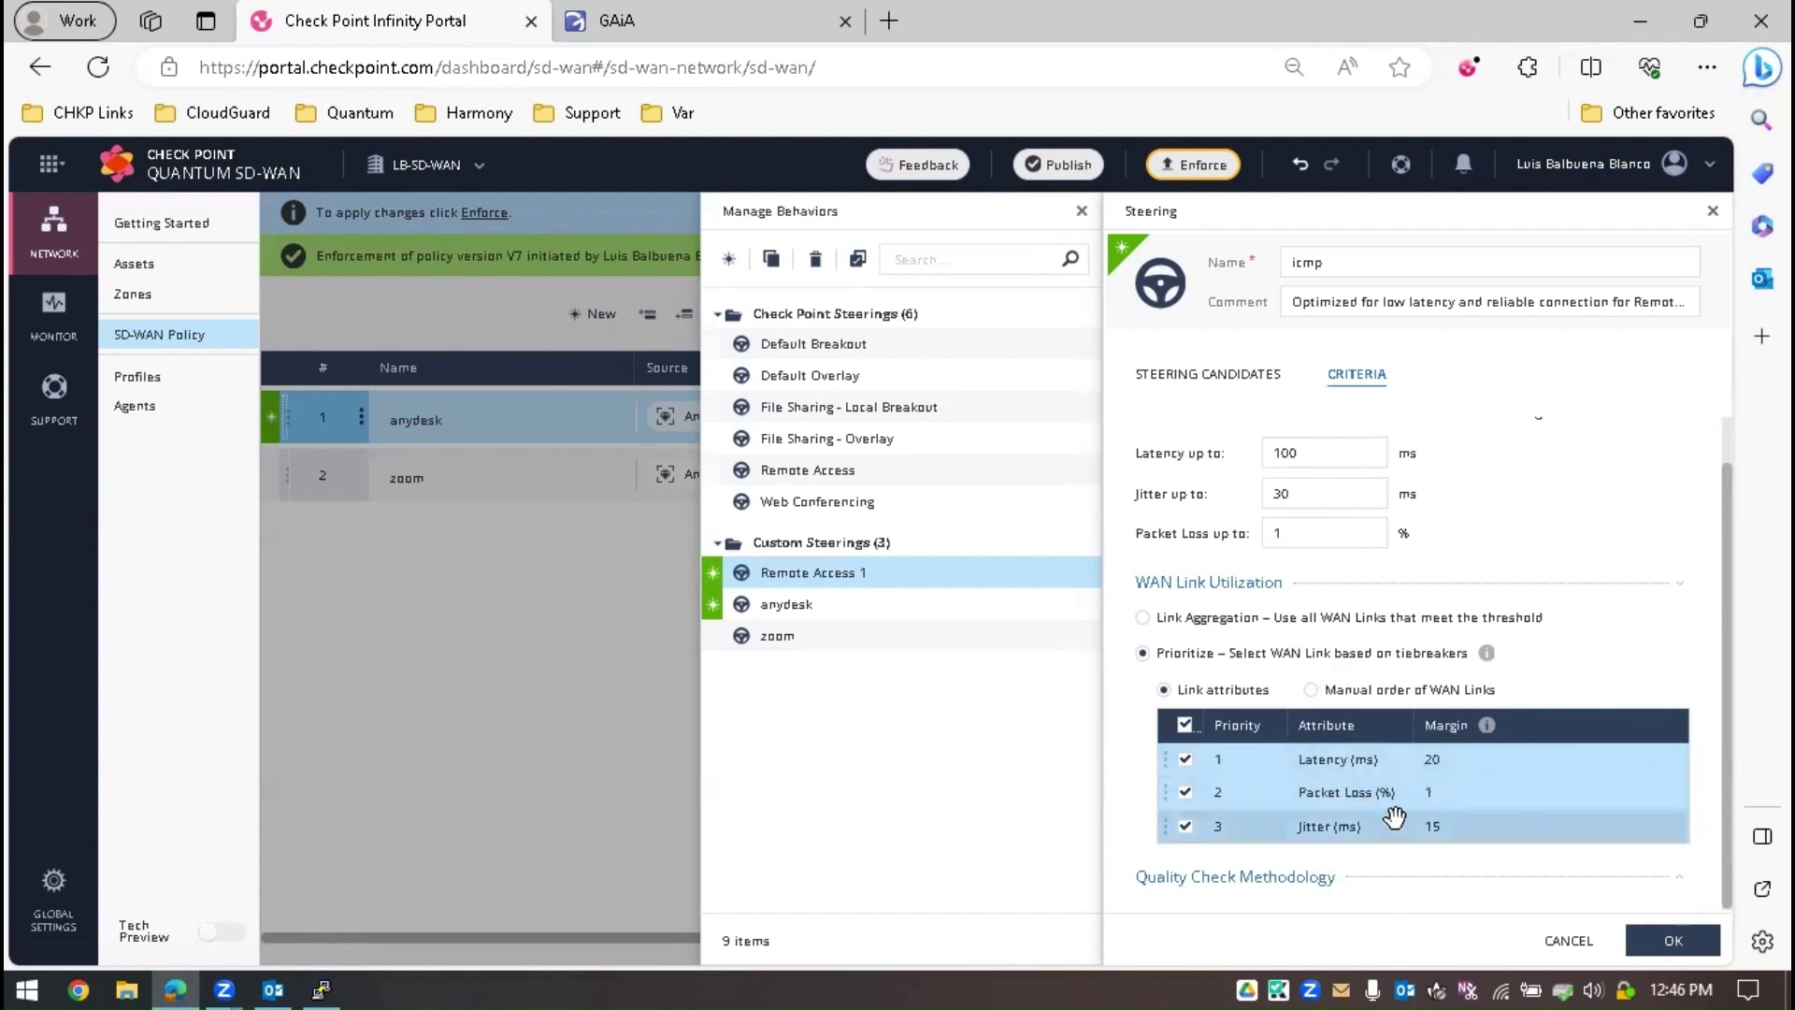
left_click(1667, 943)
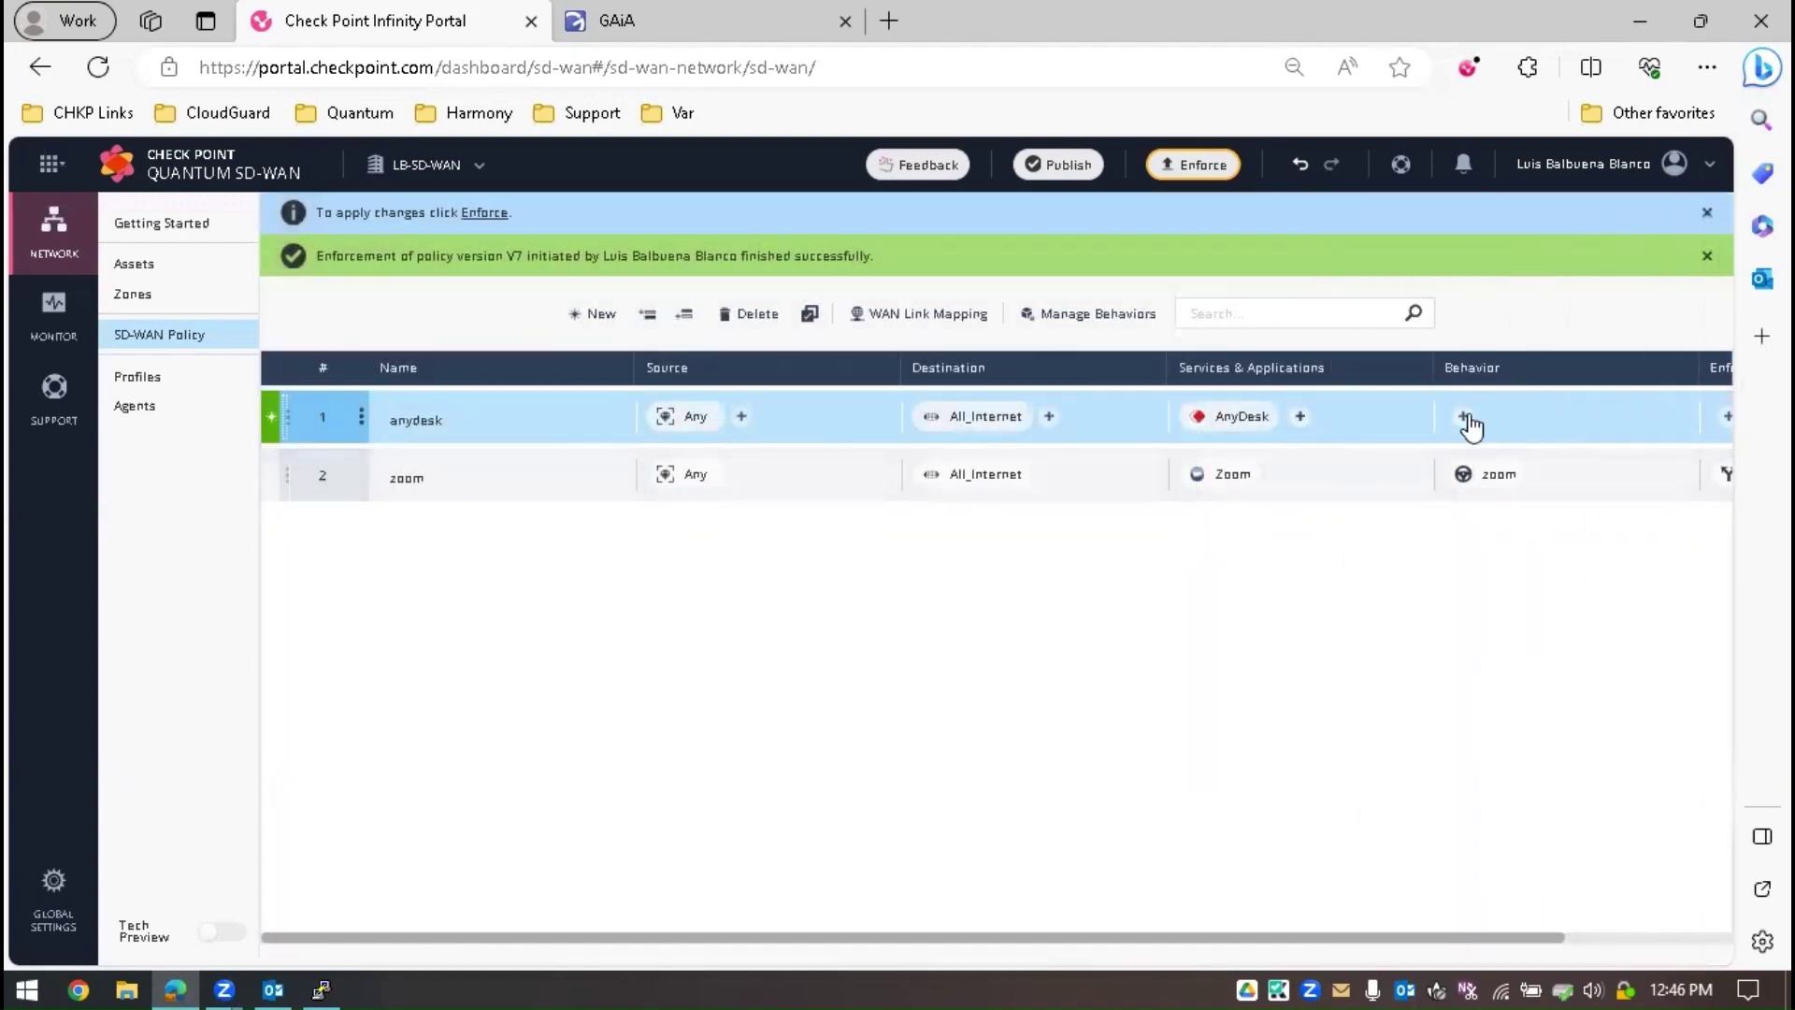
- Assign the anydesk behavior to the anydesk rule
left_click(1465, 418)
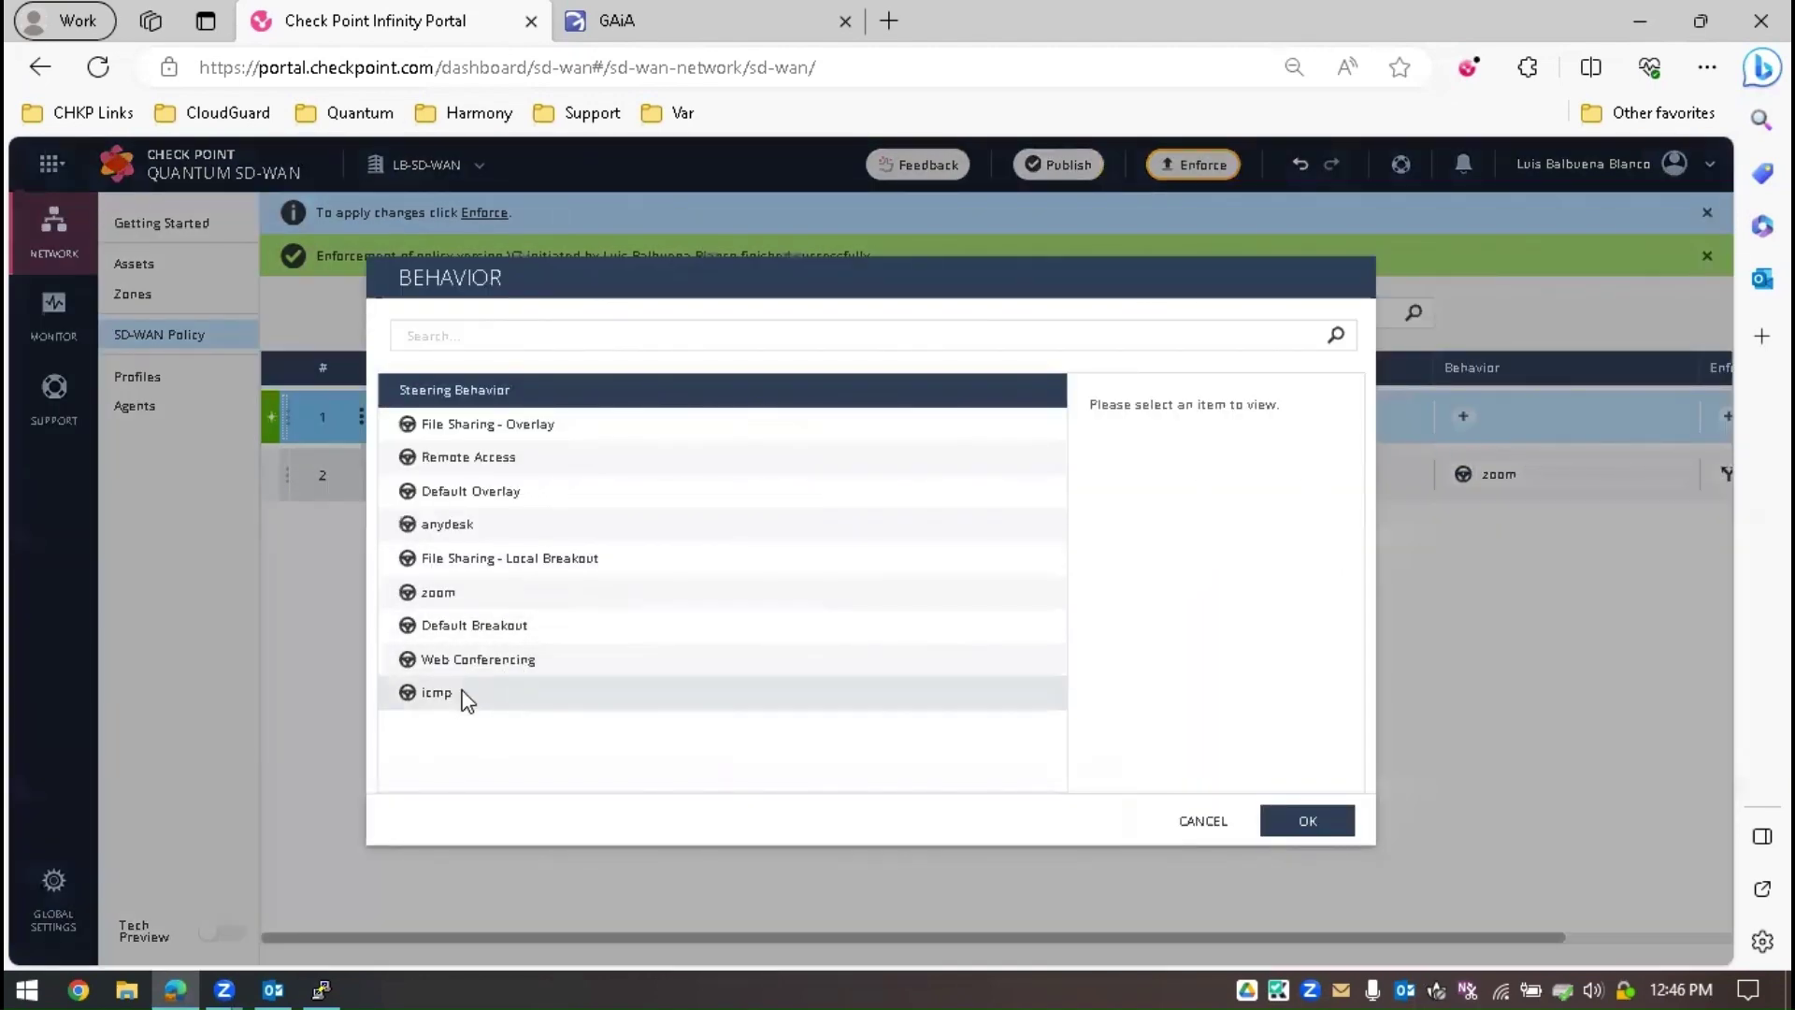
left_click(477, 531)
left_click(1319, 823)
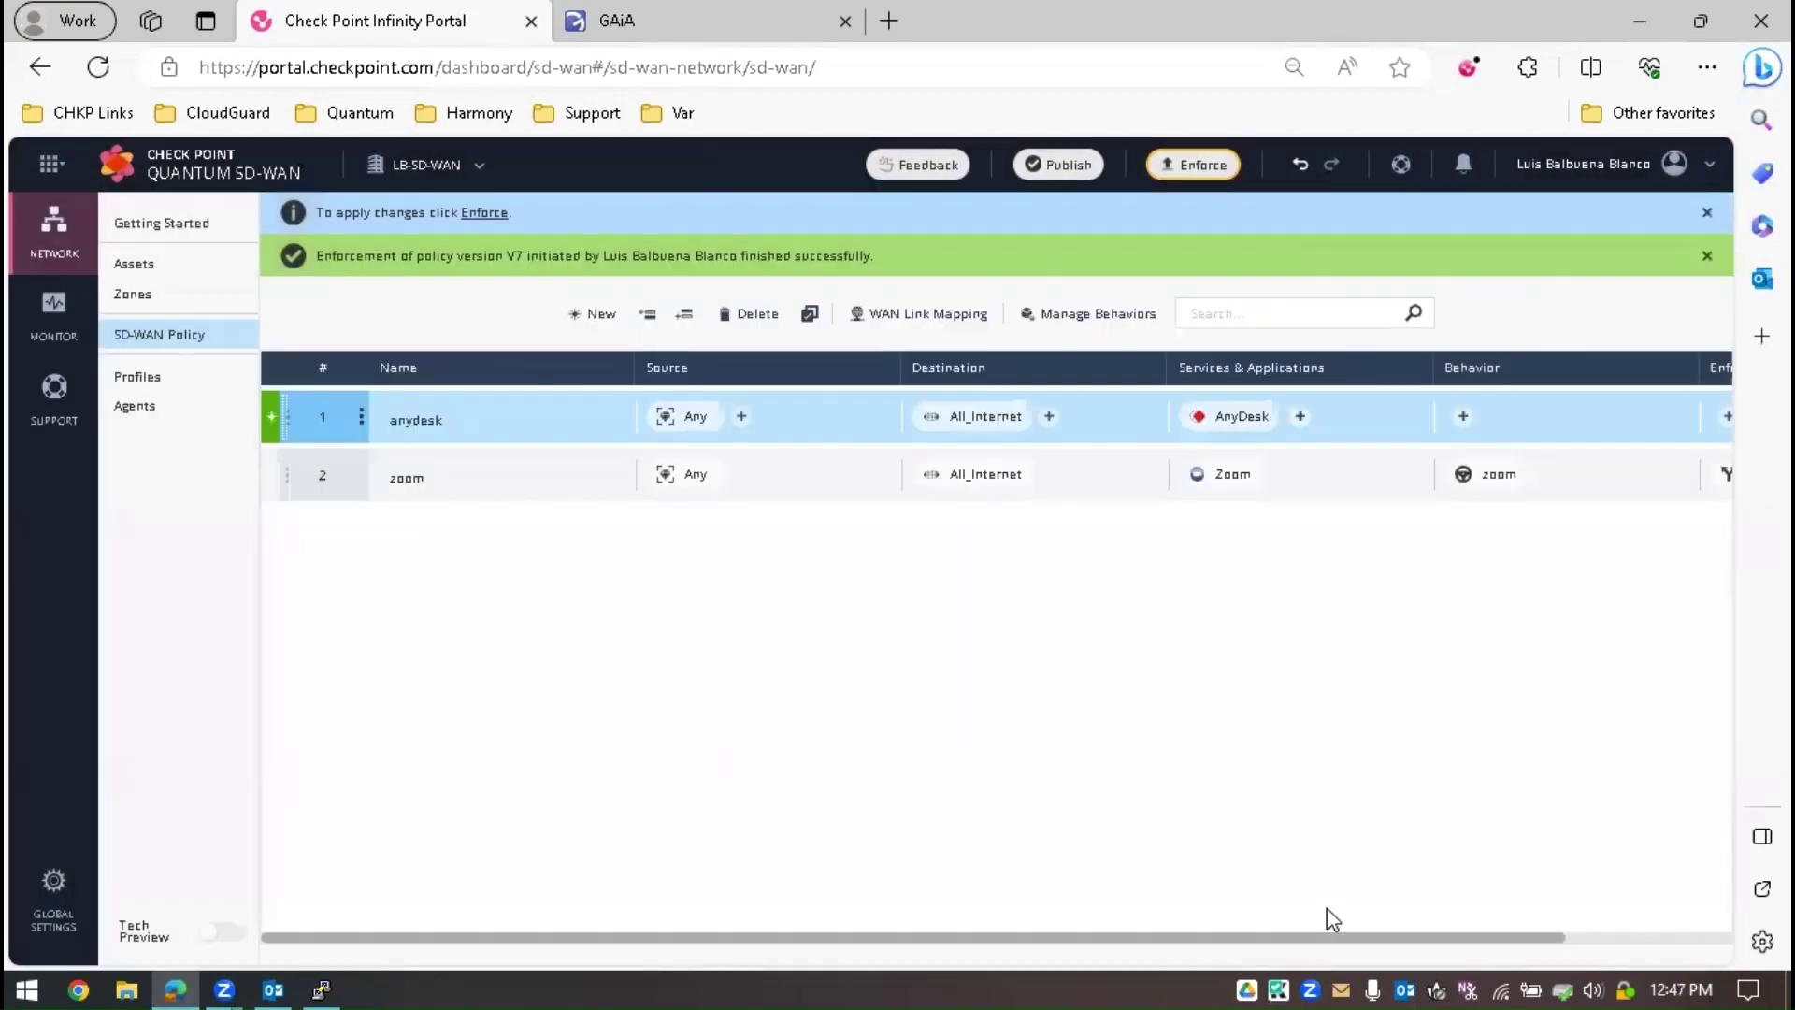
left_click_drag(1355, 938, 1676, 503)
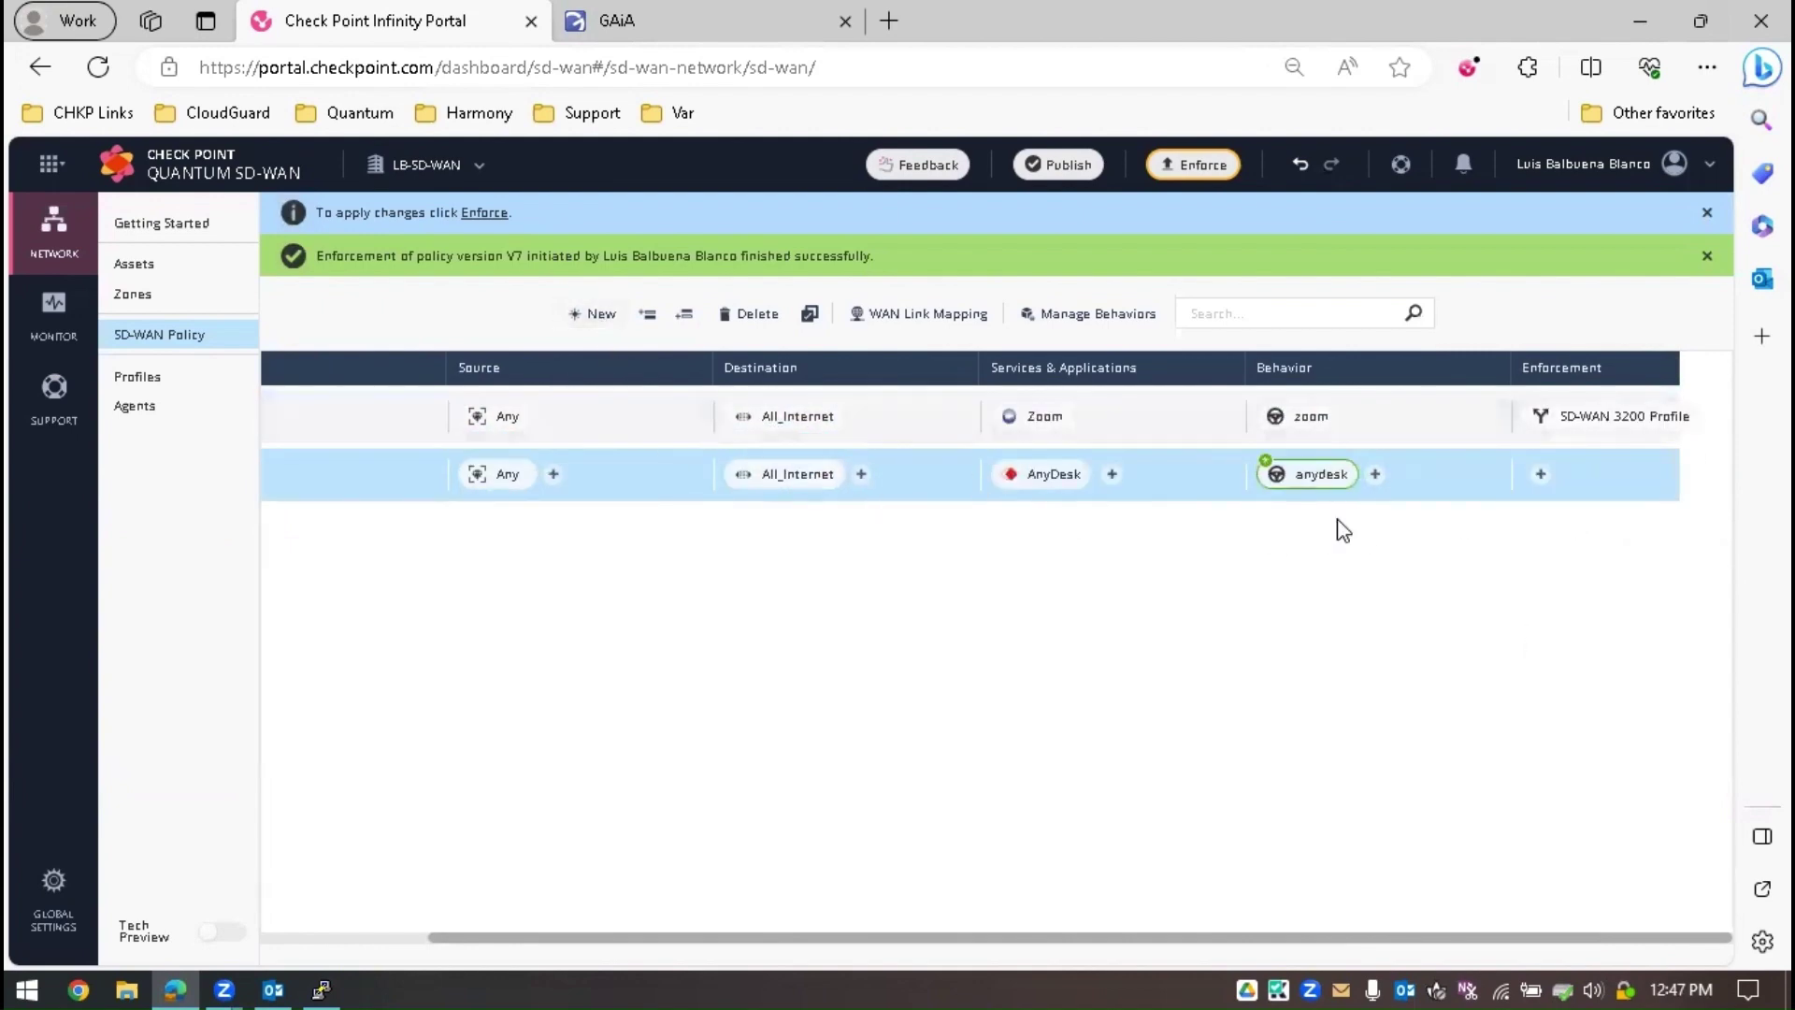
- Set the anydesk rule's enforcement to SD-WAN 3200 Profile
left_click(1541, 475)
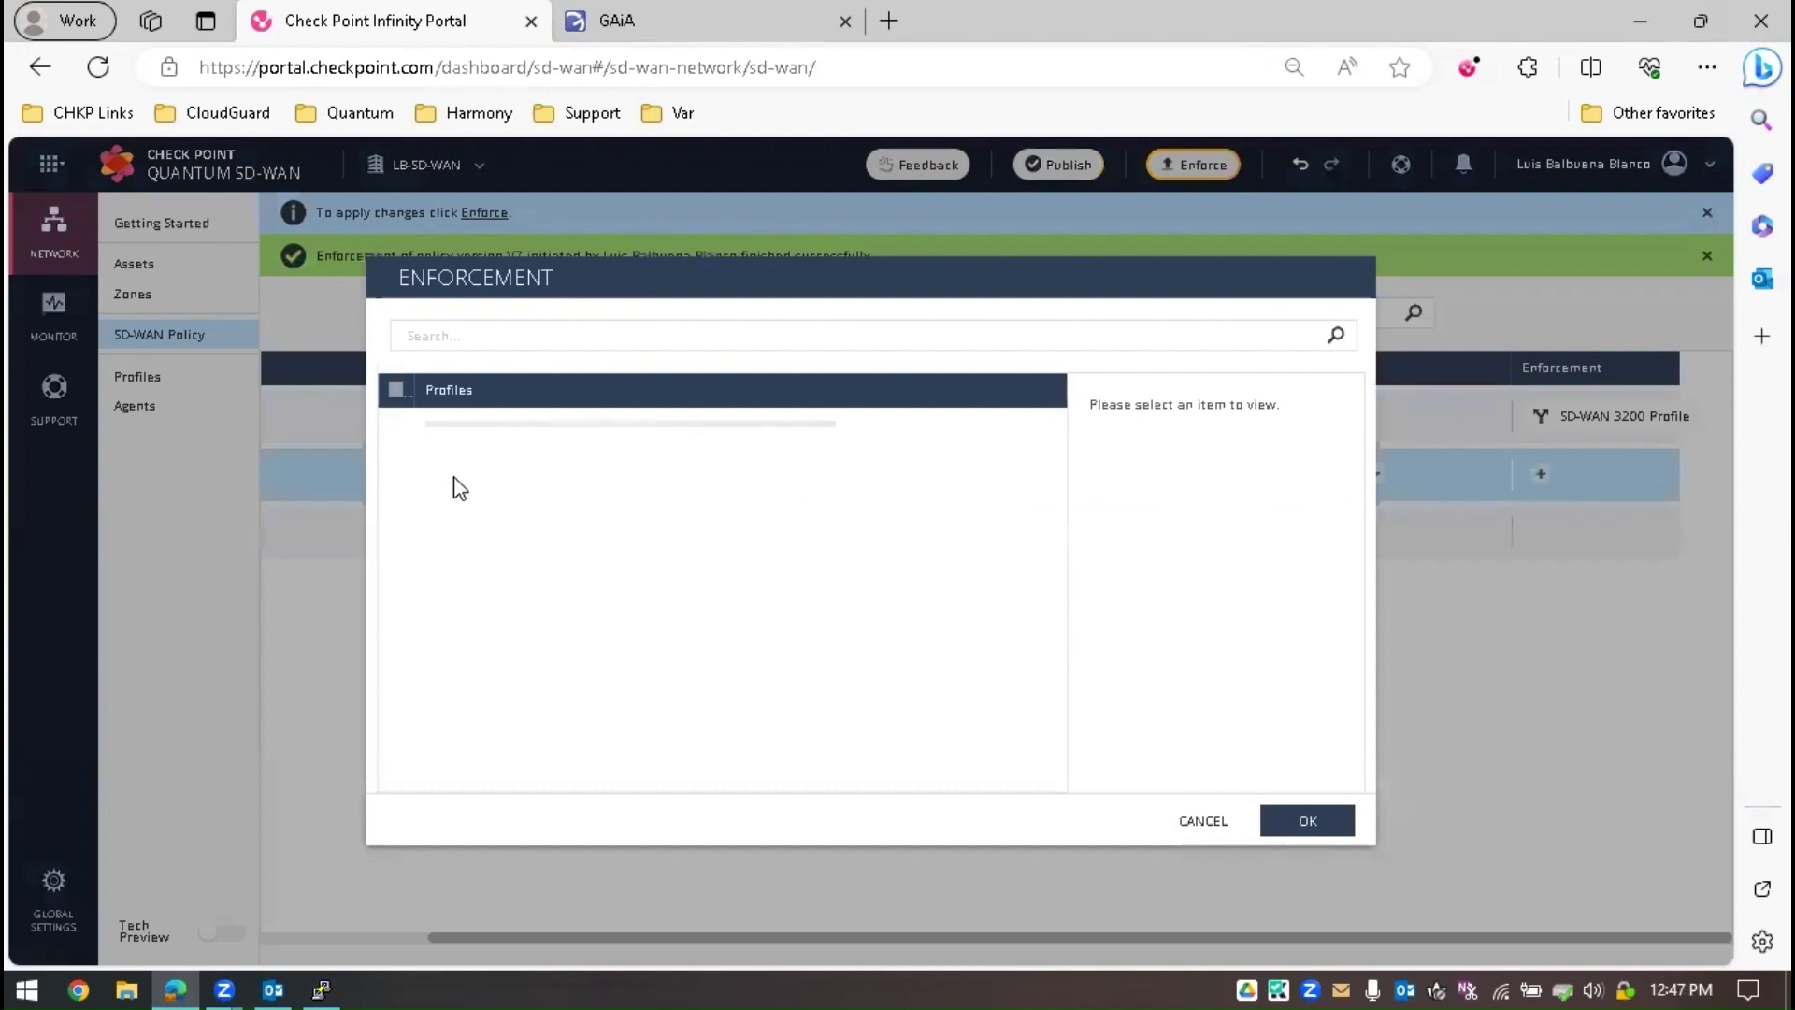
left_click(432, 425)
left_click(1319, 820)
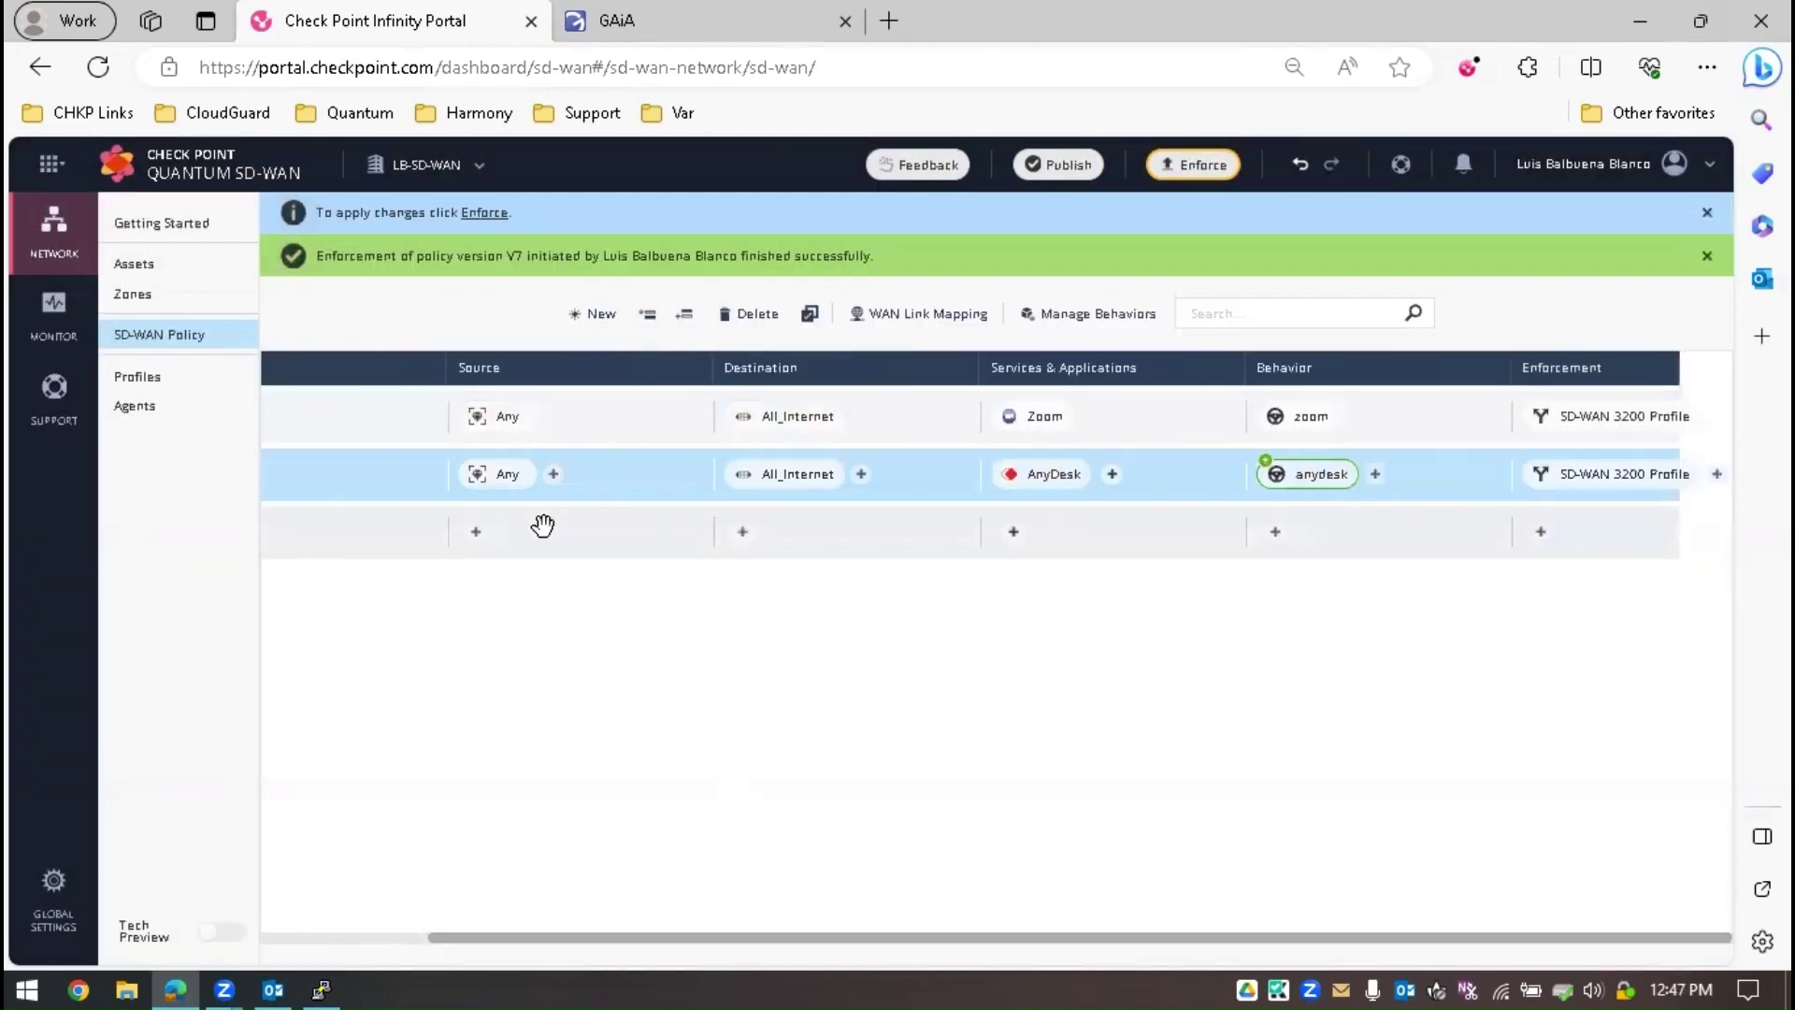
left_click(475, 535)
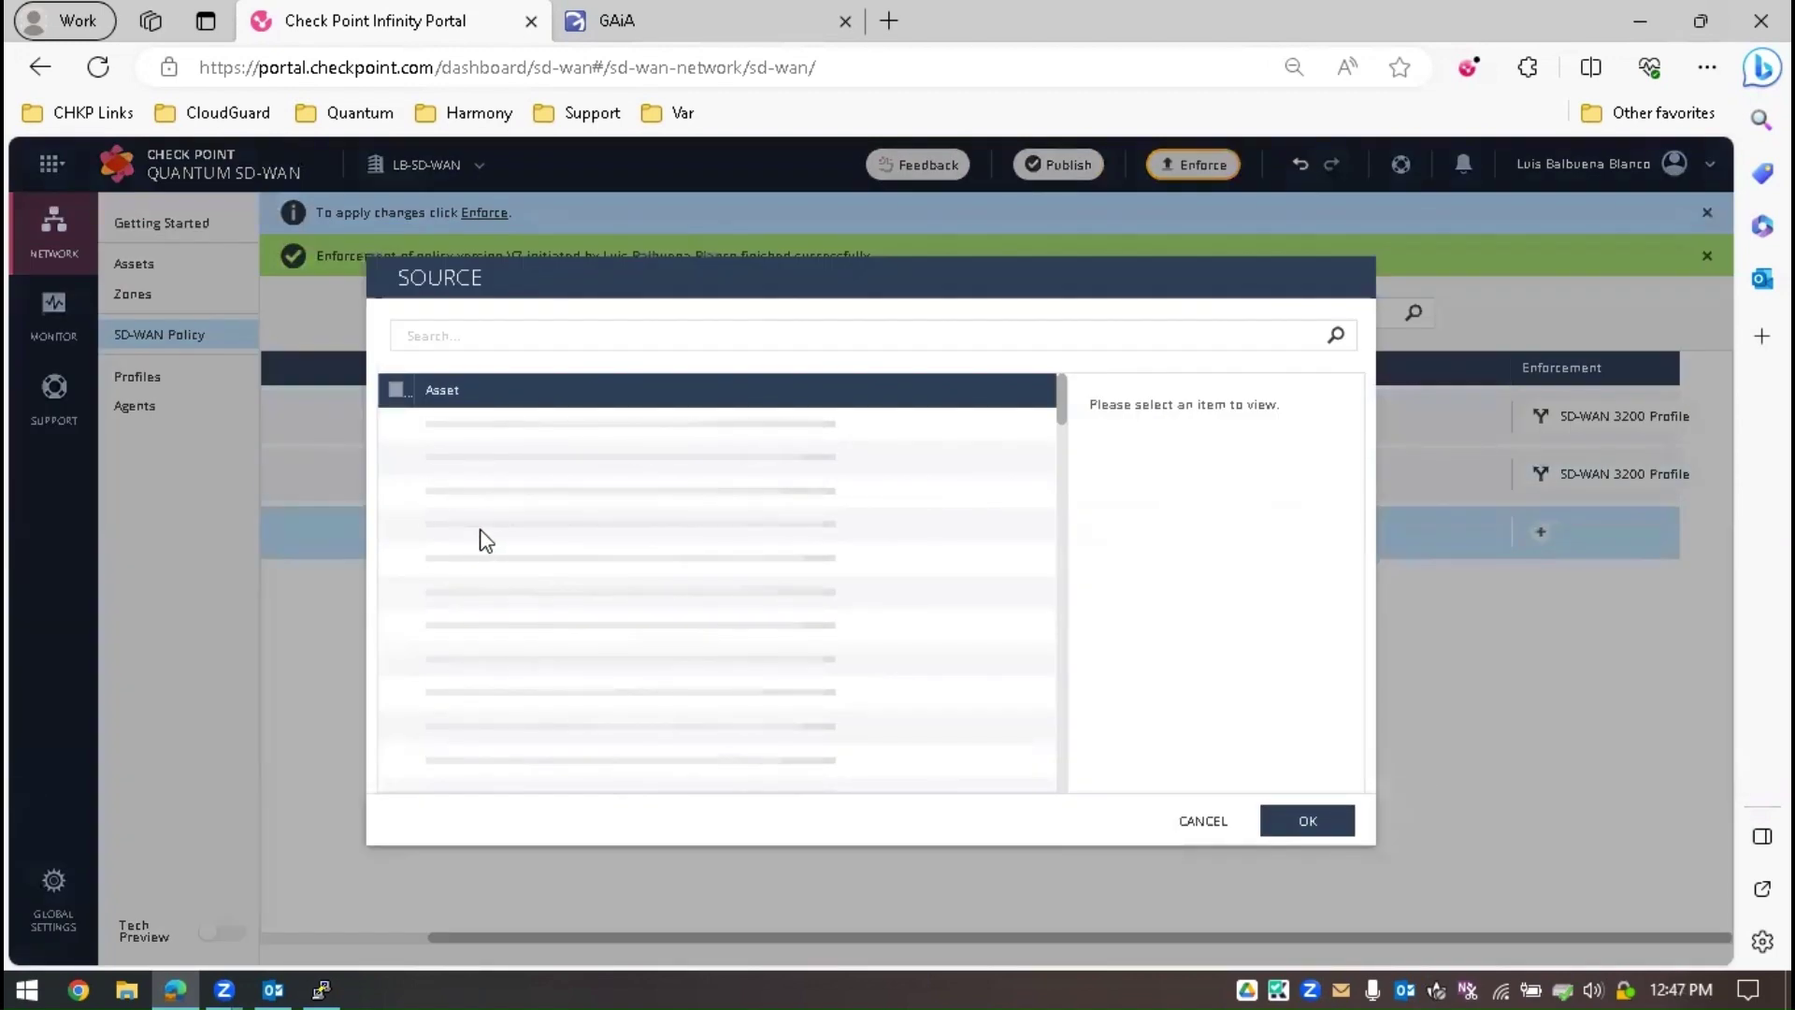
- Set the third rule's source to Any and destination to All_Internet
left_click(396, 424)
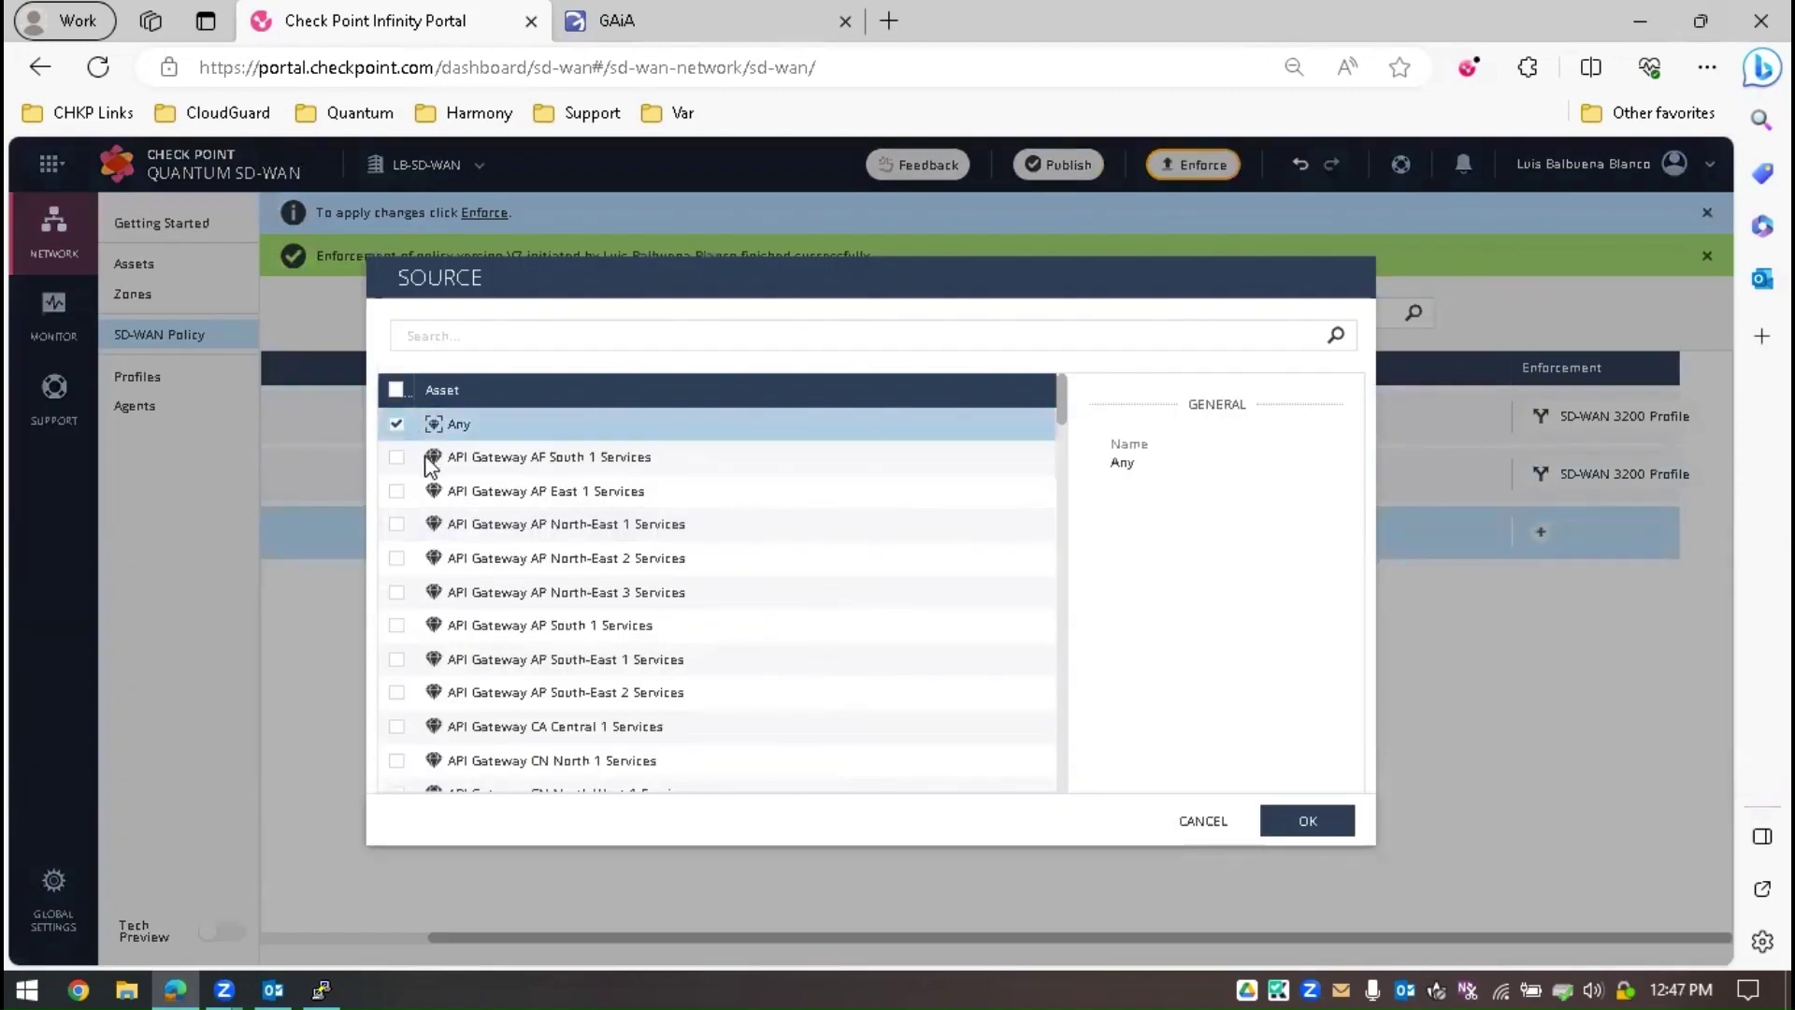
left_click(1306, 821)
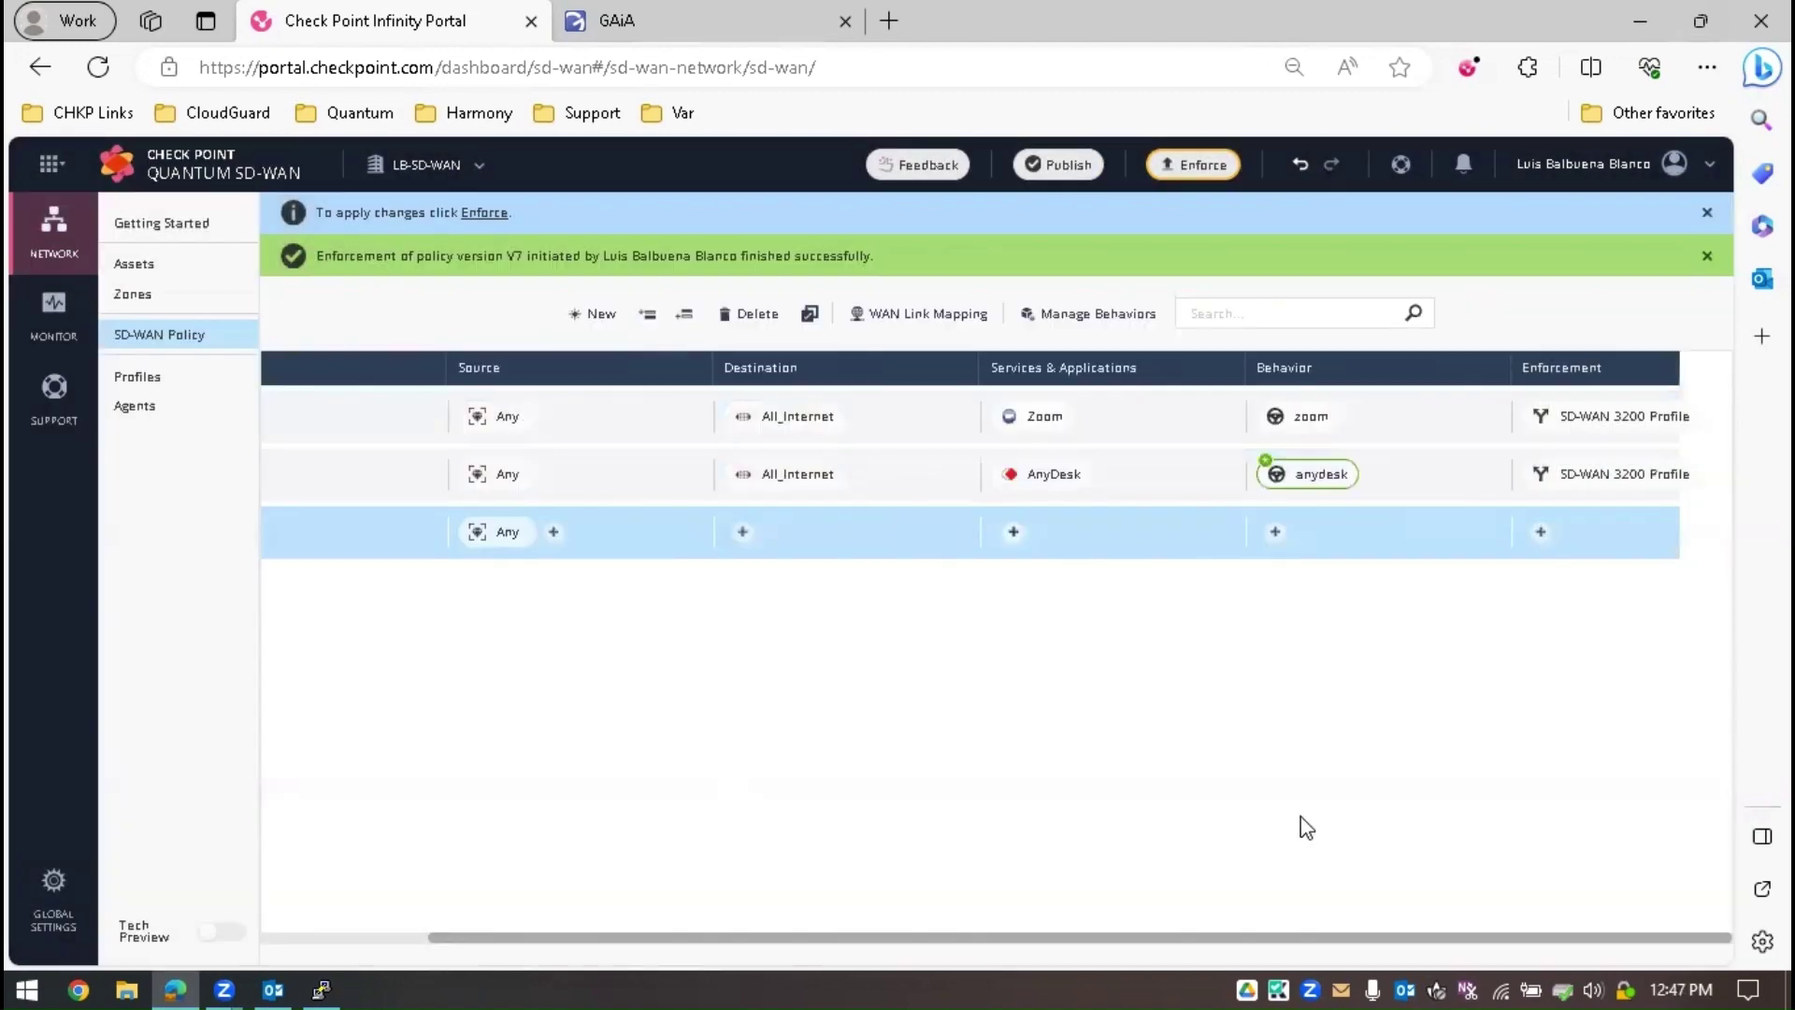
left_click(737, 533)
left_click(453, 336)
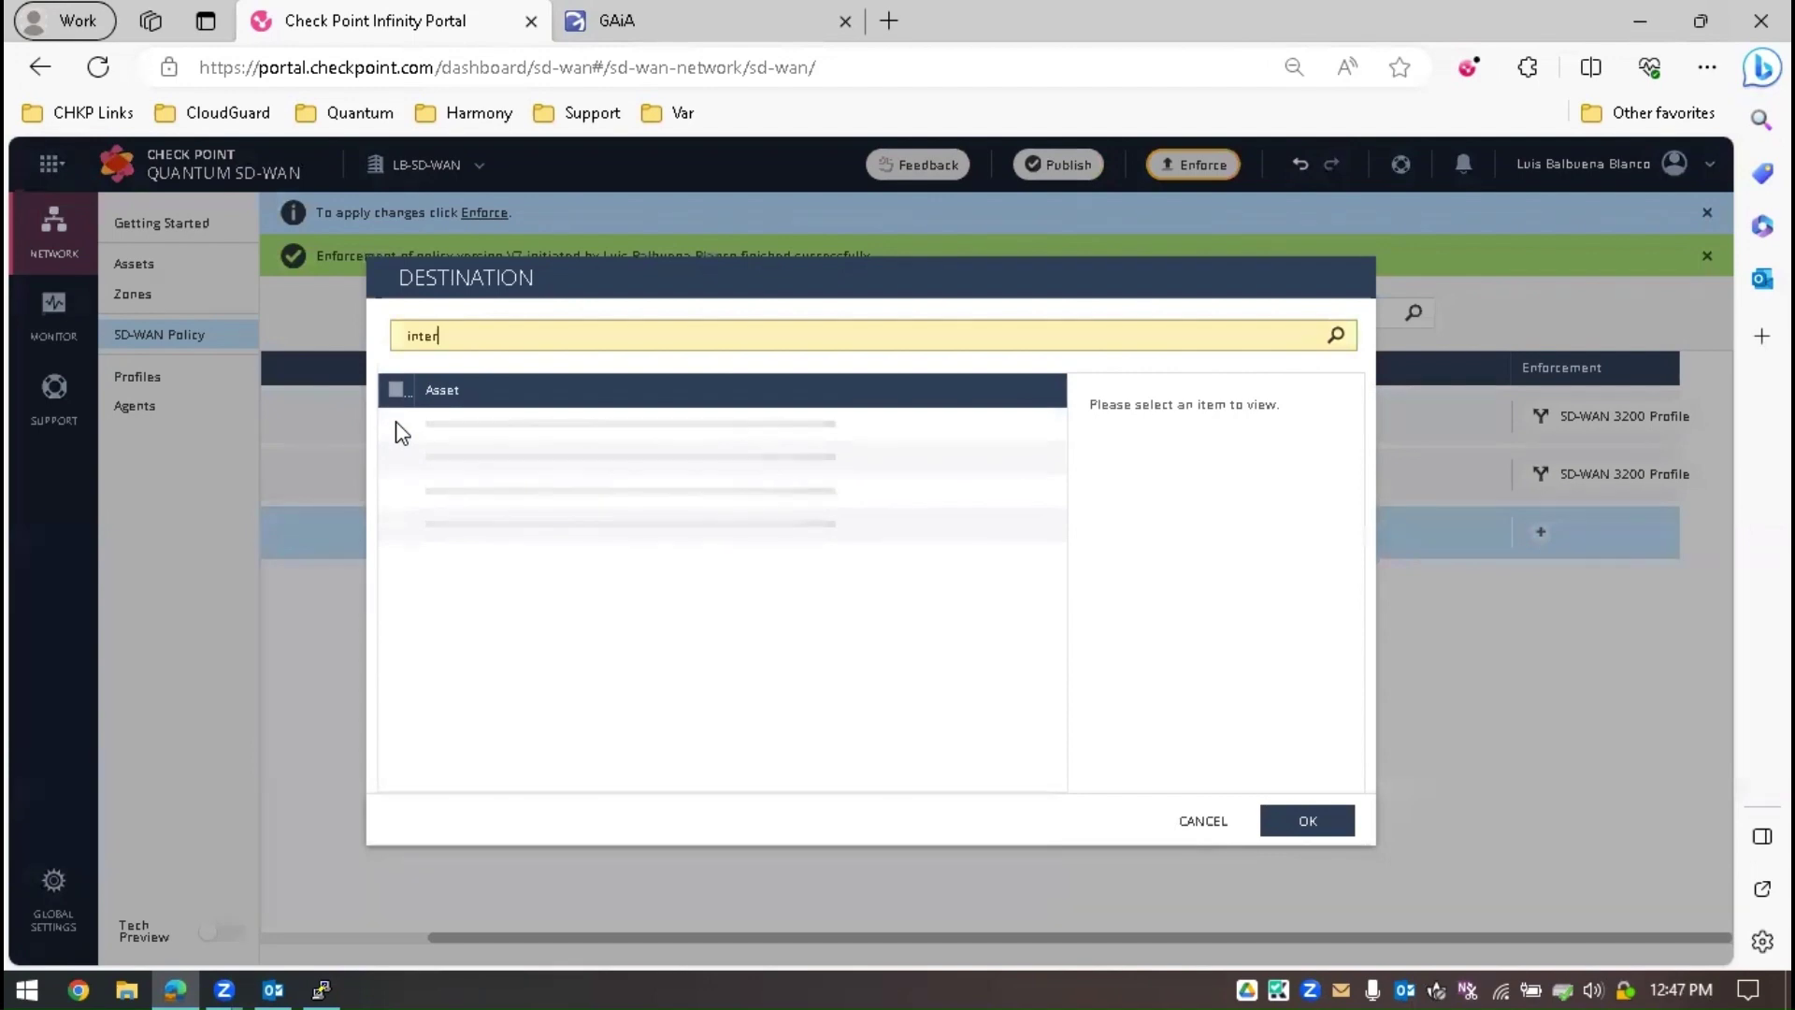
left_click(396, 426)
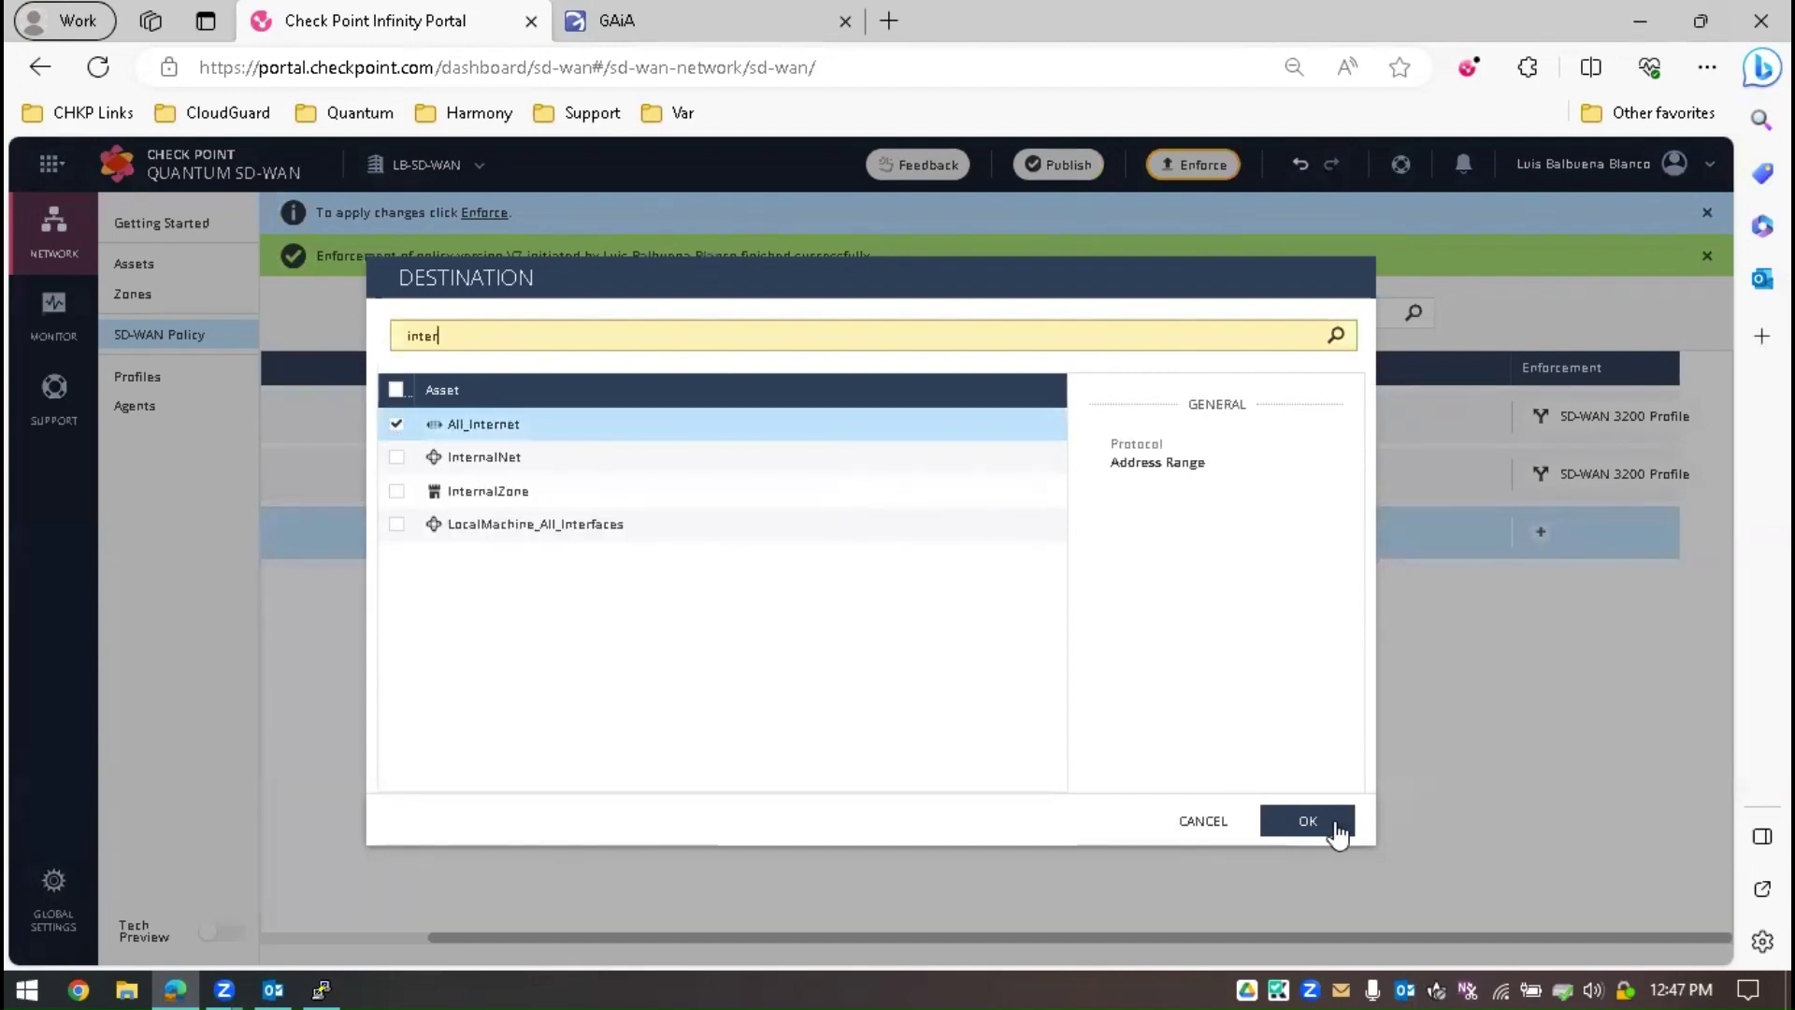
left_click(1307, 821)
- Add the icmp-proto service to the third rule
left_click(1015, 532)
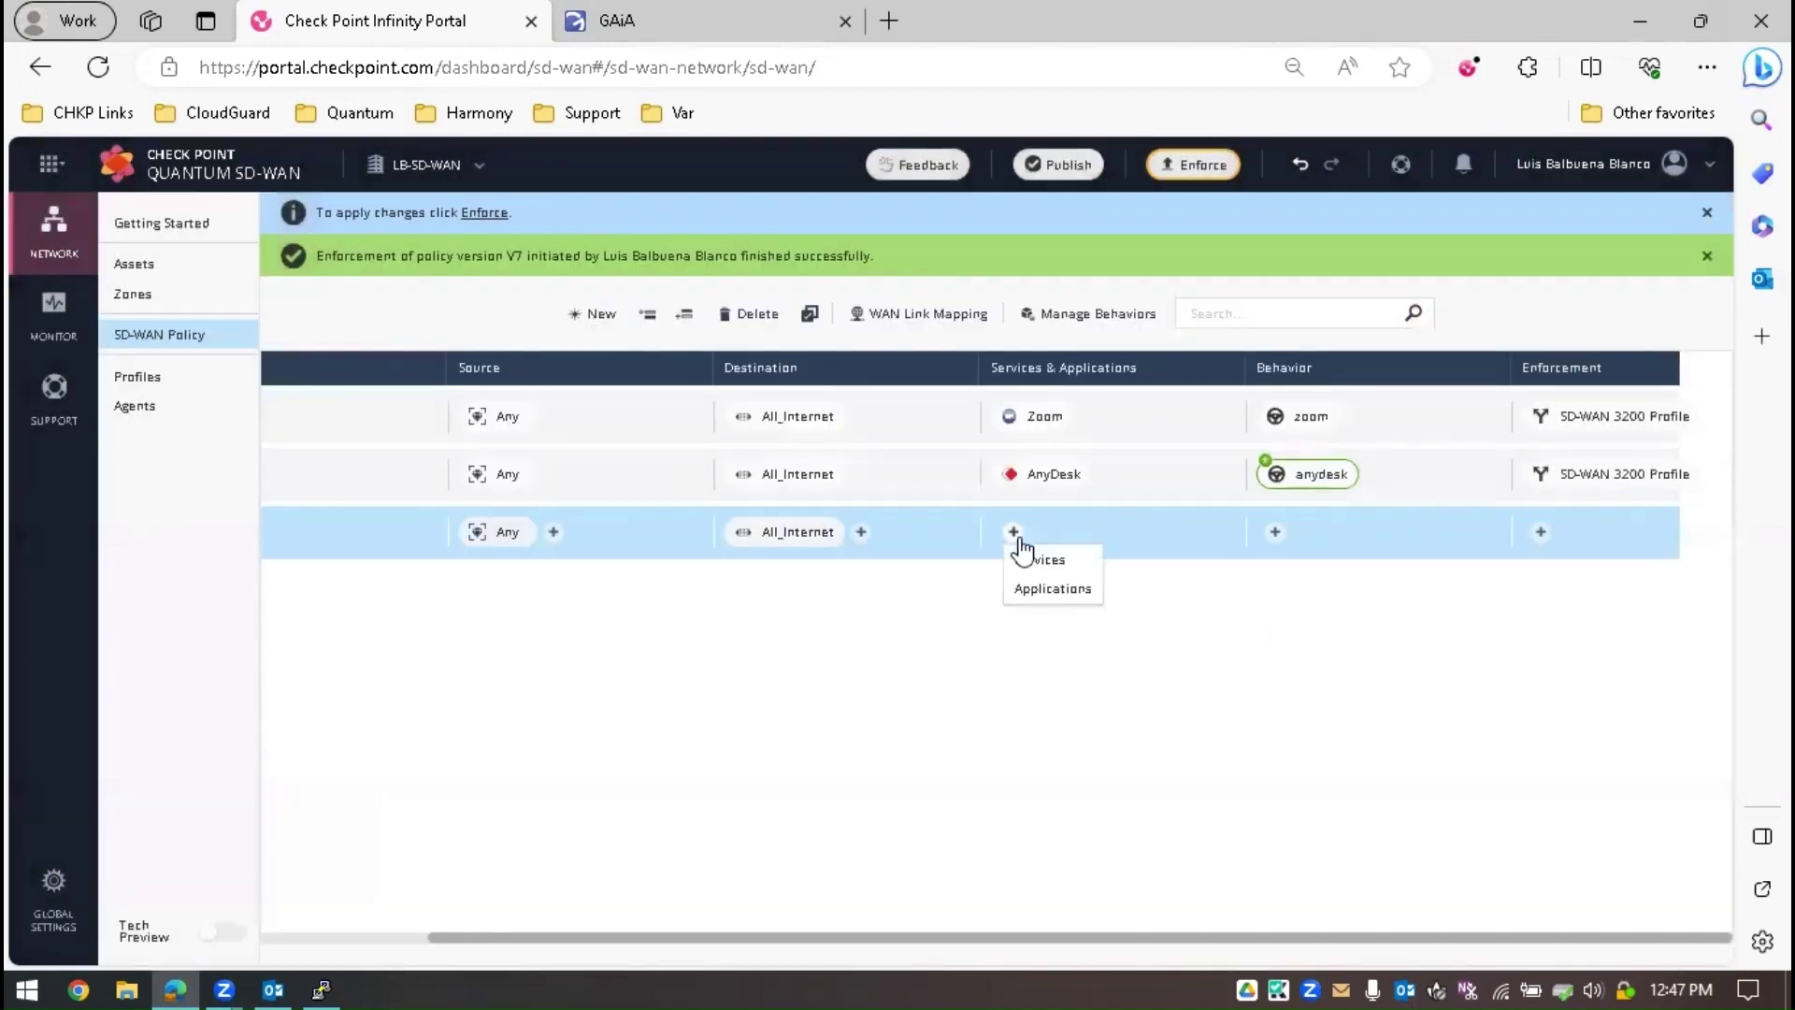
left_click(1036, 572)
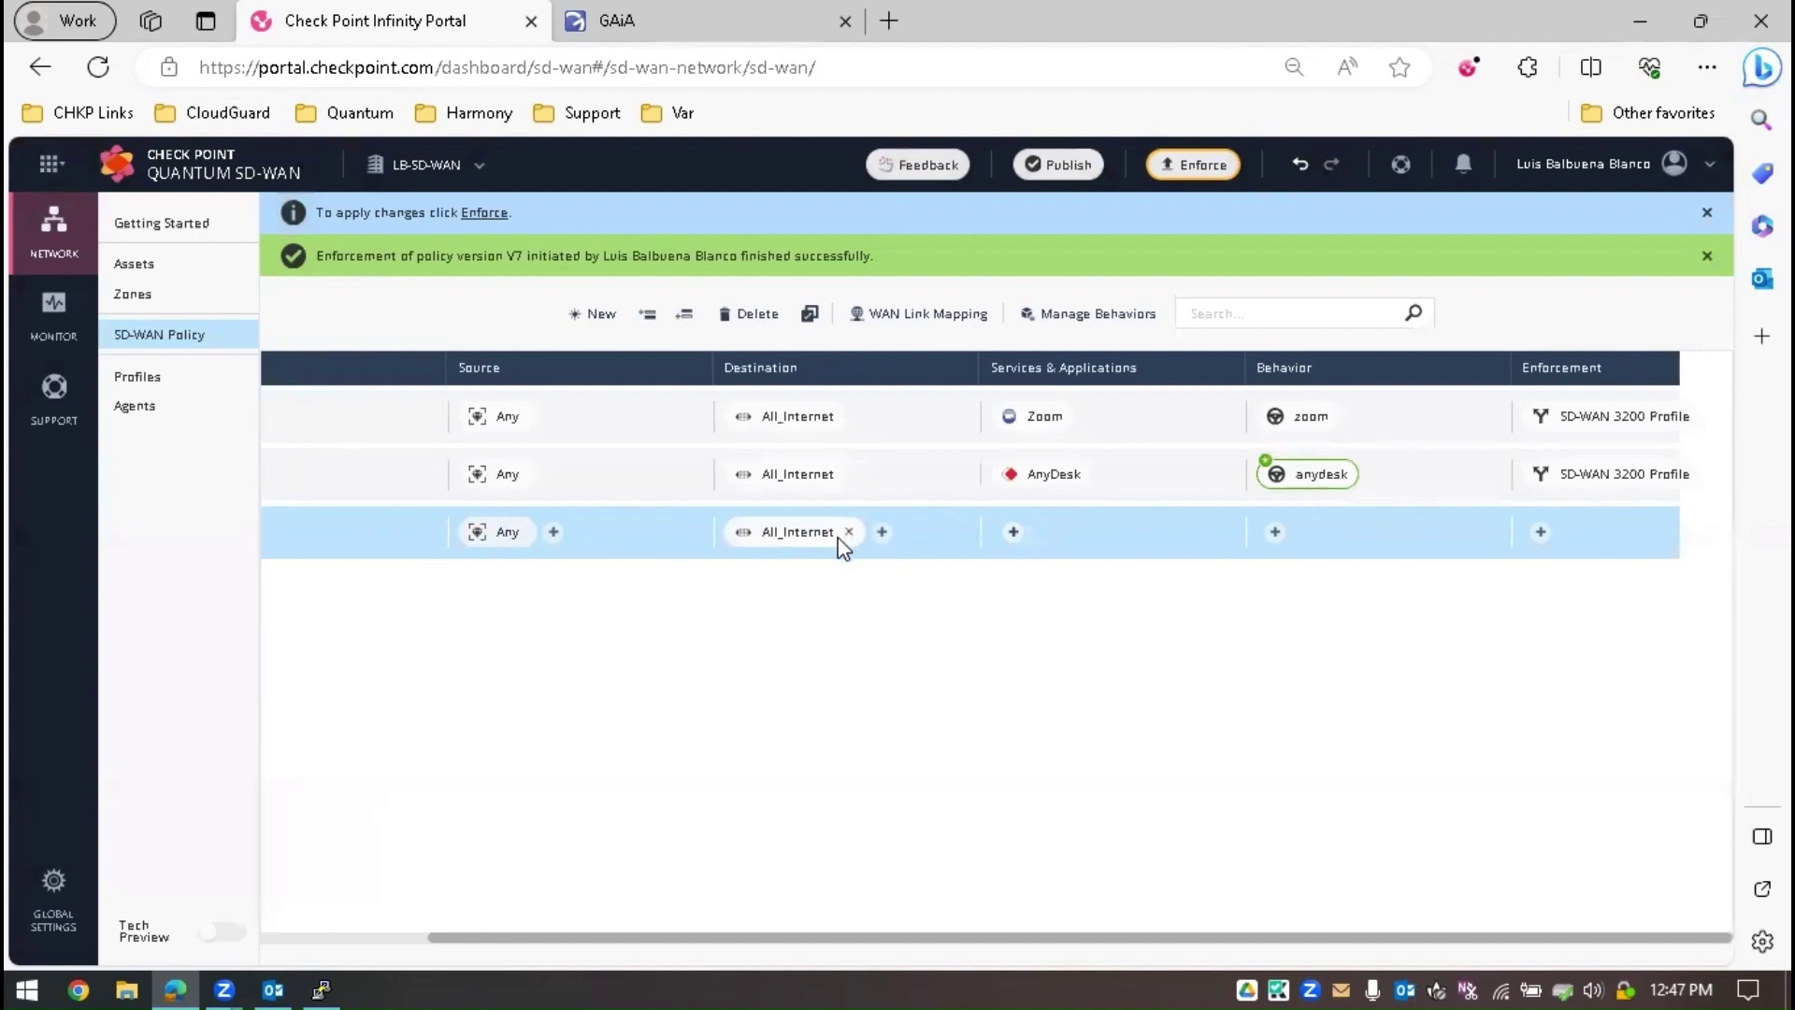
left_click(1014, 538)
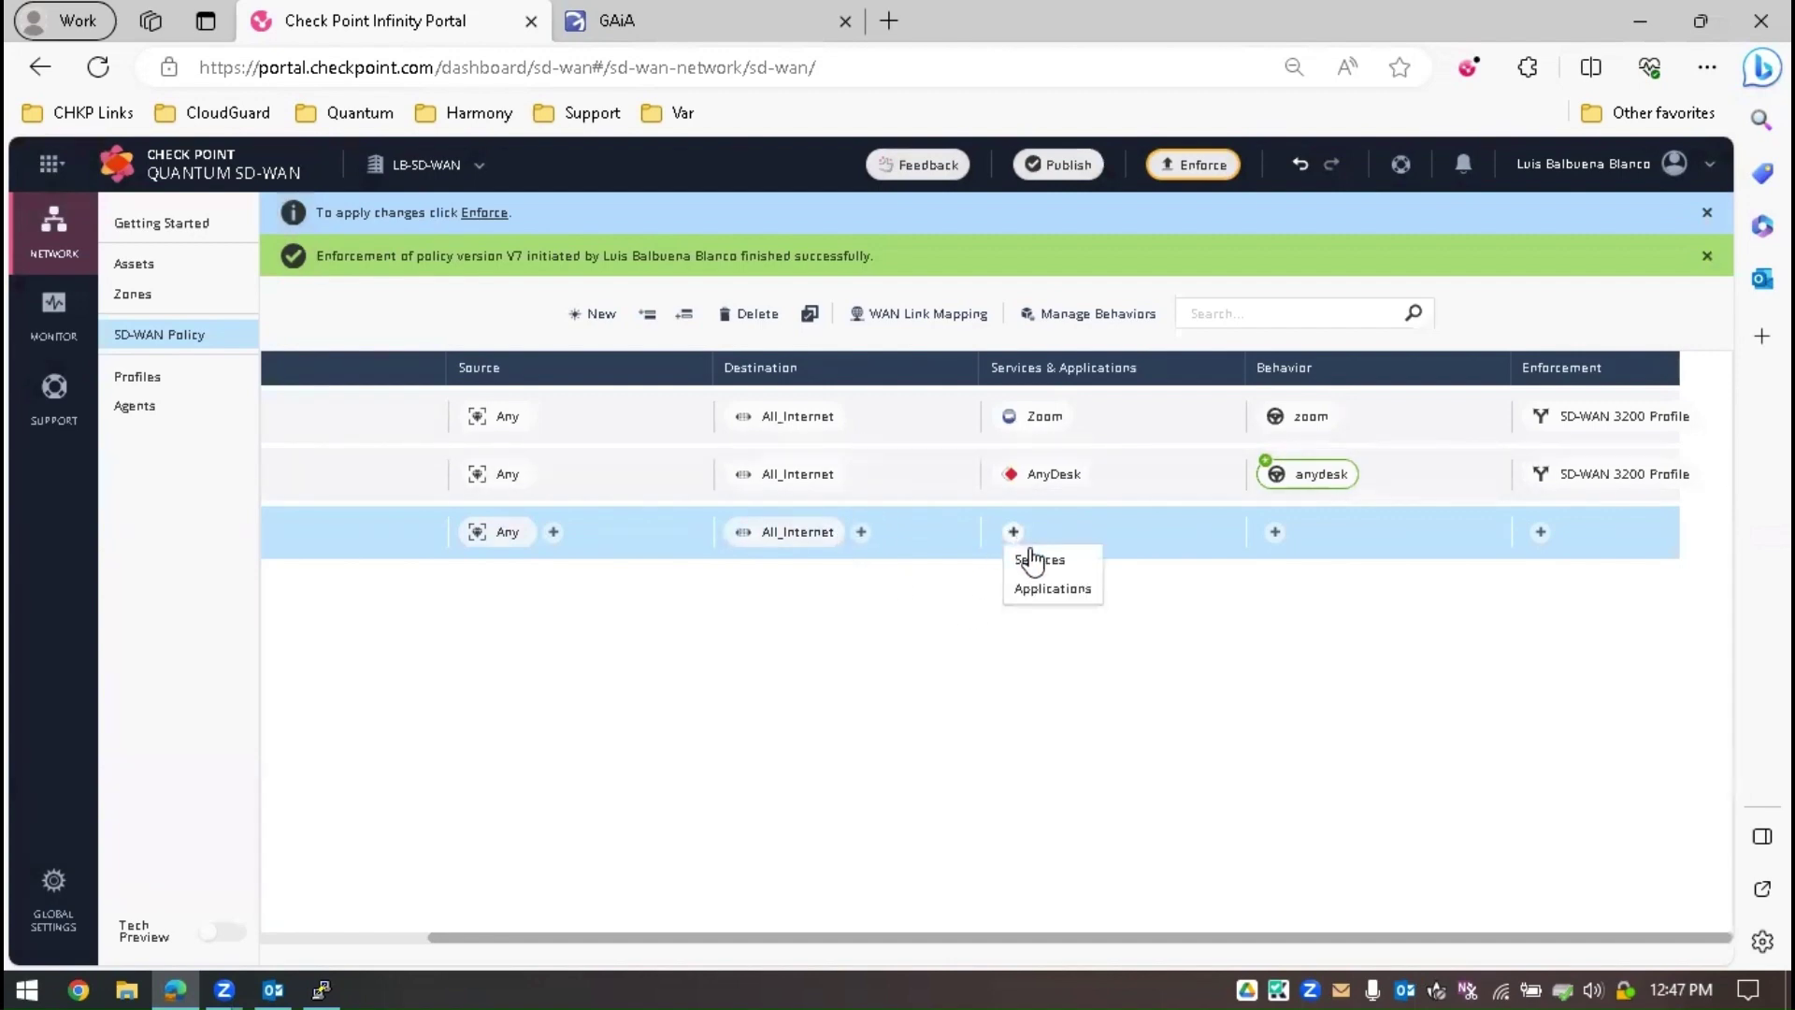
left_click(1034, 564)
left_click(449, 335)
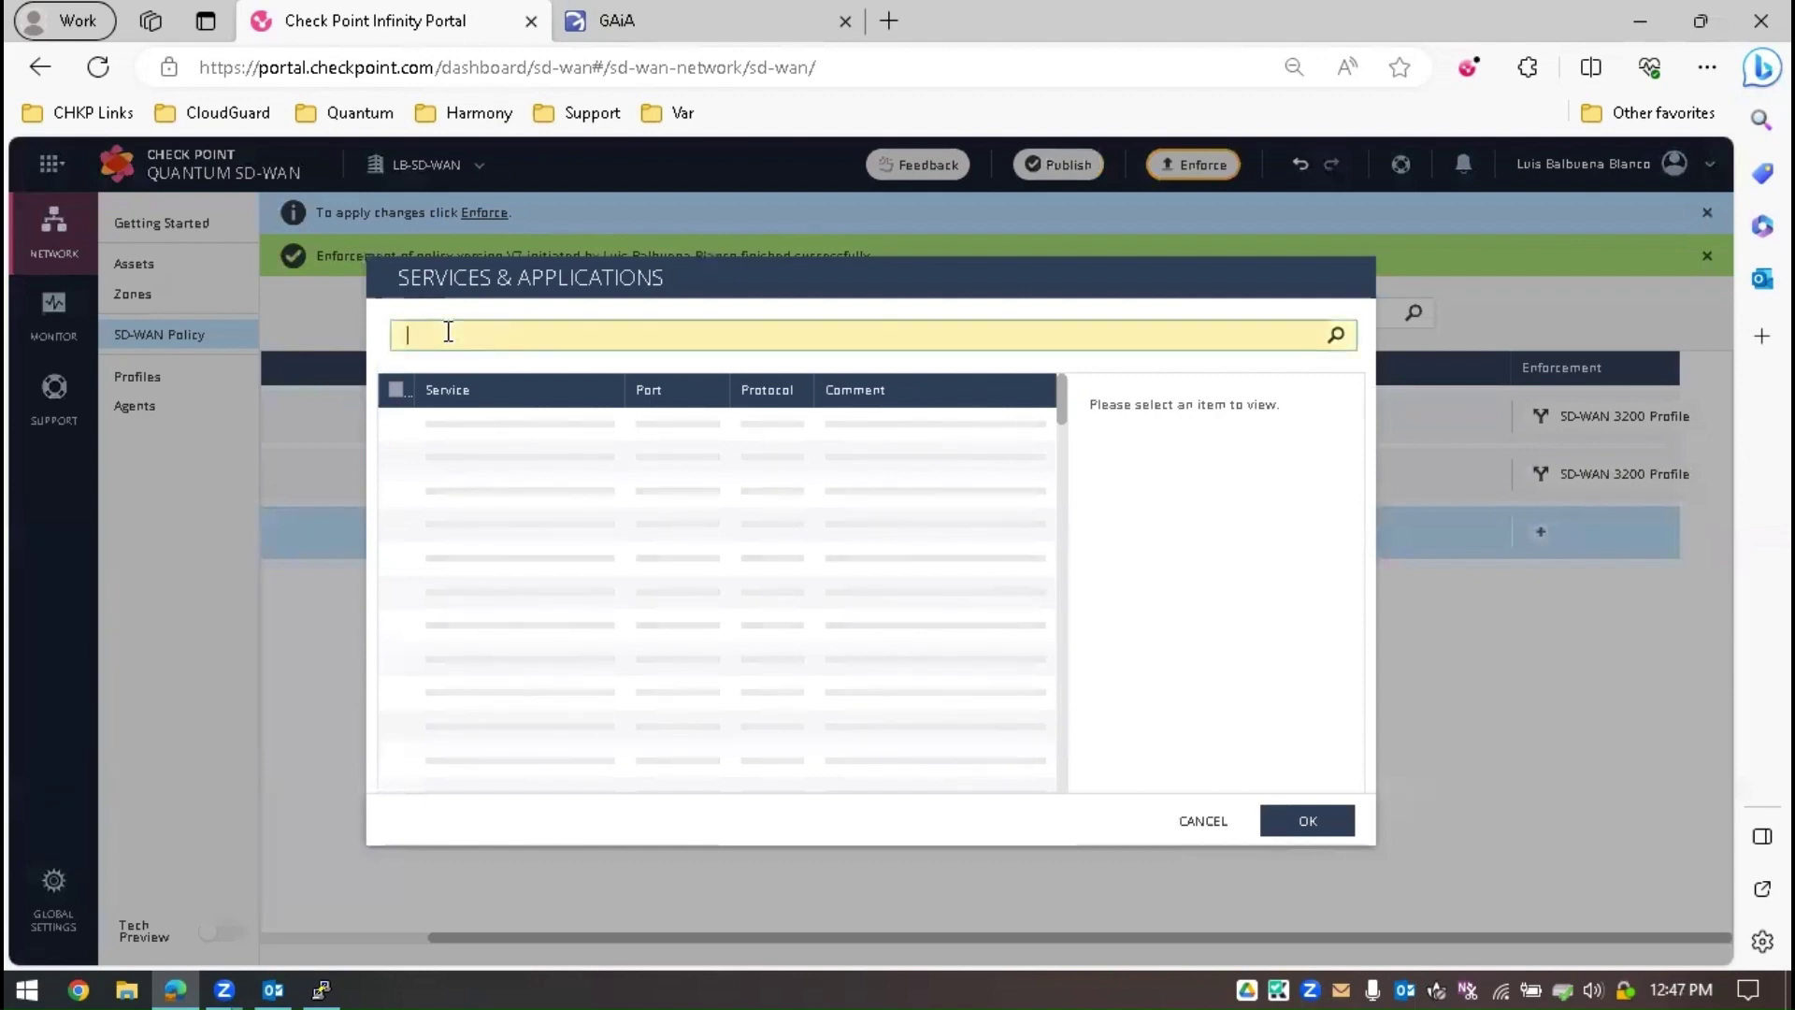
type("icmp")
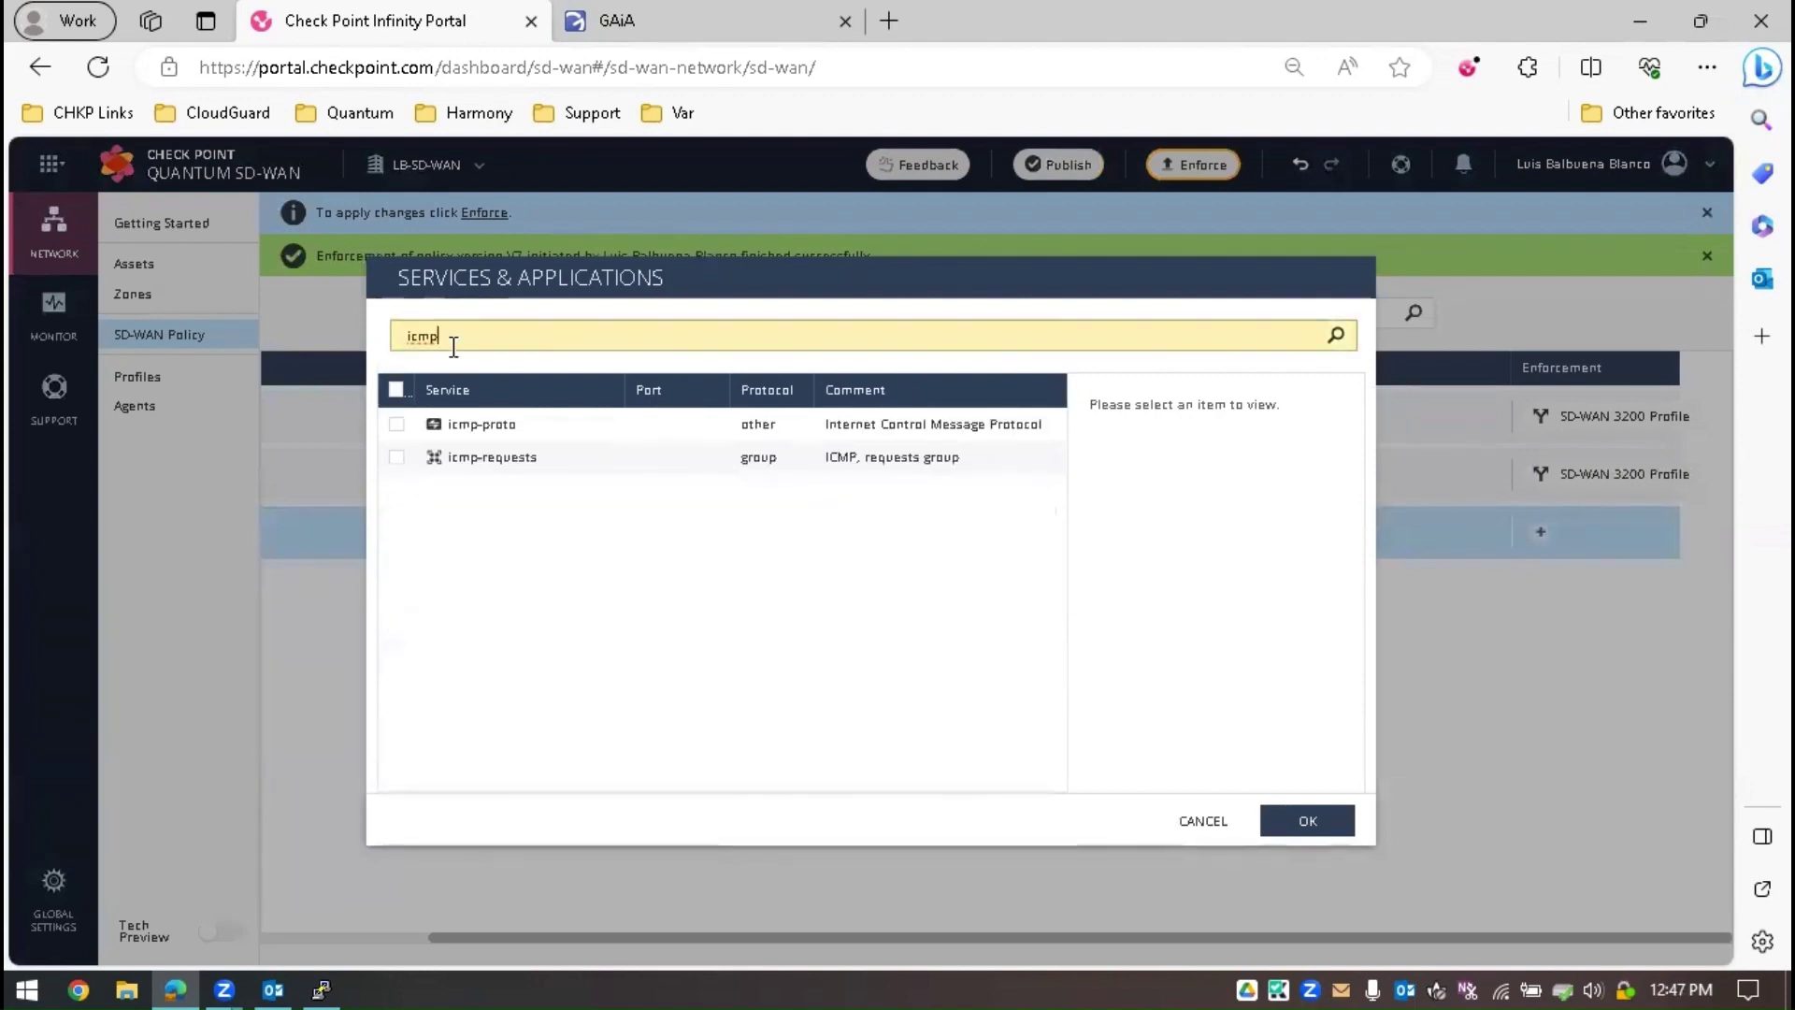
left_click(395, 427)
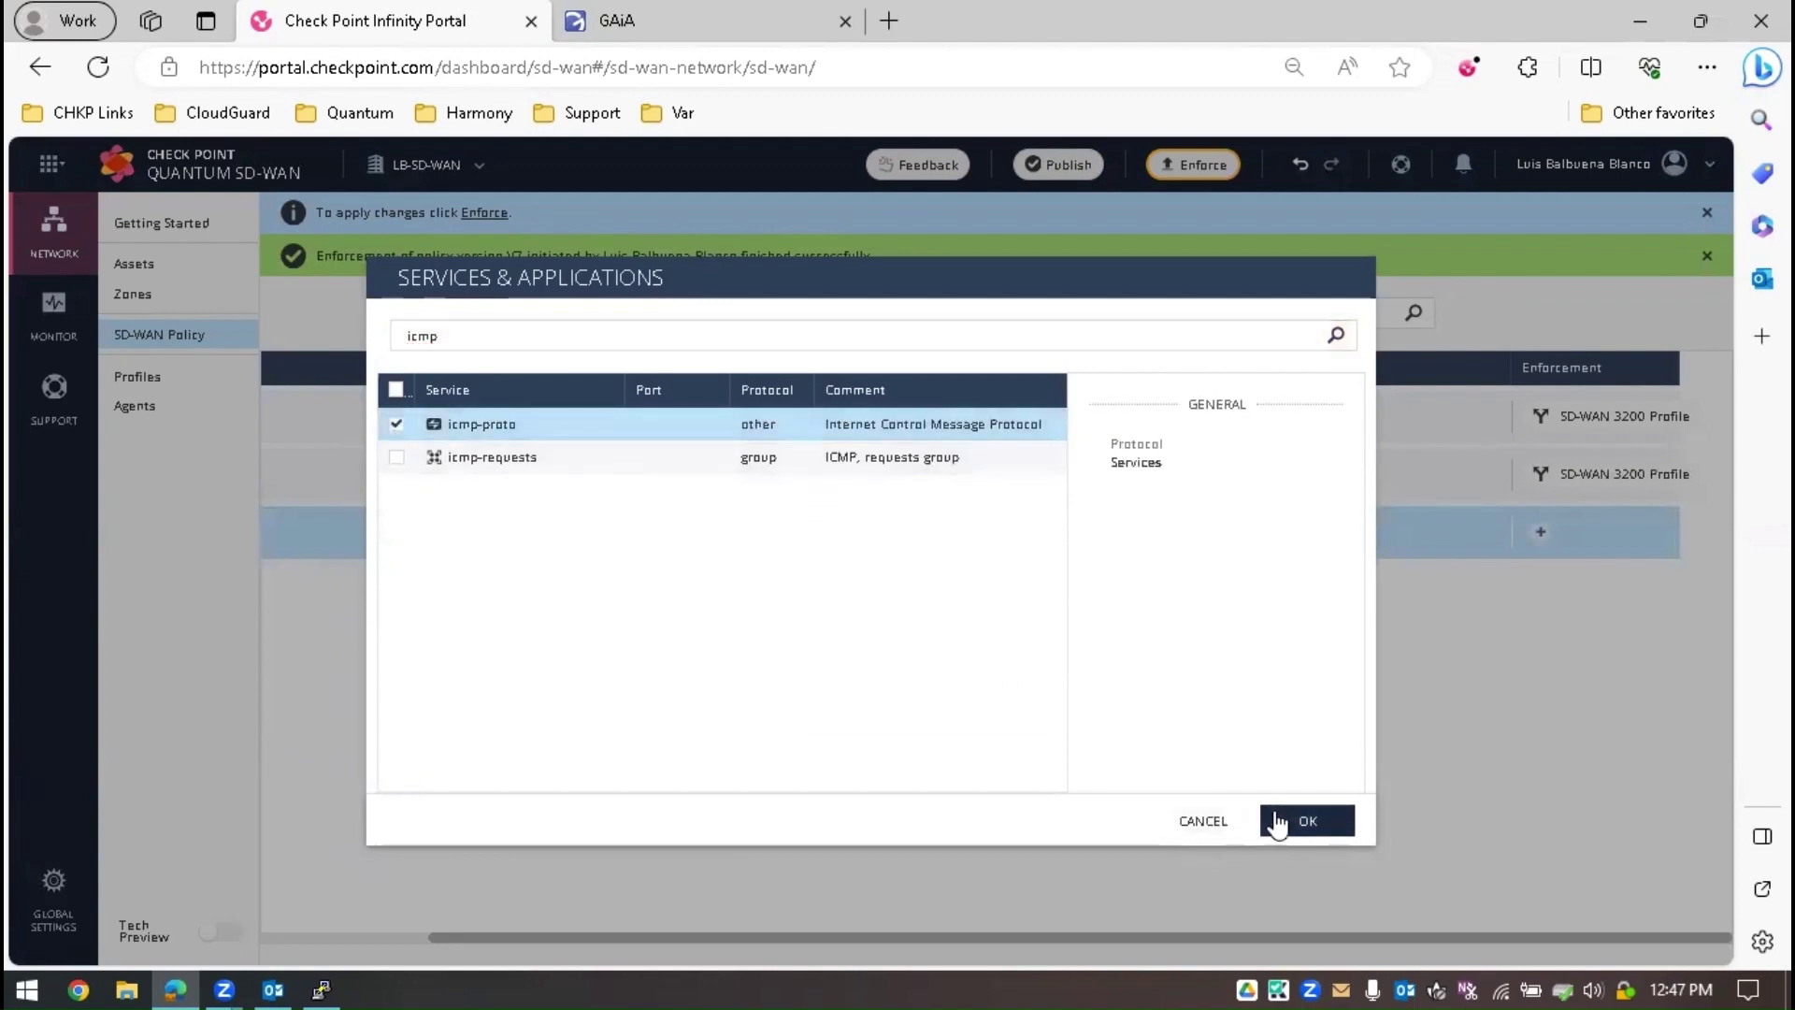
left_click(1277, 820)
- Give the third rule the icmp behavior and SD-WAN 3200 Profile enforcement
left_click(1274, 541)
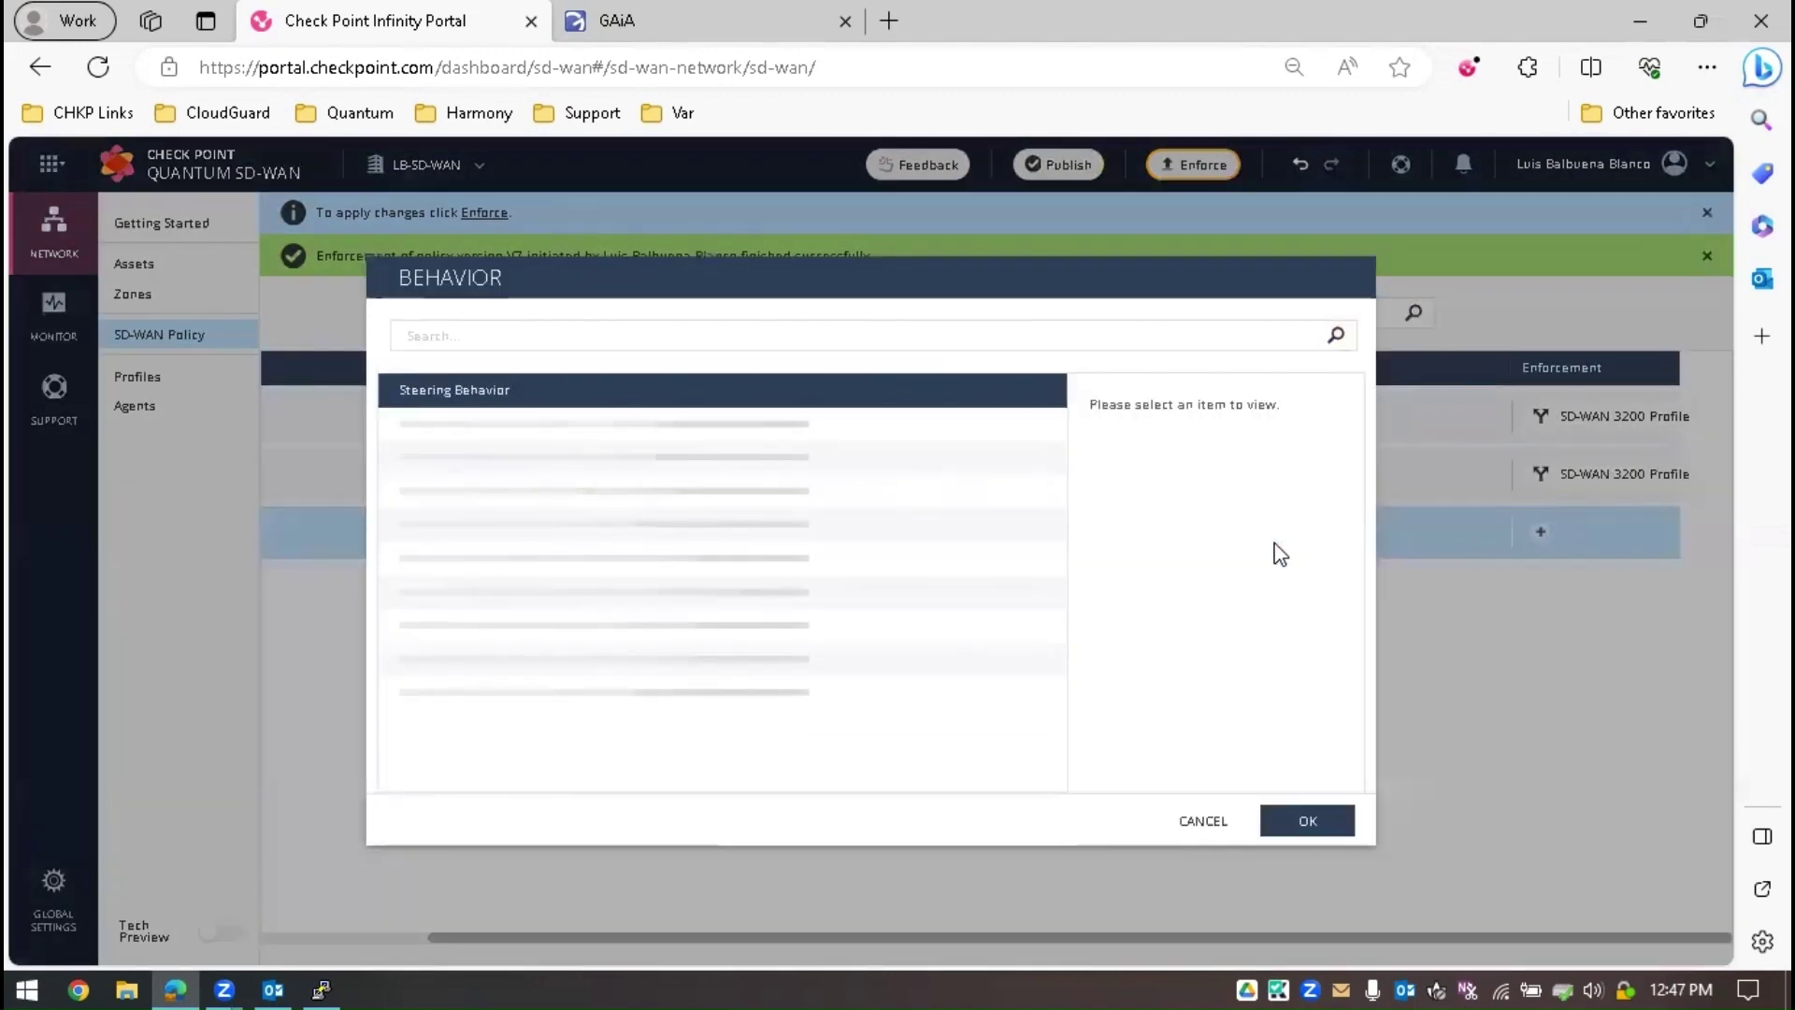
left_click(481, 334)
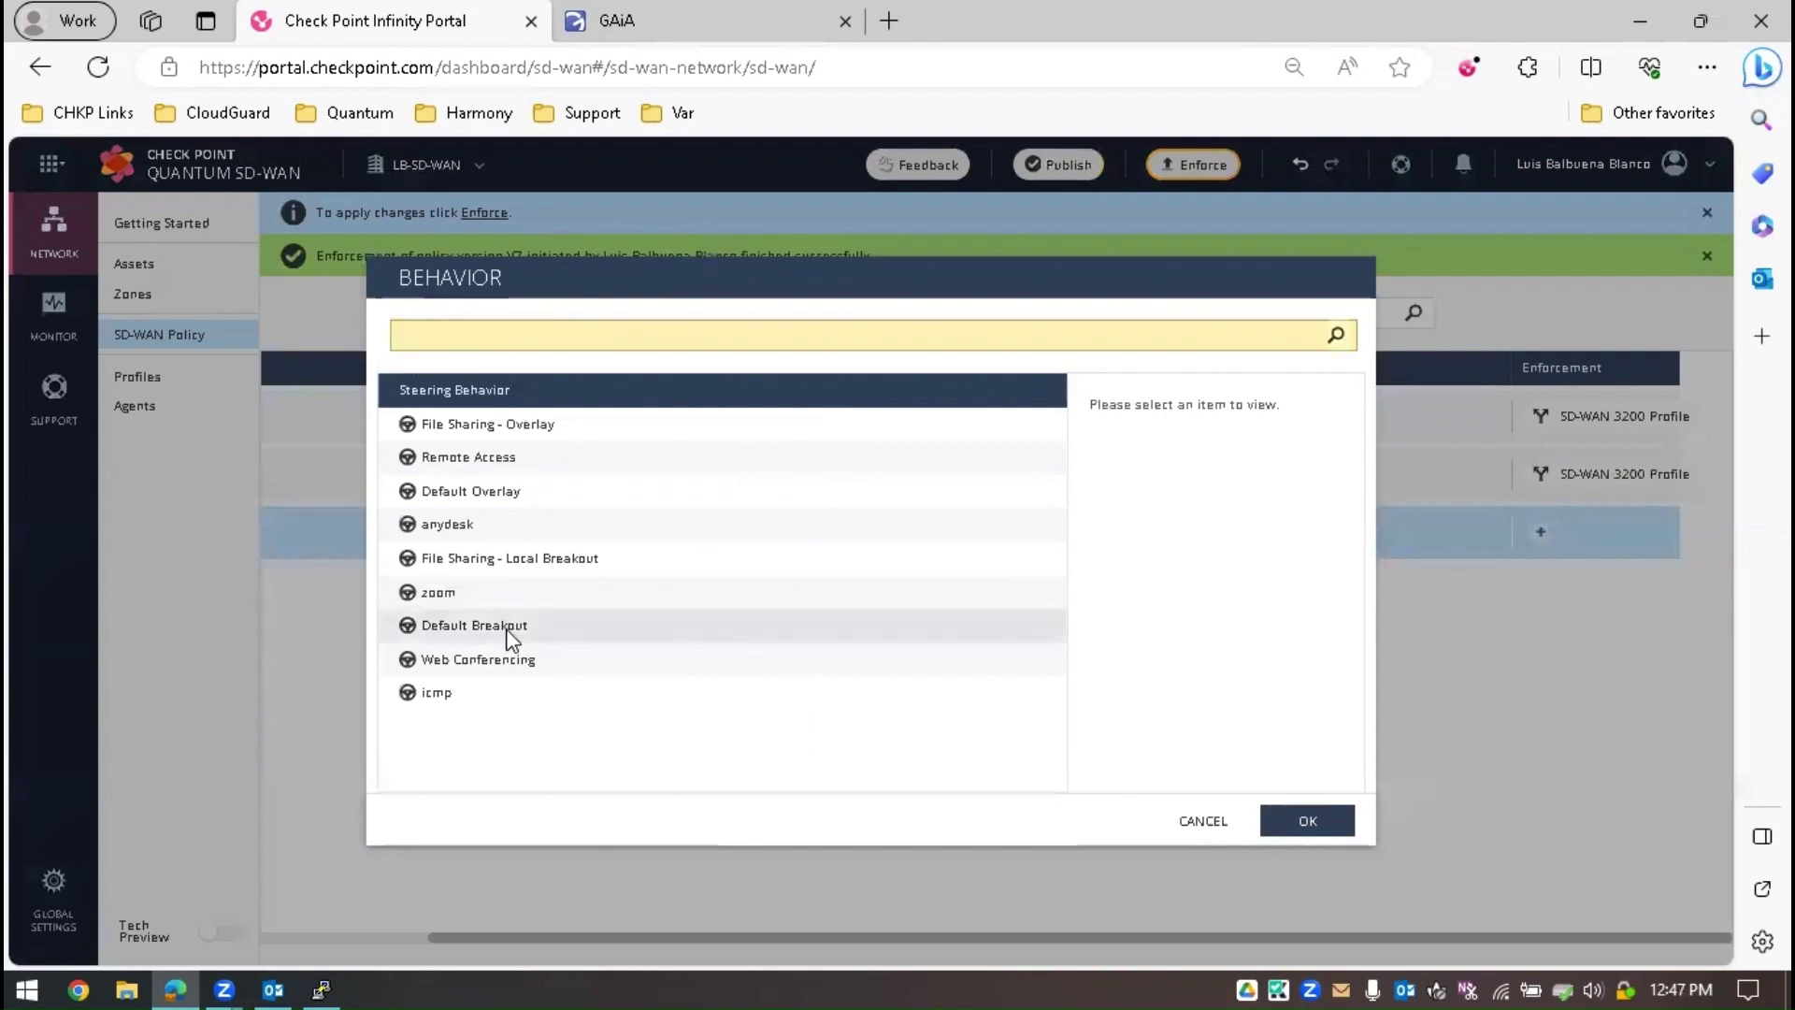
left_click(515, 692)
left_click(1304, 822)
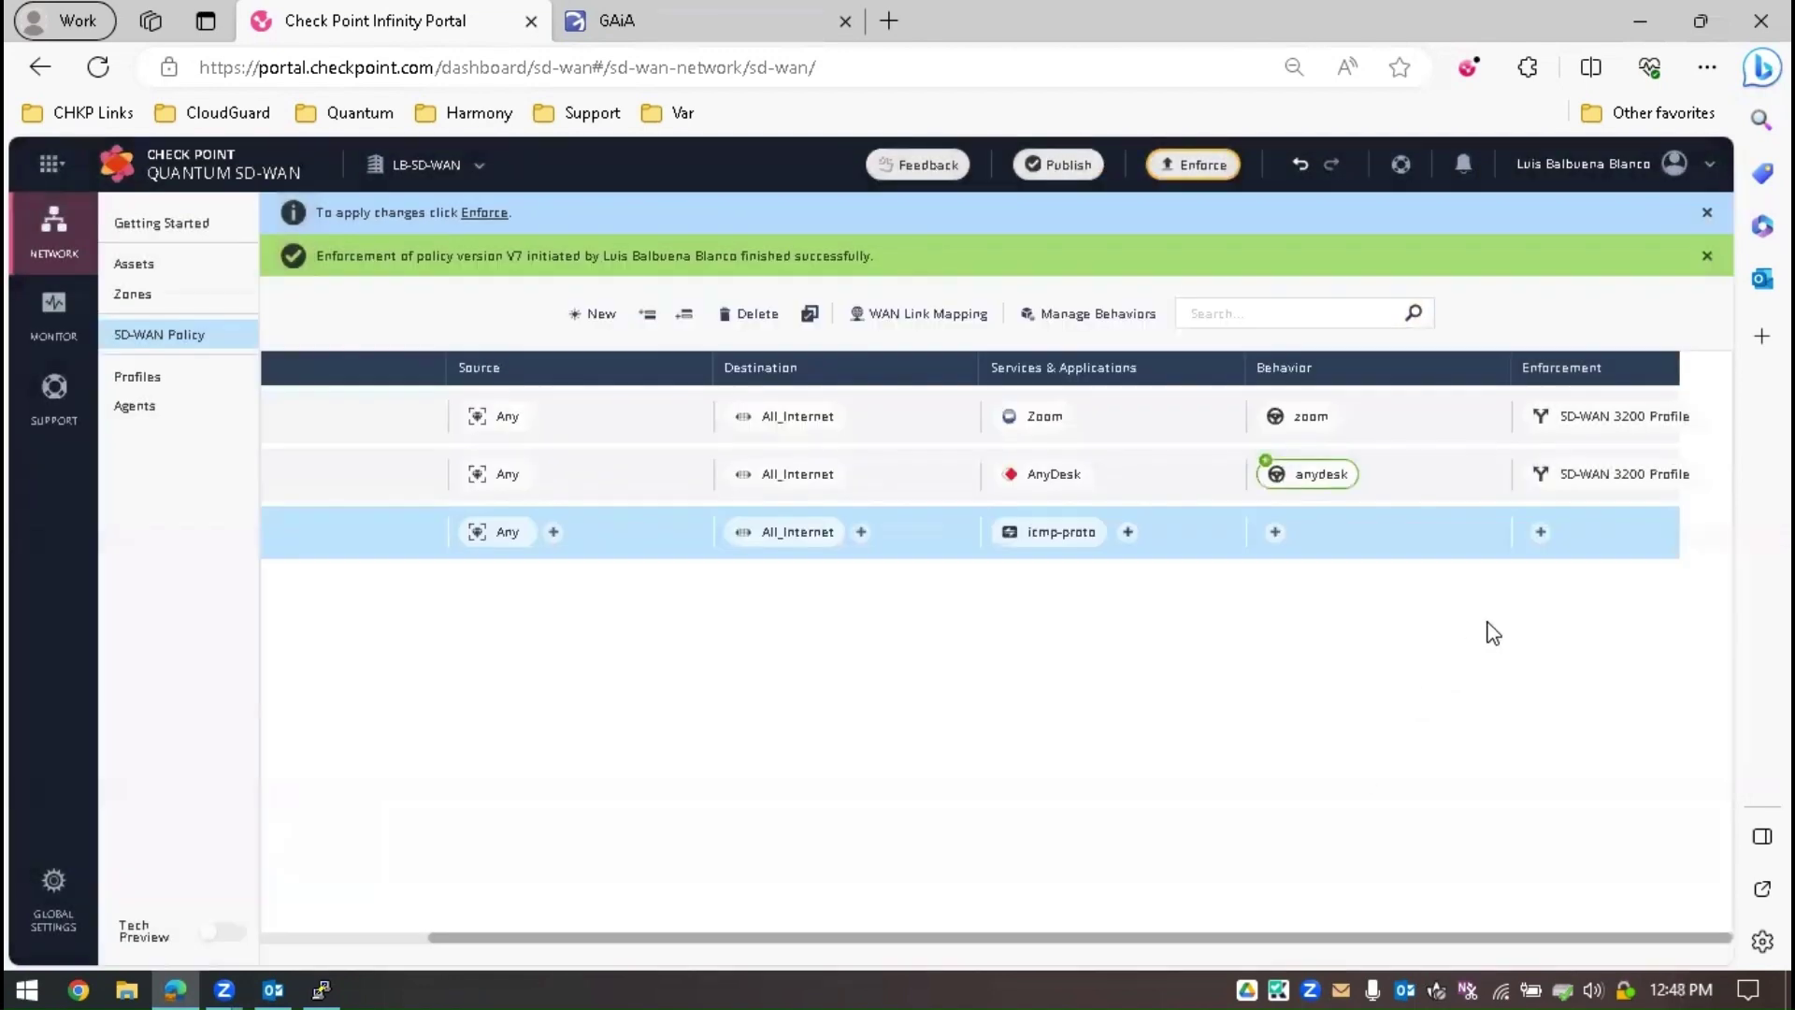
left_click(1542, 533)
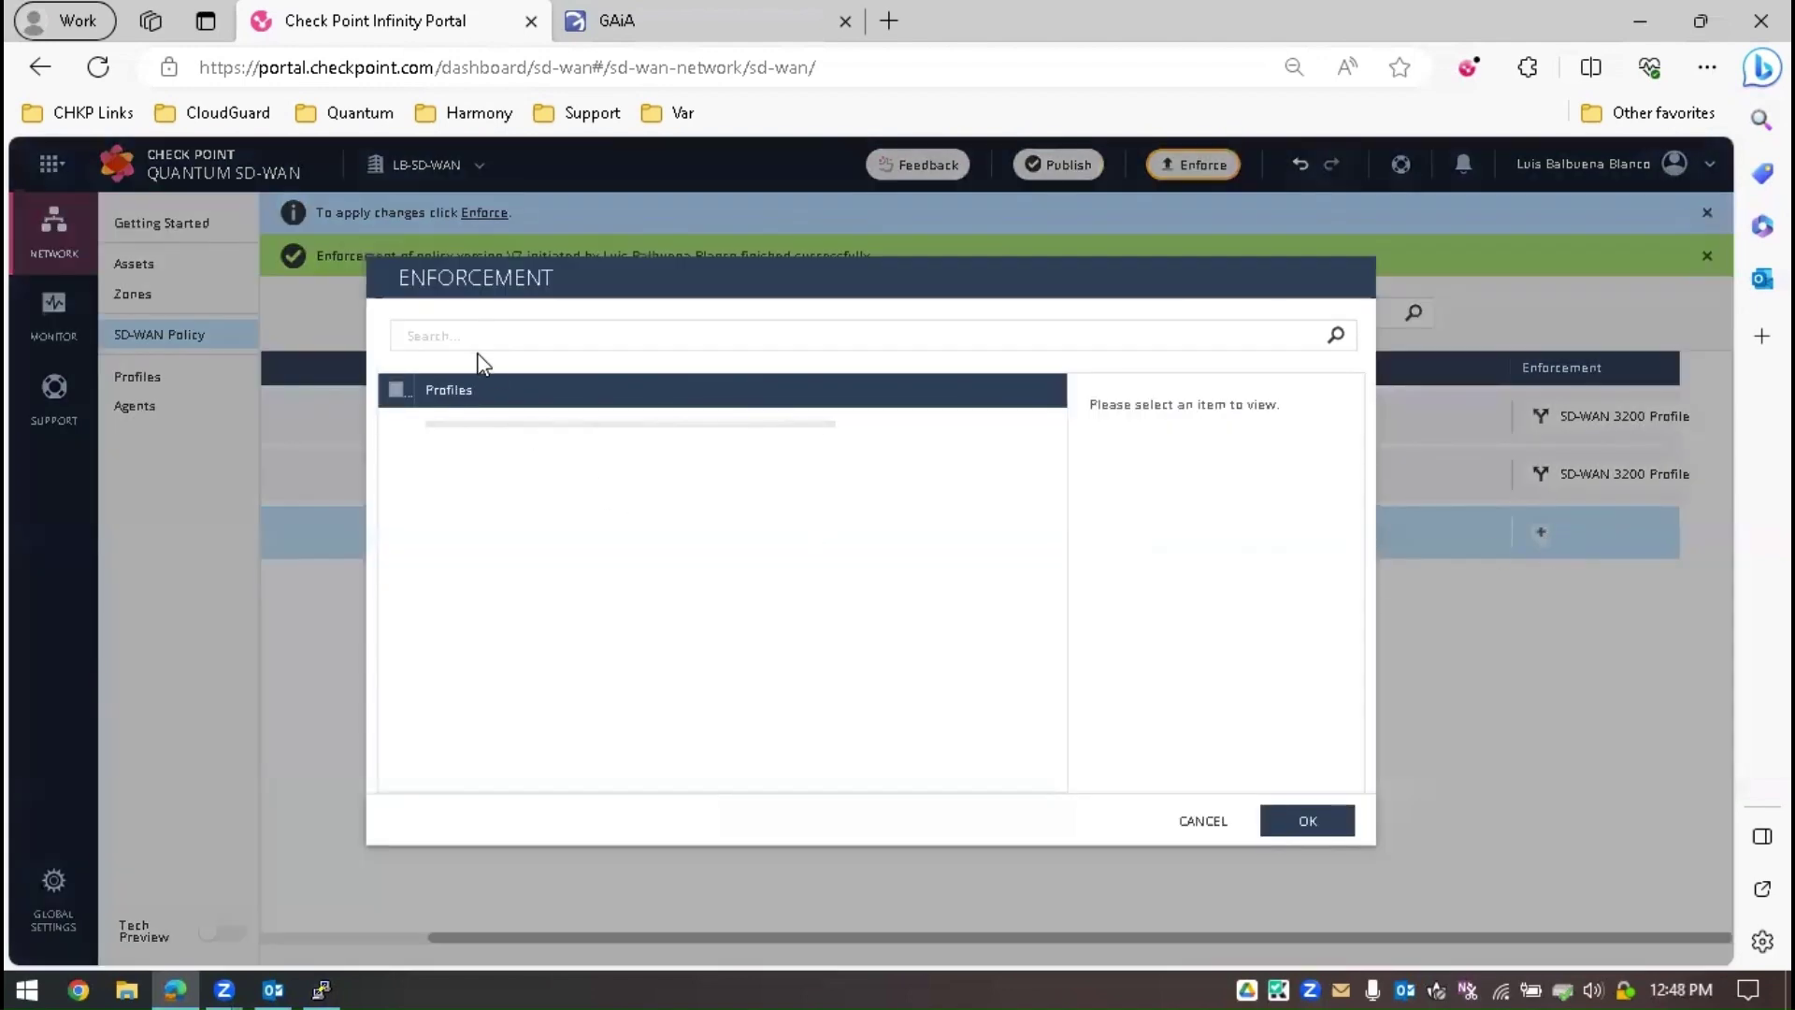
left_click(396, 424)
left_click(1307, 821)
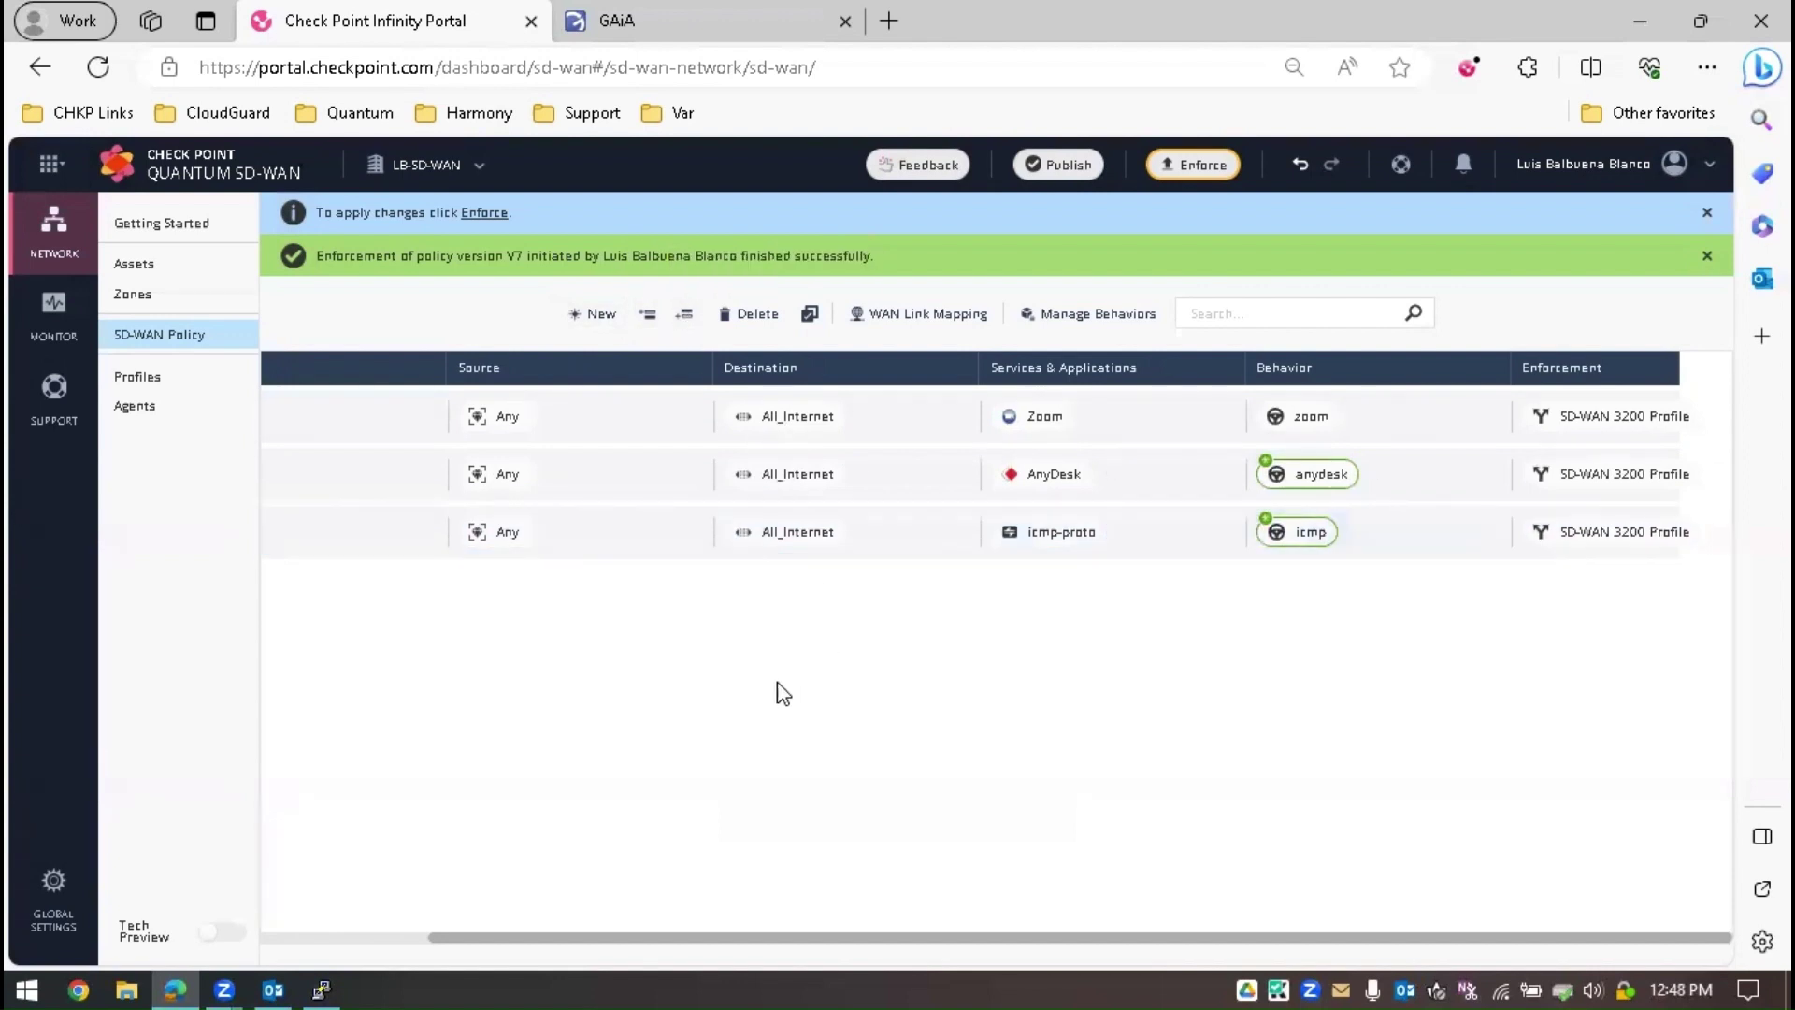
- Set the fourth rule's source to Any and destination to All_Internet, replacing Any
left_click(479, 598)
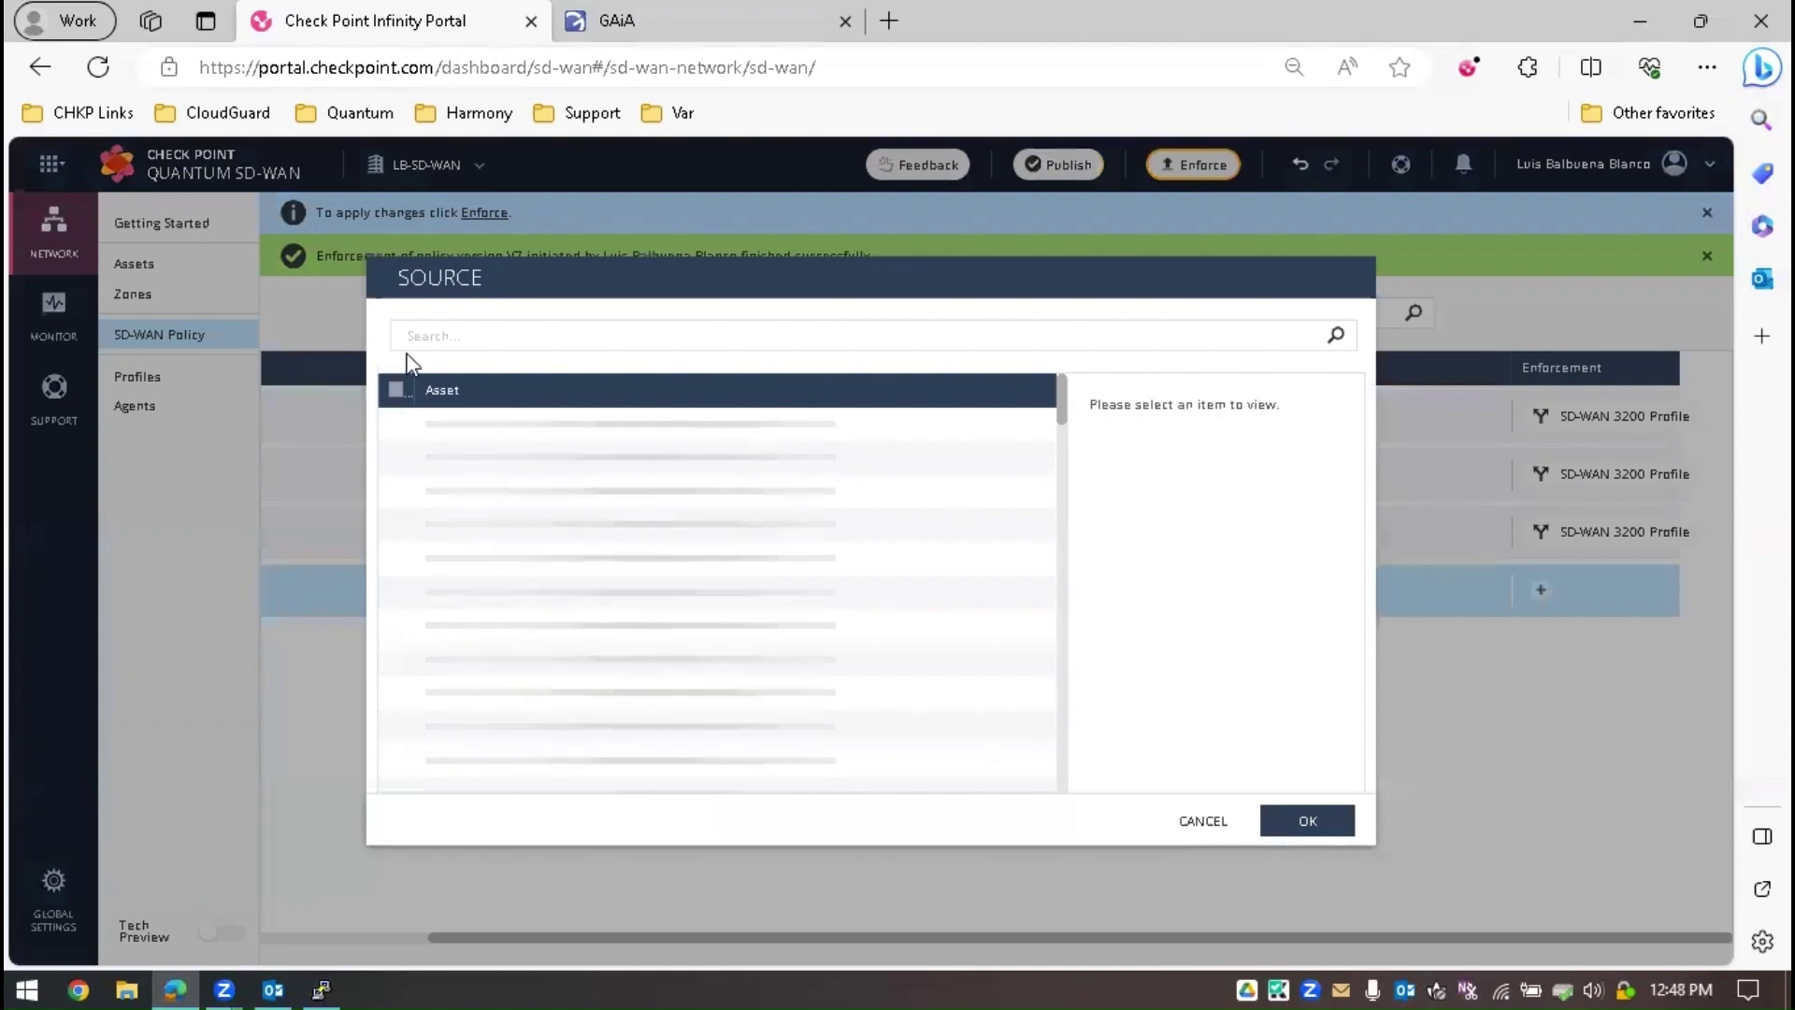
left_click(400, 421)
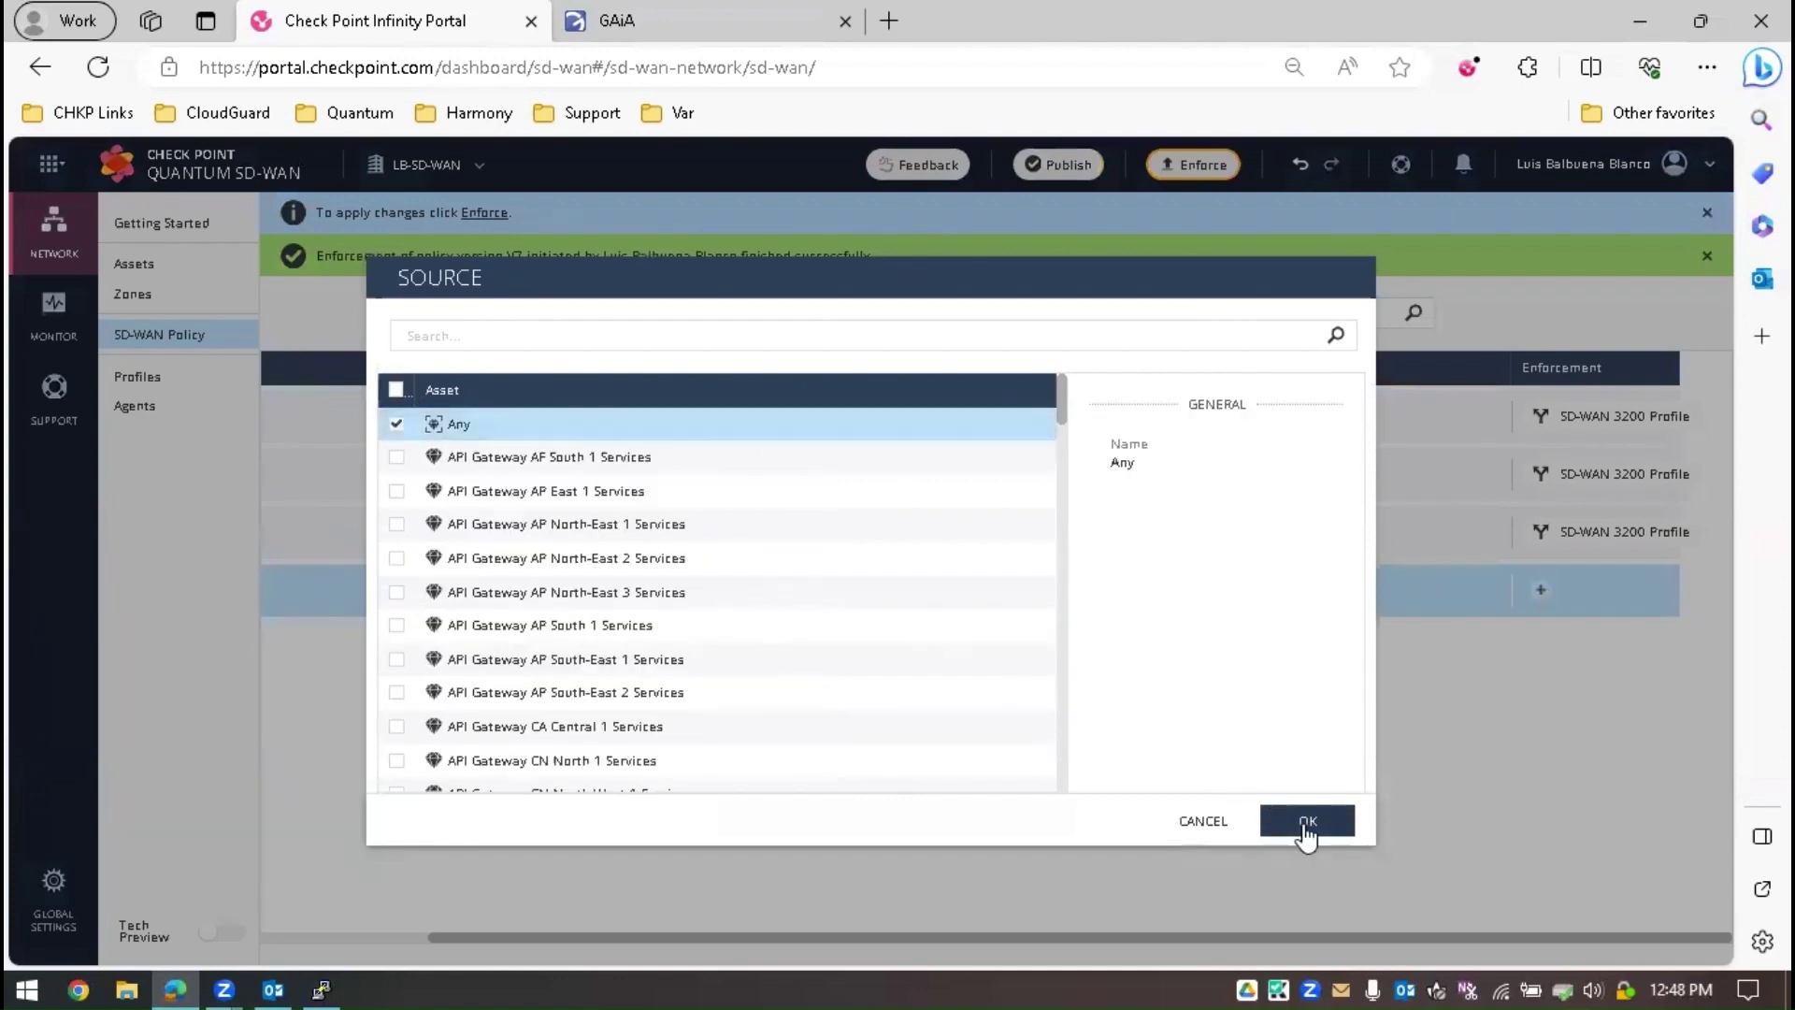
left_click(1307, 822)
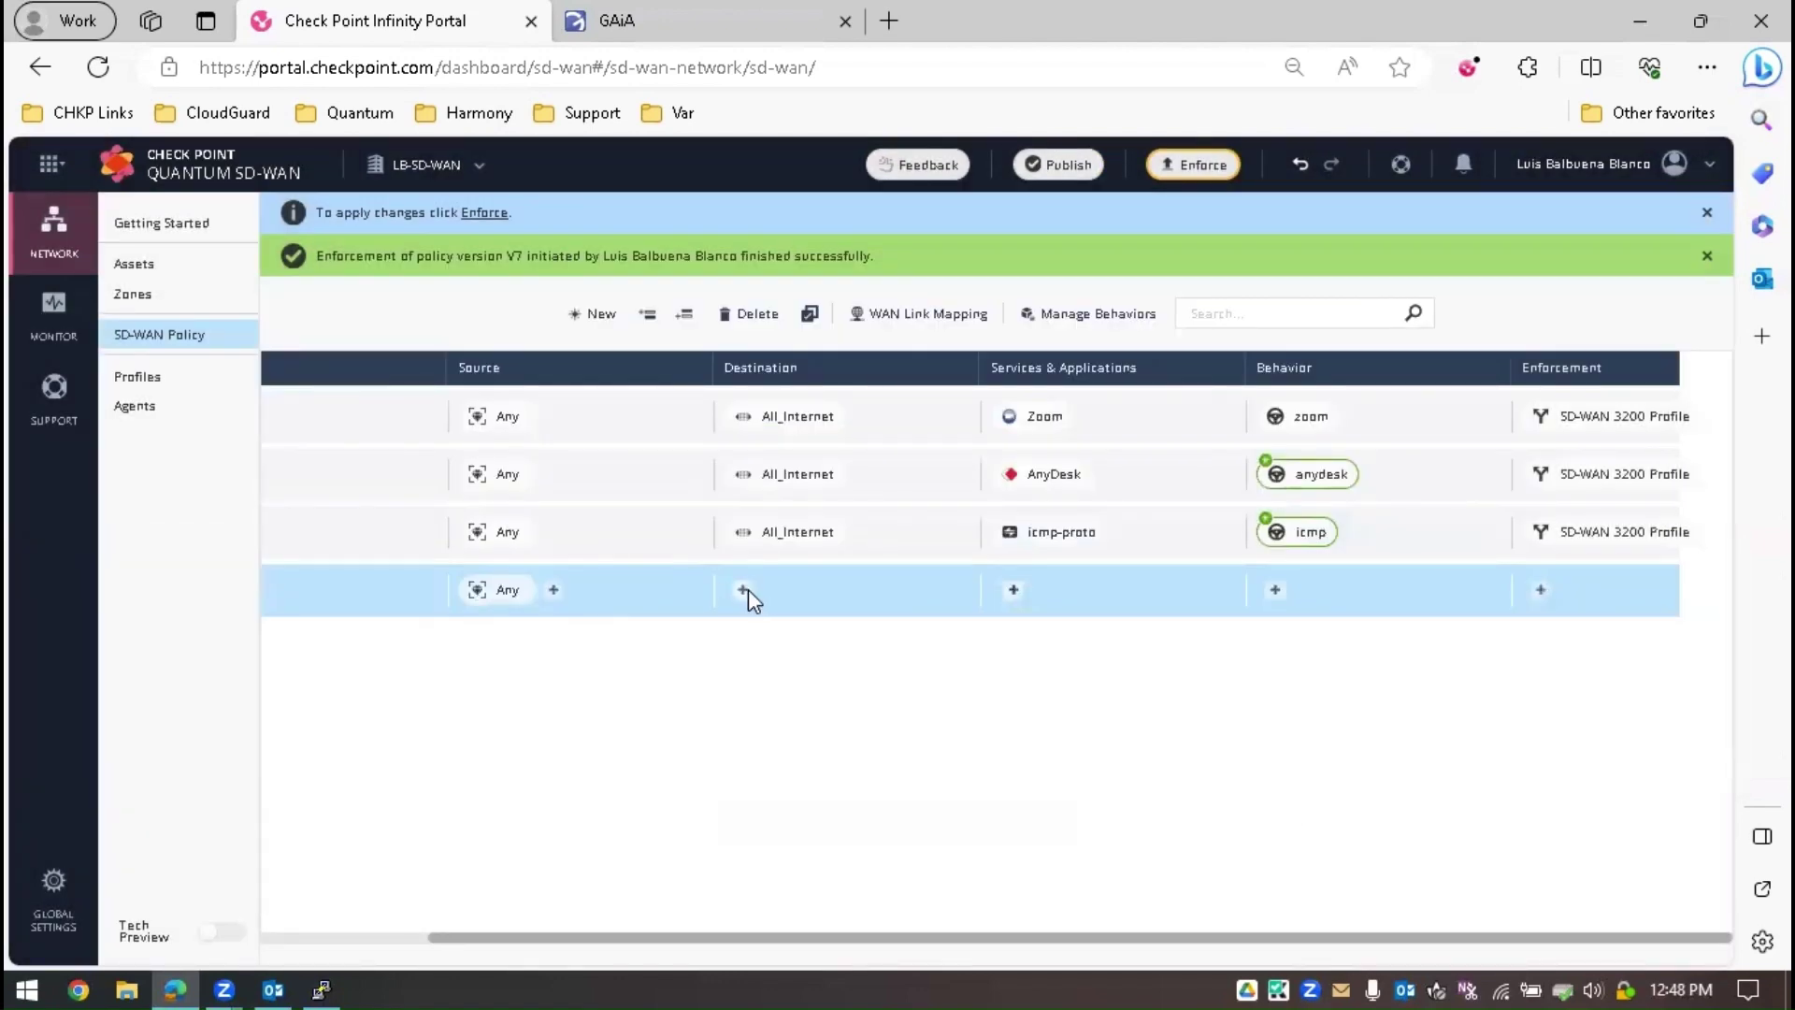
left_click(744, 589)
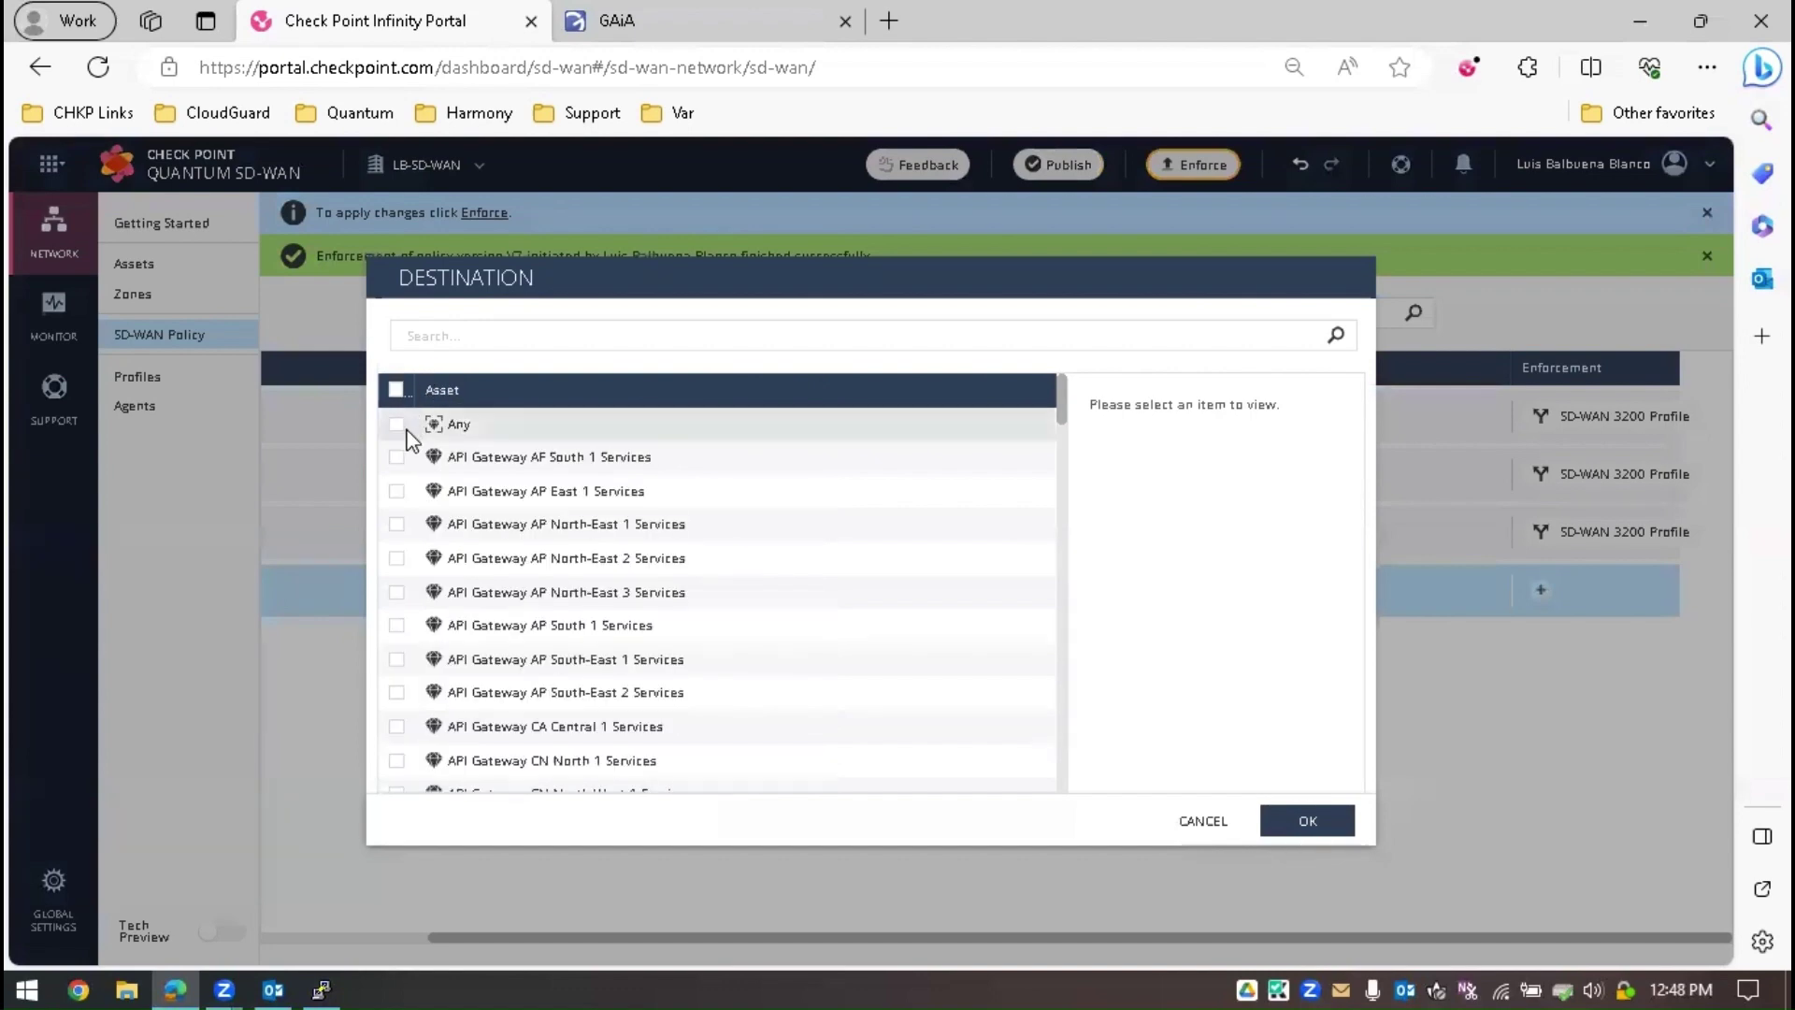
left_click(403, 427)
left_click(1302, 819)
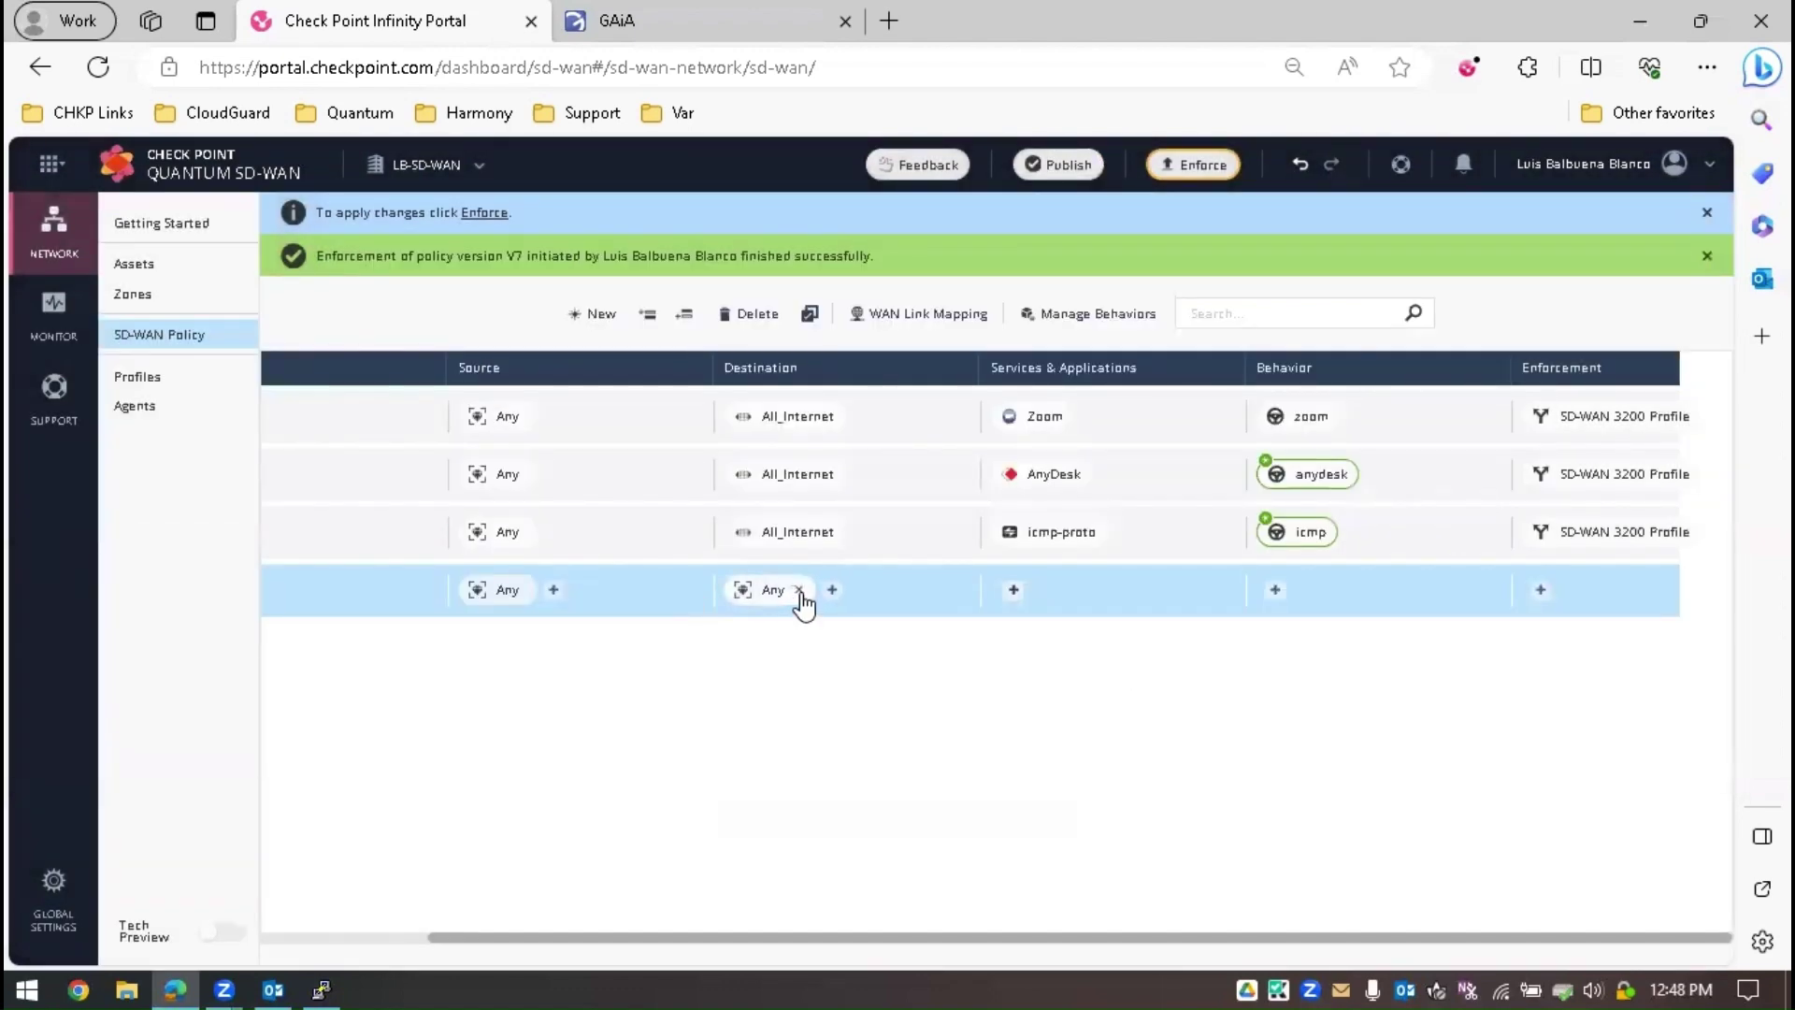
left_click(797, 590)
left_click(744, 591)
left_click(516, 337)
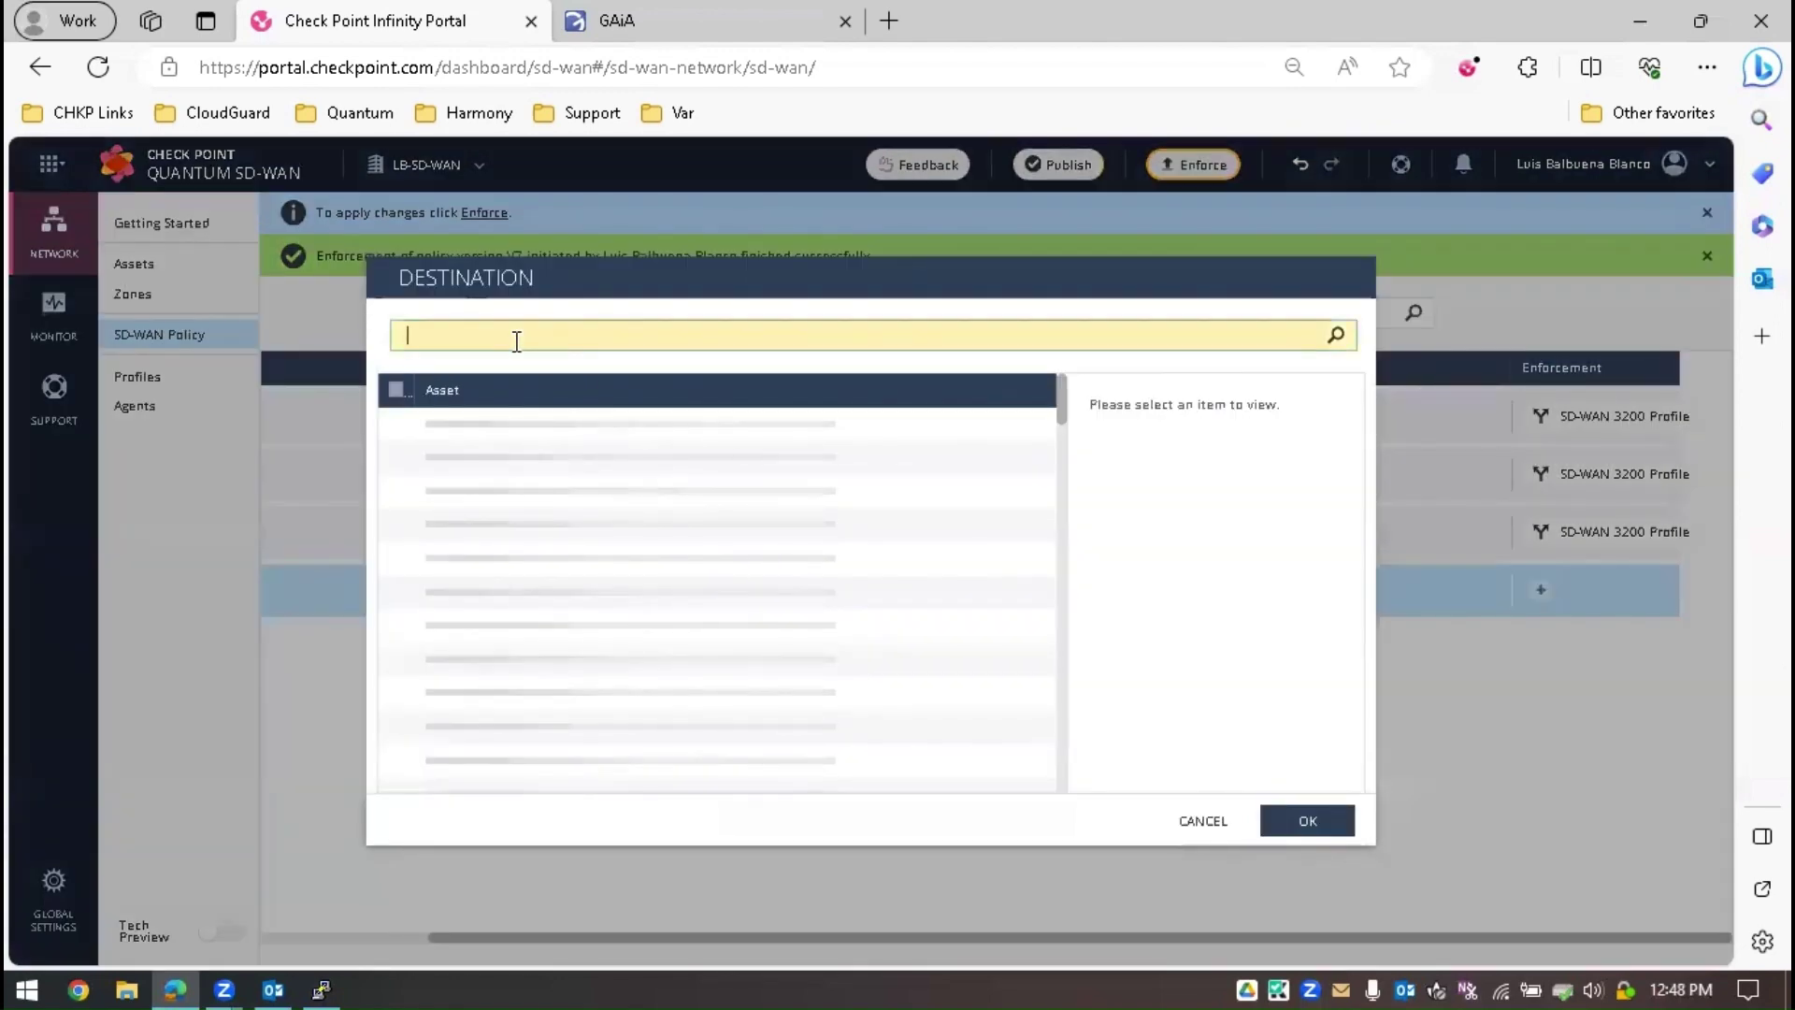
type("intern")
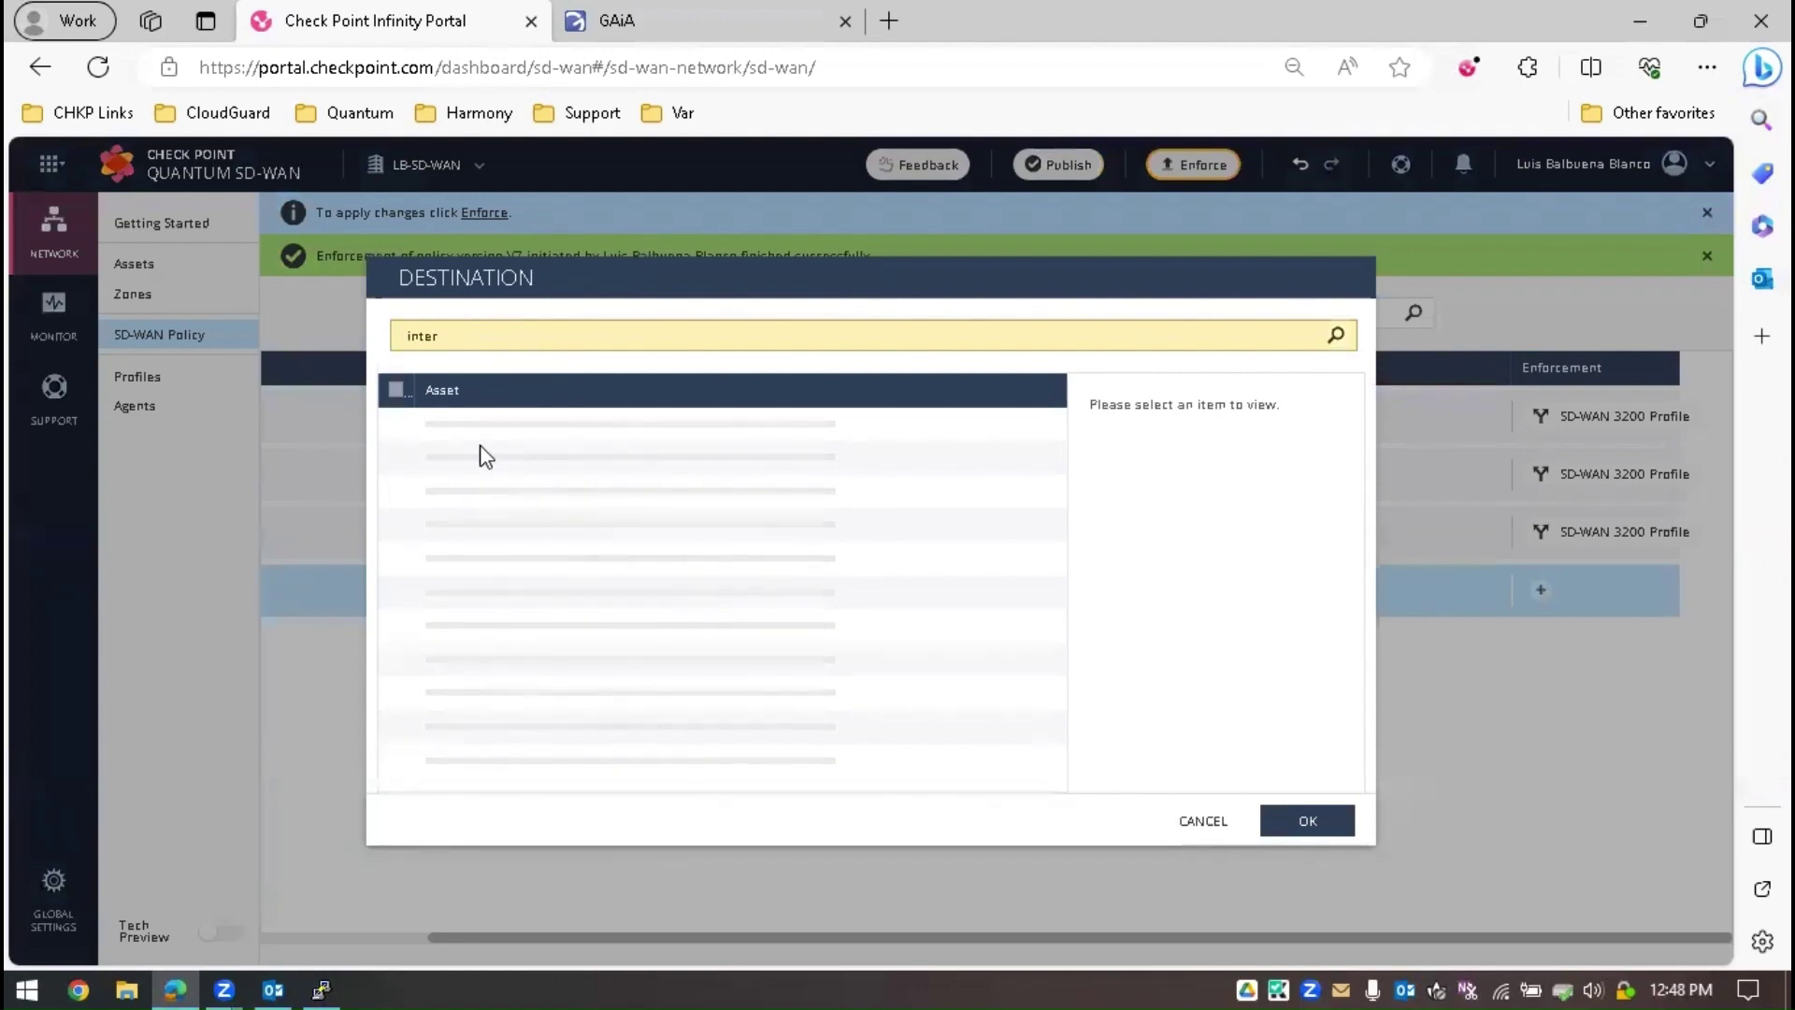
left_click(397, 426)
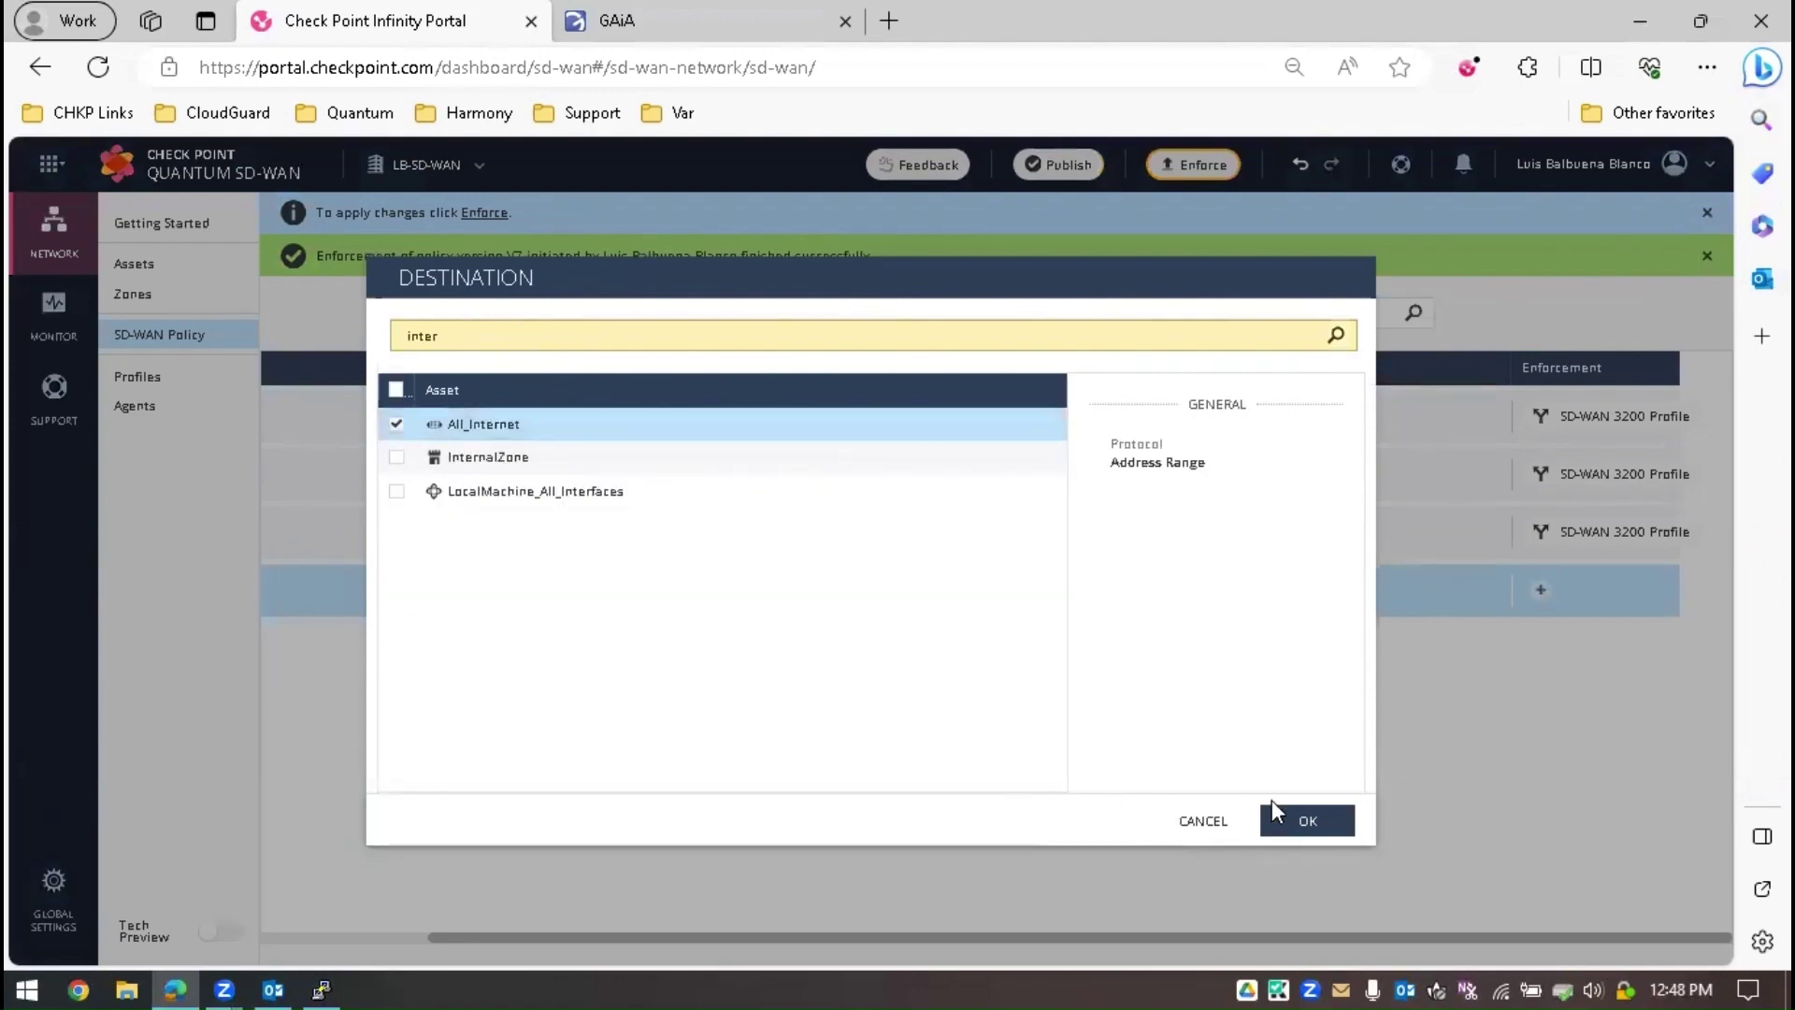
left_click(1277, 814)
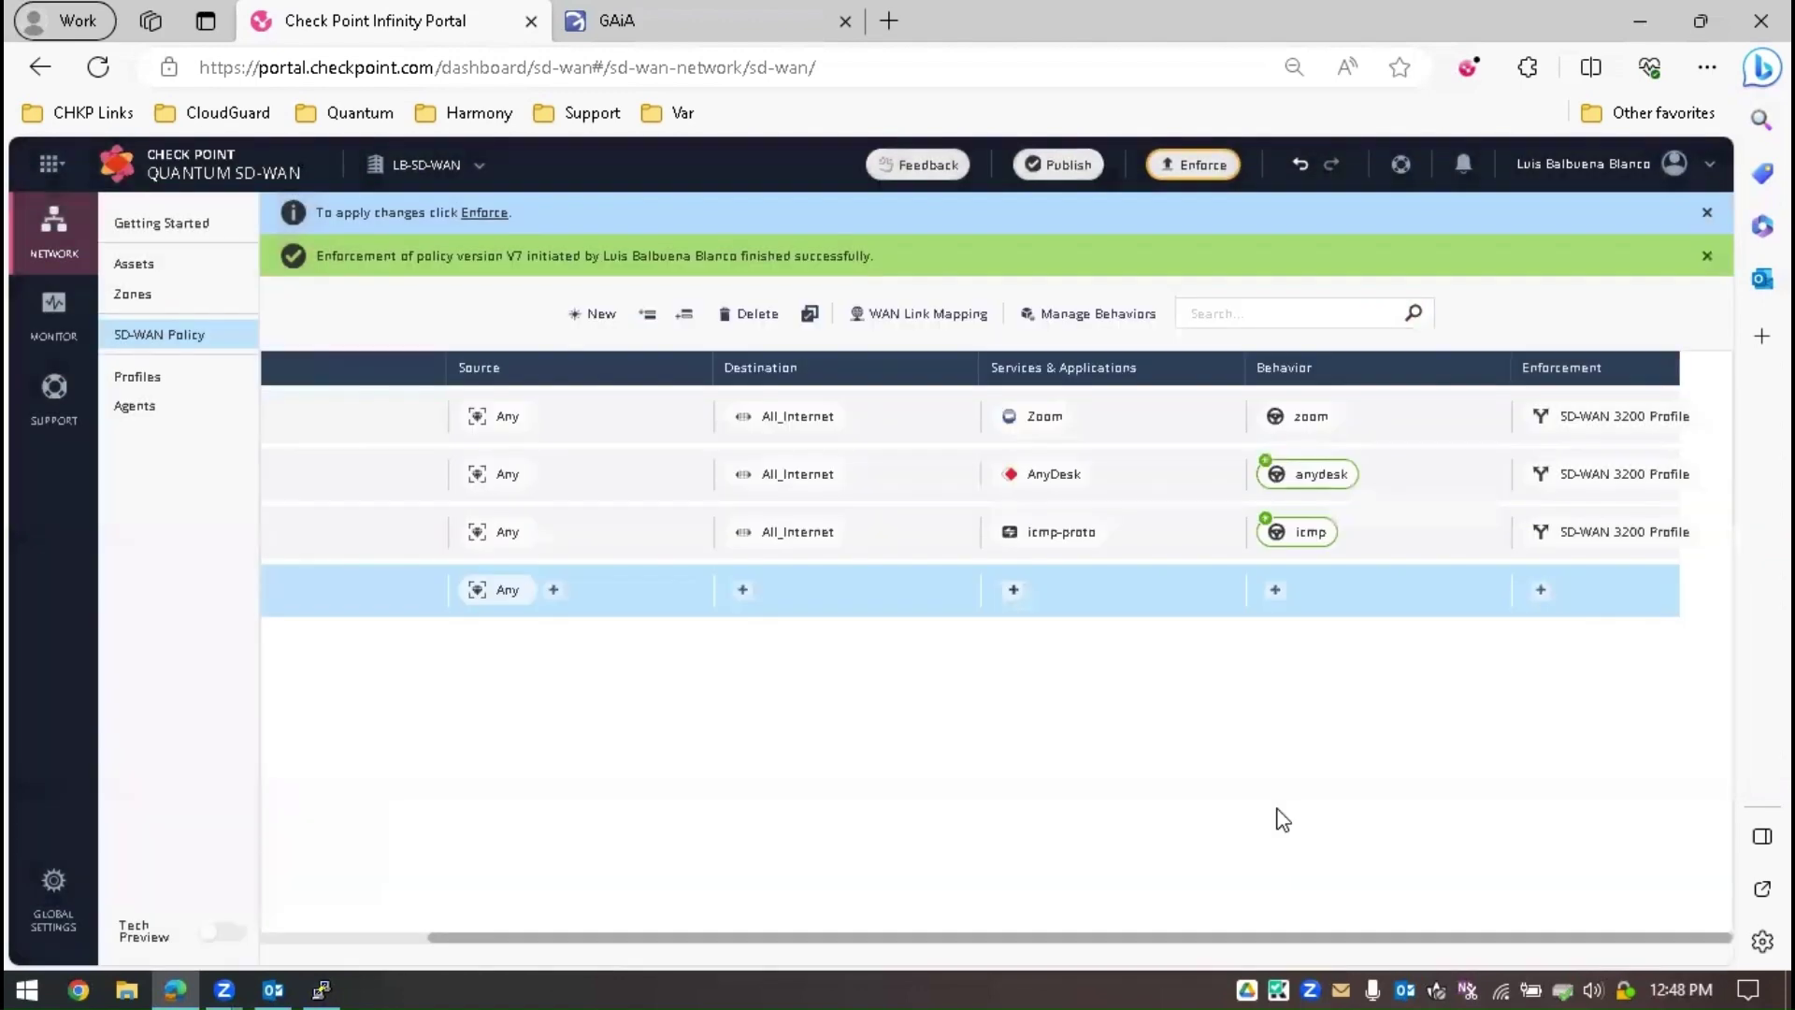
- Add Any application to the fourth rule
left_click(1014, 591)
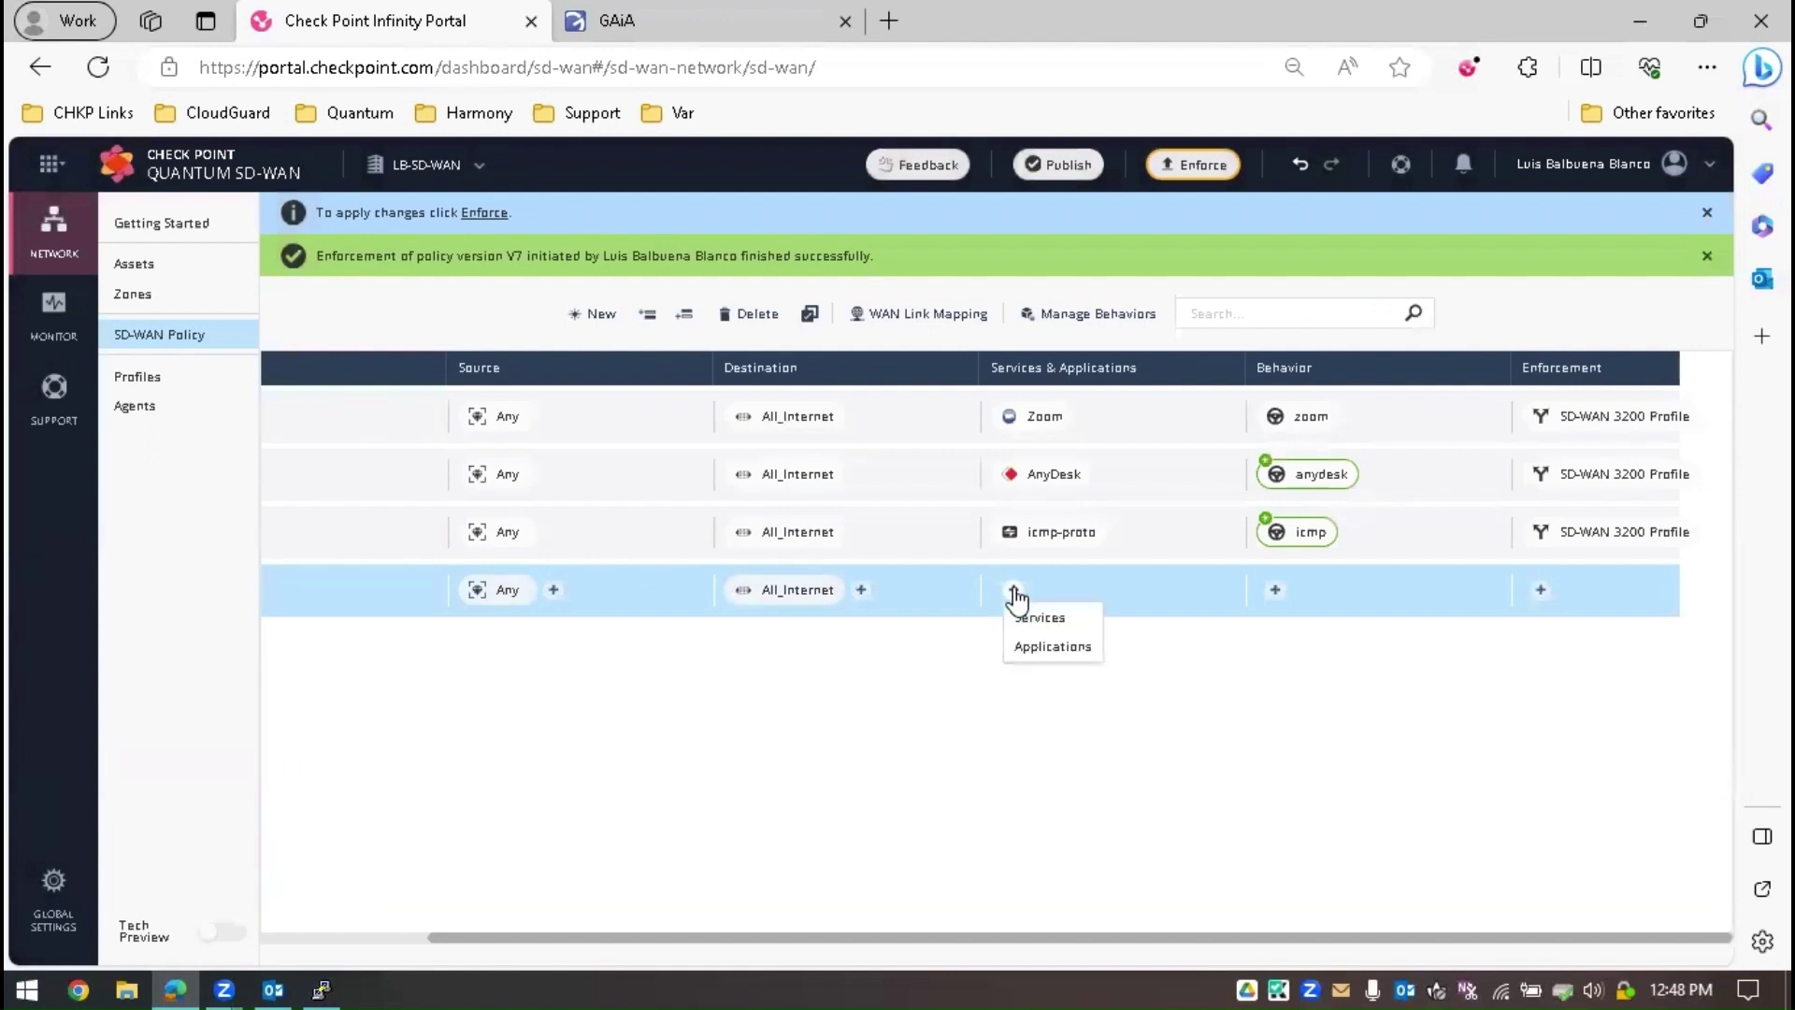
left_click(1045, 645)
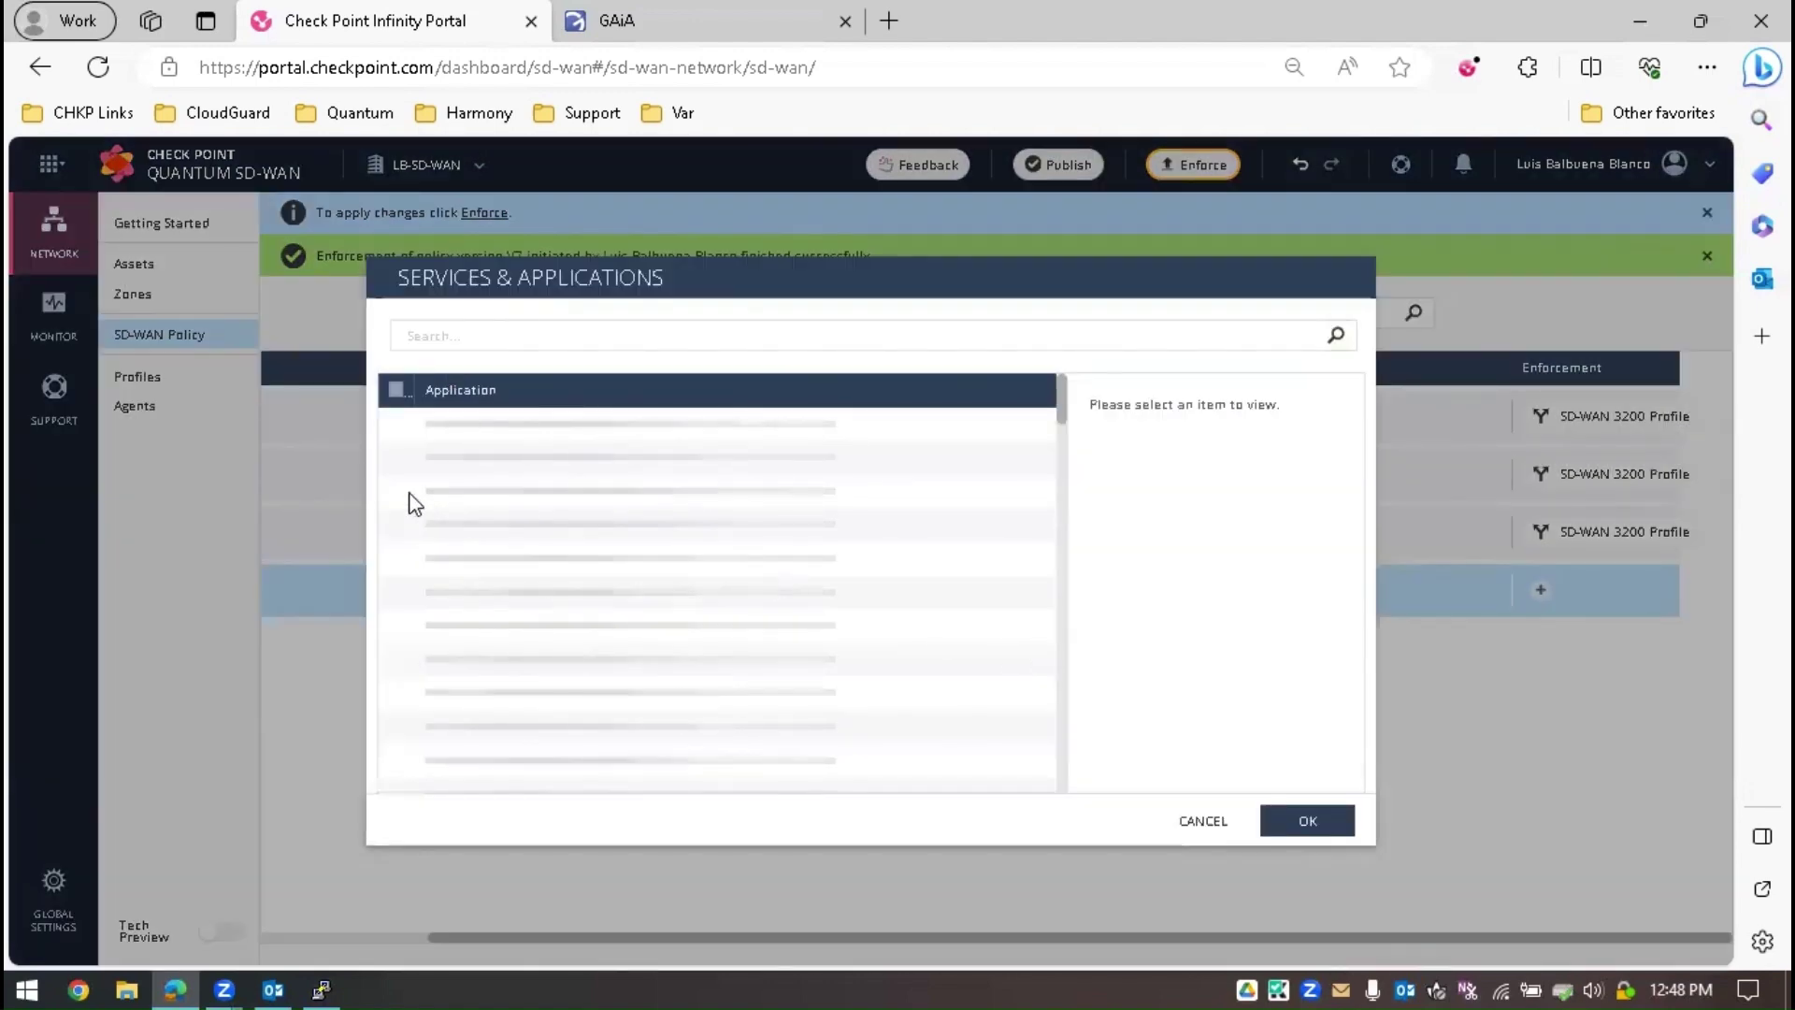
left_click(395, 427)
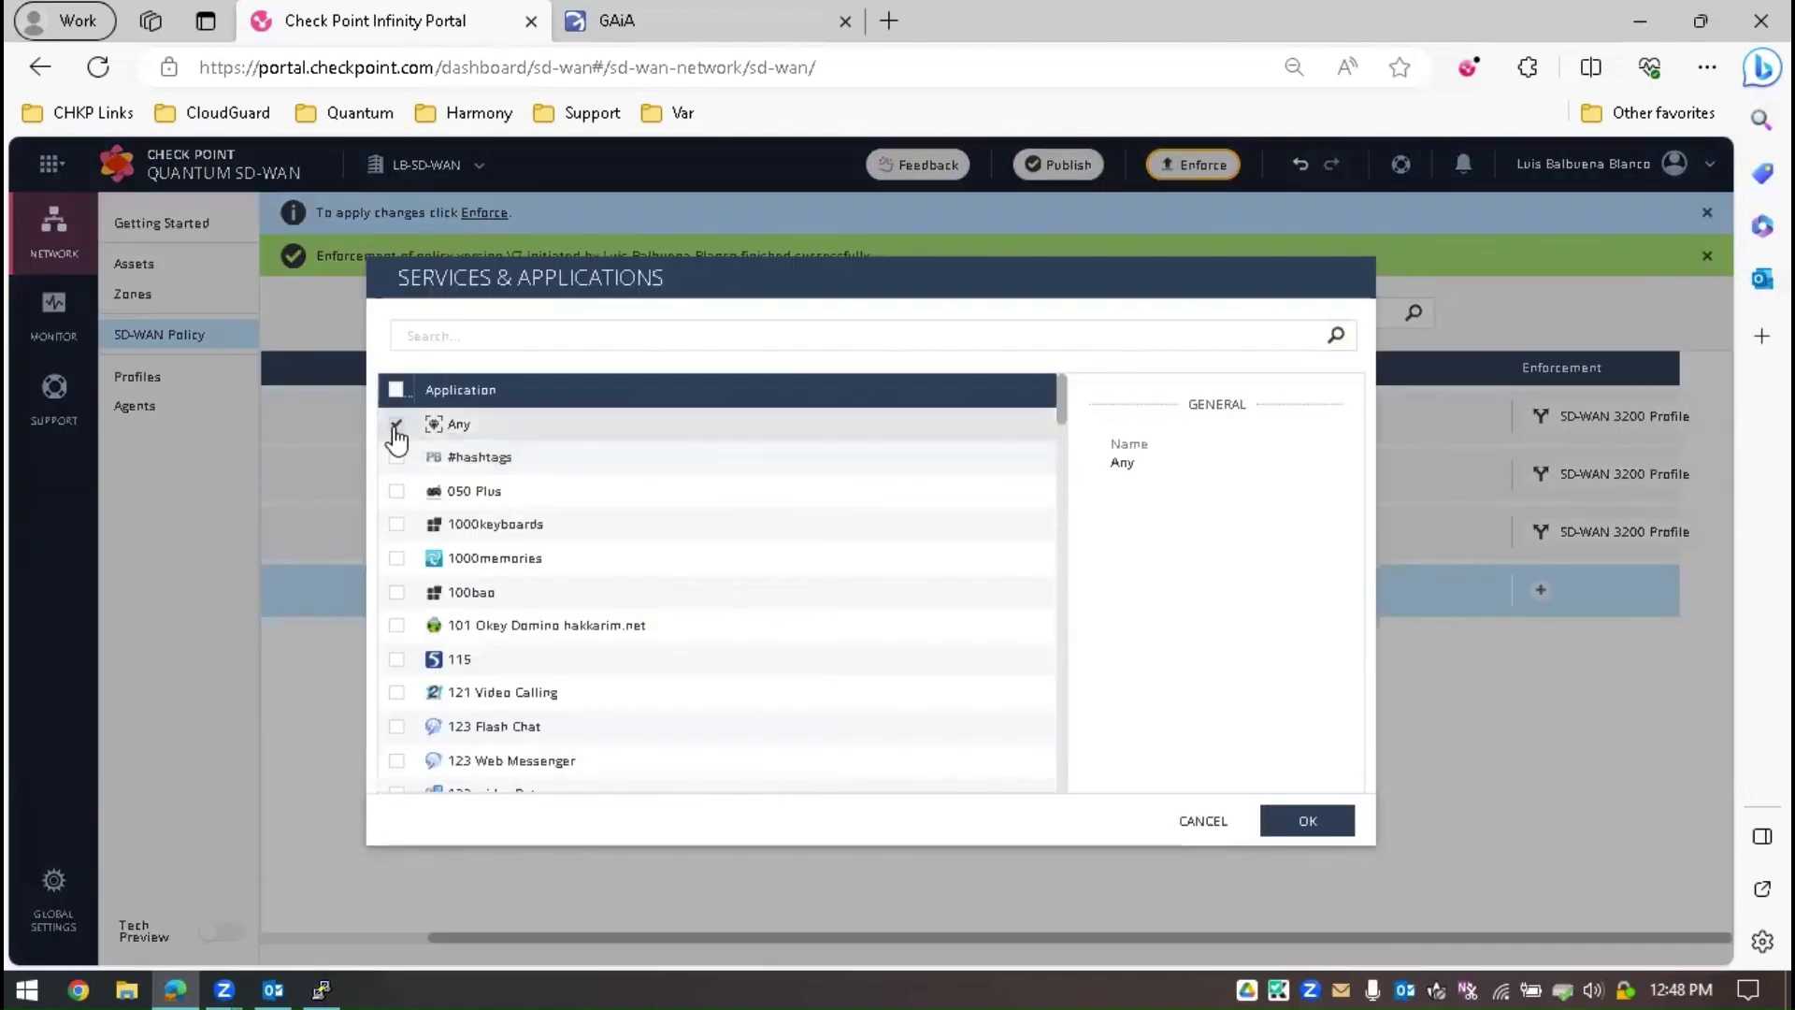
left_click(1305, 820)
- Give the fourth rule Default Breakout behavior and SD-WAN 3200 Profile enforcement
left_click(1279, 594)
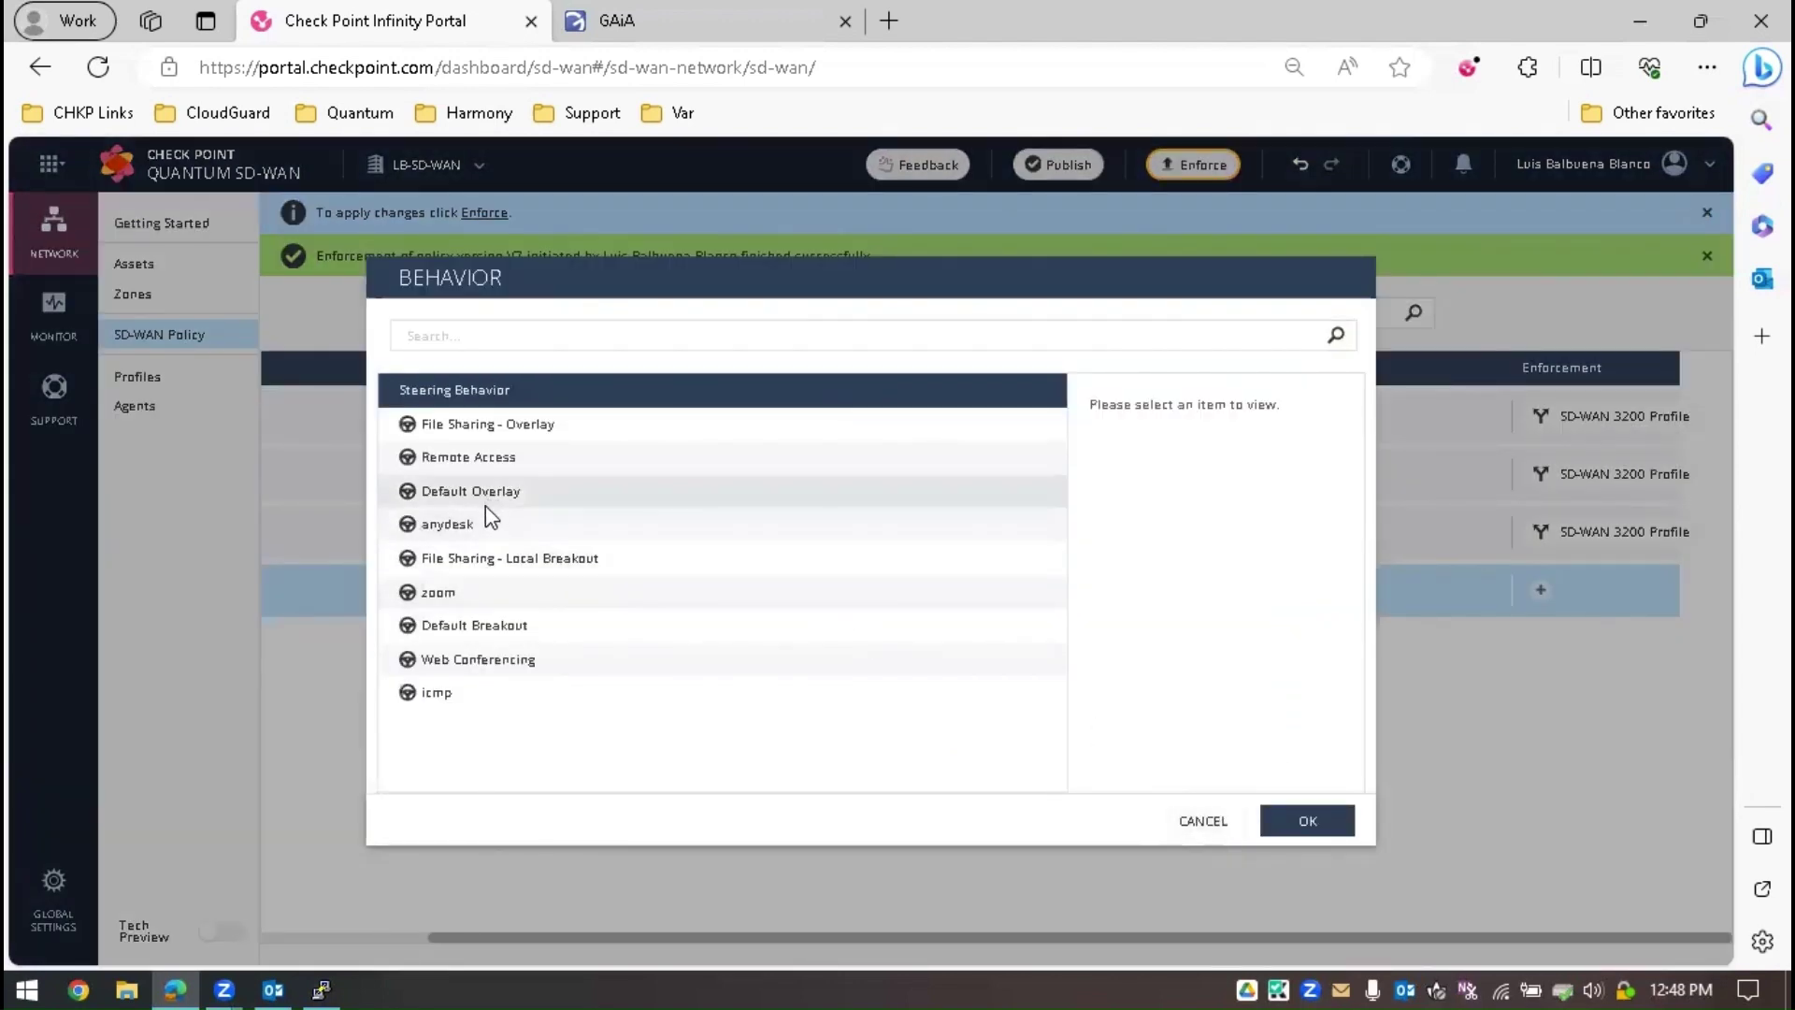
left_click(479, 627)
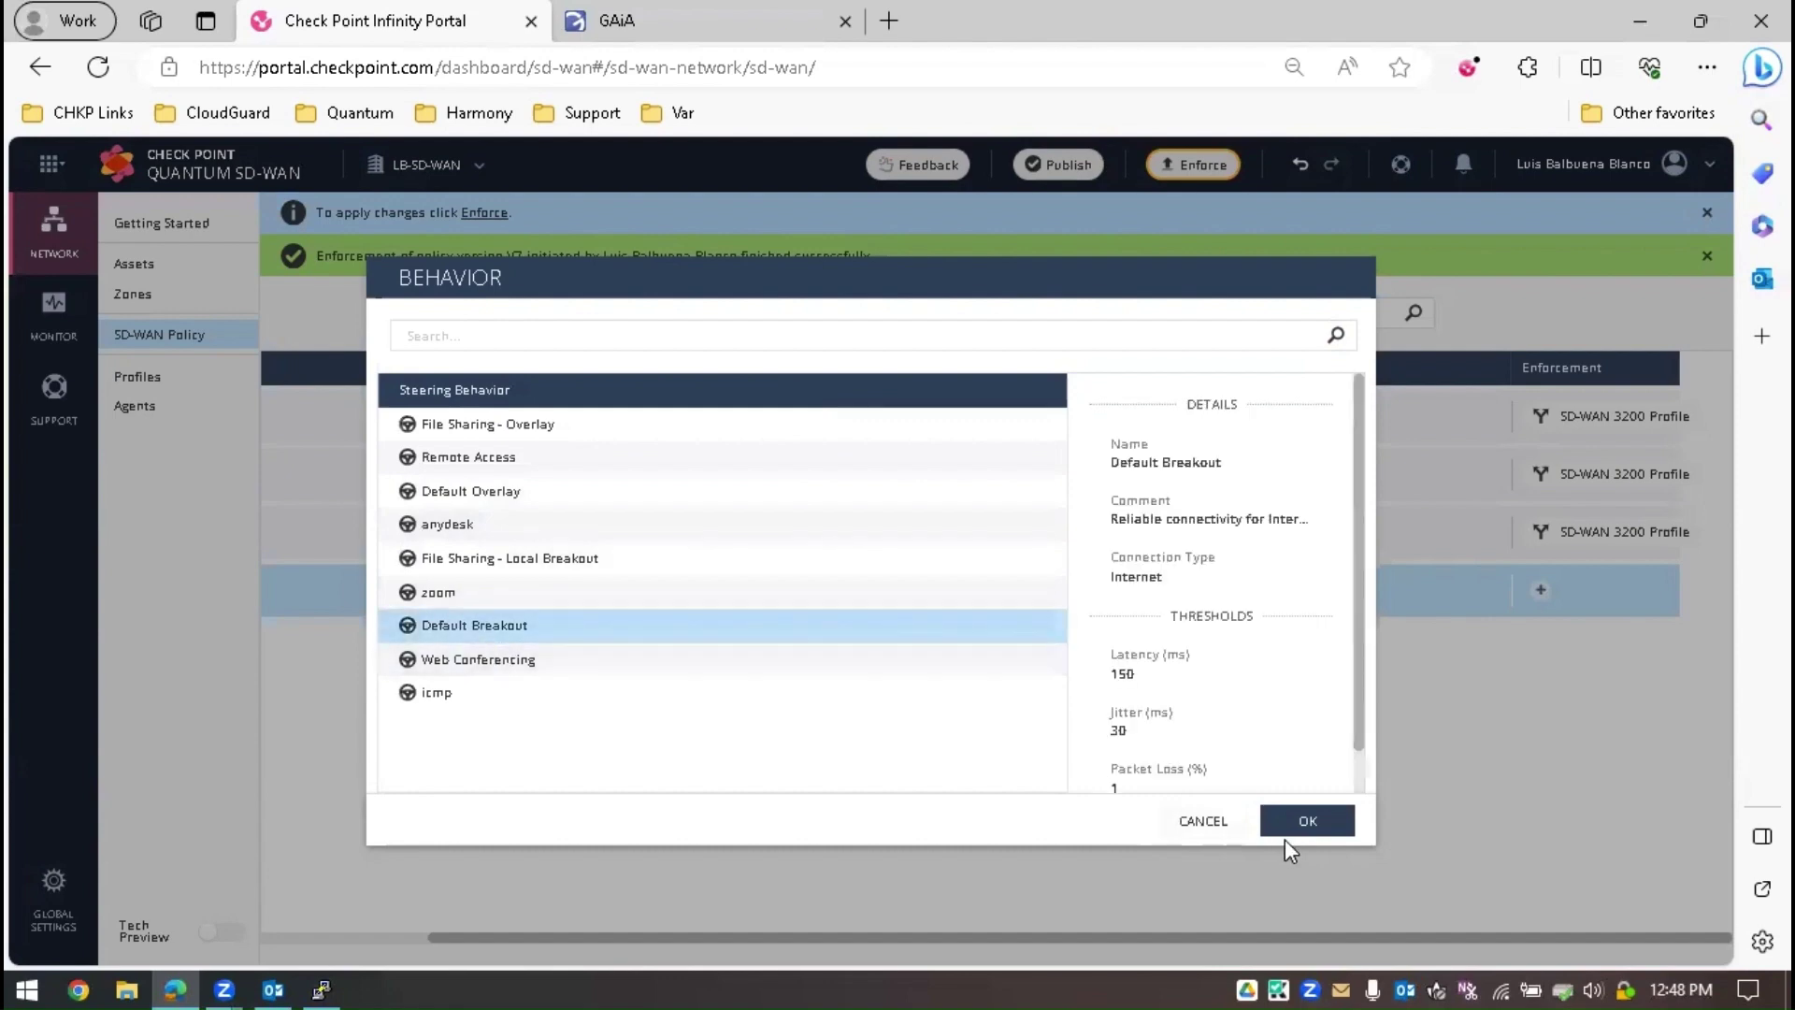
left_click(1309, 823)
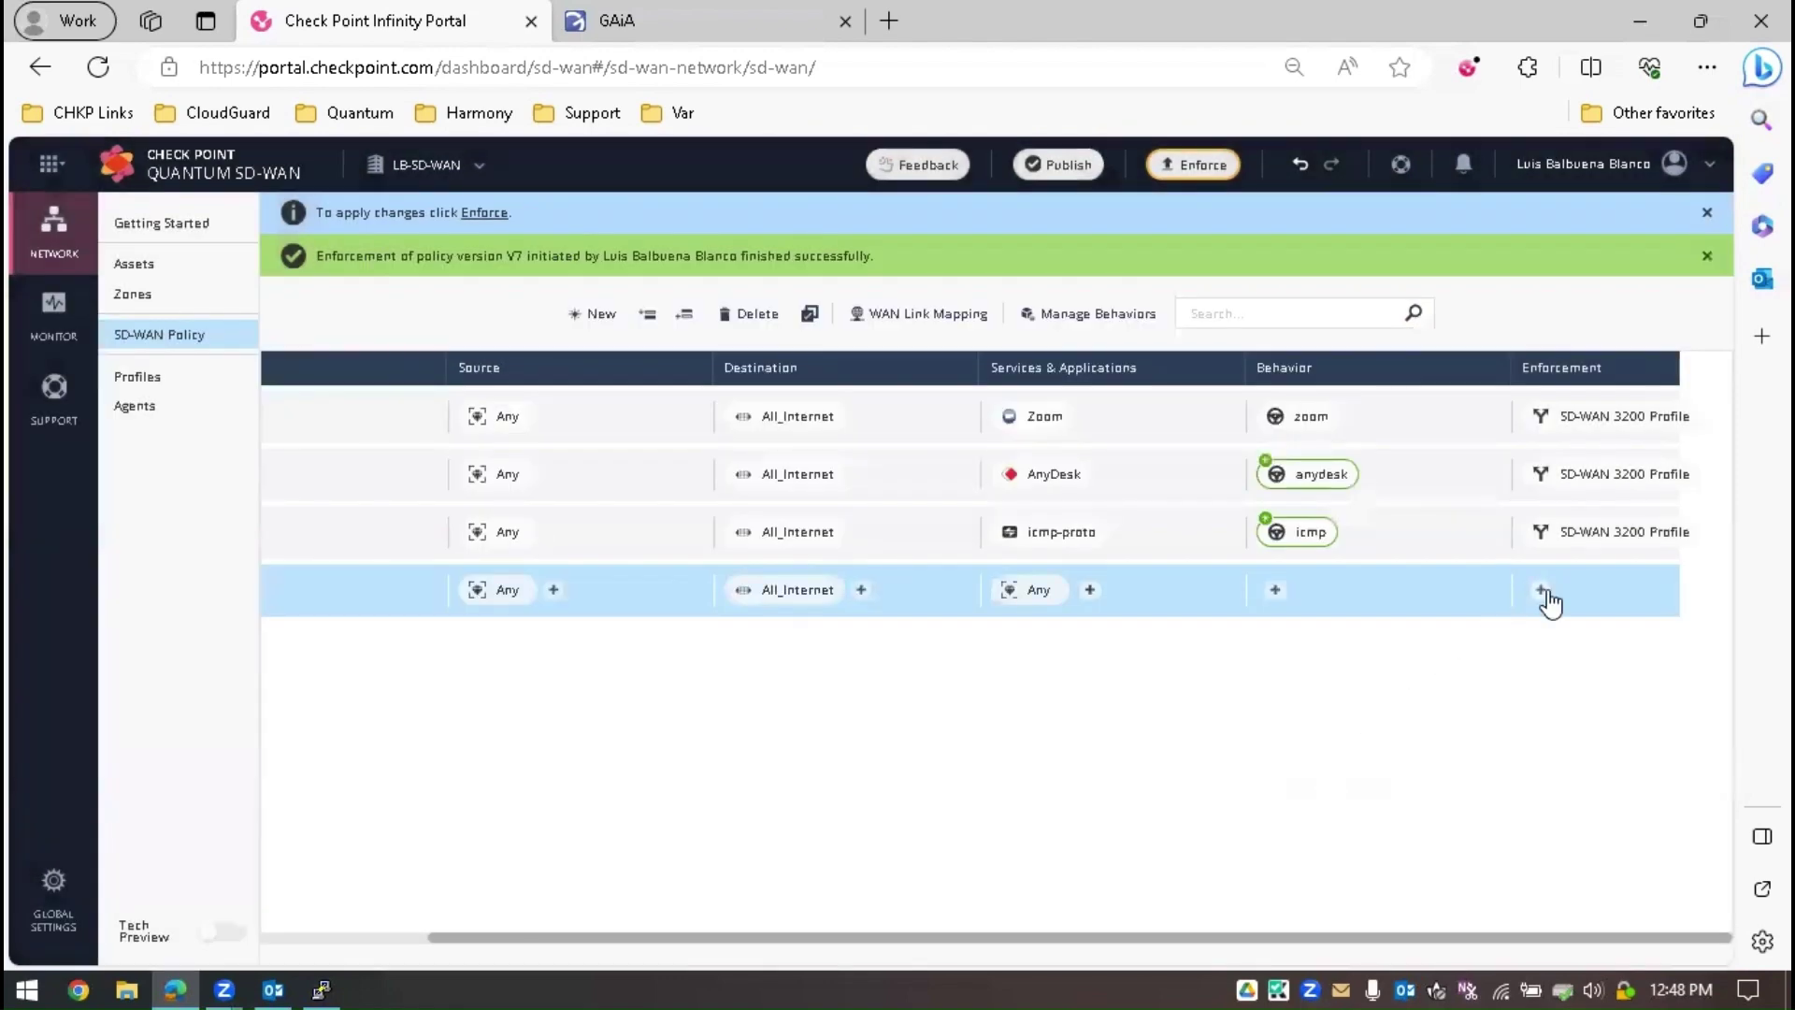
left_click(1541, 590)
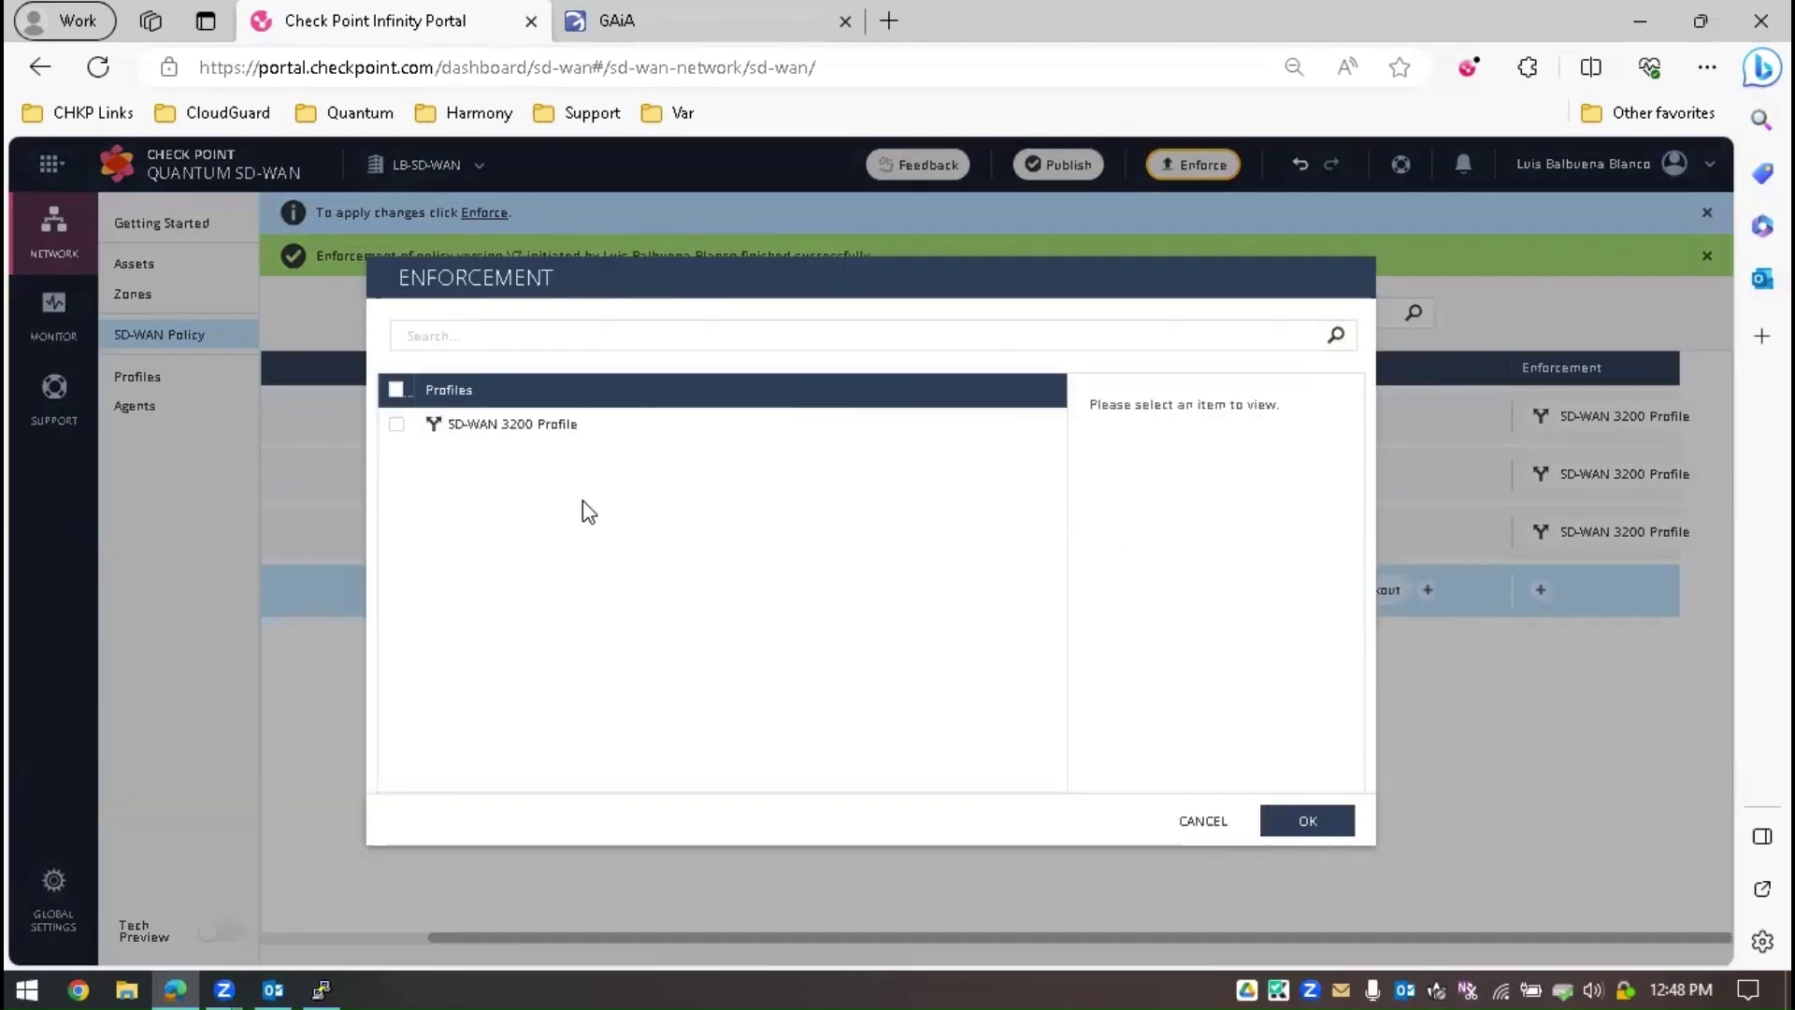
left_click(396, 425)
left_click(1338, 822)
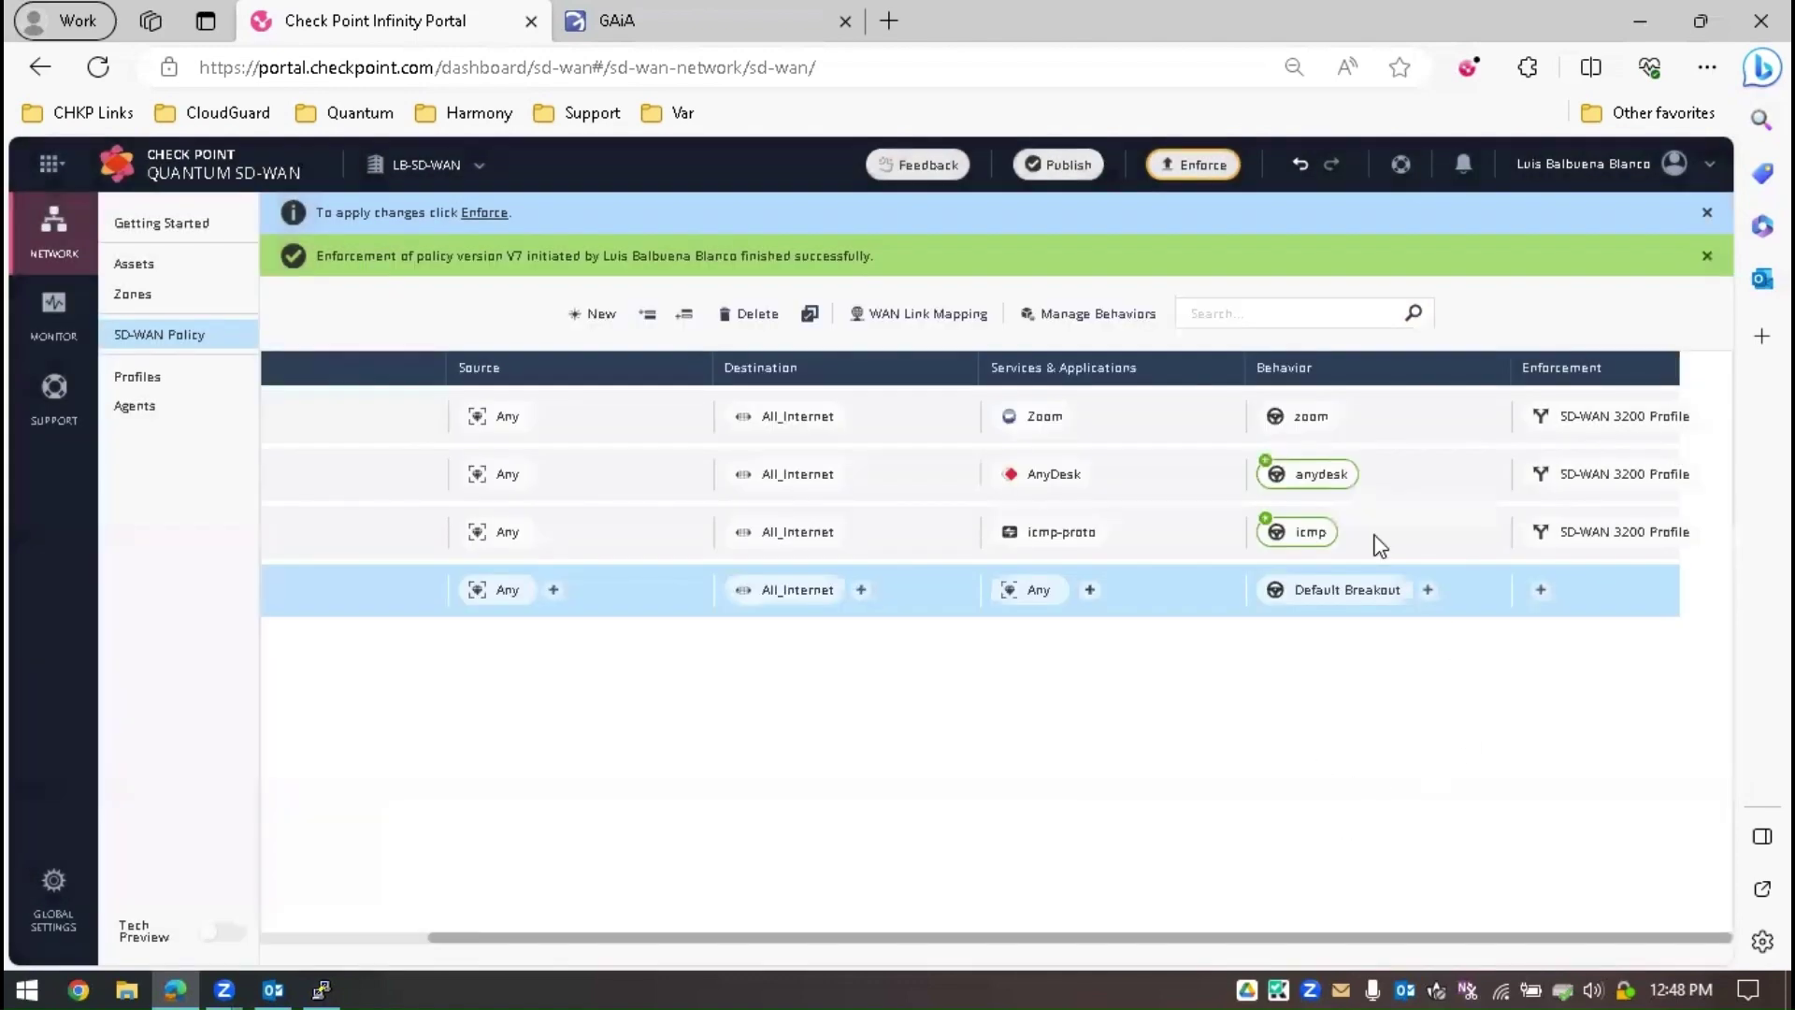
left_click(1054, 315)
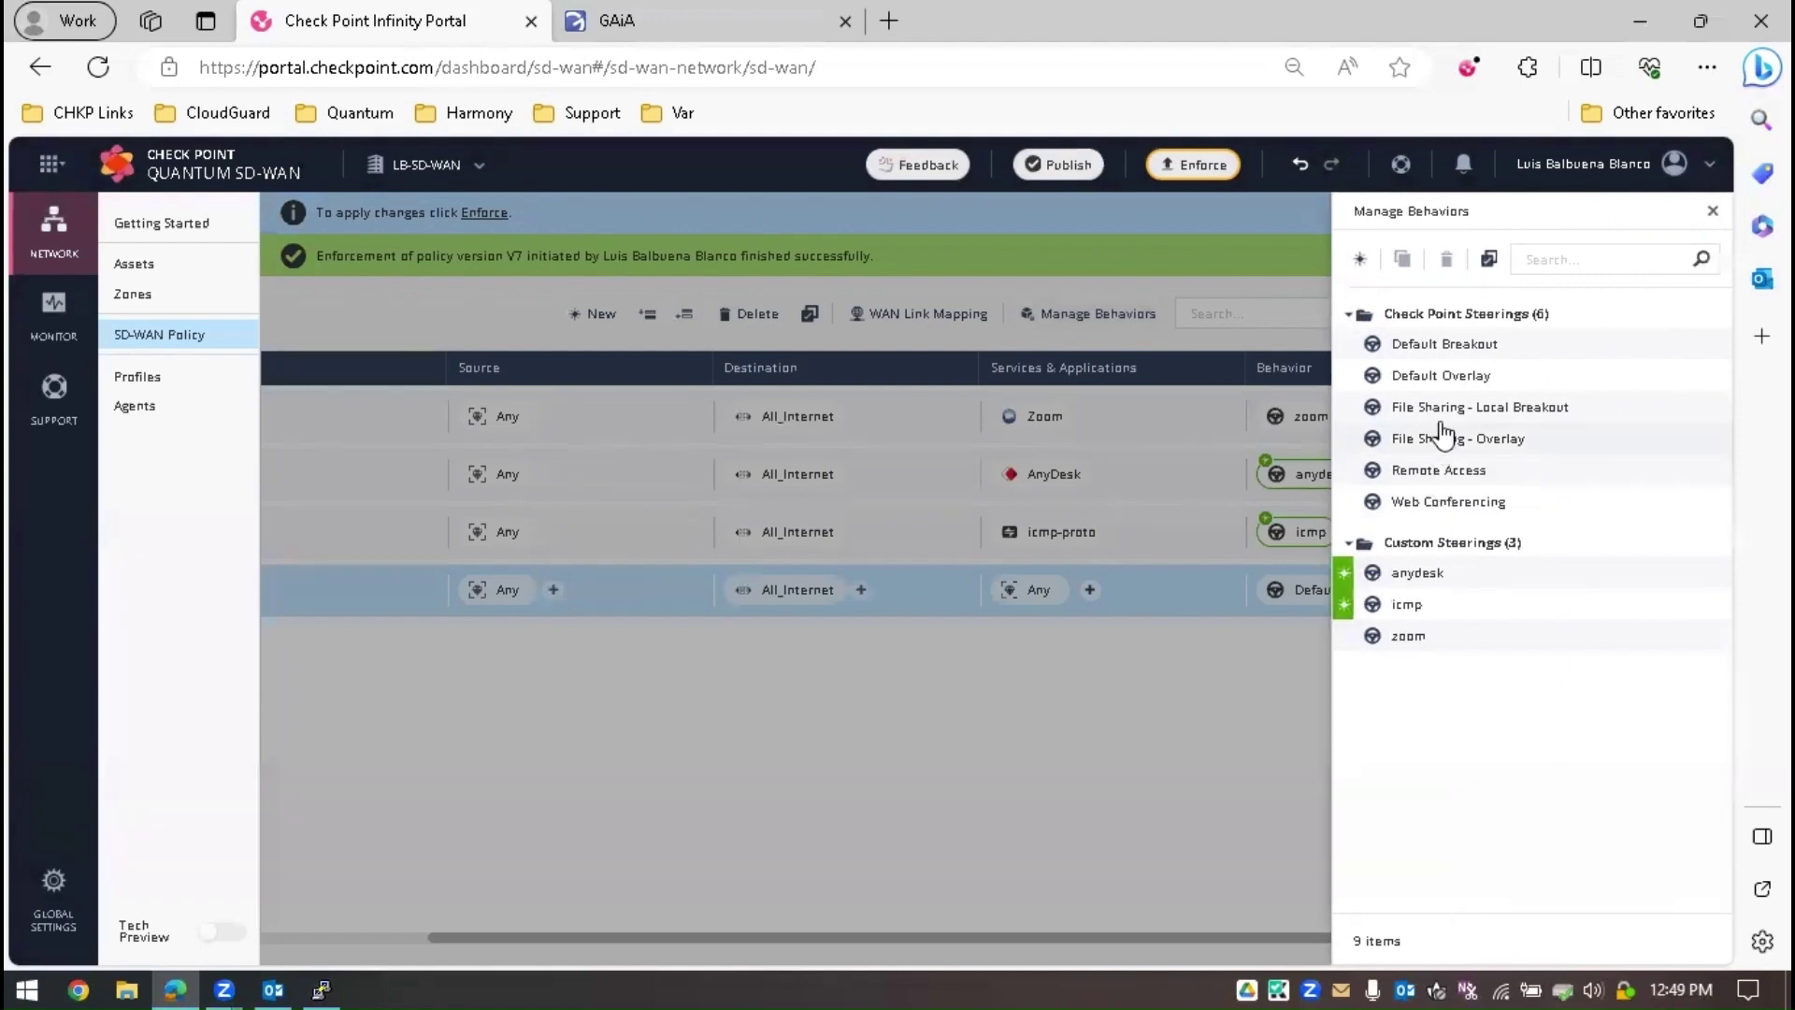
- Limit the cloned Default Breakout behavior's internet steering to specific WAN links, selecting all three WAN links
left_click(1450, 345)
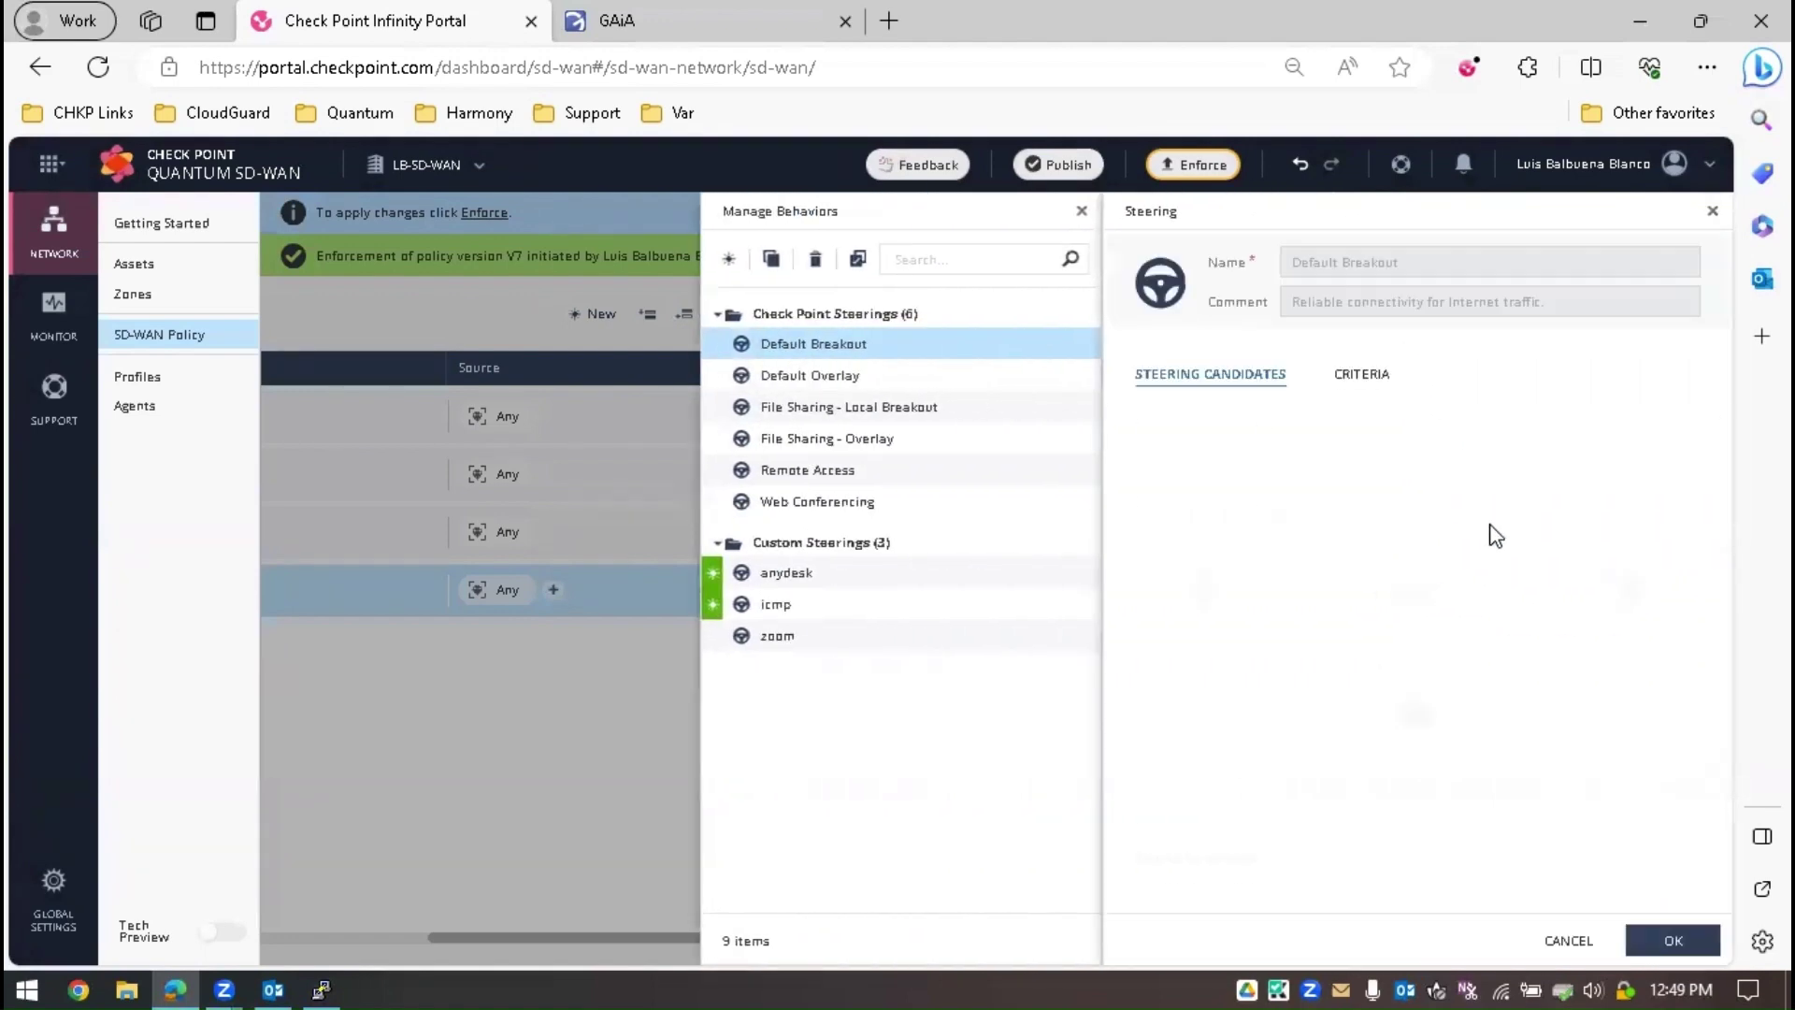
scroll(1361, 757, "down", 1)
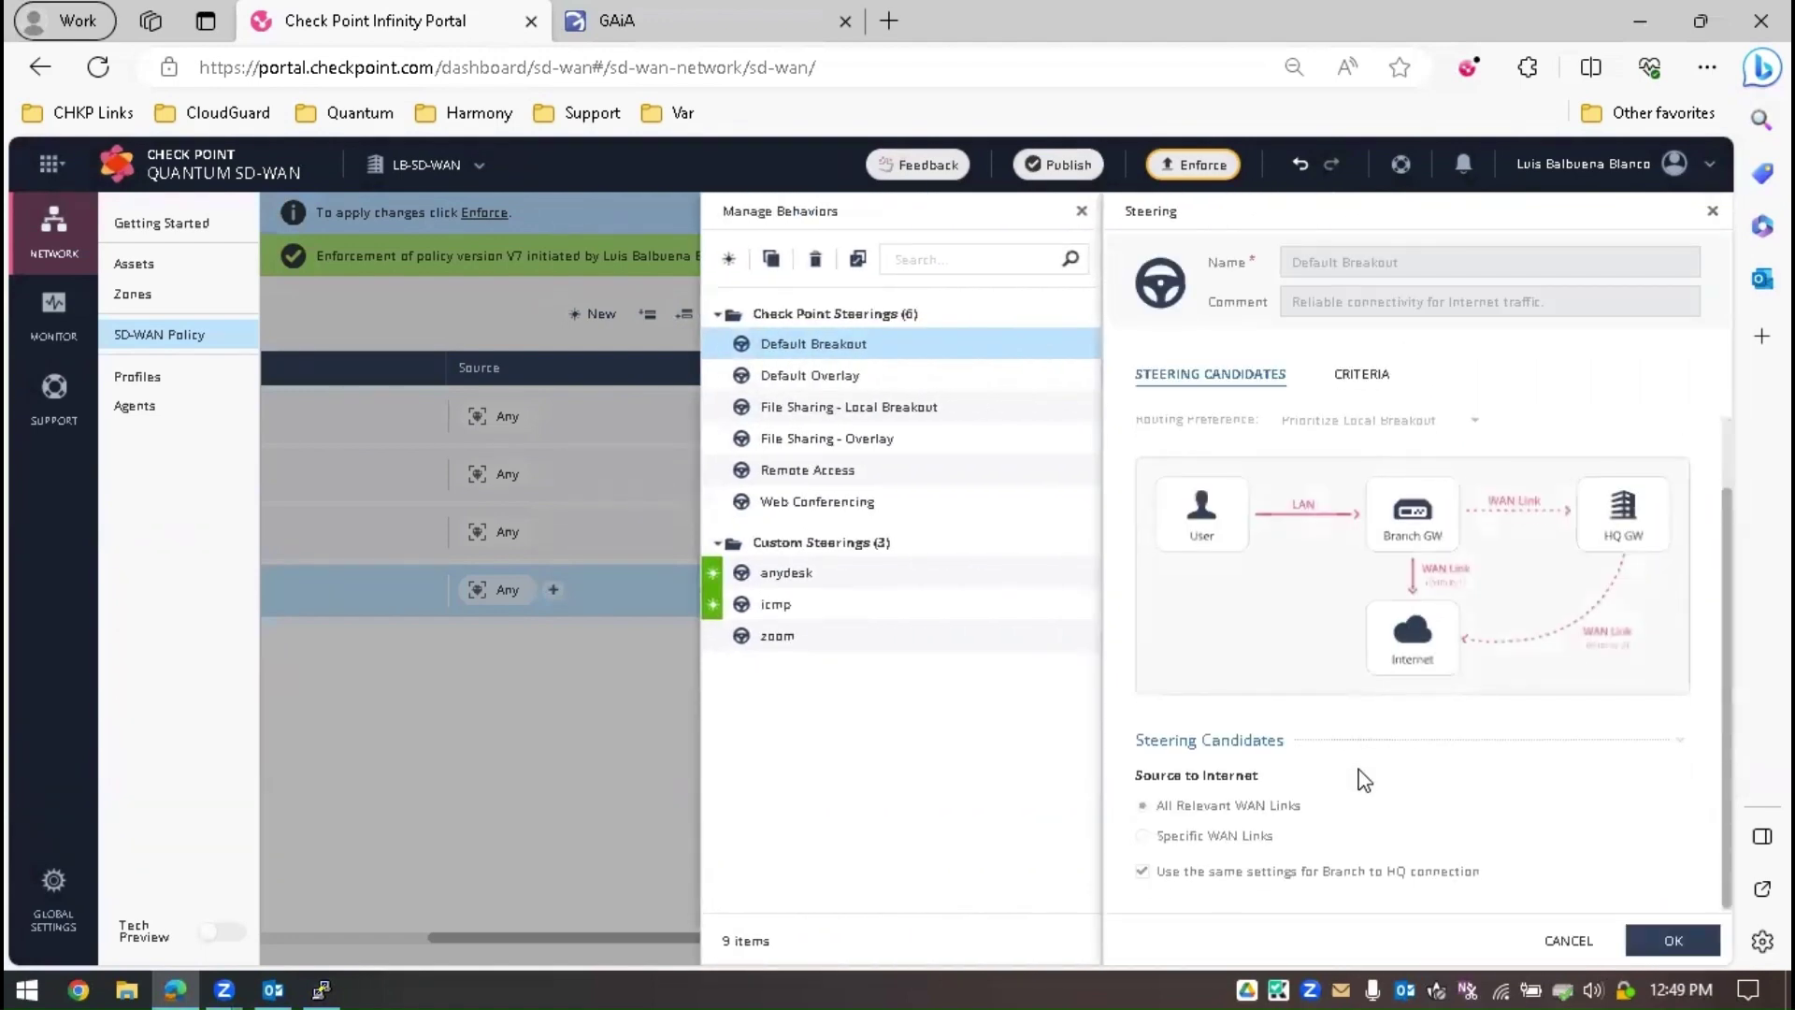
scroll(1364, 780, "up", 1)
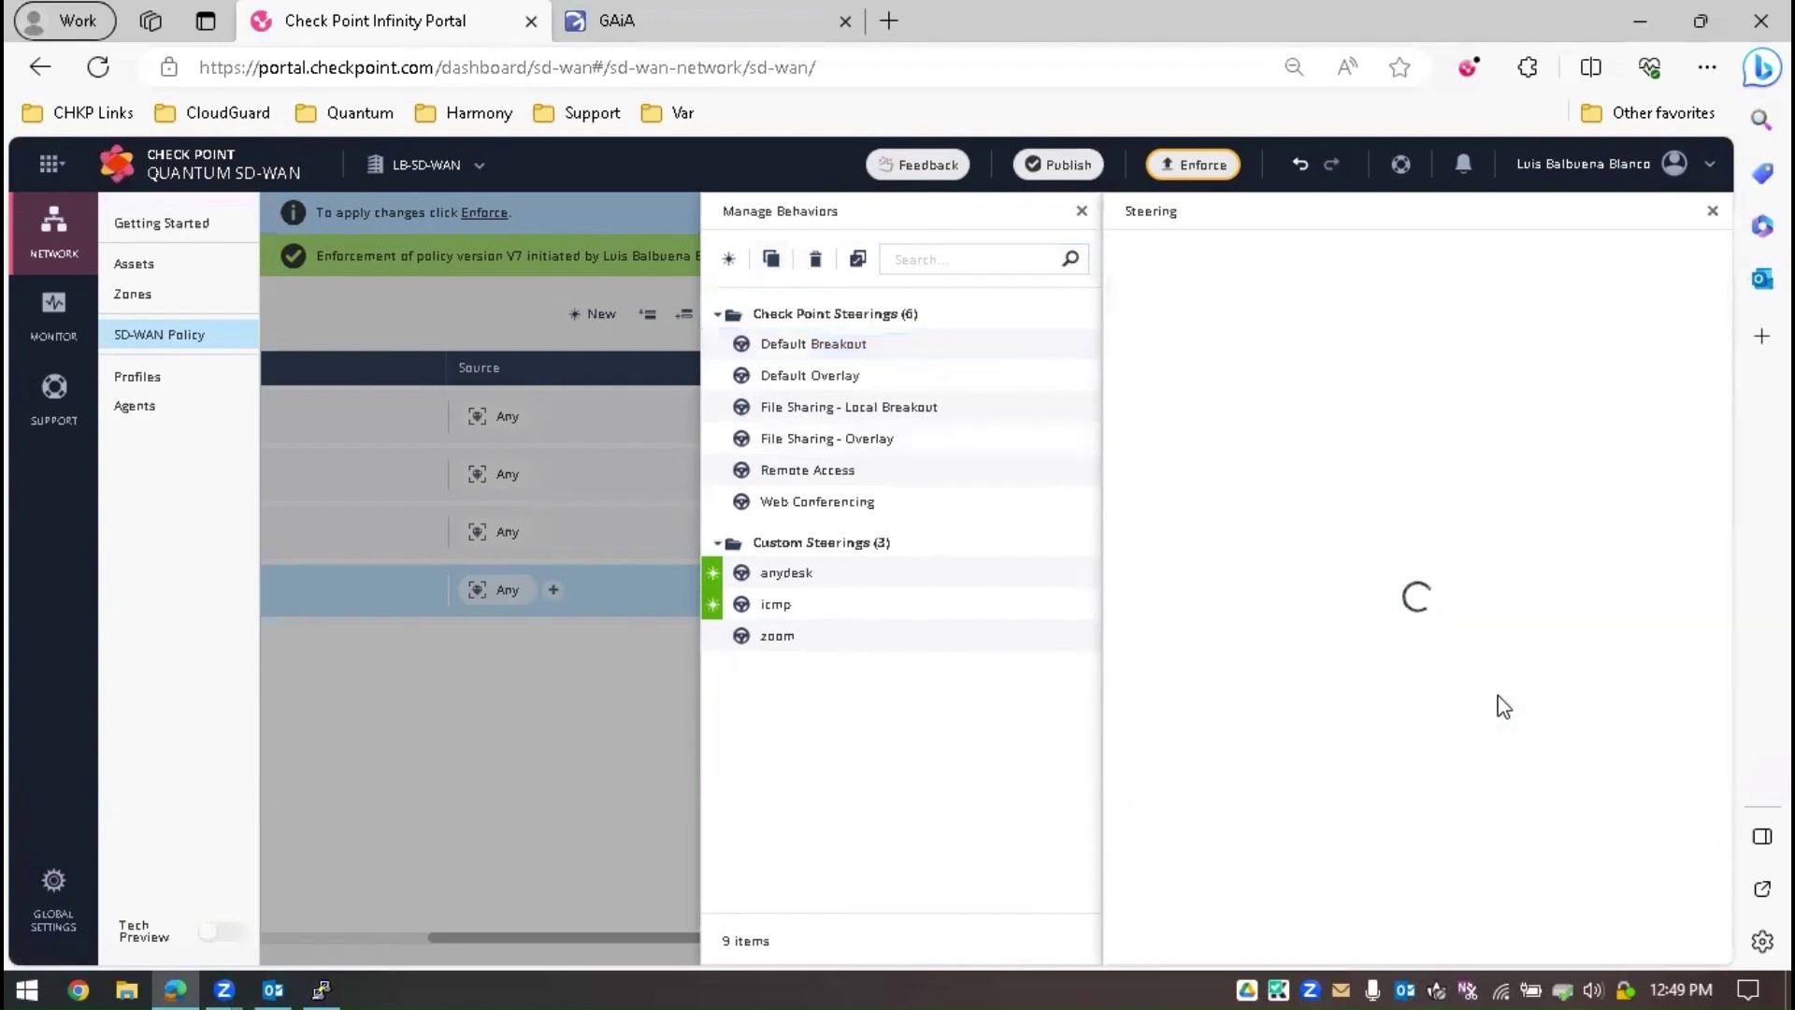
scroll(1271, 786, "down", 1)
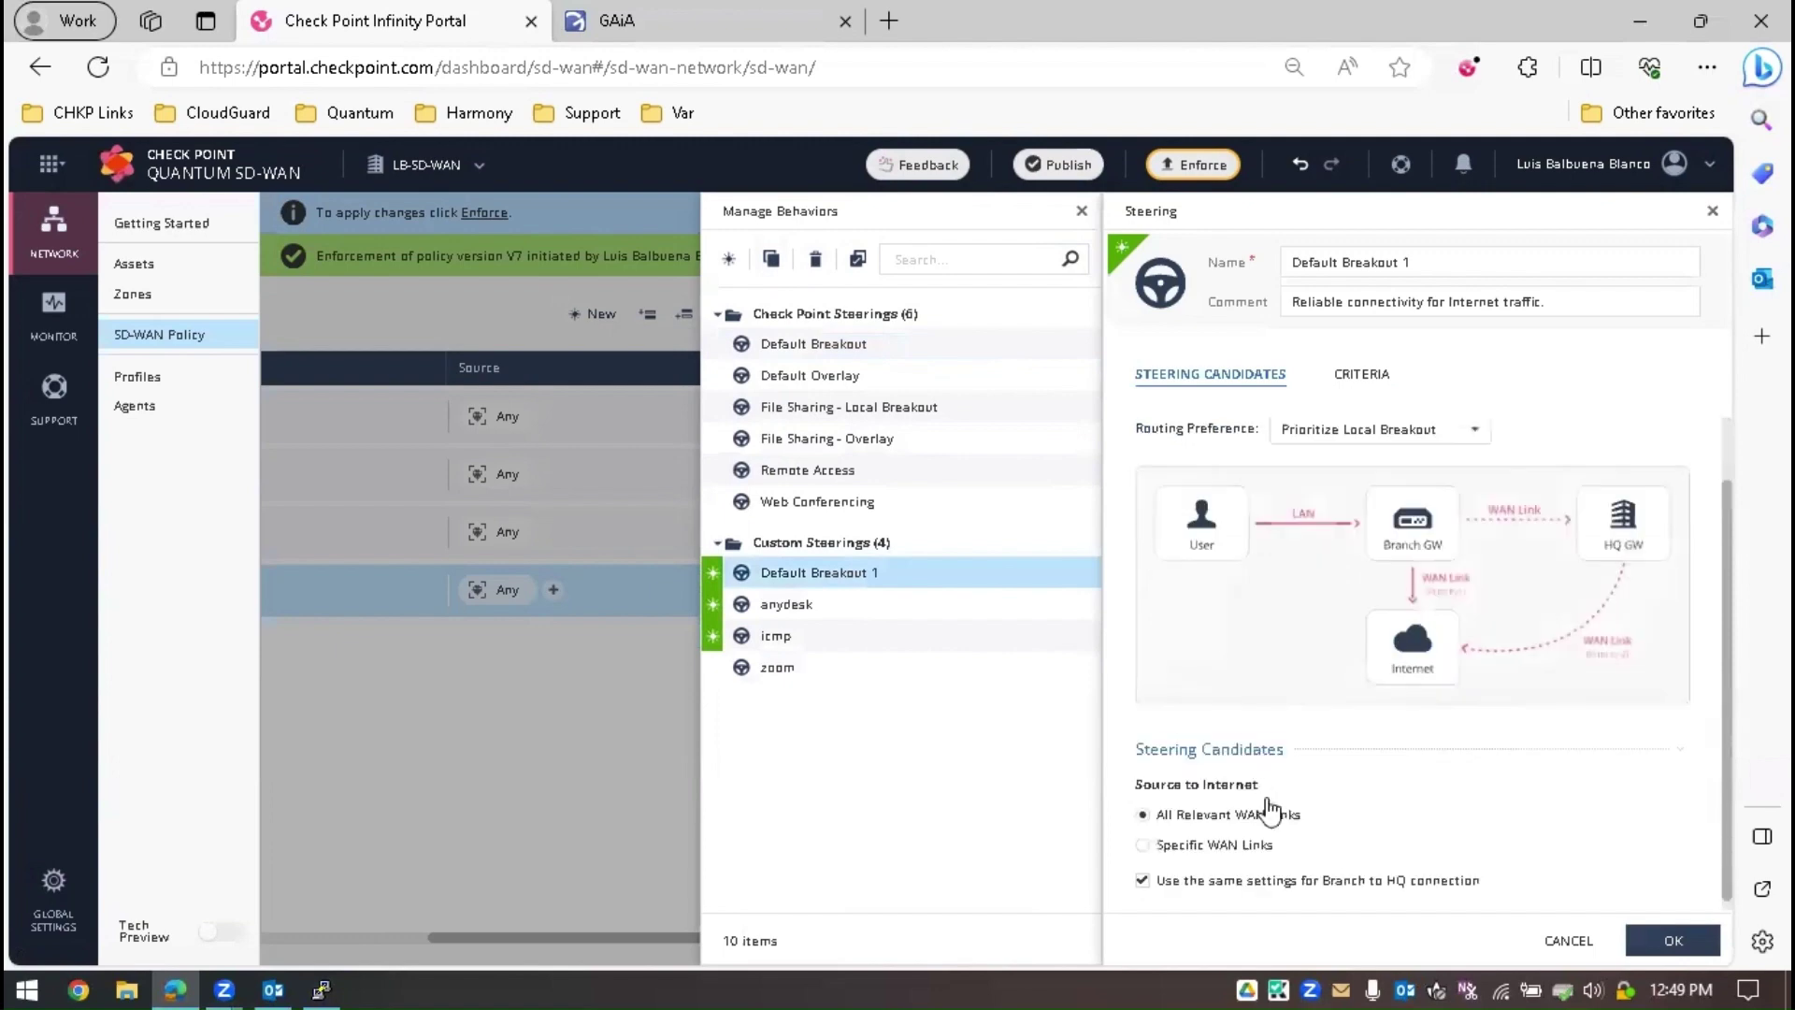
left_click(1143, 837)
scroll(1169, 873, "down", 3)
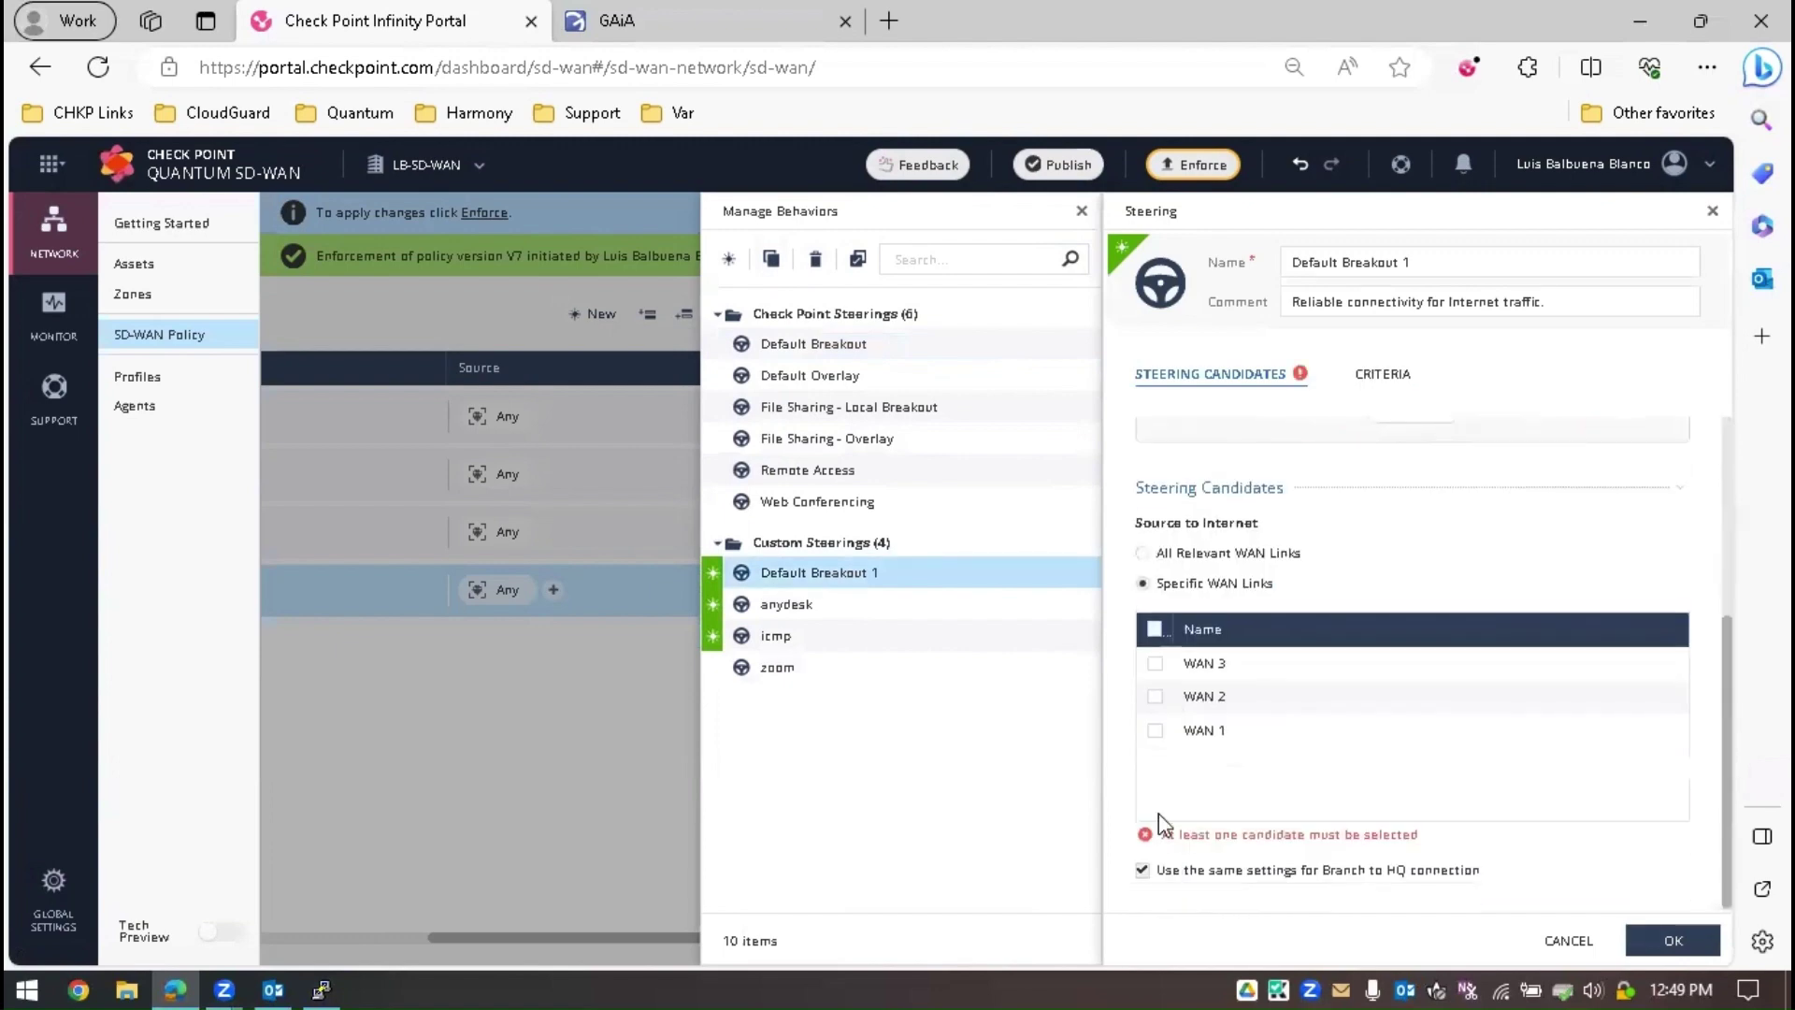
left_click(1156, 630)
scroll(1304, 846, "up", 4)
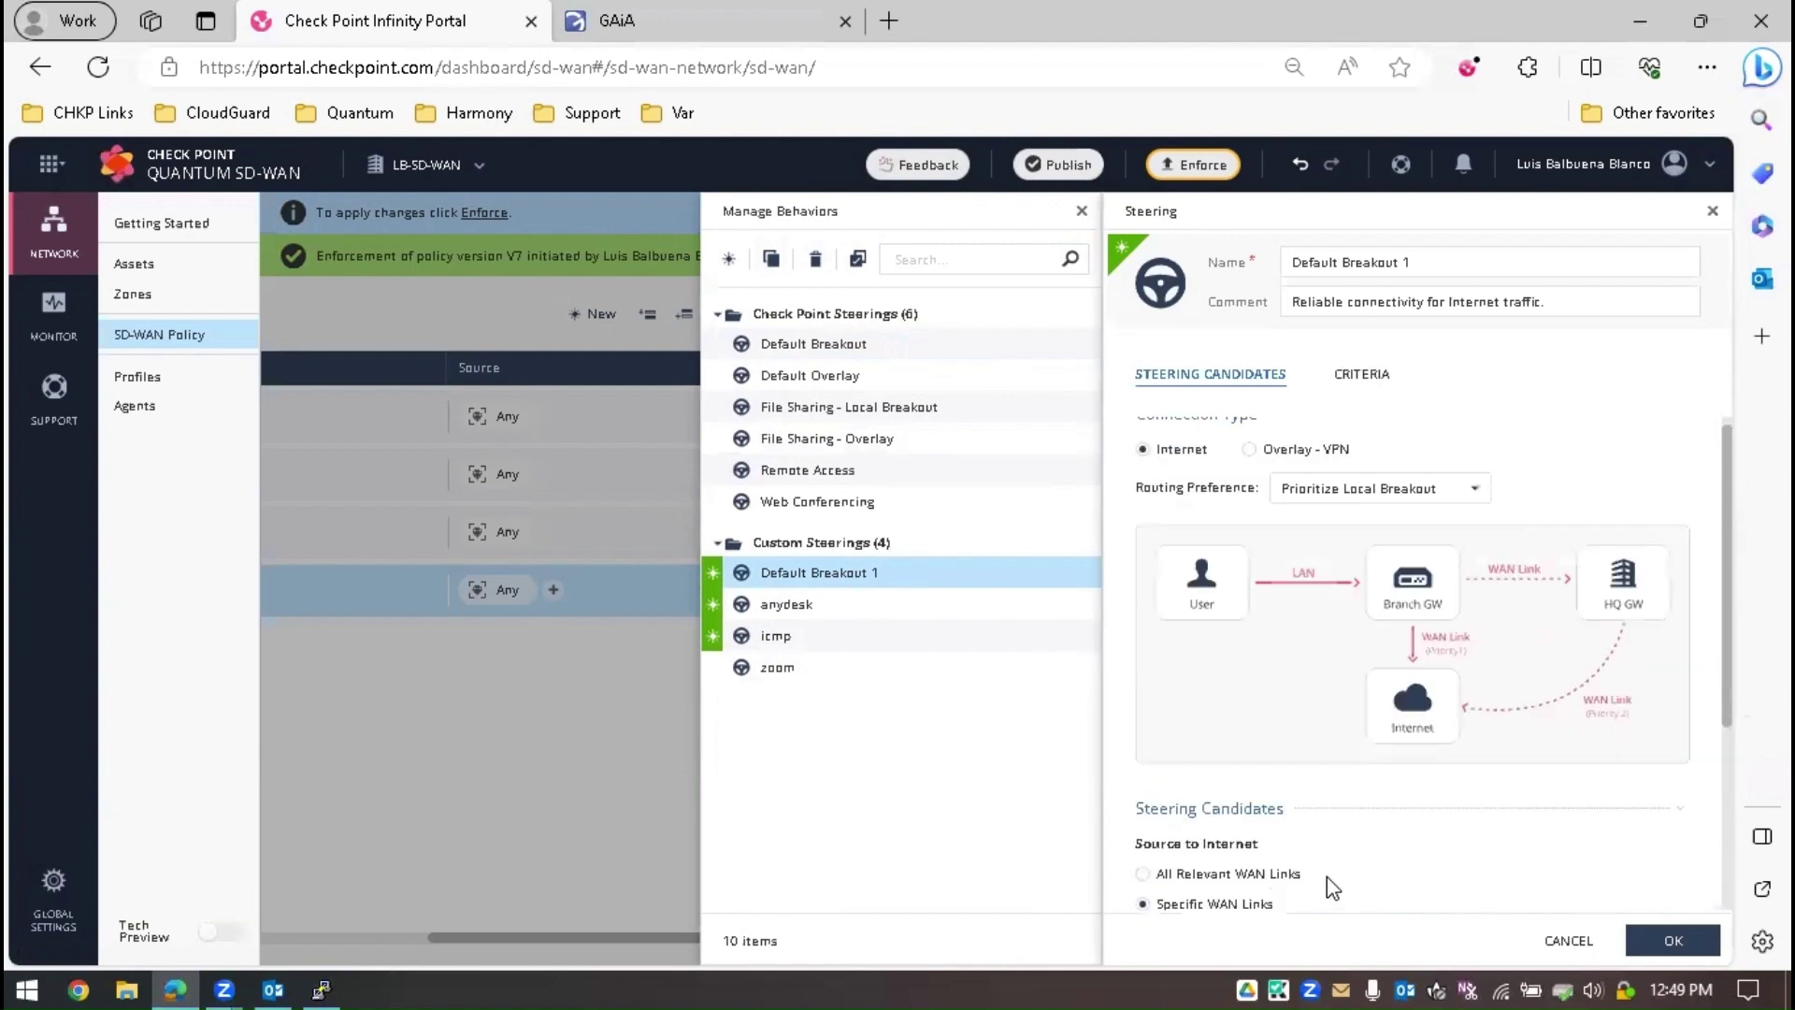
- Set the steering criteria to Link Aggregation, save it as Default Breakout 1, and clear the rule's behavior
left_click(1356, 376)
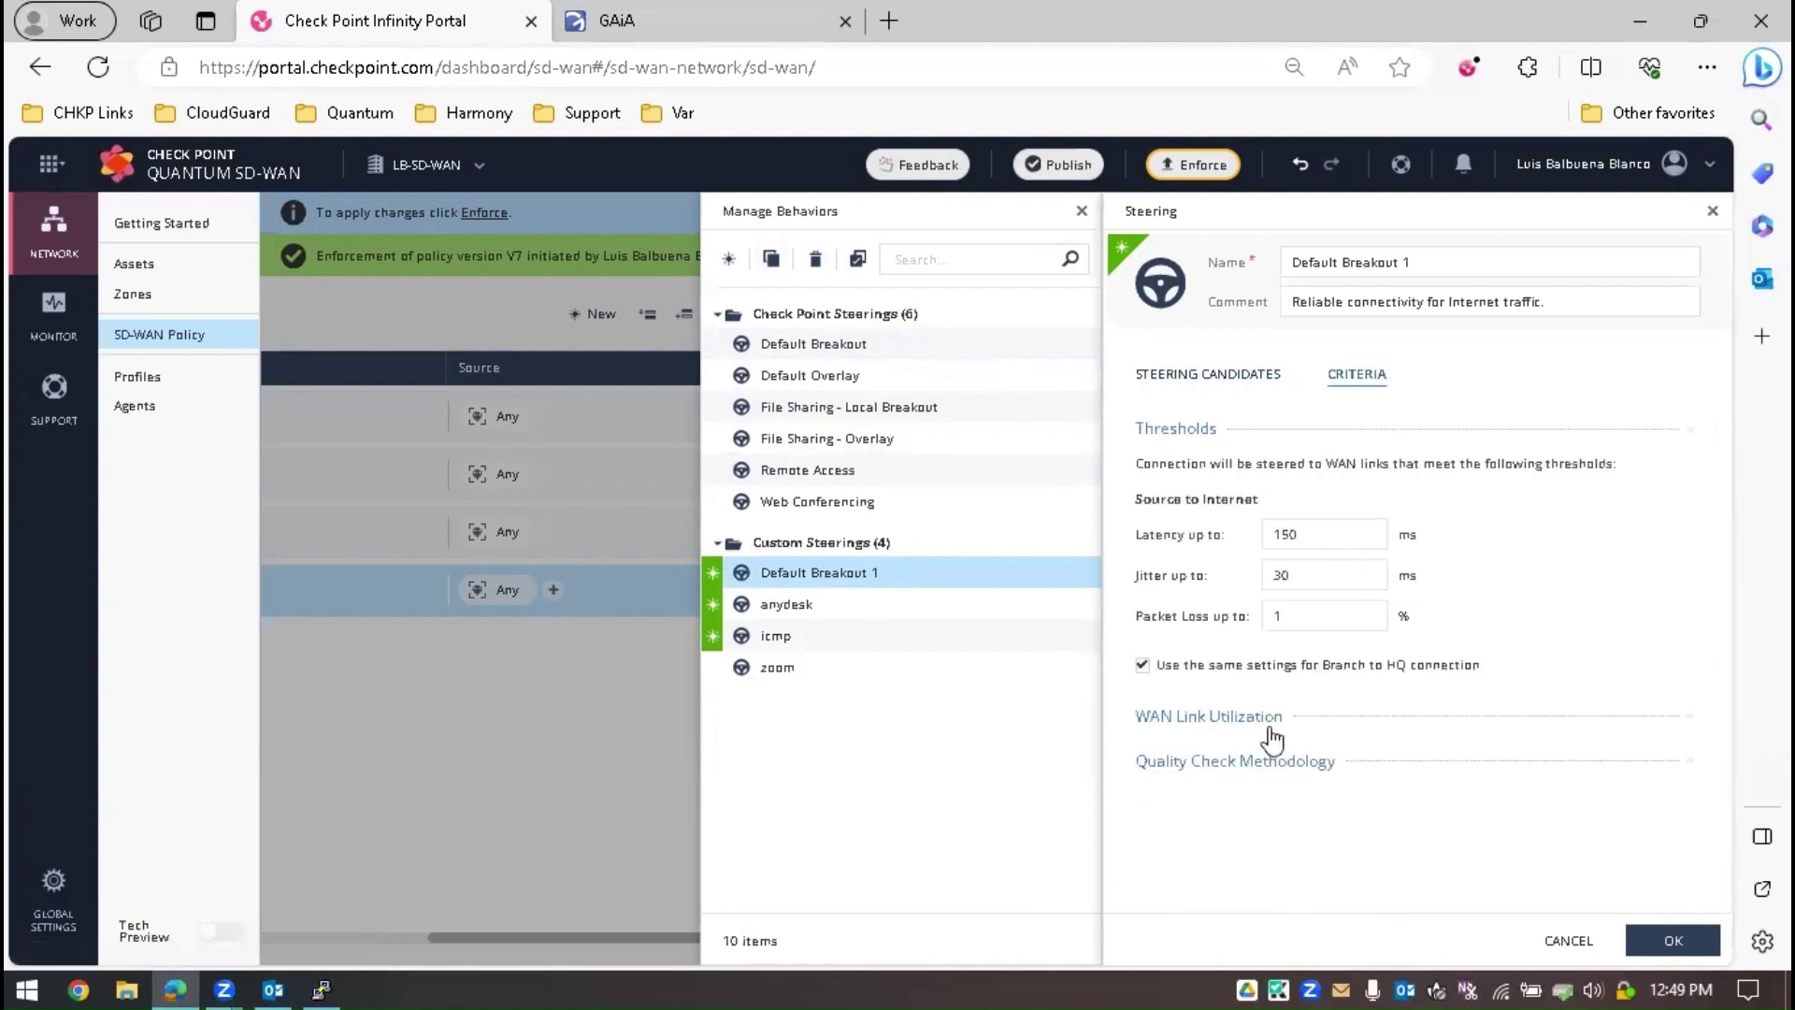
left_click(1204, 733)
left_click(1244, 787)
scroll(1459, 823, "down", 2)
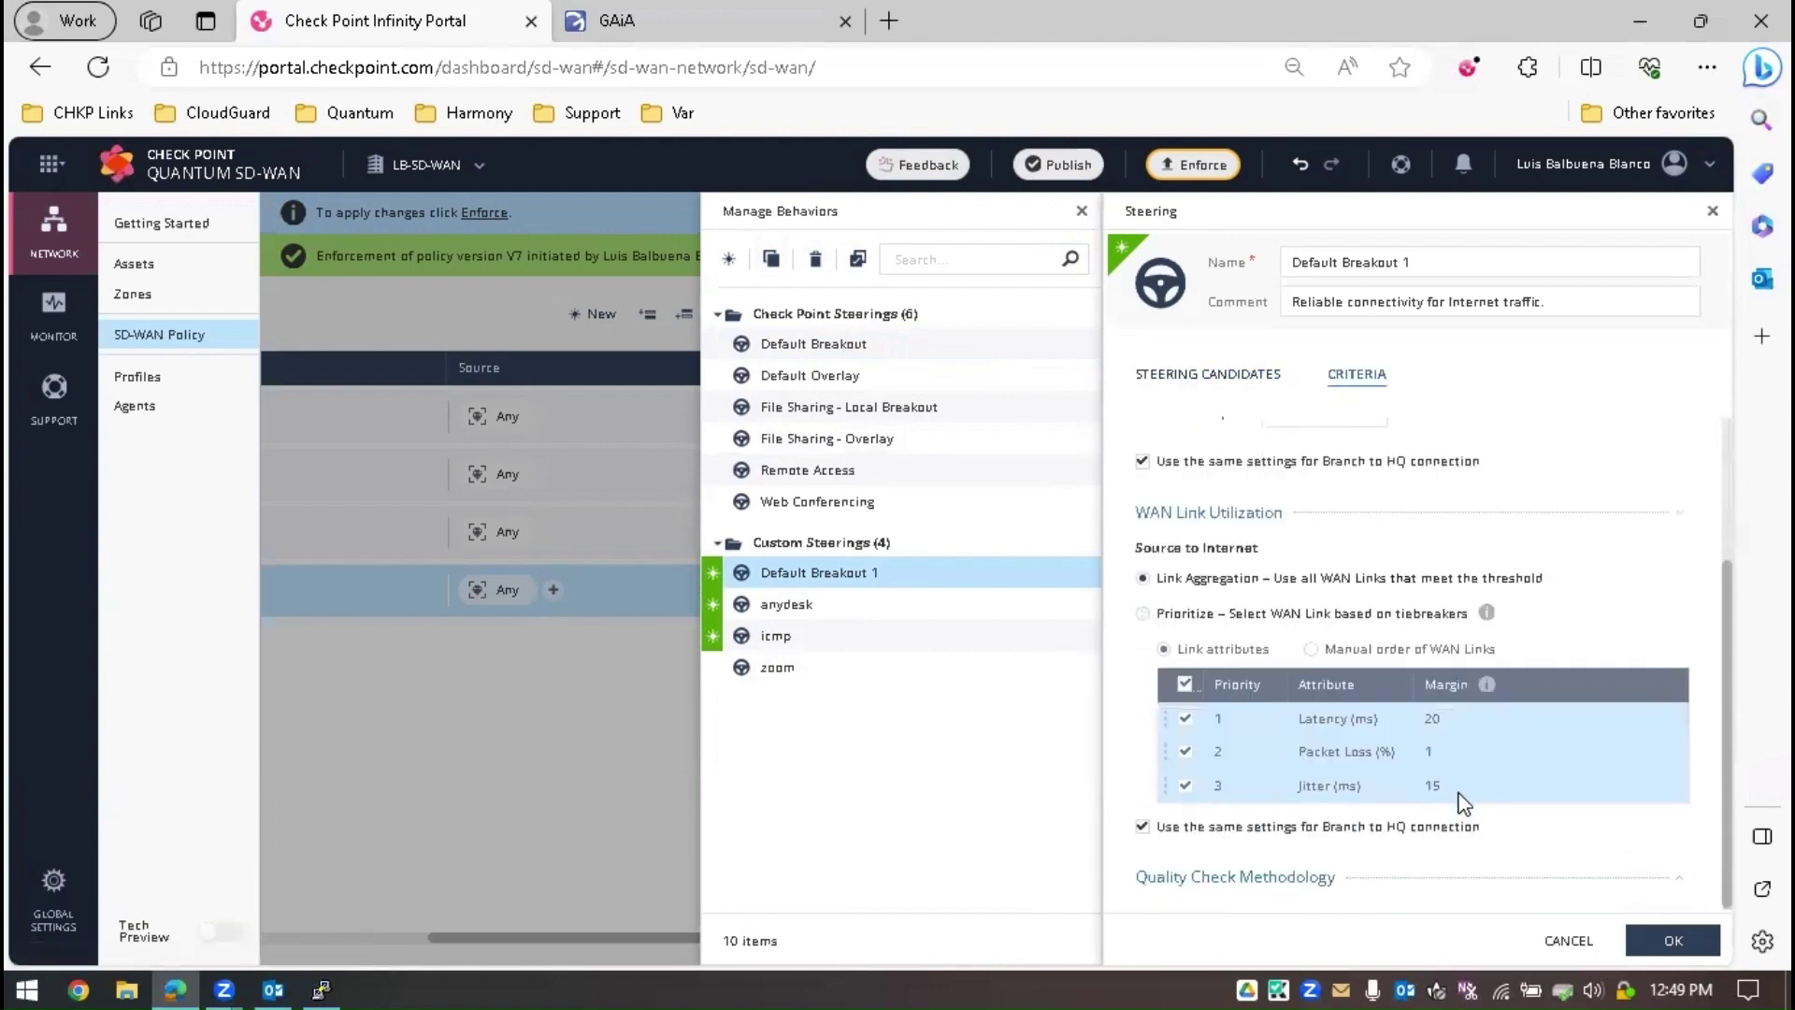
scroll(1435, 837, "up", 2)
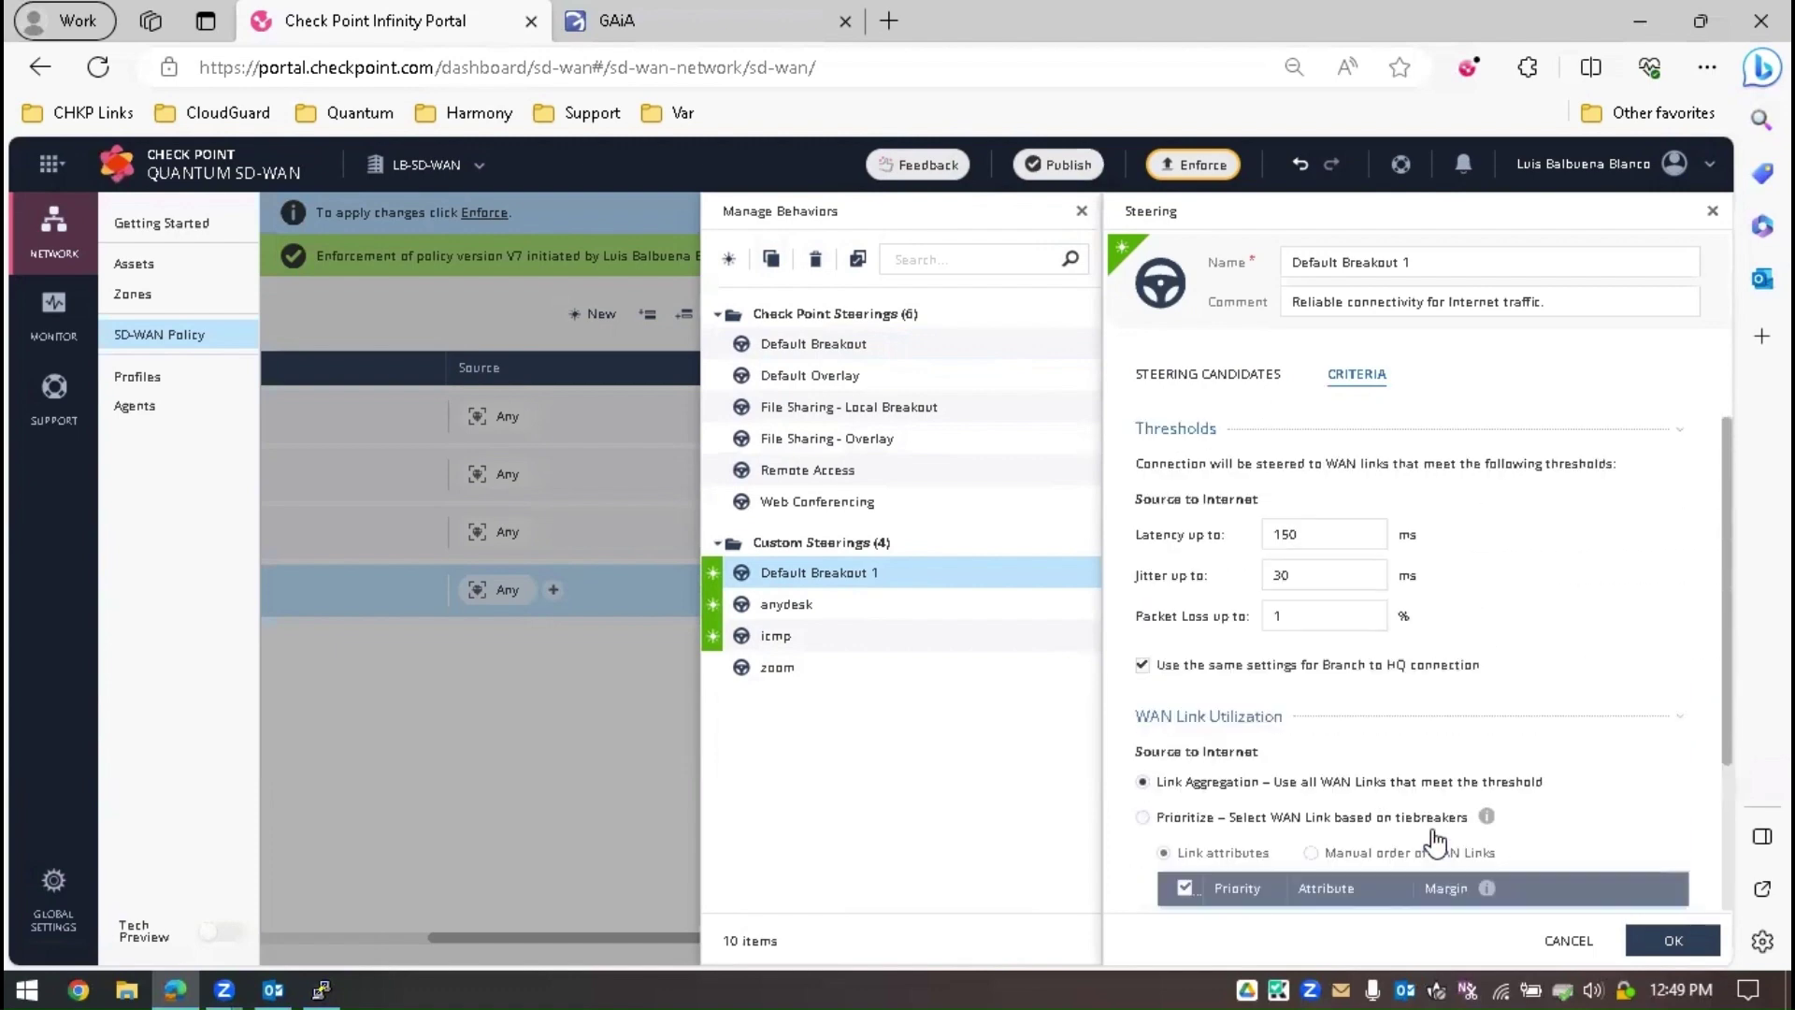
left_click(1441, 266)
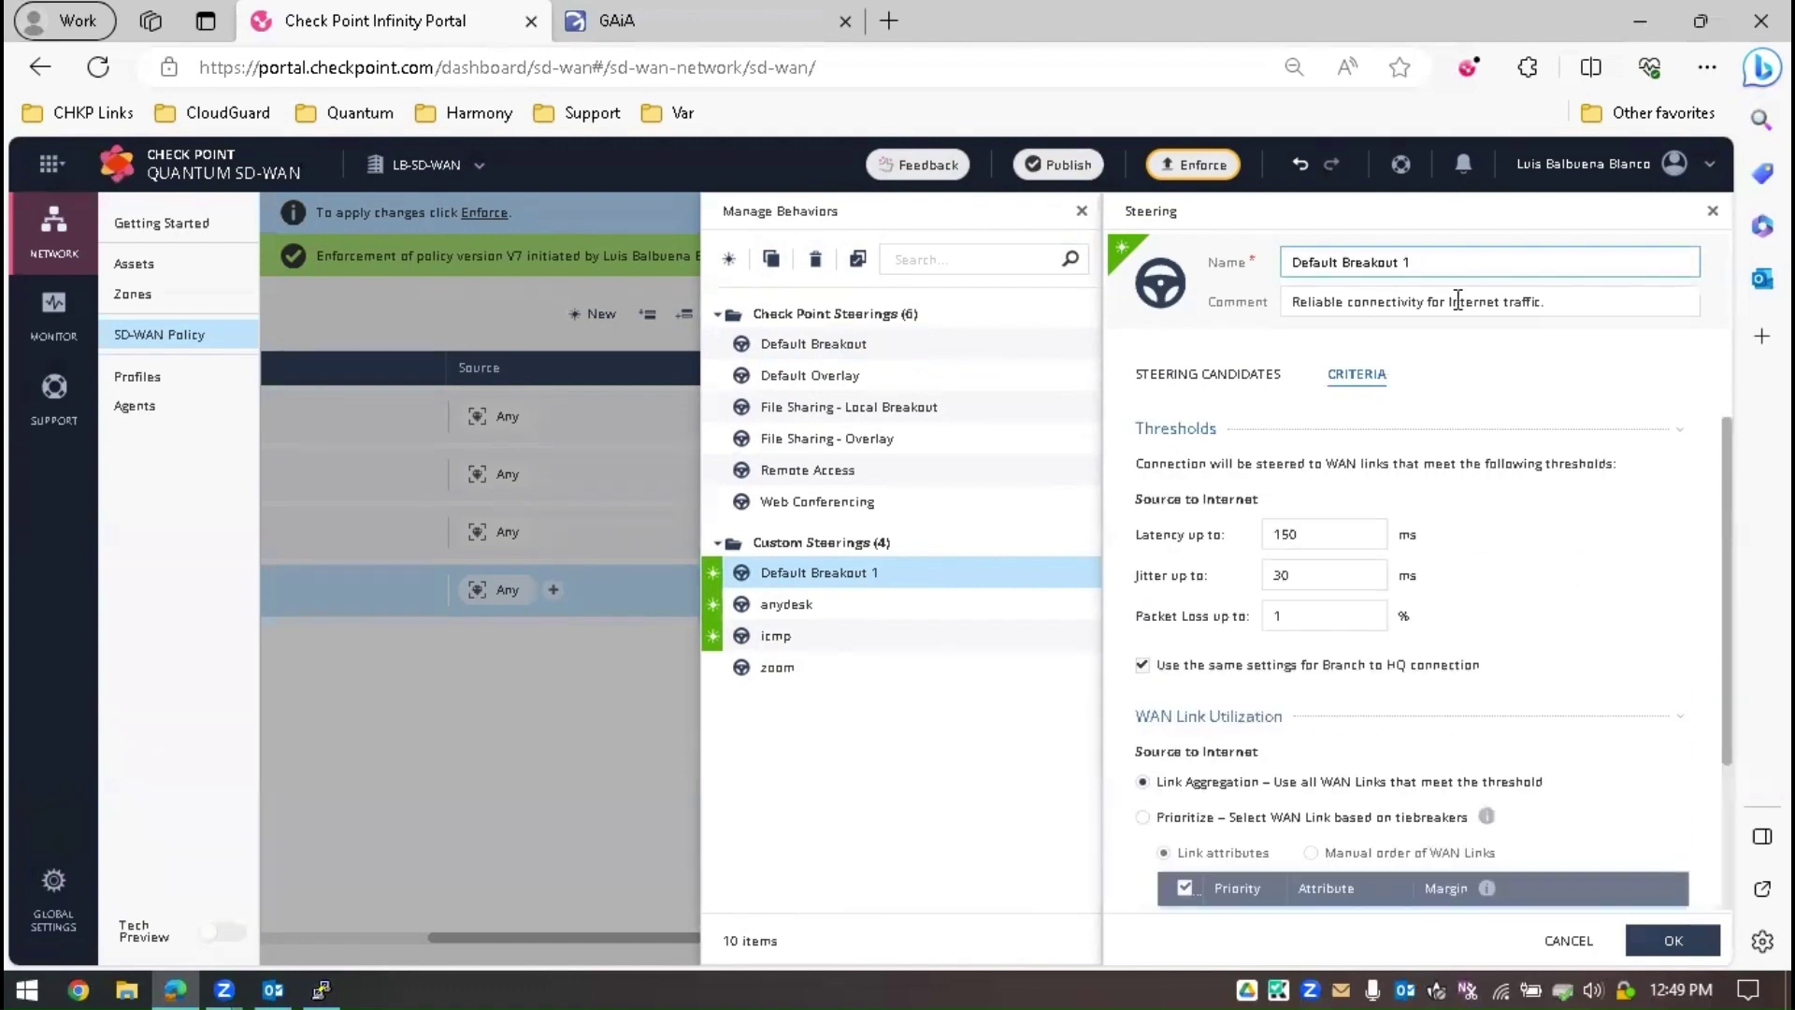
left_click(1678, 946)
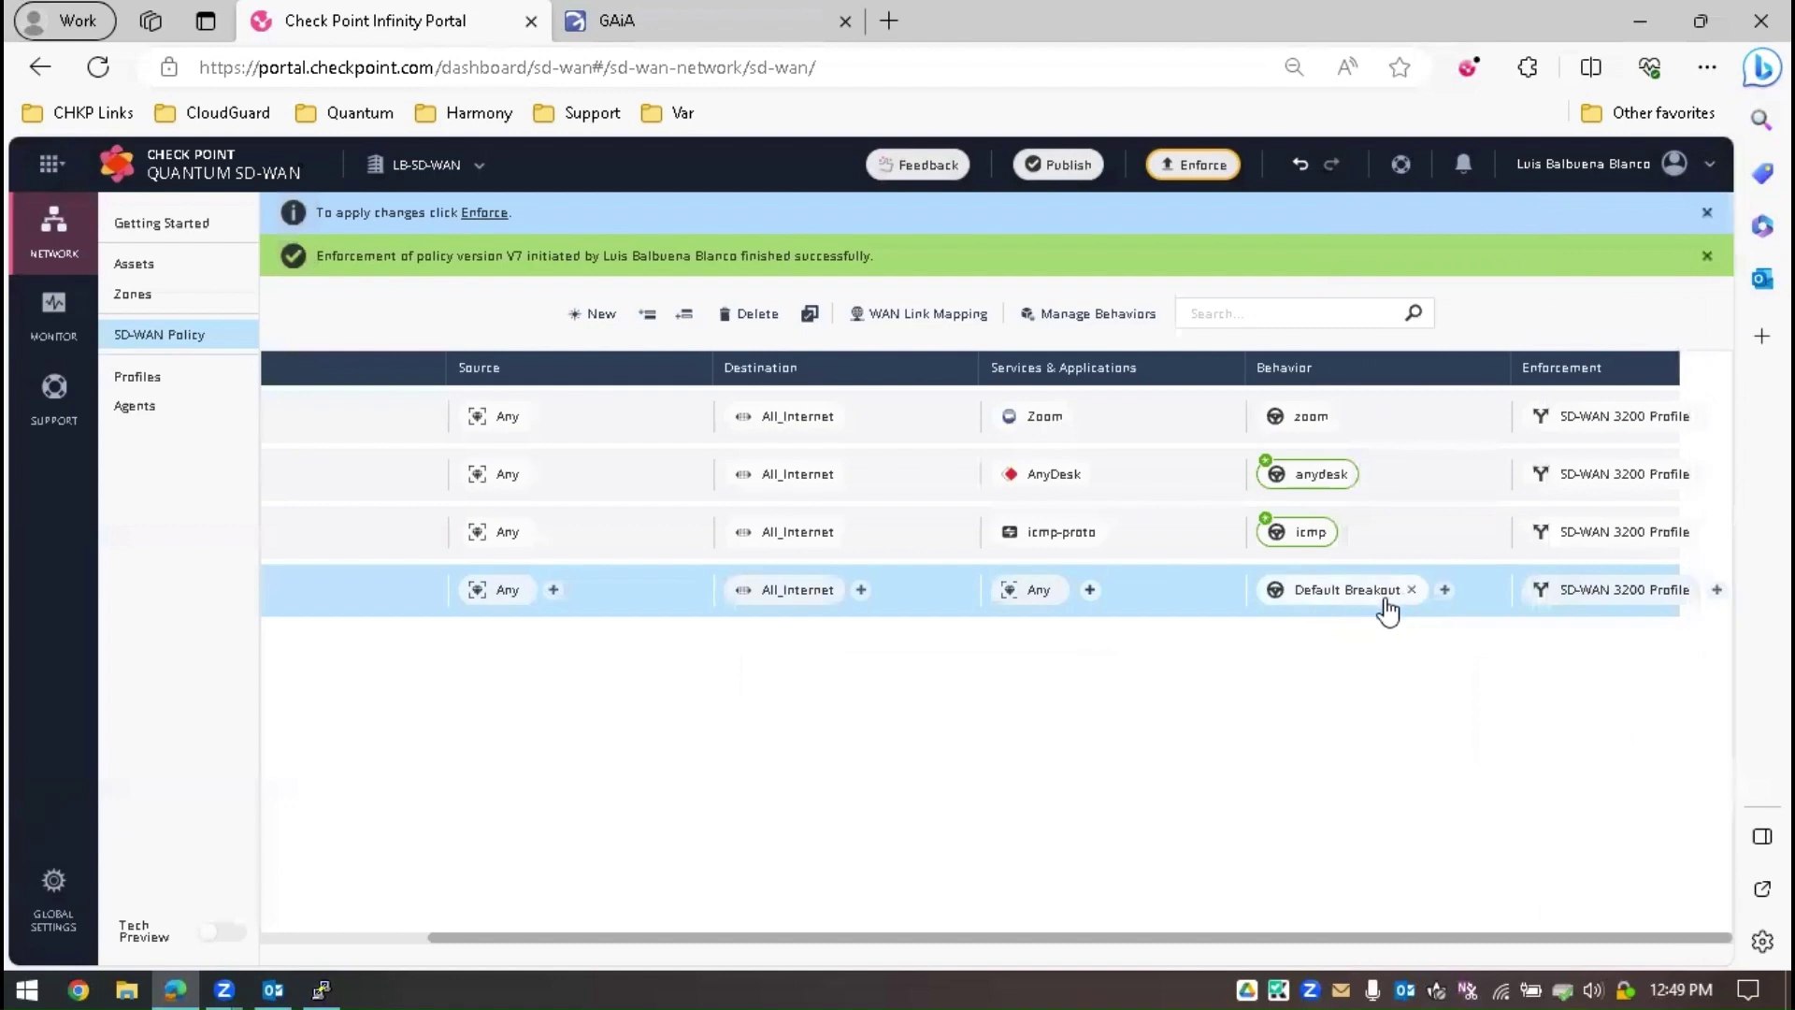
left_click(1413, 591)
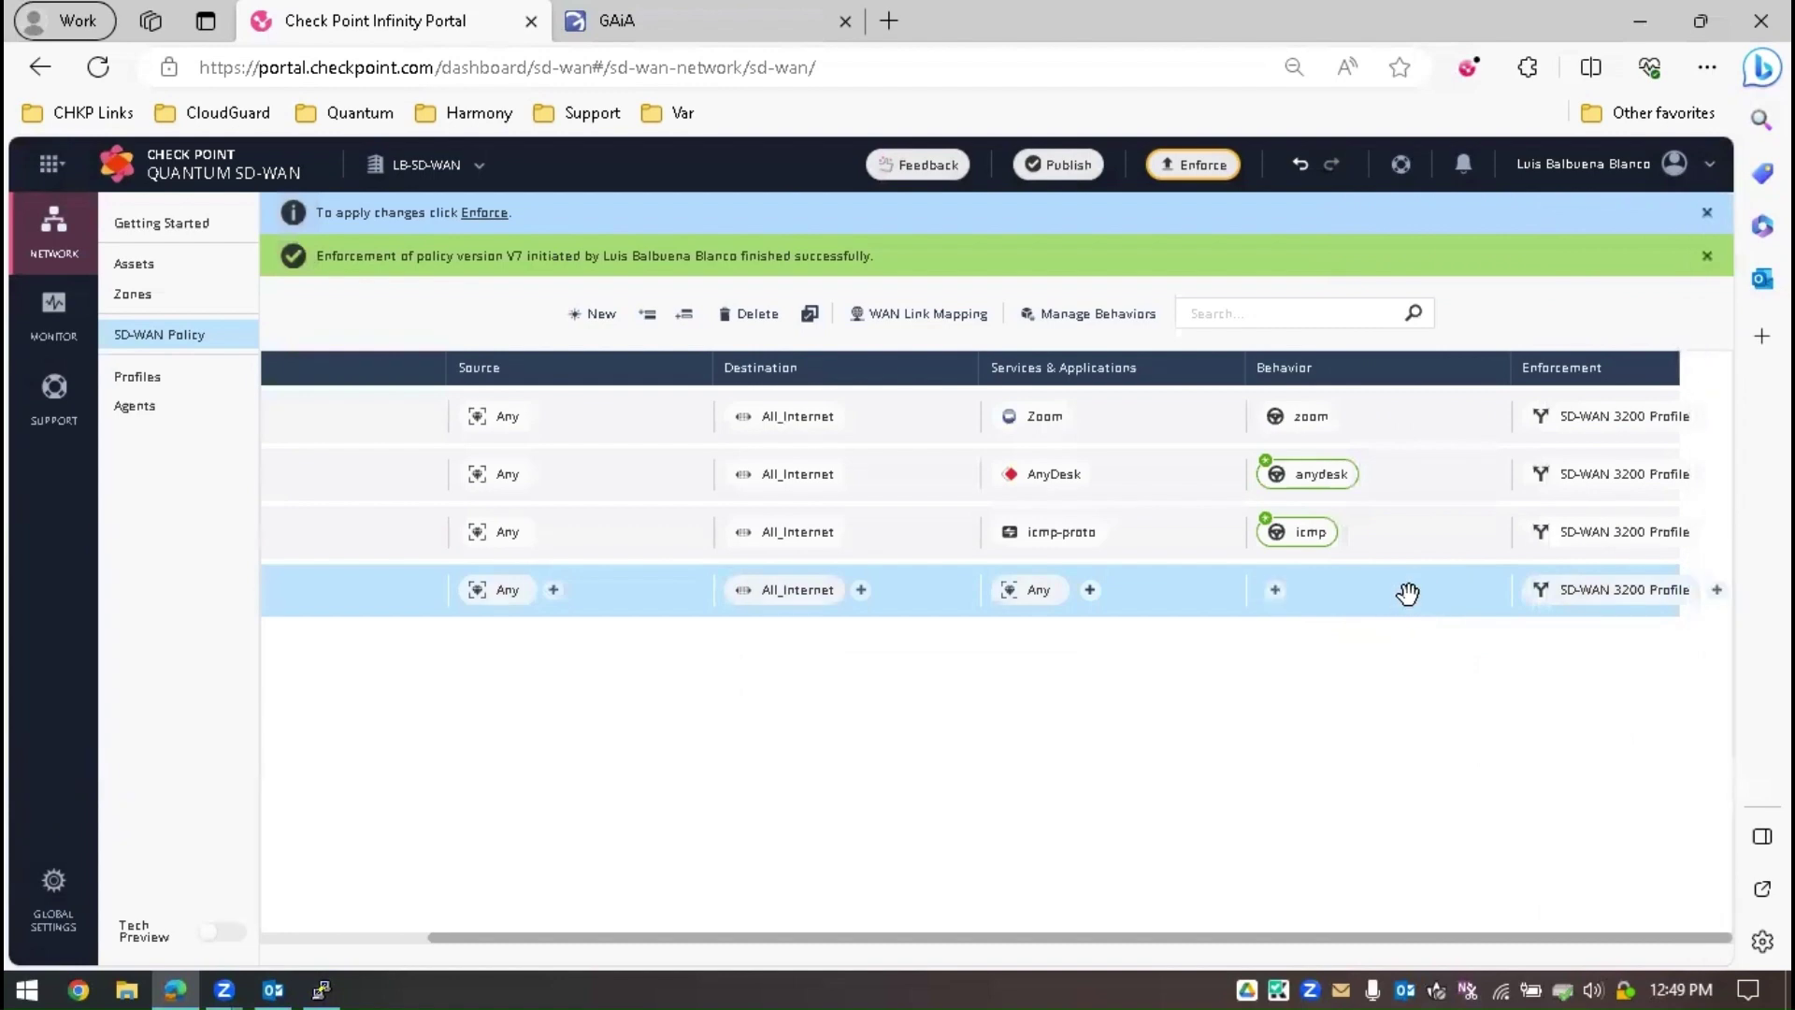
- Assign Default Breakout 1 to the fourth rule, then publish and enforce the 30 policy changes
left_click(1275, 593)
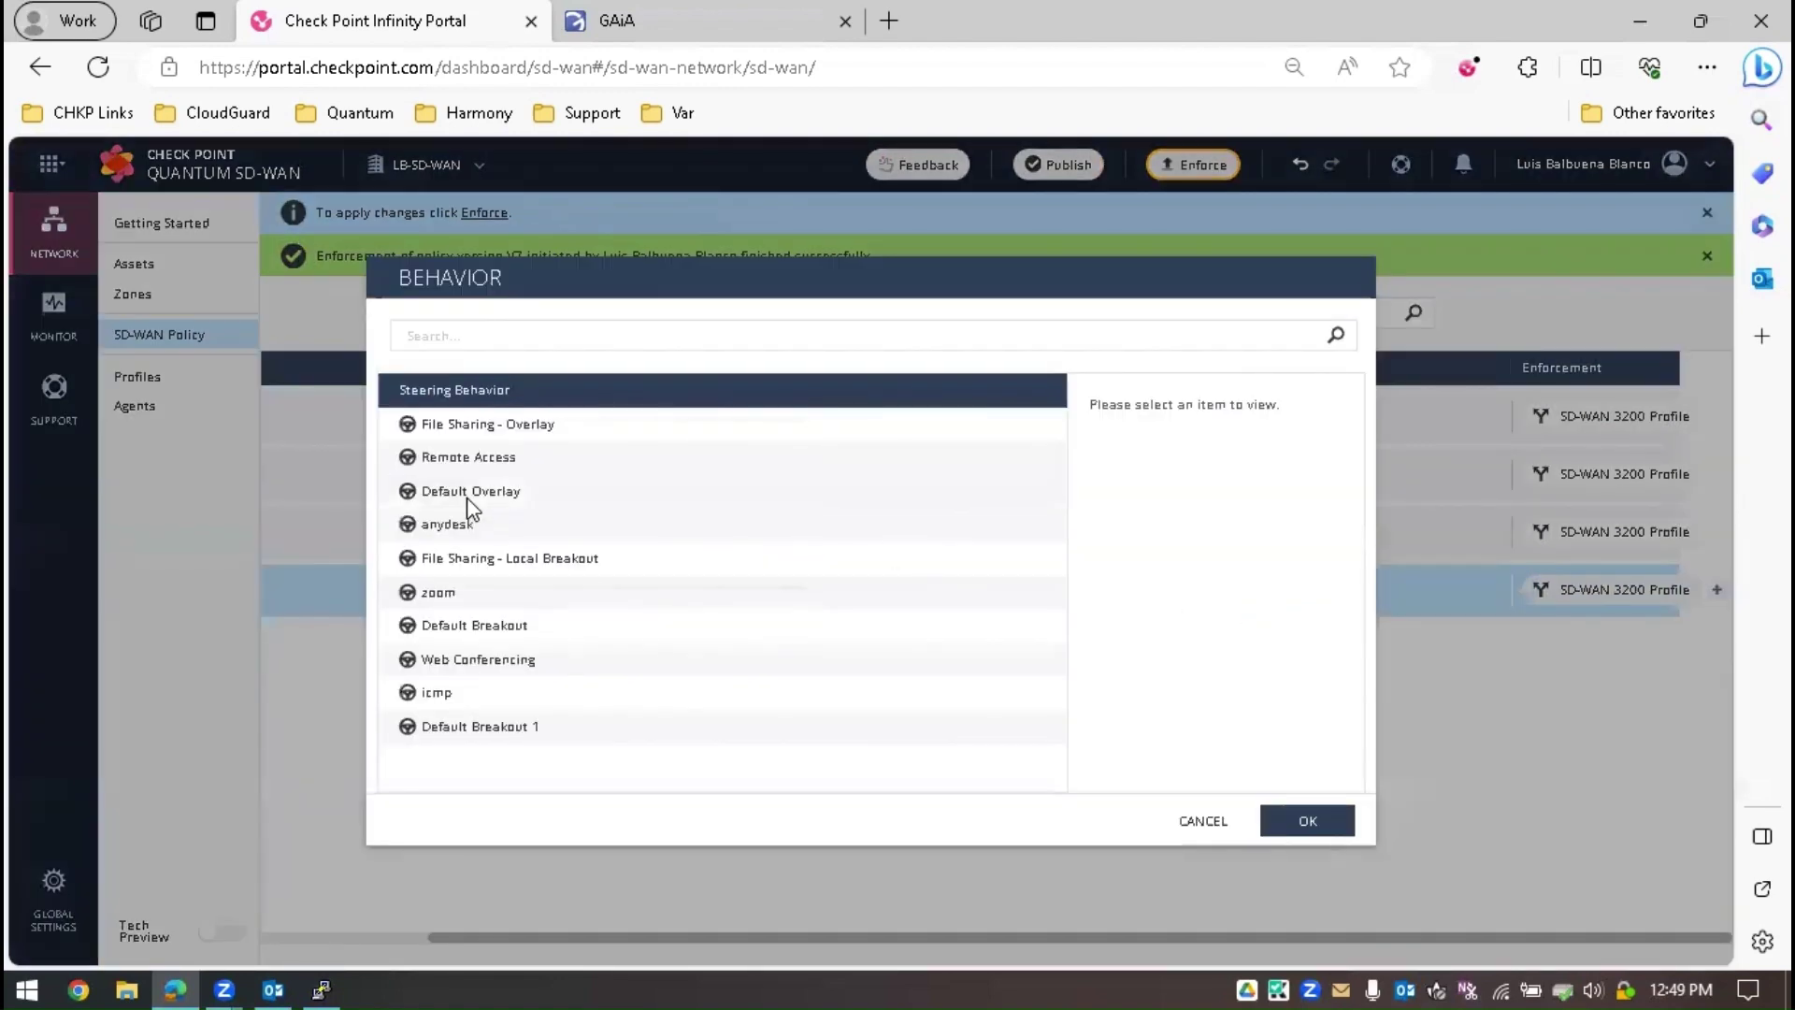
left_click(465, 730)
left_click(1347, 819)
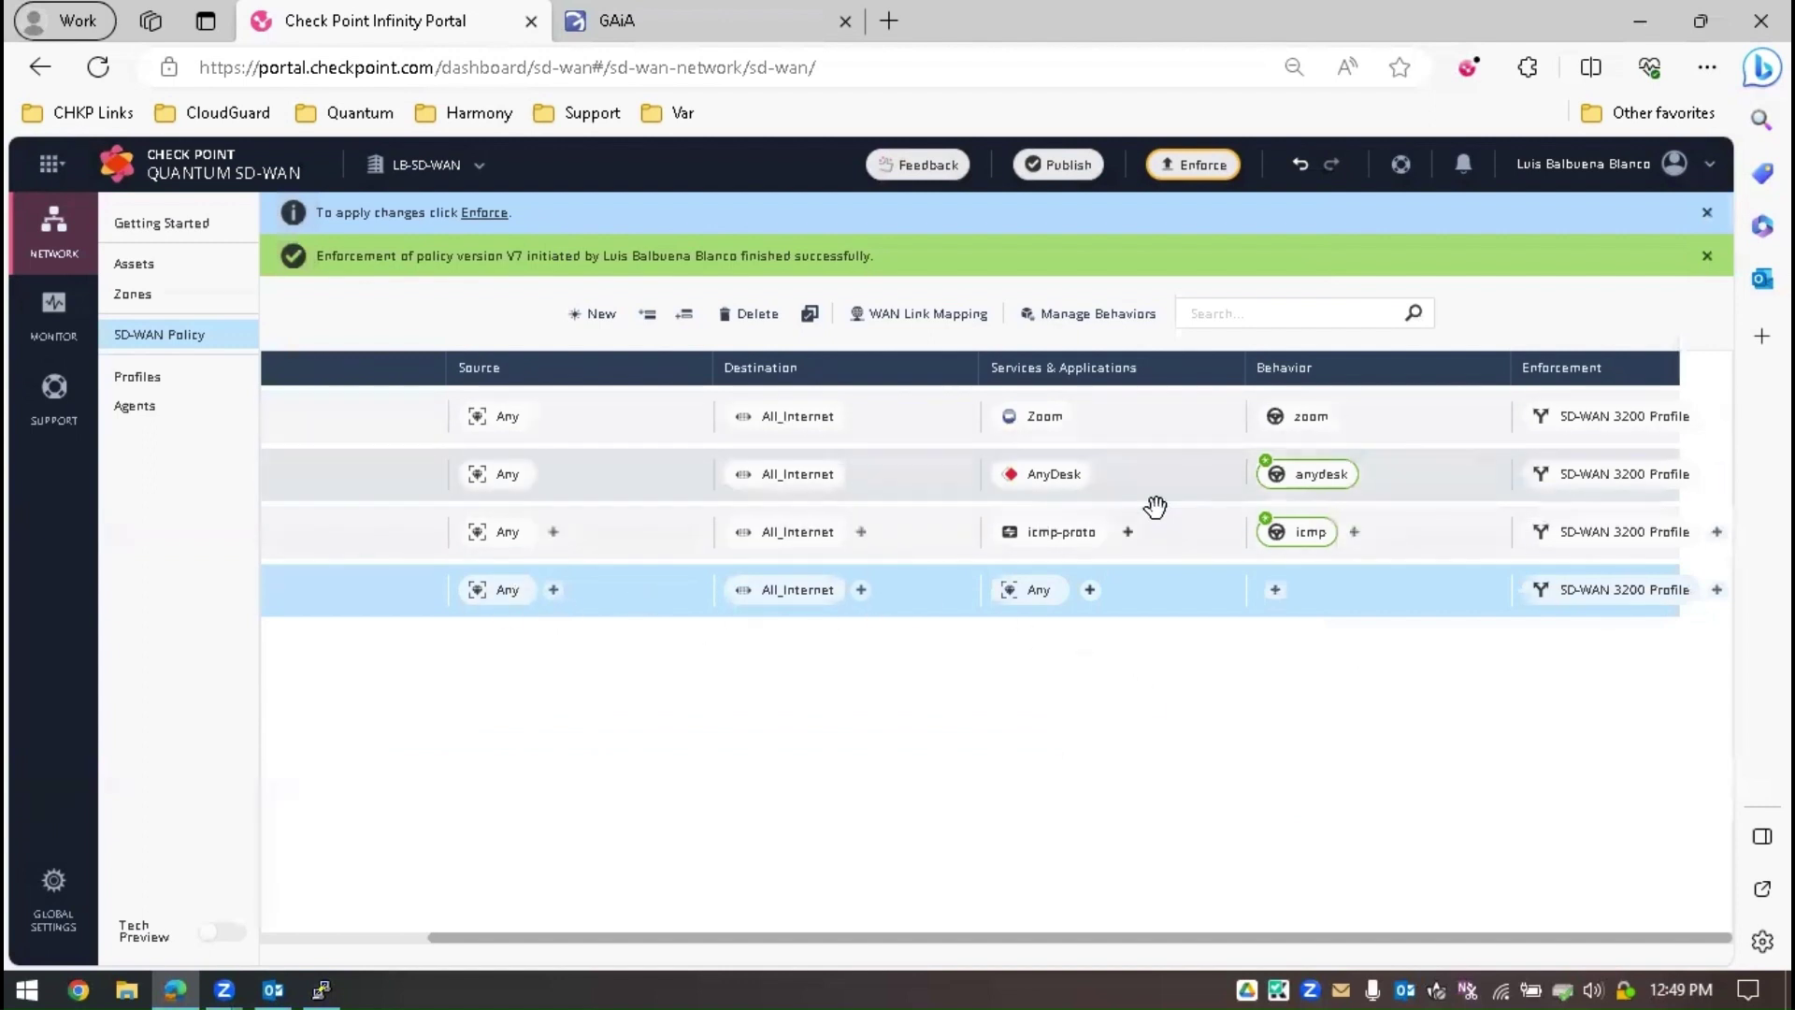
left_click(1197, 164)
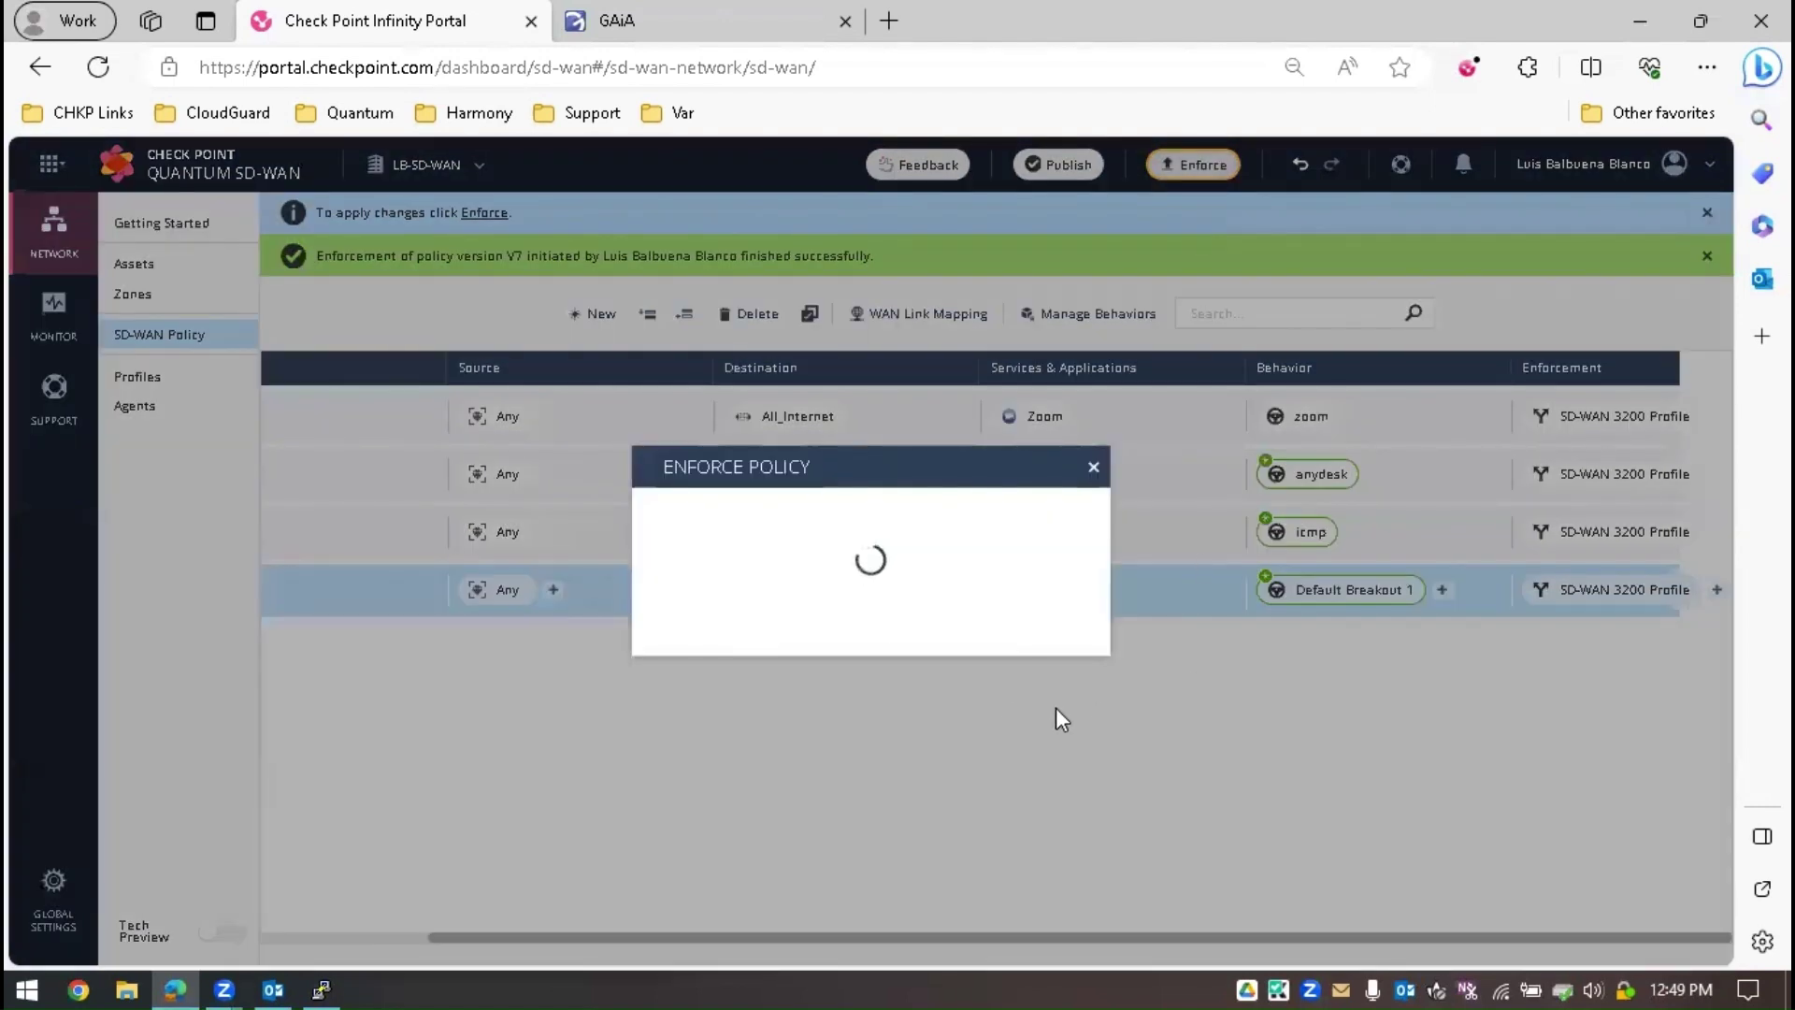
left_click(1000, 636)
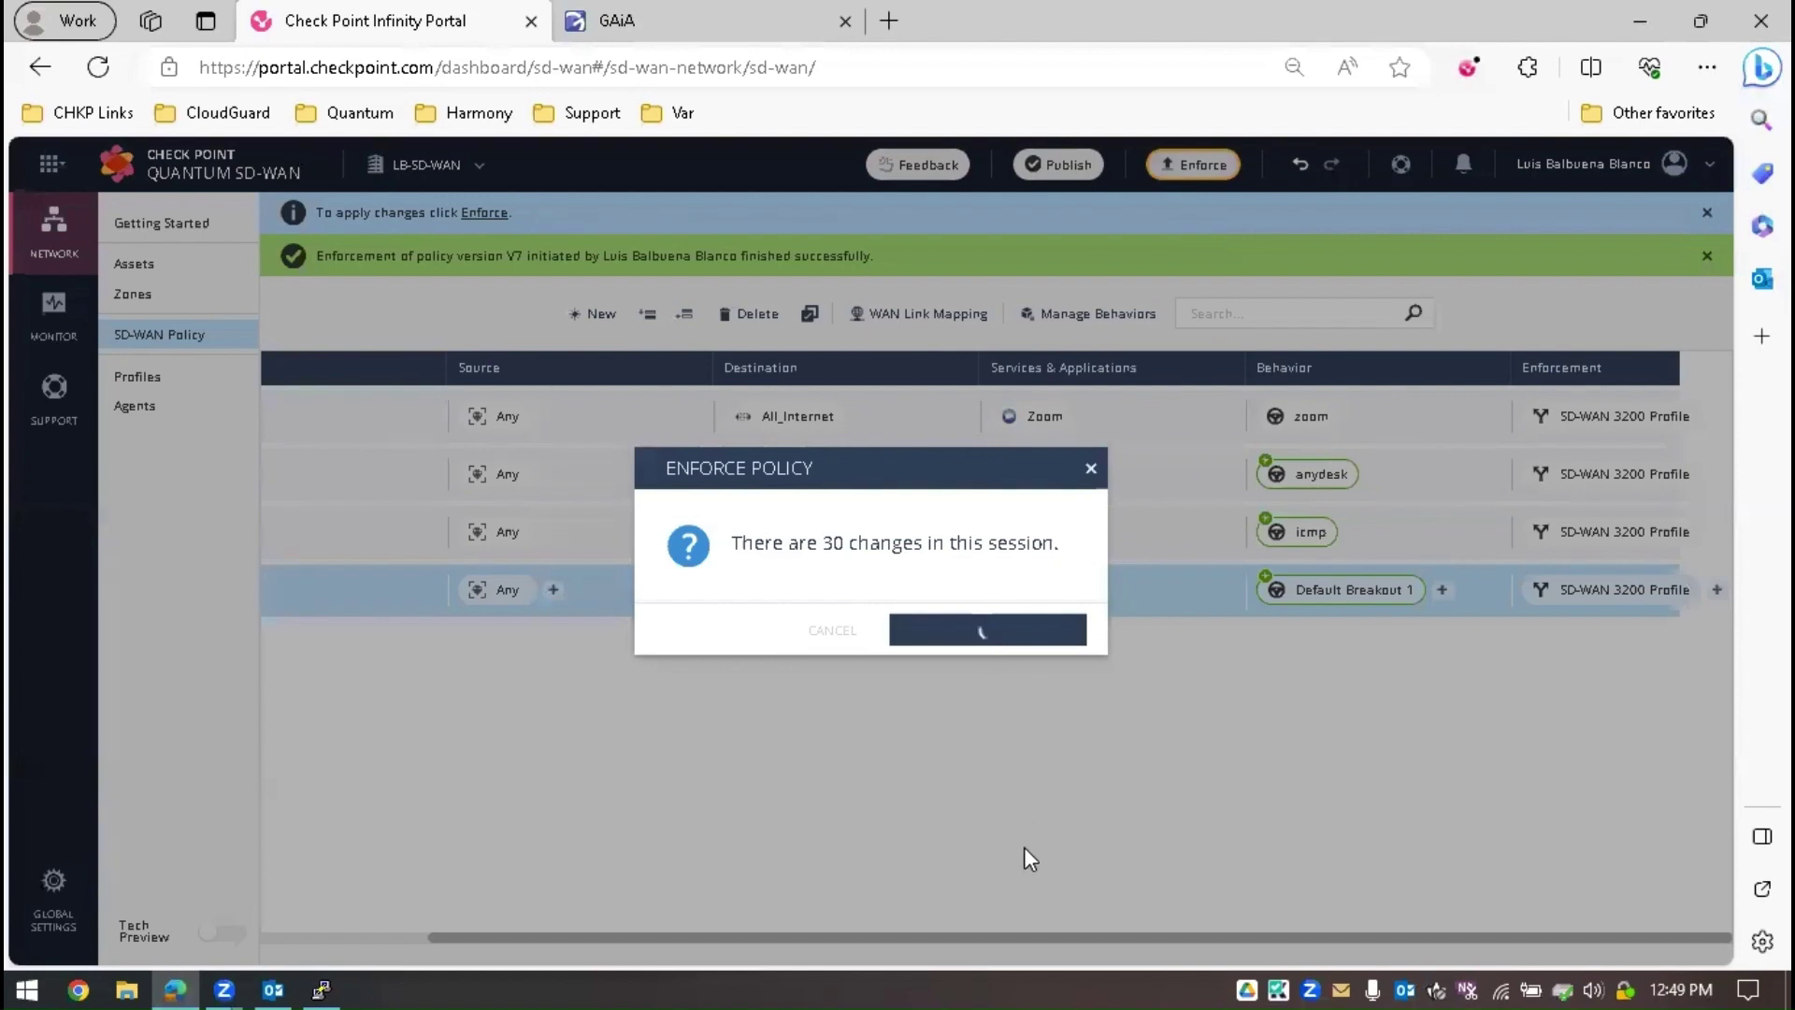
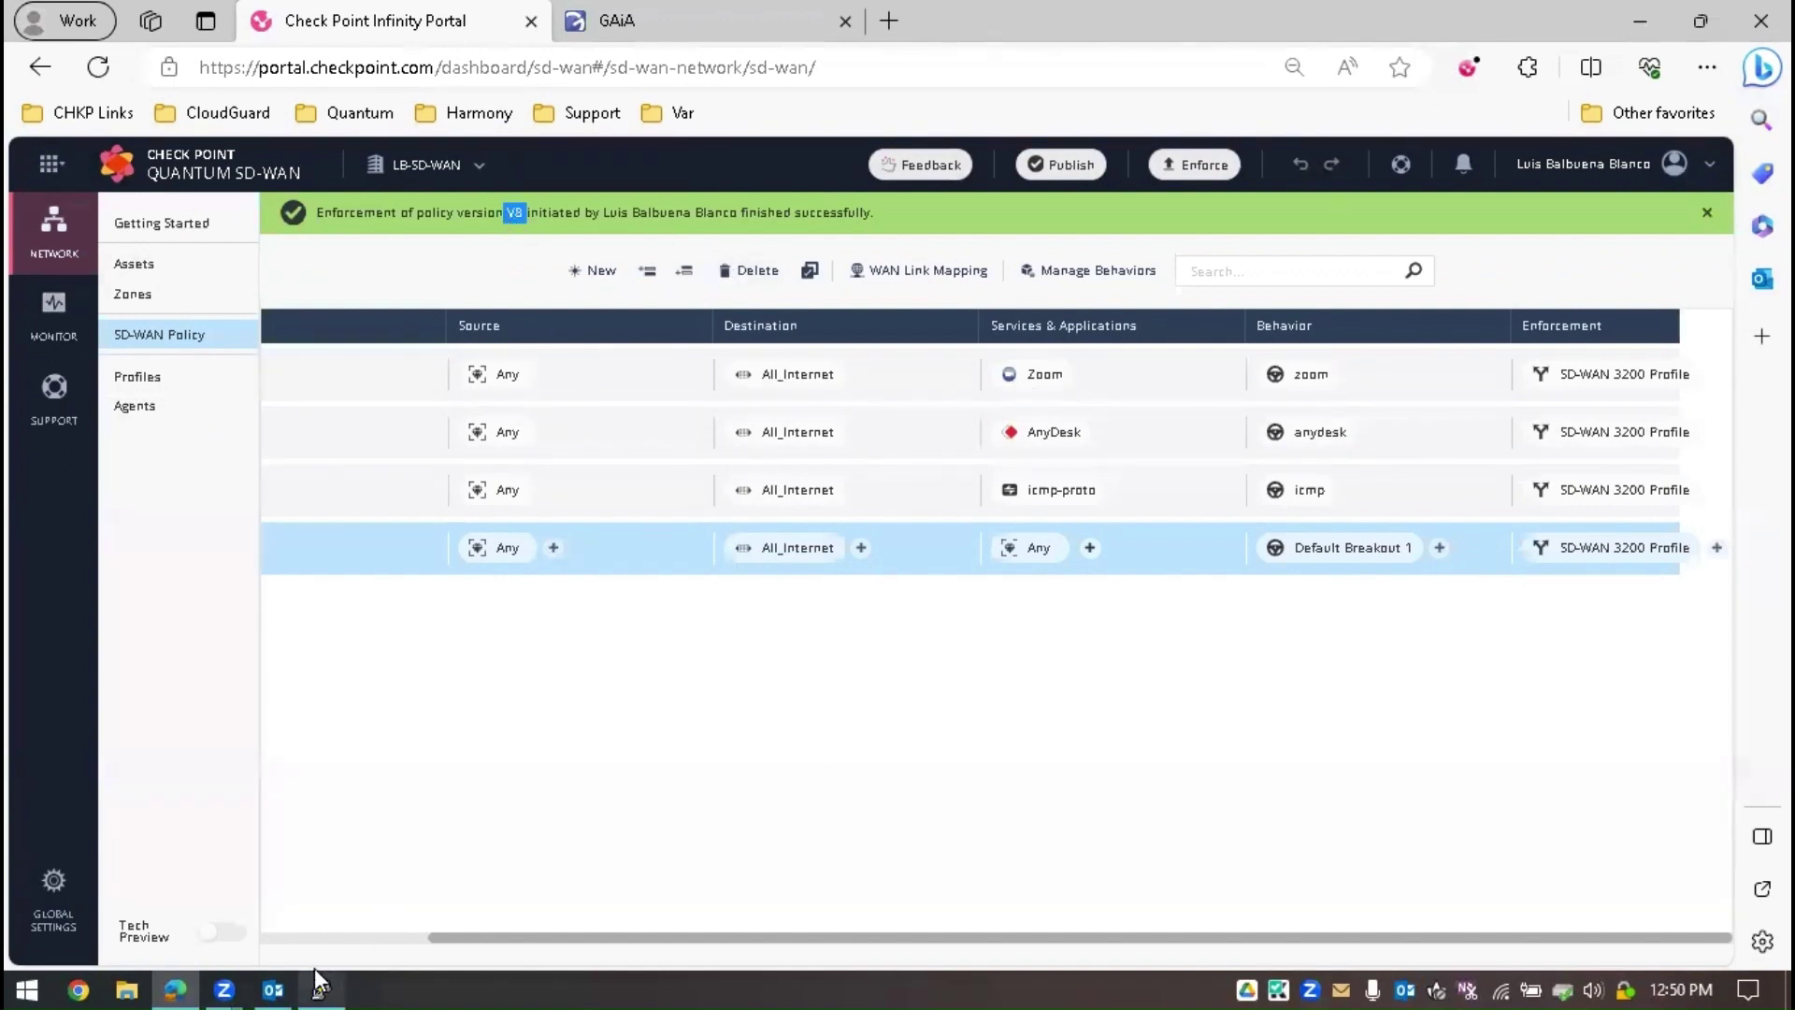
- Rerun cpnano -s in PuTTY to confirm the nano agent and SD-WAN 3200 Profile version 7
mouse_move(319, 983)
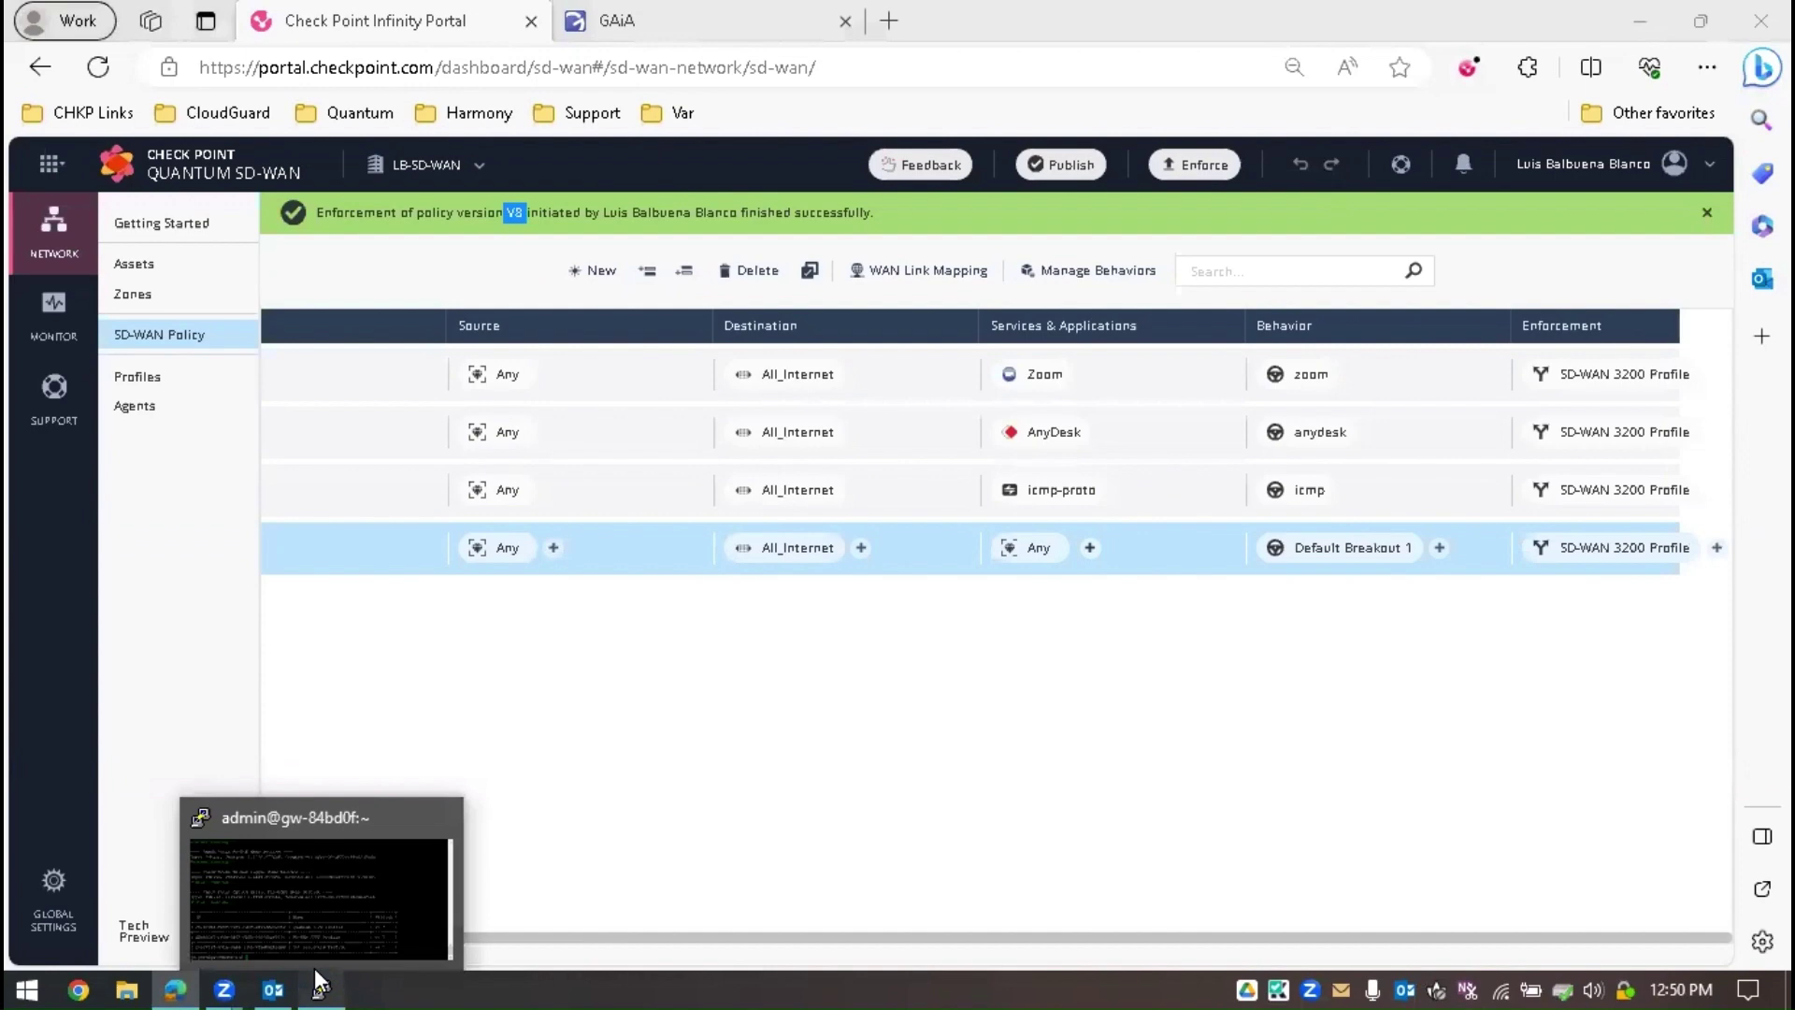
left_click(315, 973)
key("Up")
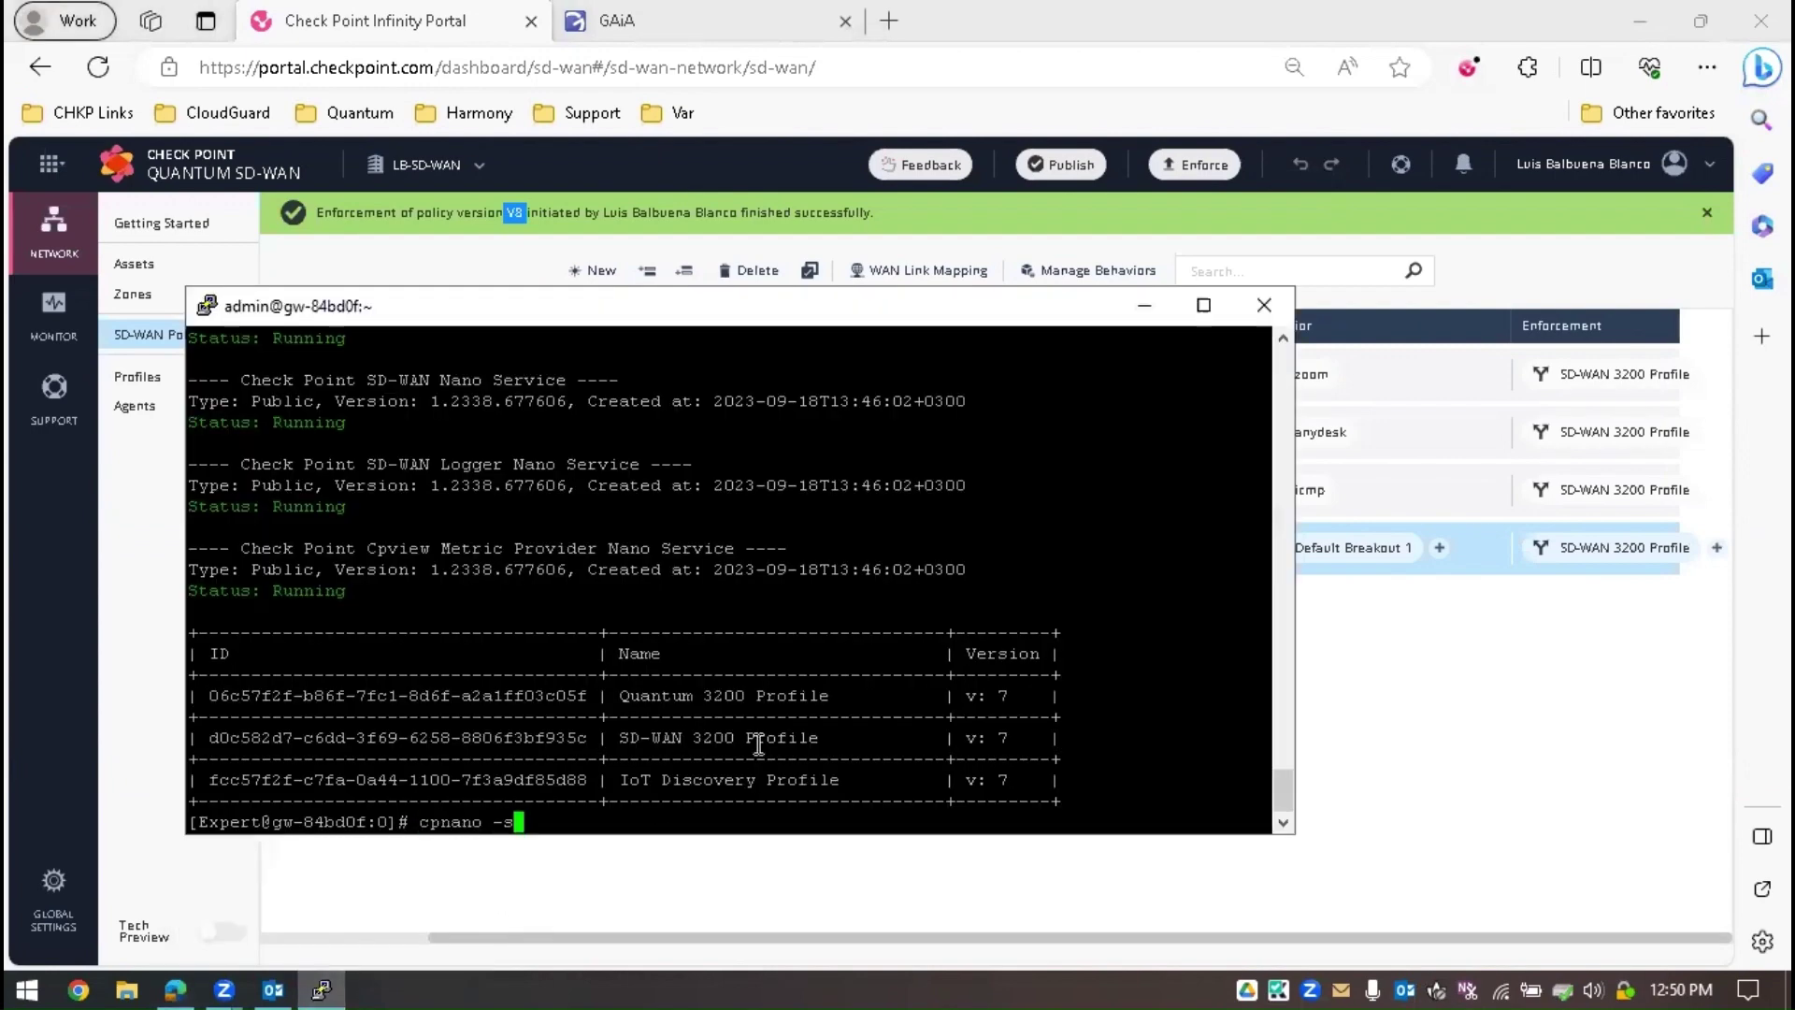
key("Return")
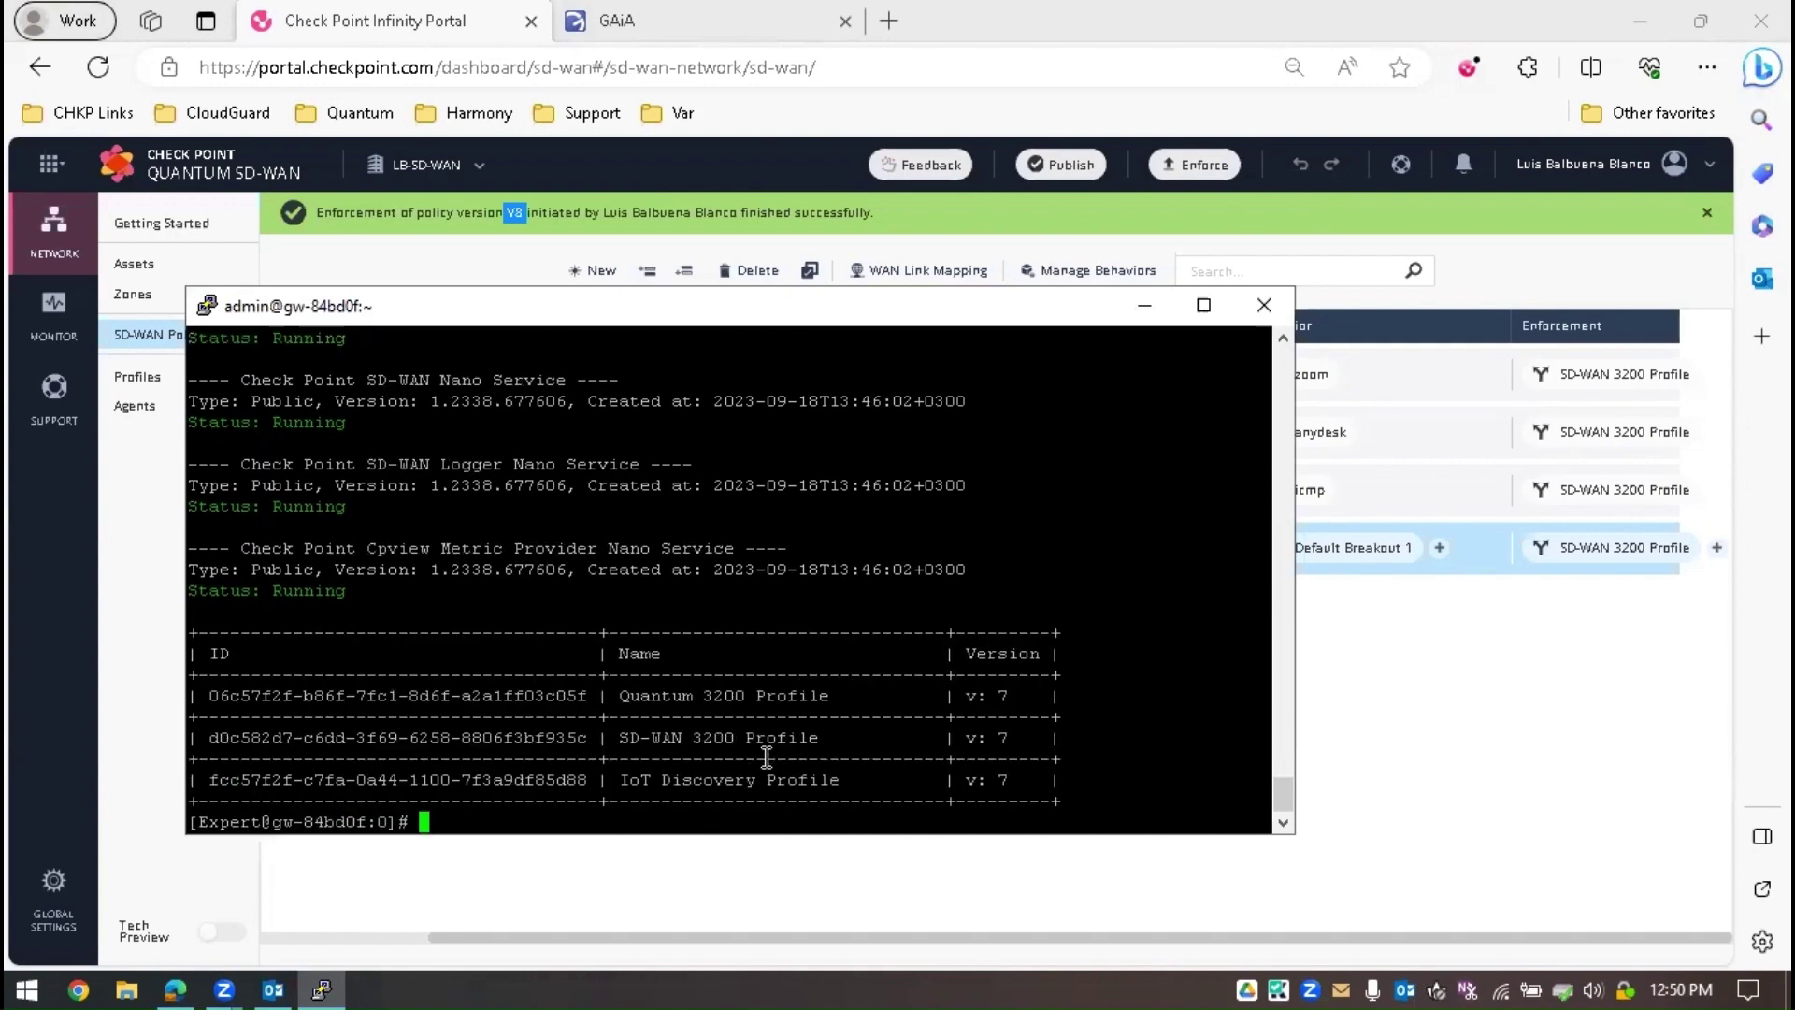
left_click(1403, 729)
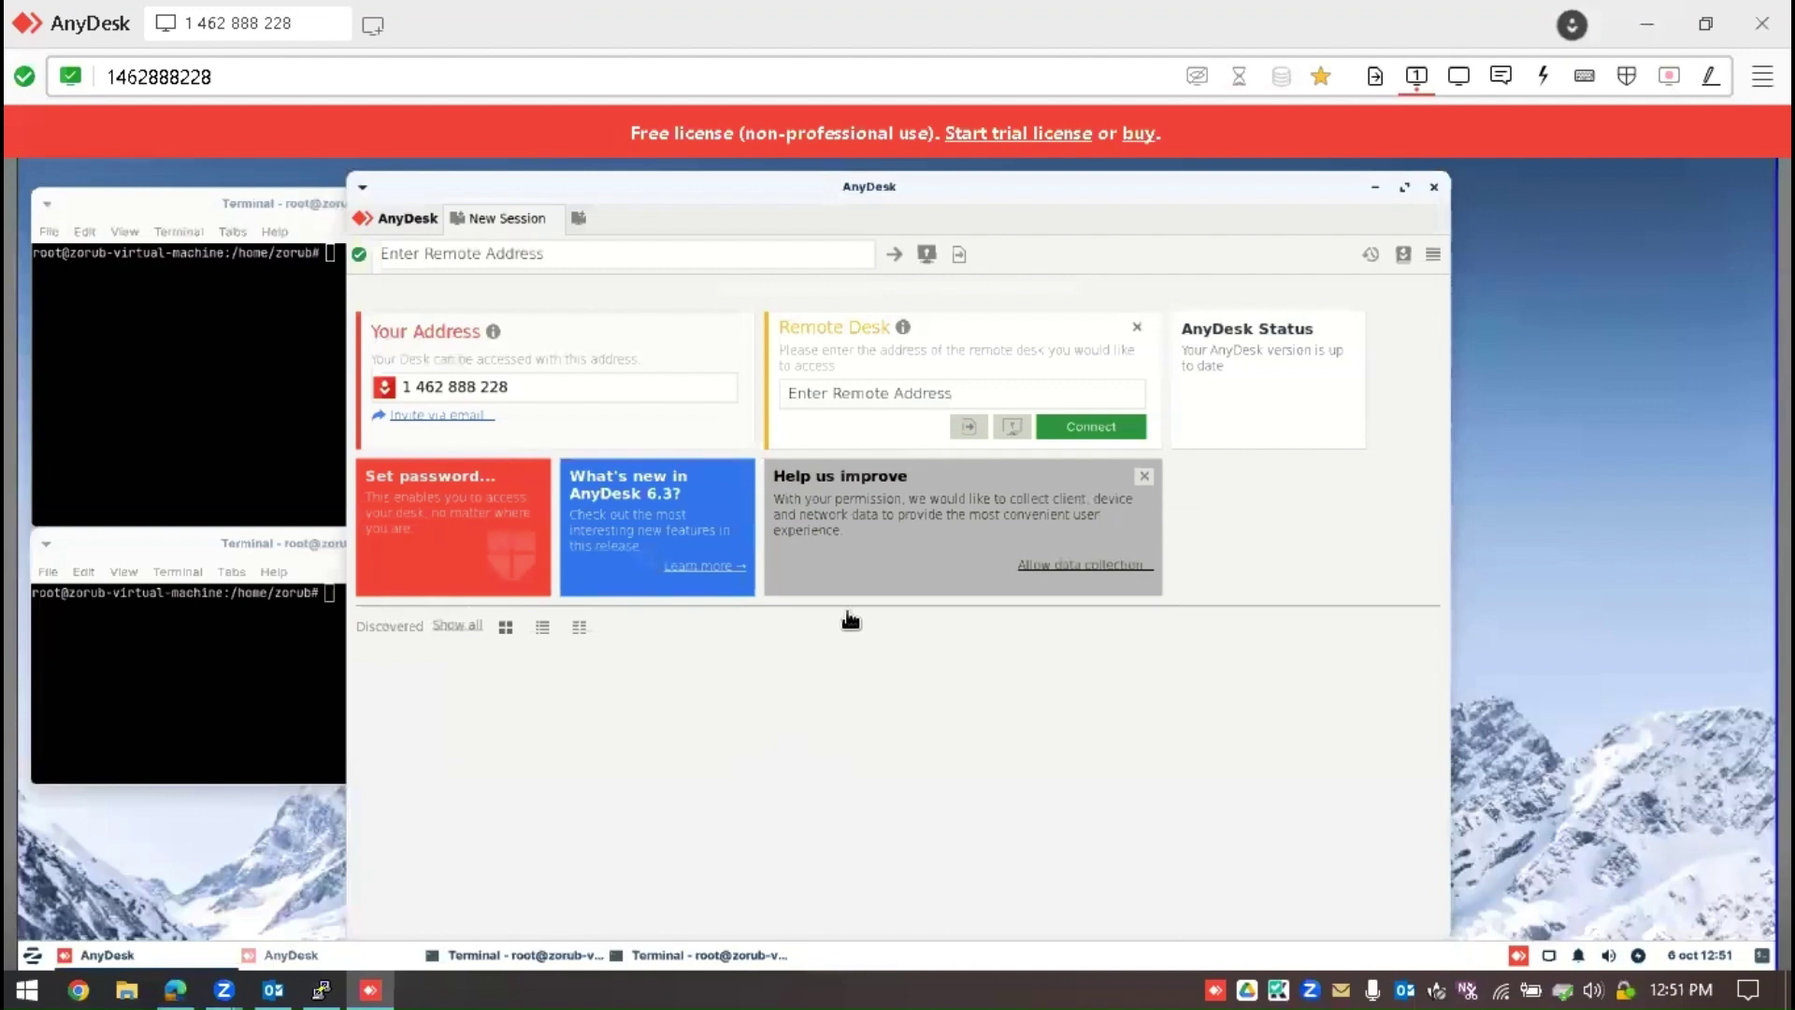
- Arrange the AnyDesk windows and start pinging google.com in the top remote terminal
left_click(1374, 187)
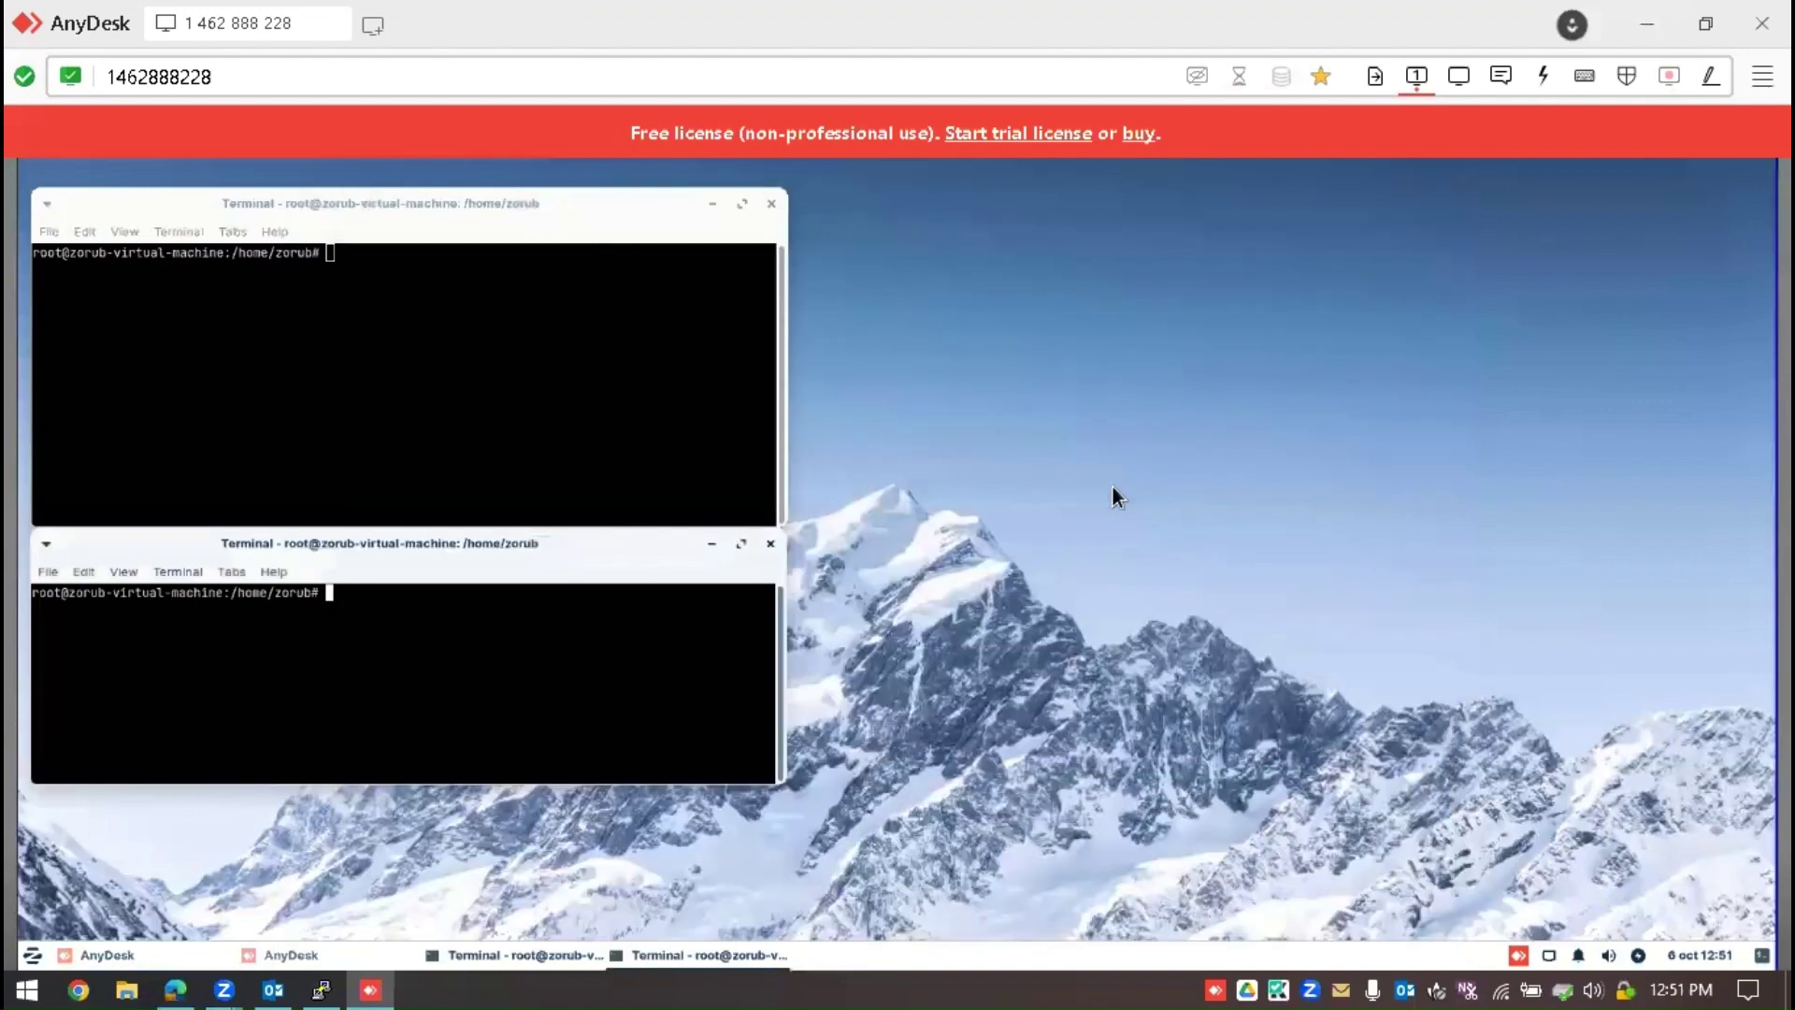
left_click(361, 946)
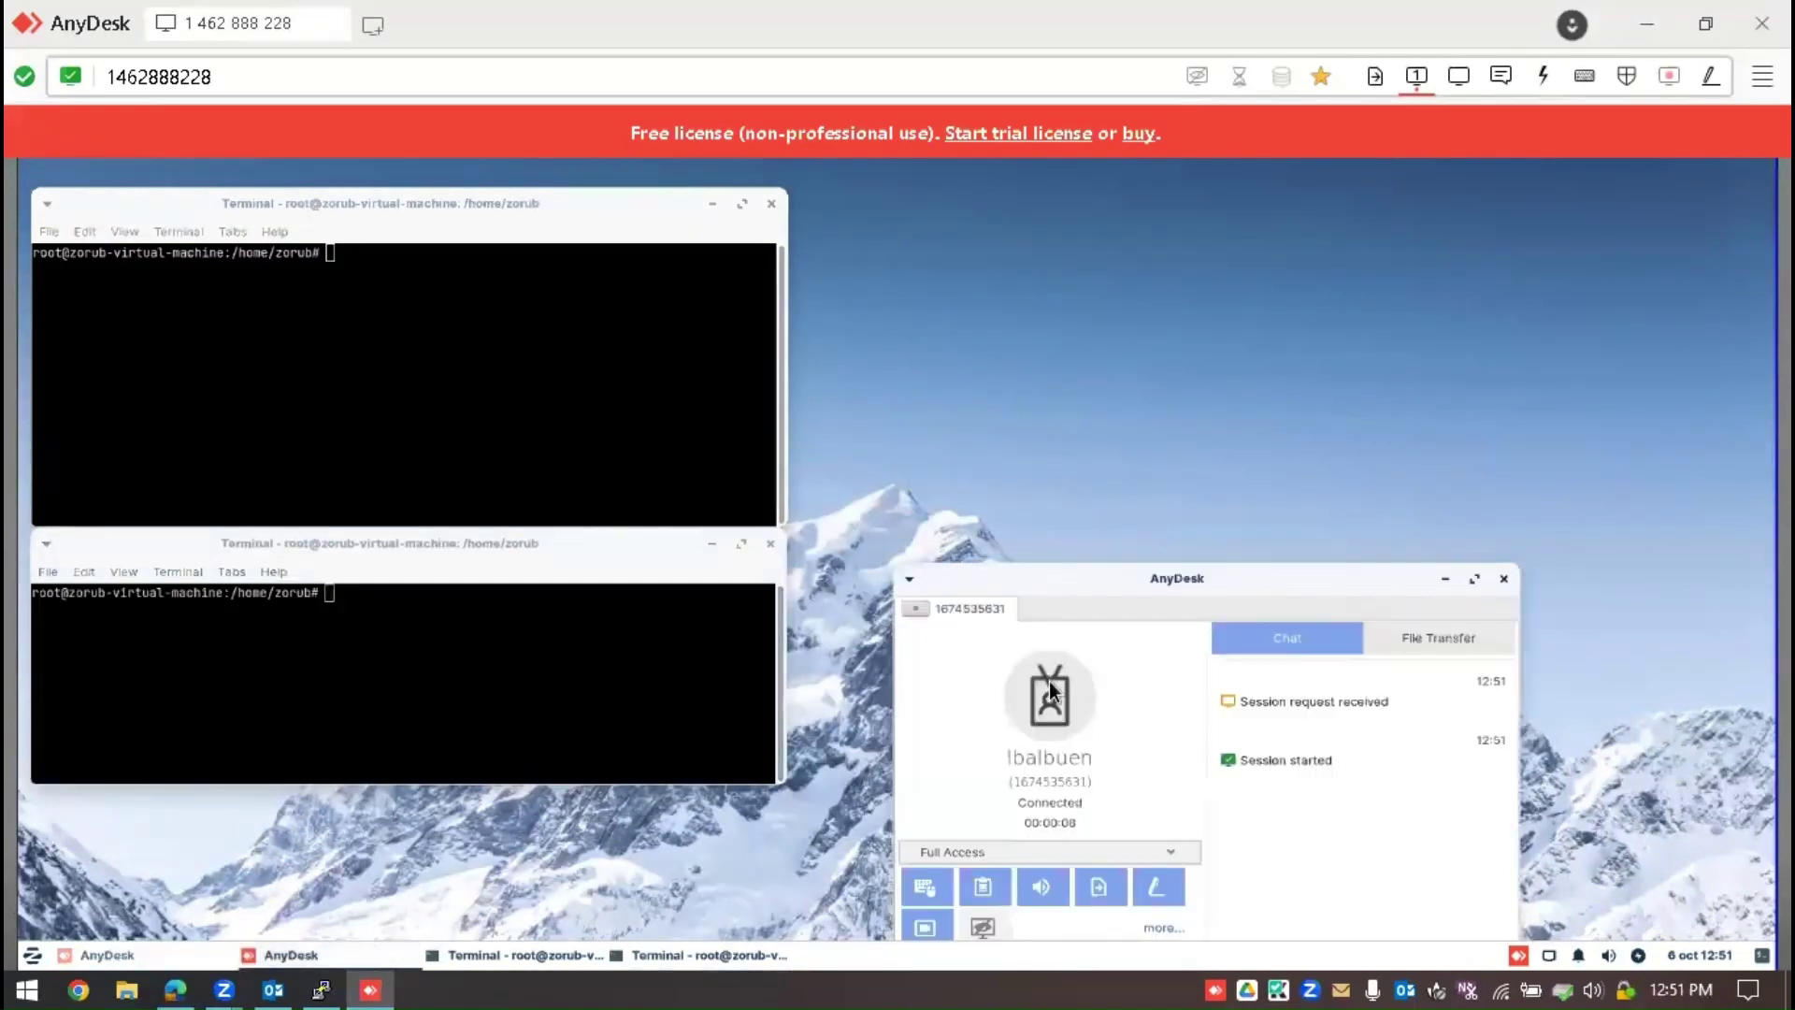
left_click_drag(1287, 583, 1514, 311)
mouse_move(1217, 791)
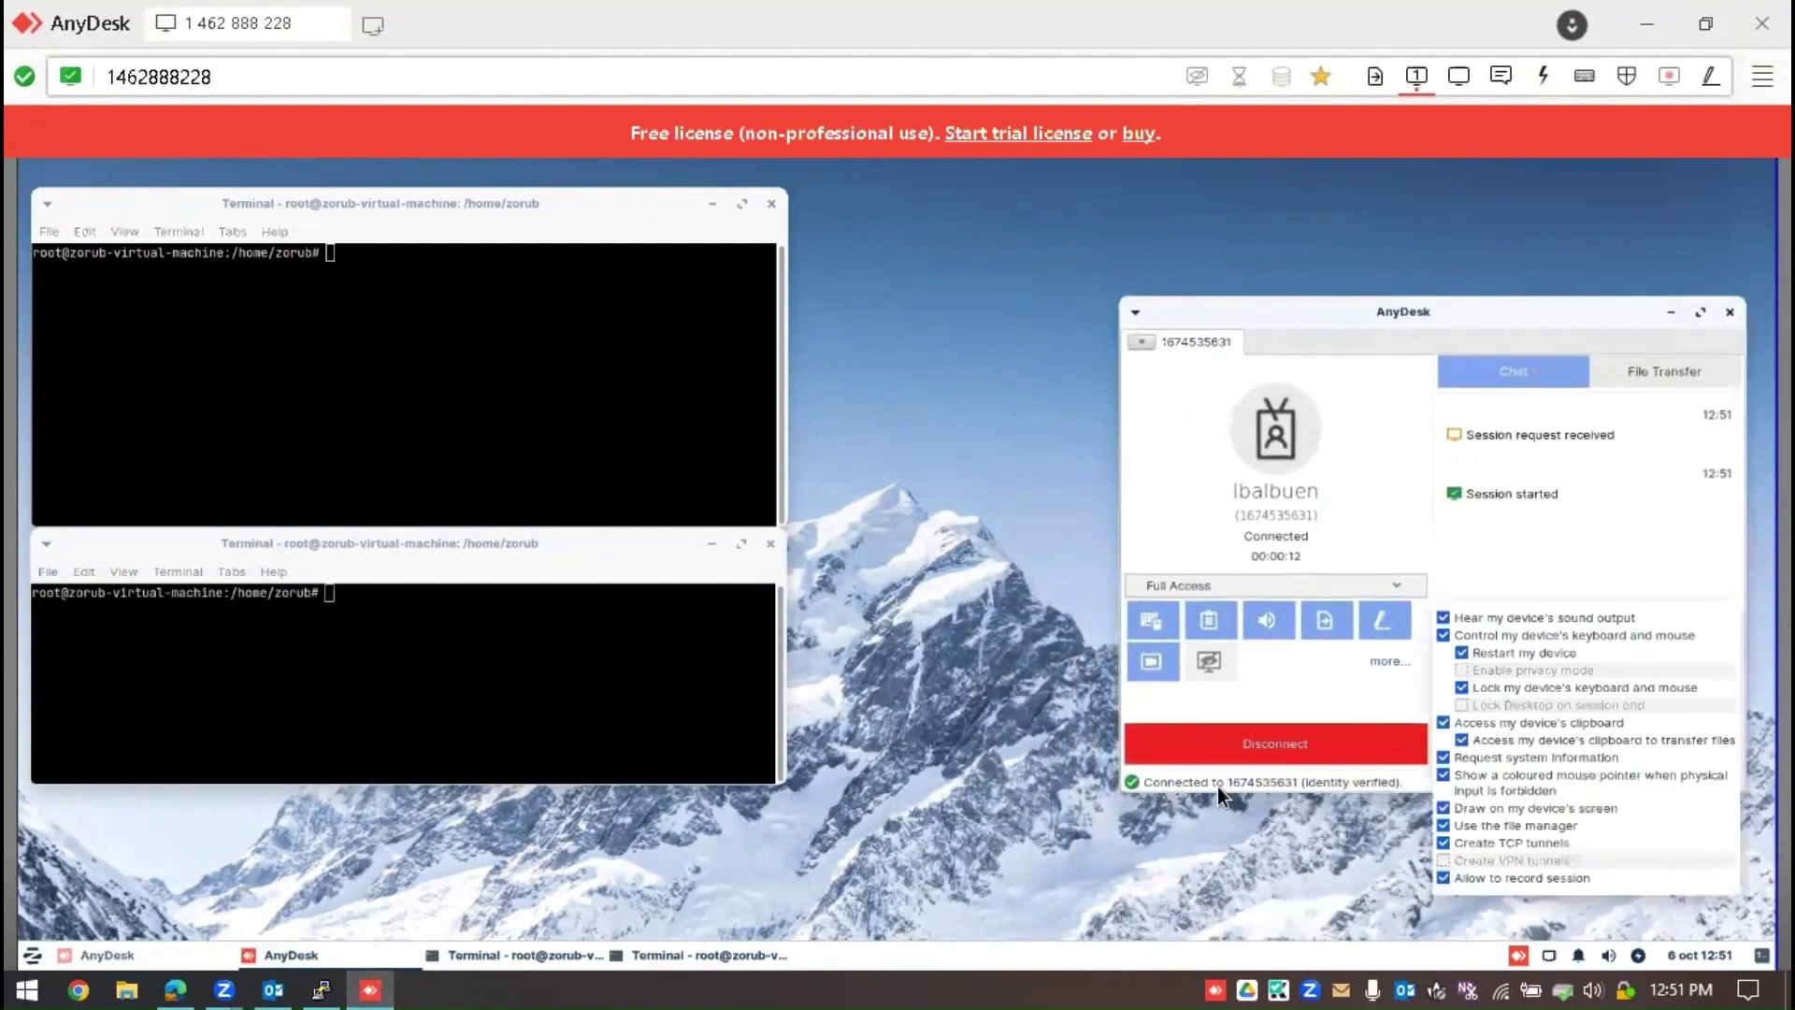
left_click(377, 384)
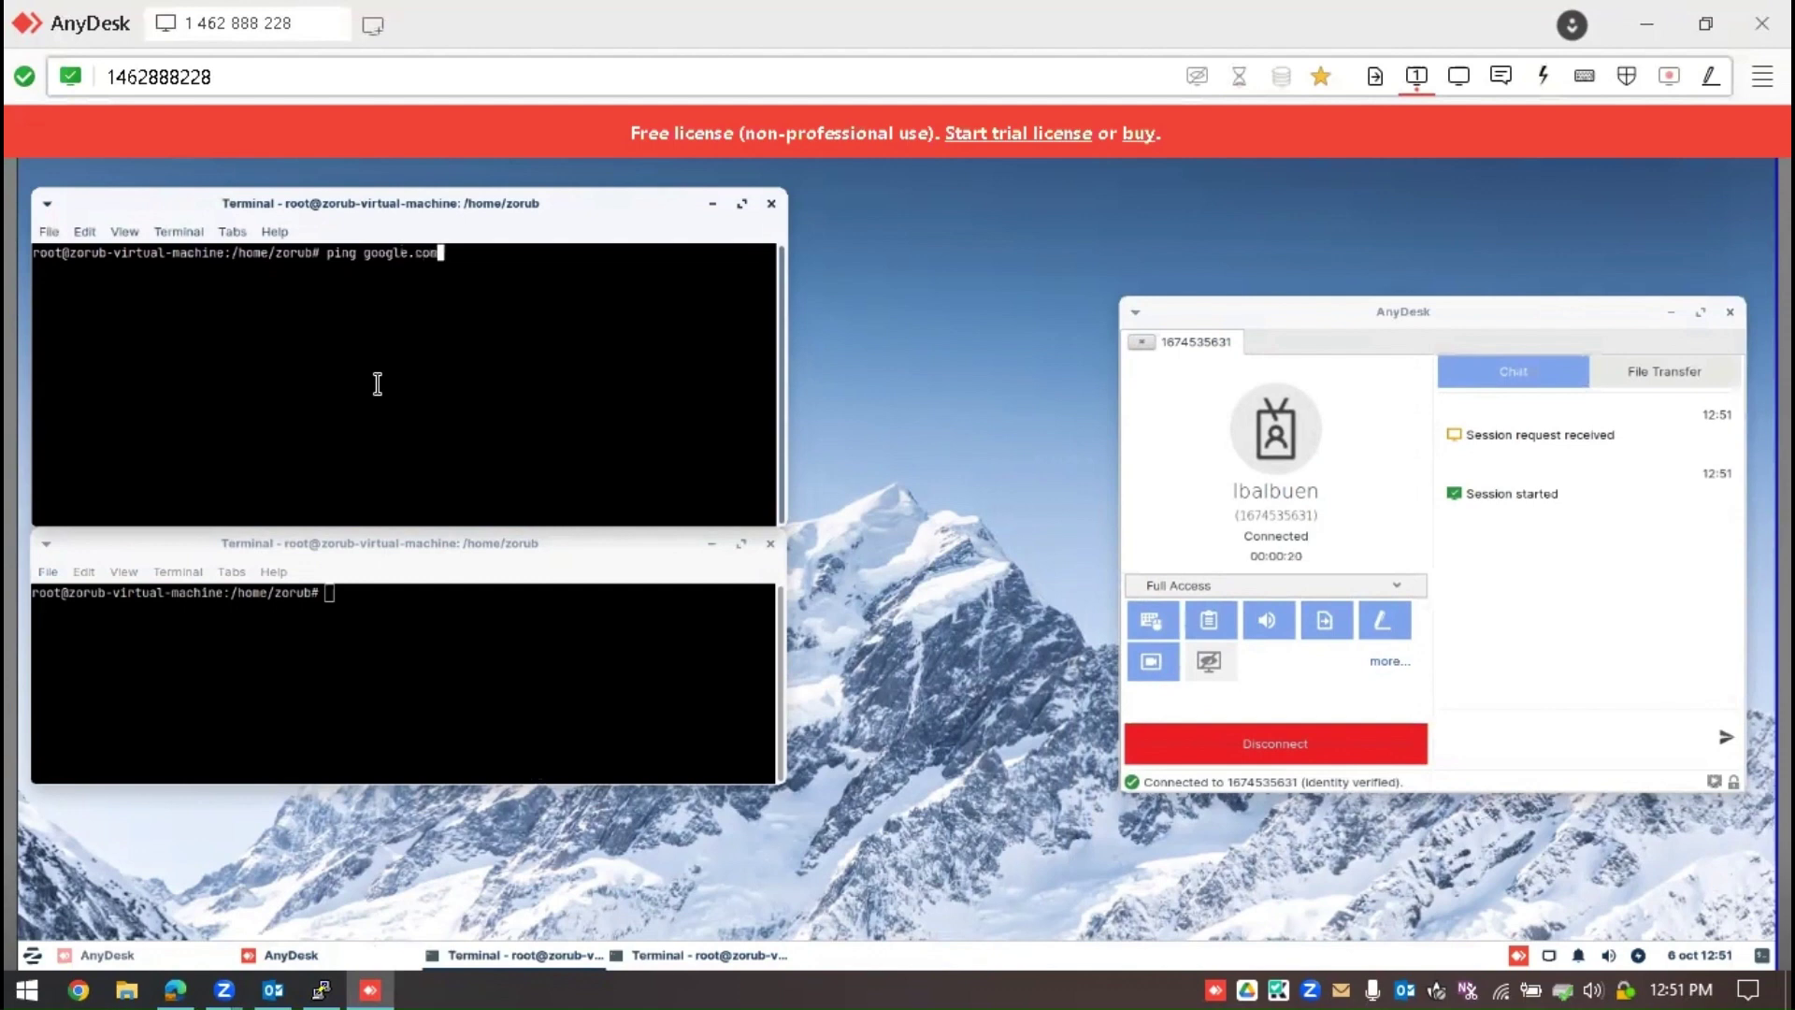
key("Return")
- Start a continuous ping 1.1.1.1 in the bottom remote terminal
left_click(490, 633)
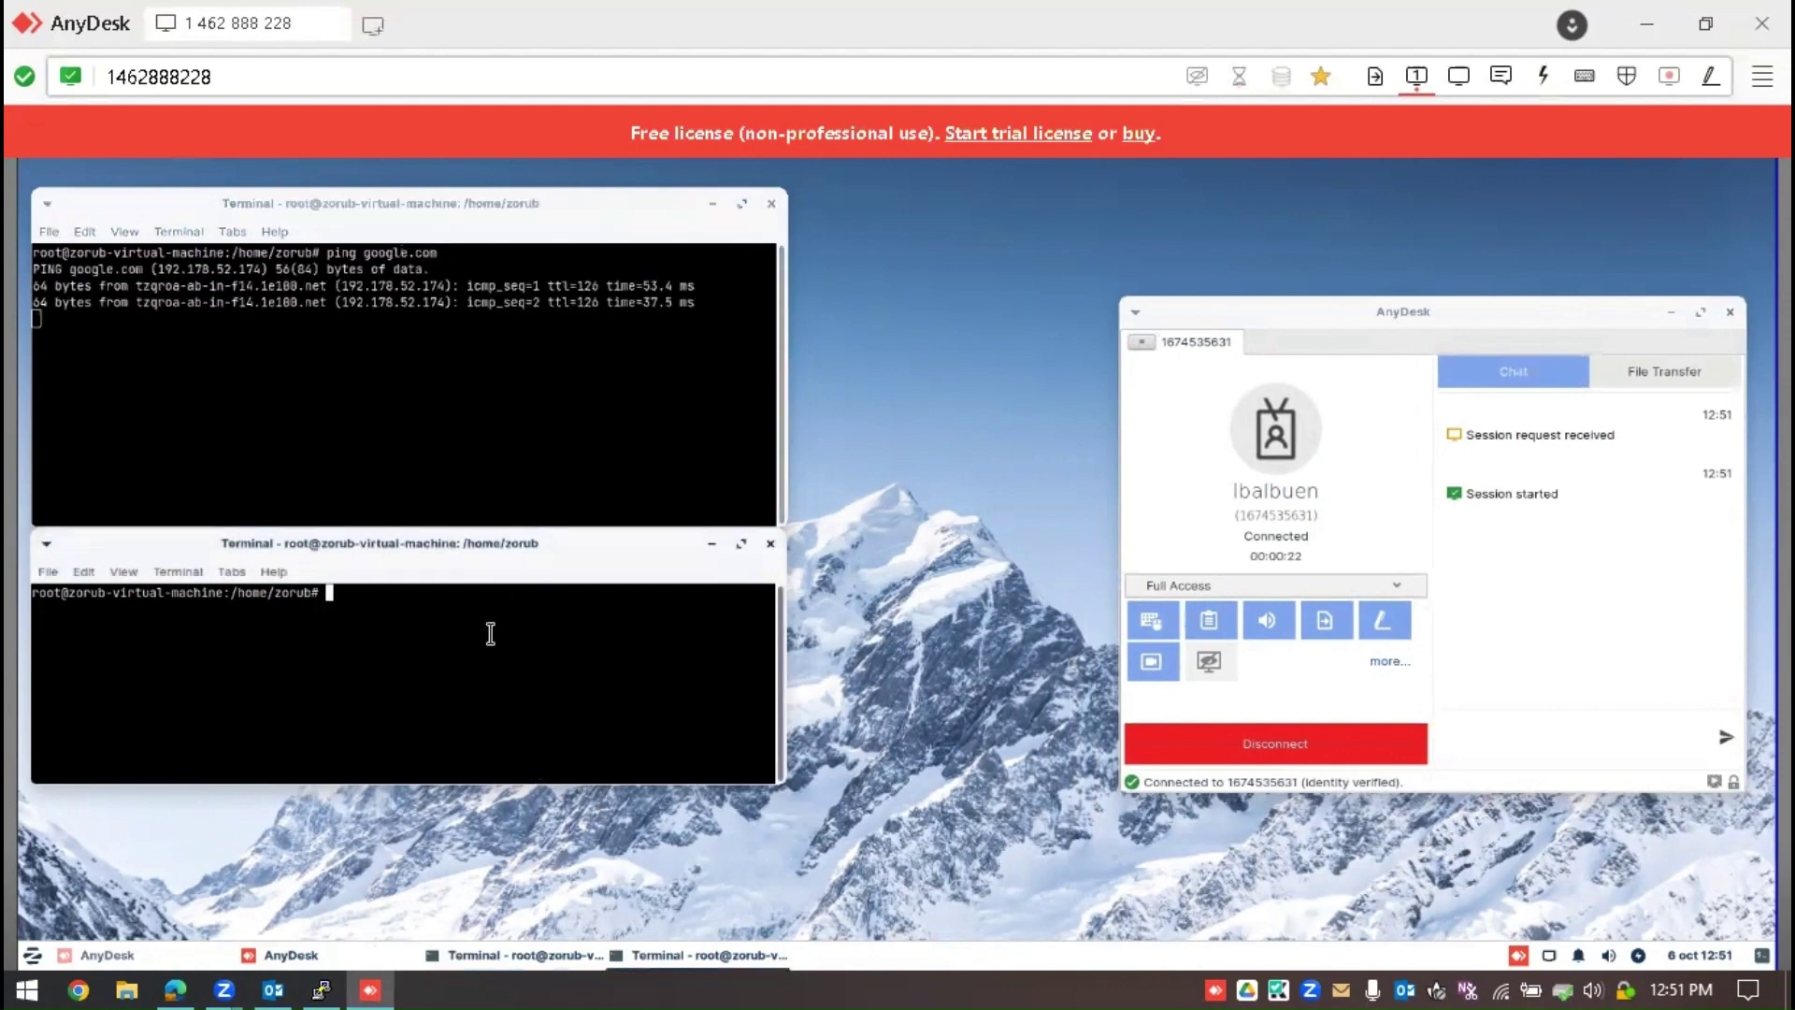
type("ping")
key("BackSpace")
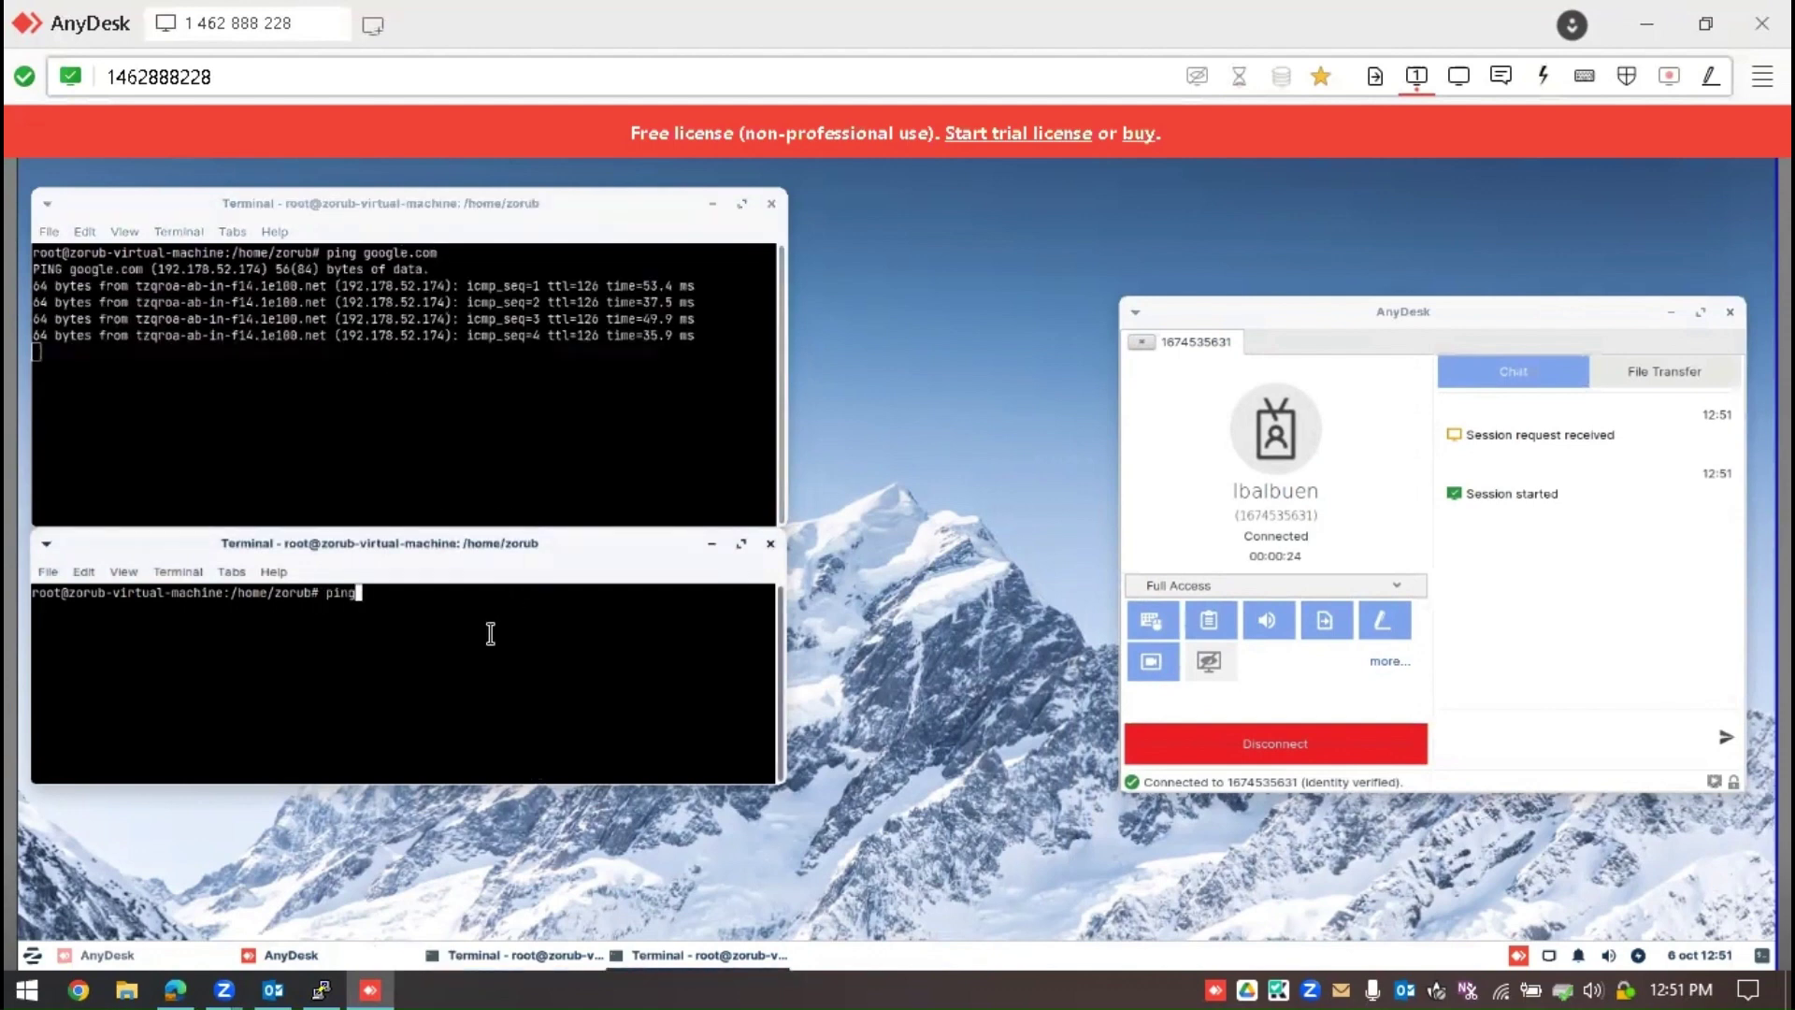
type("8.8.8")
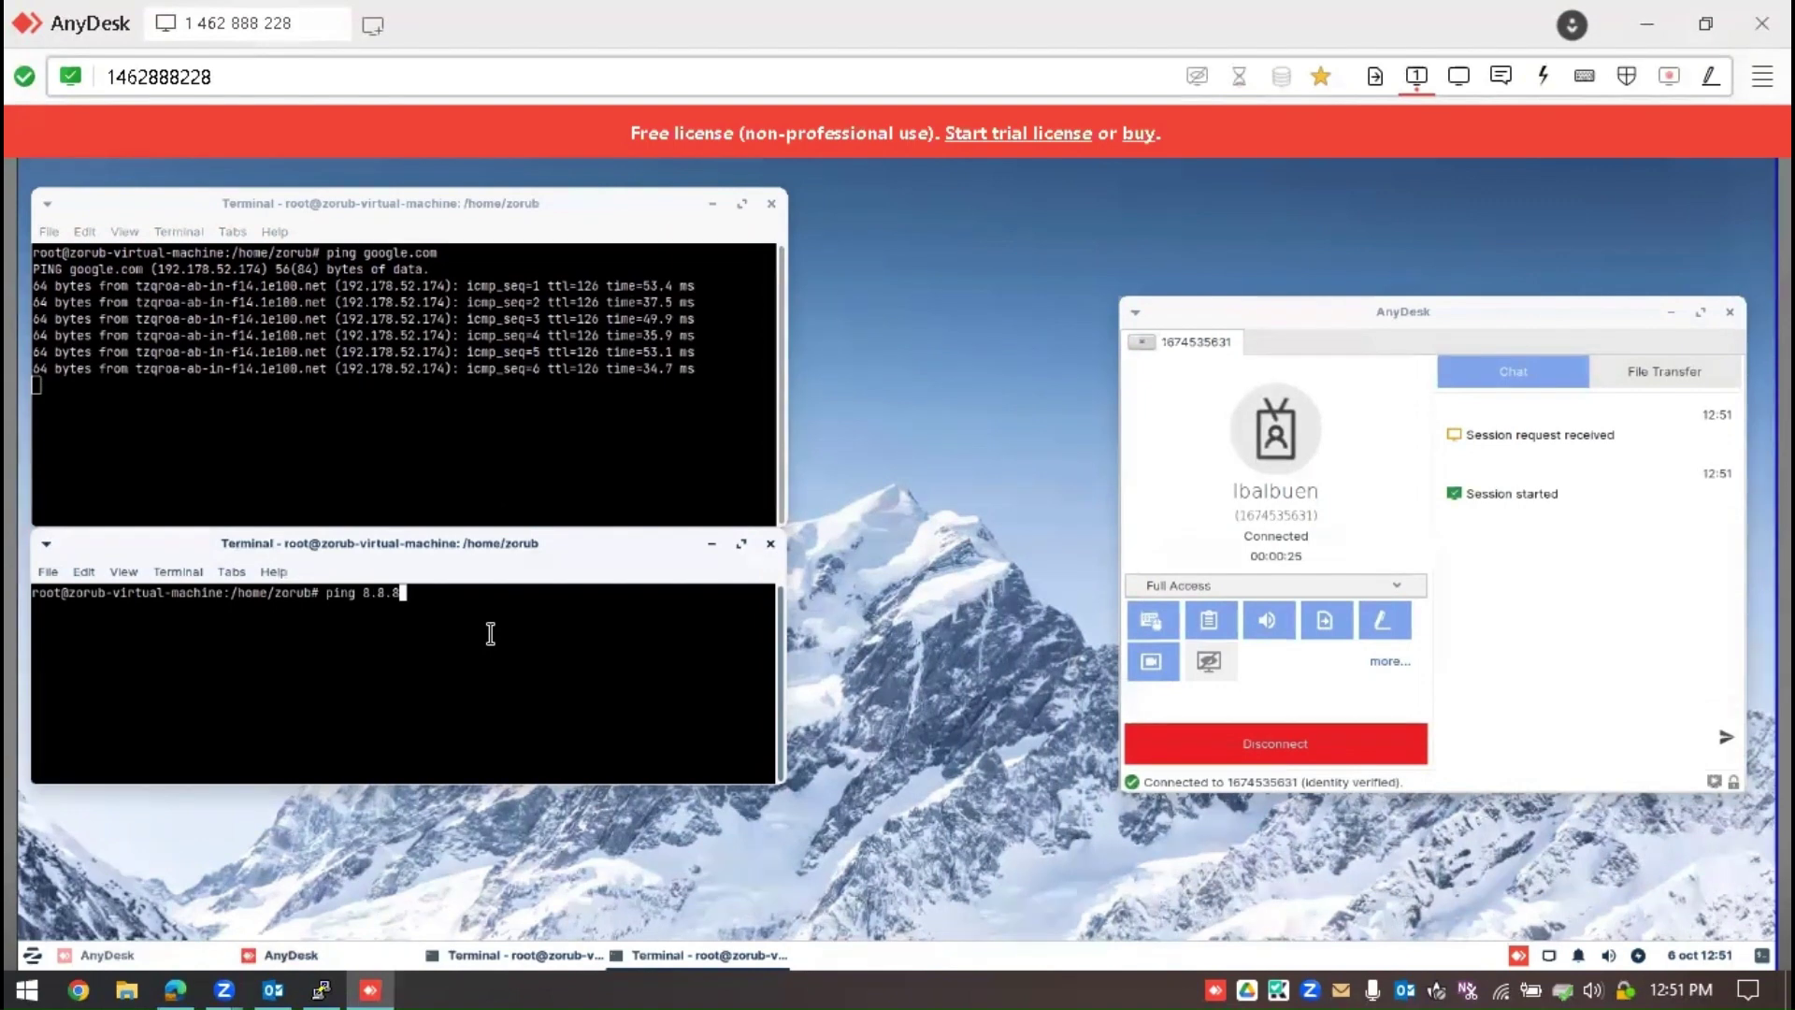
type(".8")
key("BackSpace")
key("BackSpace")
key("BackSpace")
key("BackSpace")
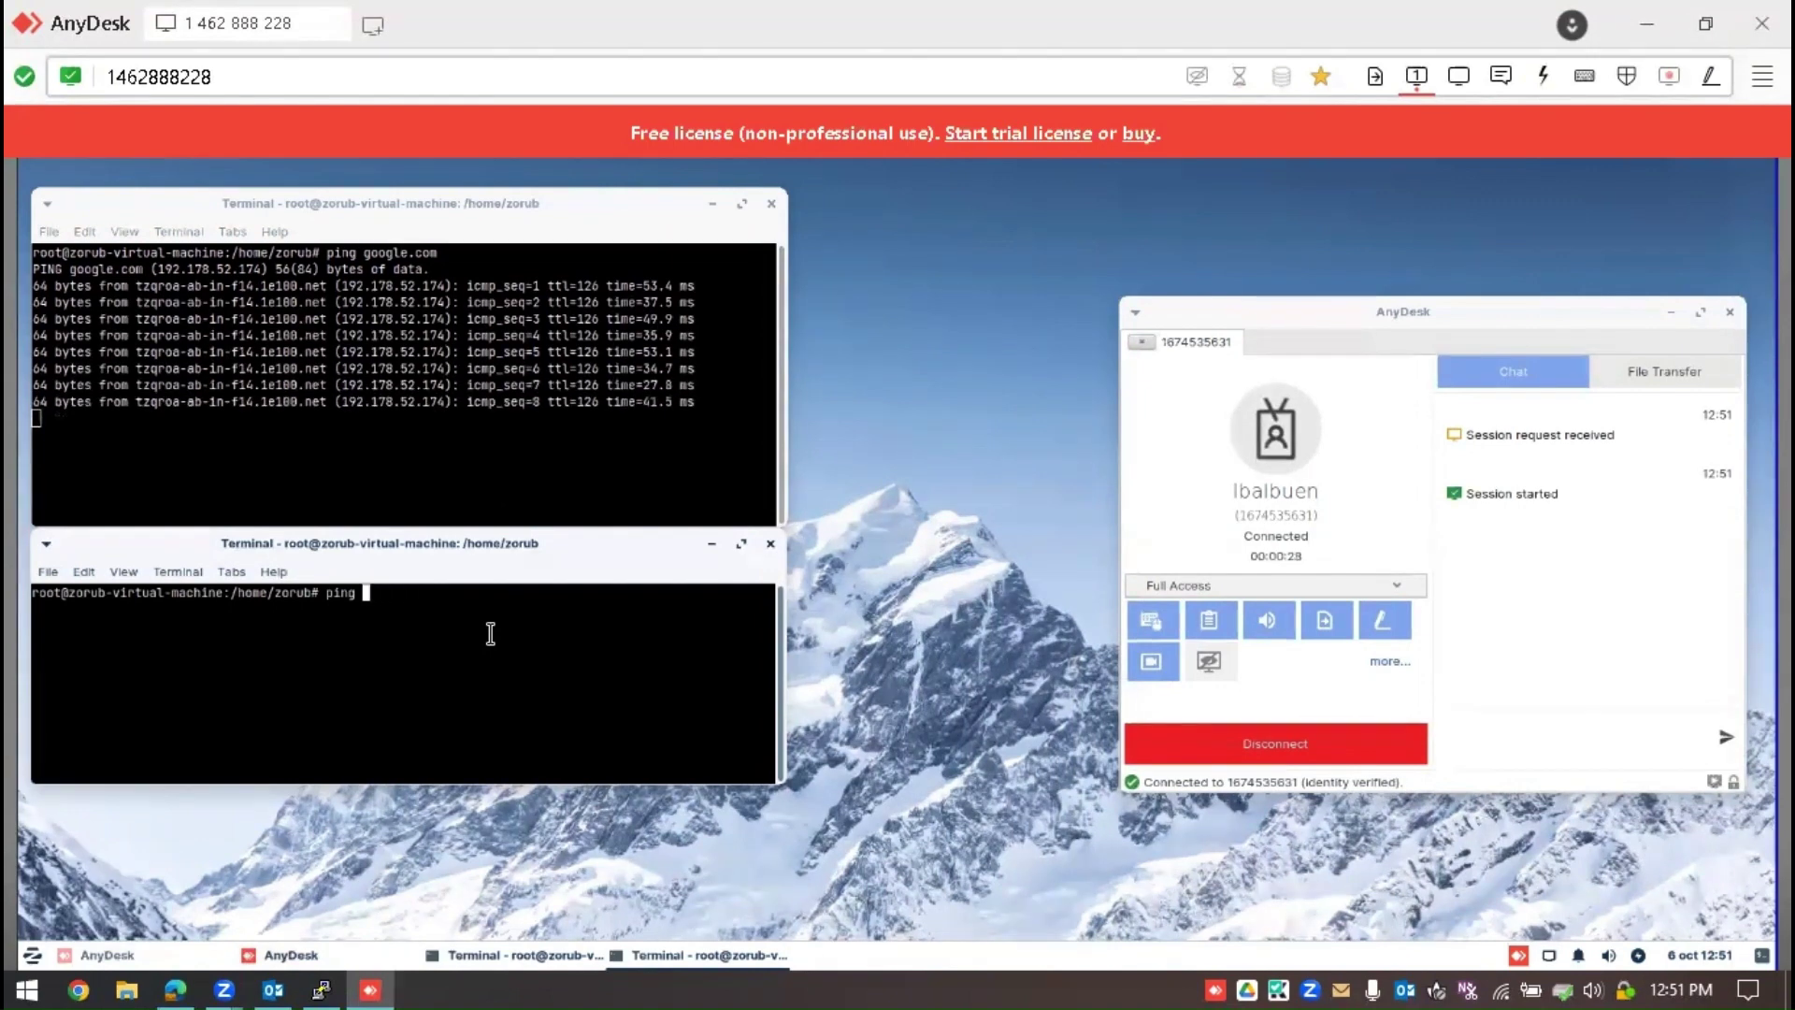
key("BackSpace")
type("1.1.1.1 -t")
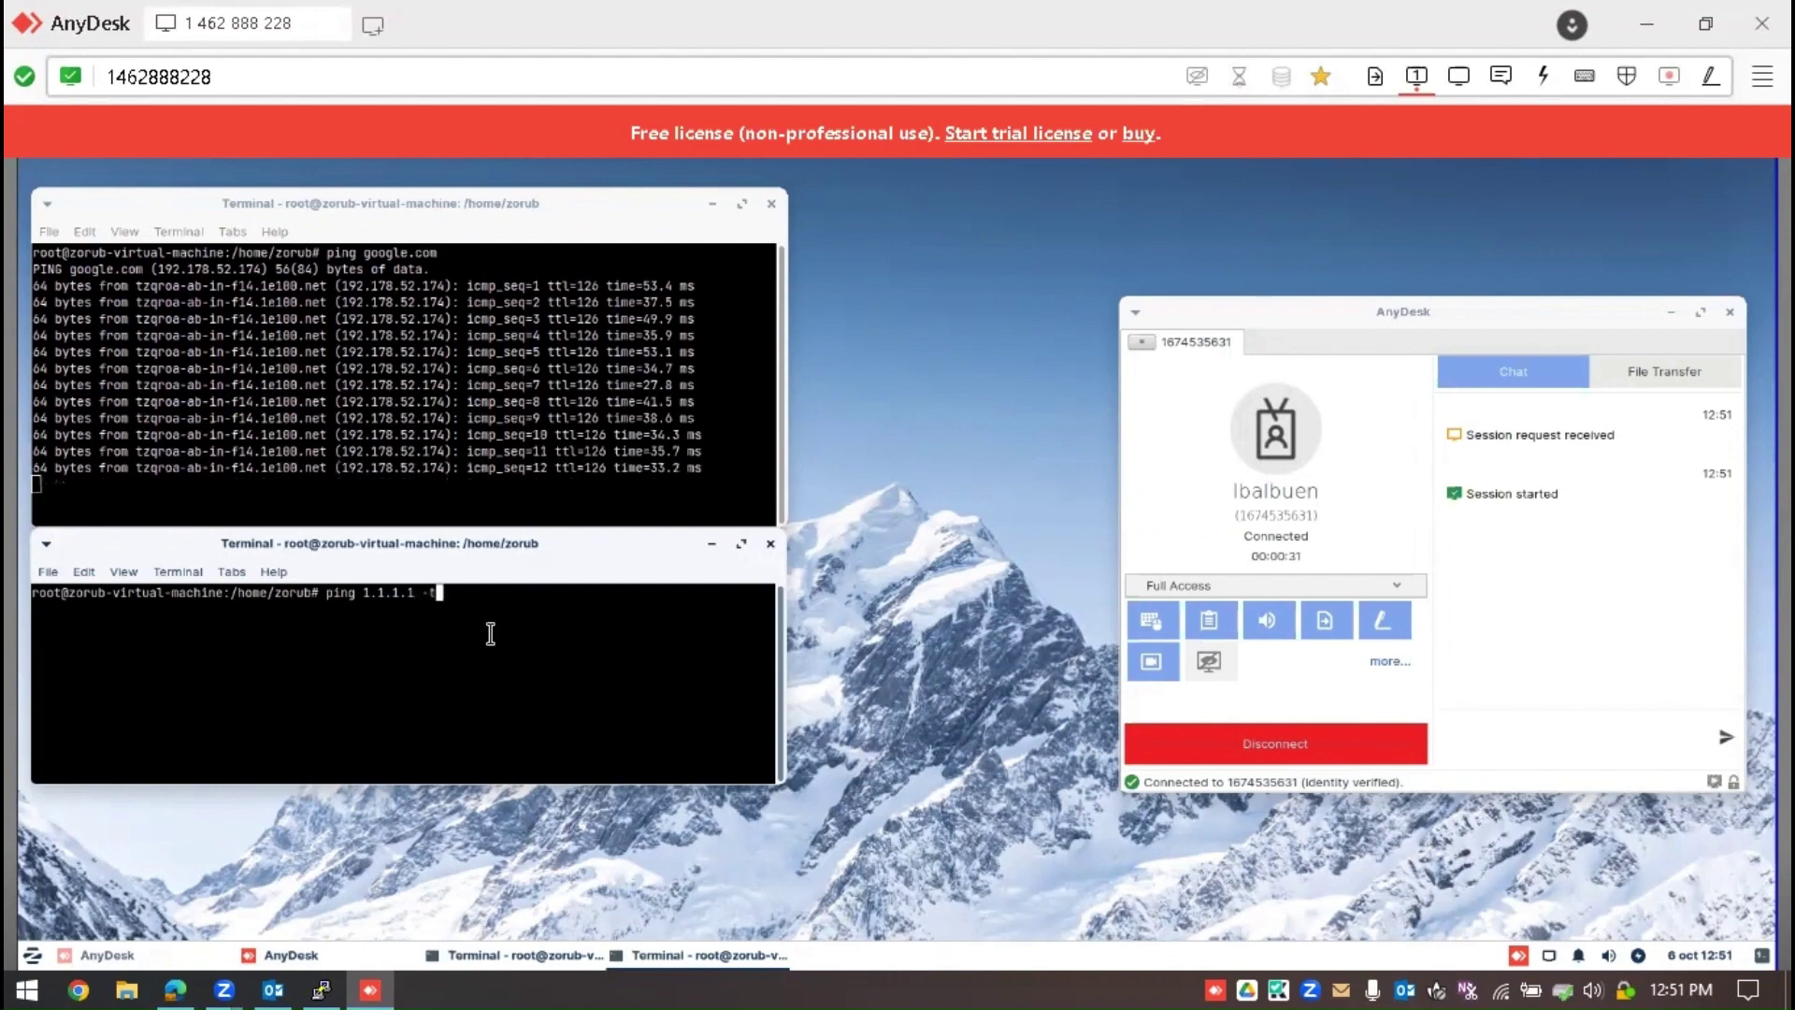
key("Return")
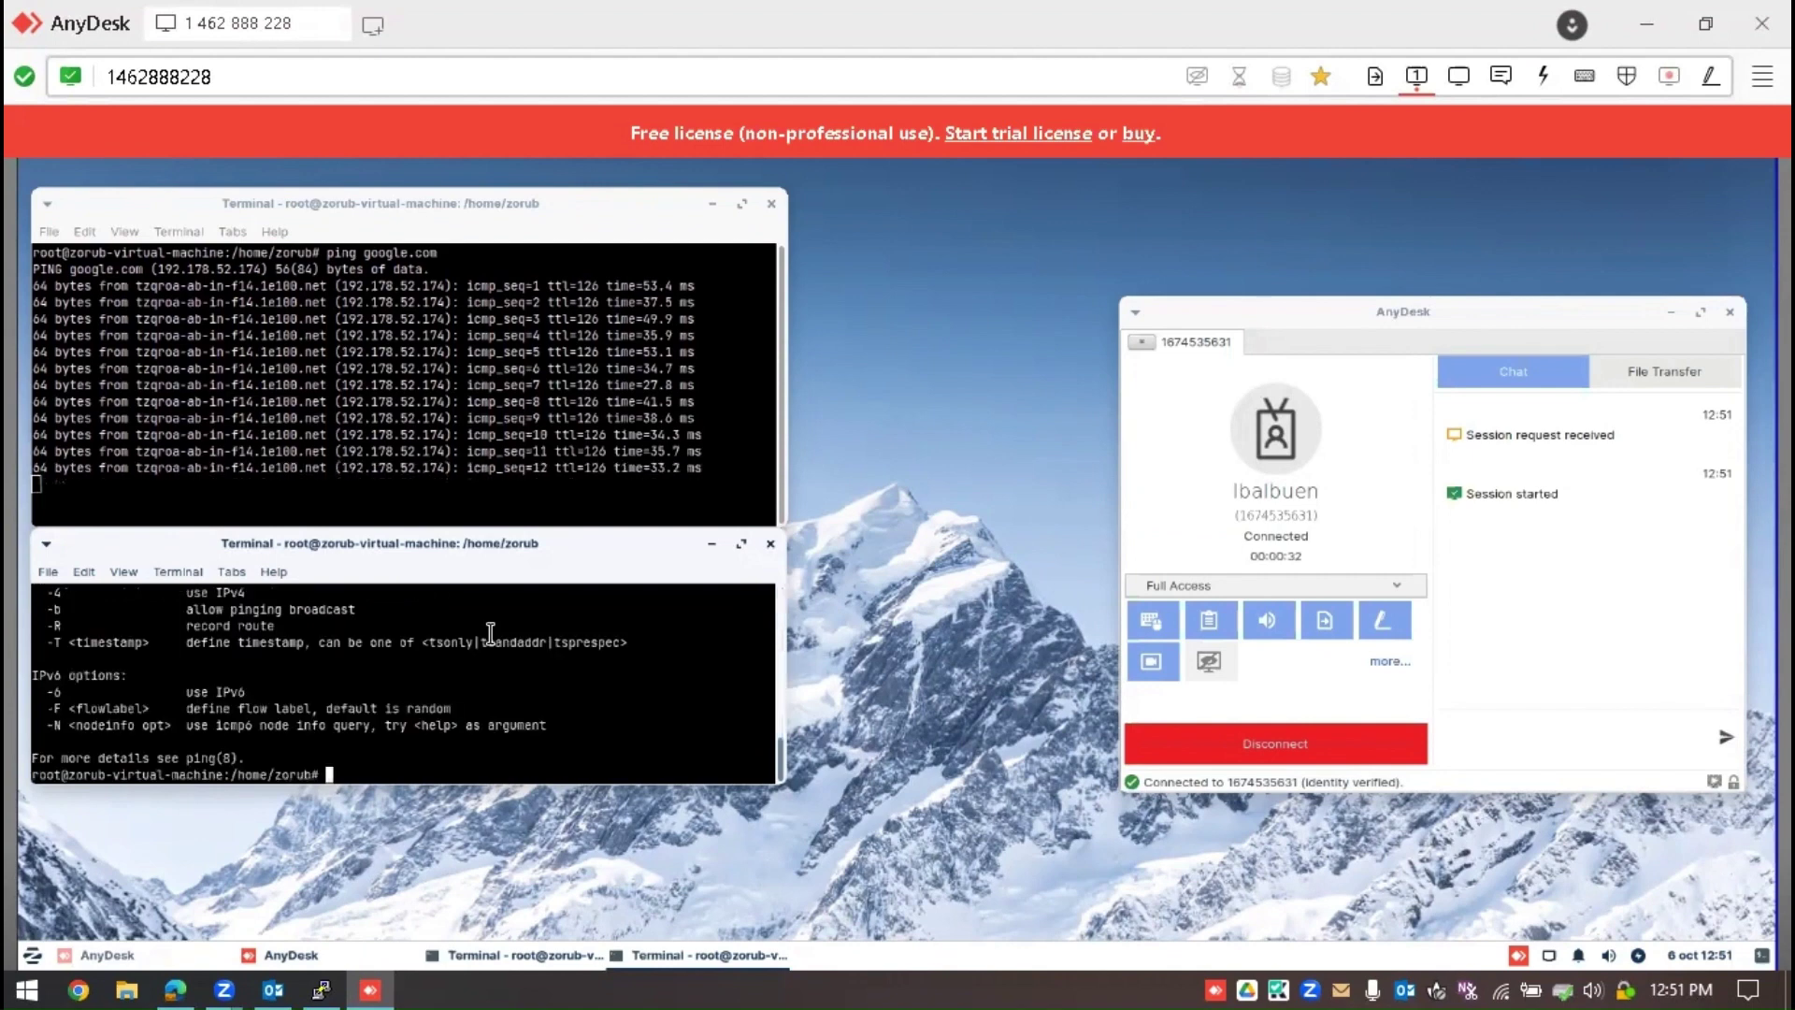
type("ping 1.1.1.1")
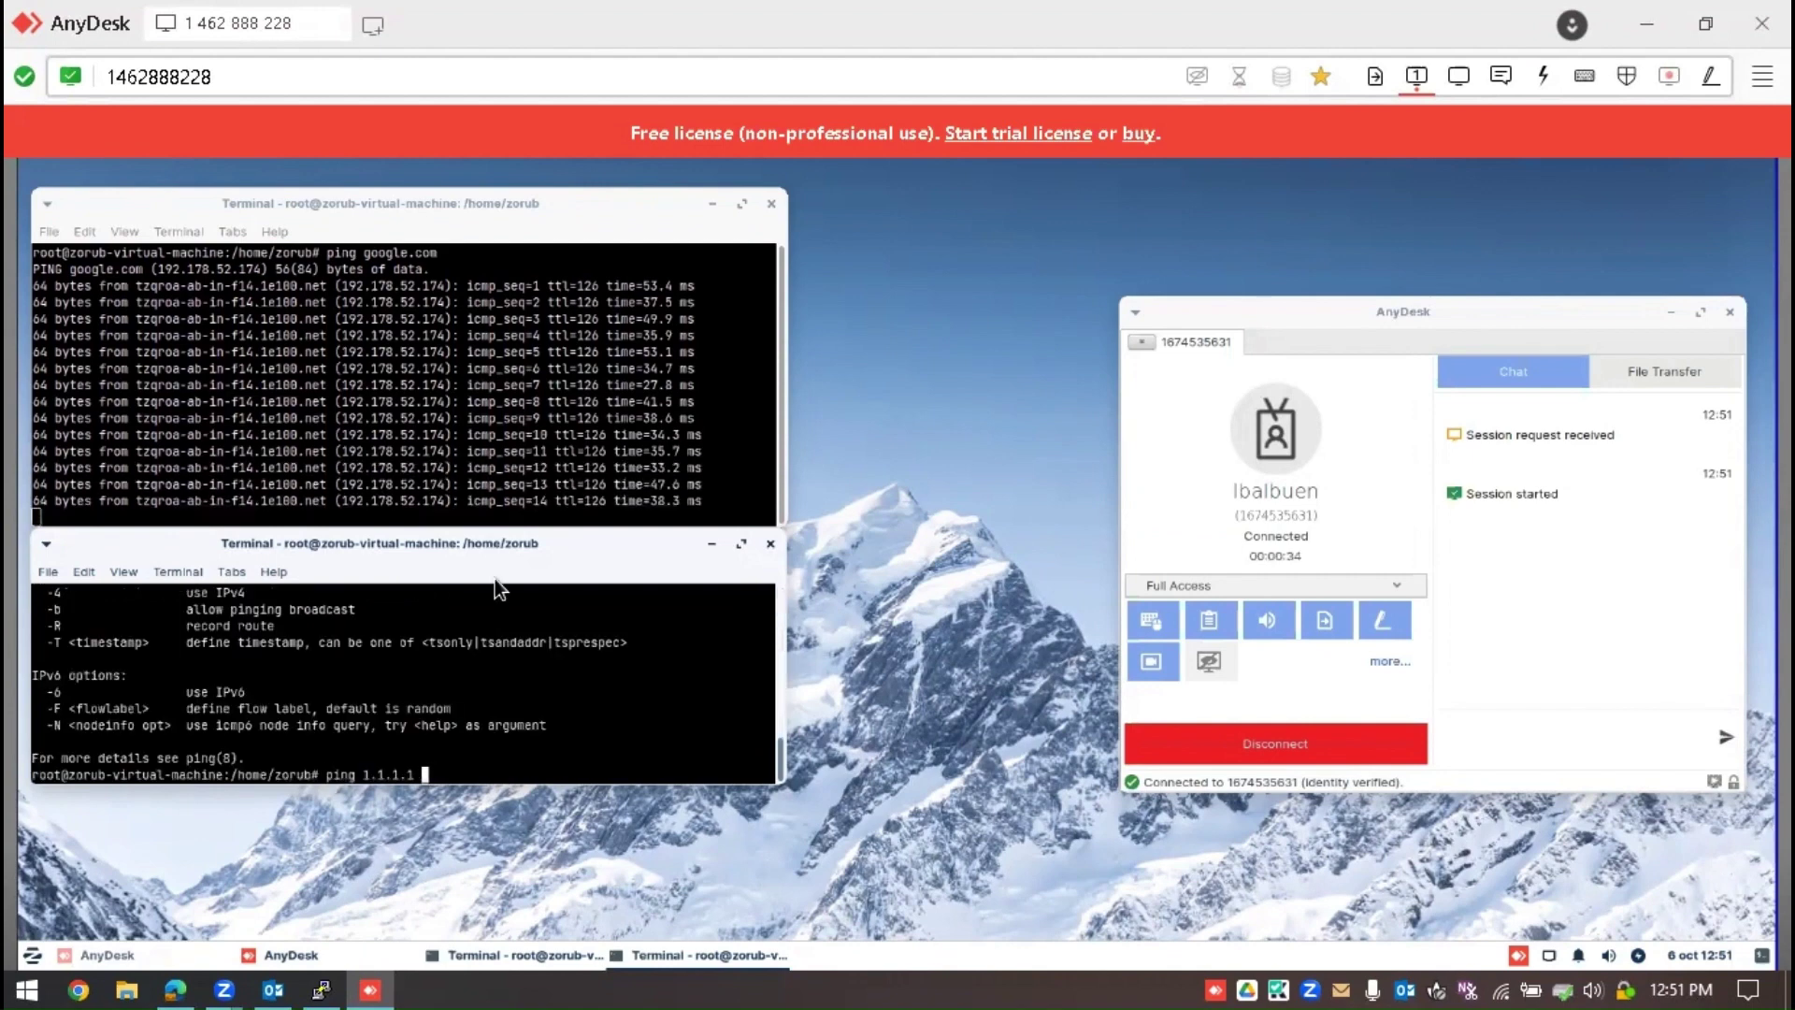
key("Return")
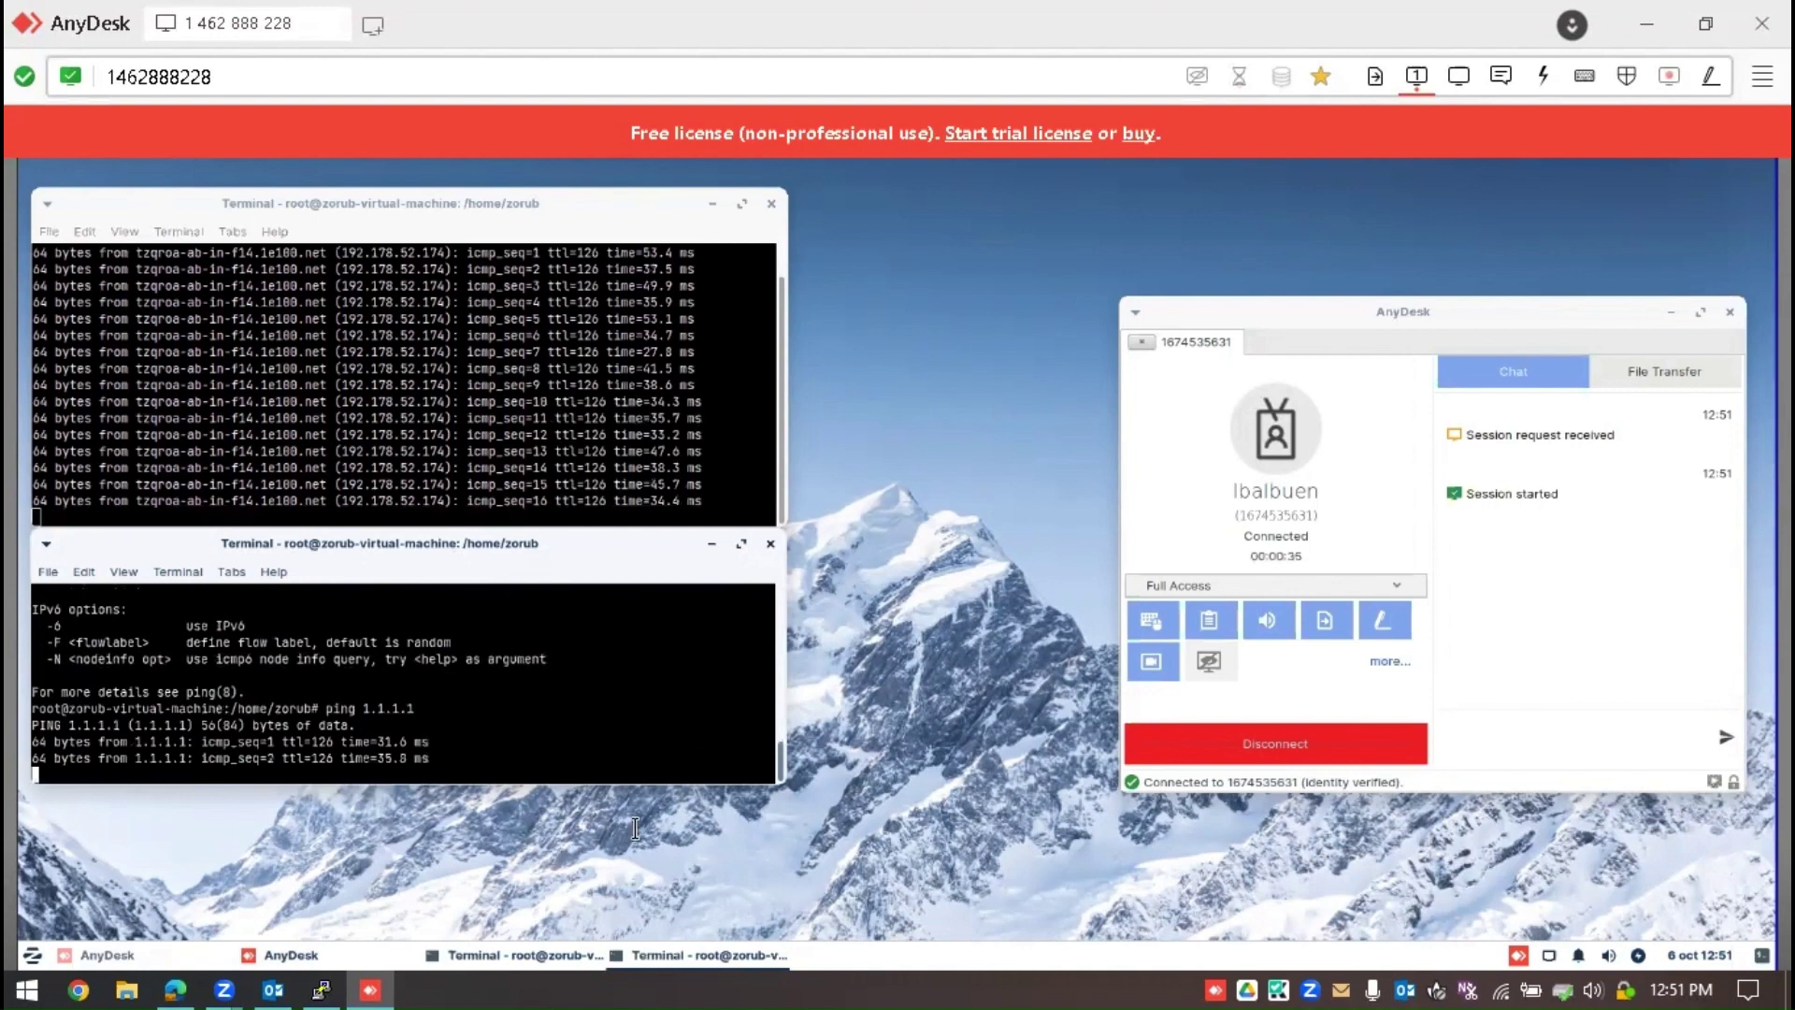
- Launch Zoom from the remote launcher and choose Join a Meeting
left_click(30, 954)
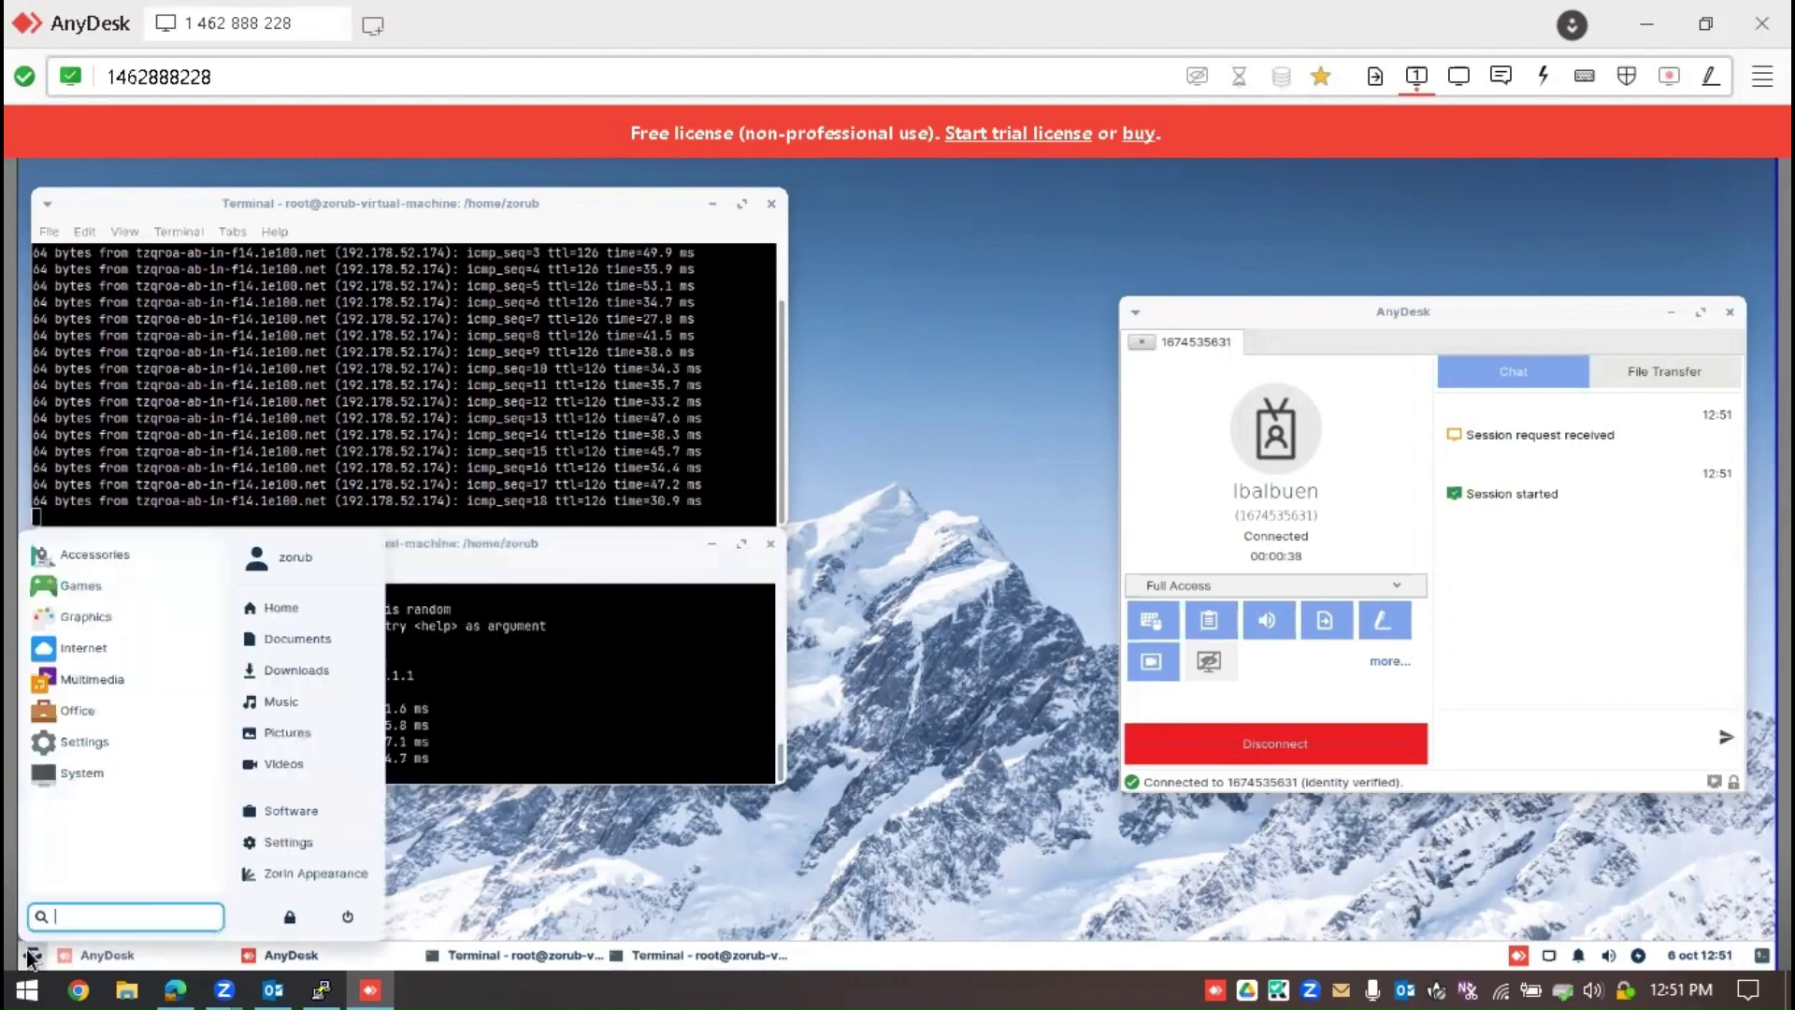
type("zoom")
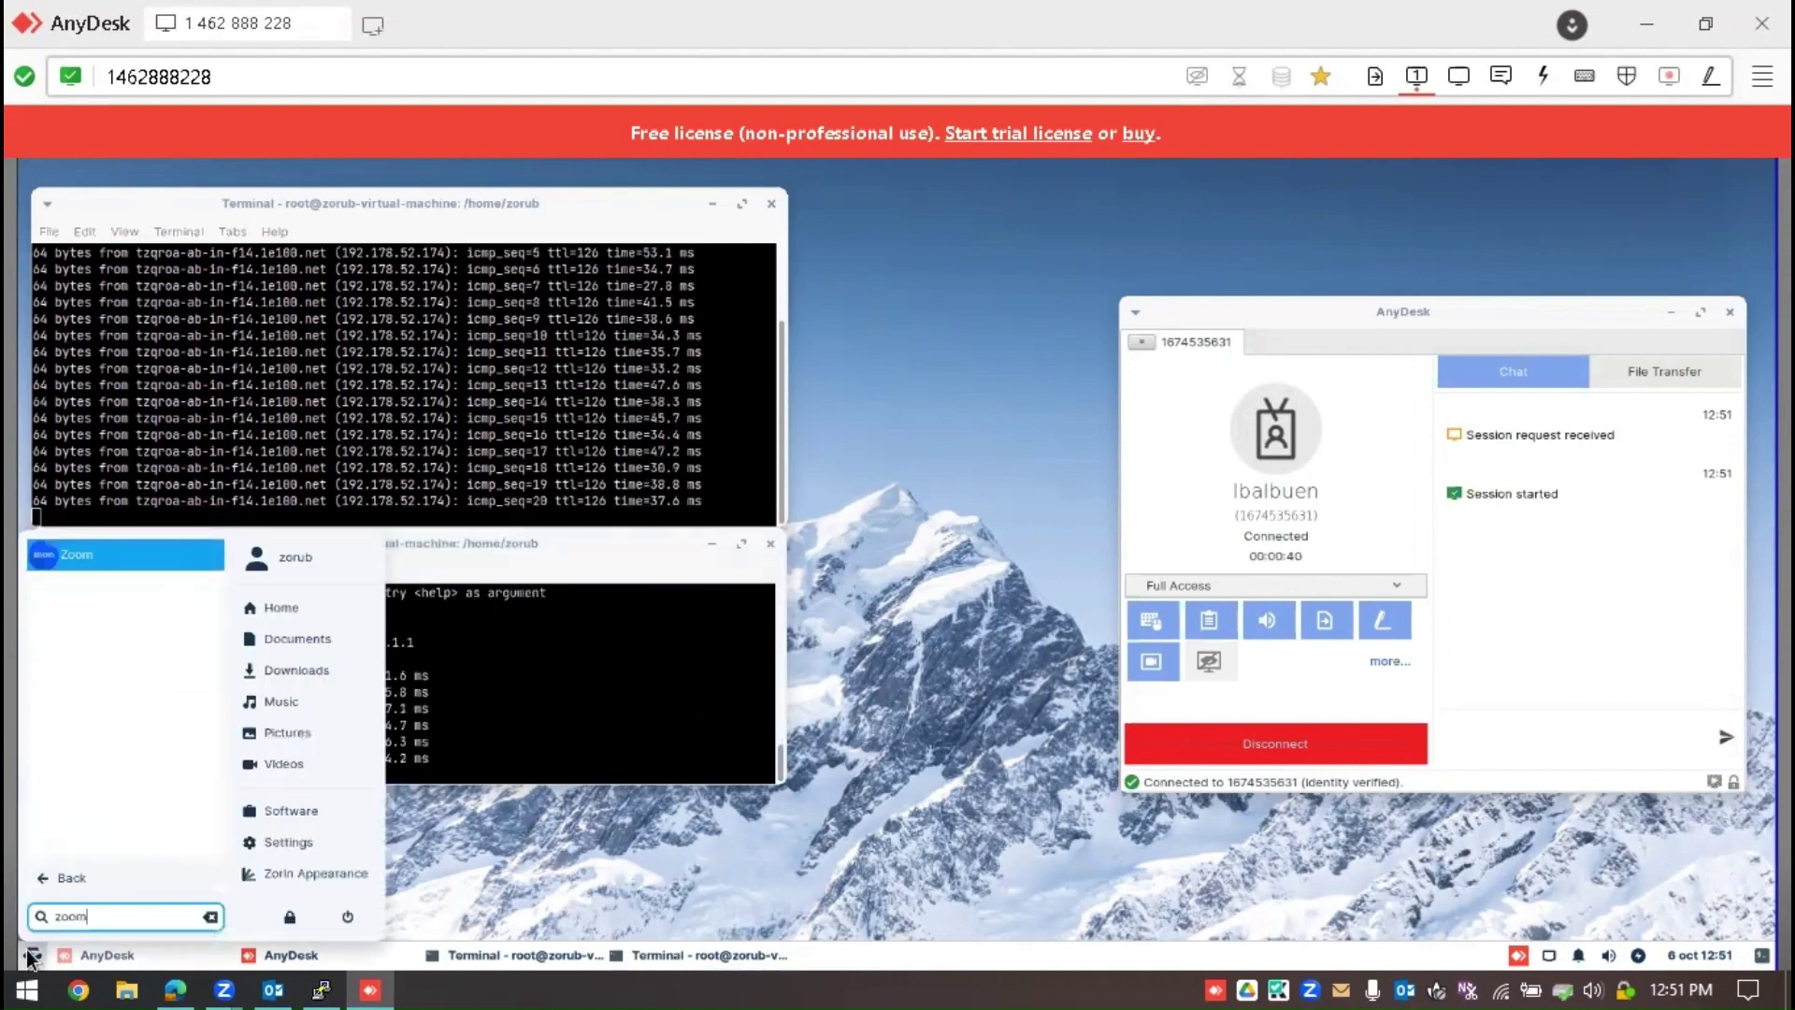
left_click(158, 562)
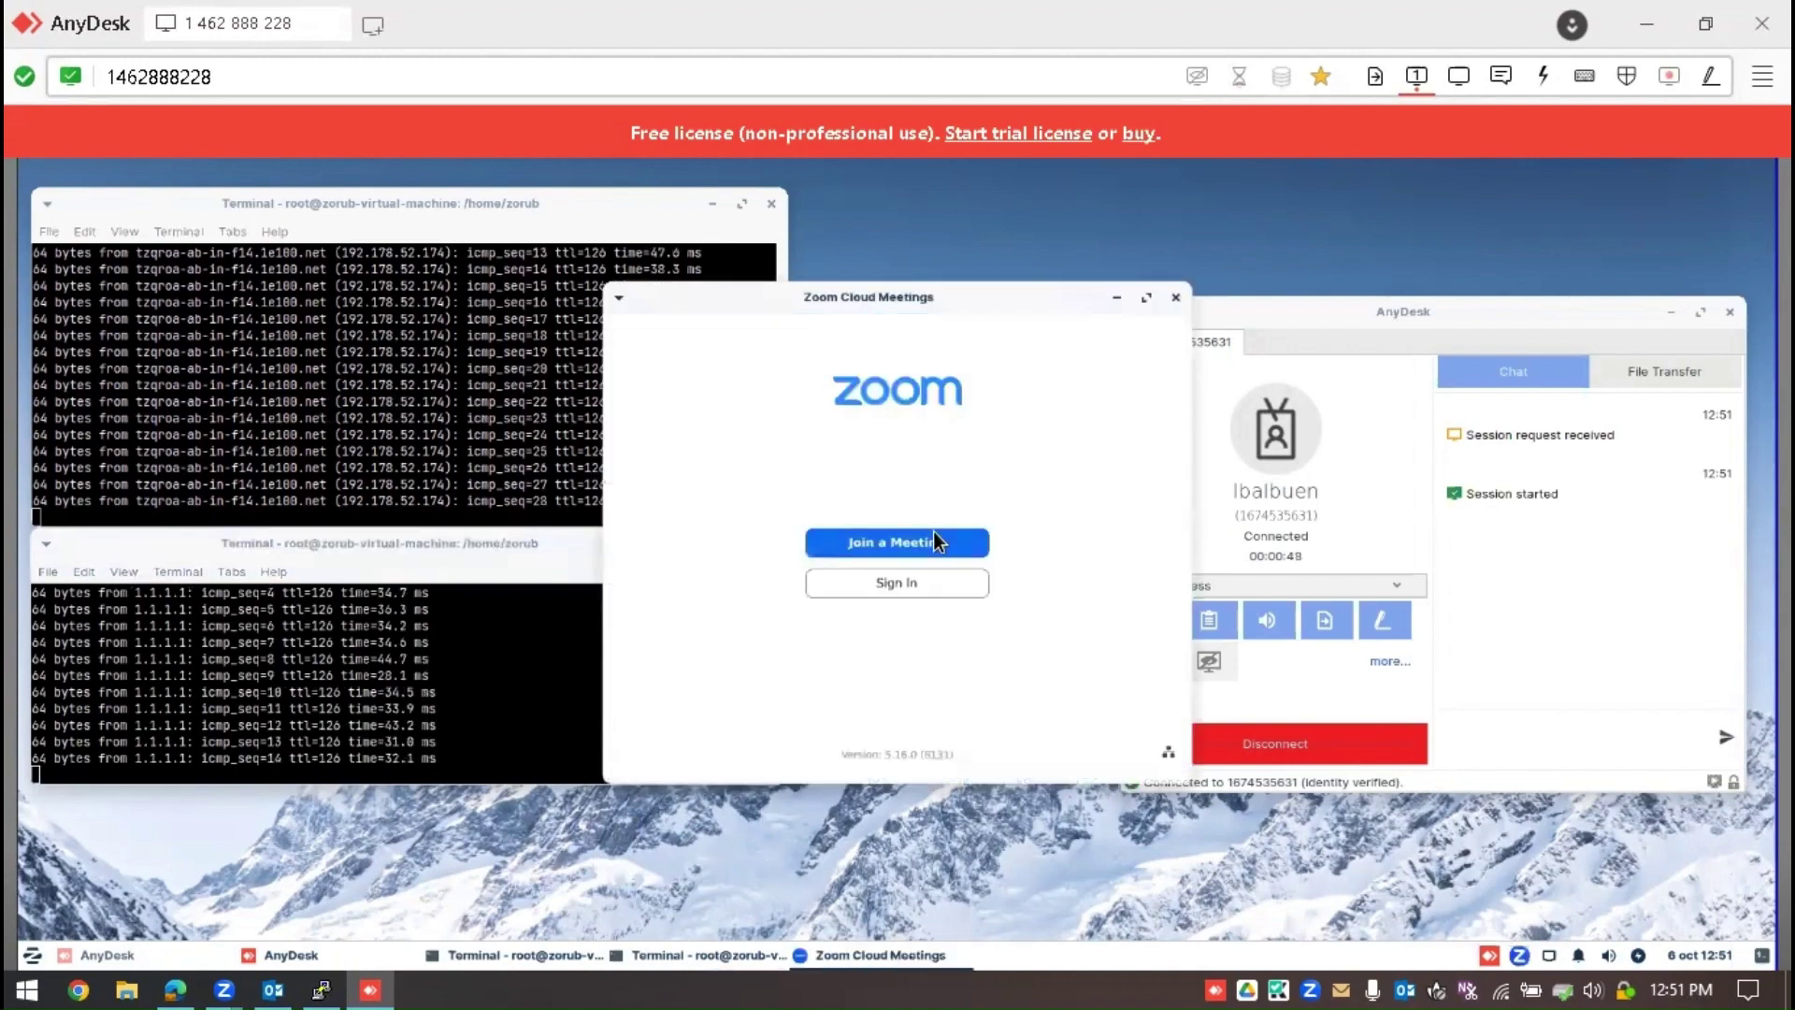
left_click(933, 542)
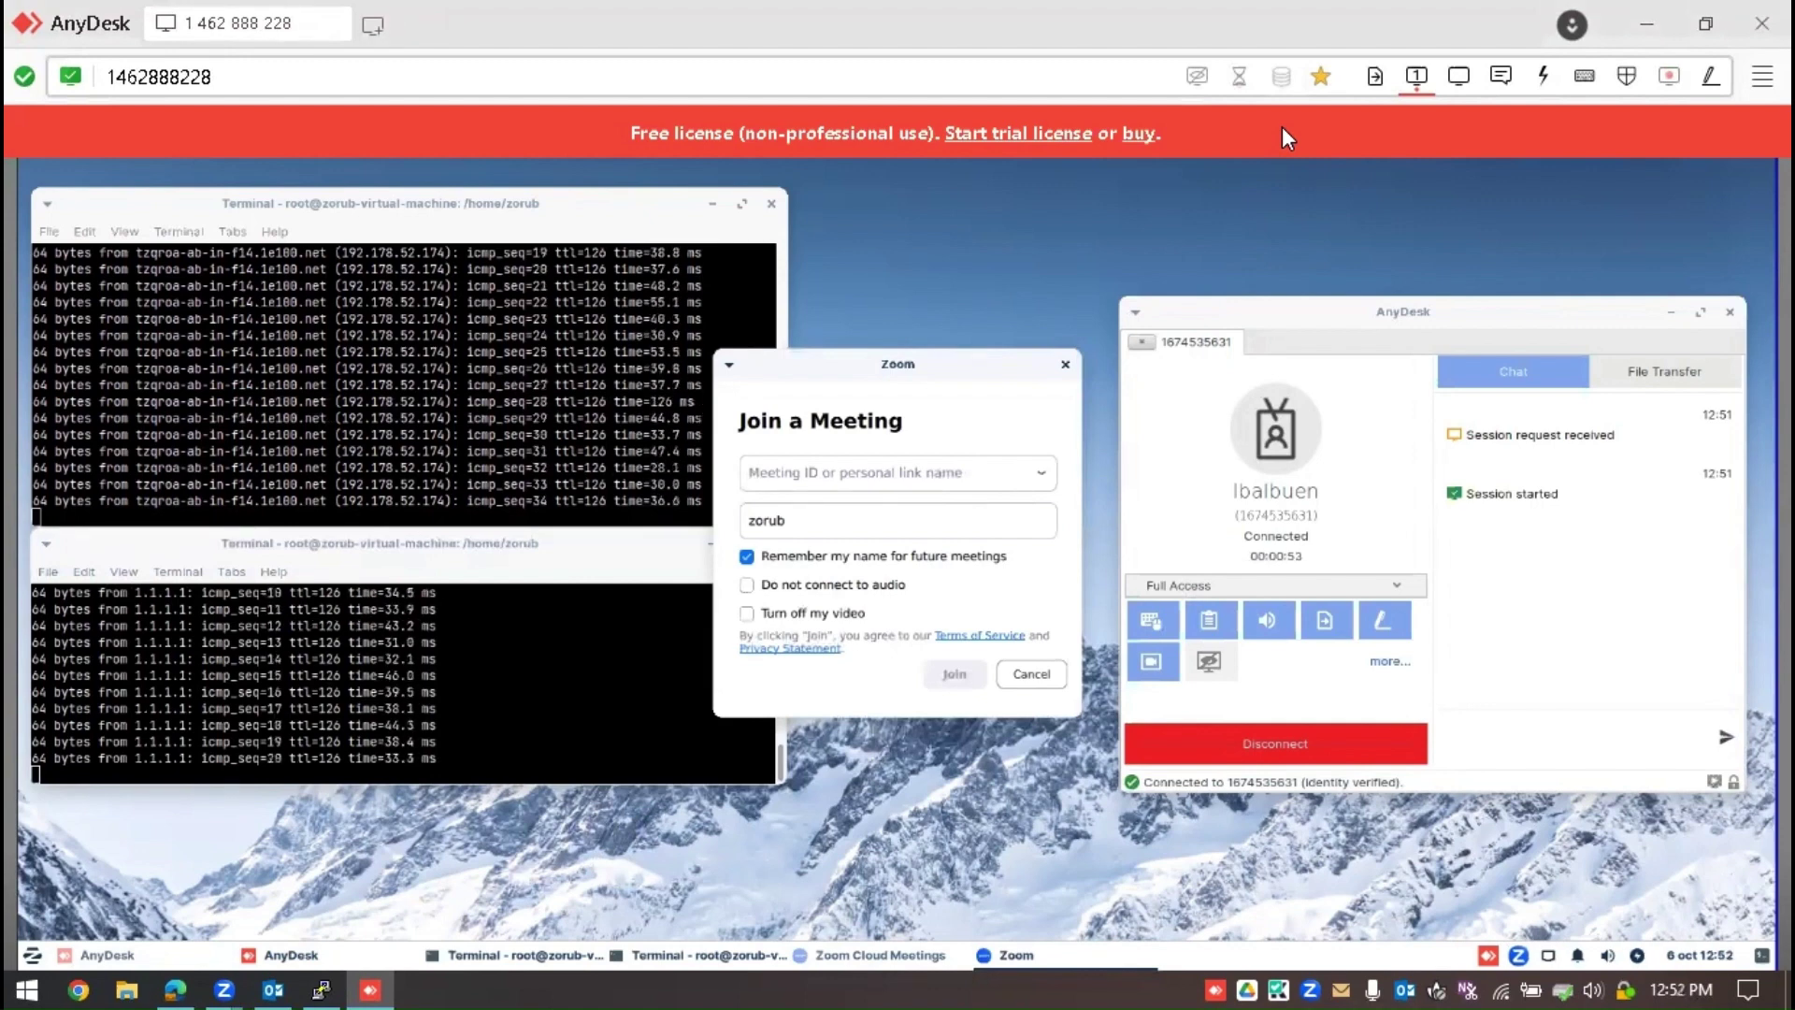
- Enter the meeting ID and passcode to join the Zoom meeting
left_click(890, 519)
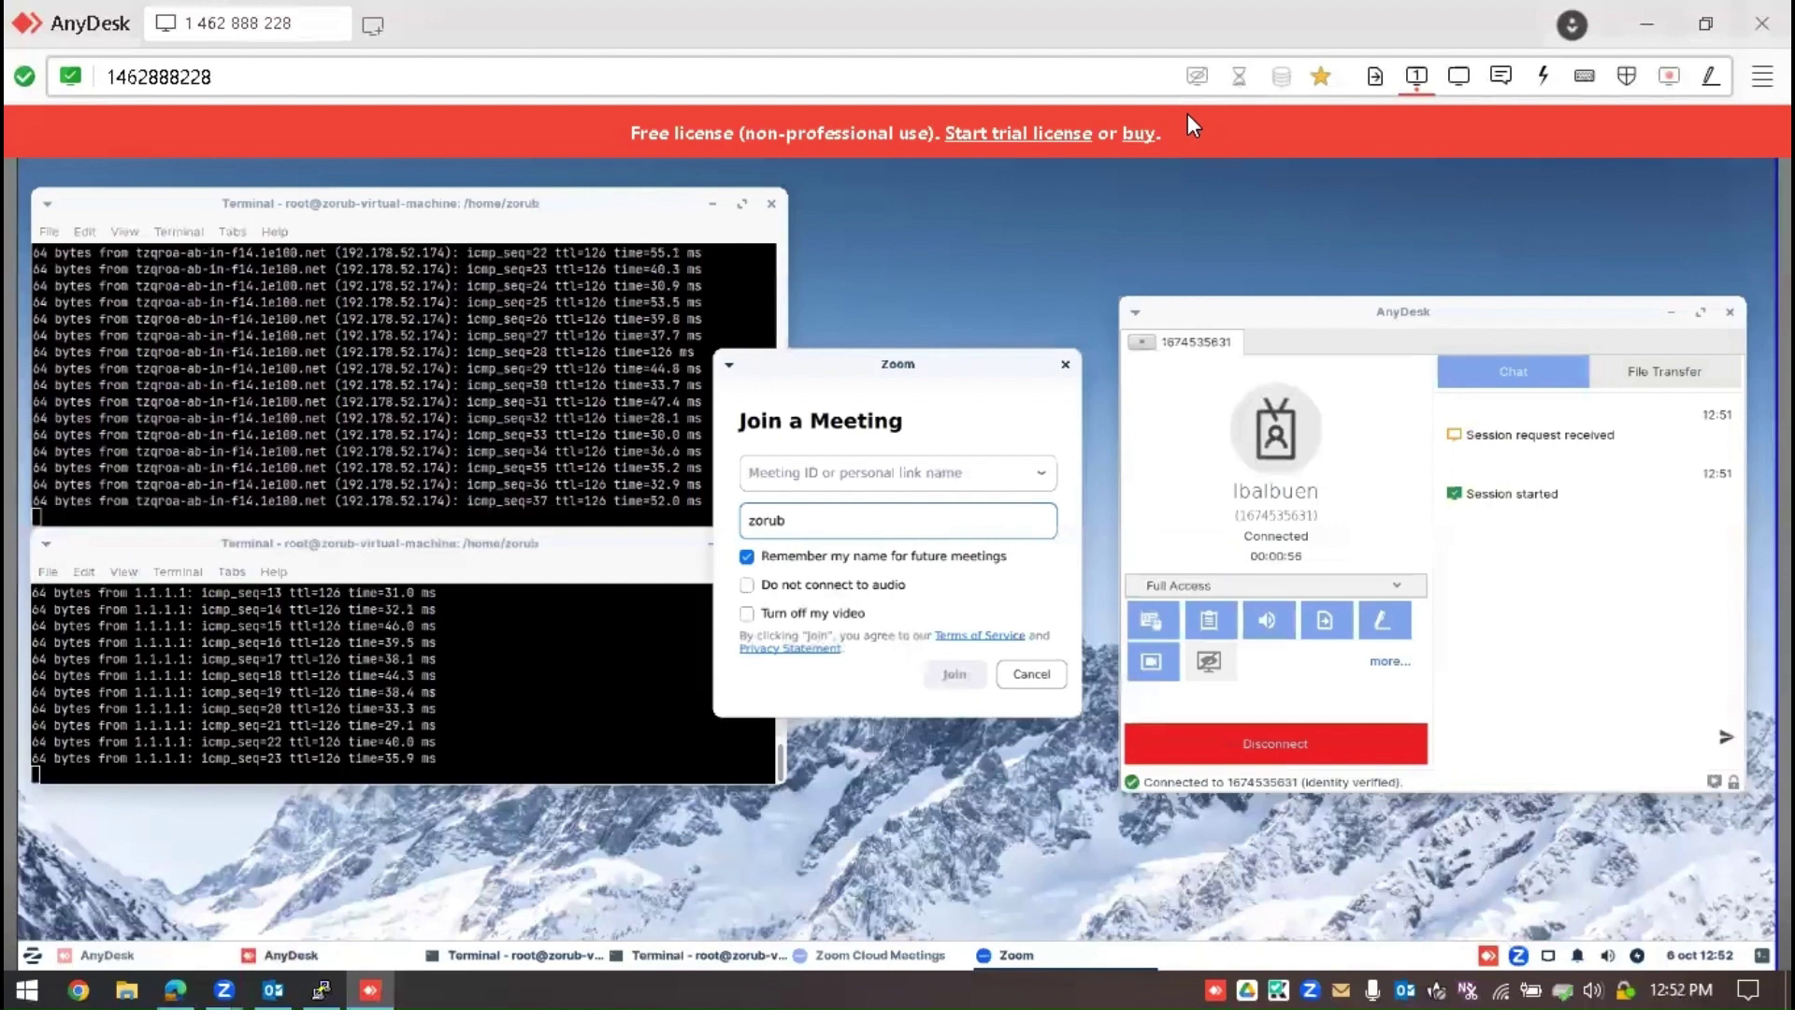
left_click(827, 472)
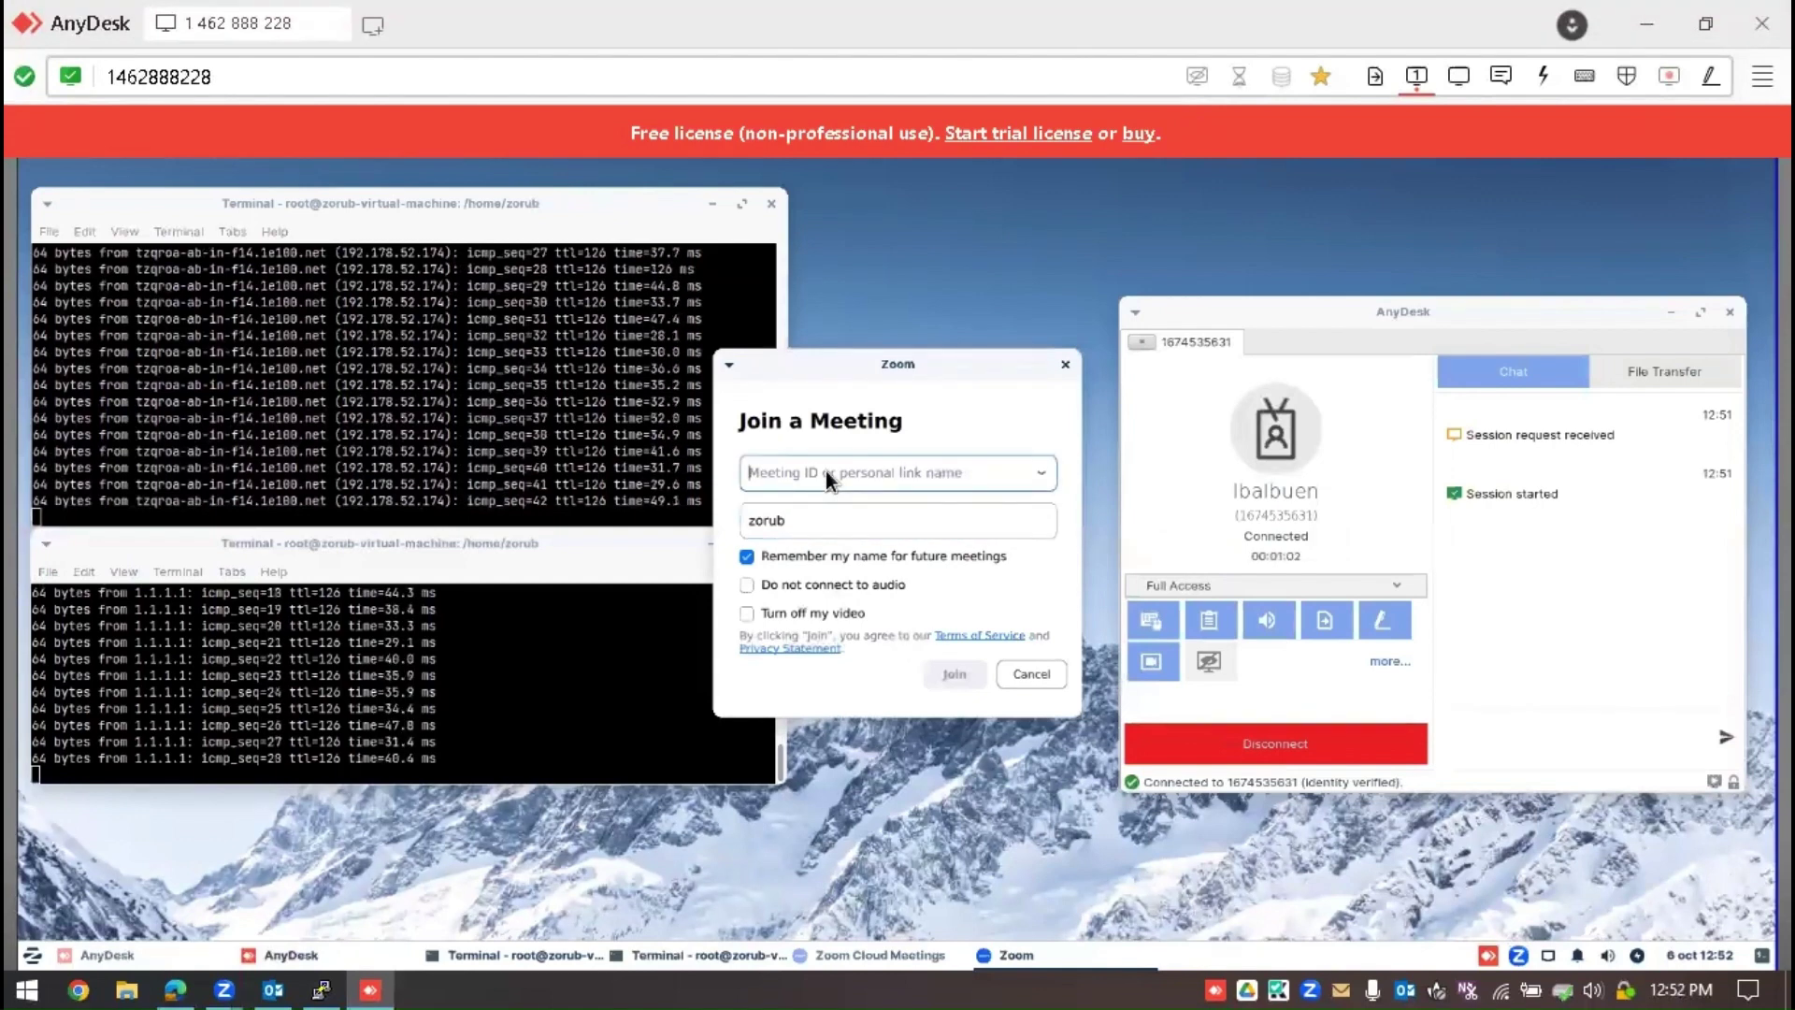
type("917")
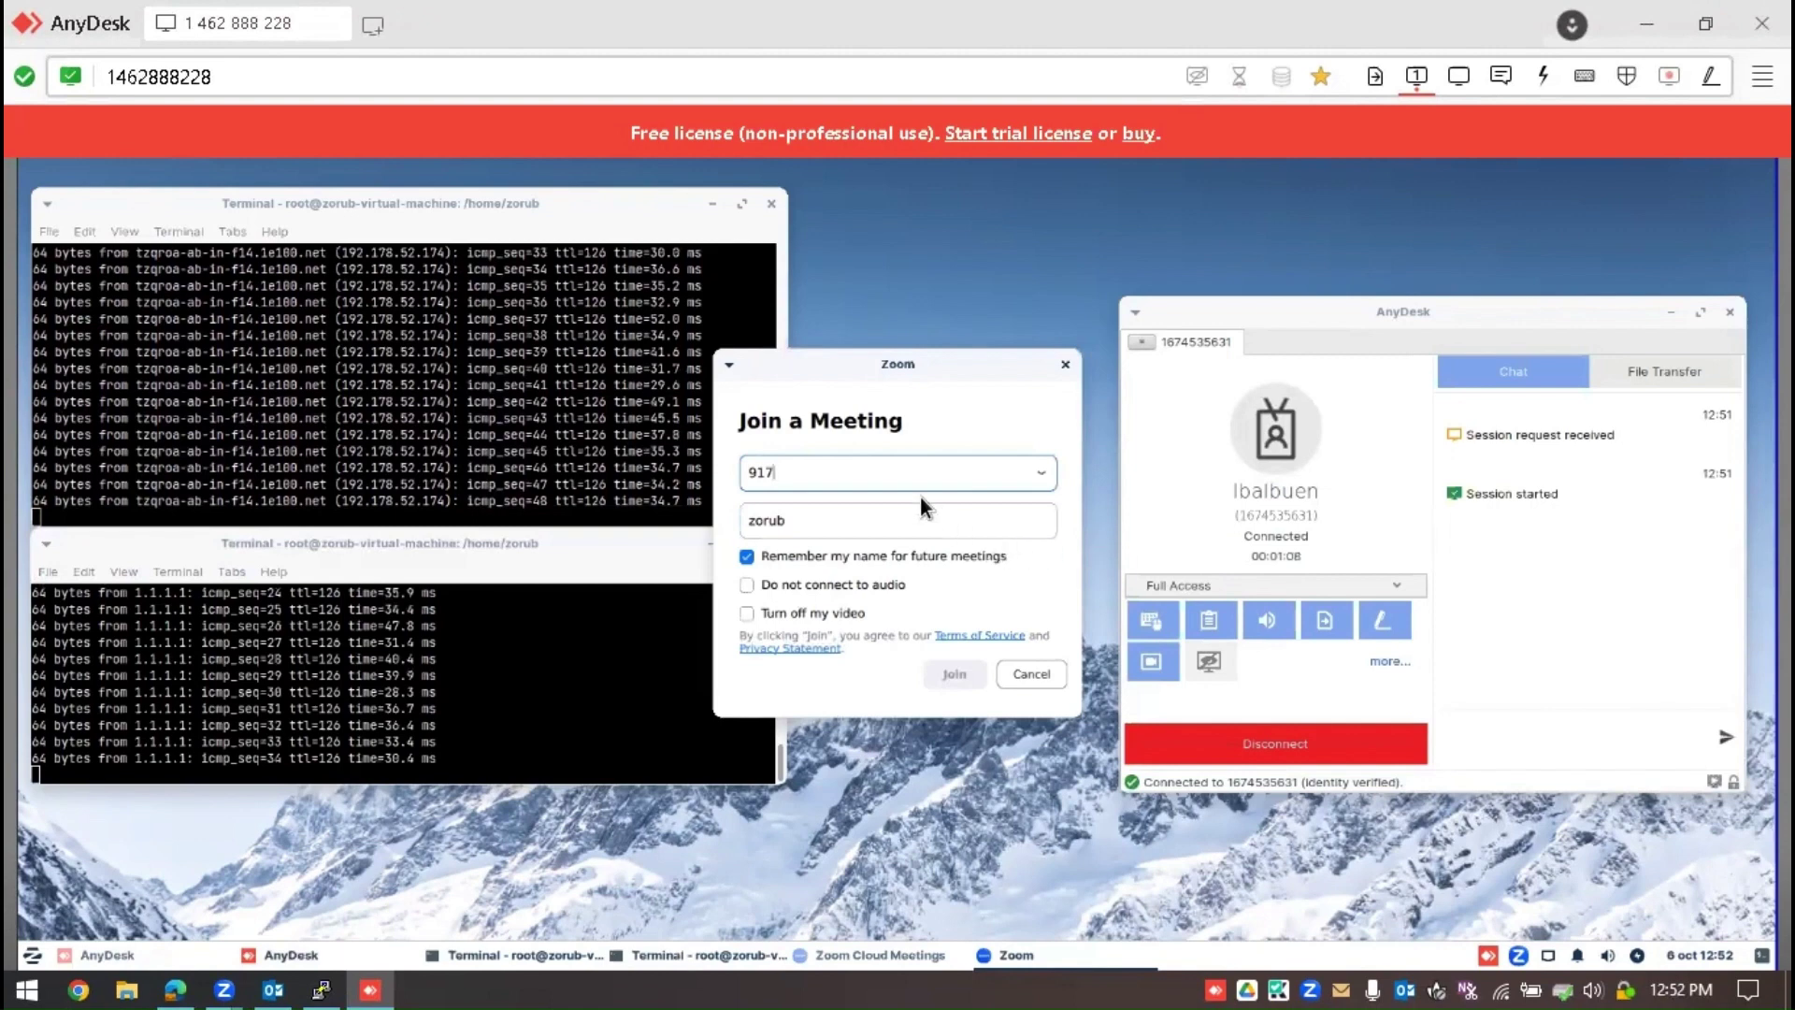
type("2")
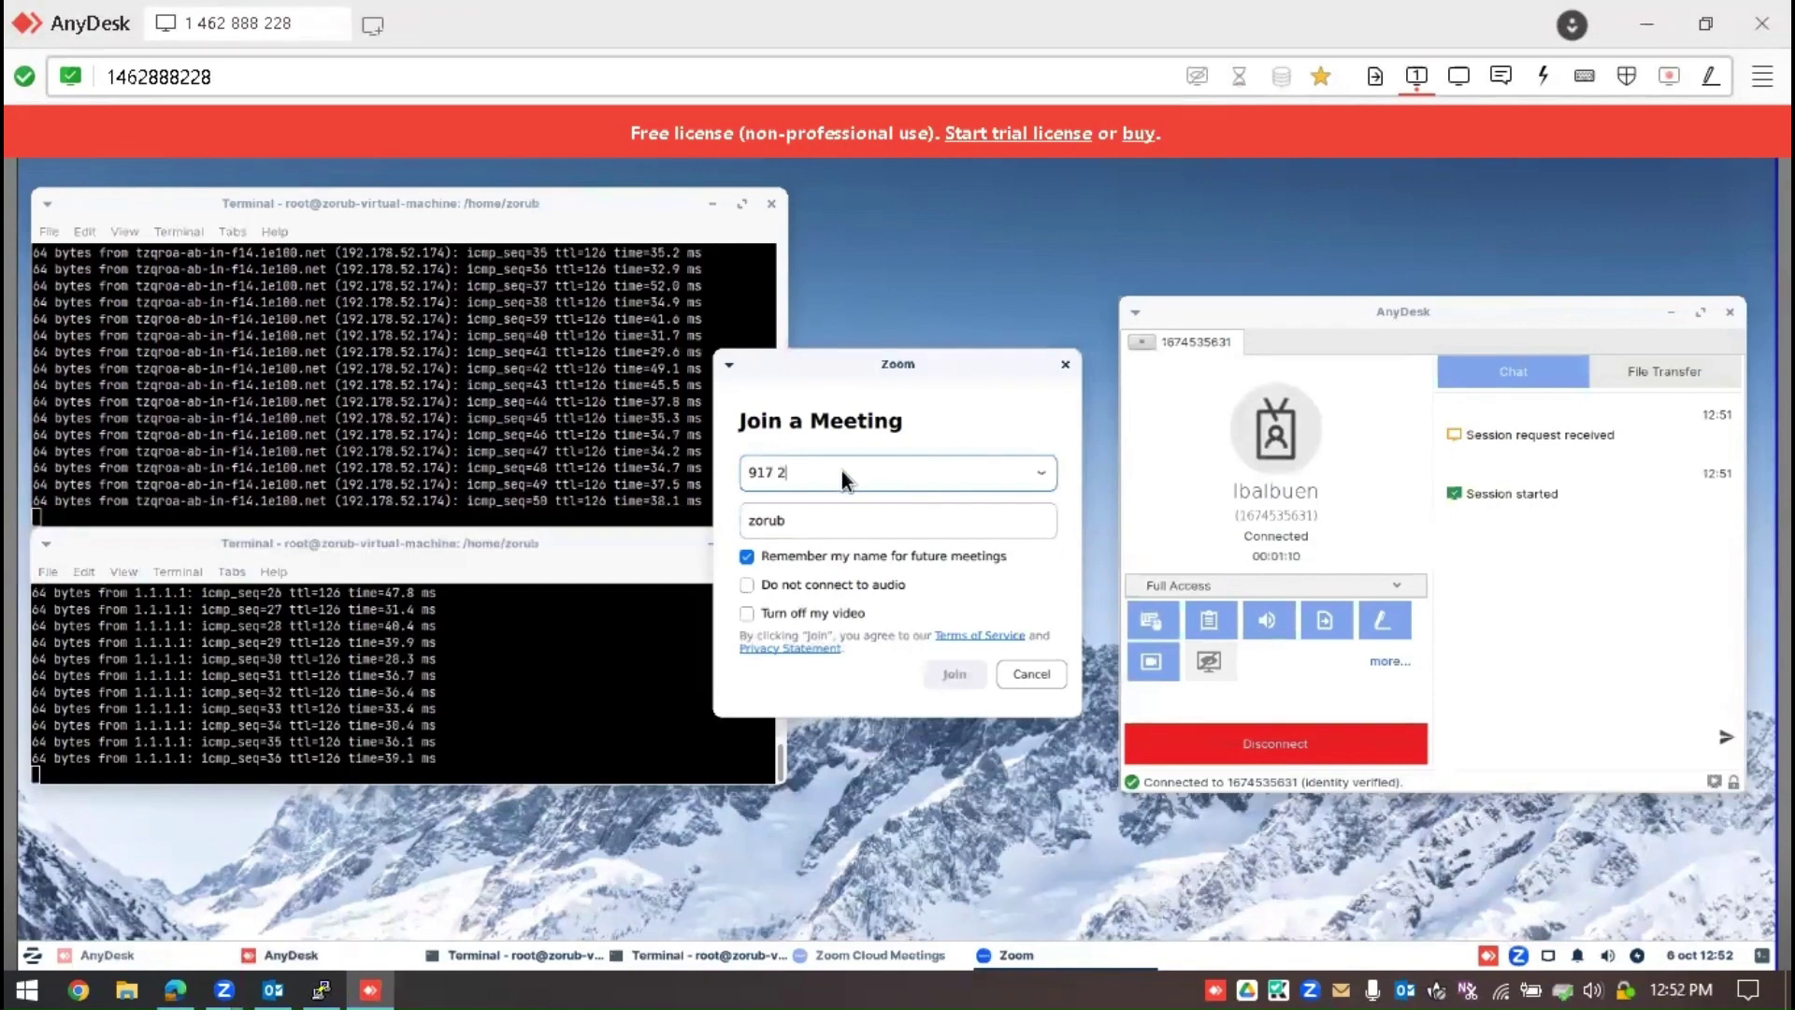
type("34 9")
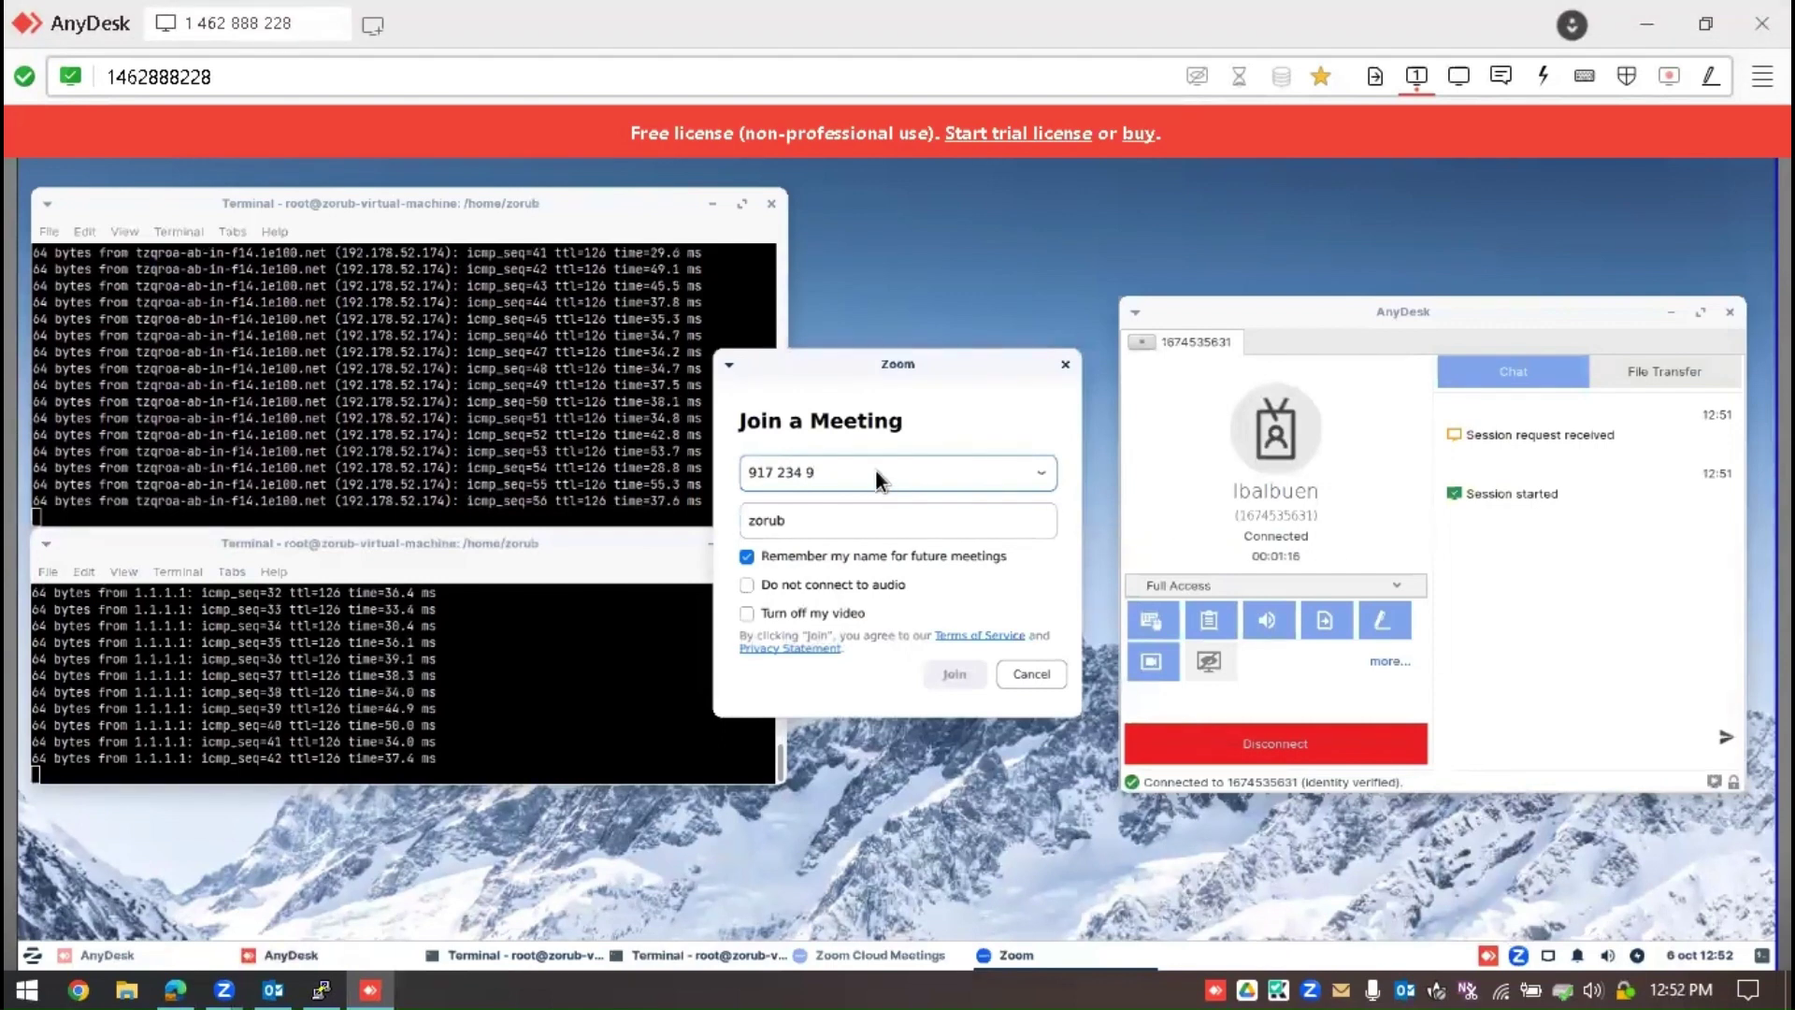
type("036")
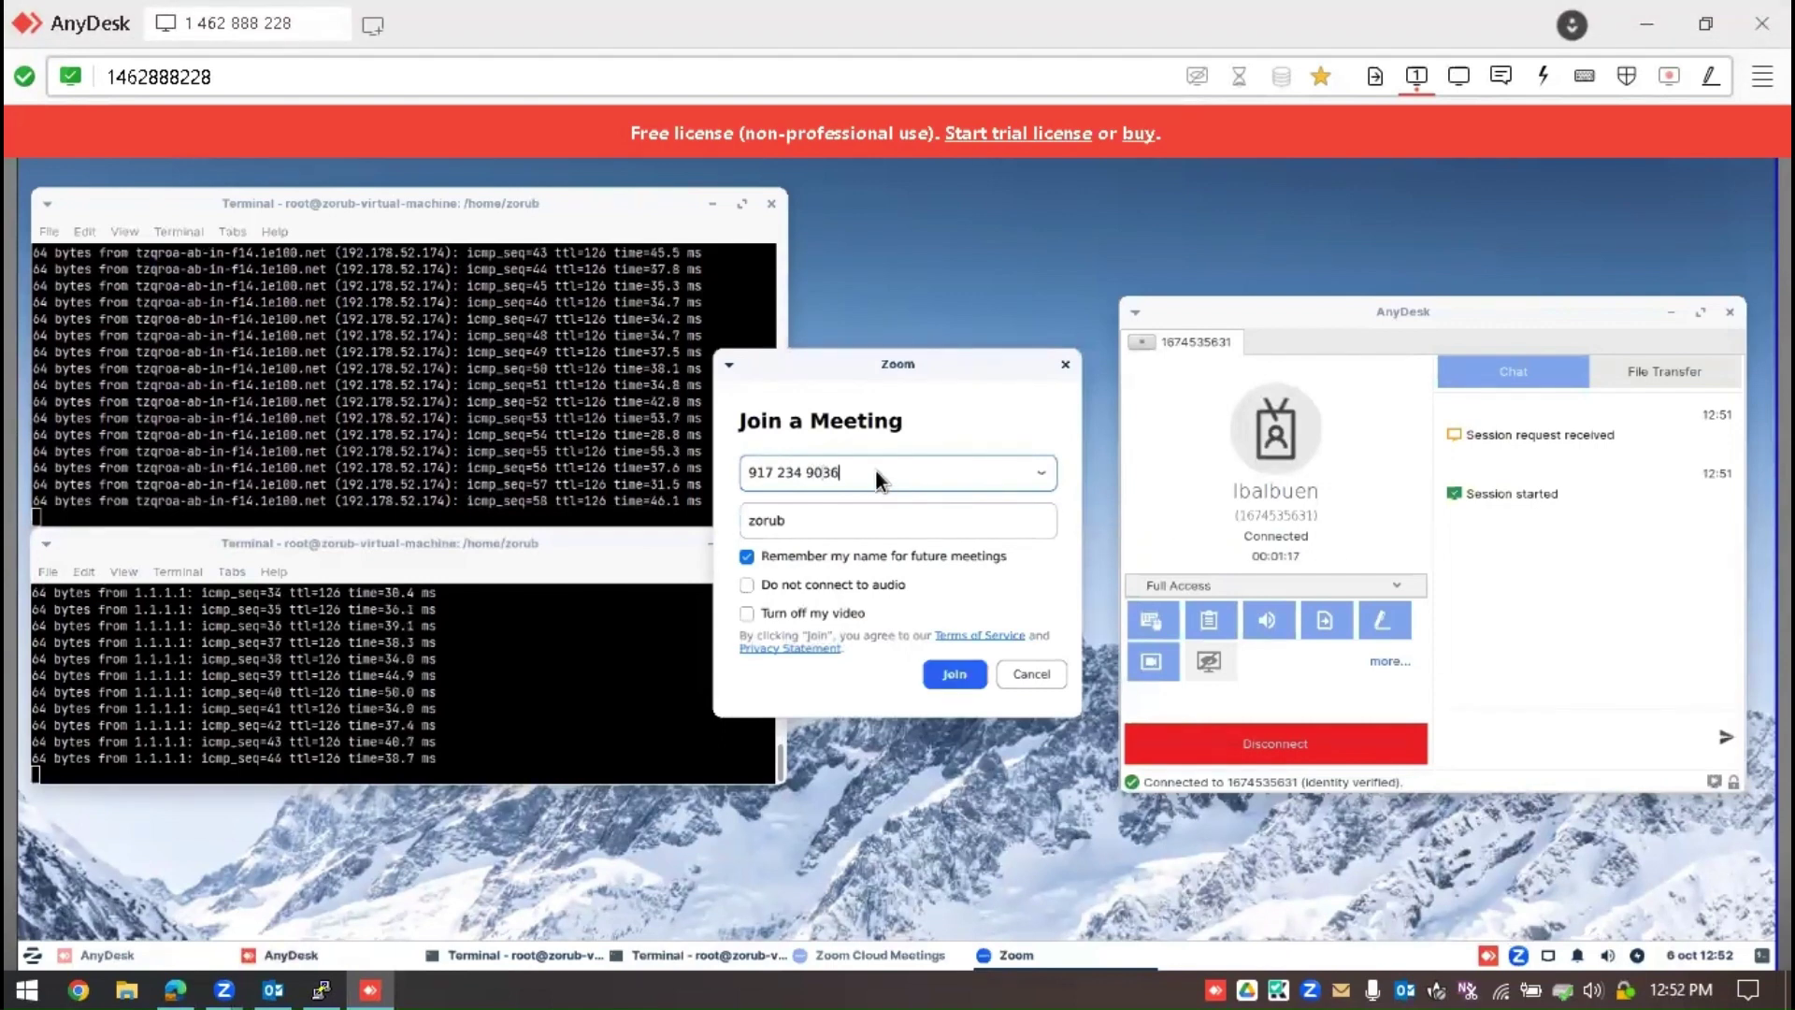
type("4")
left_click(963, 676)
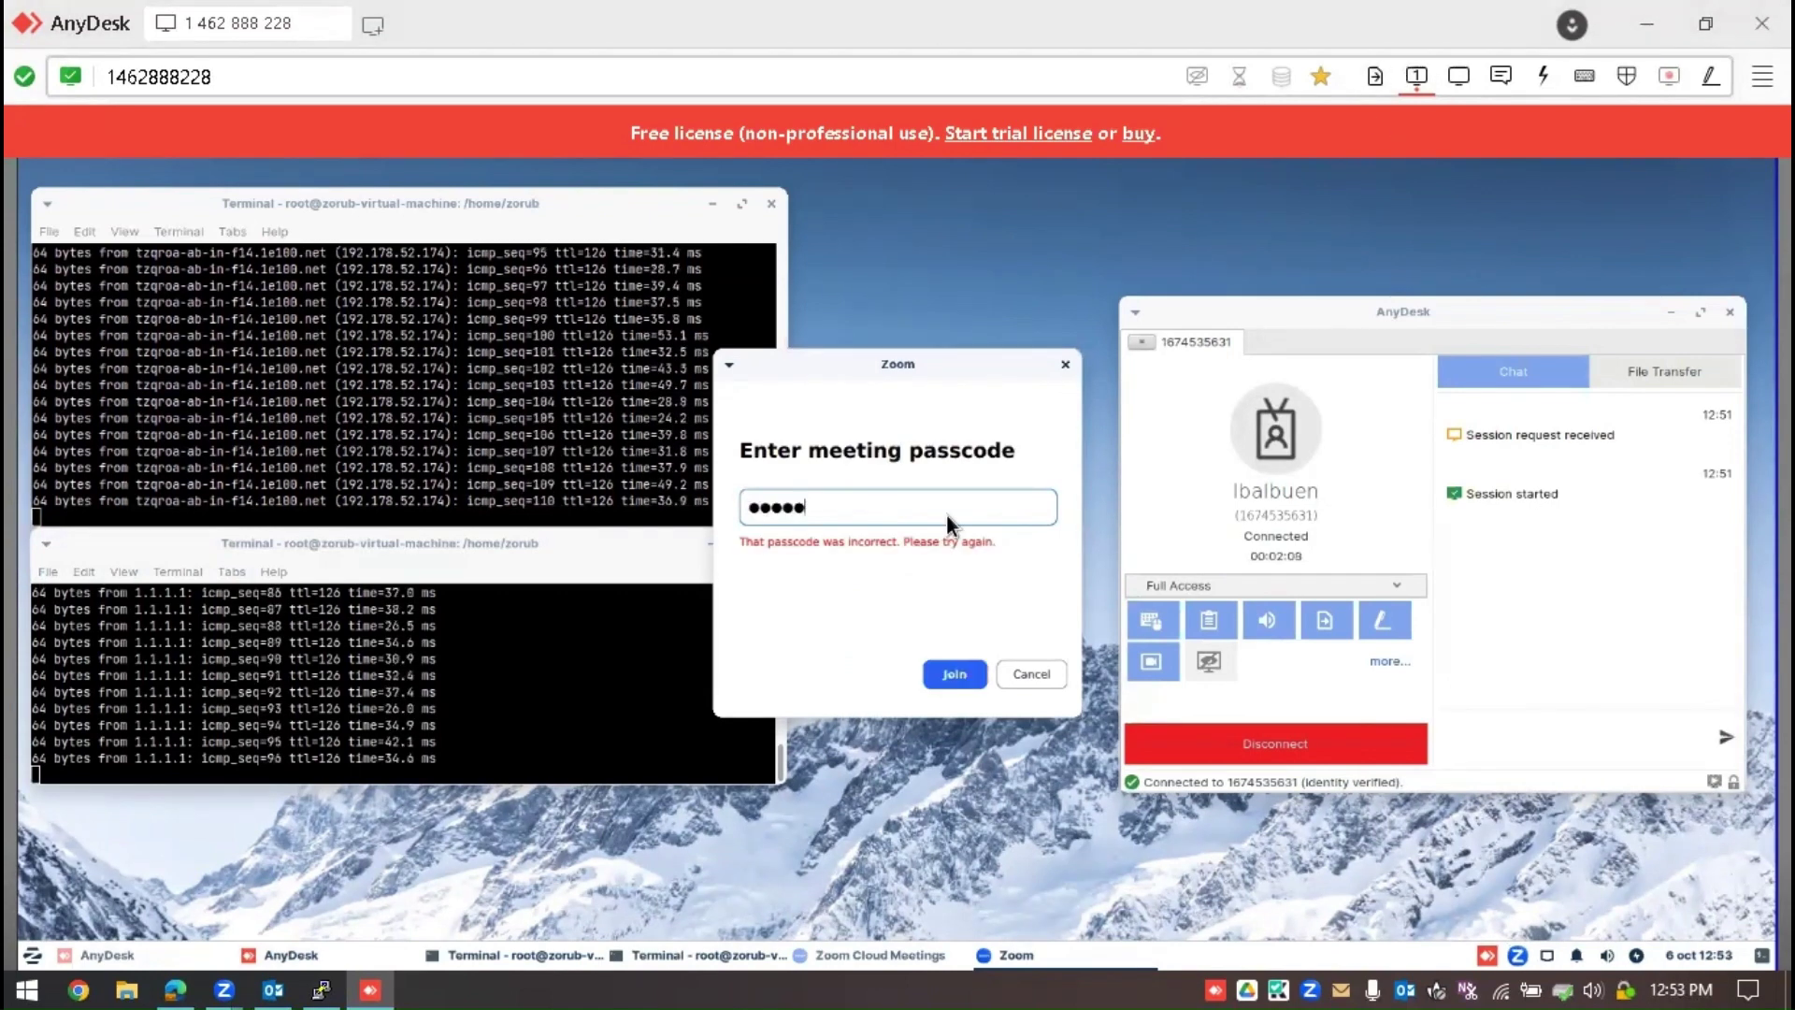
type("1")
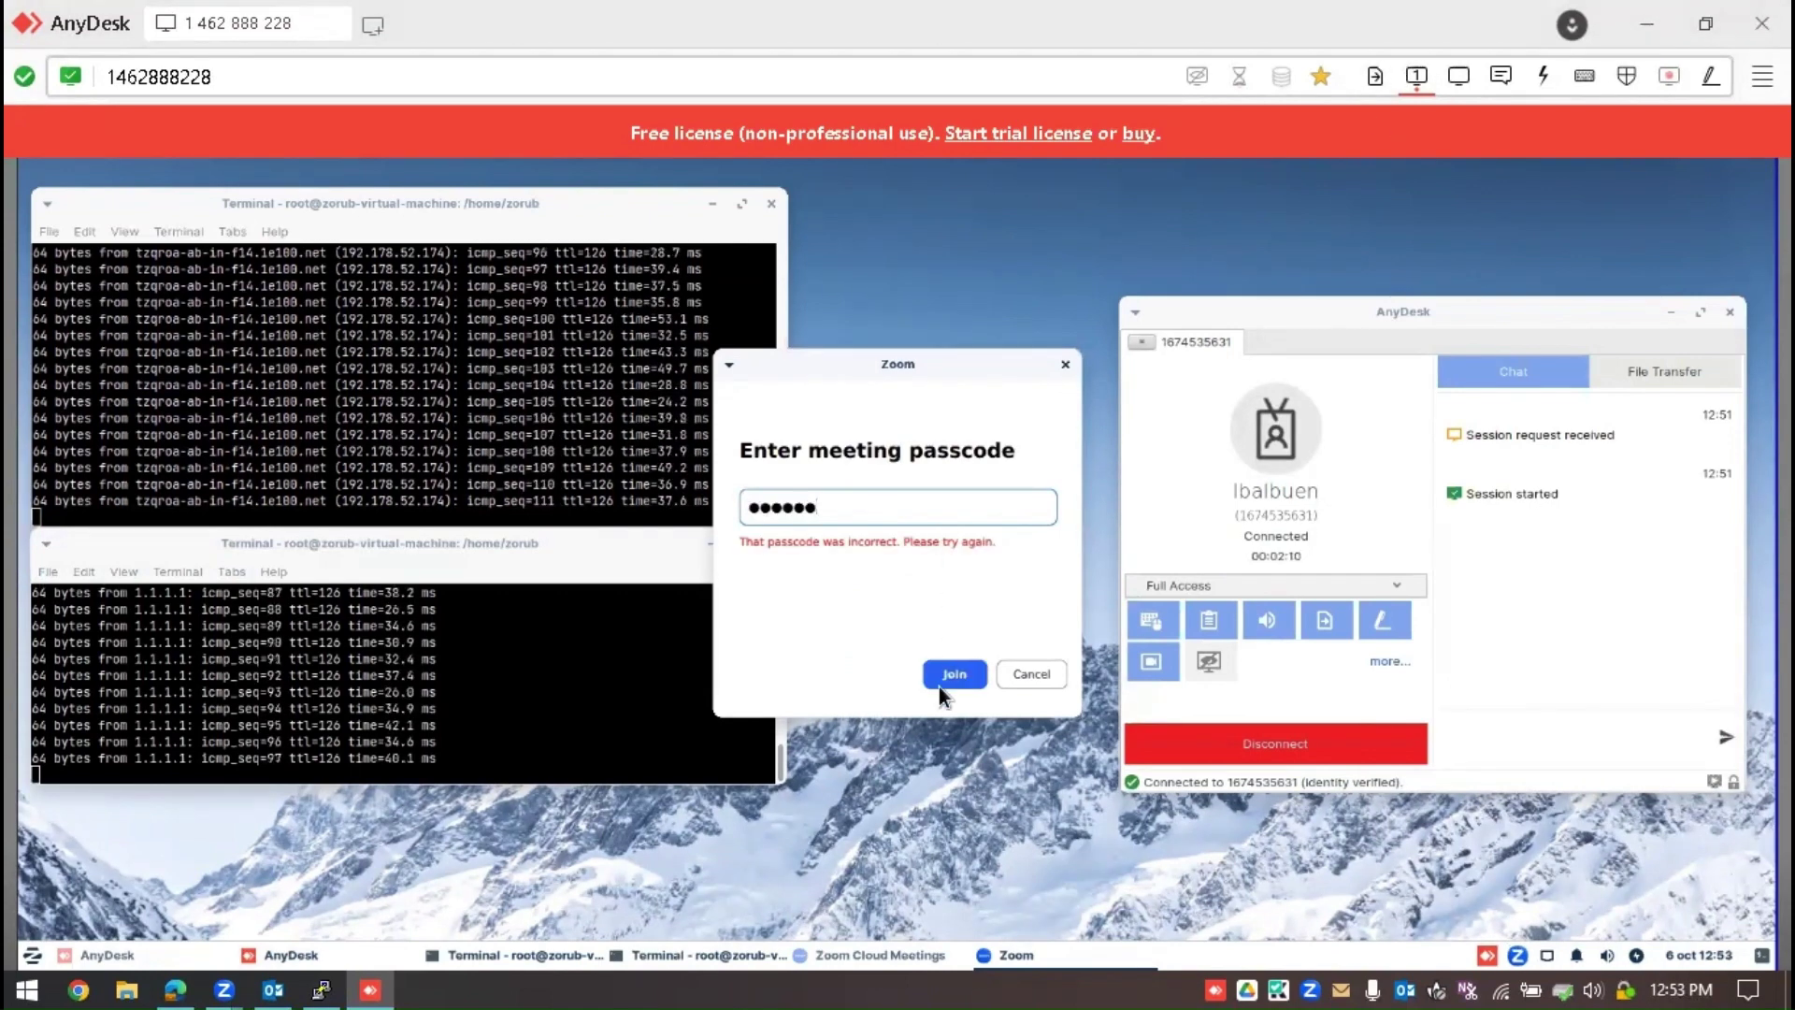
left_click(944, 682)
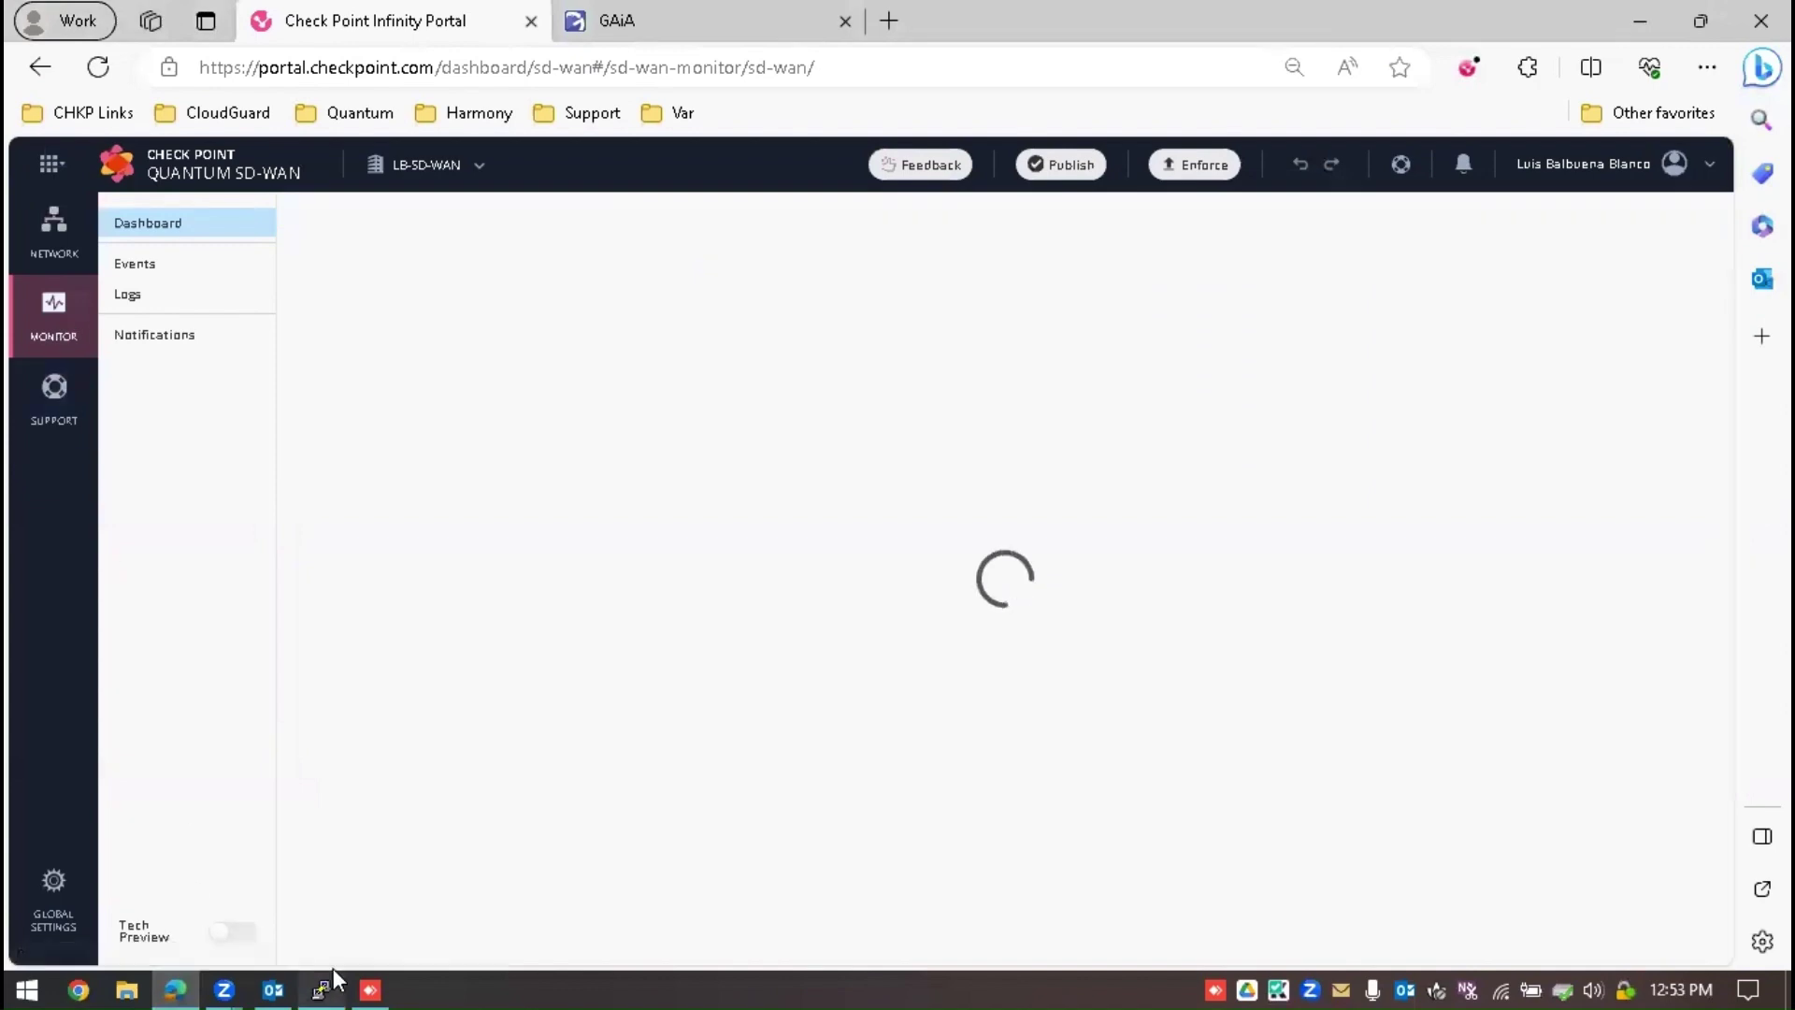
- Recheck cpnano -s on the gateway, then bring the SD-WAN dashboard back in front
left_click(321, 990)
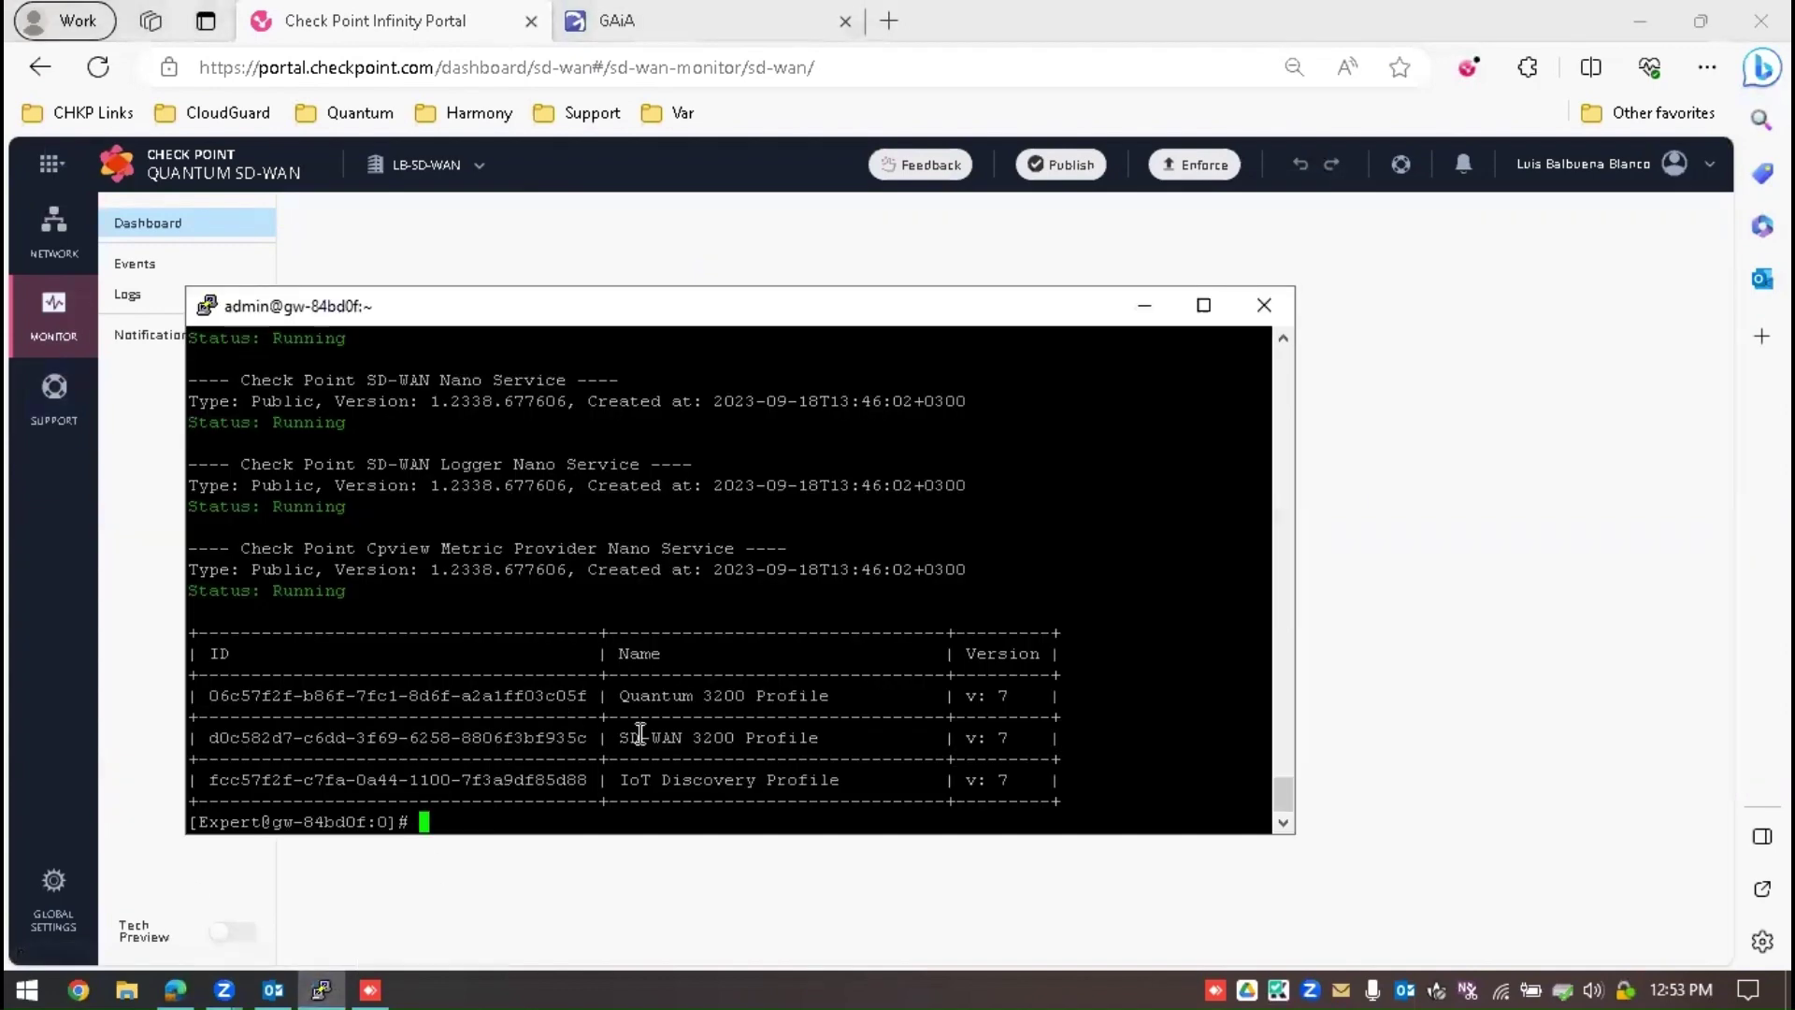
type("cpnano -s")
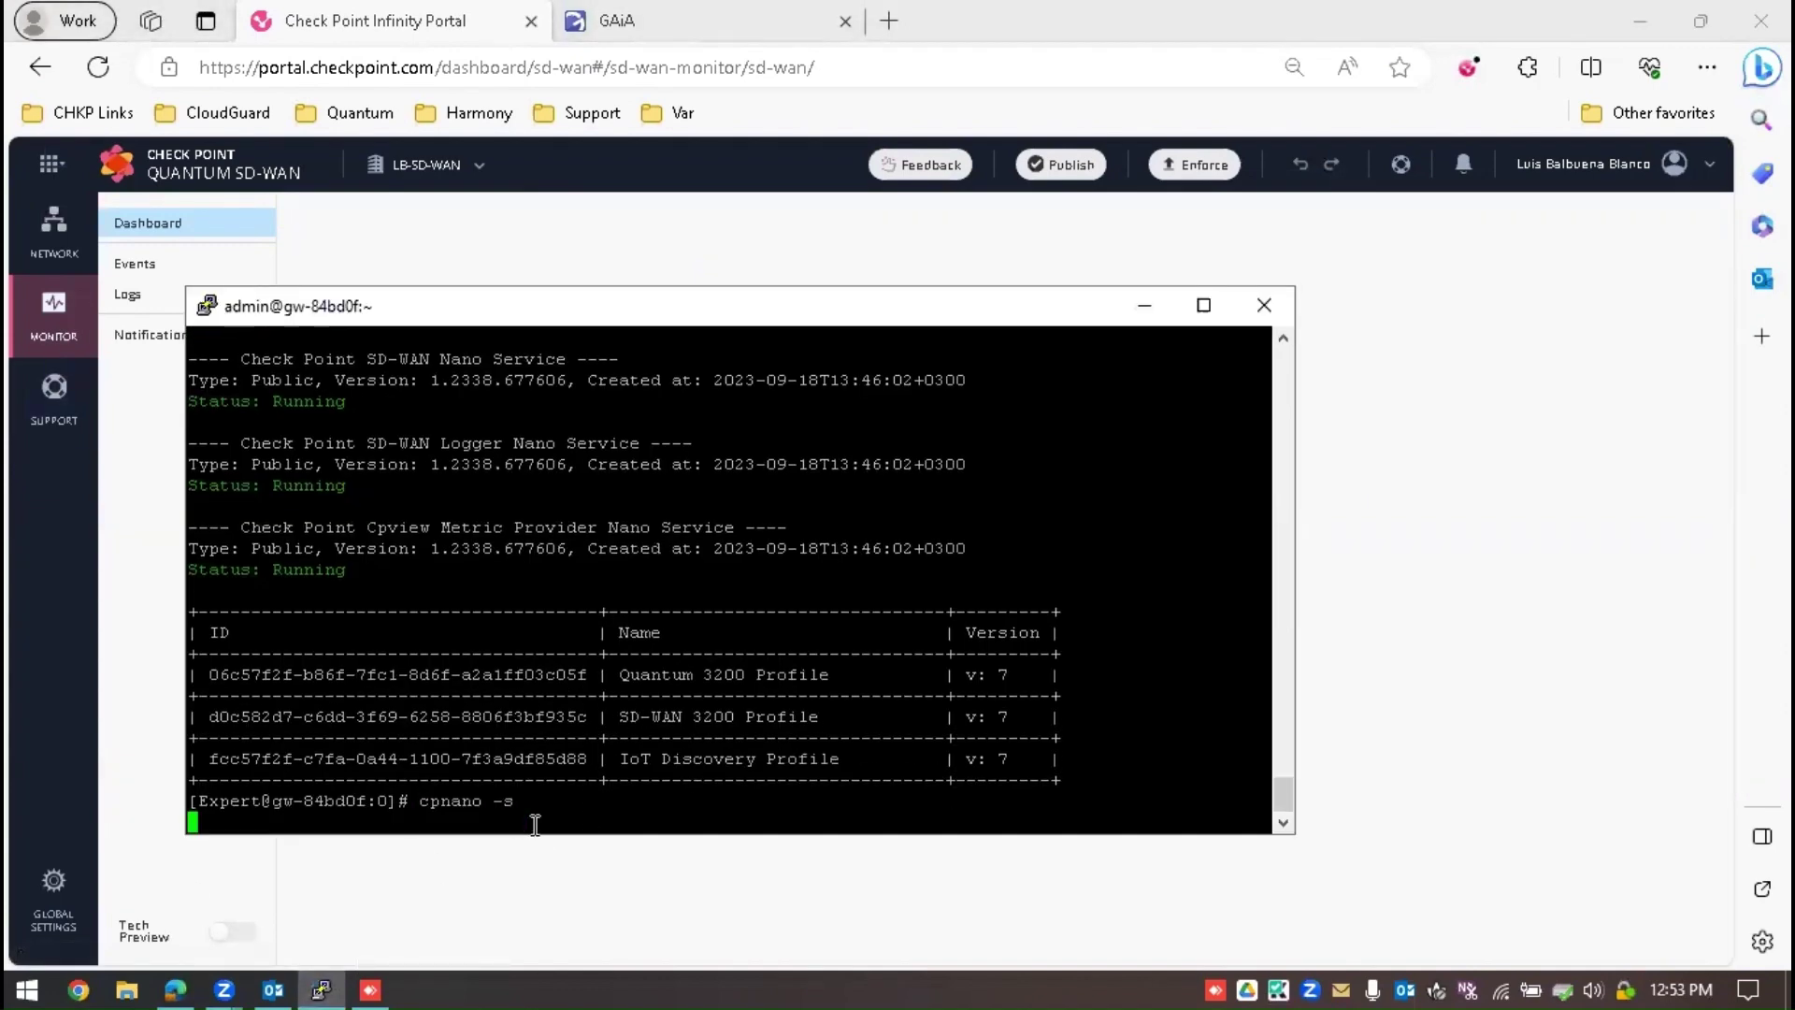
key("Return")
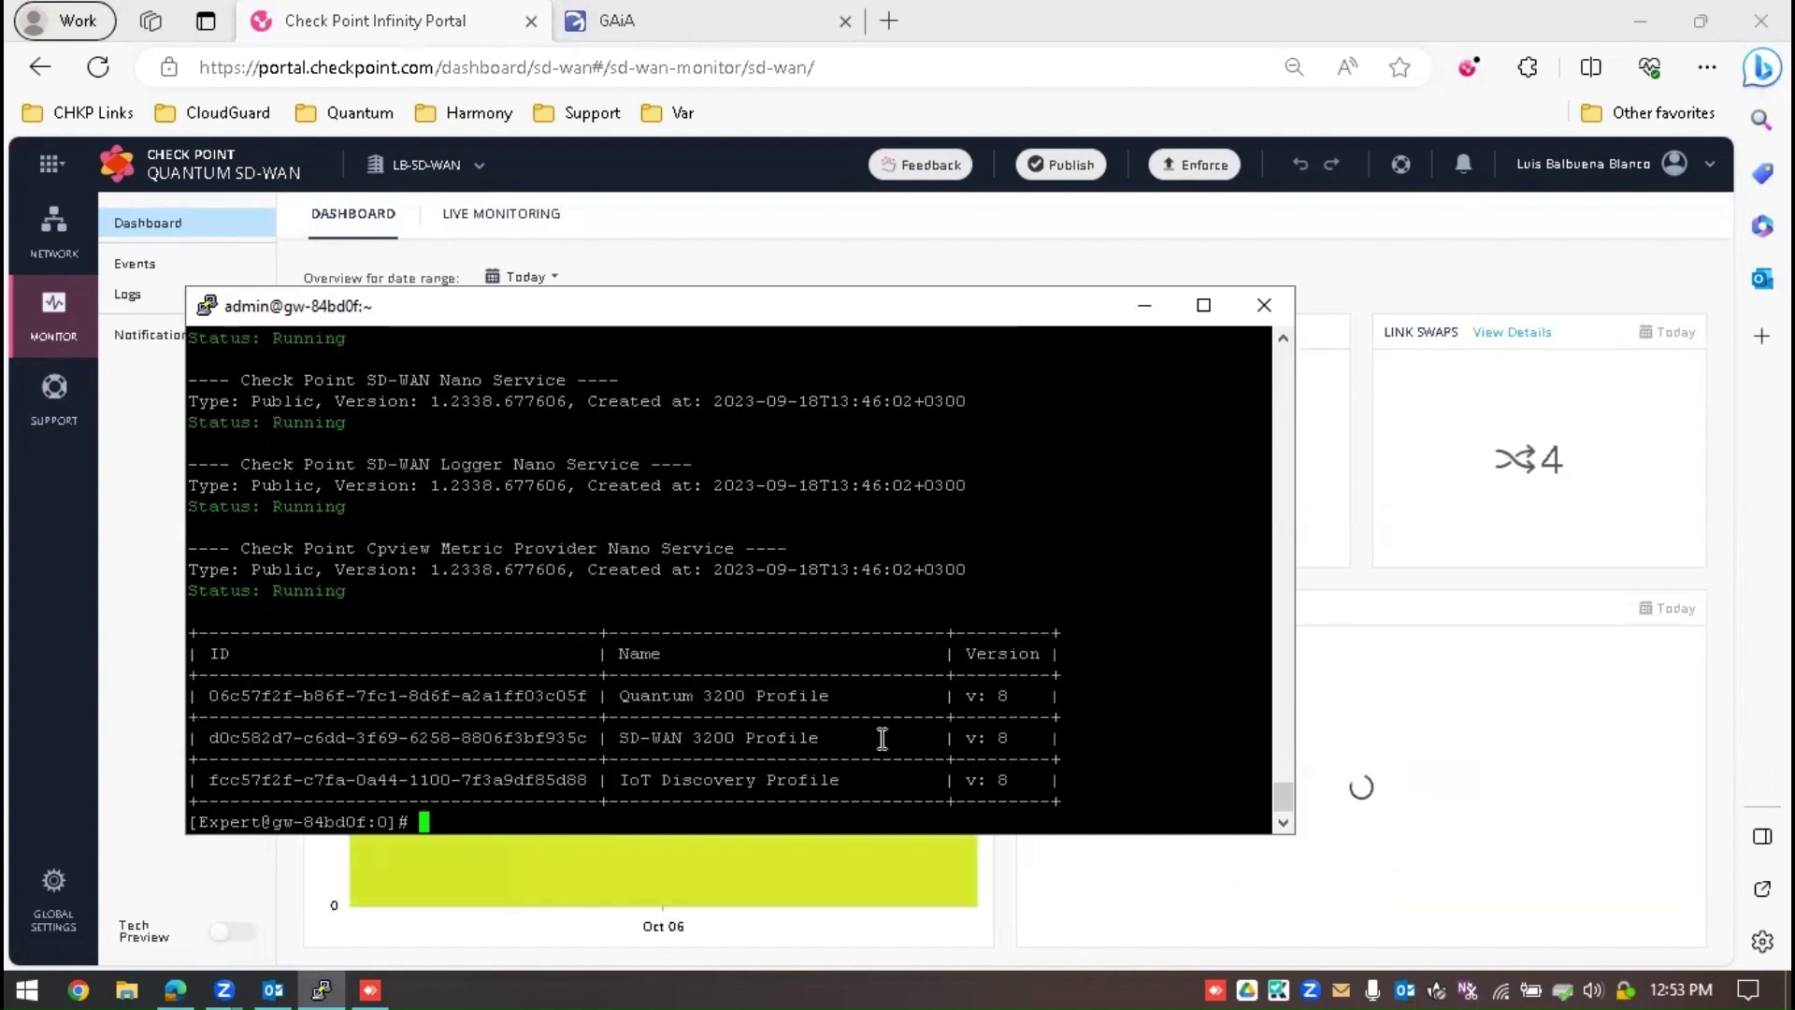
left_click(1030, 271)
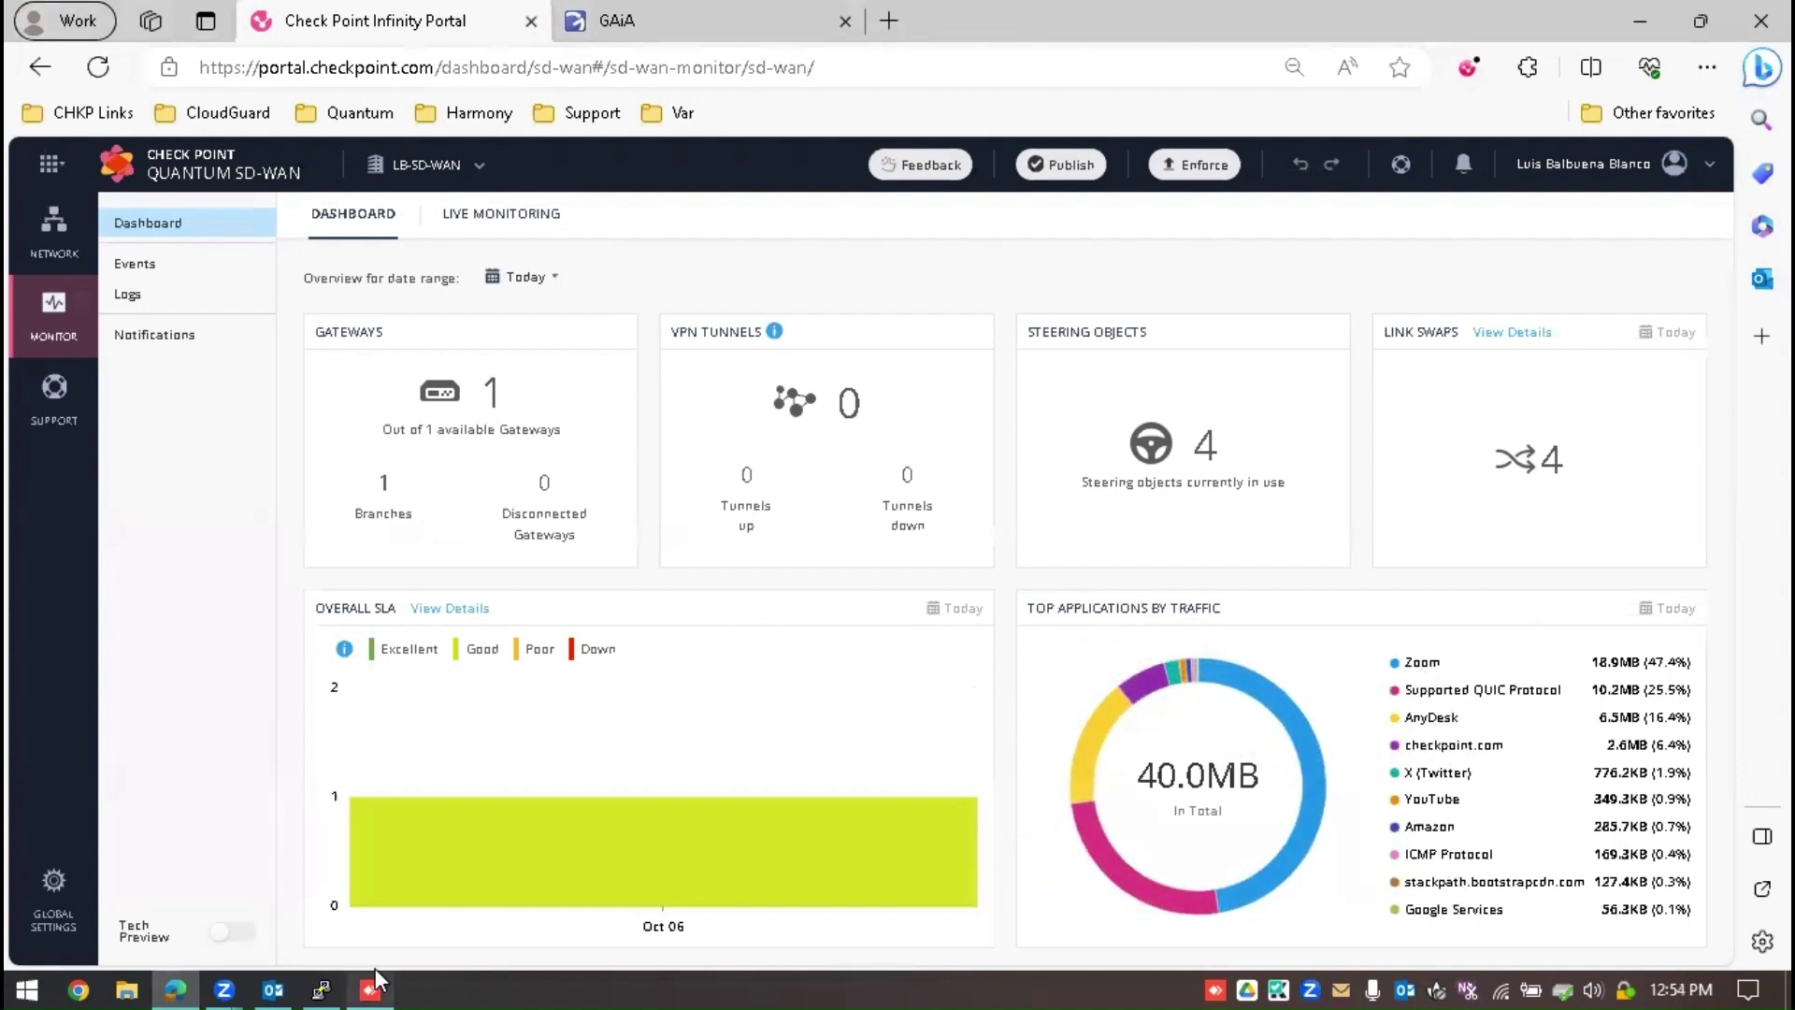
- Show Live Monitoring for gateway GW3200 and inspect its four link swap entries
left_click(1529, 459)
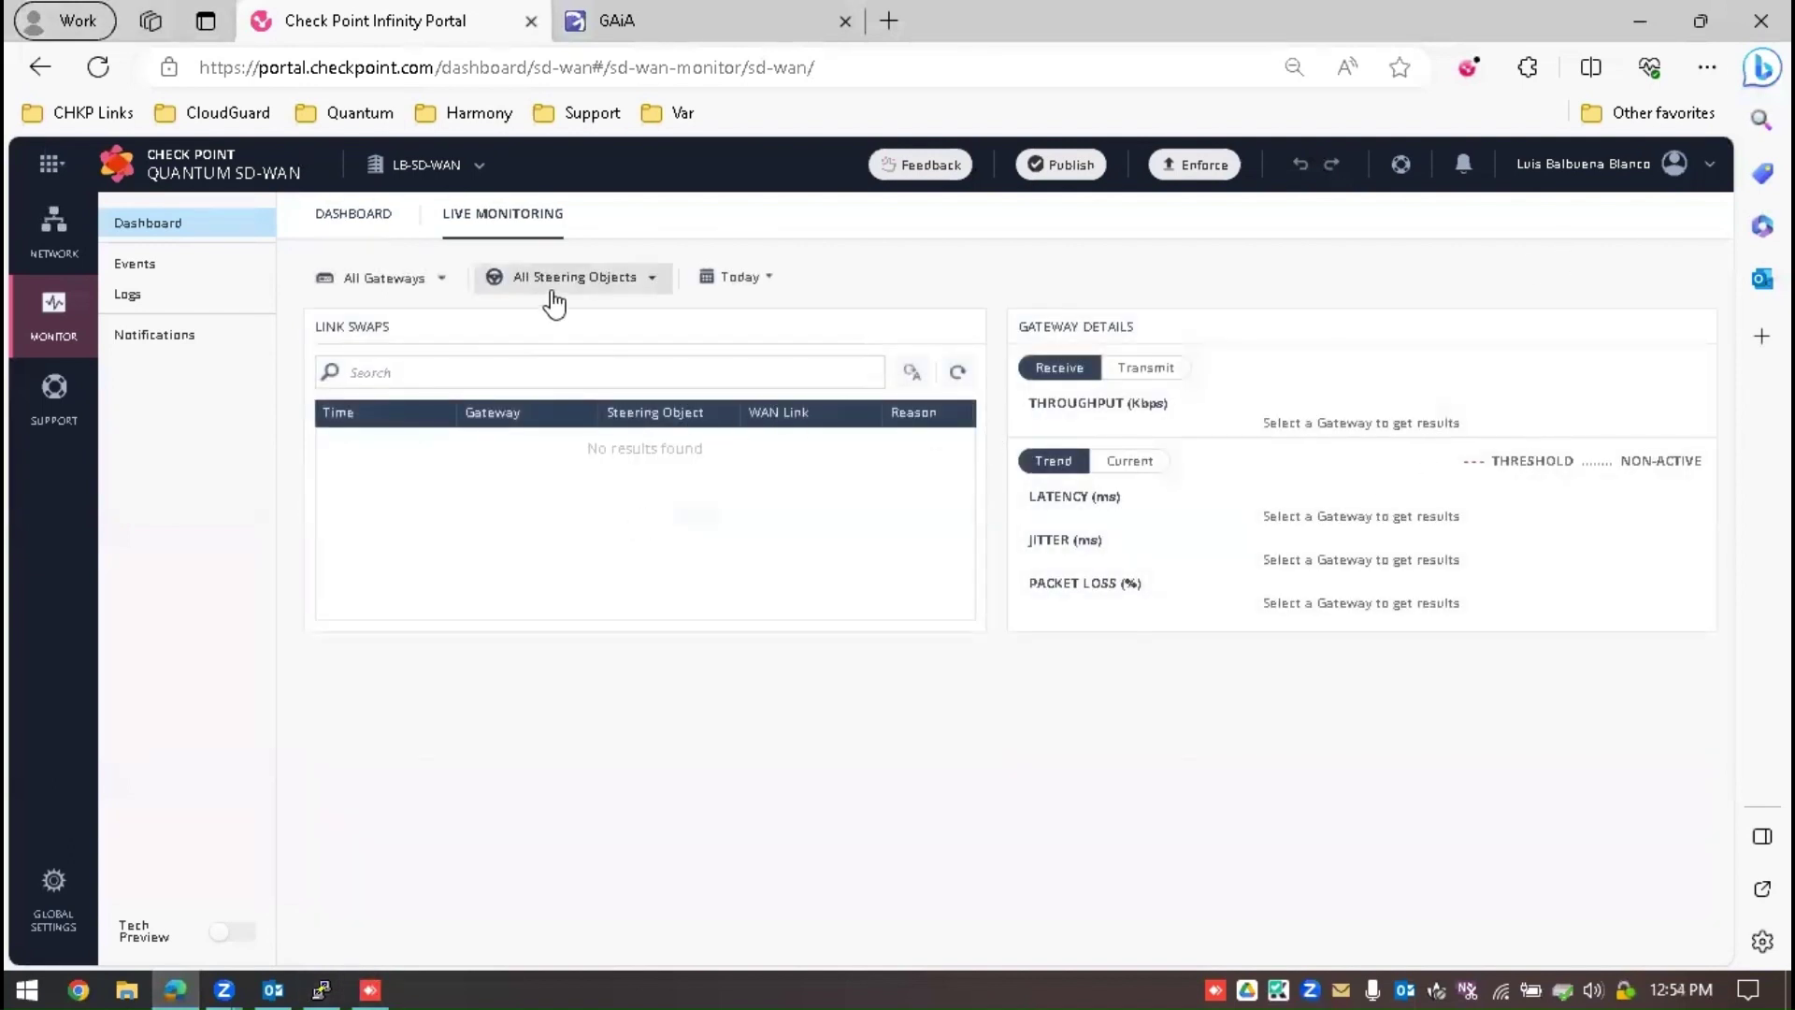
left_click(396, 299)
left_click(394, 436)
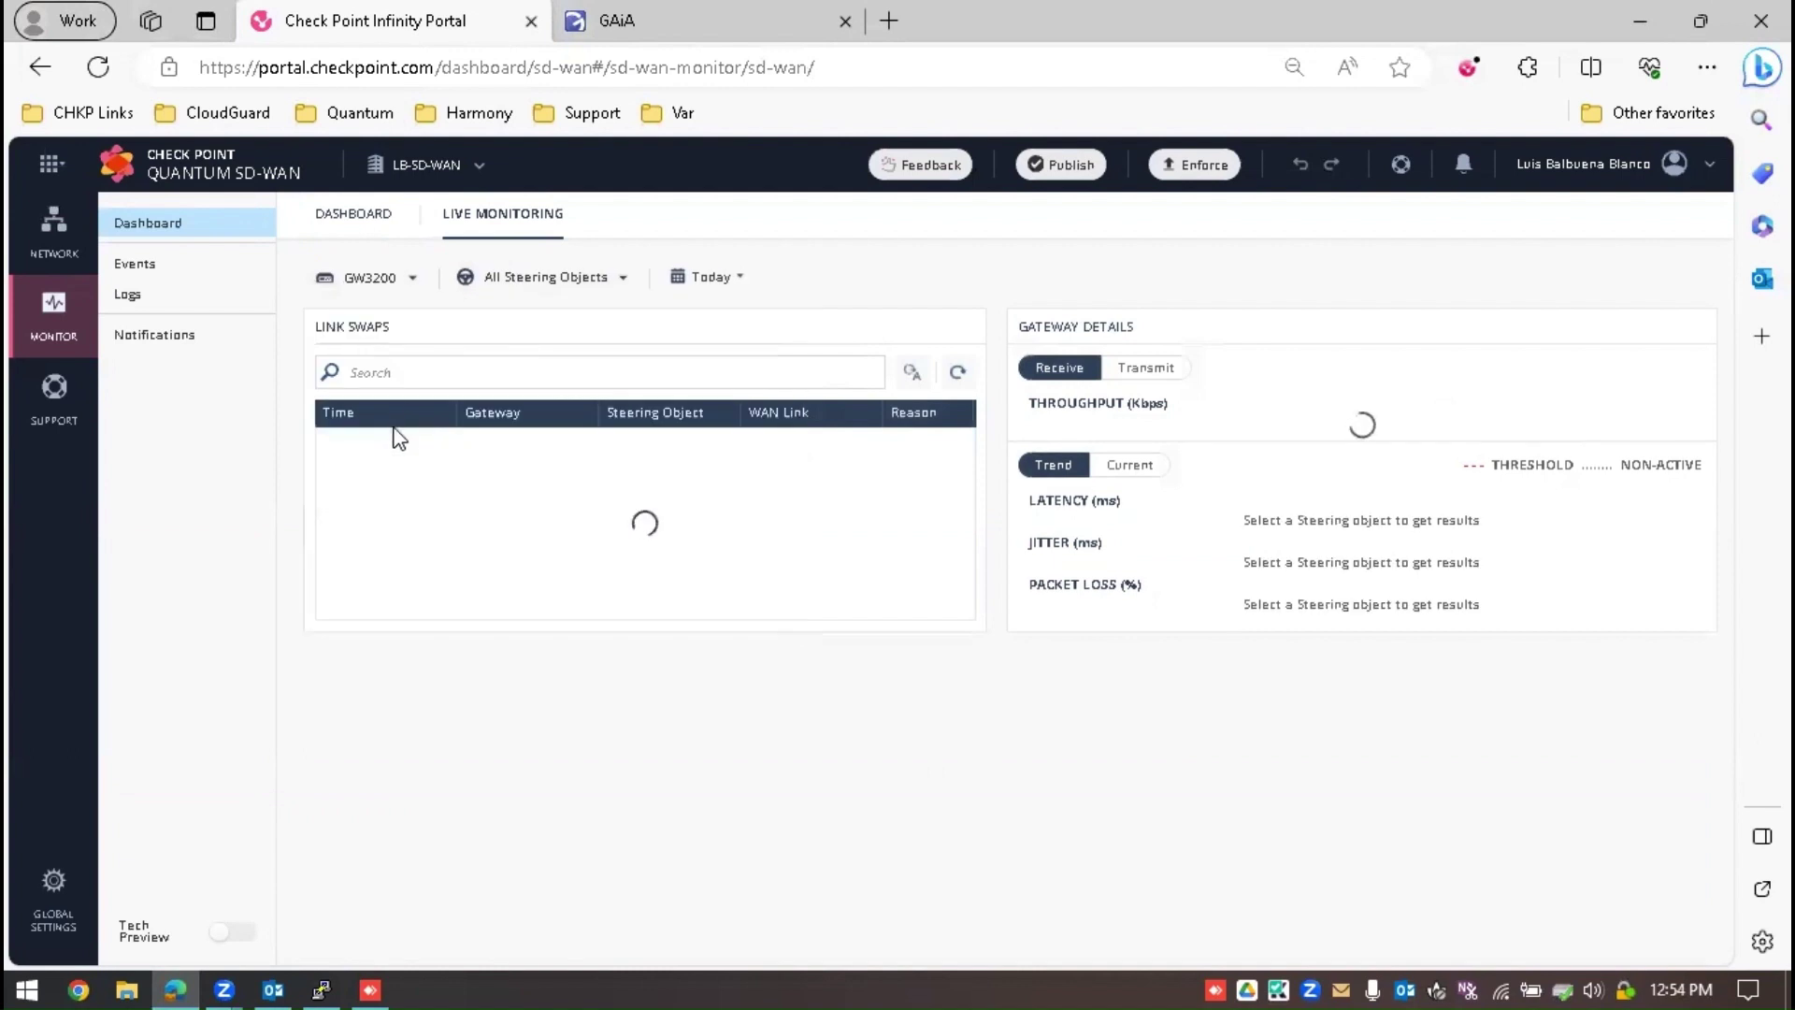
left_click(552, 299)
left_click(830, 248)
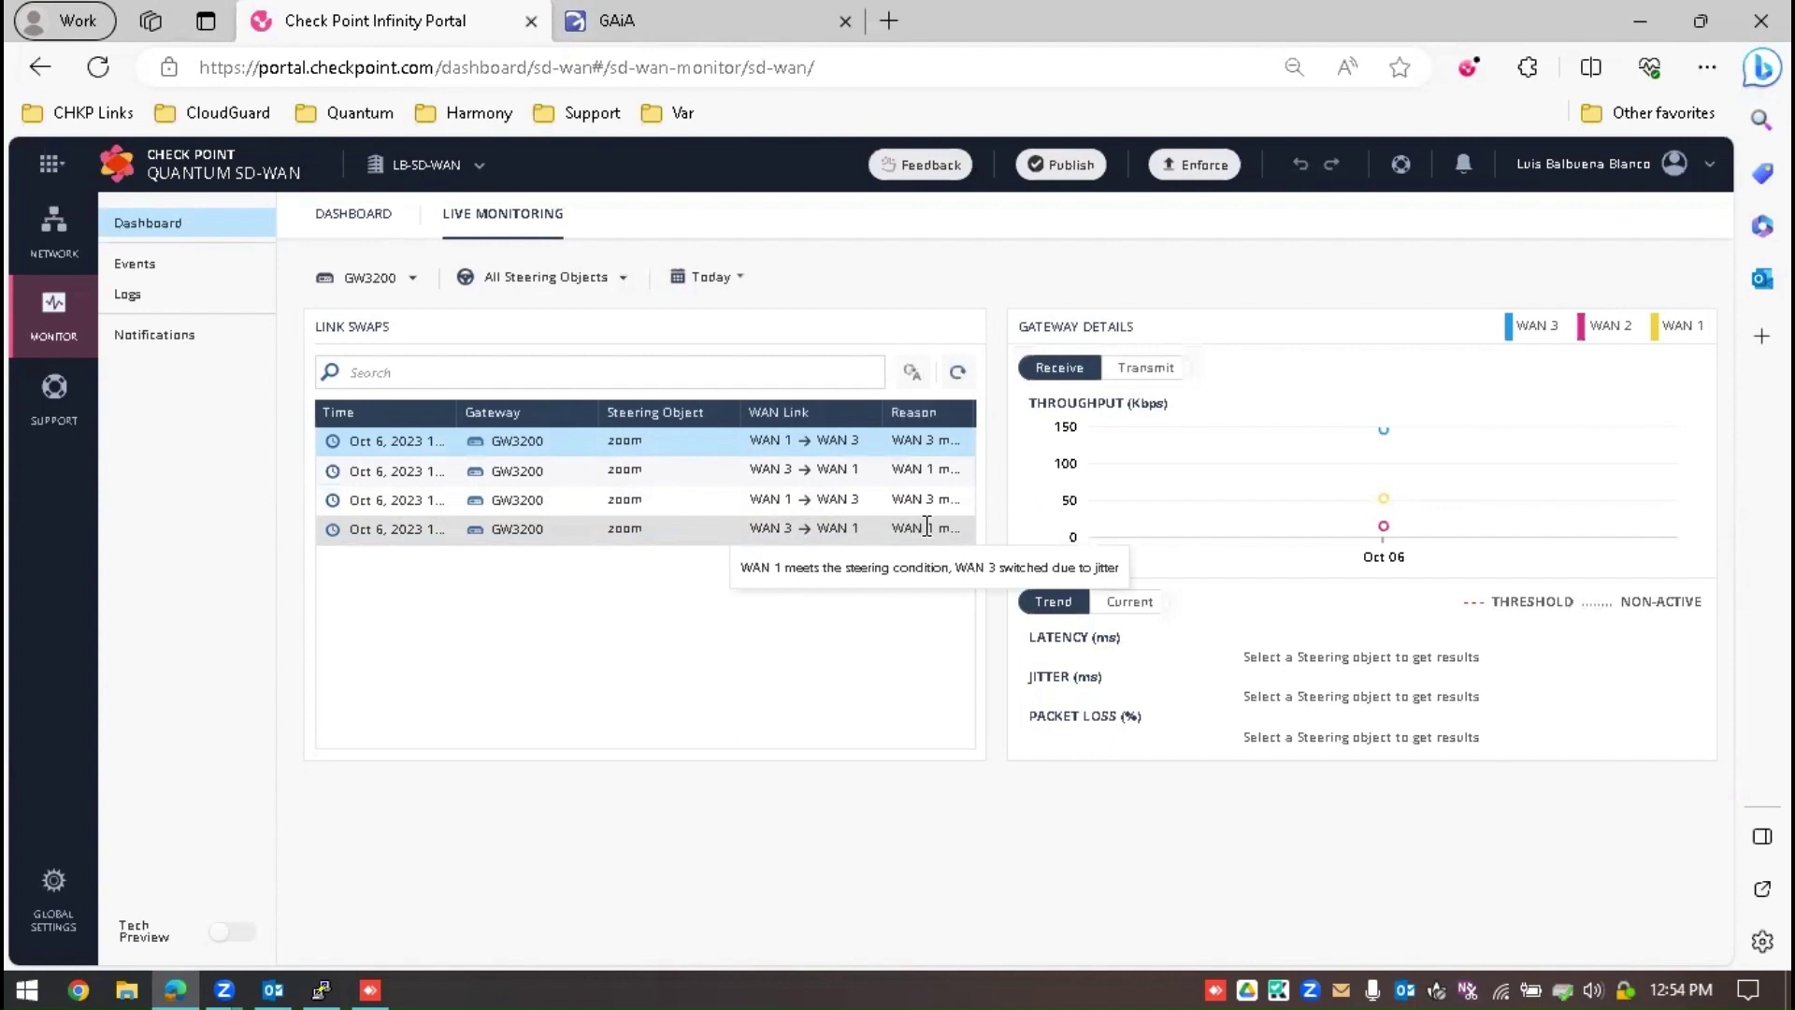
left_click(593, 541)
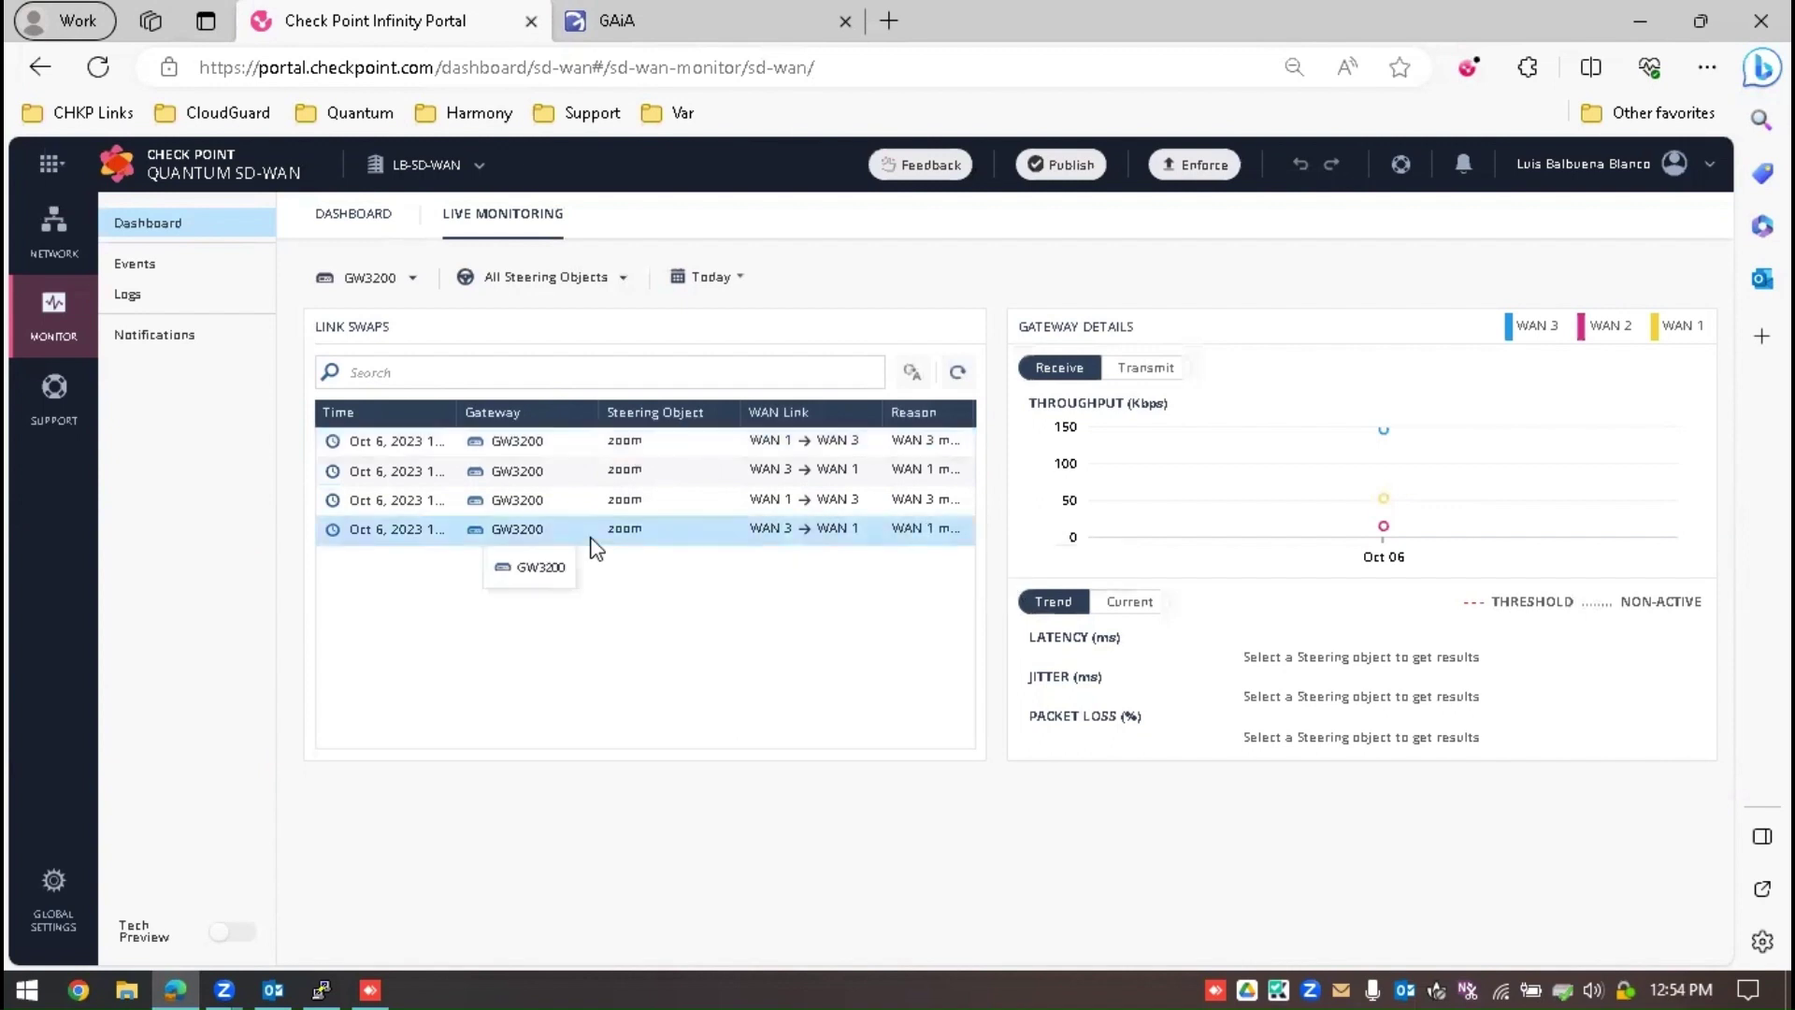
left_click(613, 276)
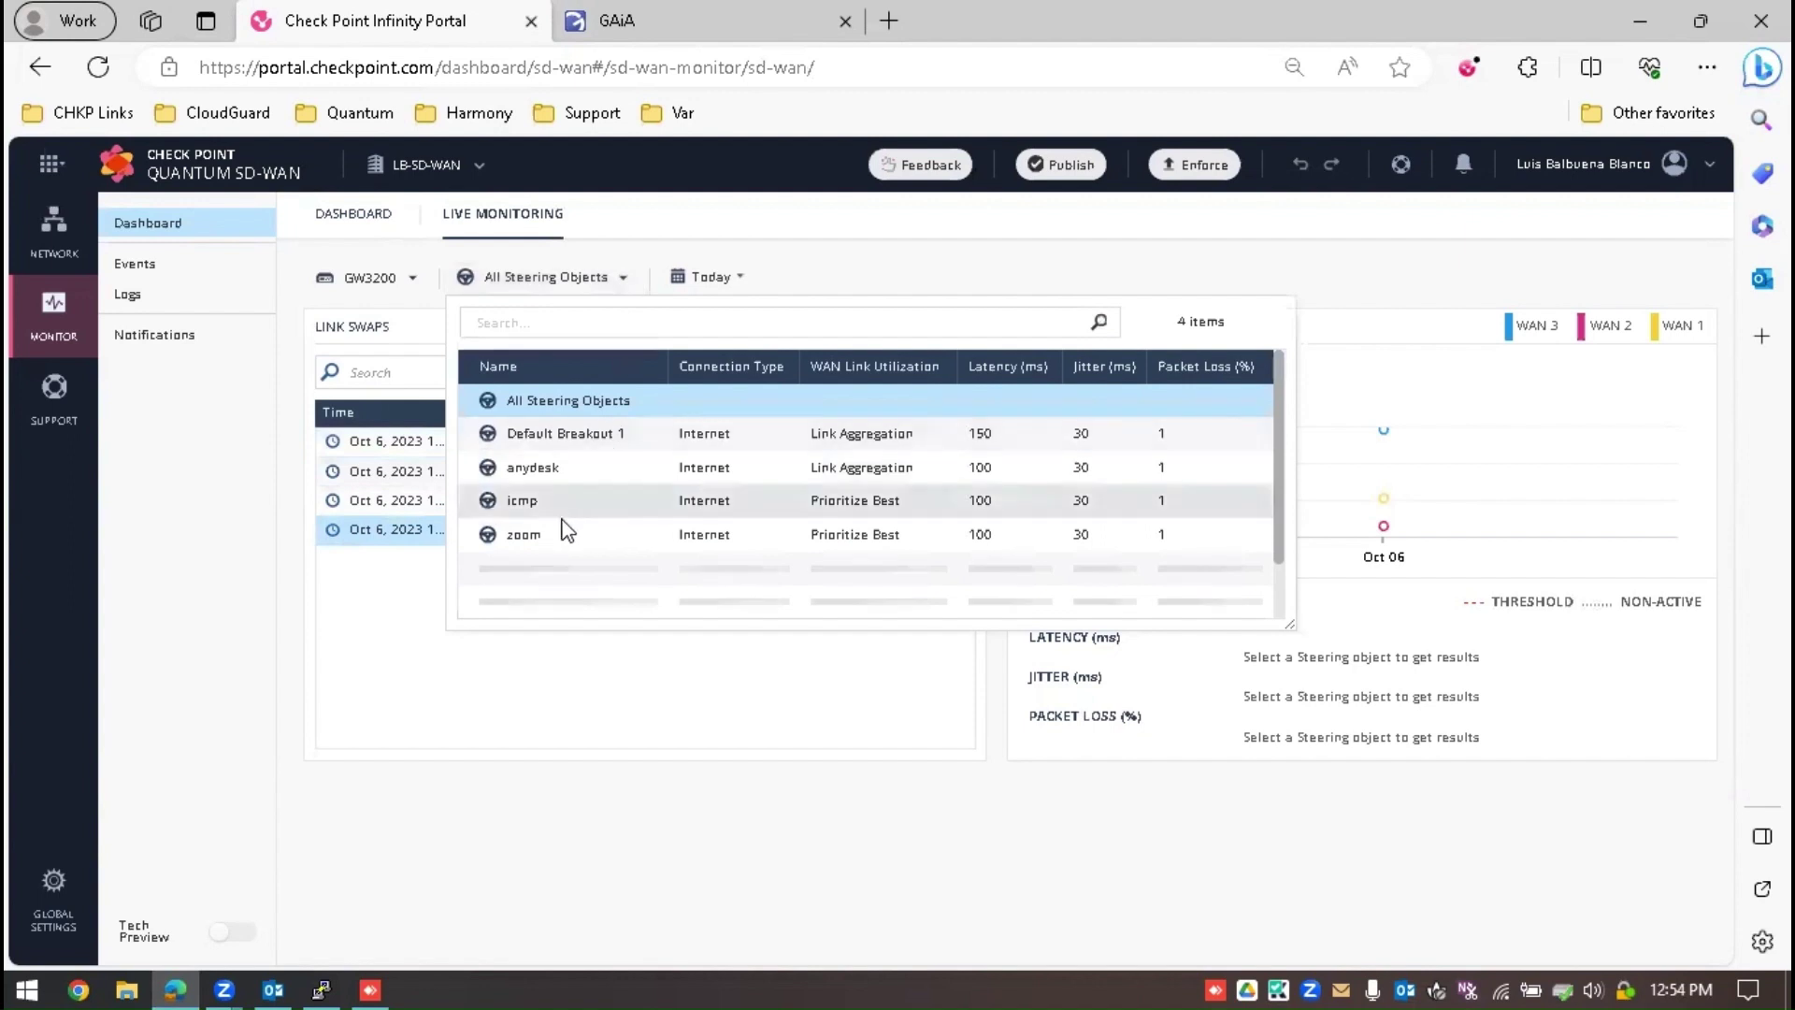
- Filter to the zoom steering object and review its latency, jitter and link swap reasons
left_click(559, 541)
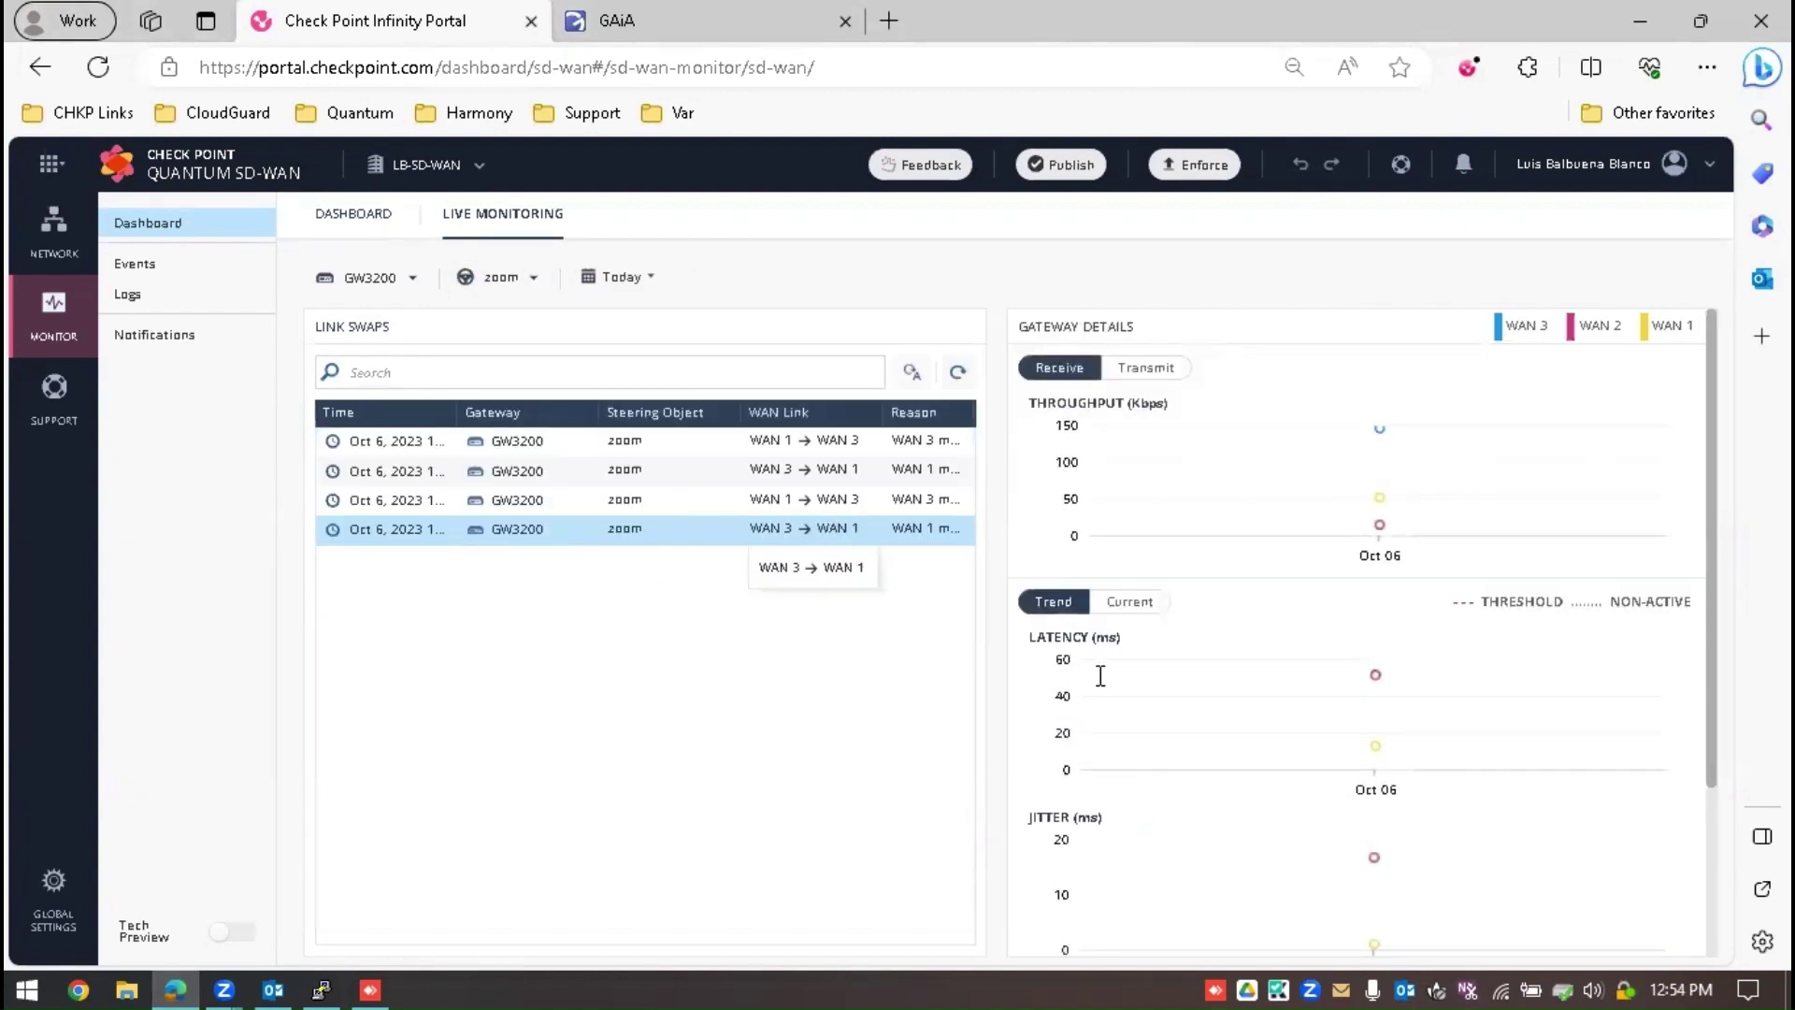
mouse_move(1468, 751)
scroll(1496, 767, "down", 2)
scroll(1586, 814, "up", 2)
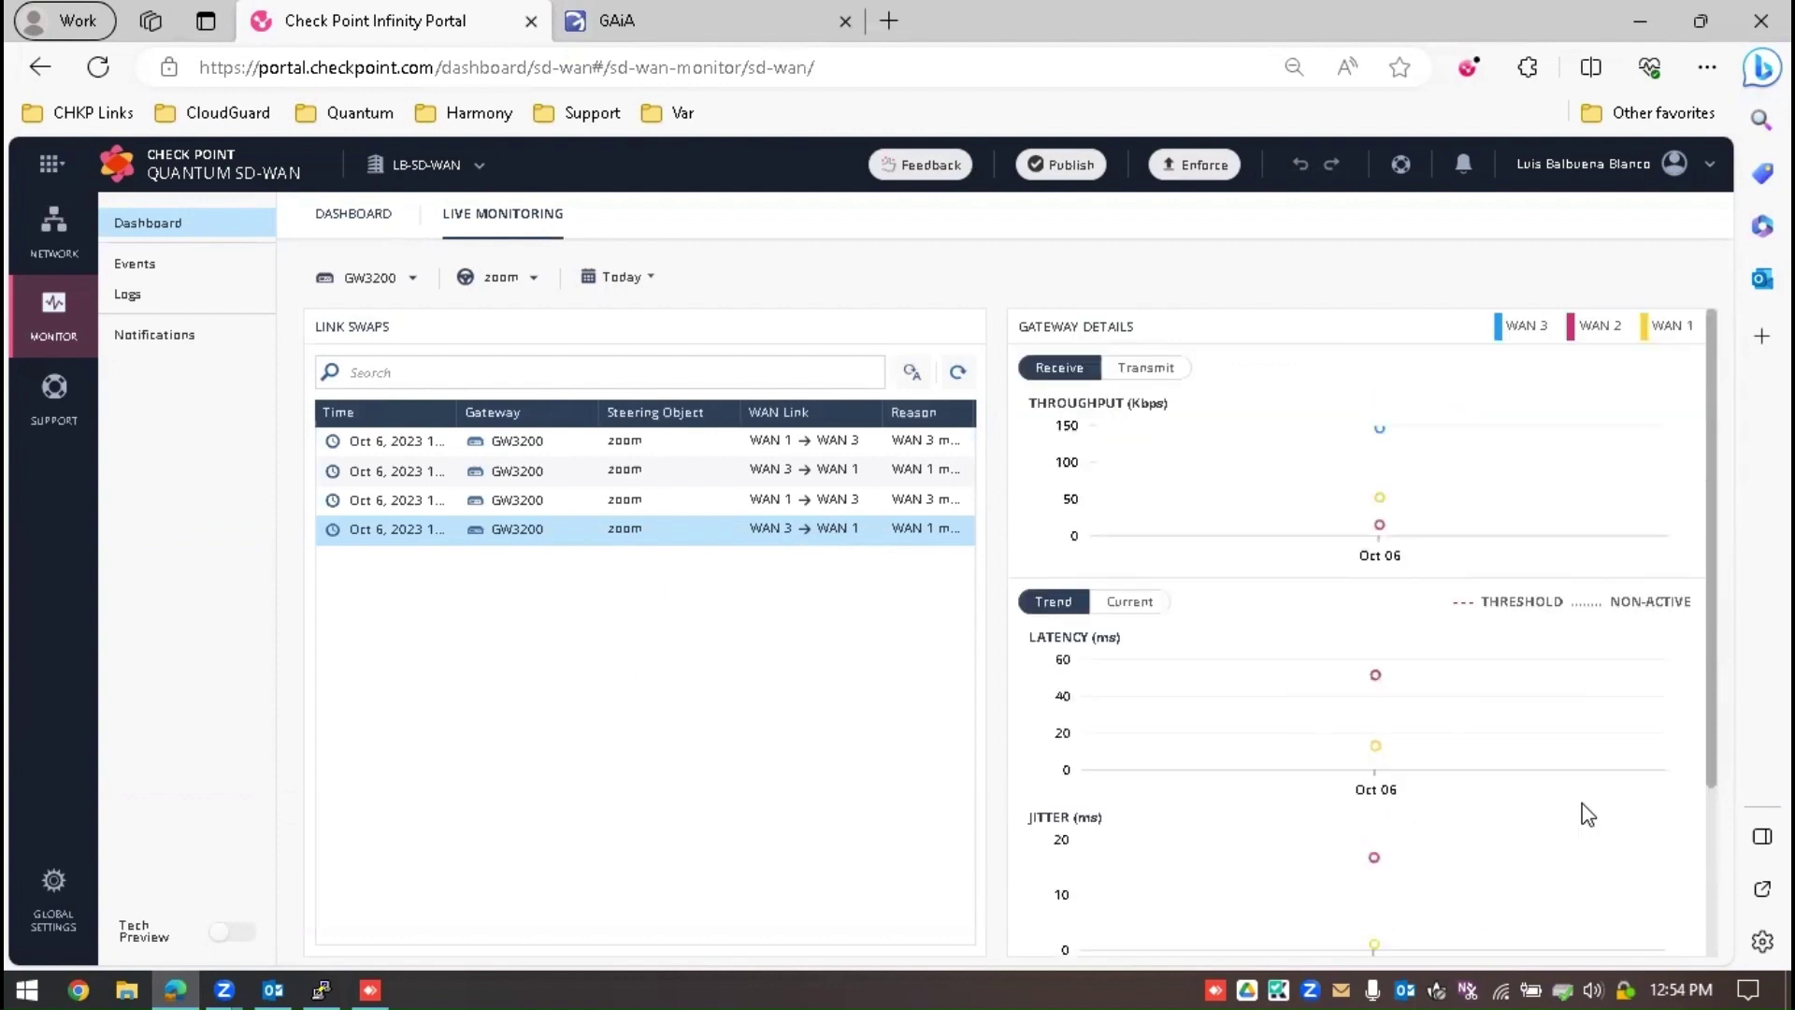
scroll(1585, 815, "down", 2)
scroll(1574, 811, "up", 2)
mouse_move(1445, 714)
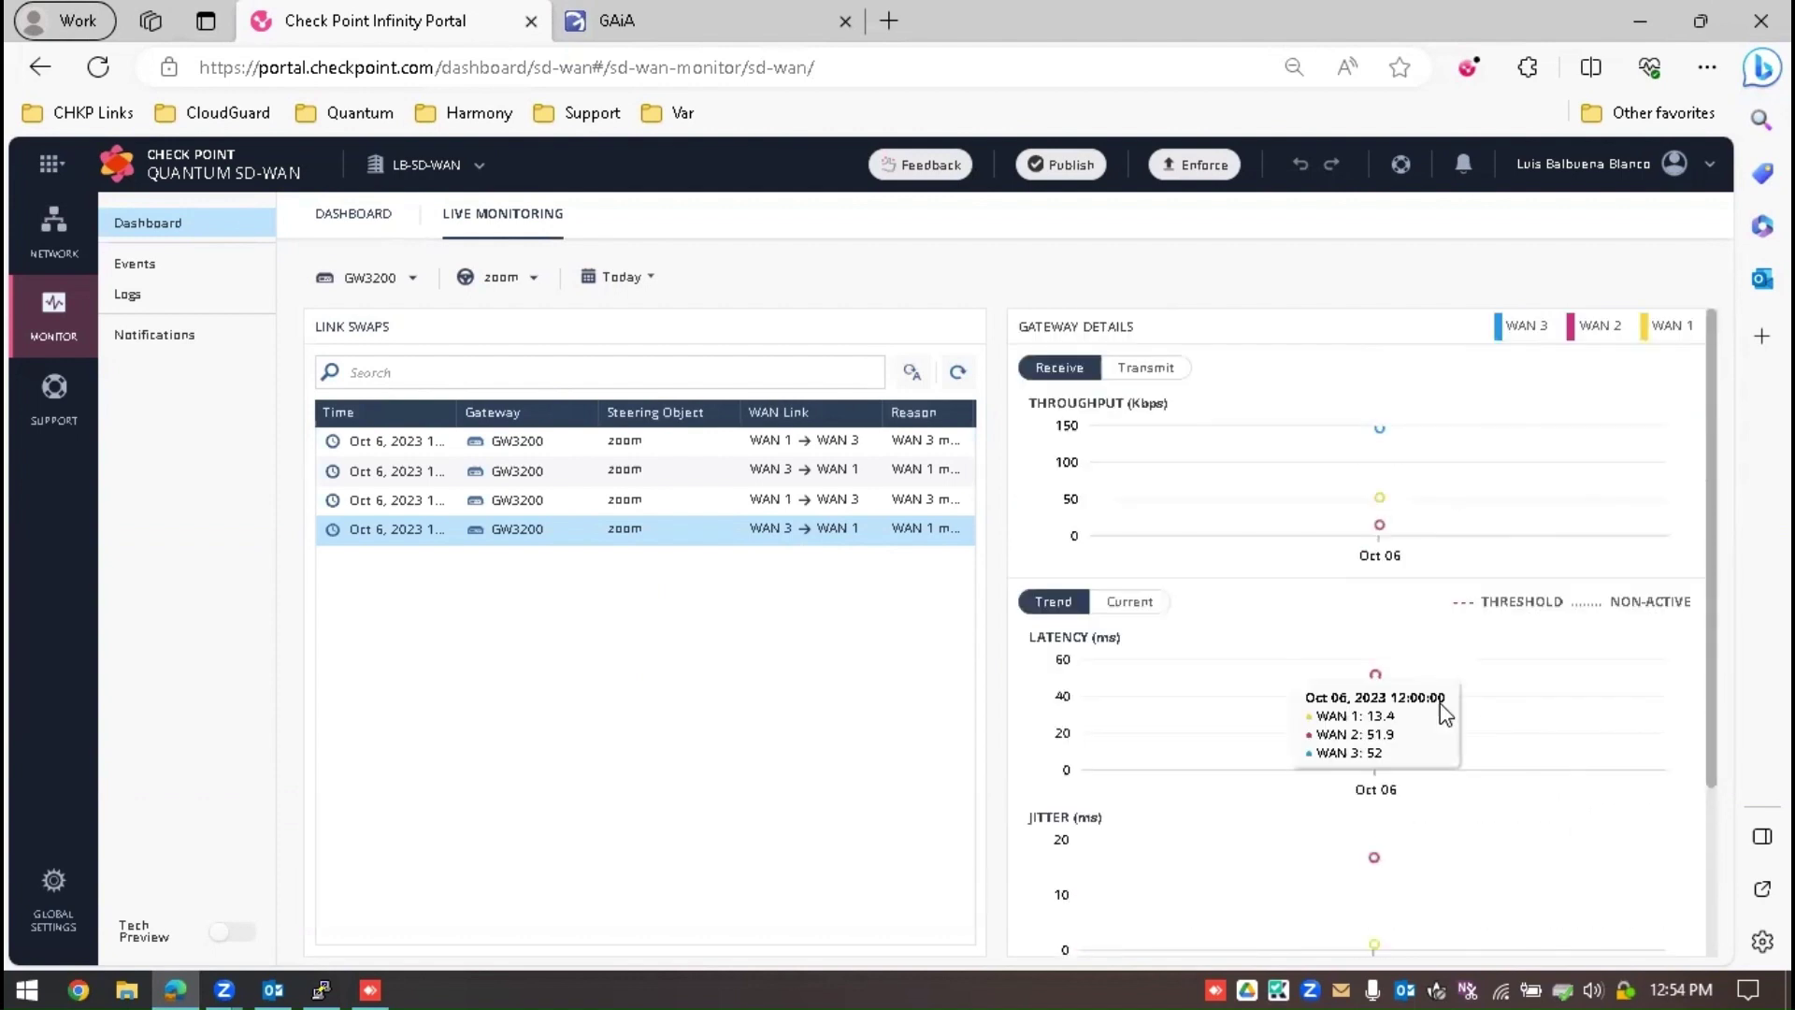
scroll(1536, 734, "down", 1)
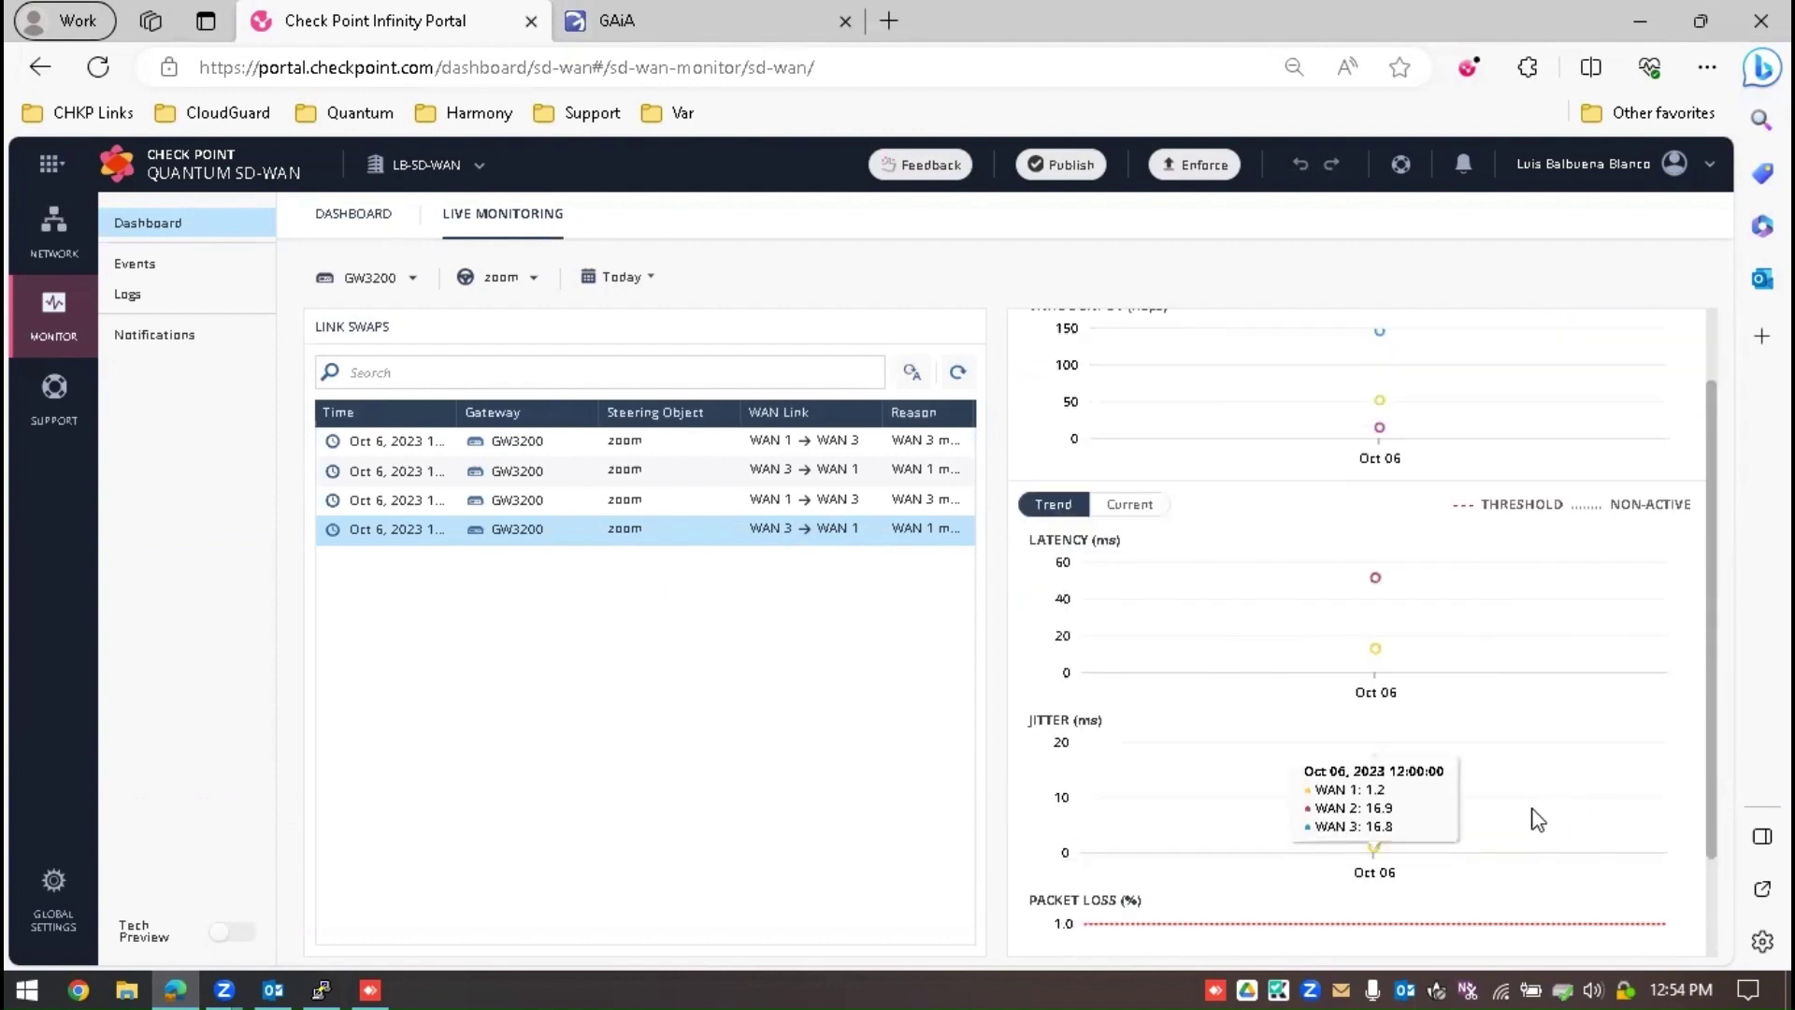
scroll(1536, 814, "down", 1)
mouse_move(1375, 757)
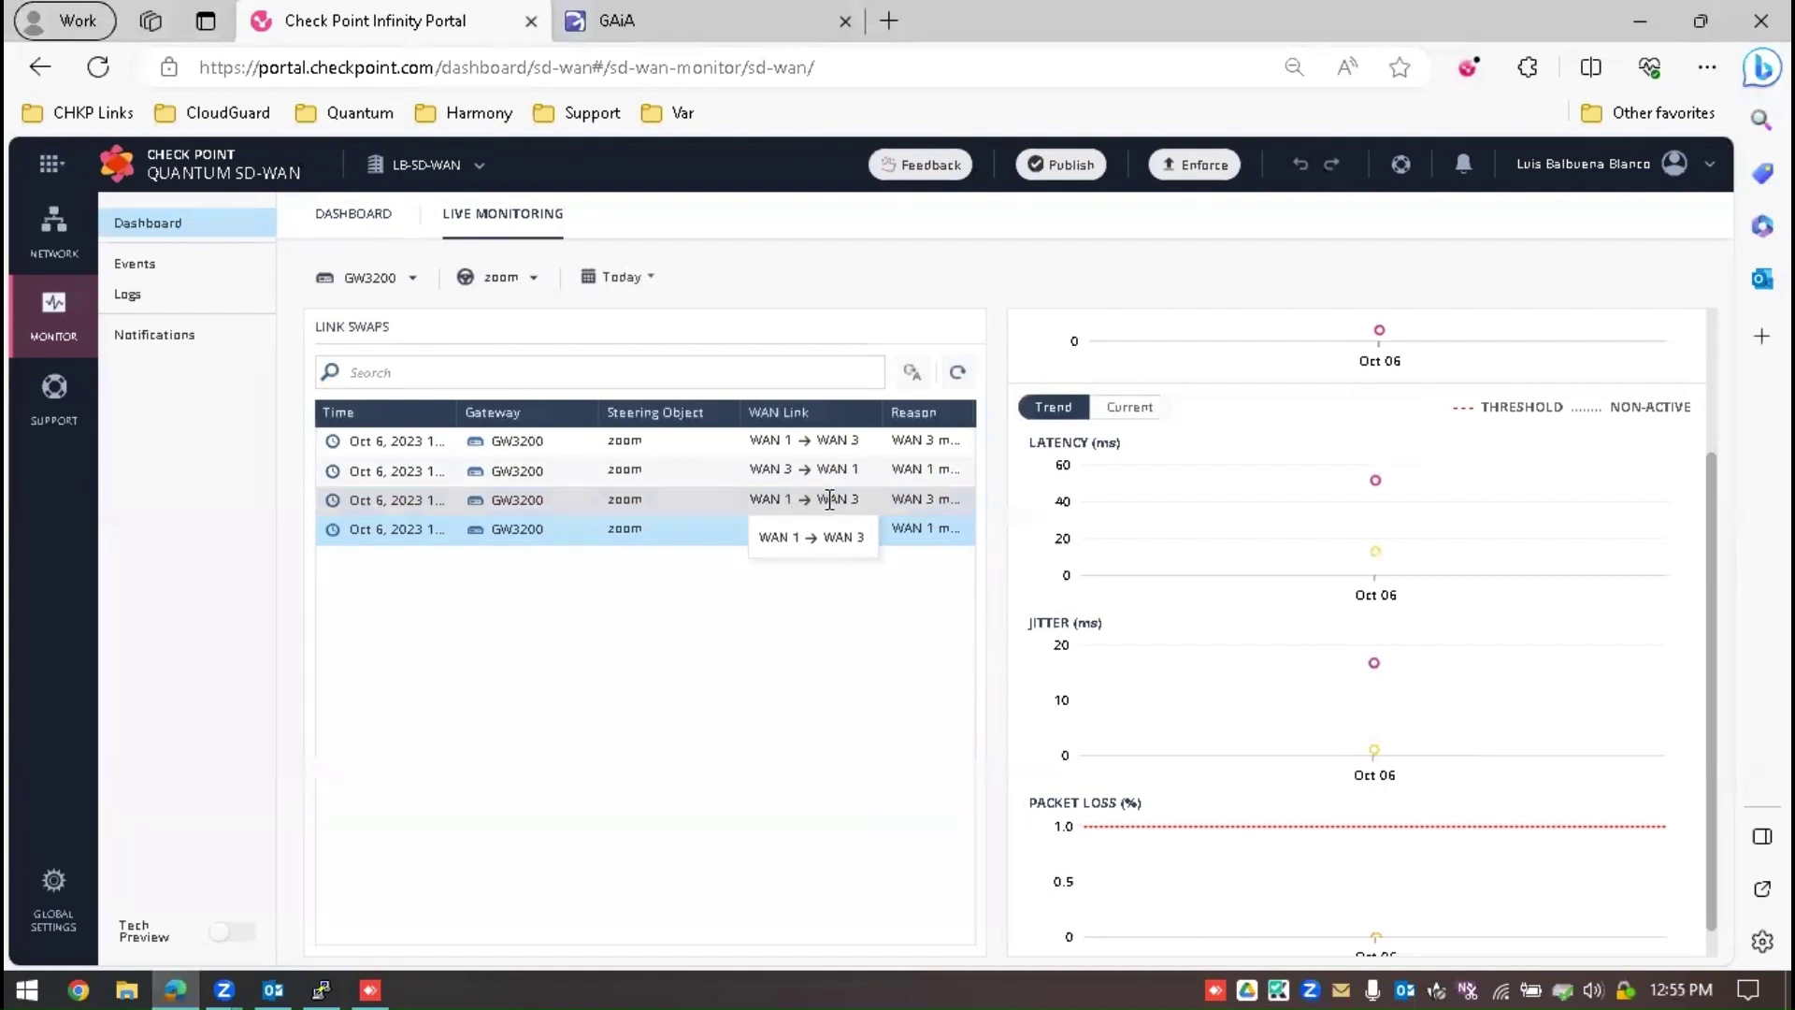
left_click(906, 499)
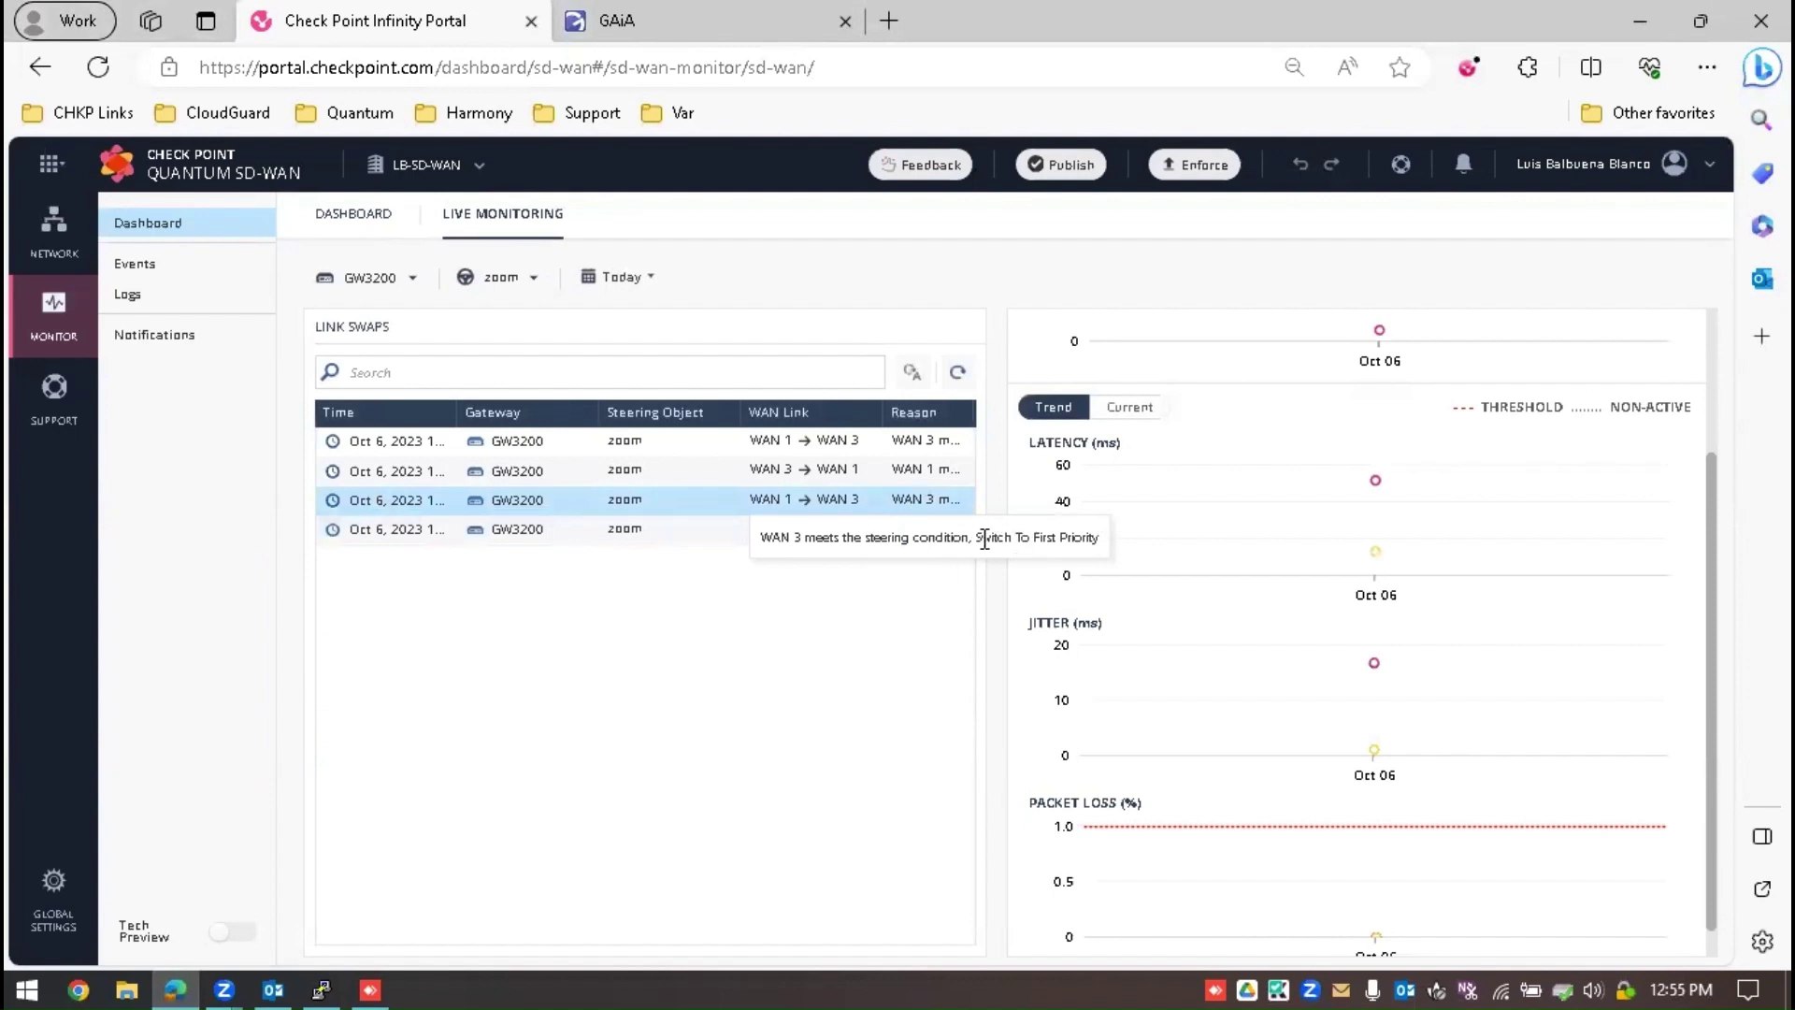
left_click(801, 468)
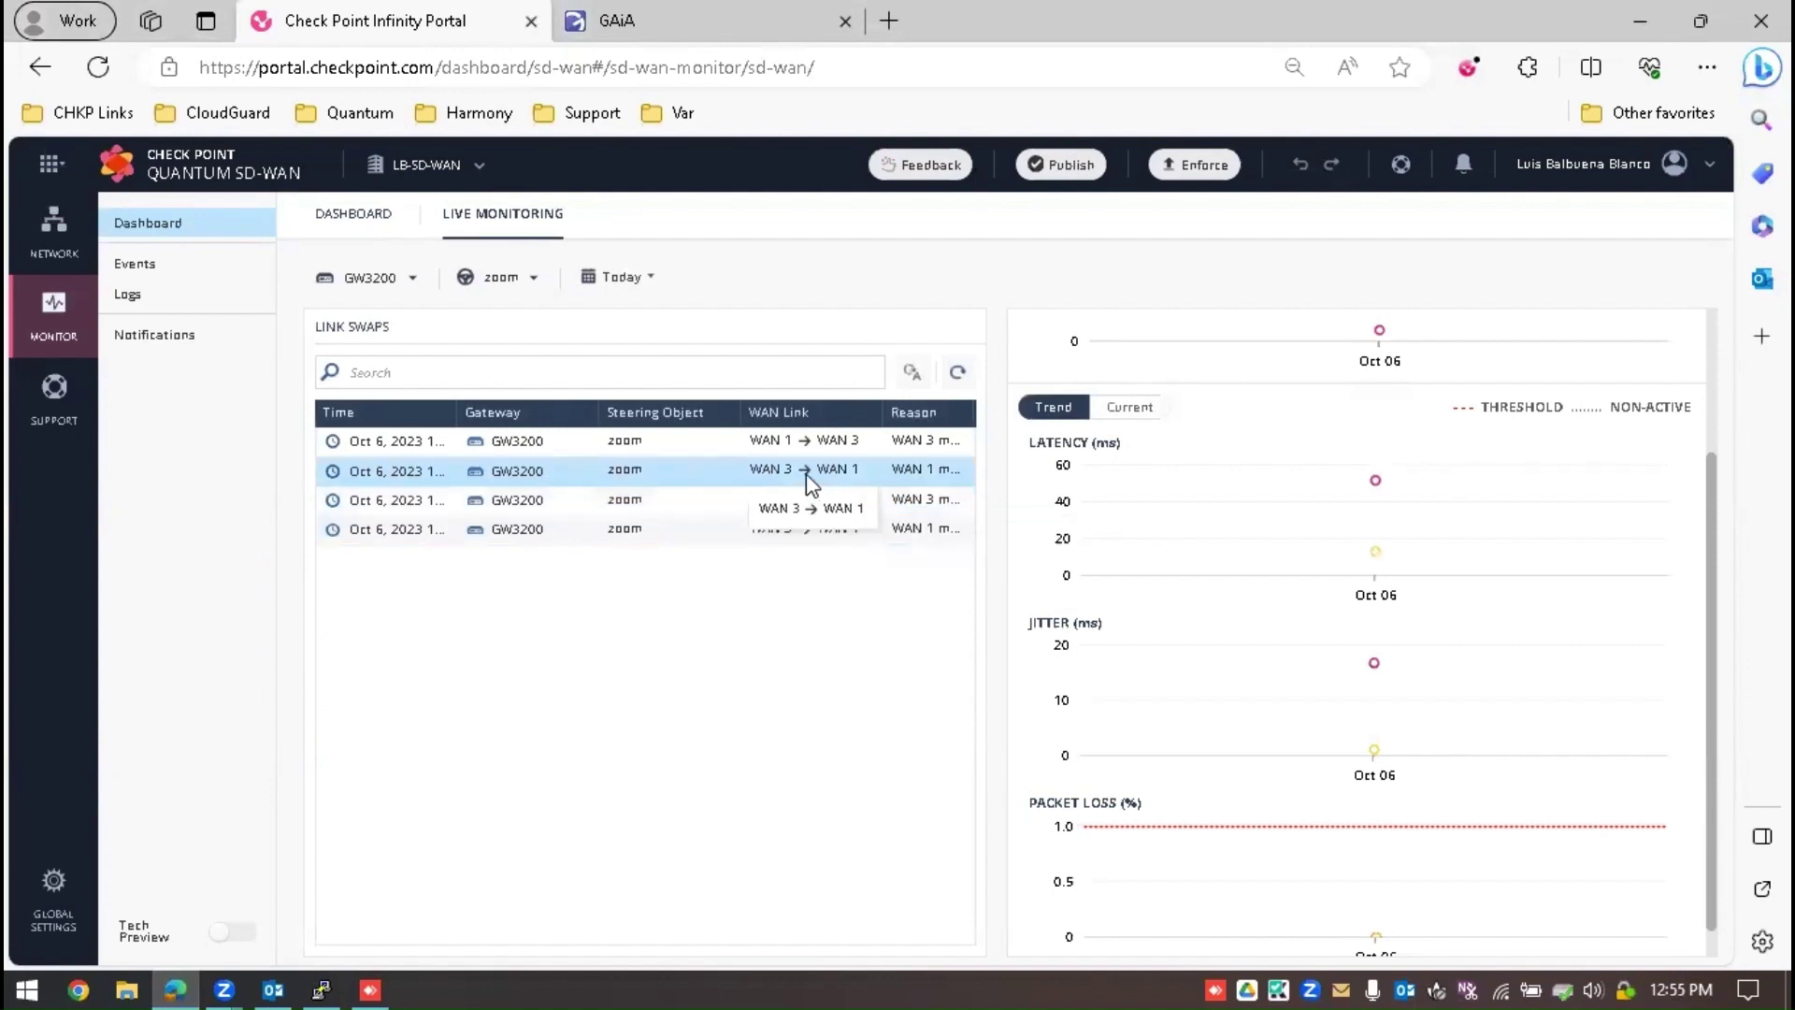
- Switch the steering object to icmp, then anydesk, neither showing link swaps
left_click(543, 286)
left_click(545, 505)
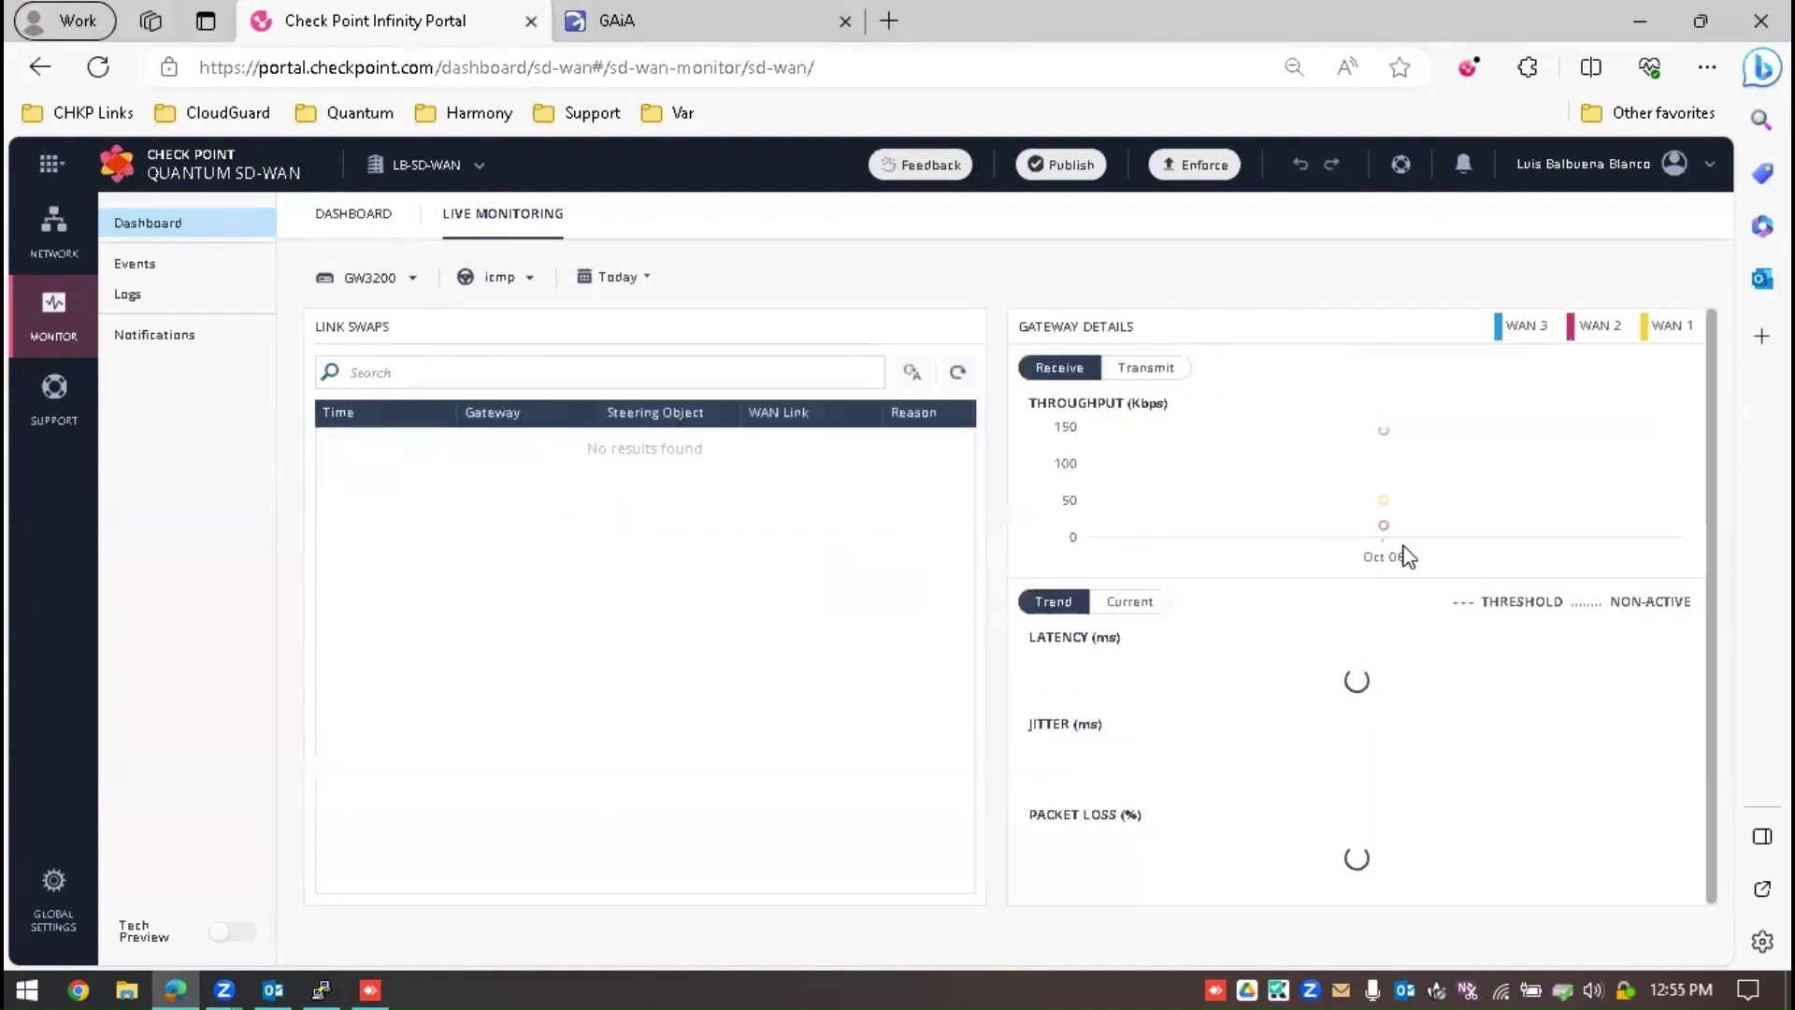
mouse_move(1399, 465)
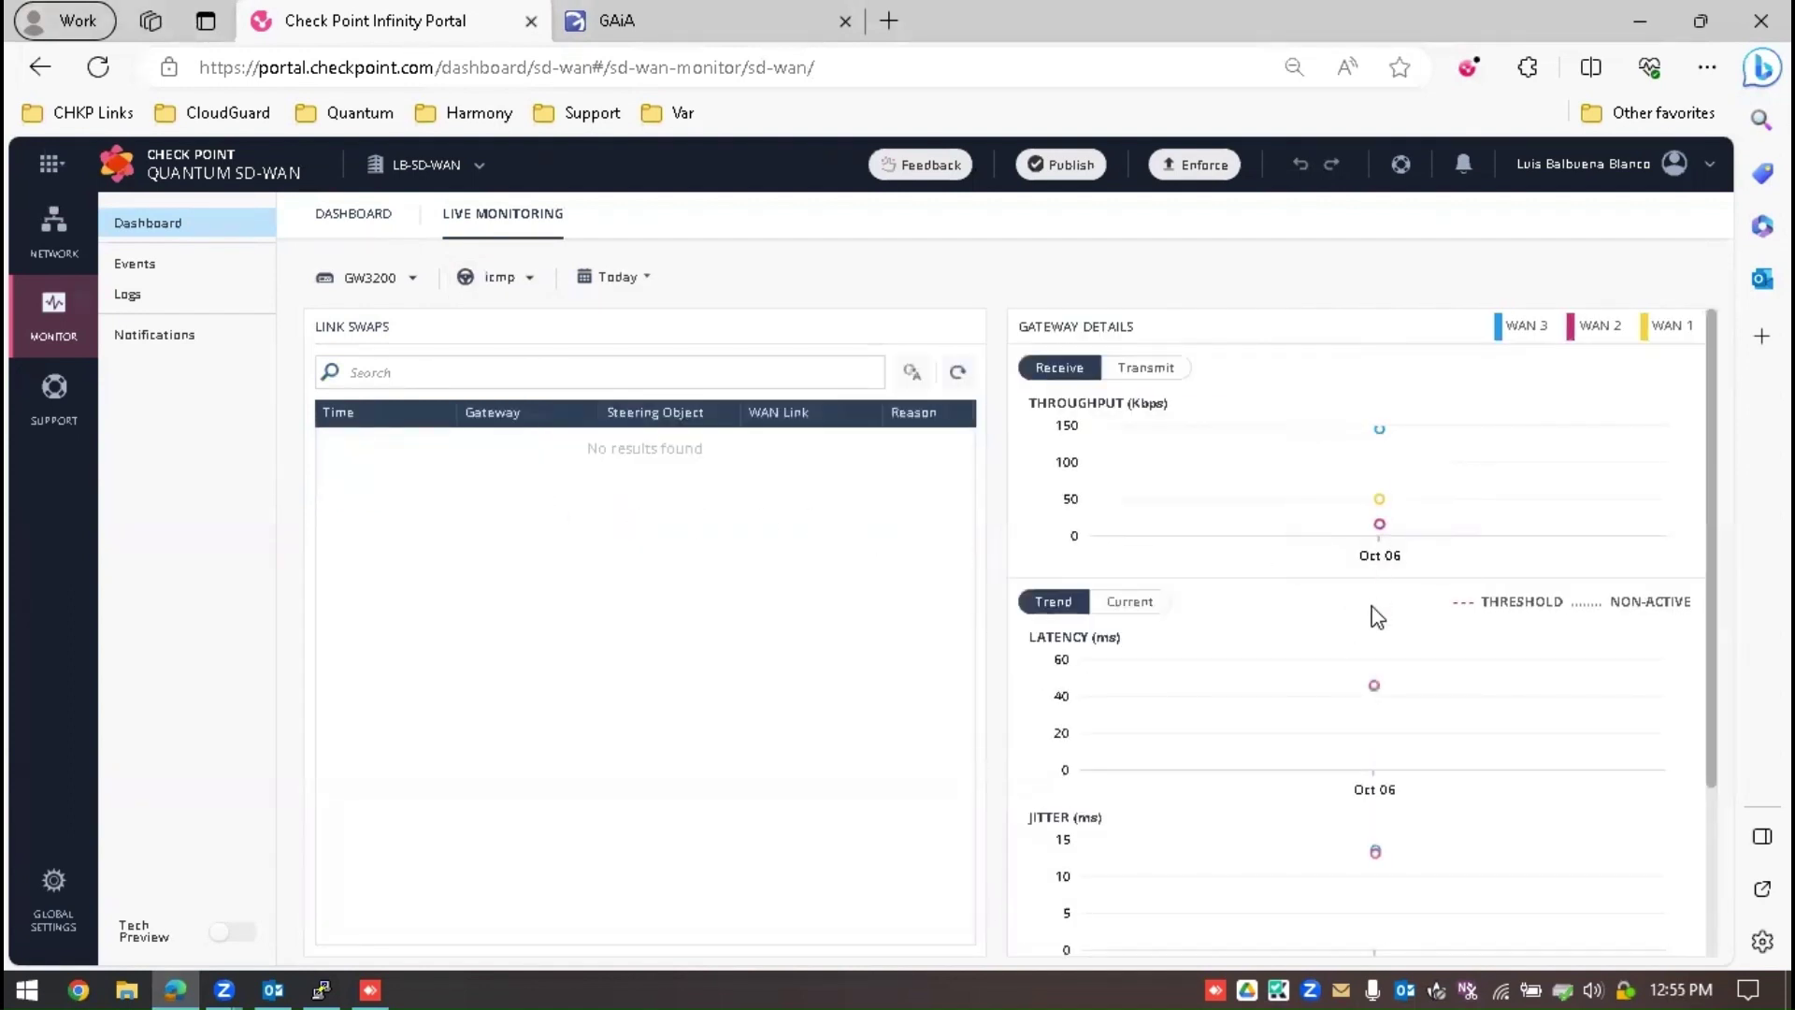
scroll(1380, 594, "down", 3)
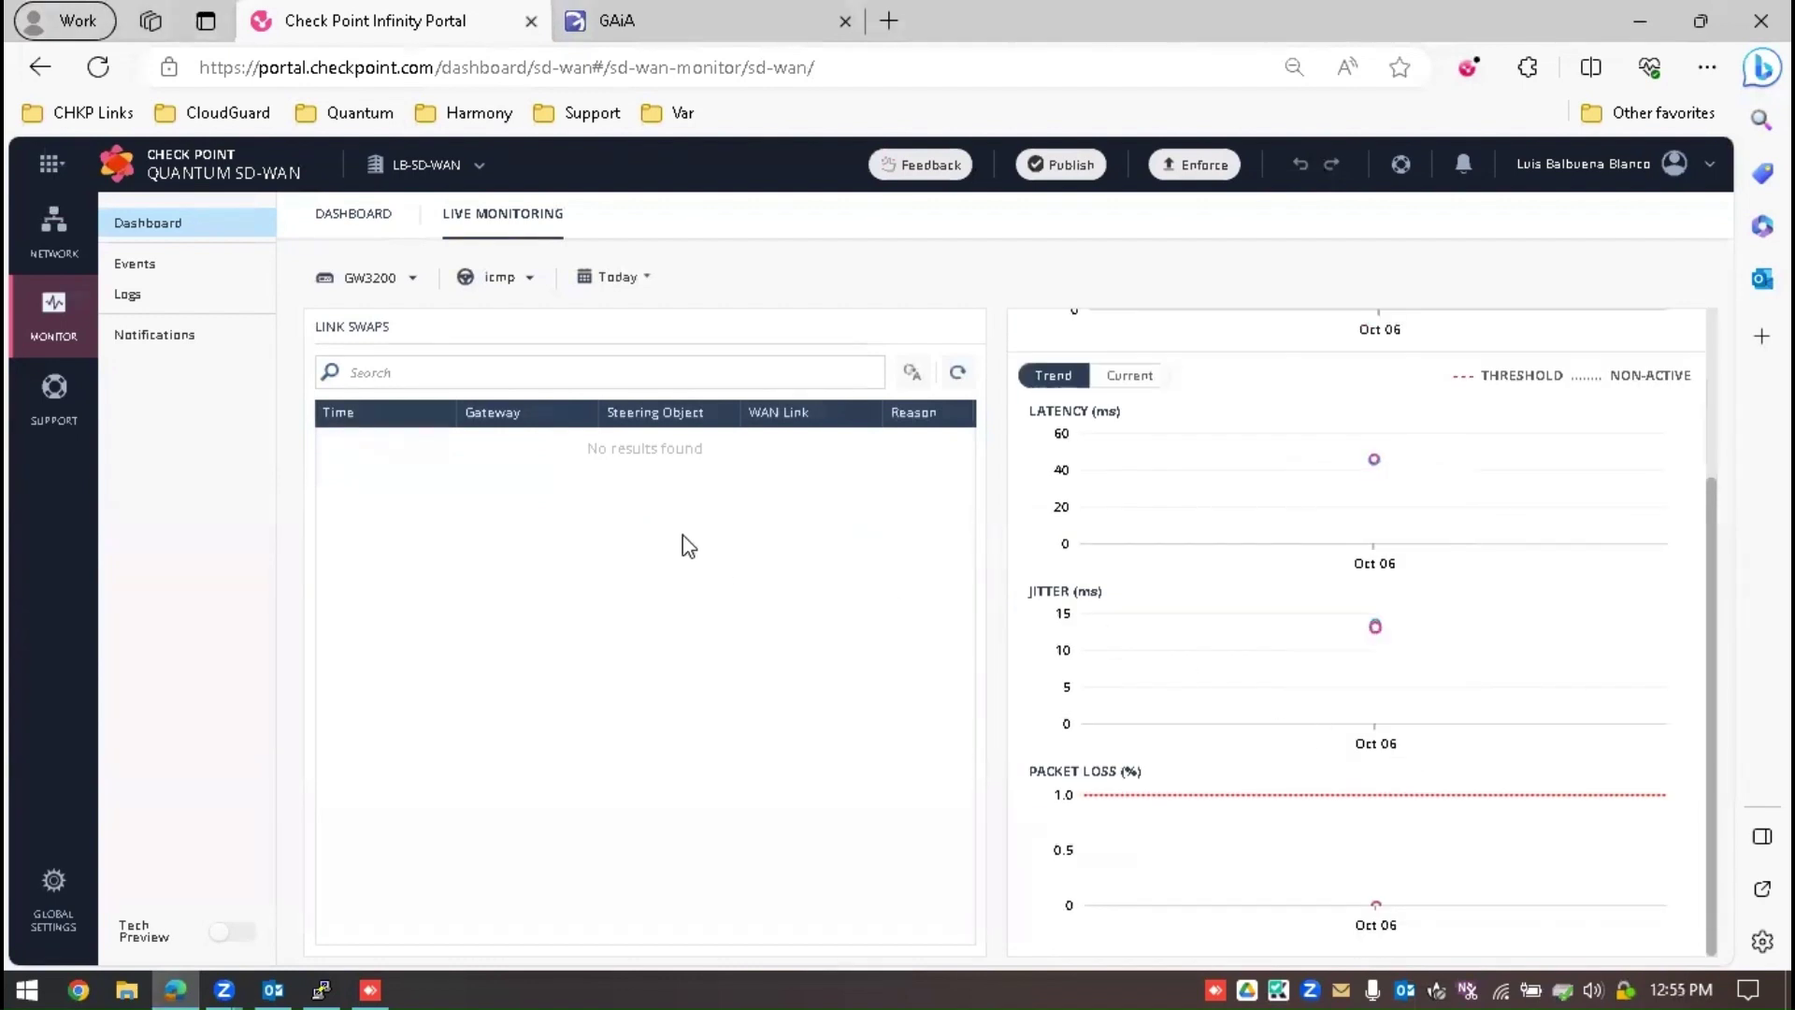
left_click(541, 280)
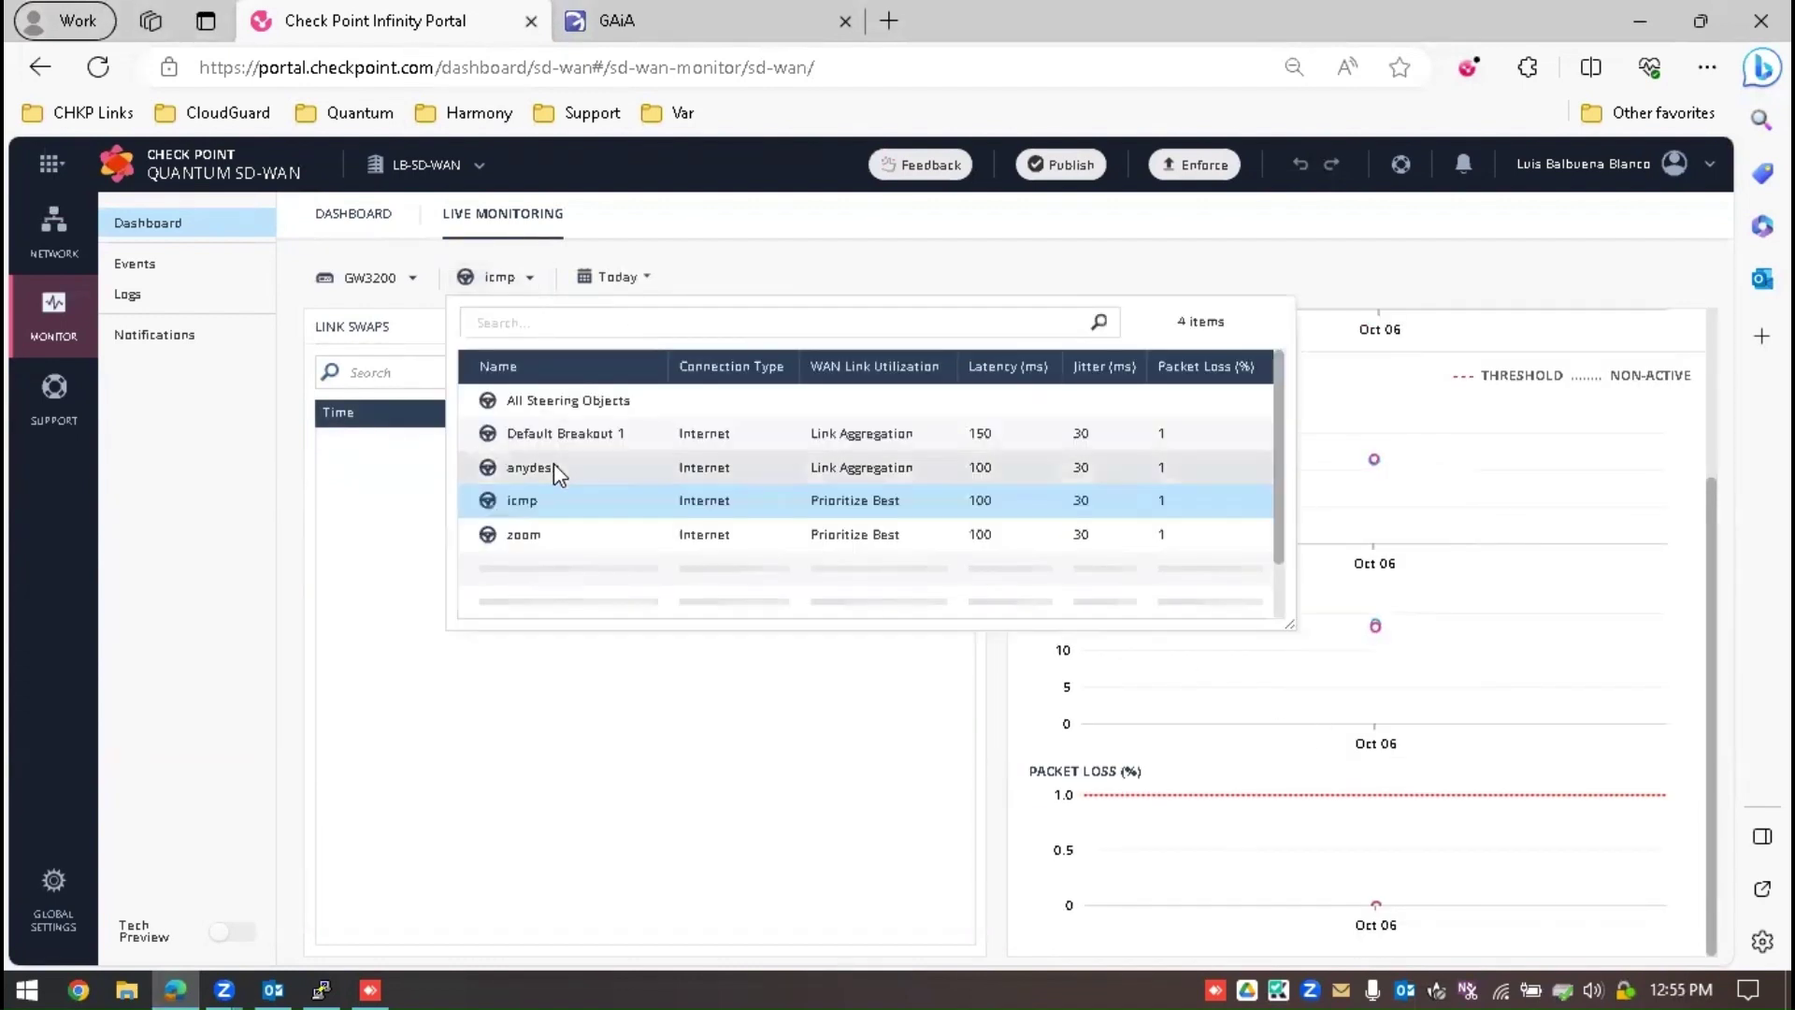
left_click(555, 467)
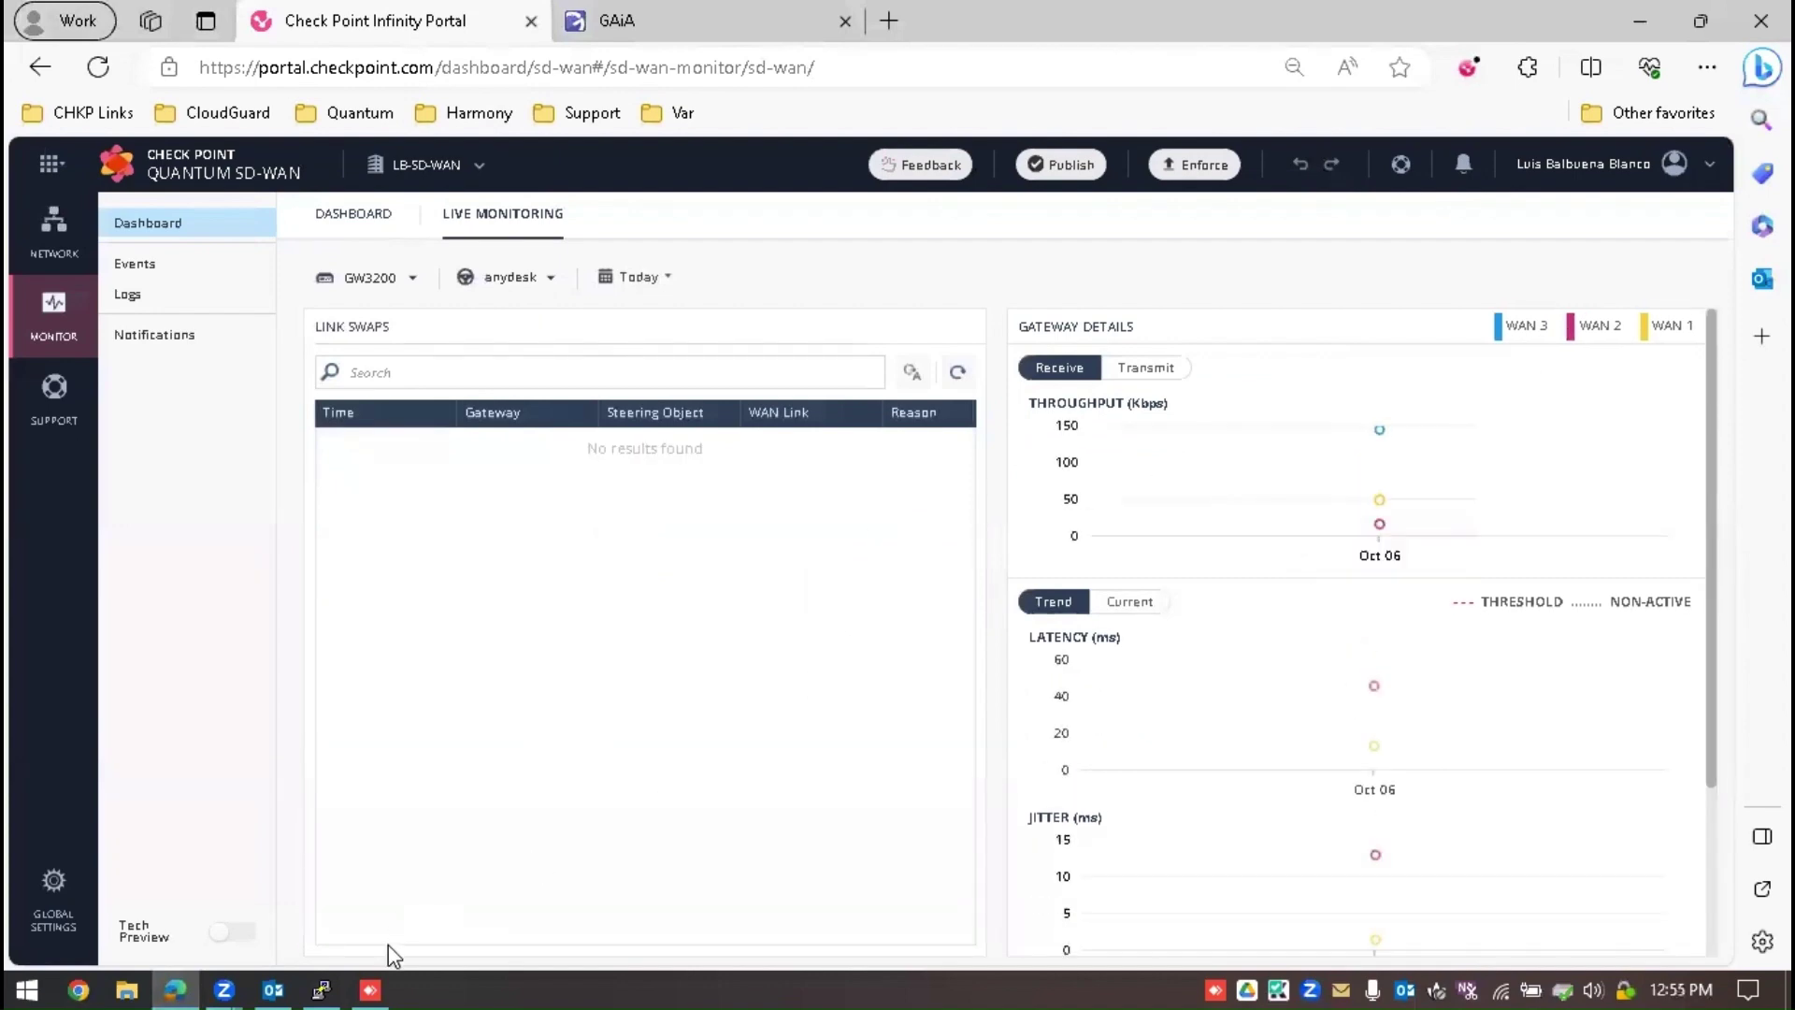
- Minimize the remote Zoom meeting to its mini bar and raise both ping terminals
mouse_move(386, 968)
left_click(386, 907)
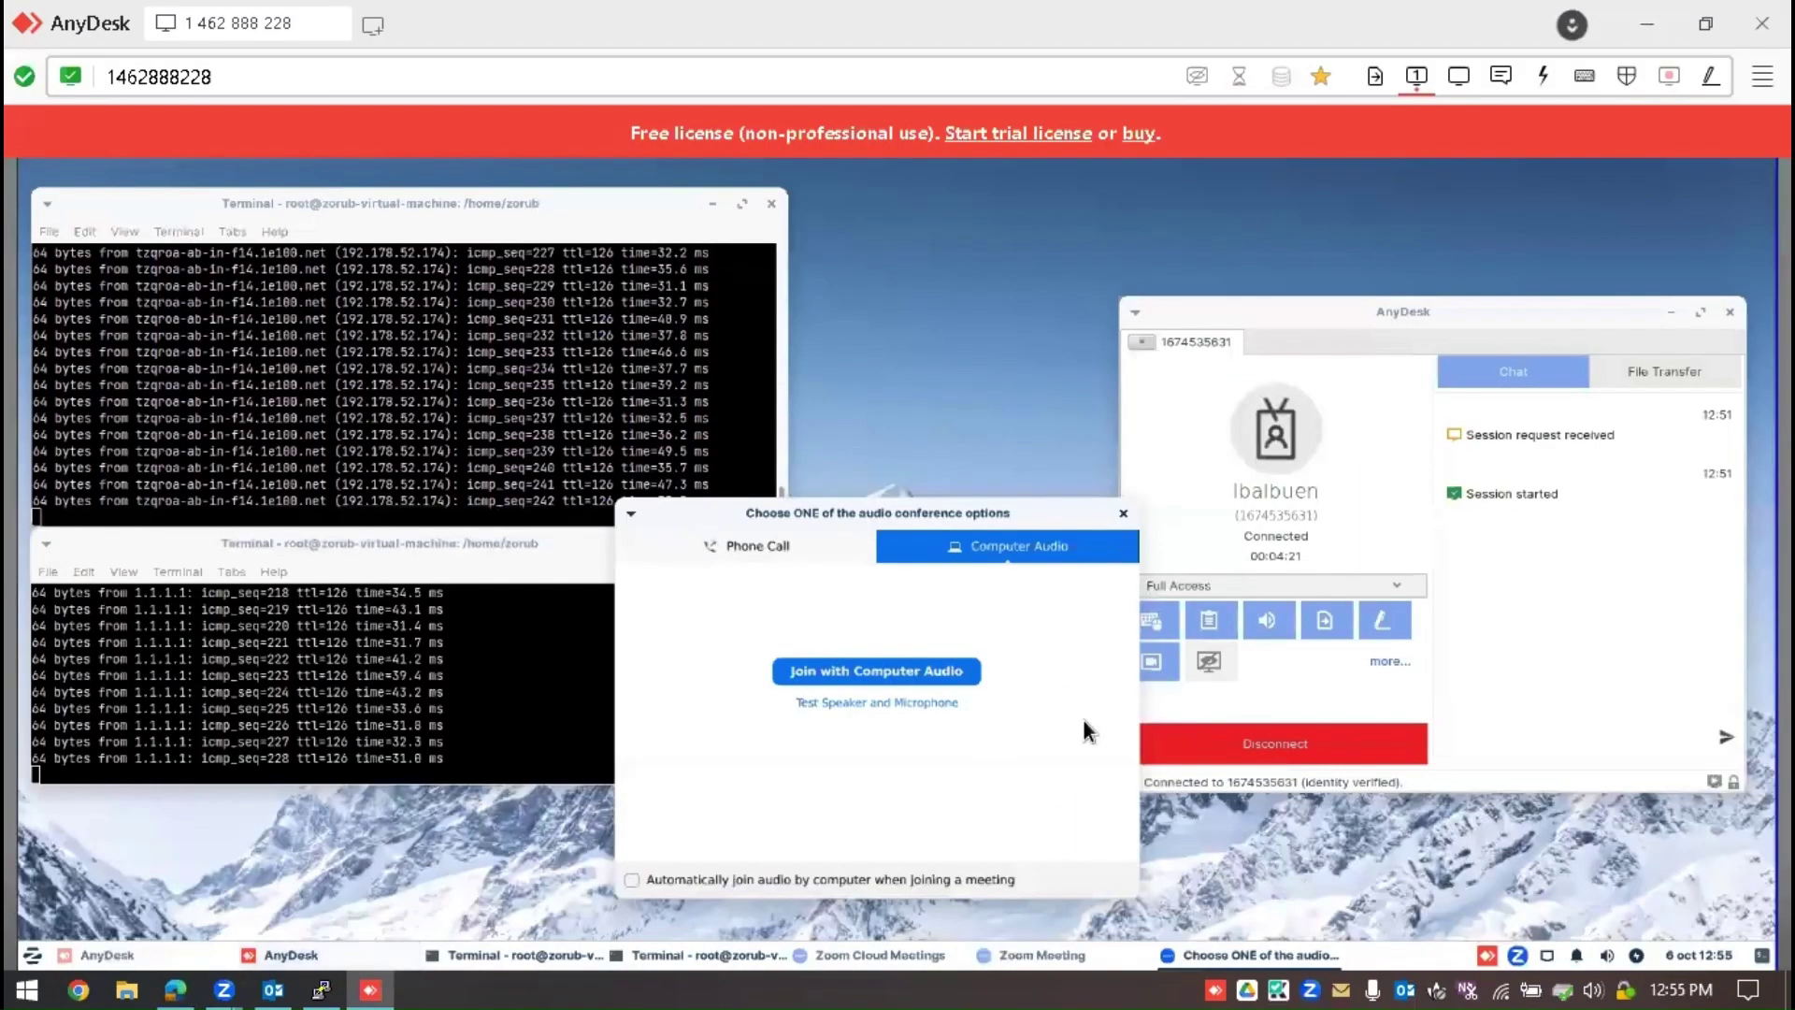
left_click_drag(1404, 310, 1407, 281)
left_click_drag(1393, 348, 1393, 327)
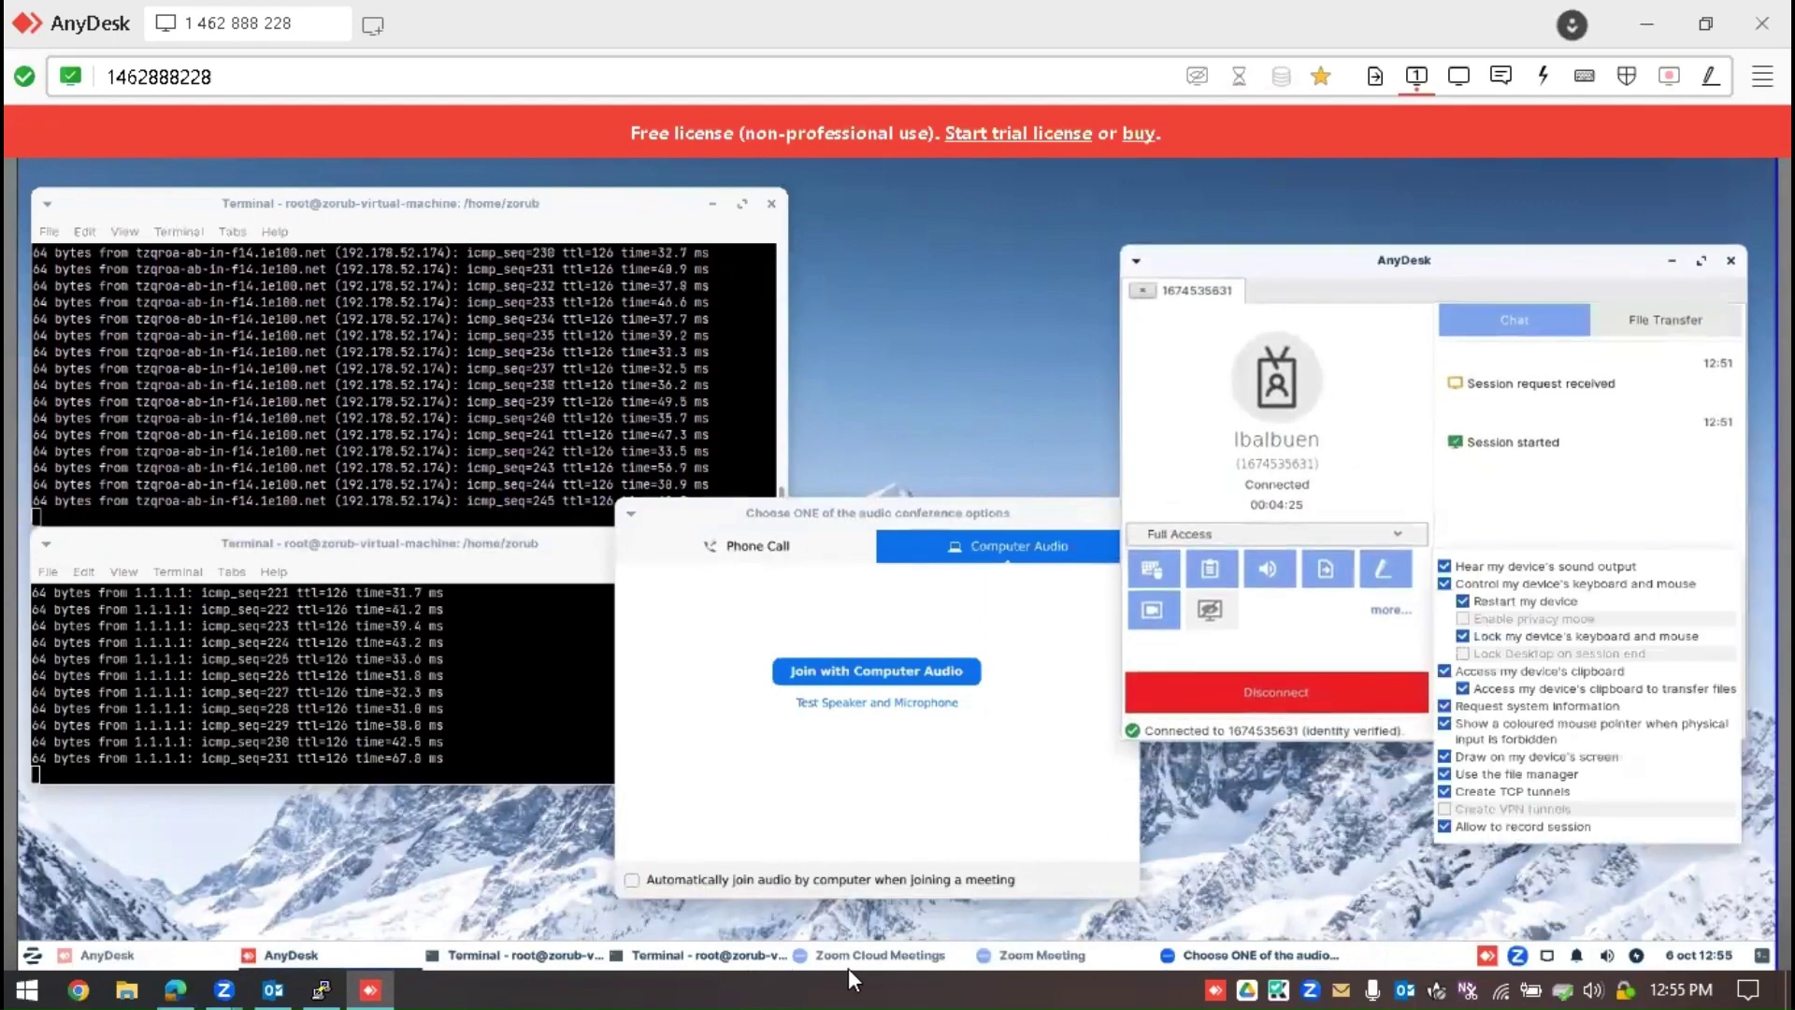
left_click(1103, 965)
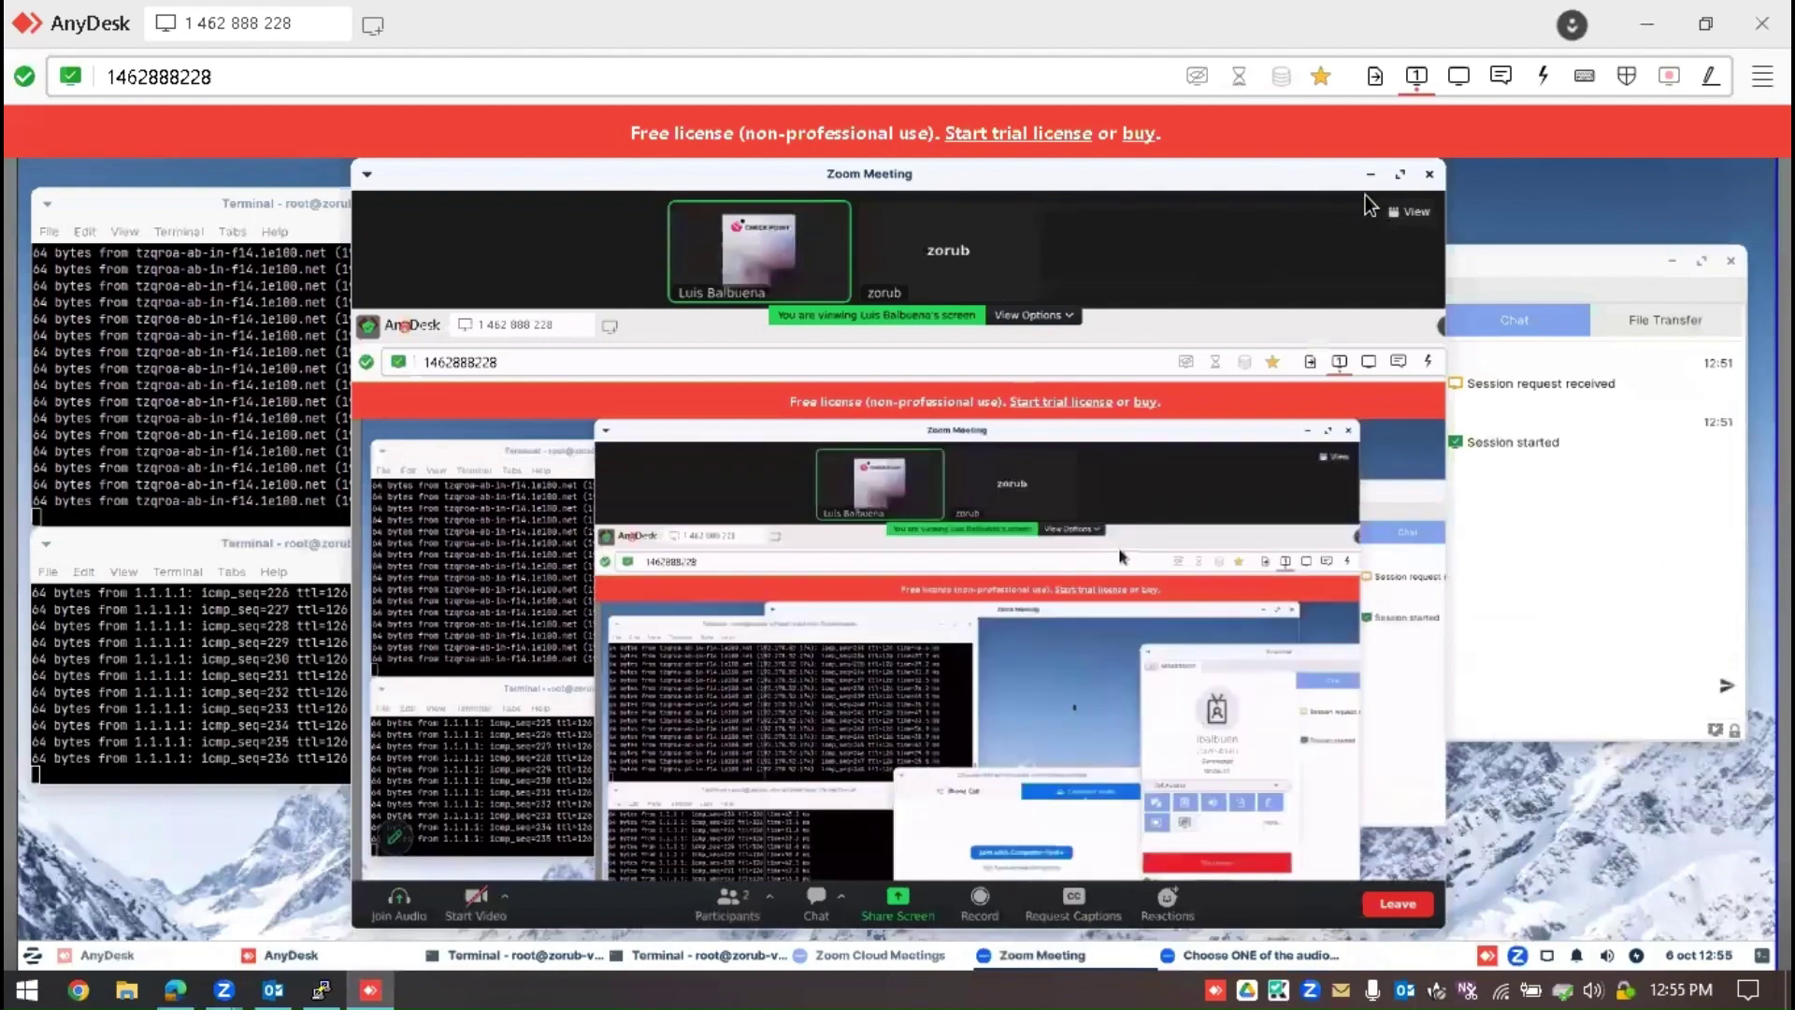
left_click(1371, 175)
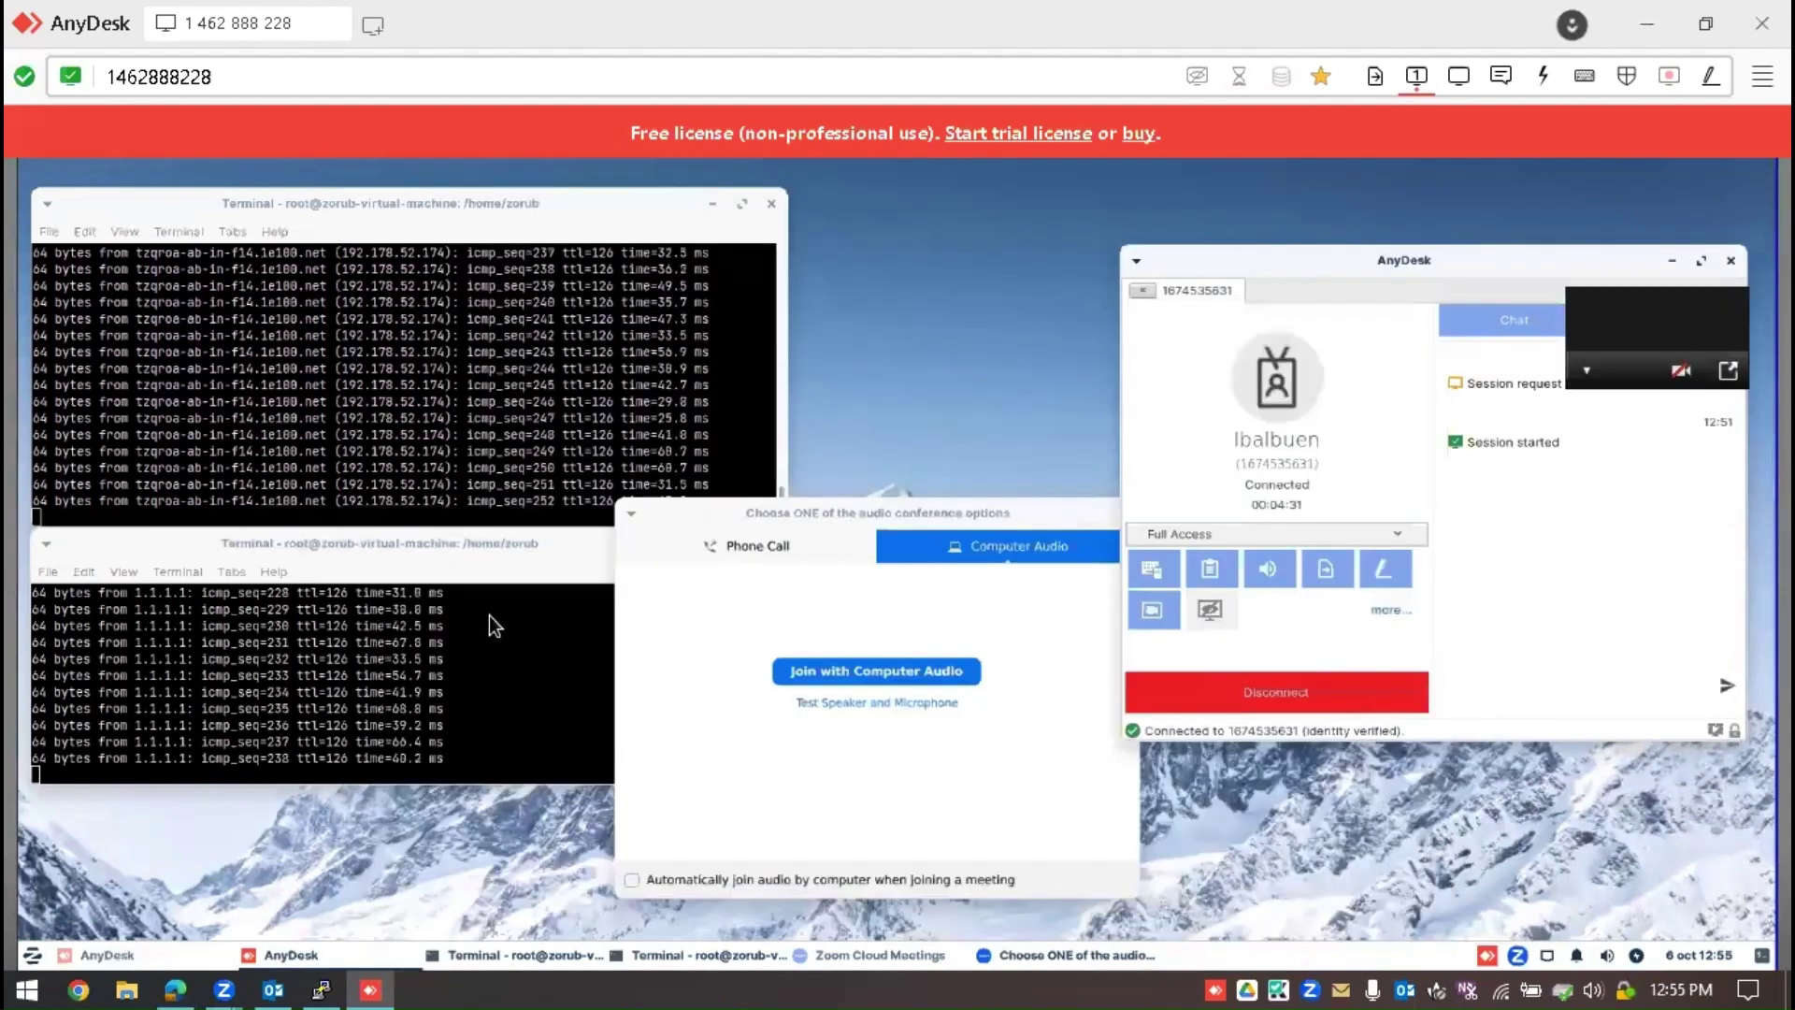
left_click(456, 637)
left_click(783, 411)
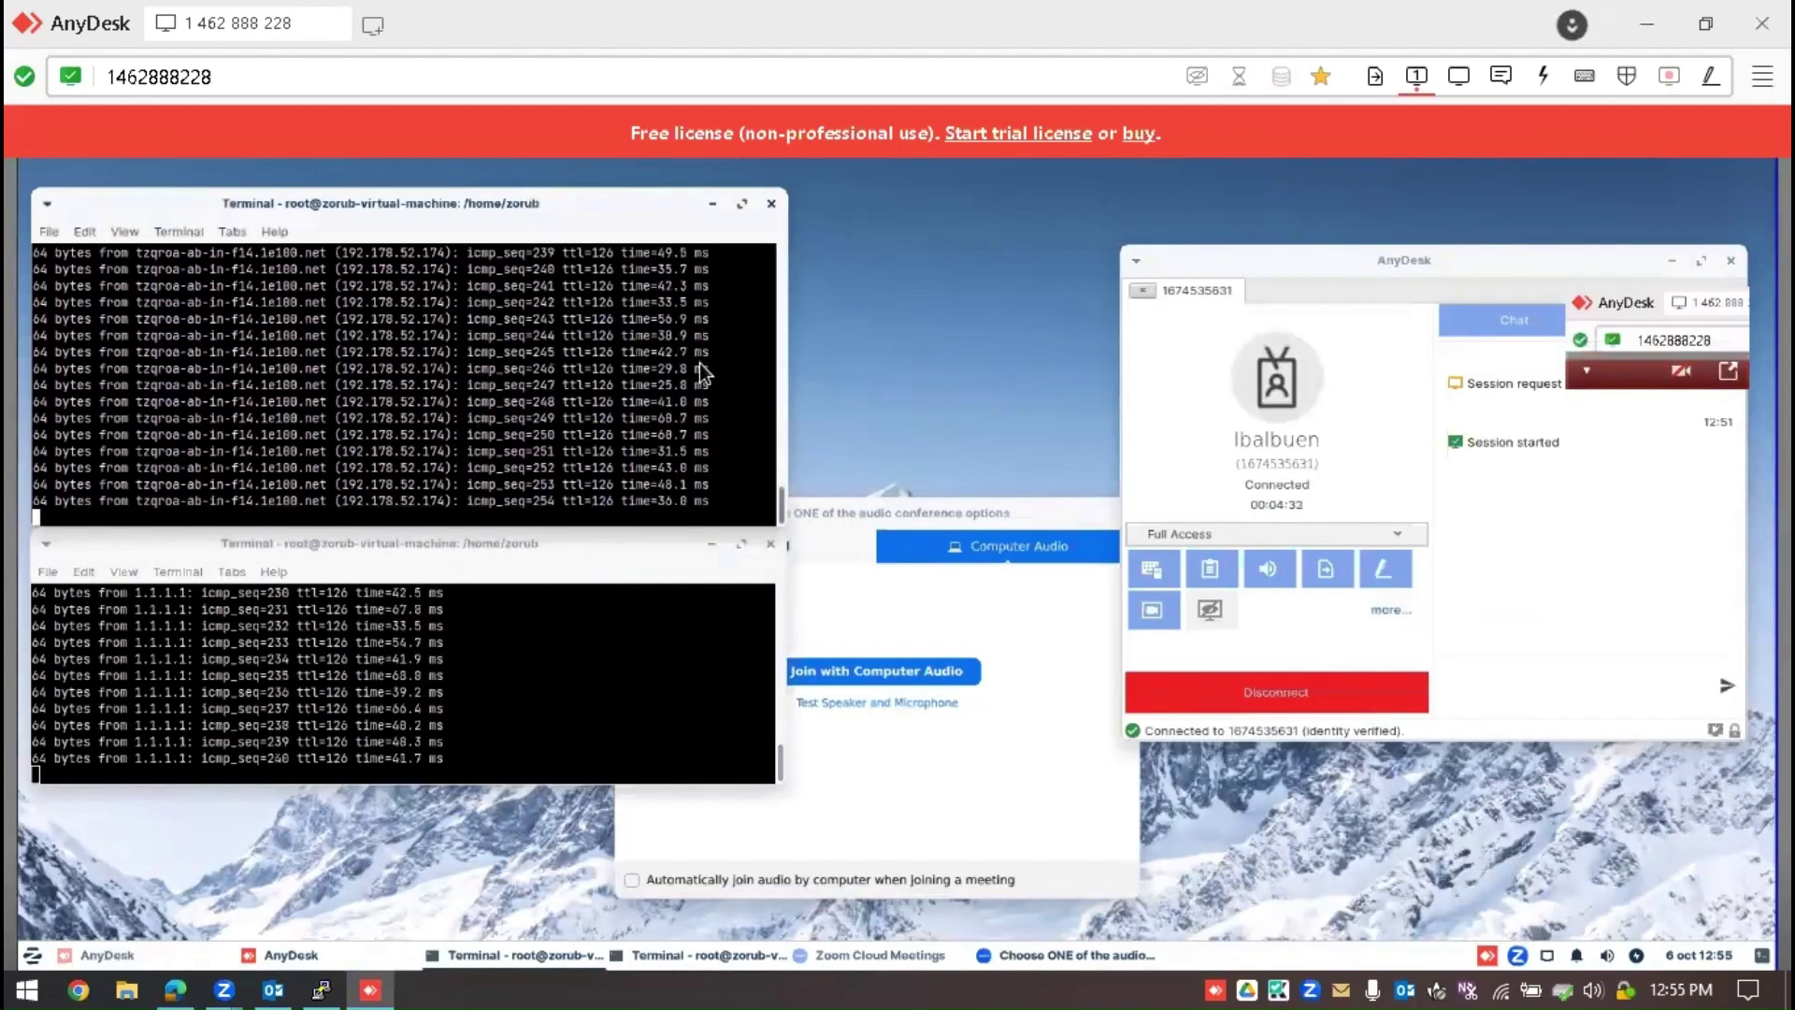
left_click(176, 968)
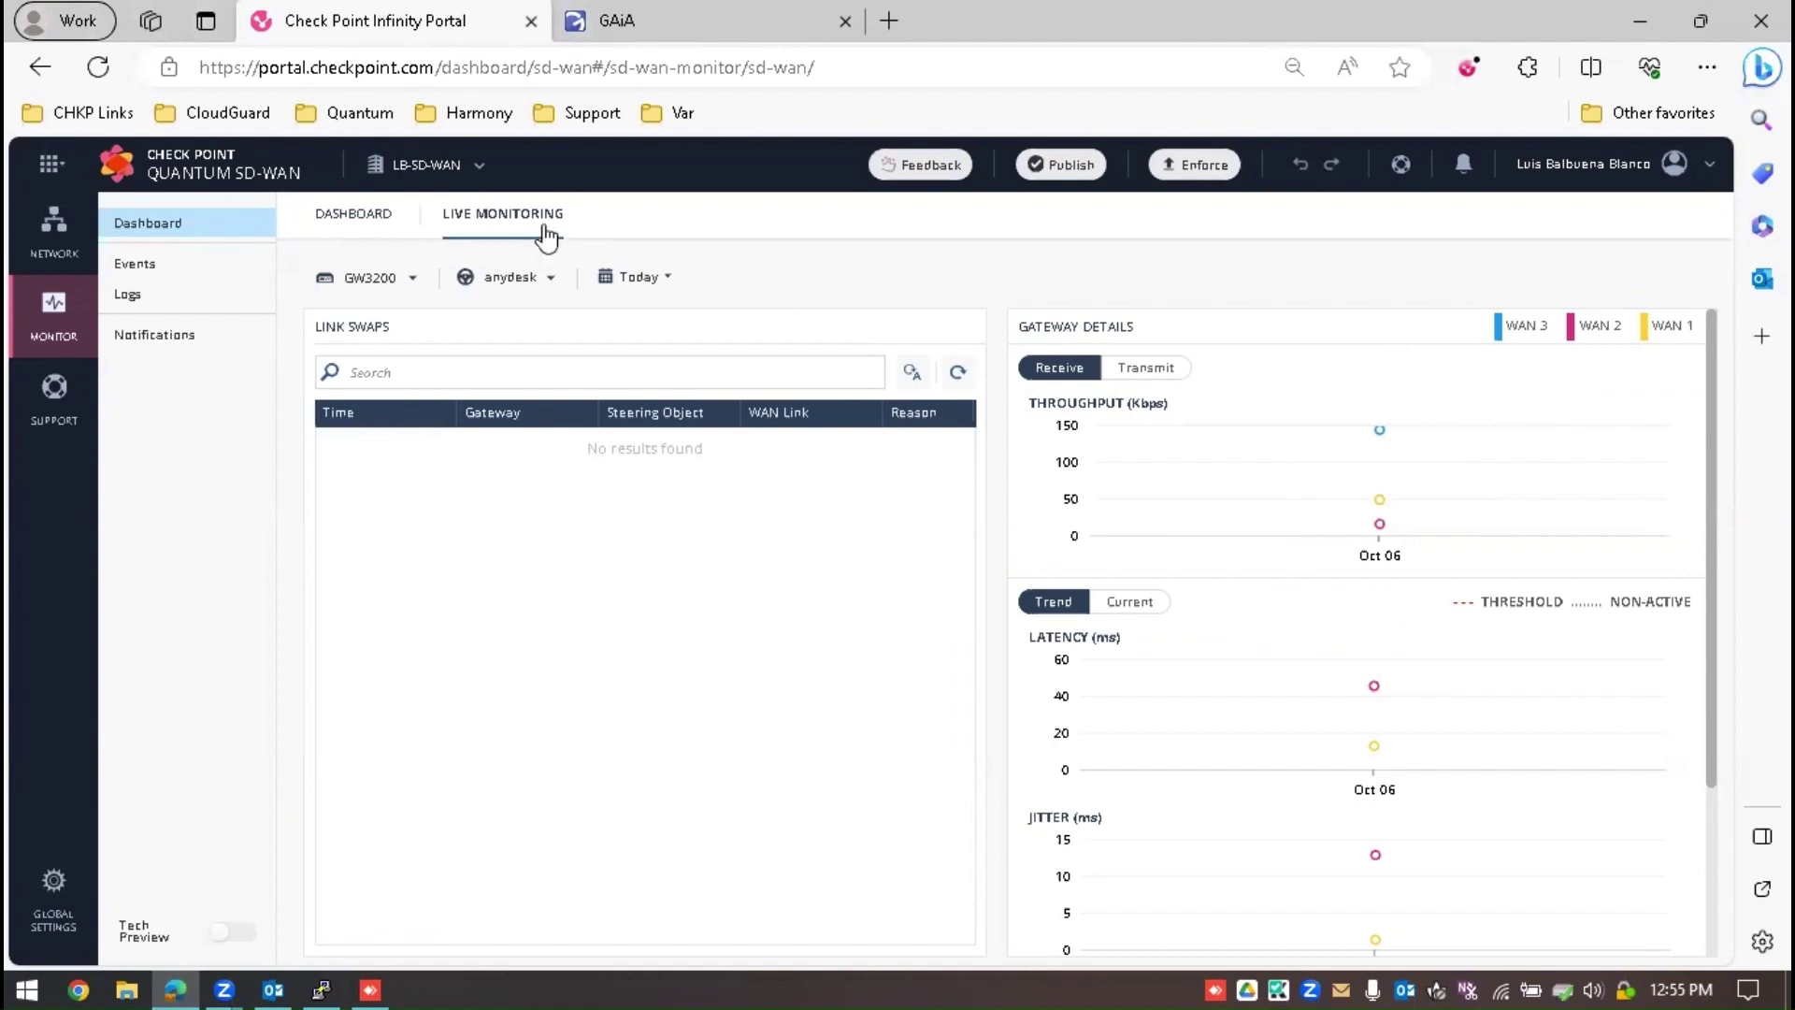
- Reopen the four link swaps from the Dashboard widget and select the second entry
left_click(358, 234)
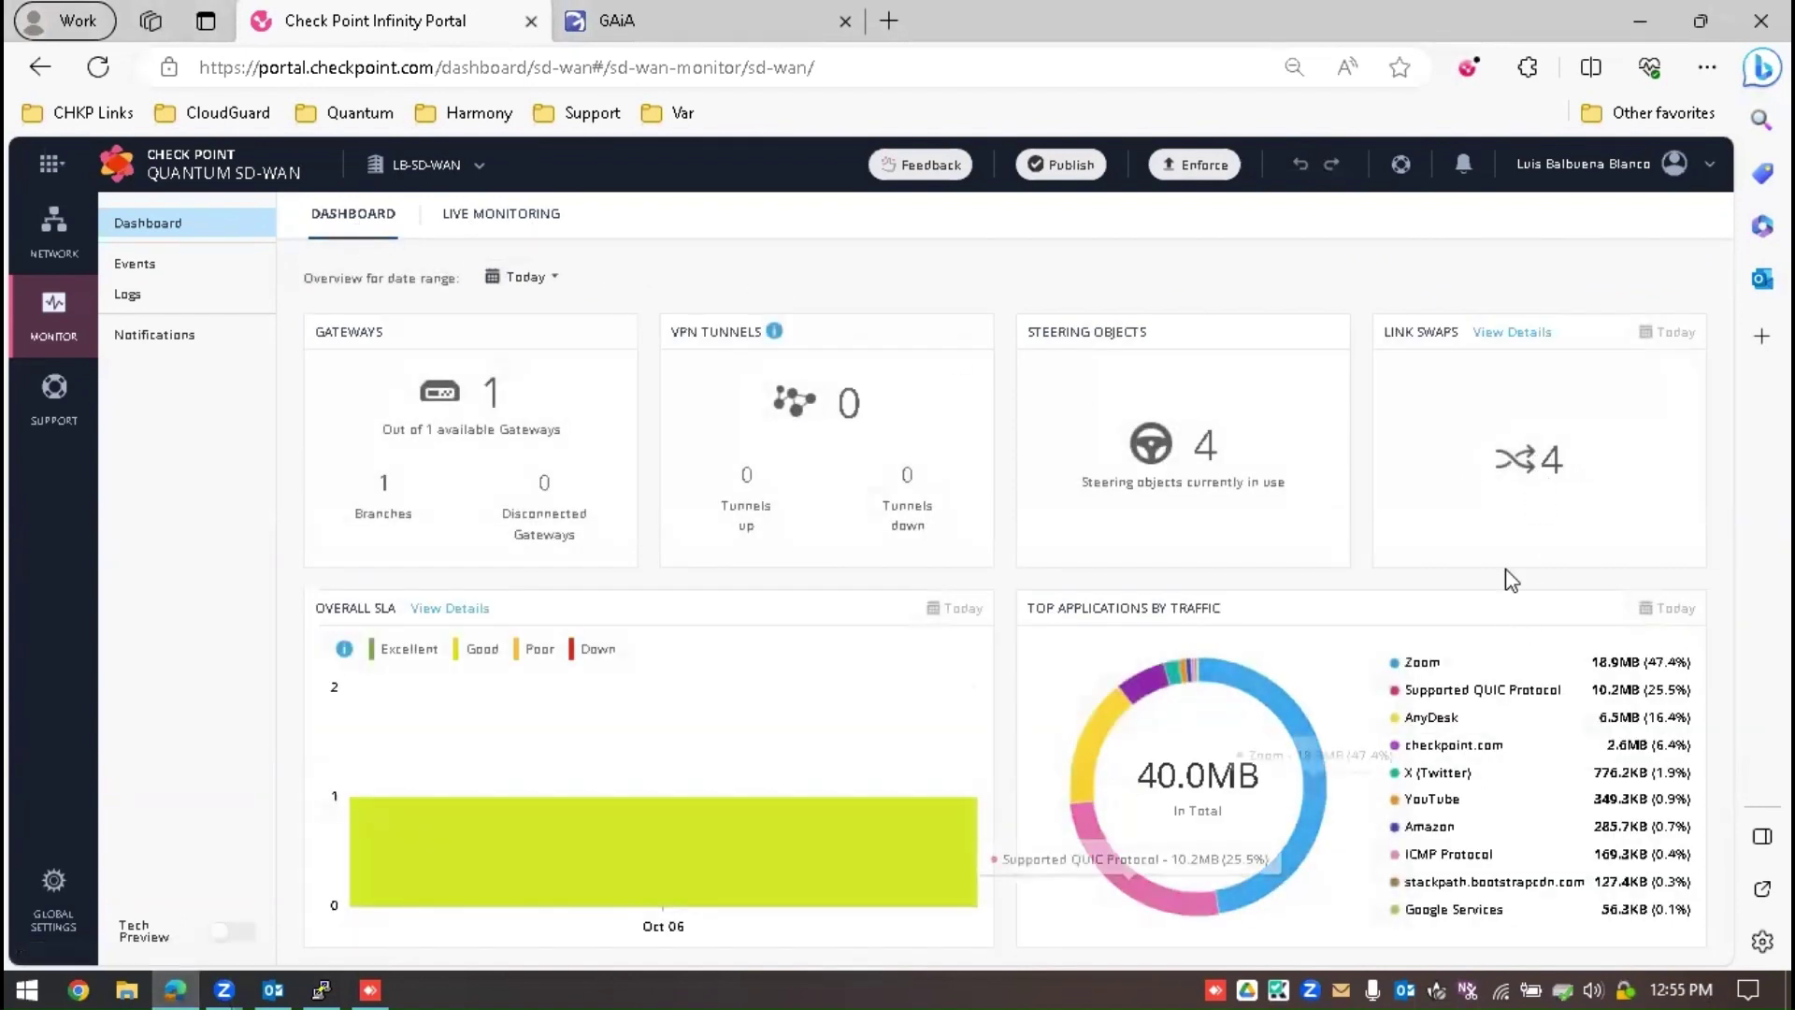
left_click(1526, 460)
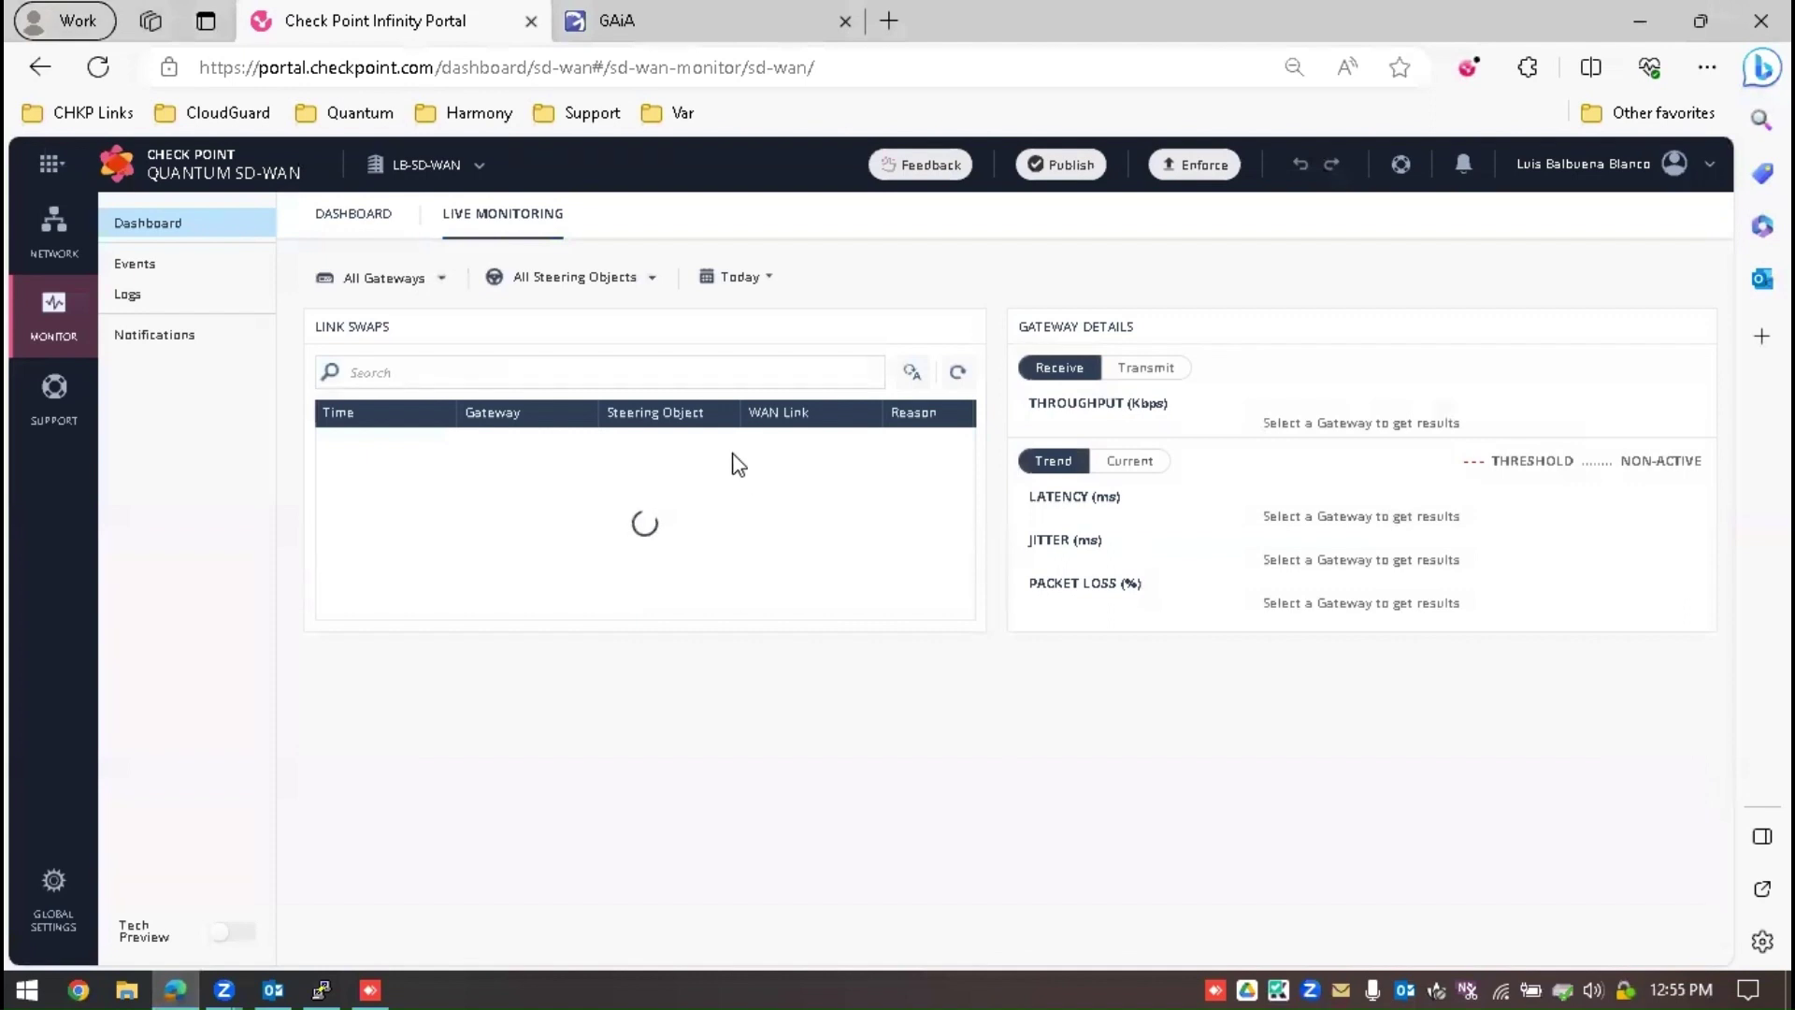
left_click(739, 467)
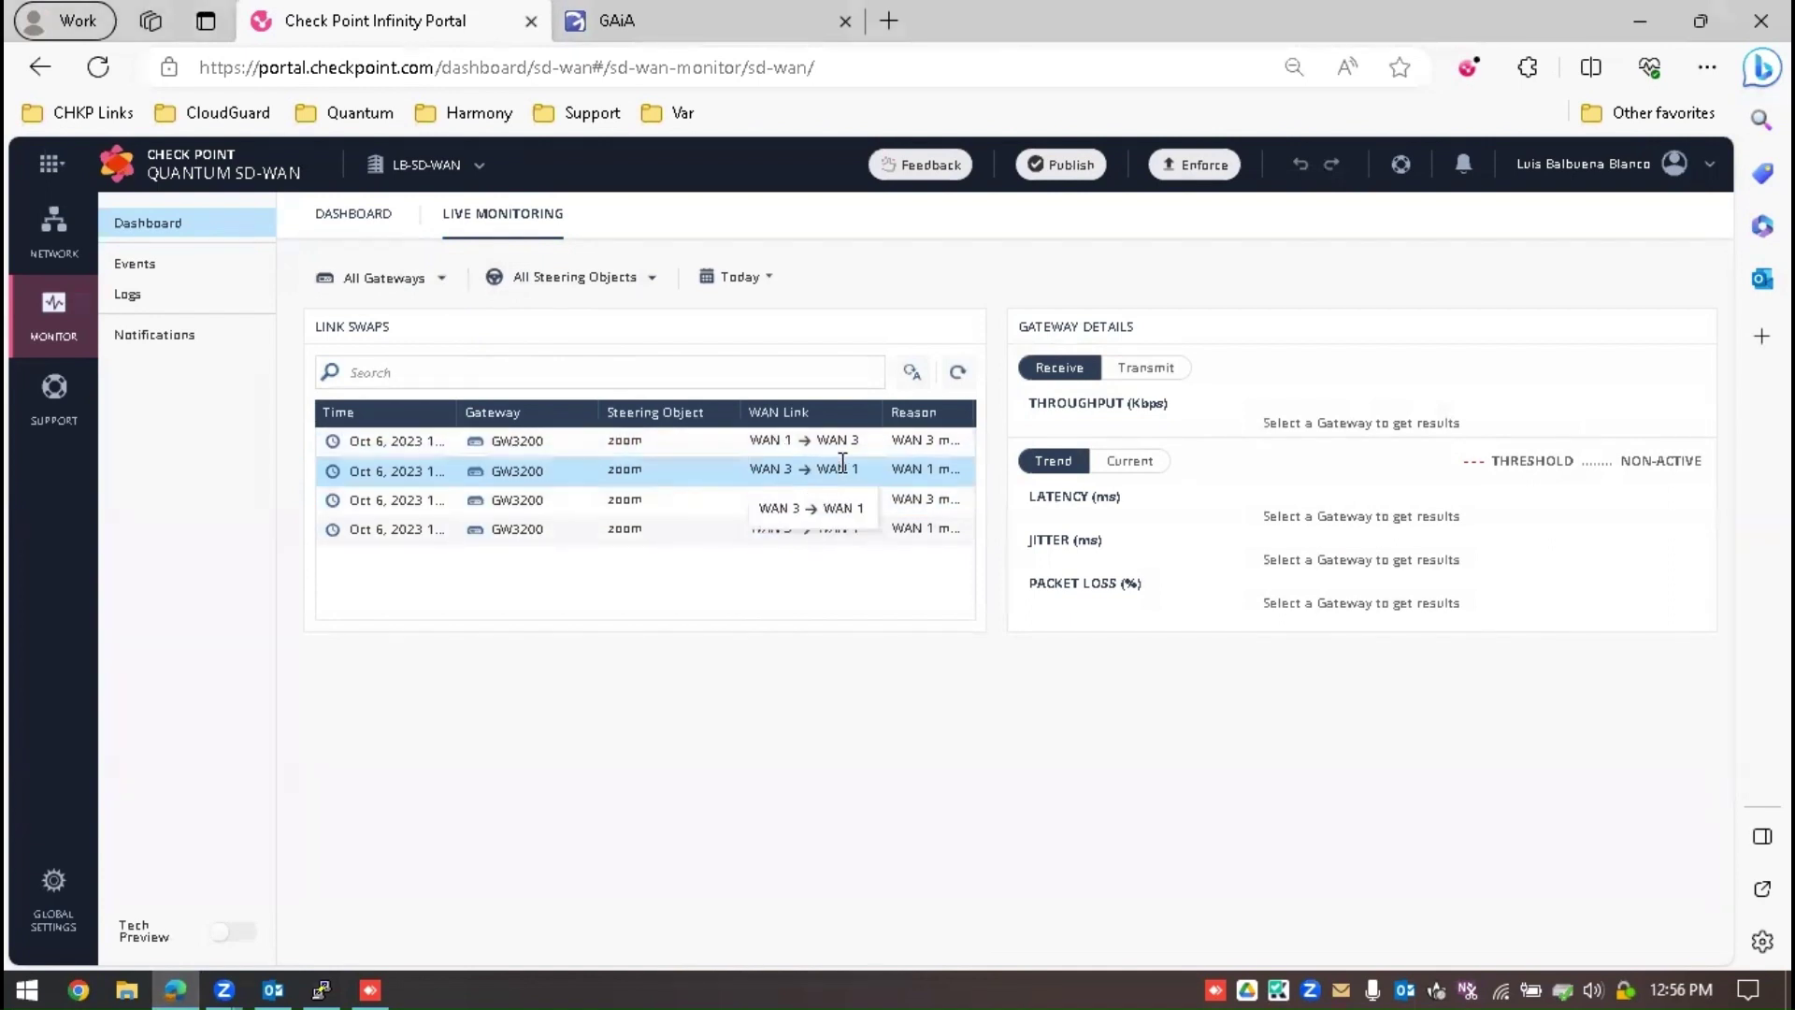
left_click(391, 973)
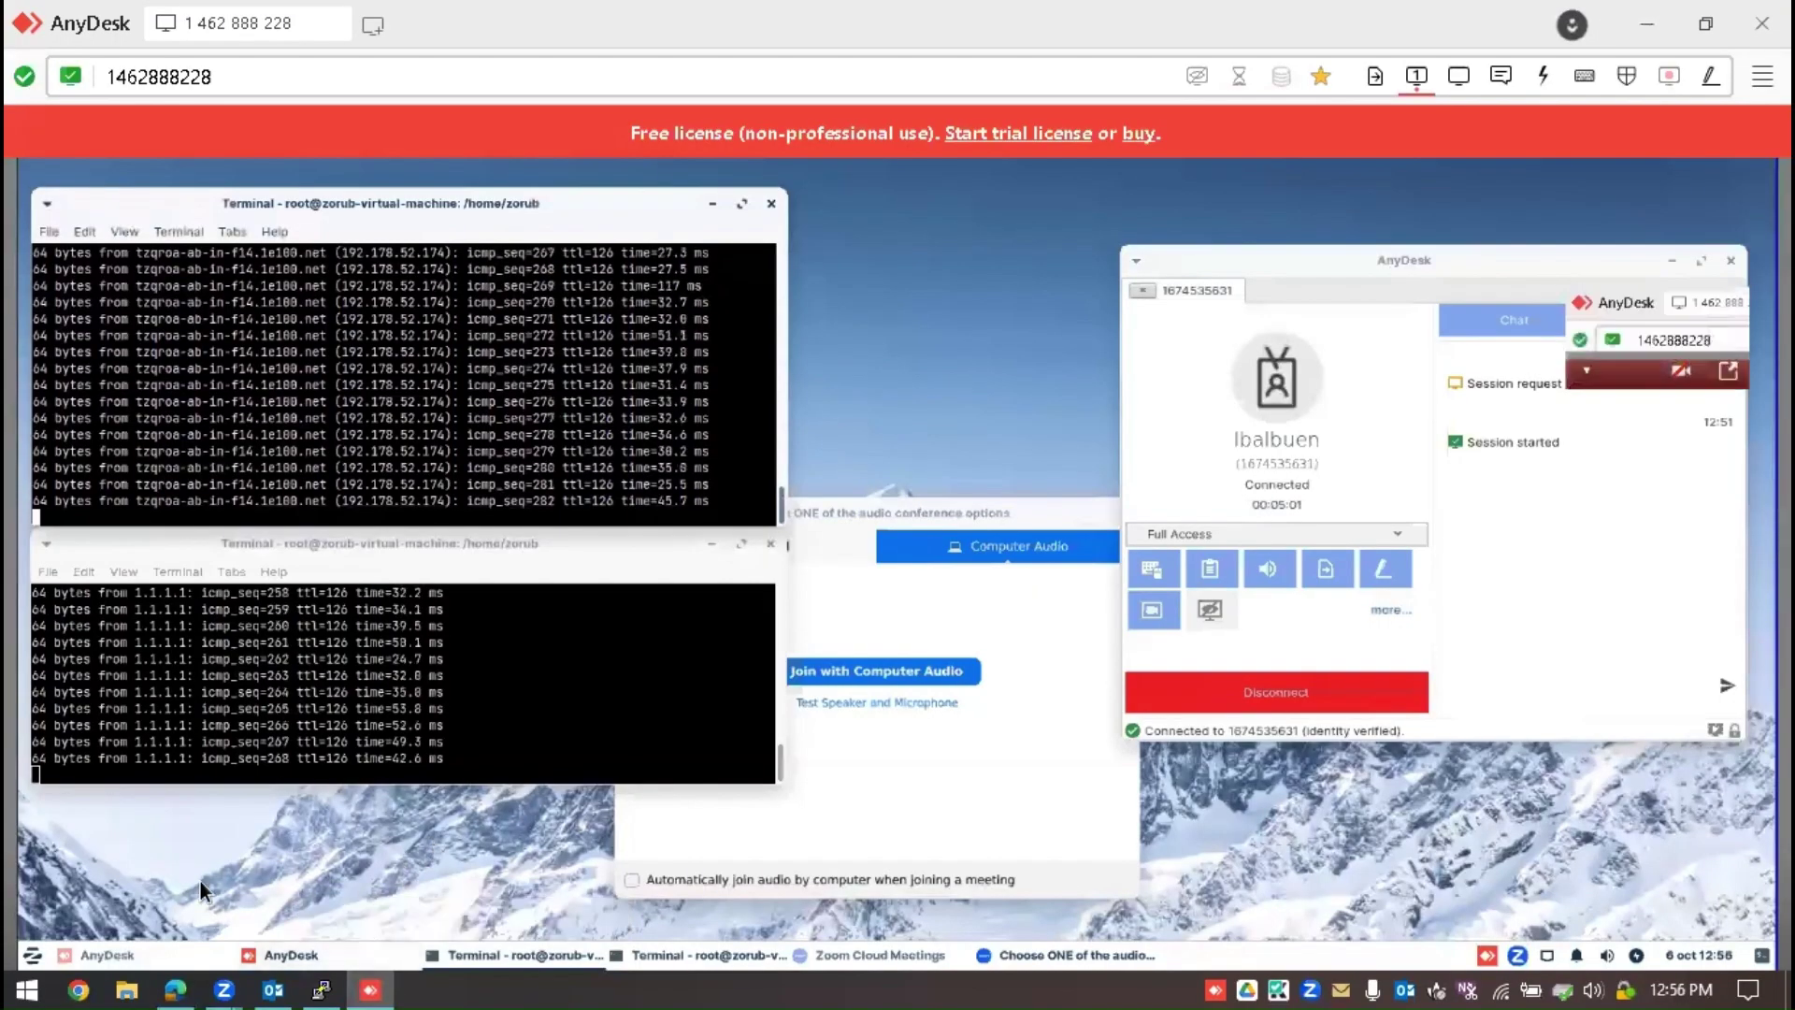
- Launch Firefox on the remote desktop, load Facebook, and open a new empty tab
left_click(33, 957)
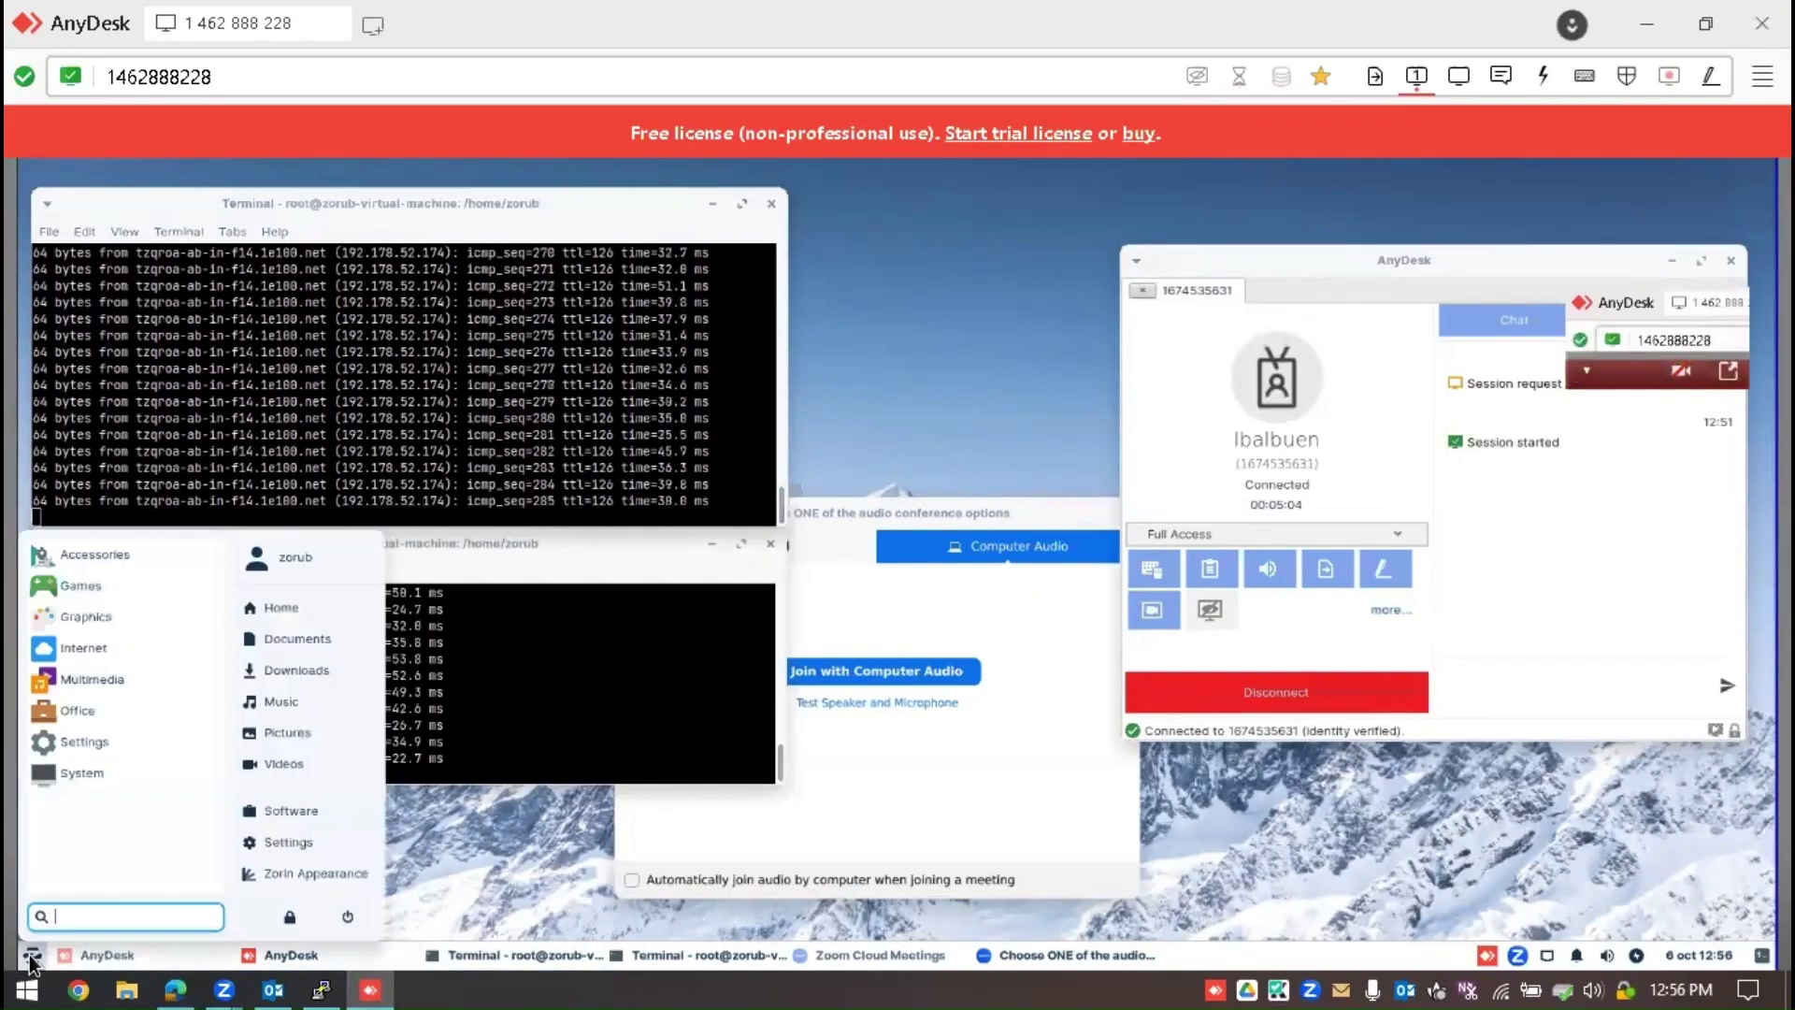
left_click(84, 647)
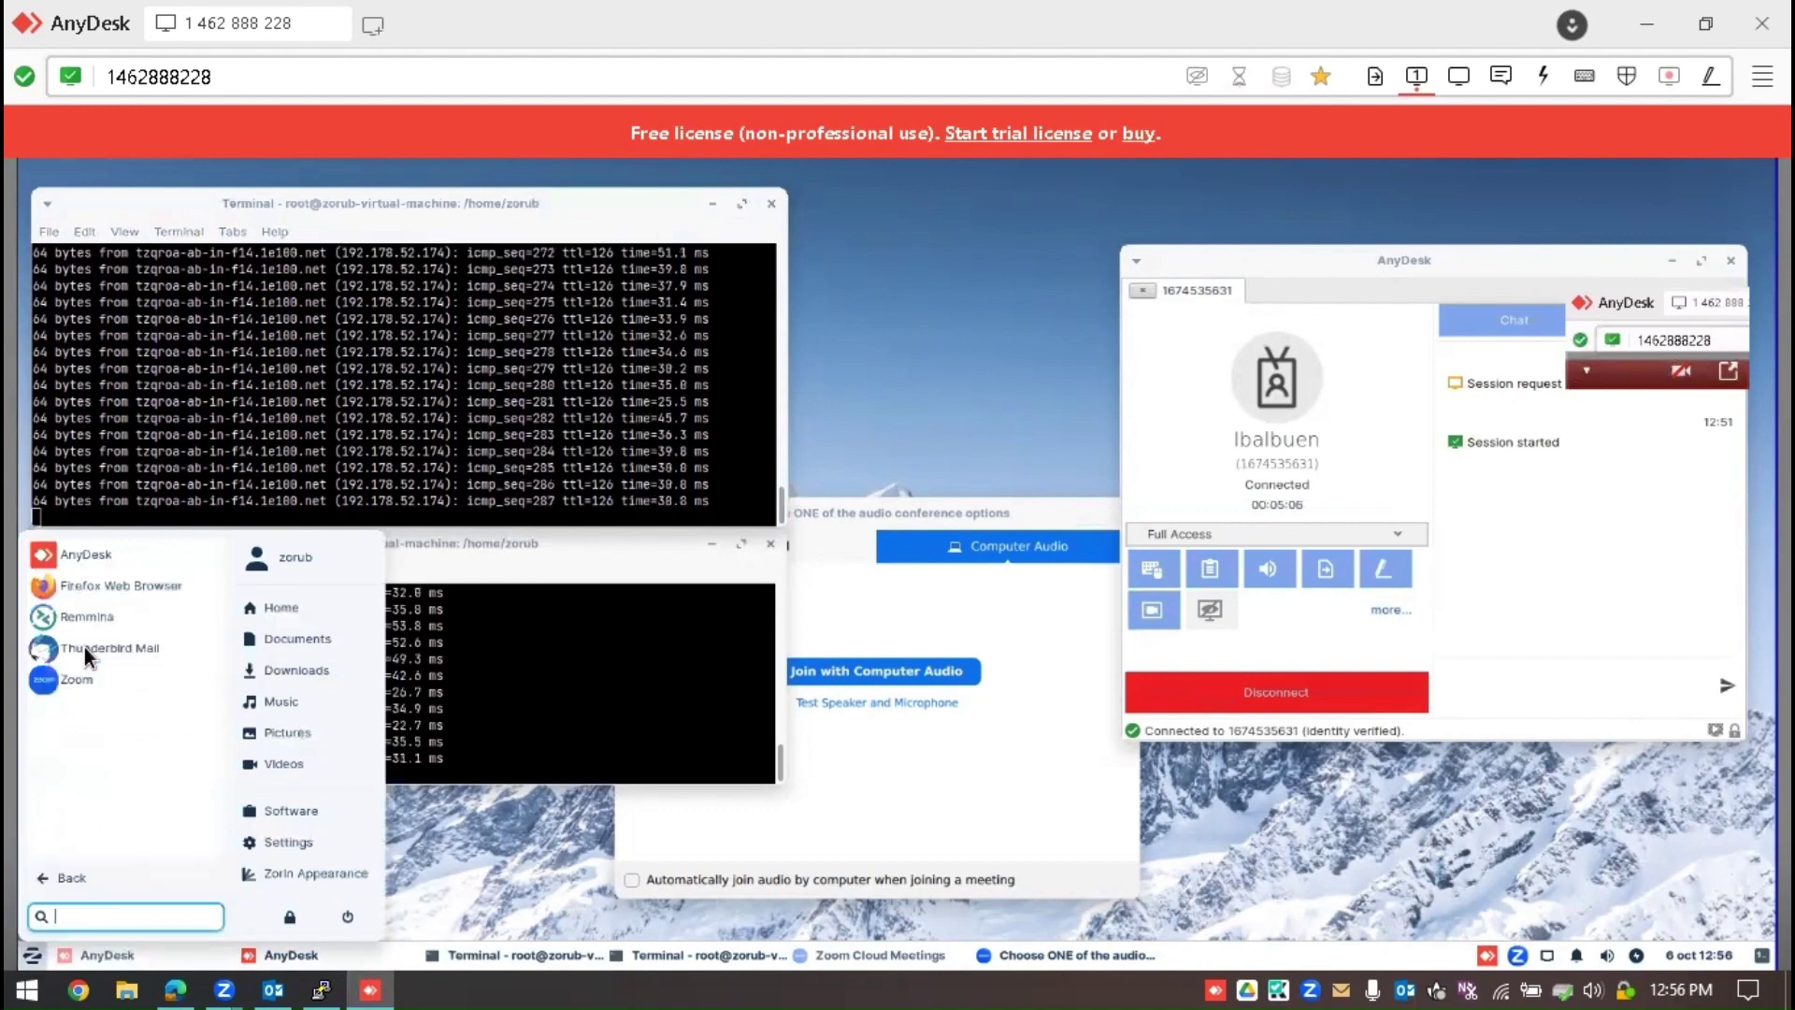
left_click(99, 591)
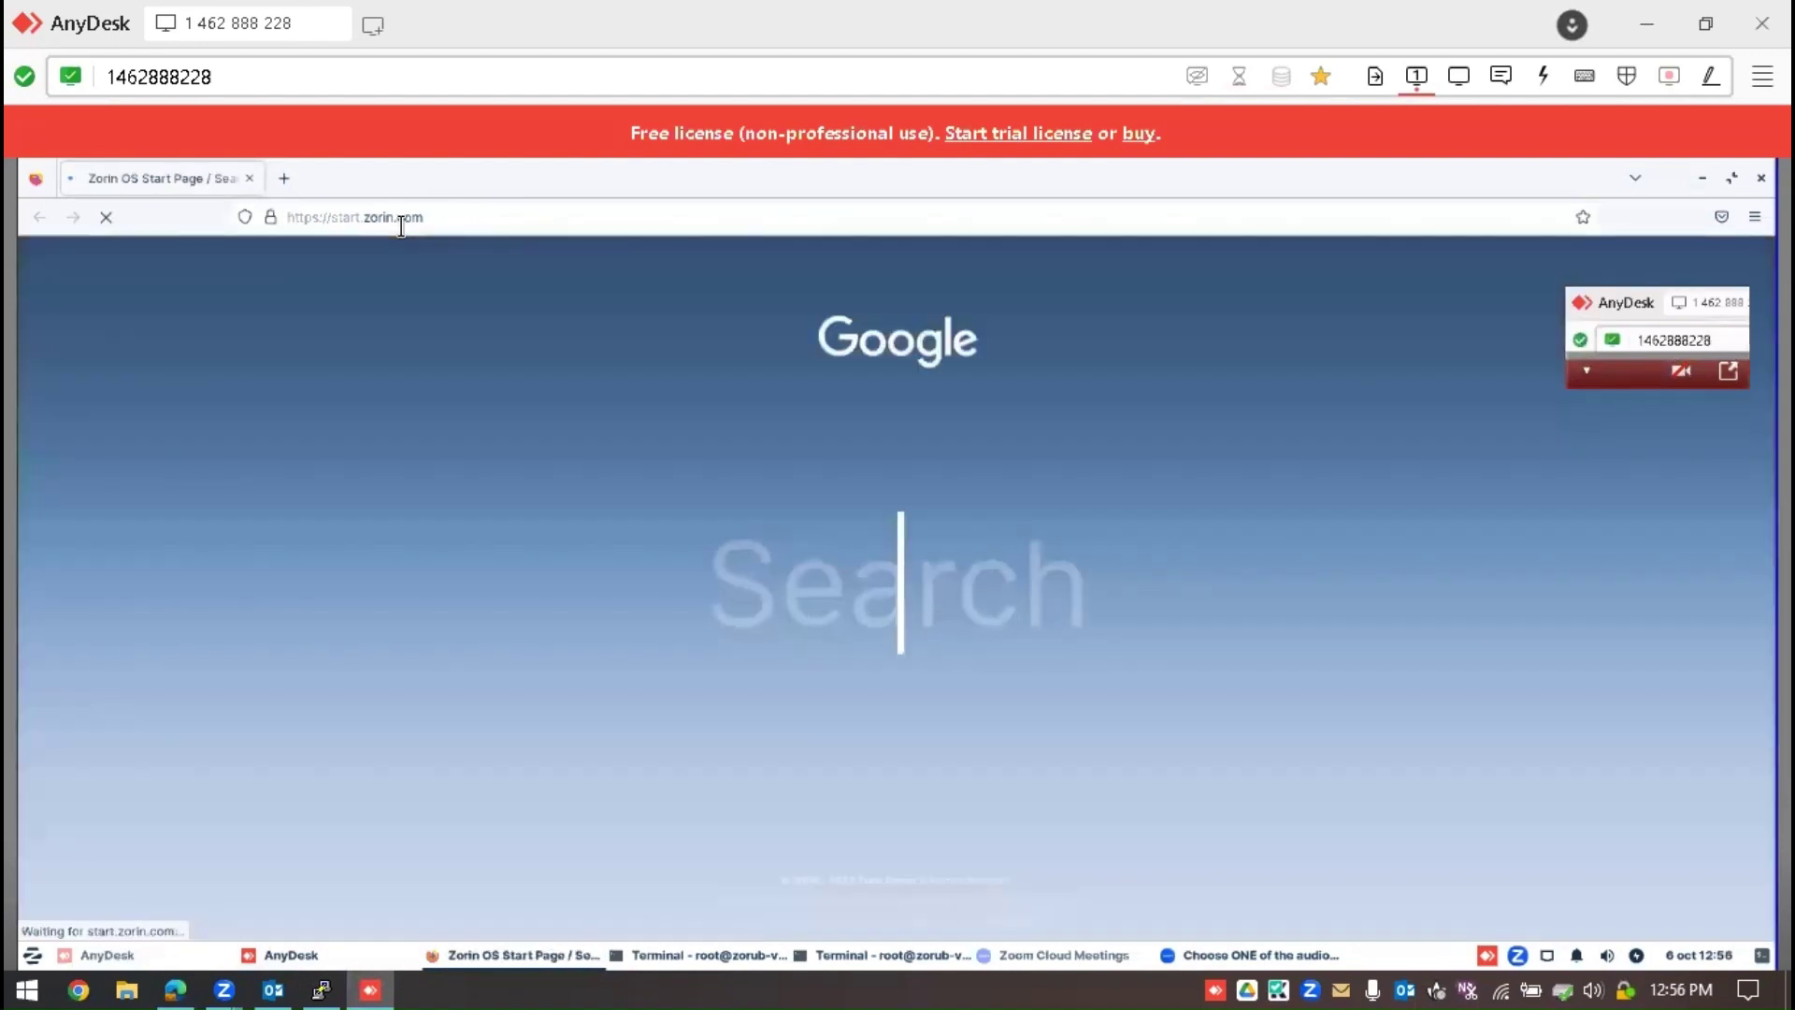
left_click(401, 226)
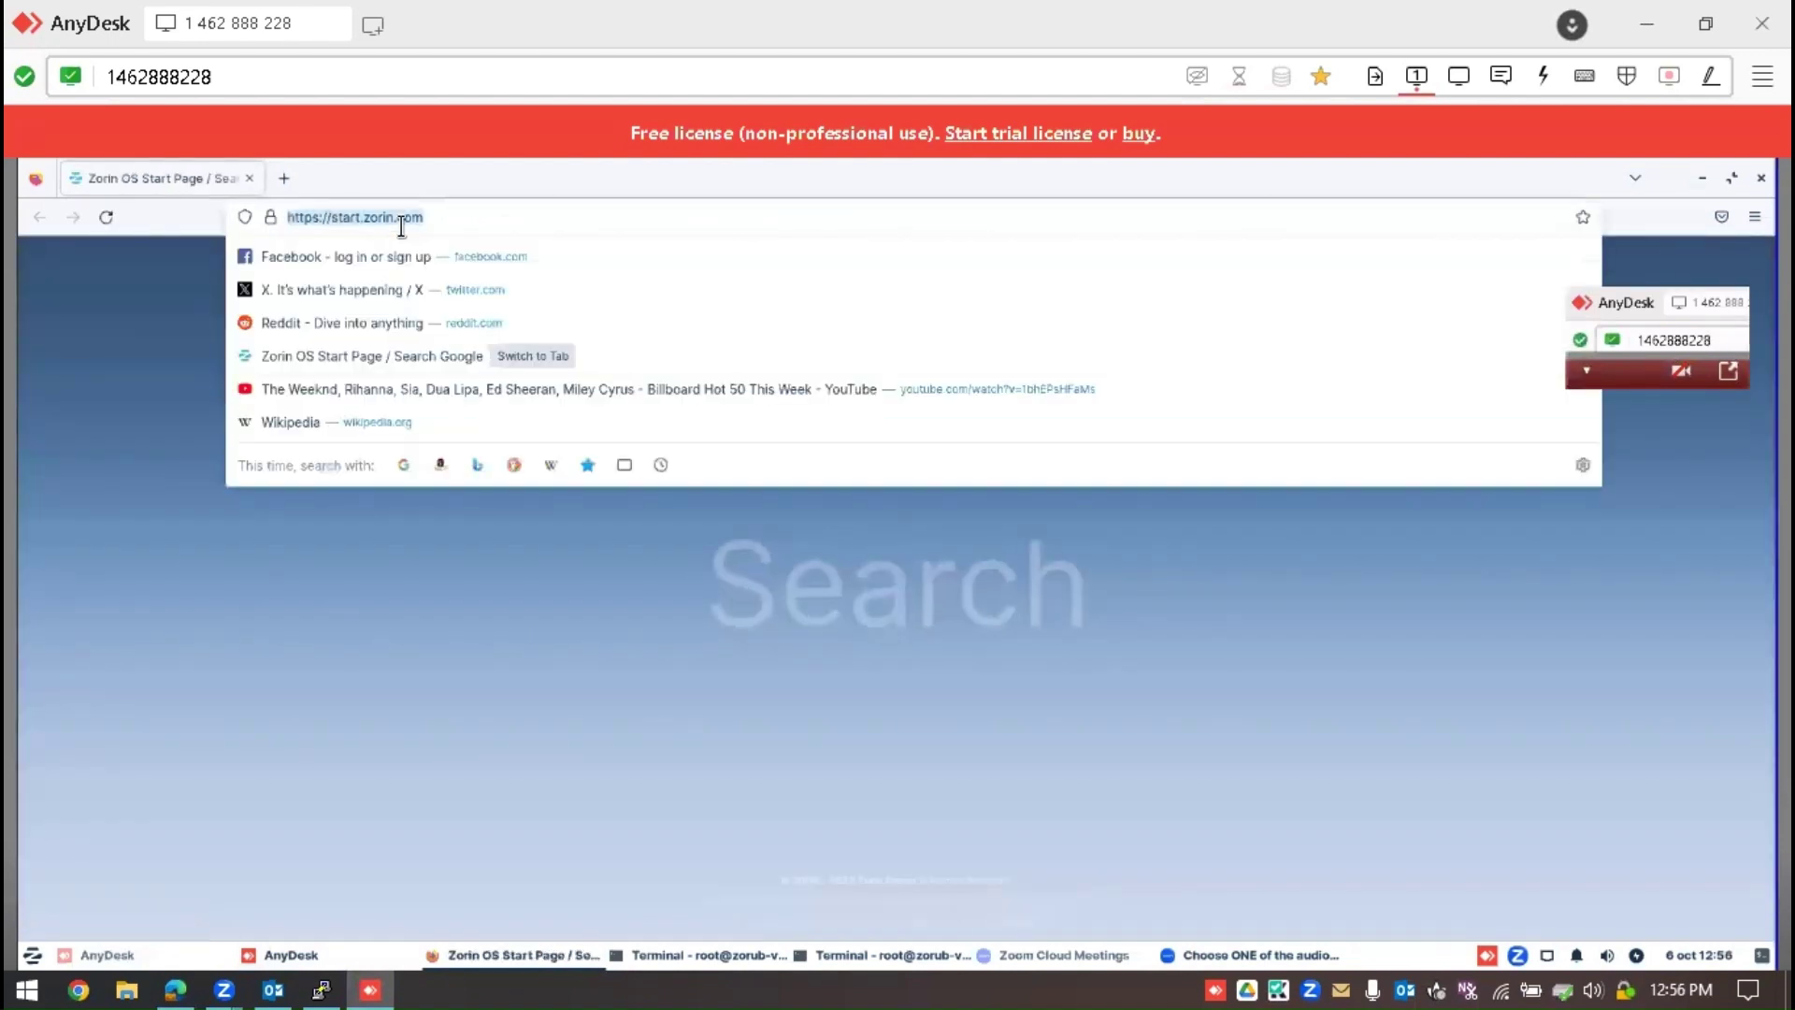
left_click(440, 254)
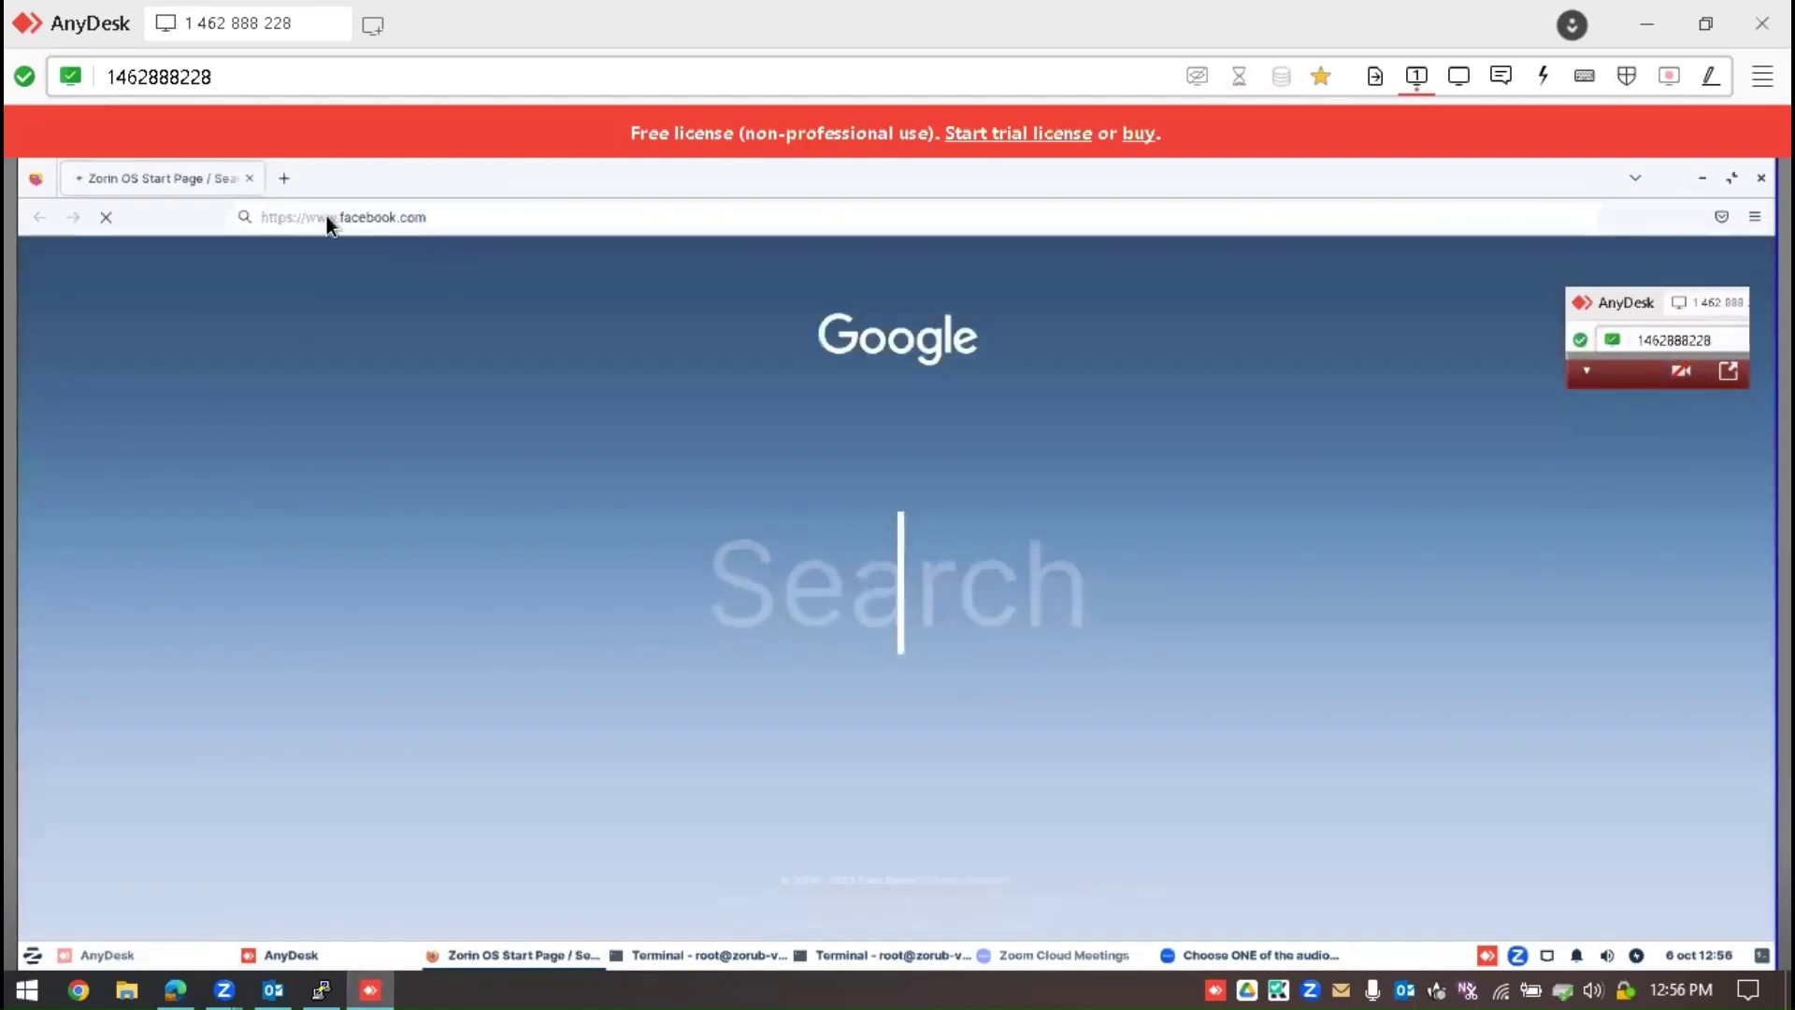
left_click(285, 179)
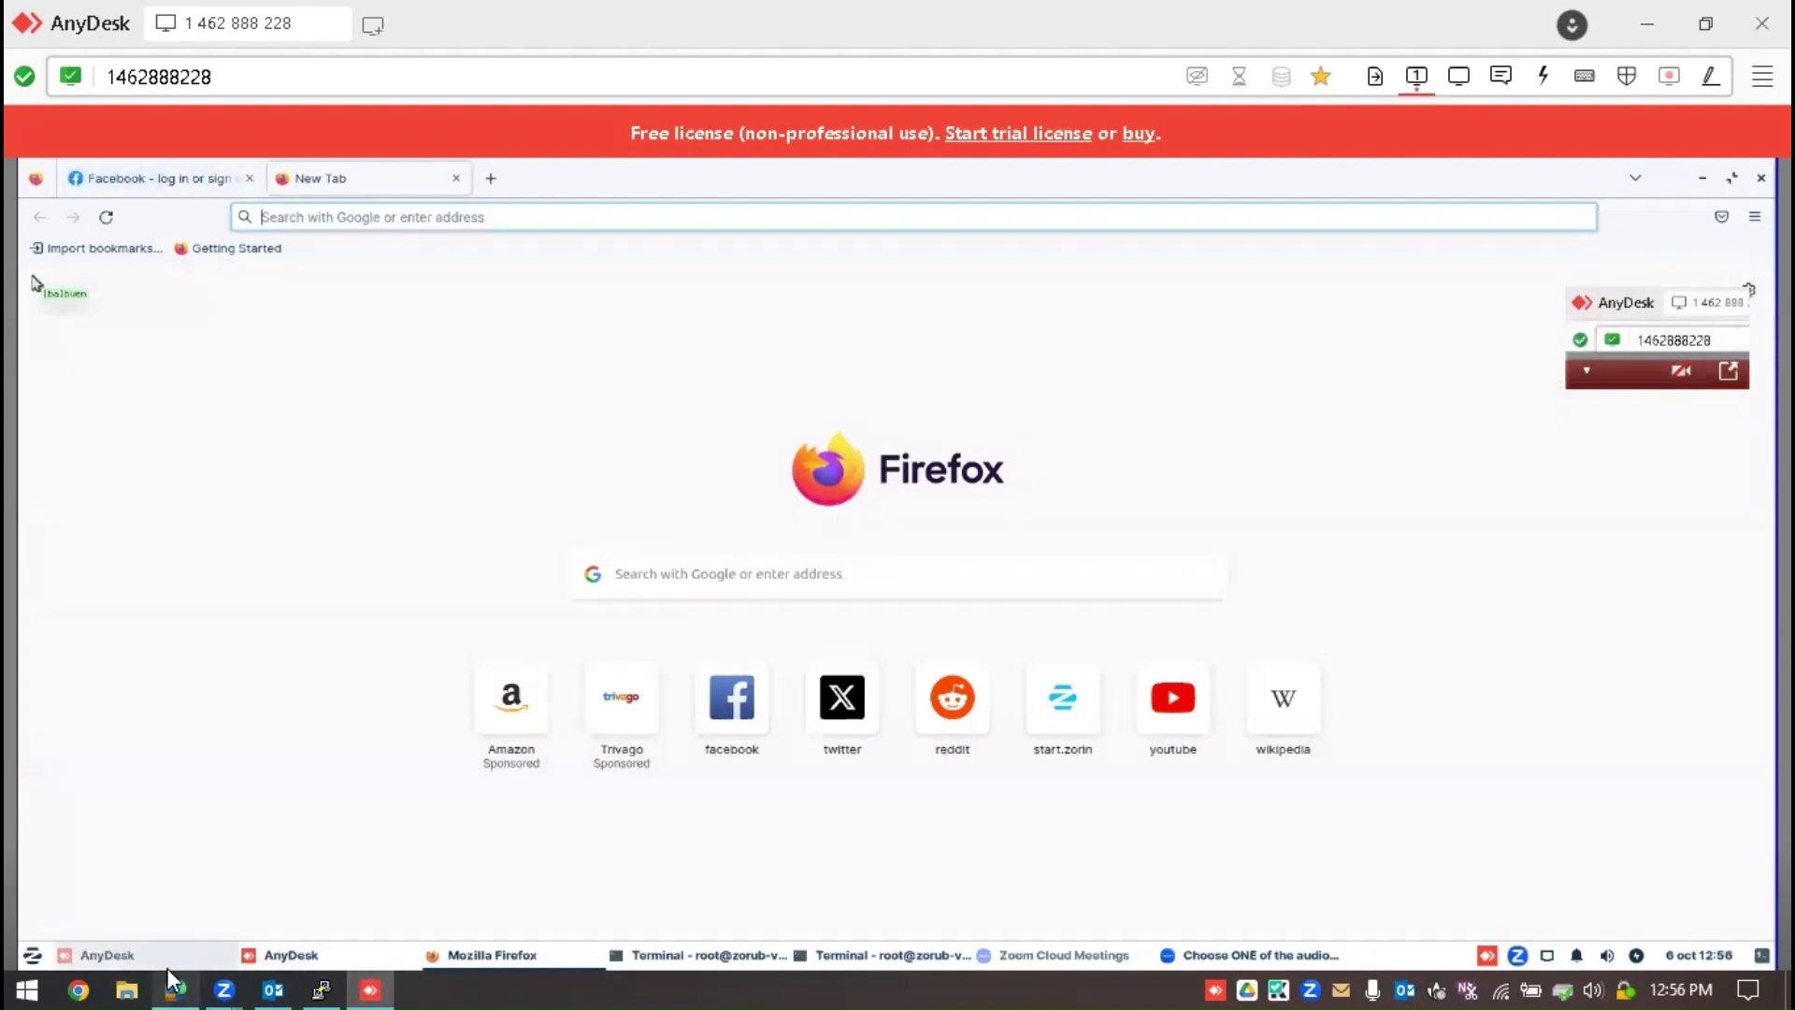
mouse_move(169, 973)
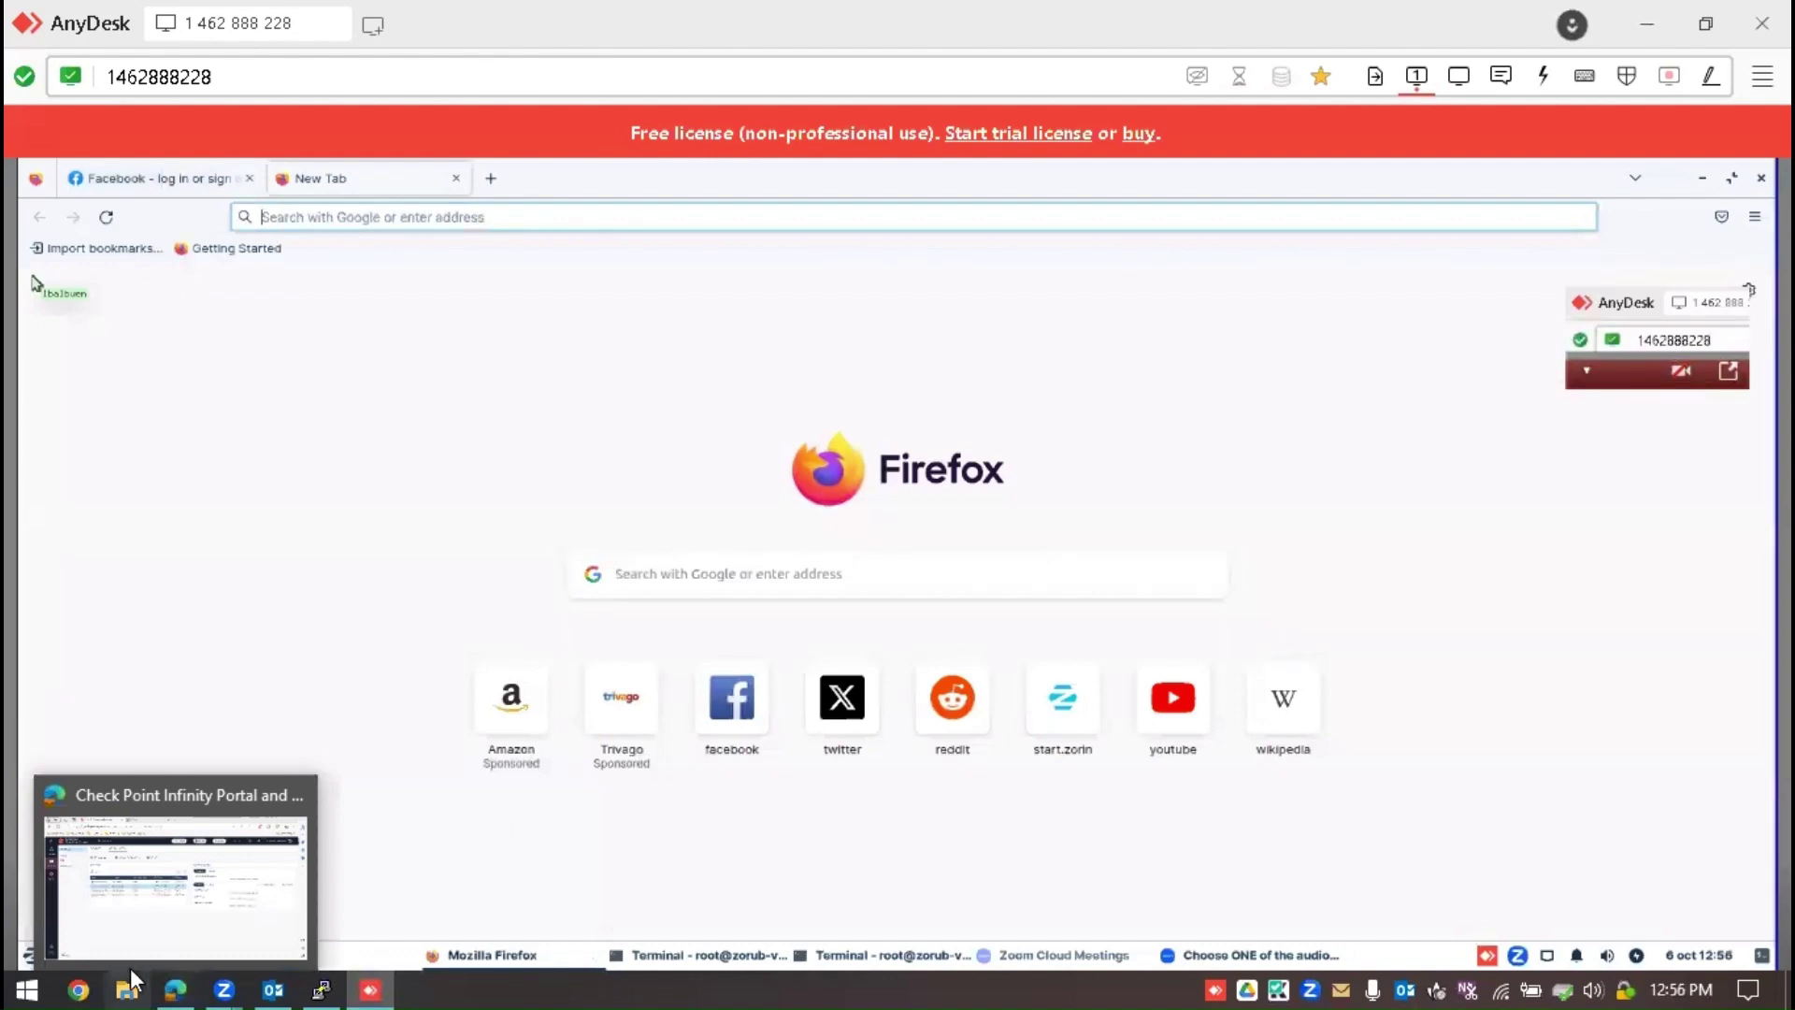
left_click(372, 977)
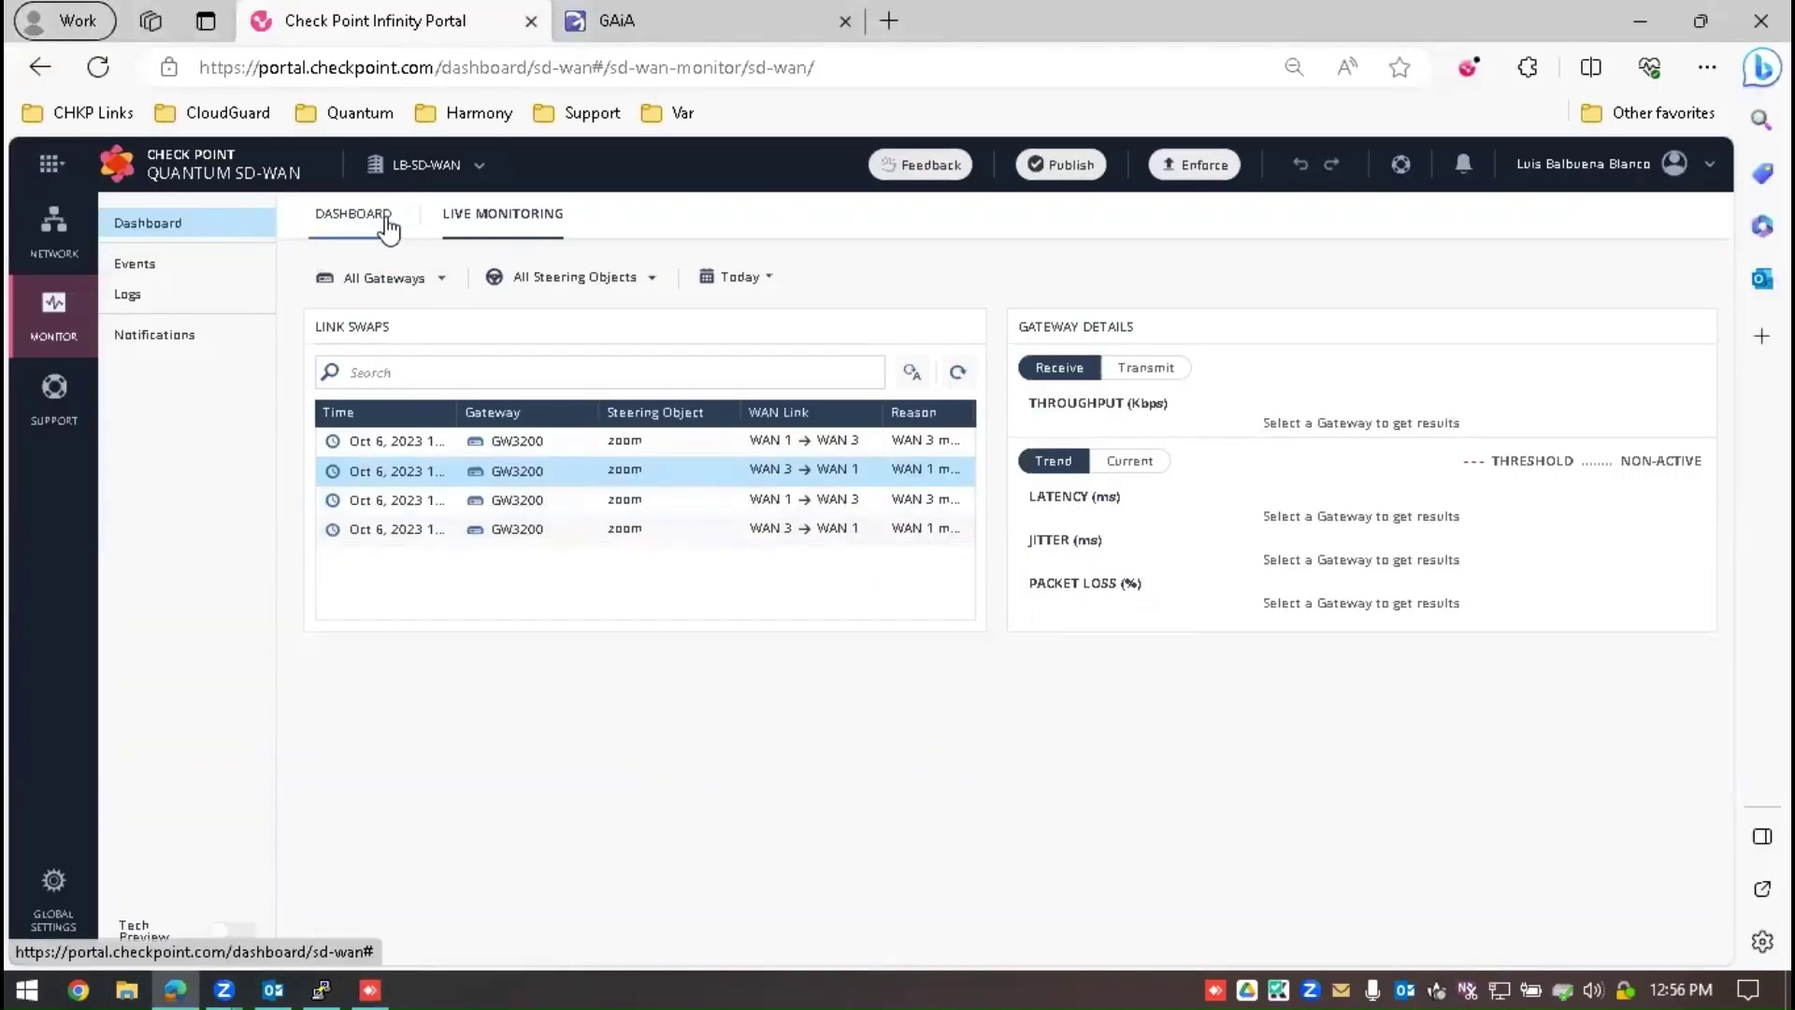
- Review the SD-WAN dashboard's gateways, link swaps and top applications, then return to AnyDesk
left_click(358, 234)
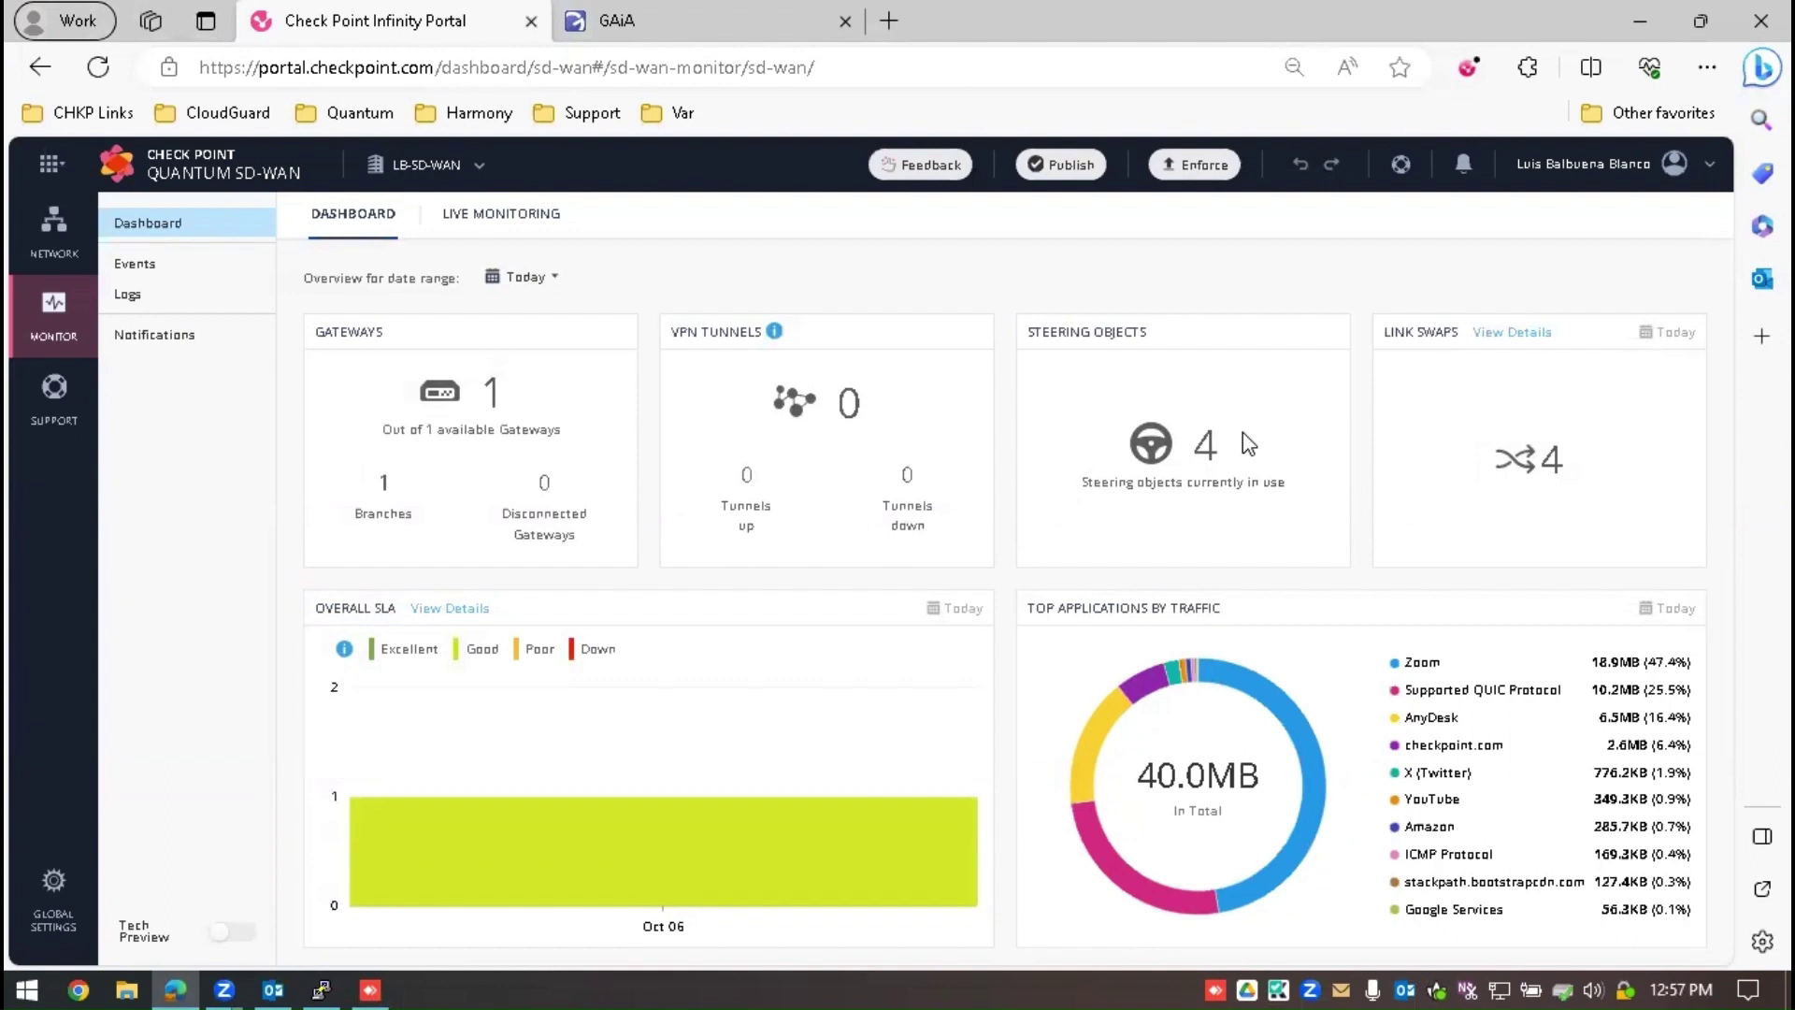
left_click(383, 970)
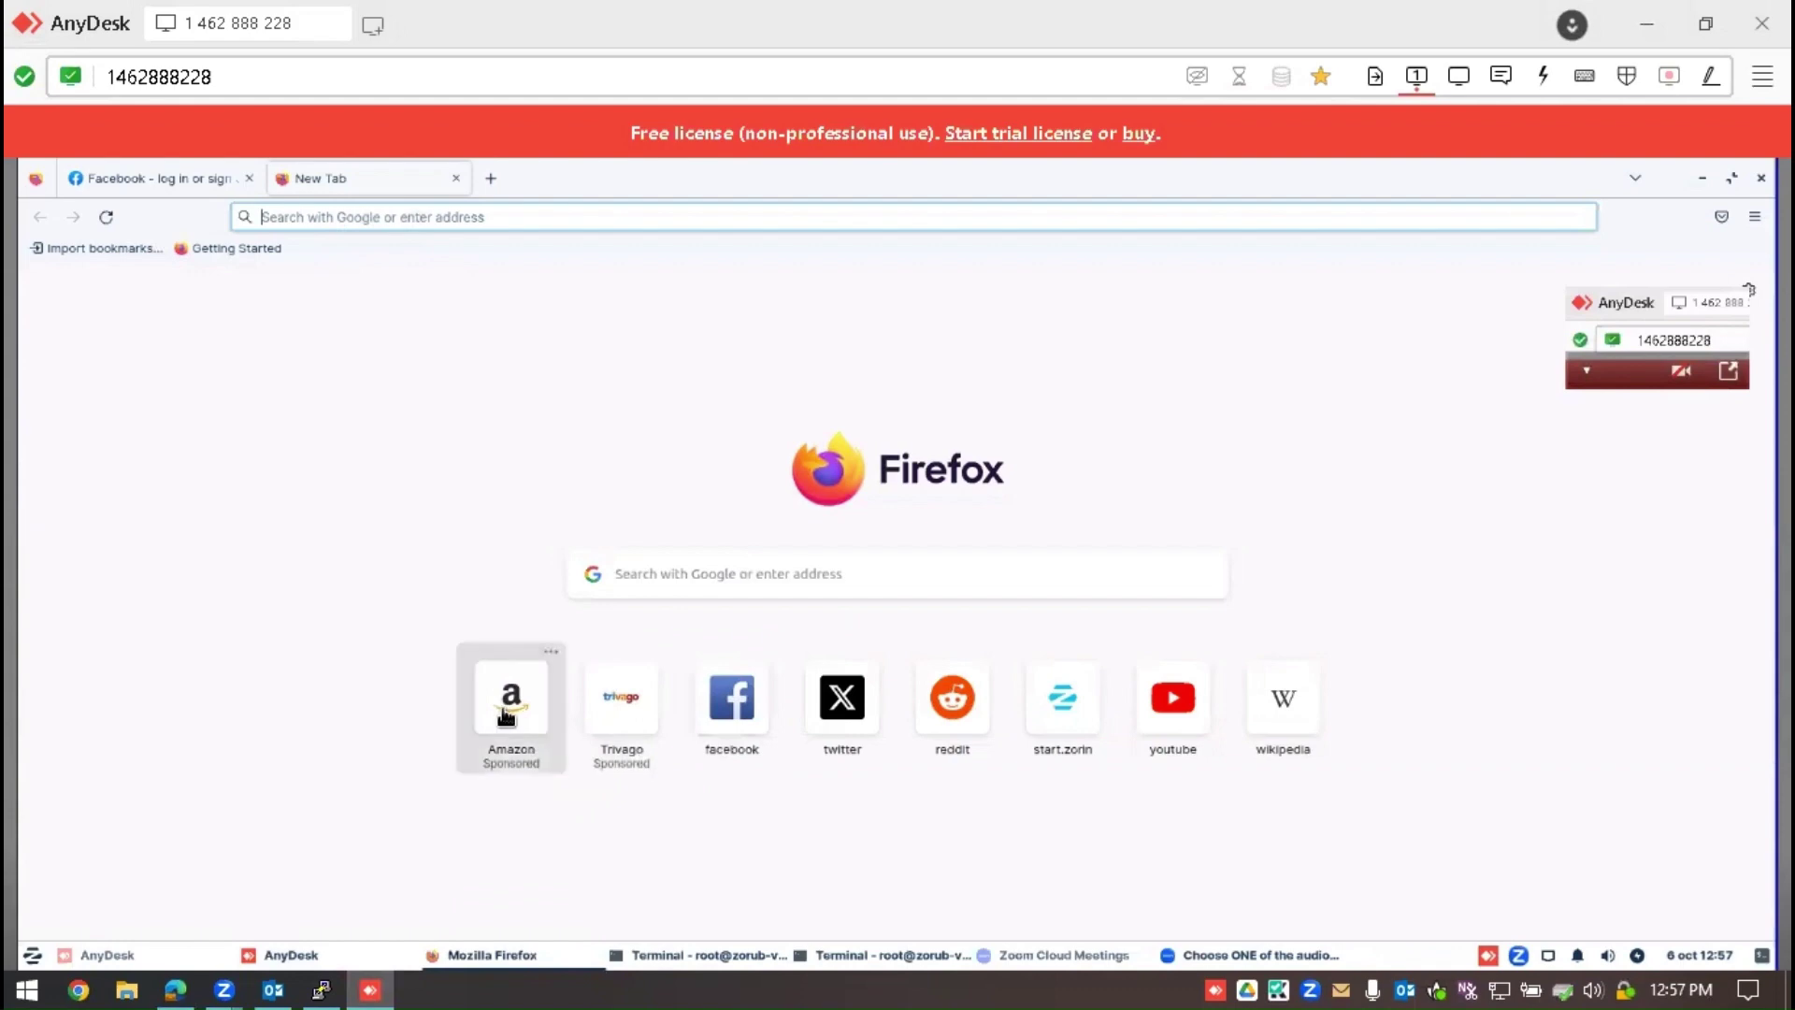
- Open Trivago in a new remote Firefox tab and bring the two ping terminals forward
left_click(492, 177)
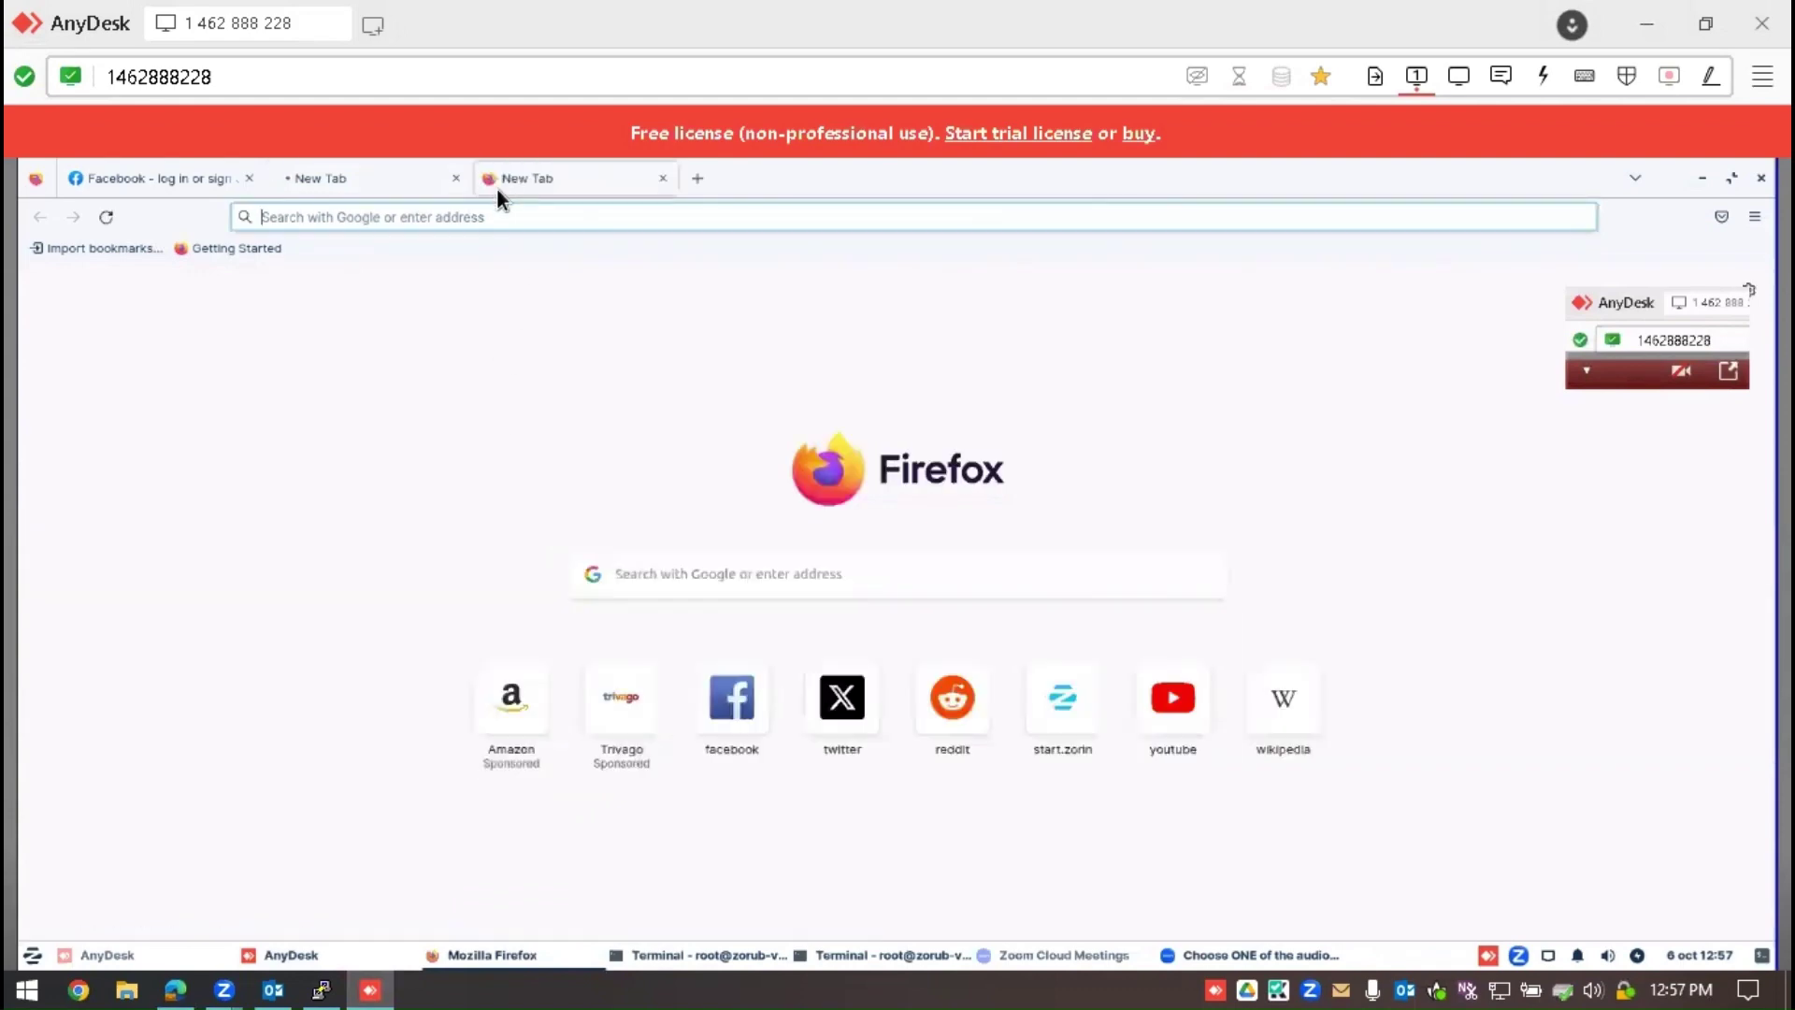
left_click(649, 710)
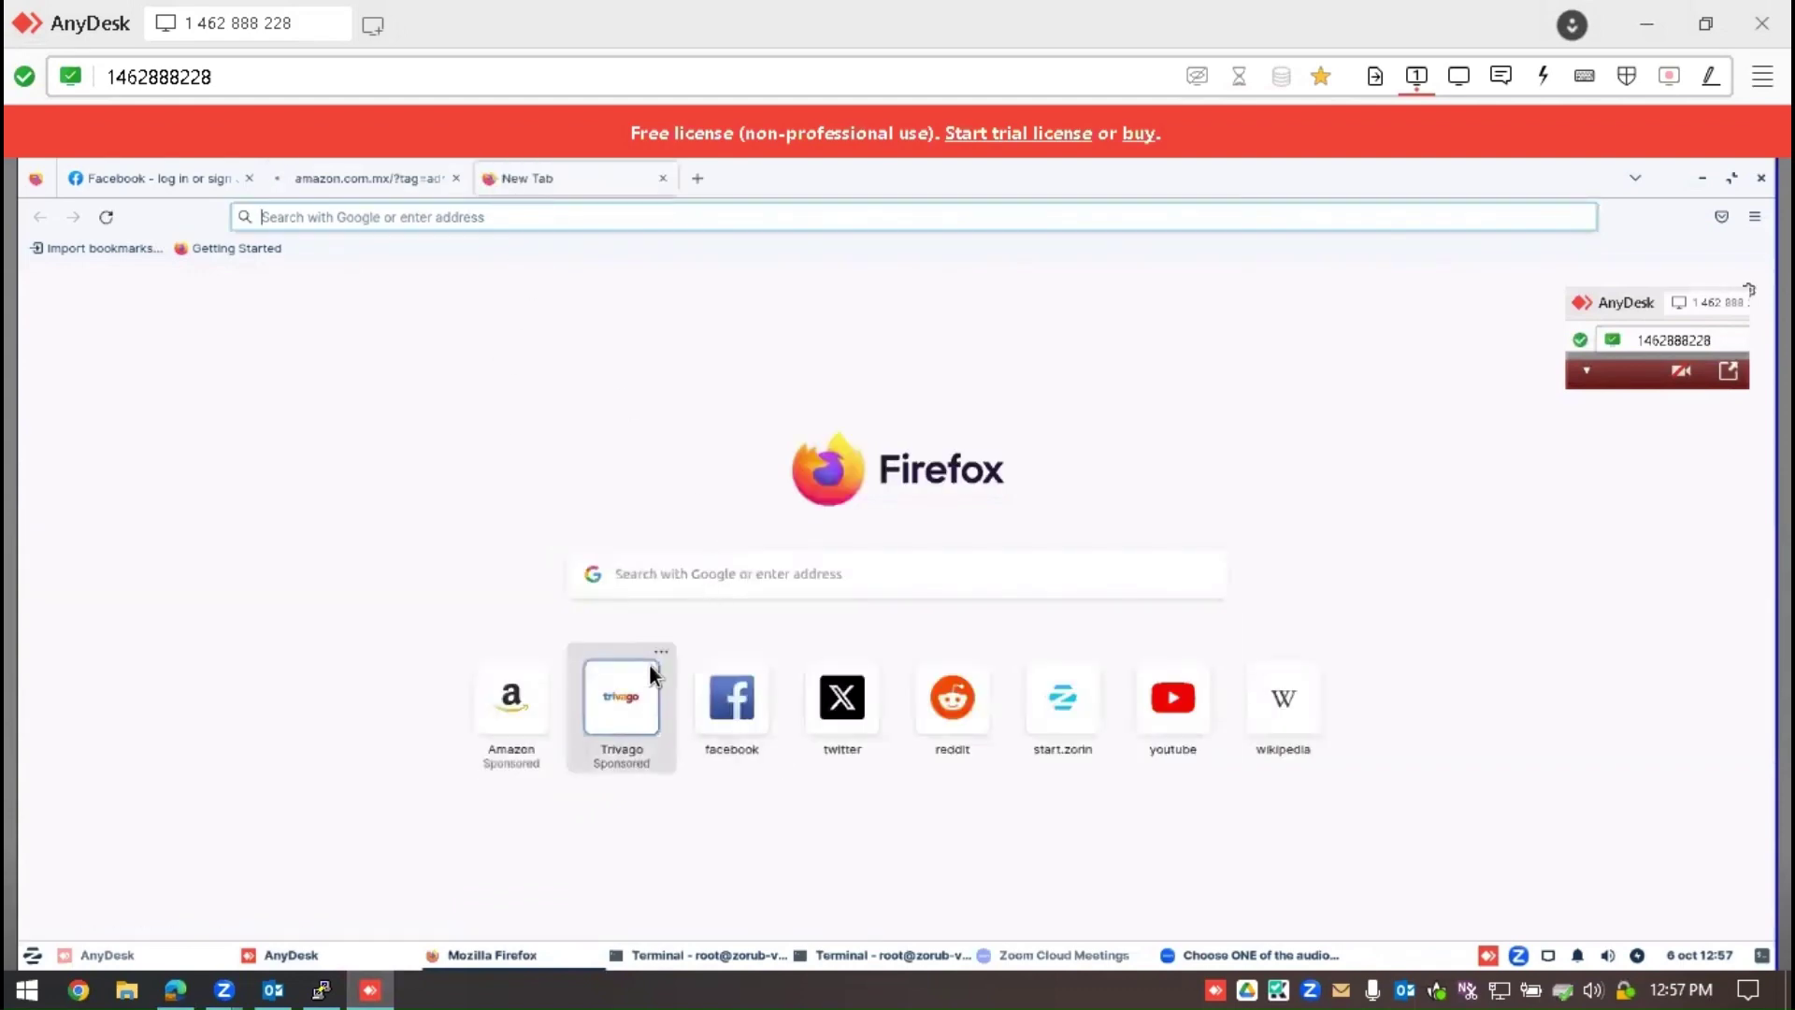
left_click(689, 183)
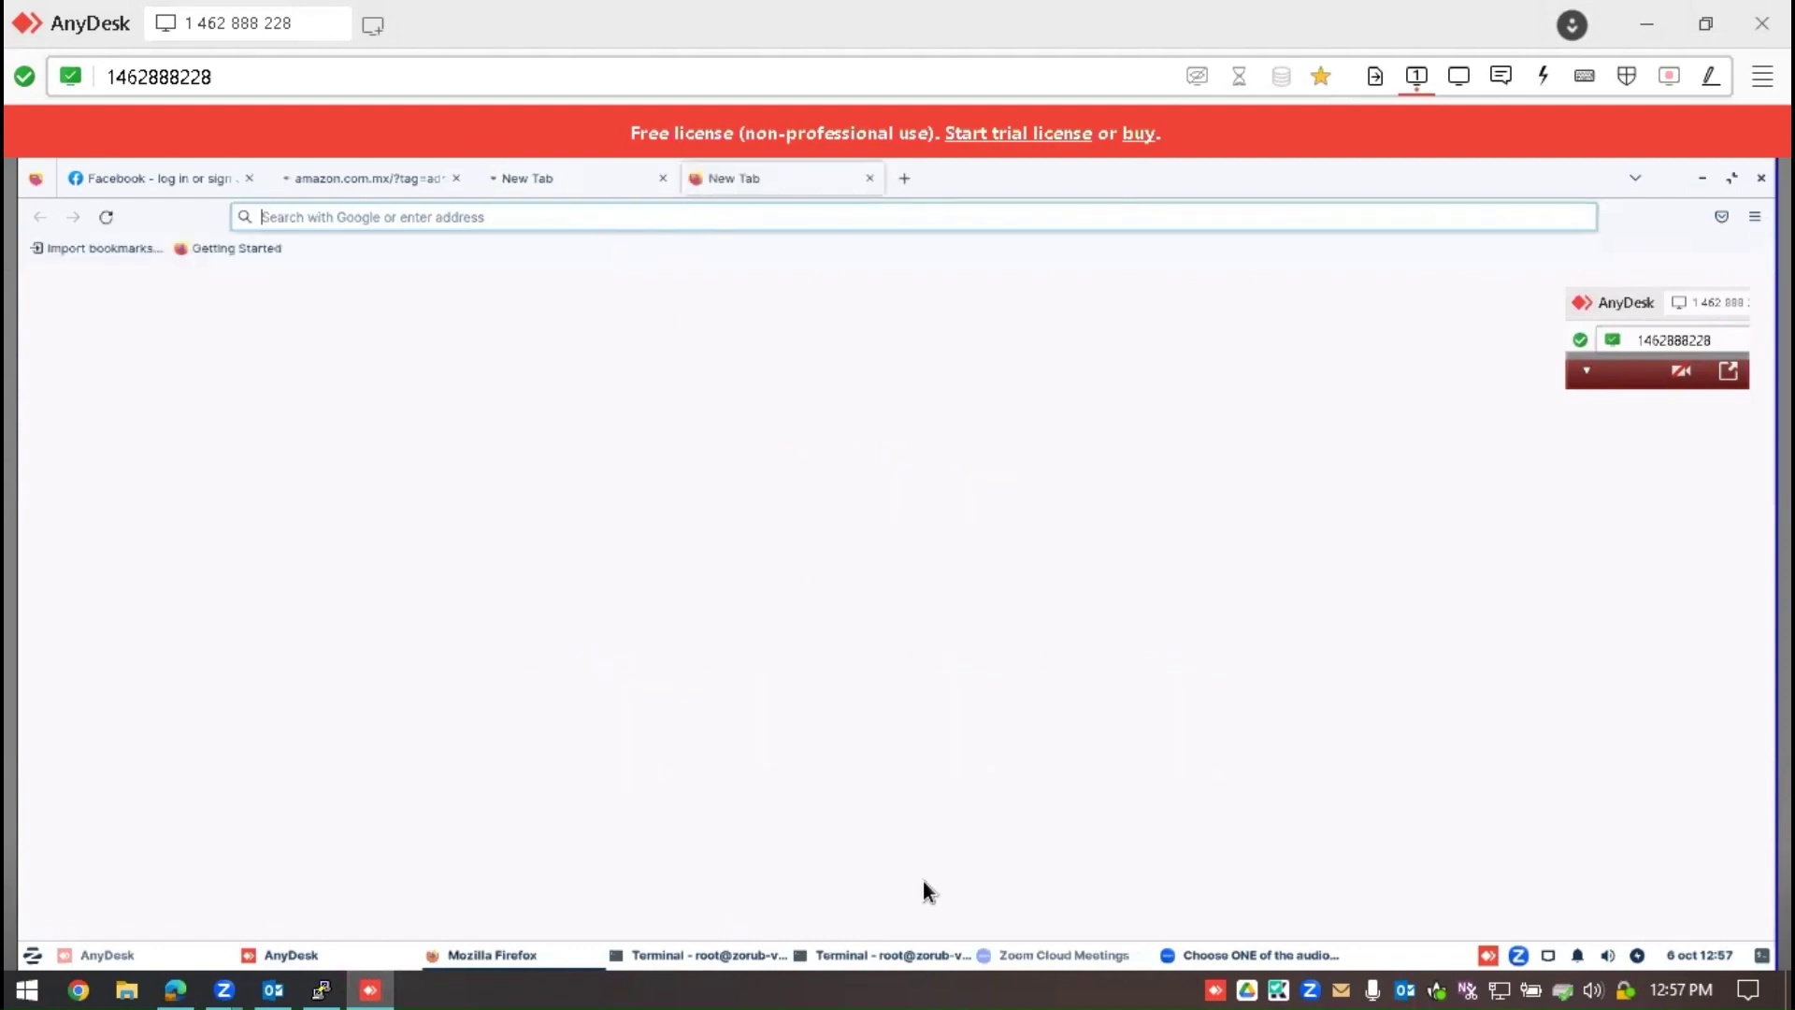
left_click(755, 962)
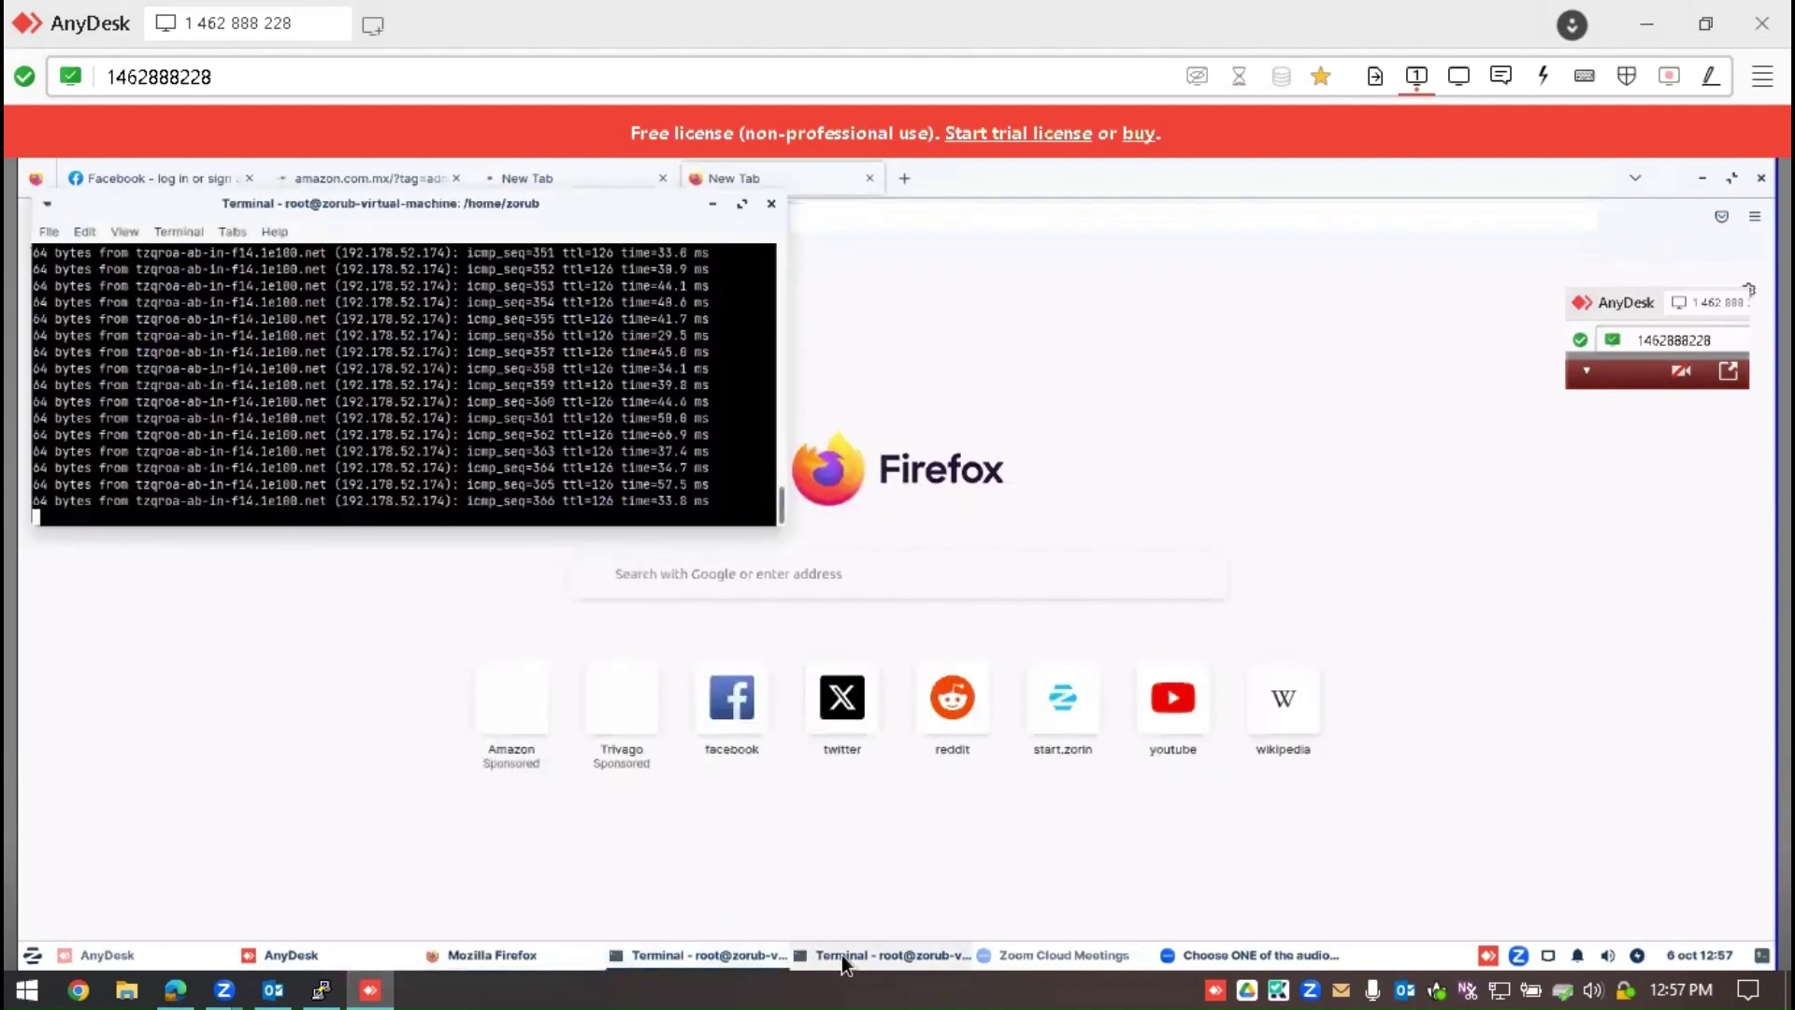
left_click(843, 963)
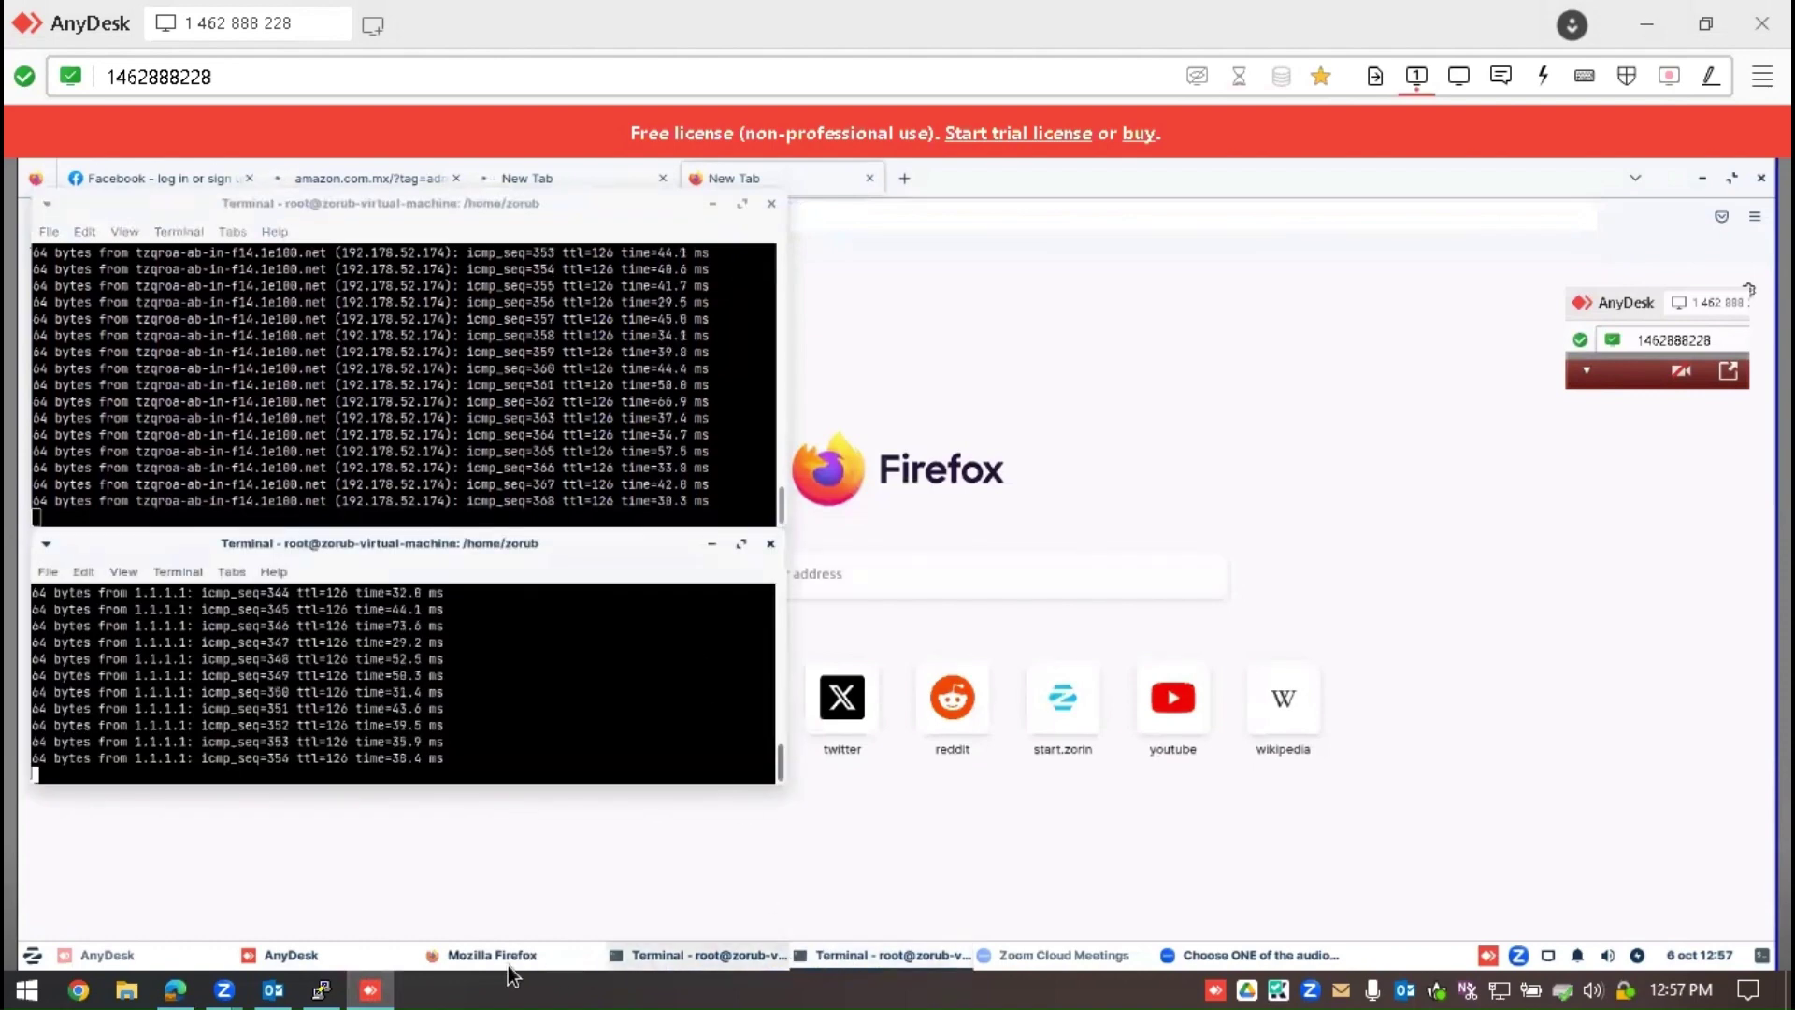
left_click(325, 964)
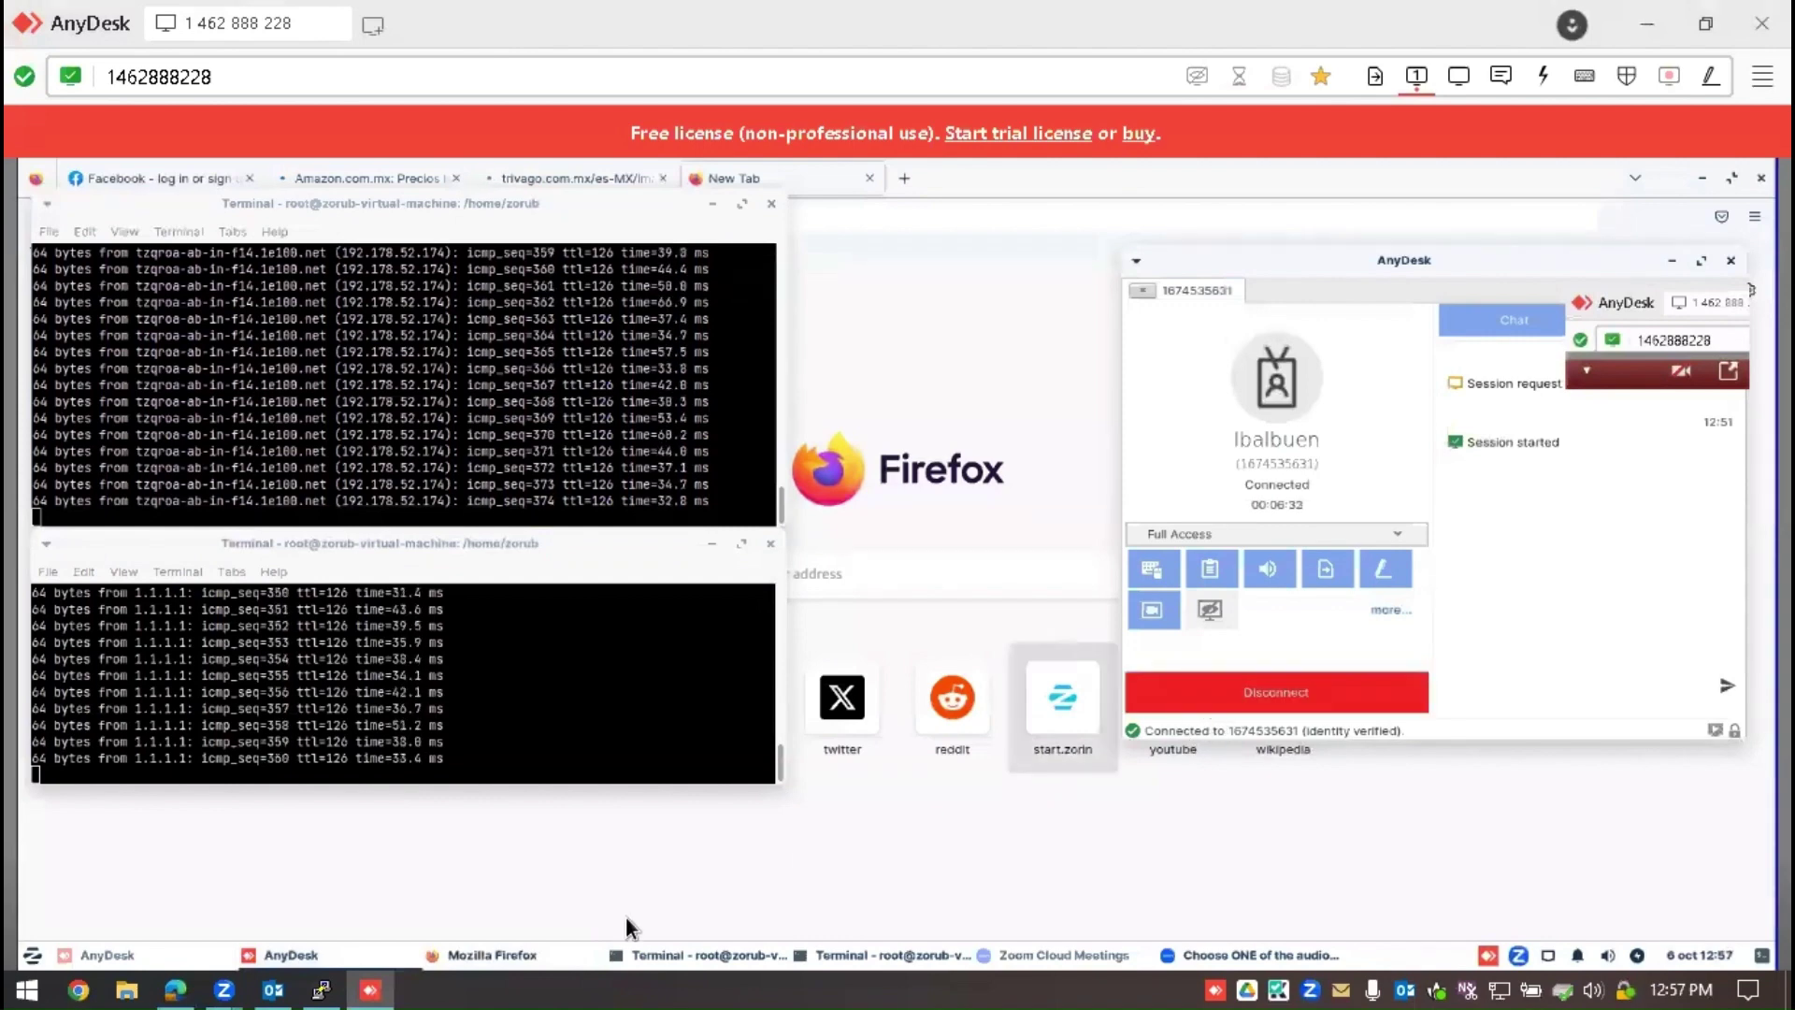
left_click(934, 584)
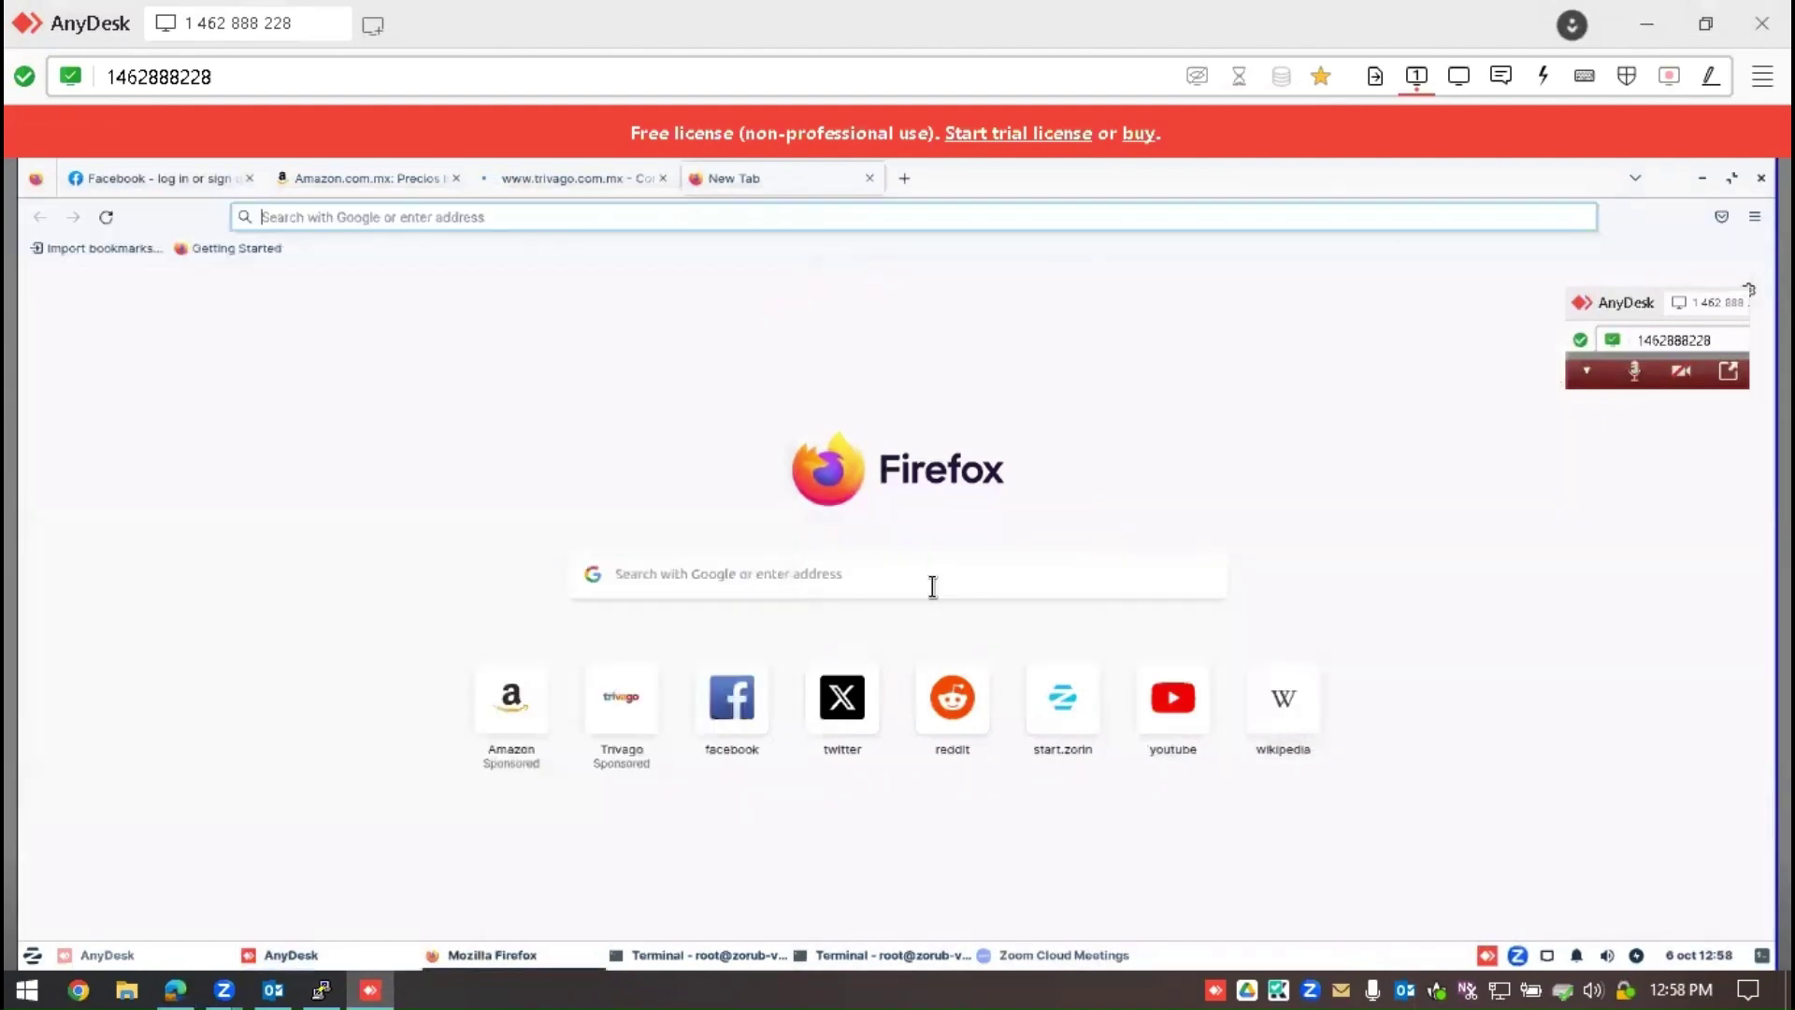
- Mute the microphone in the remote Zoom meeting and minimize it
left_click(1726, 376)
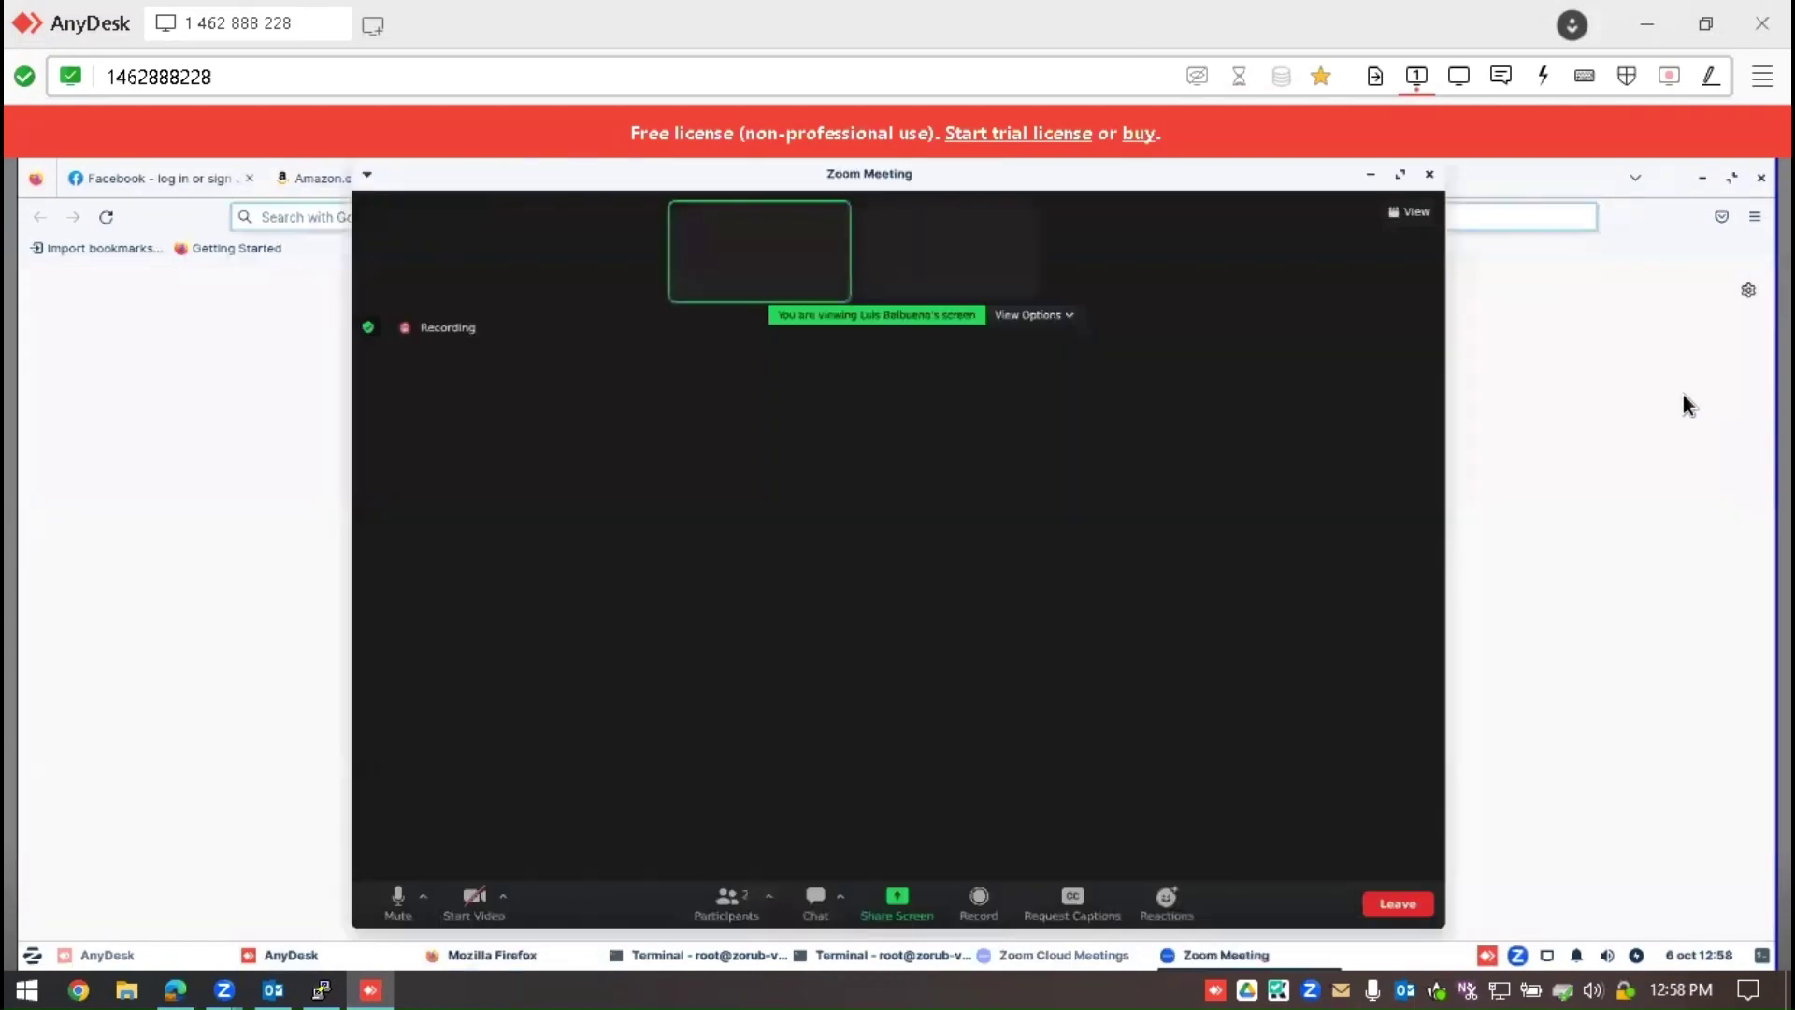
left_click(402, 901)
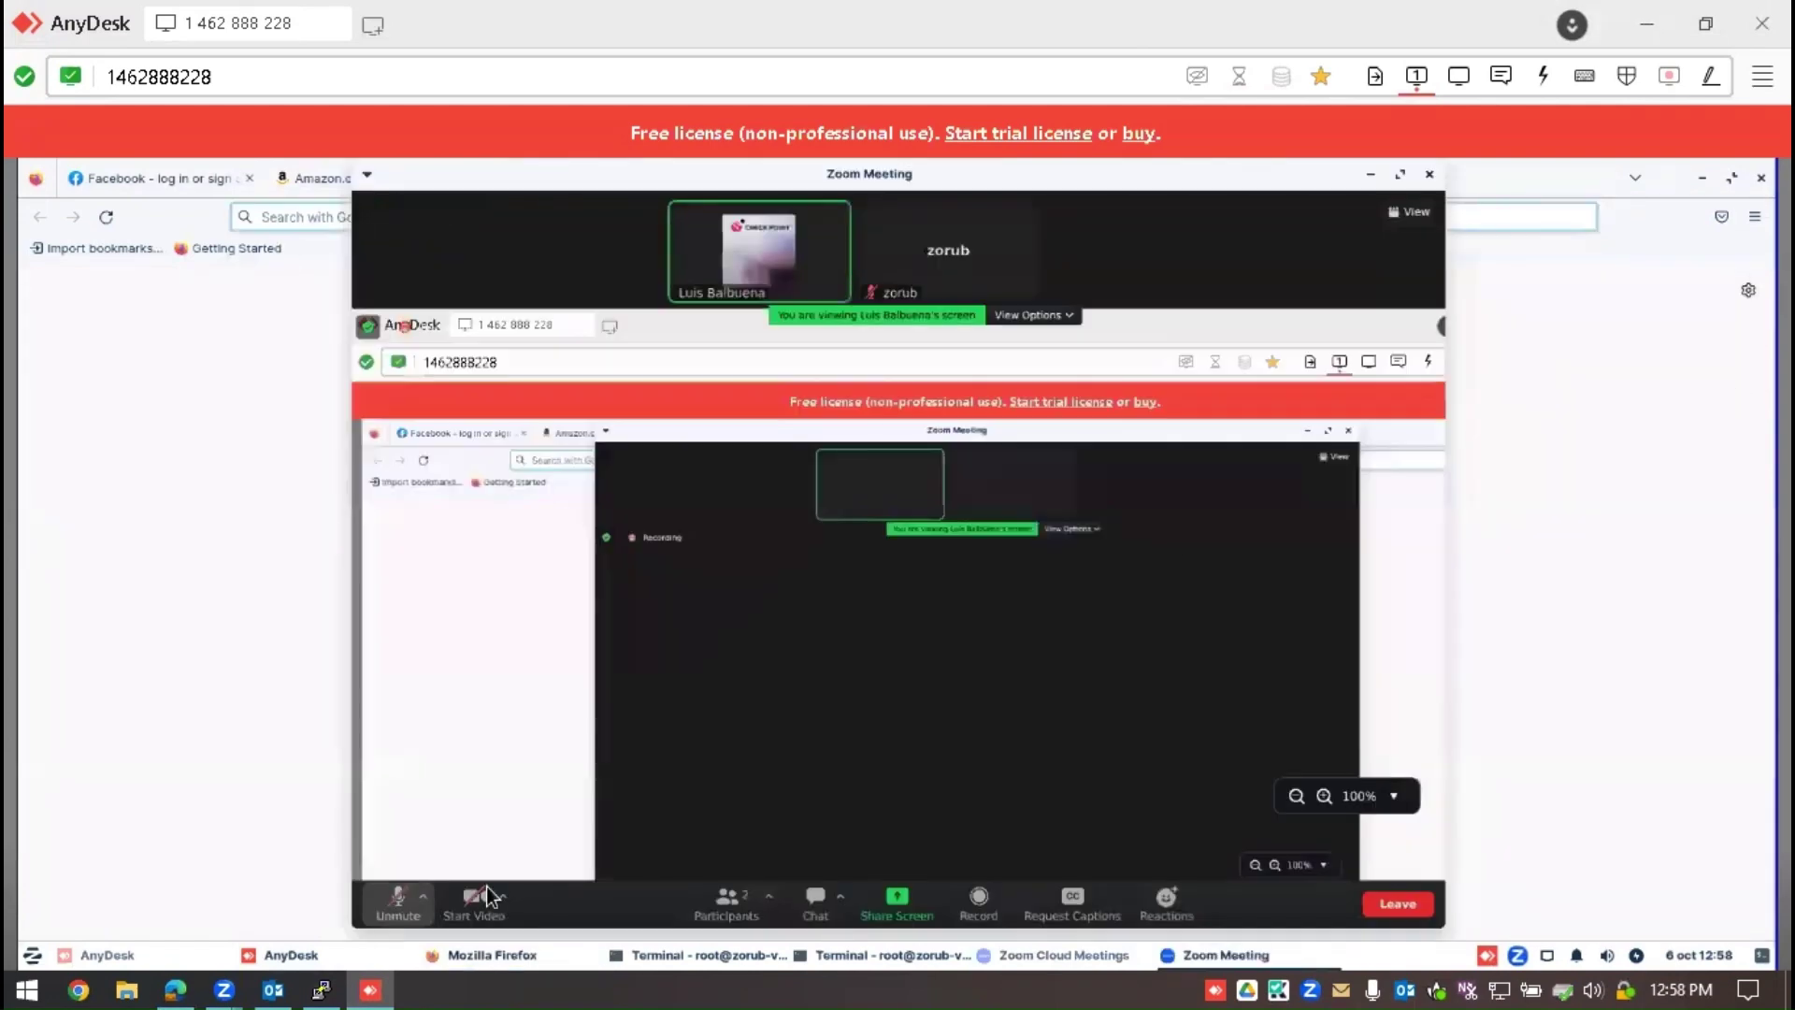
left_click(1370, 176)
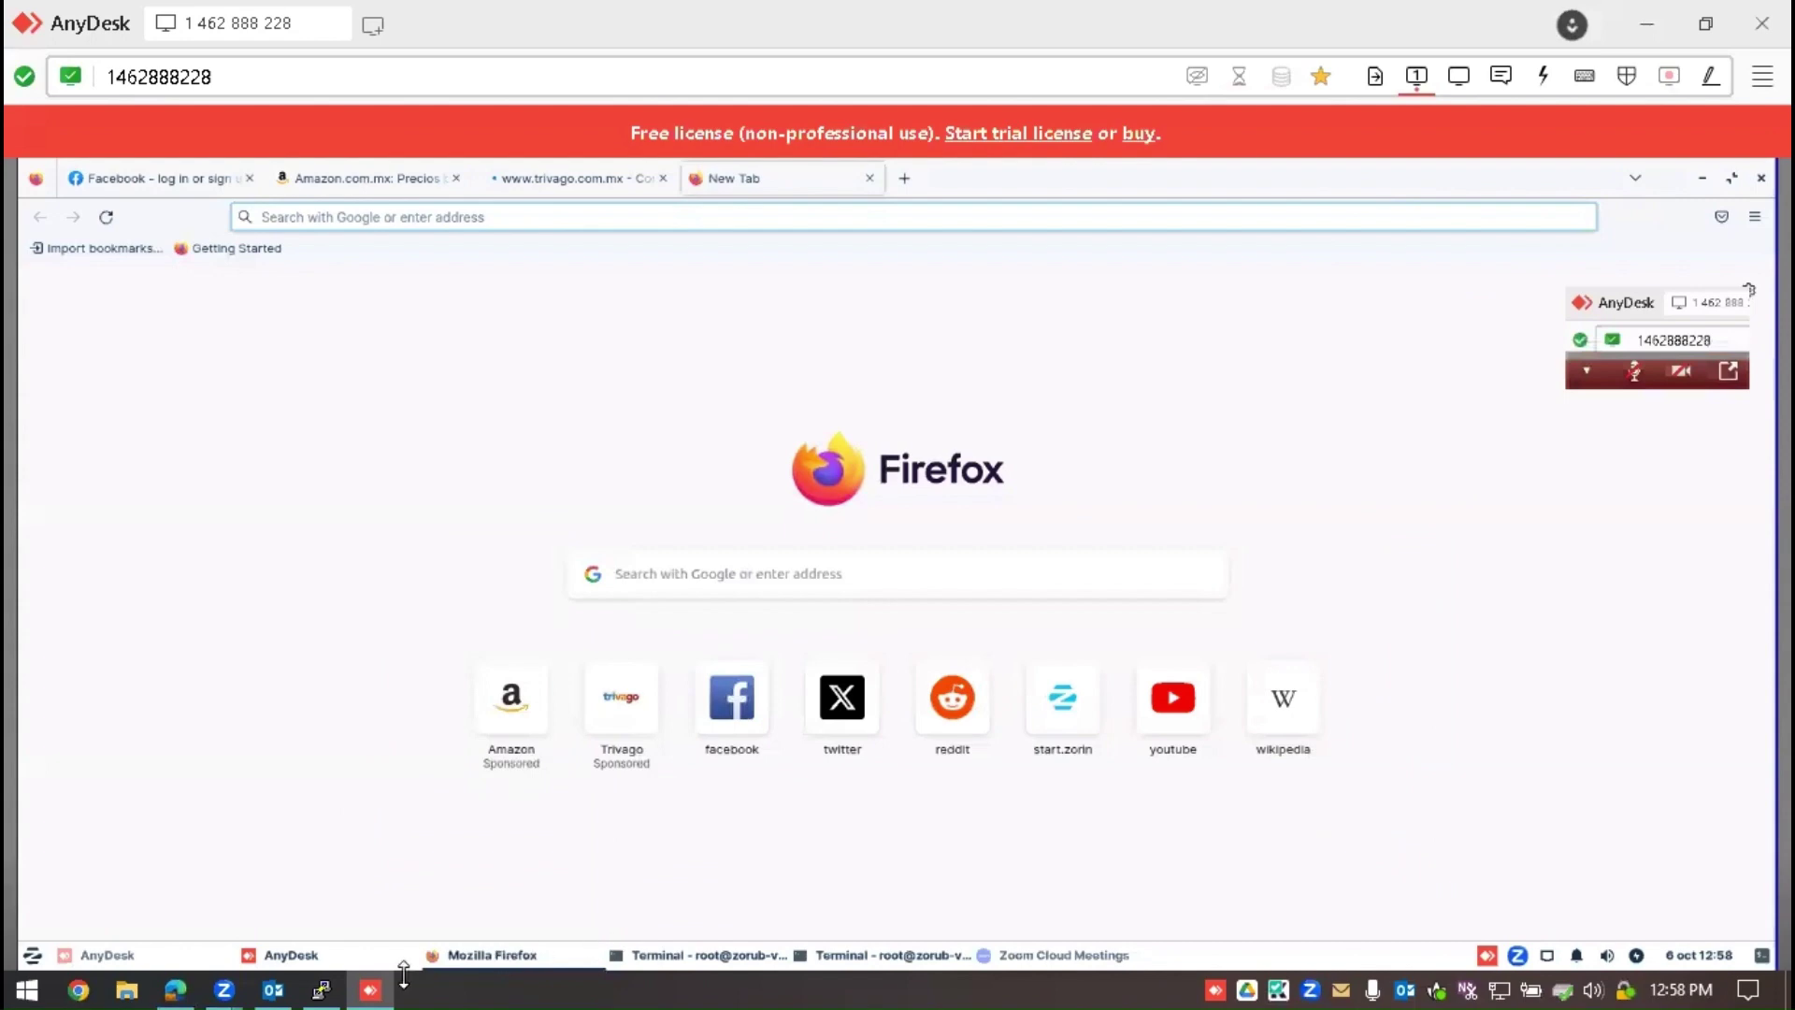
- Open Reddit in a new tab, close it, and raise the ping terminals
left_click(947, 703)
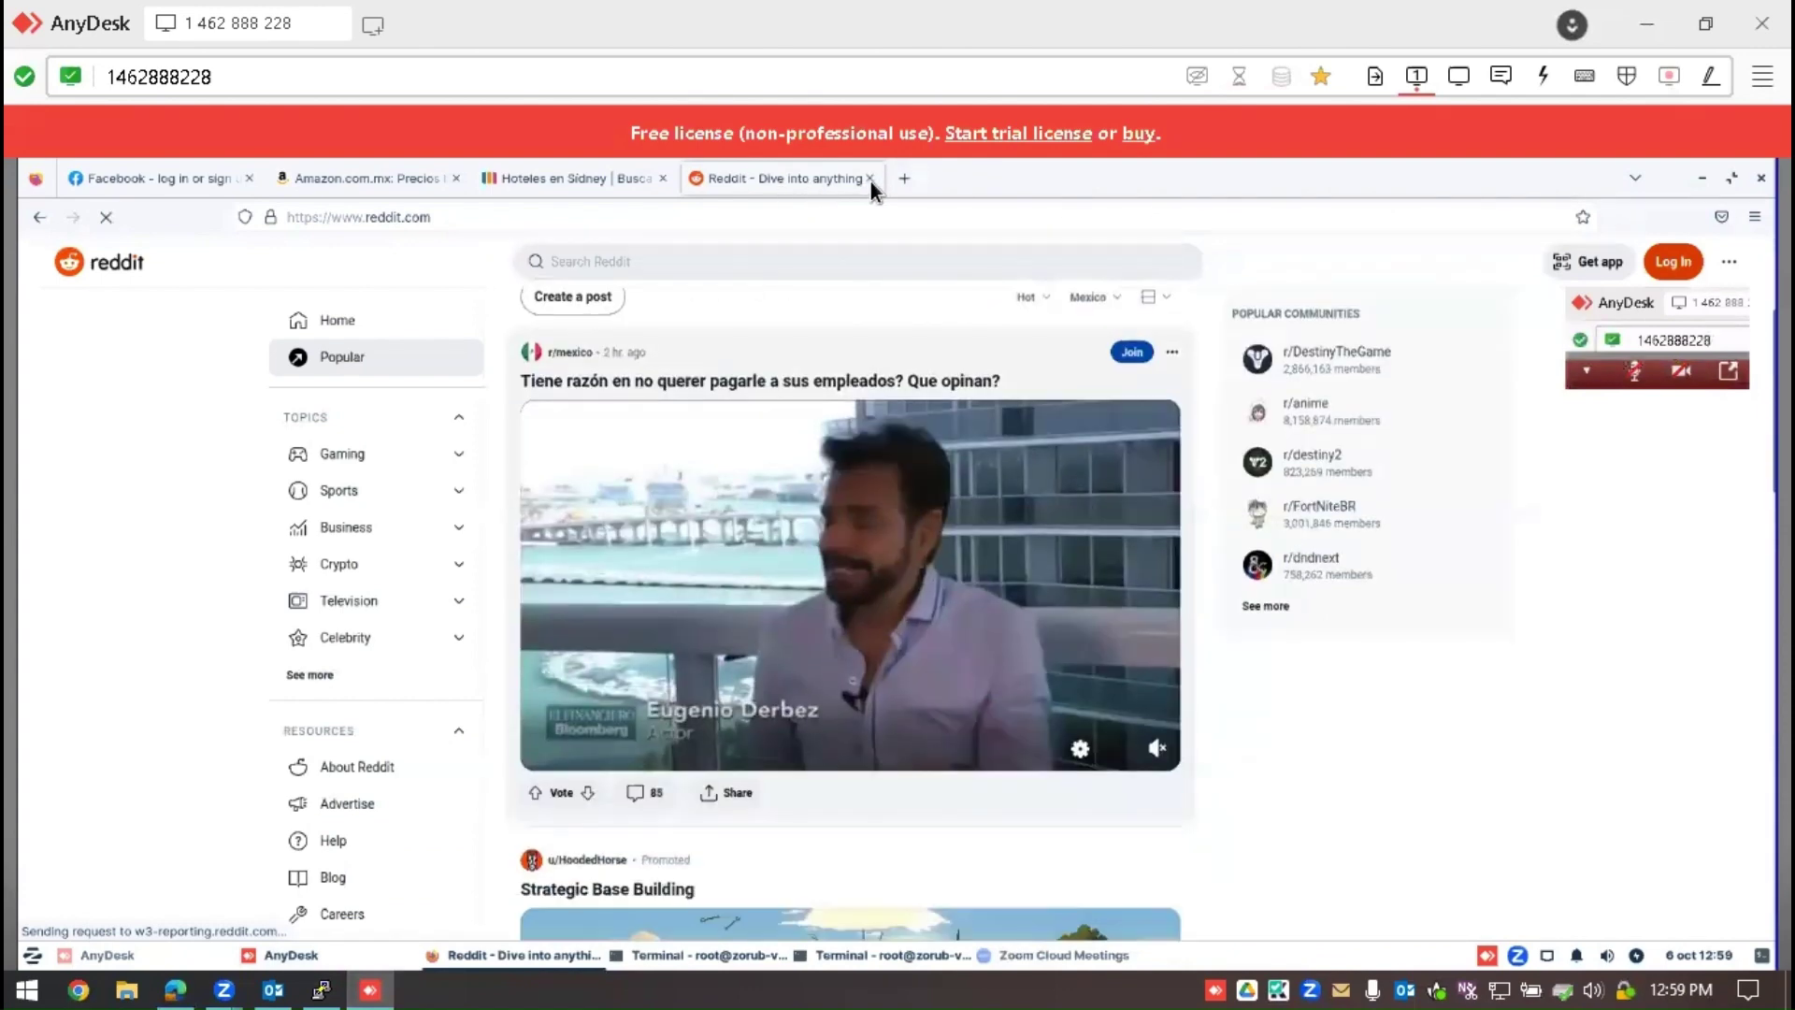
key("ctrl+w")
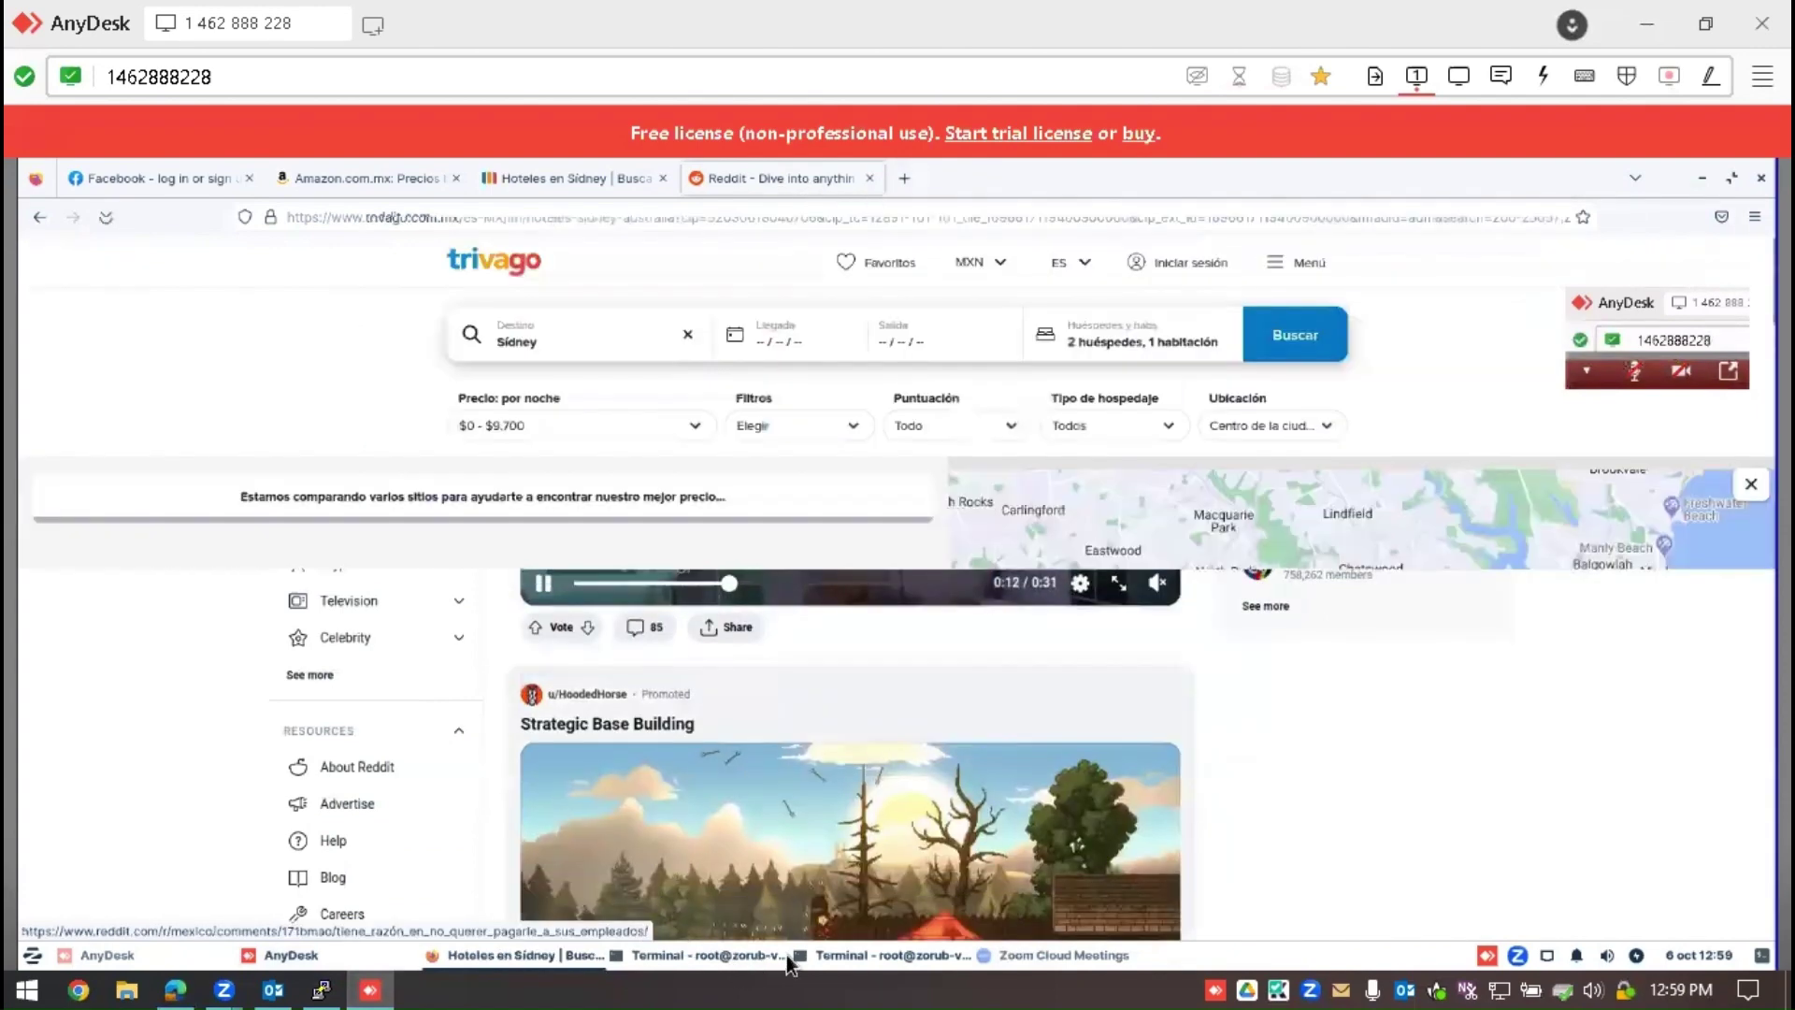
left_click(732, 956)
left_click(846, 955)
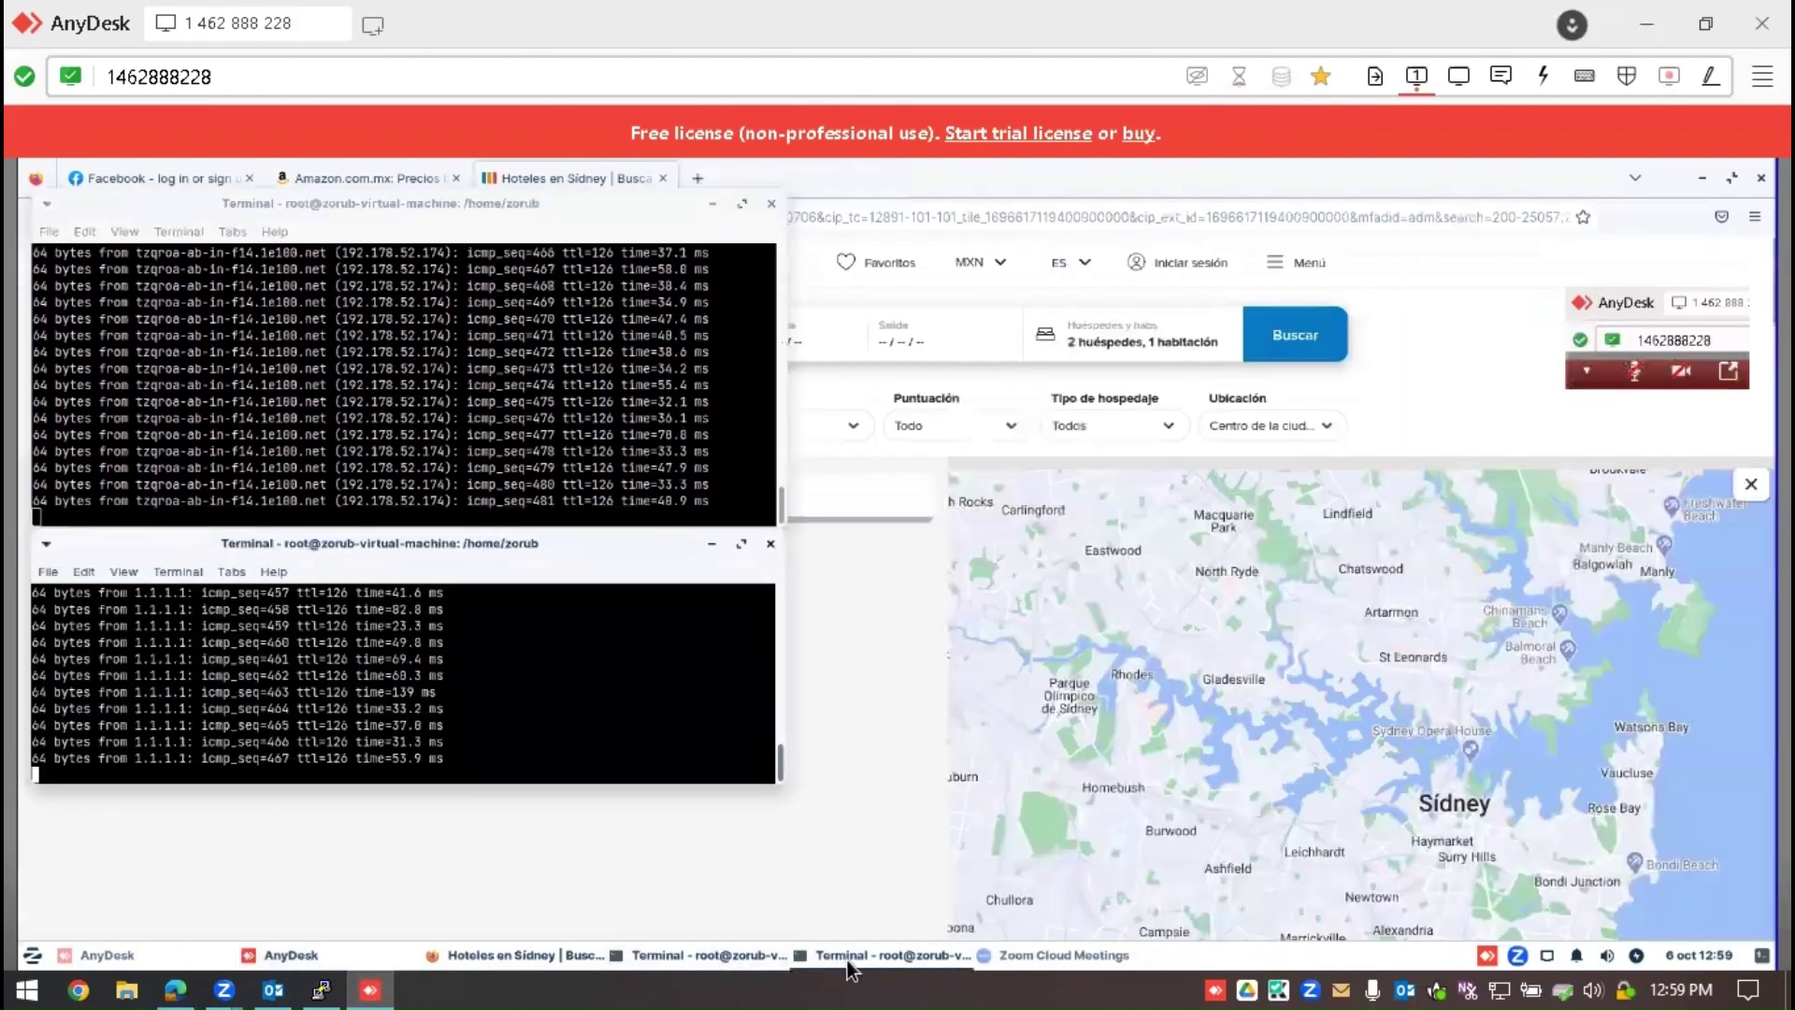
- Check the Zoom windows, then return to the Check Point SD-WAN dashboard
left_click(1026, 956)
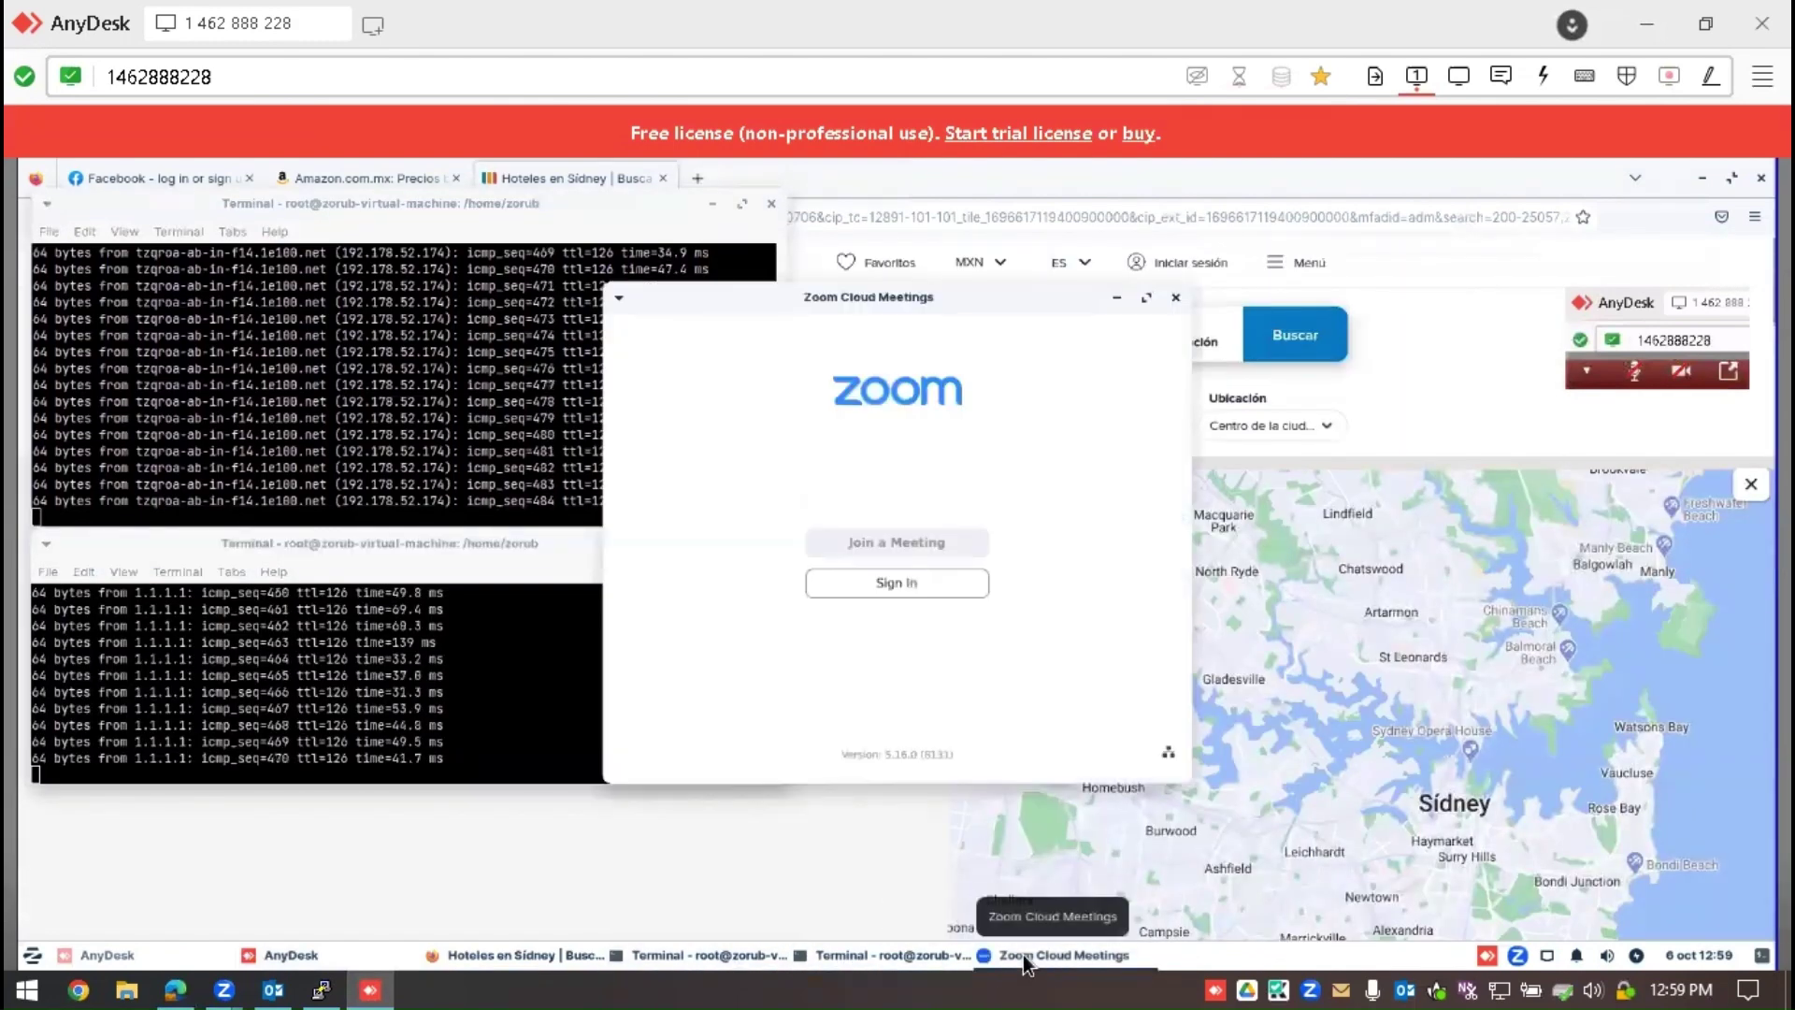
left_click(1026, 956)
left_click(1726, 372)
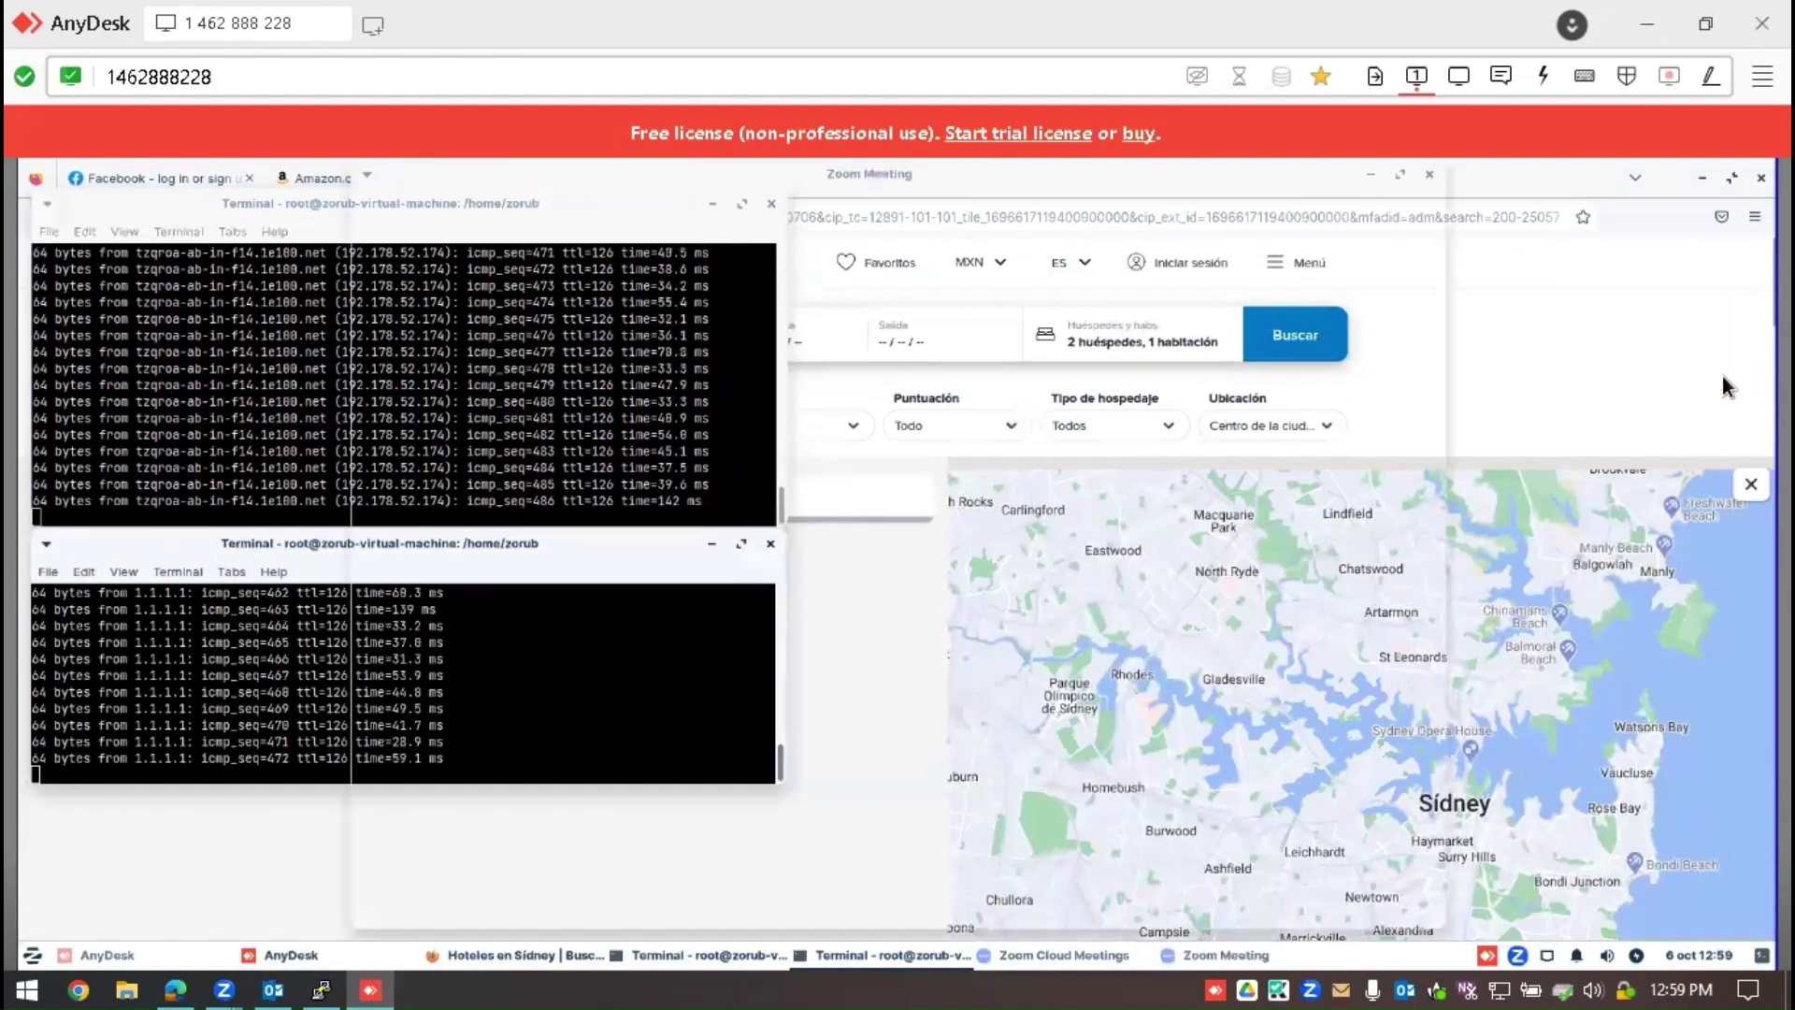
left_click(1372, 174)
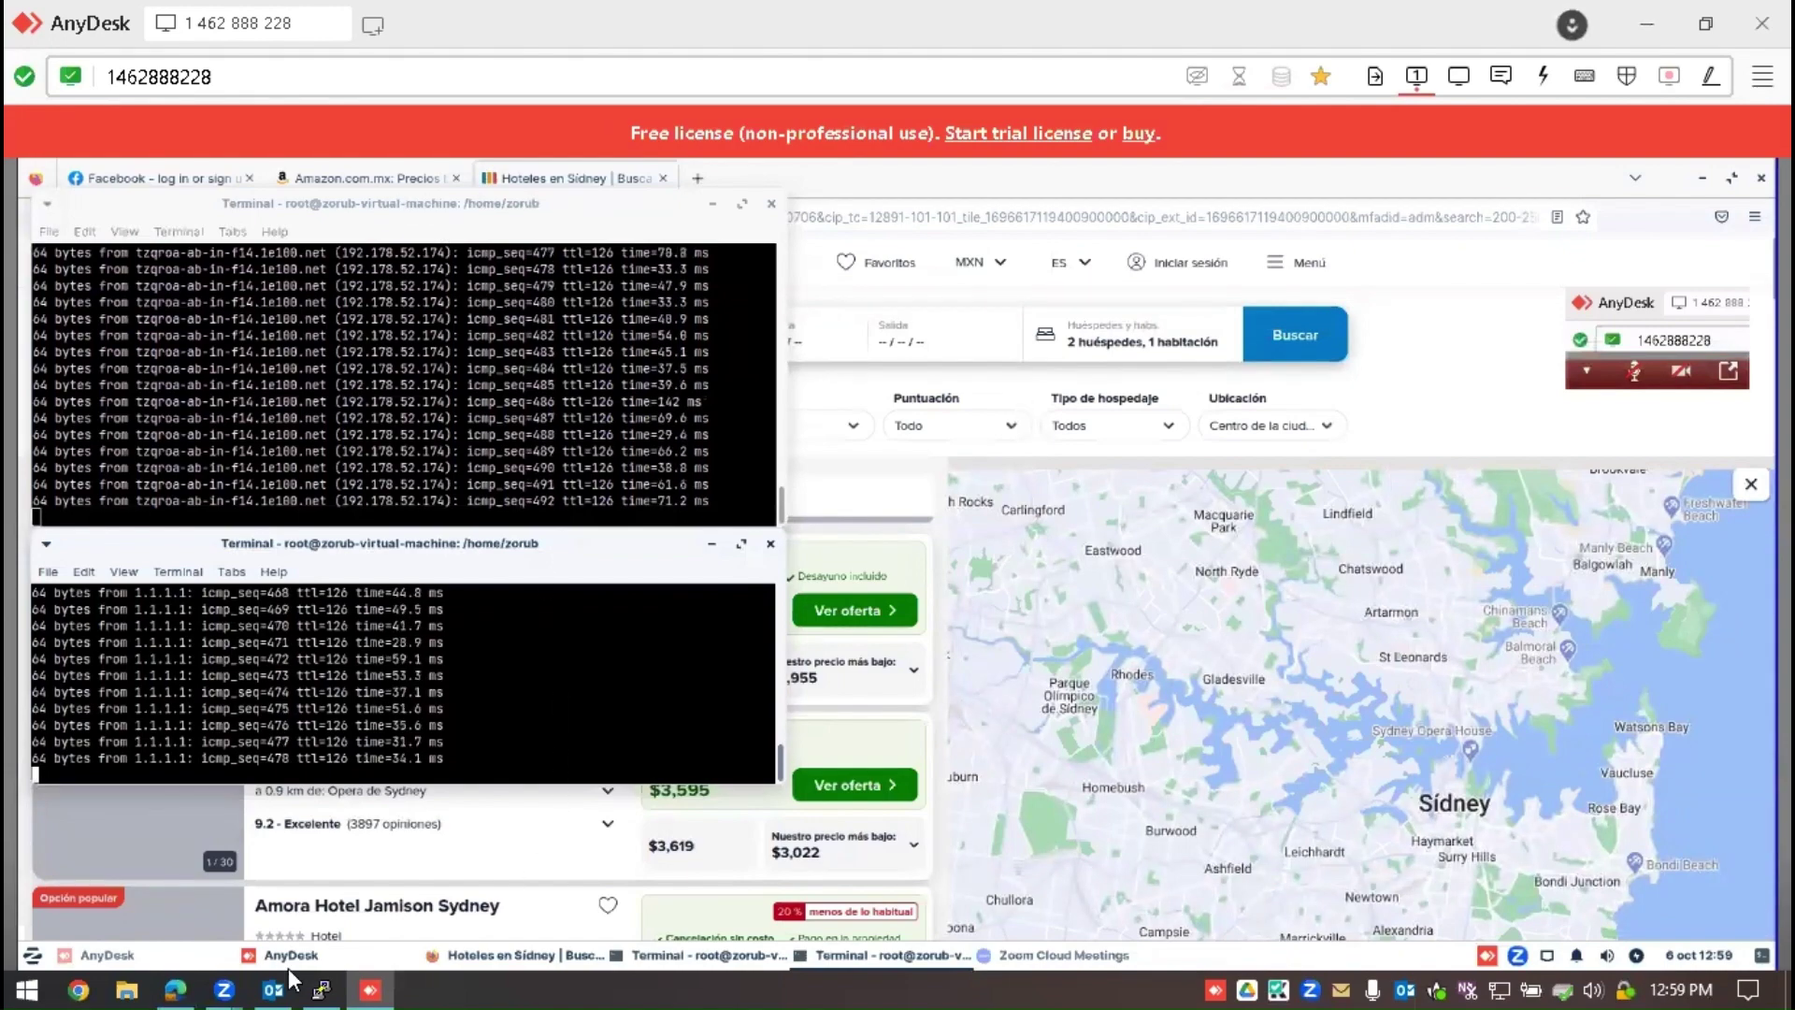
mouse_move(237, 978)
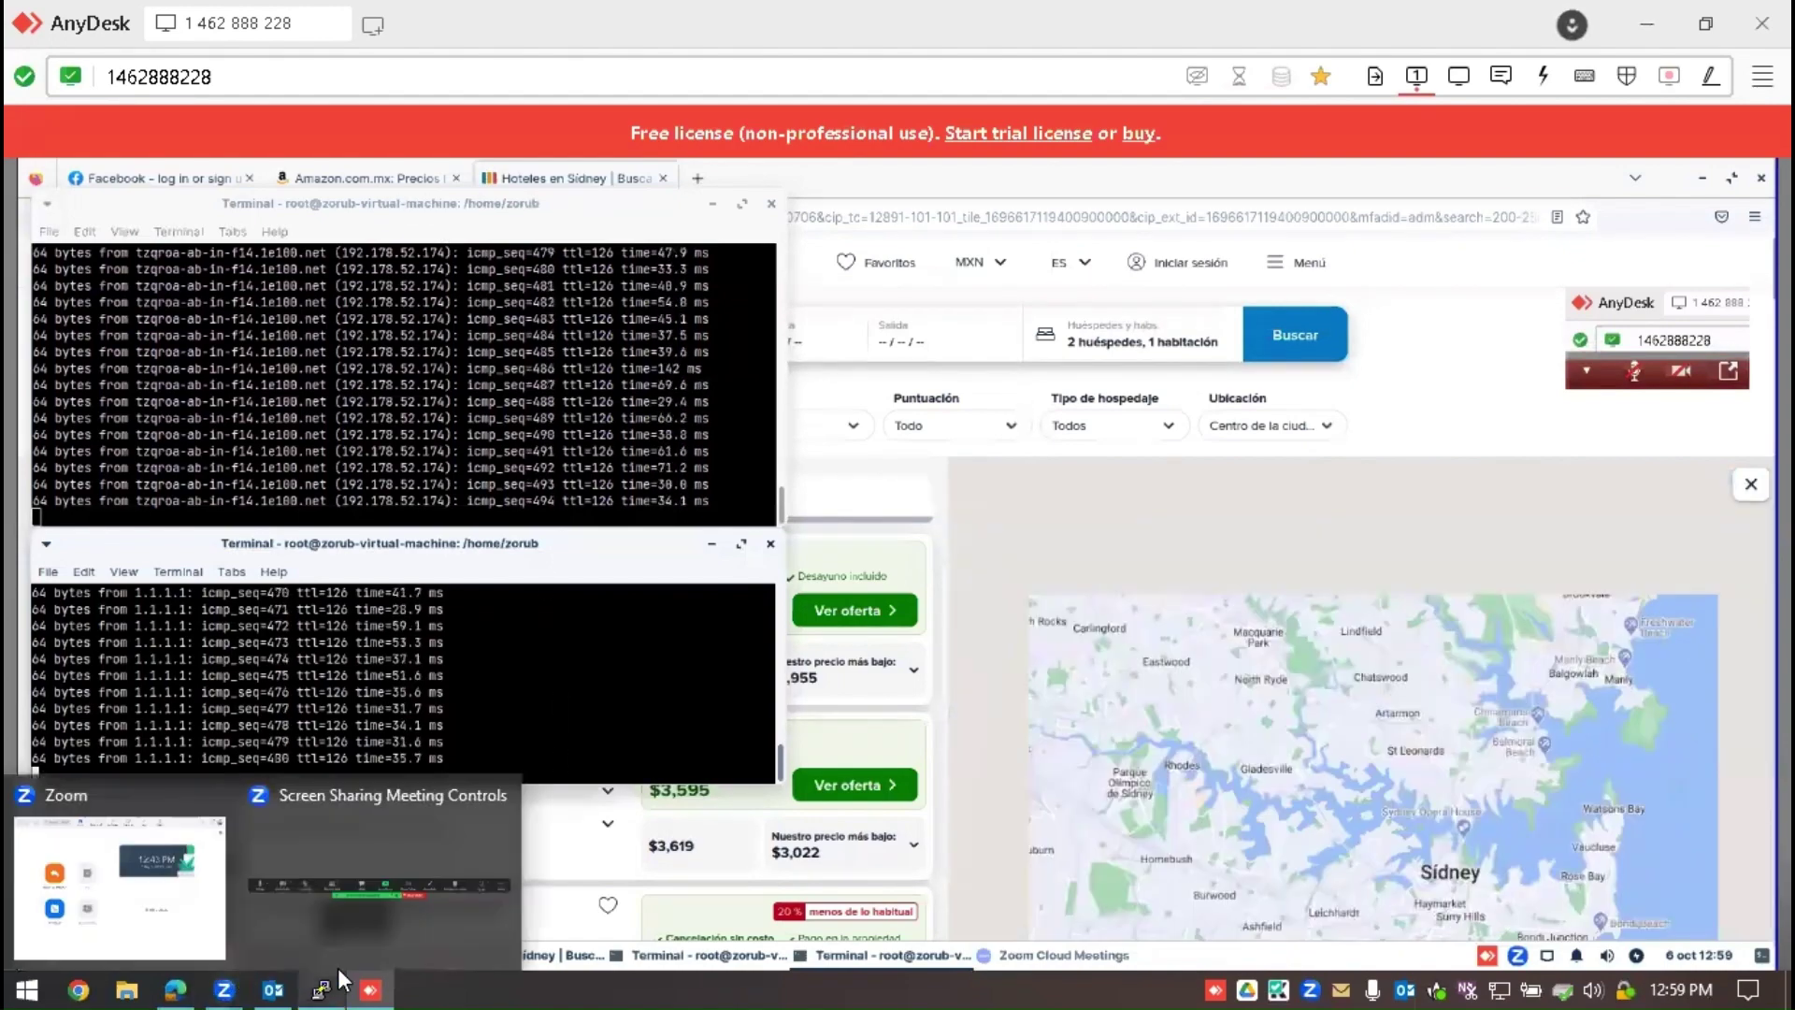
left_click(176, 973)
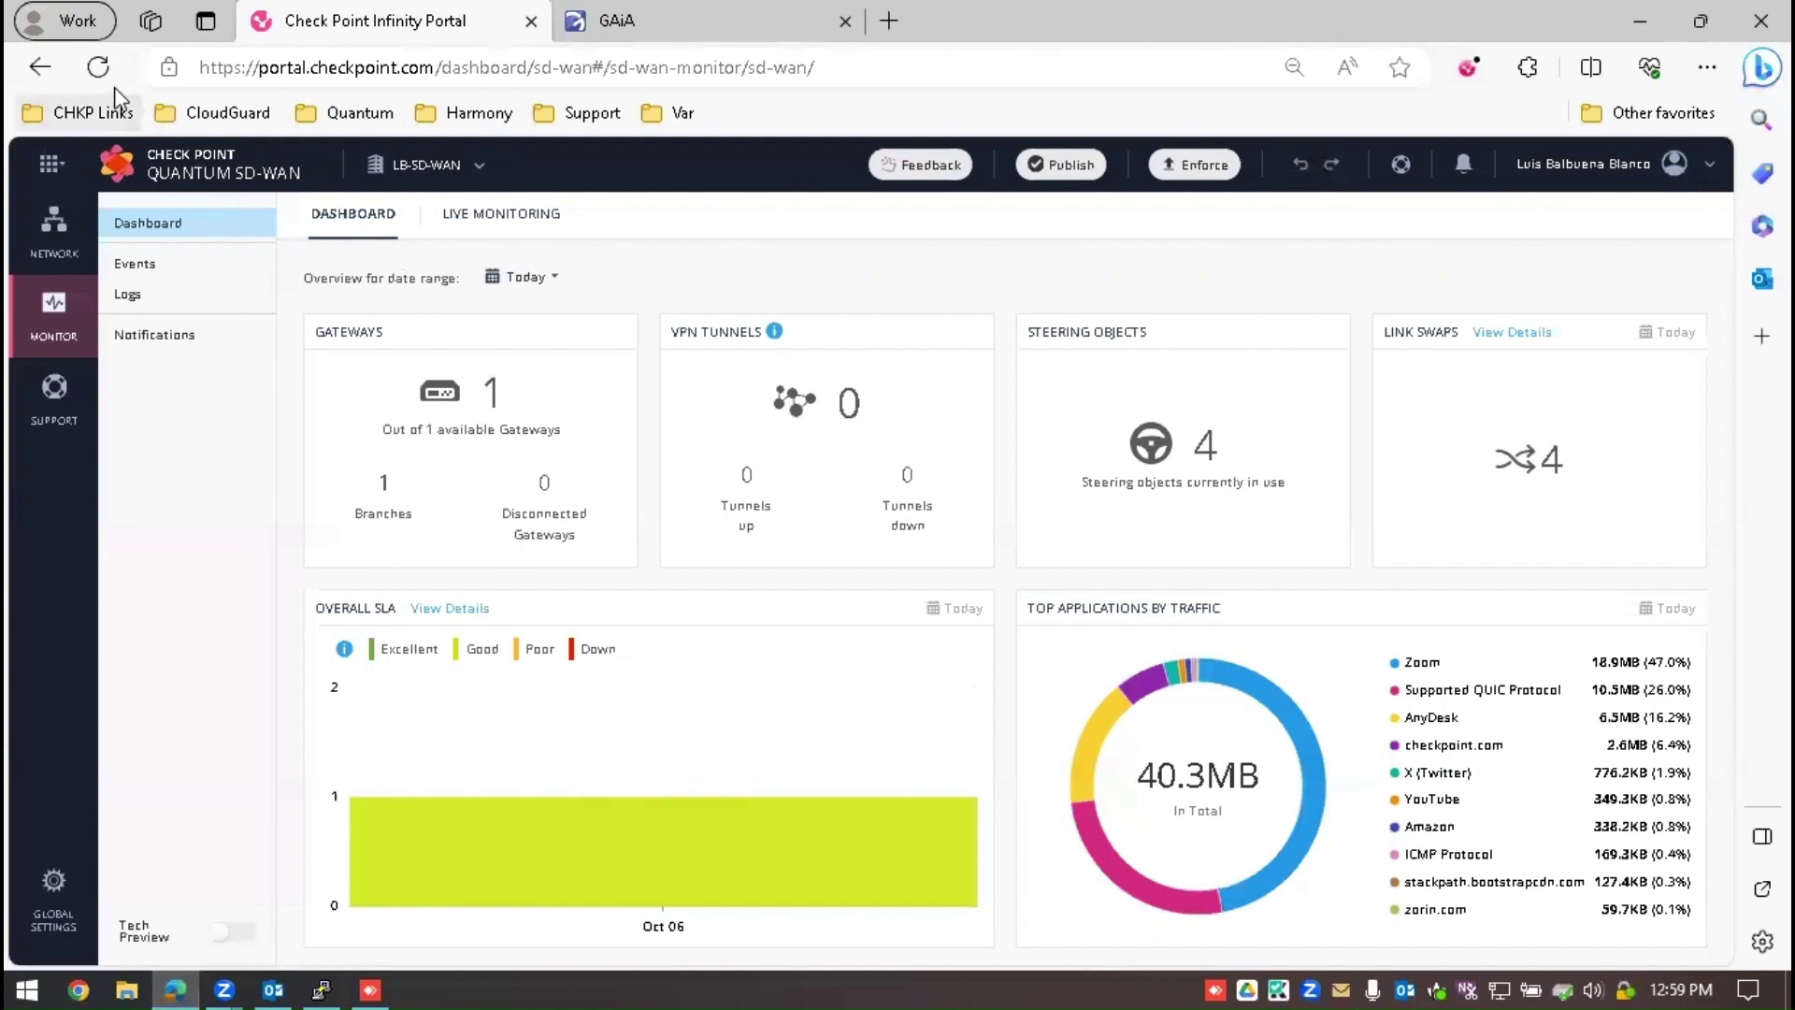
left_click(157, 316)
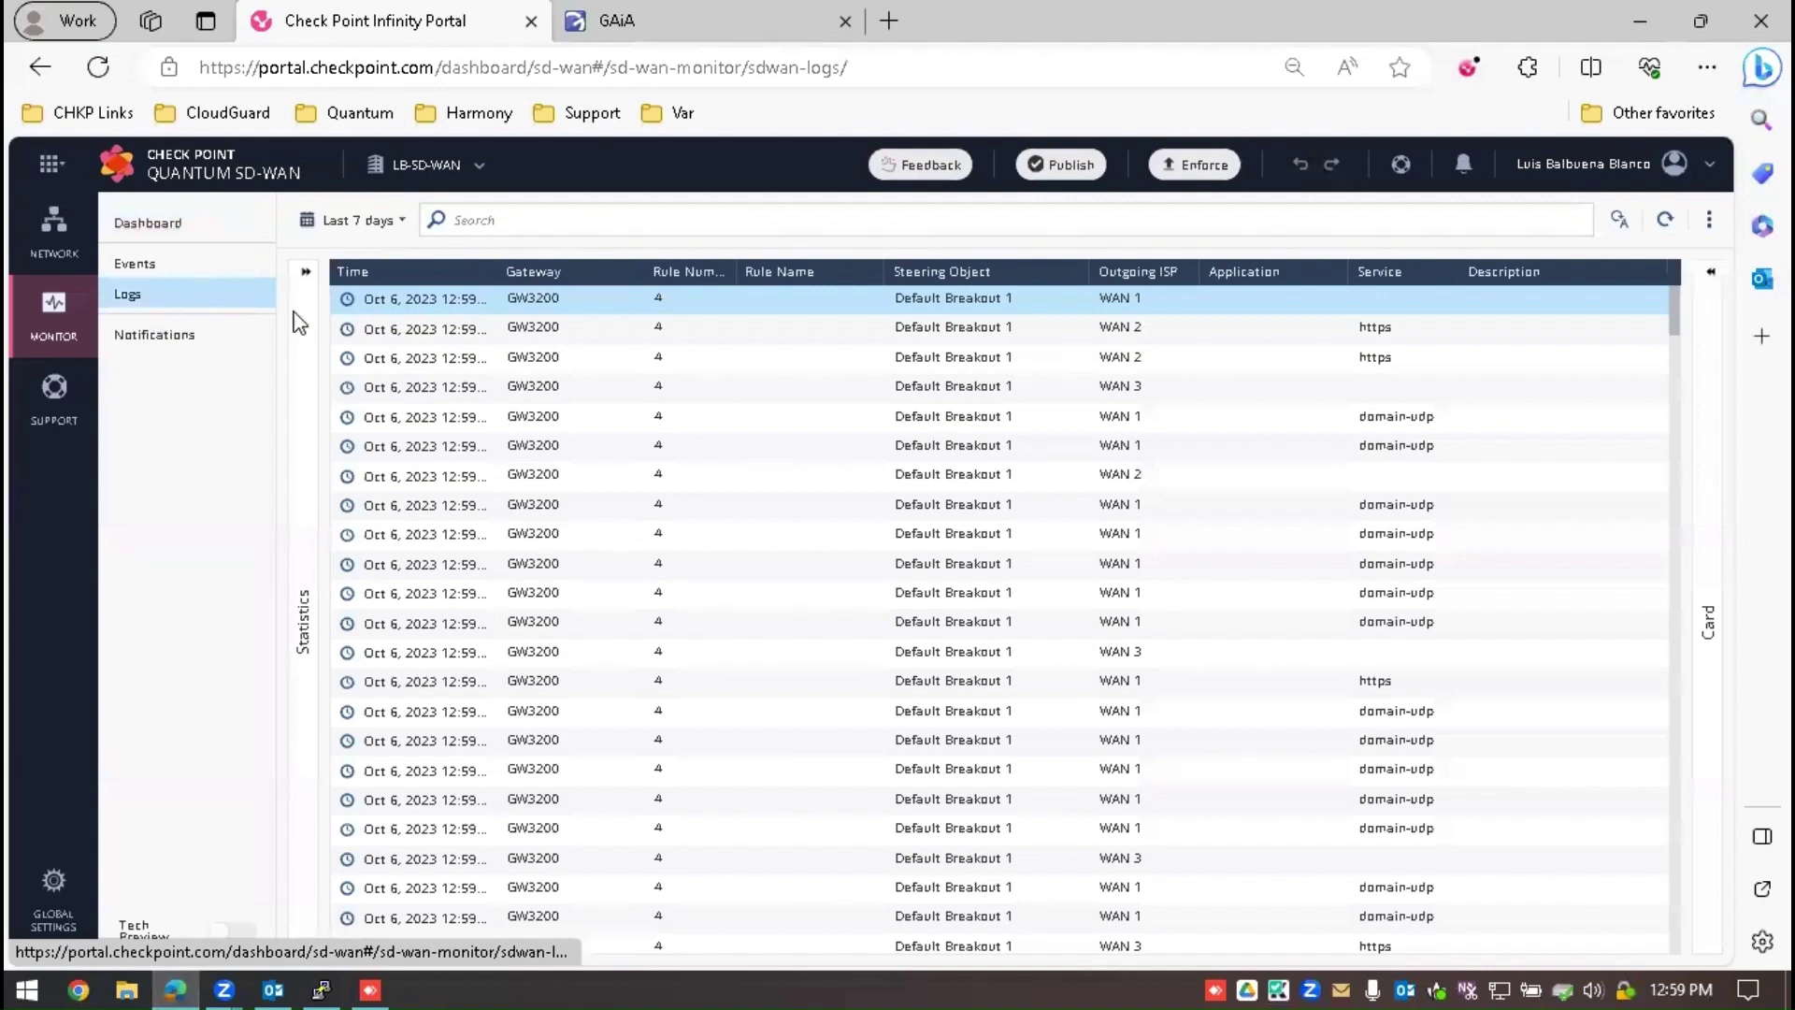
scroll(935, 458, "down", 6)
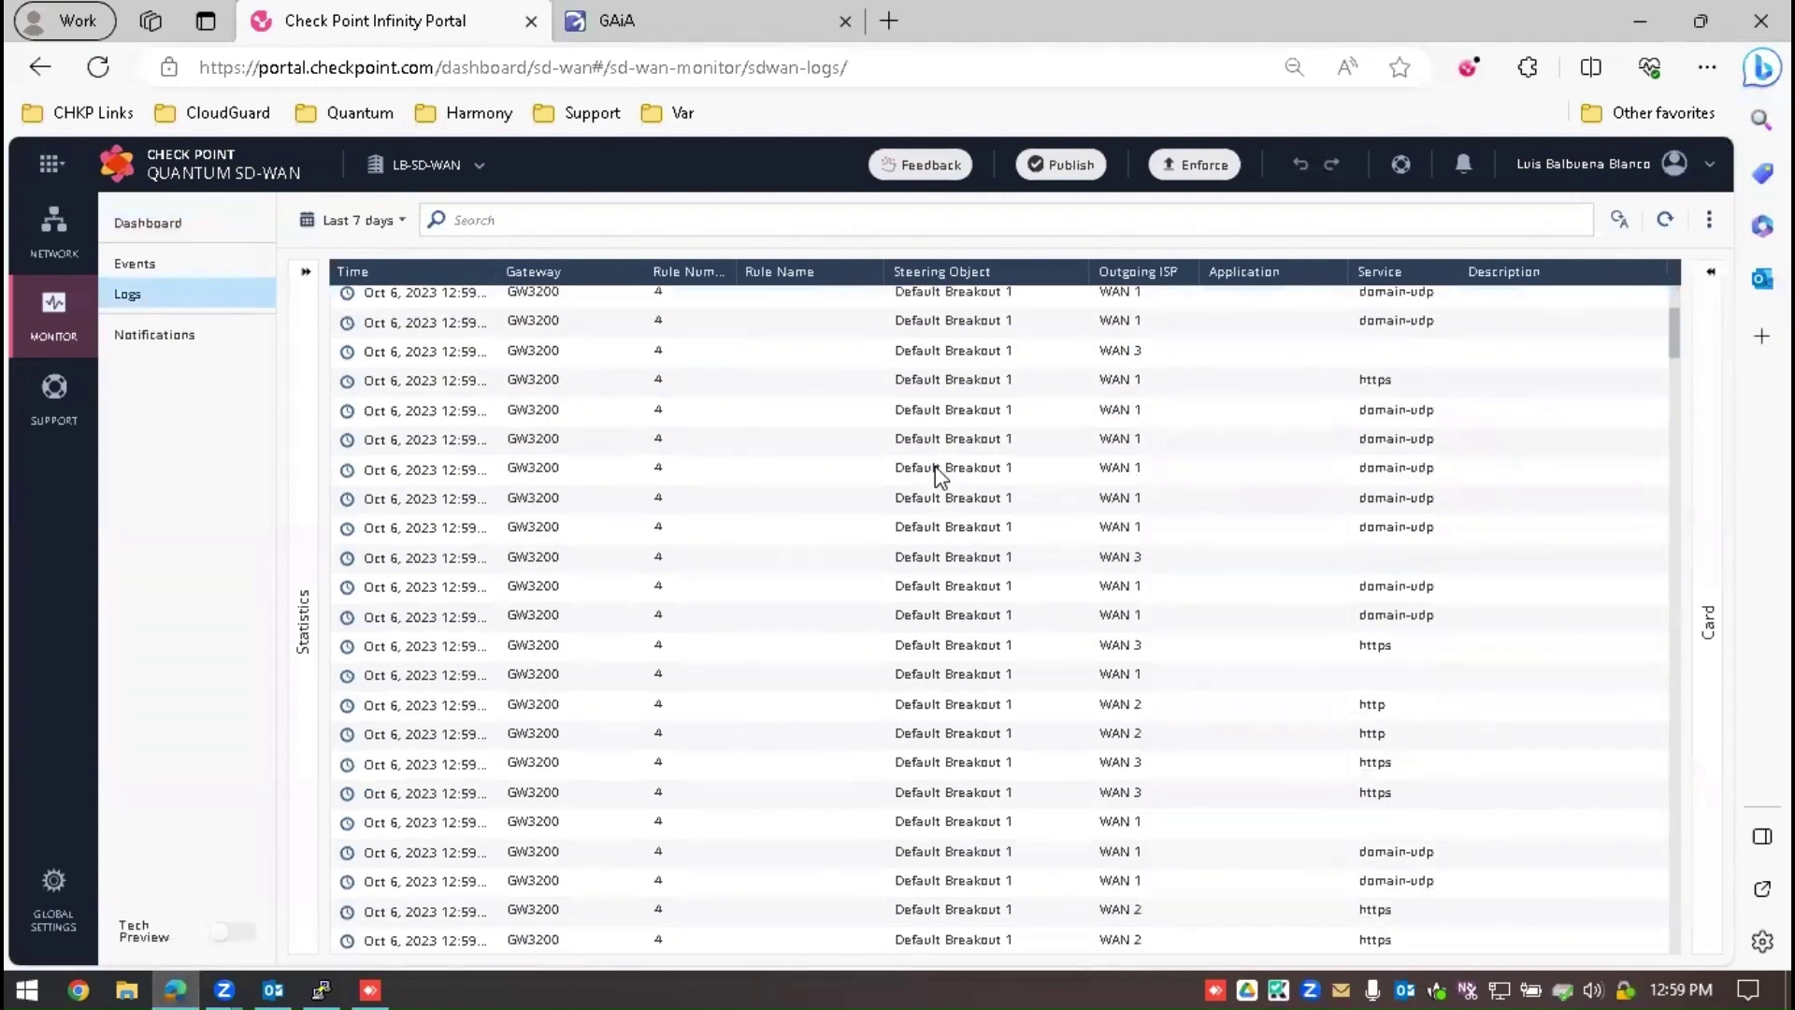
scroll(963, 535, "down", 6)
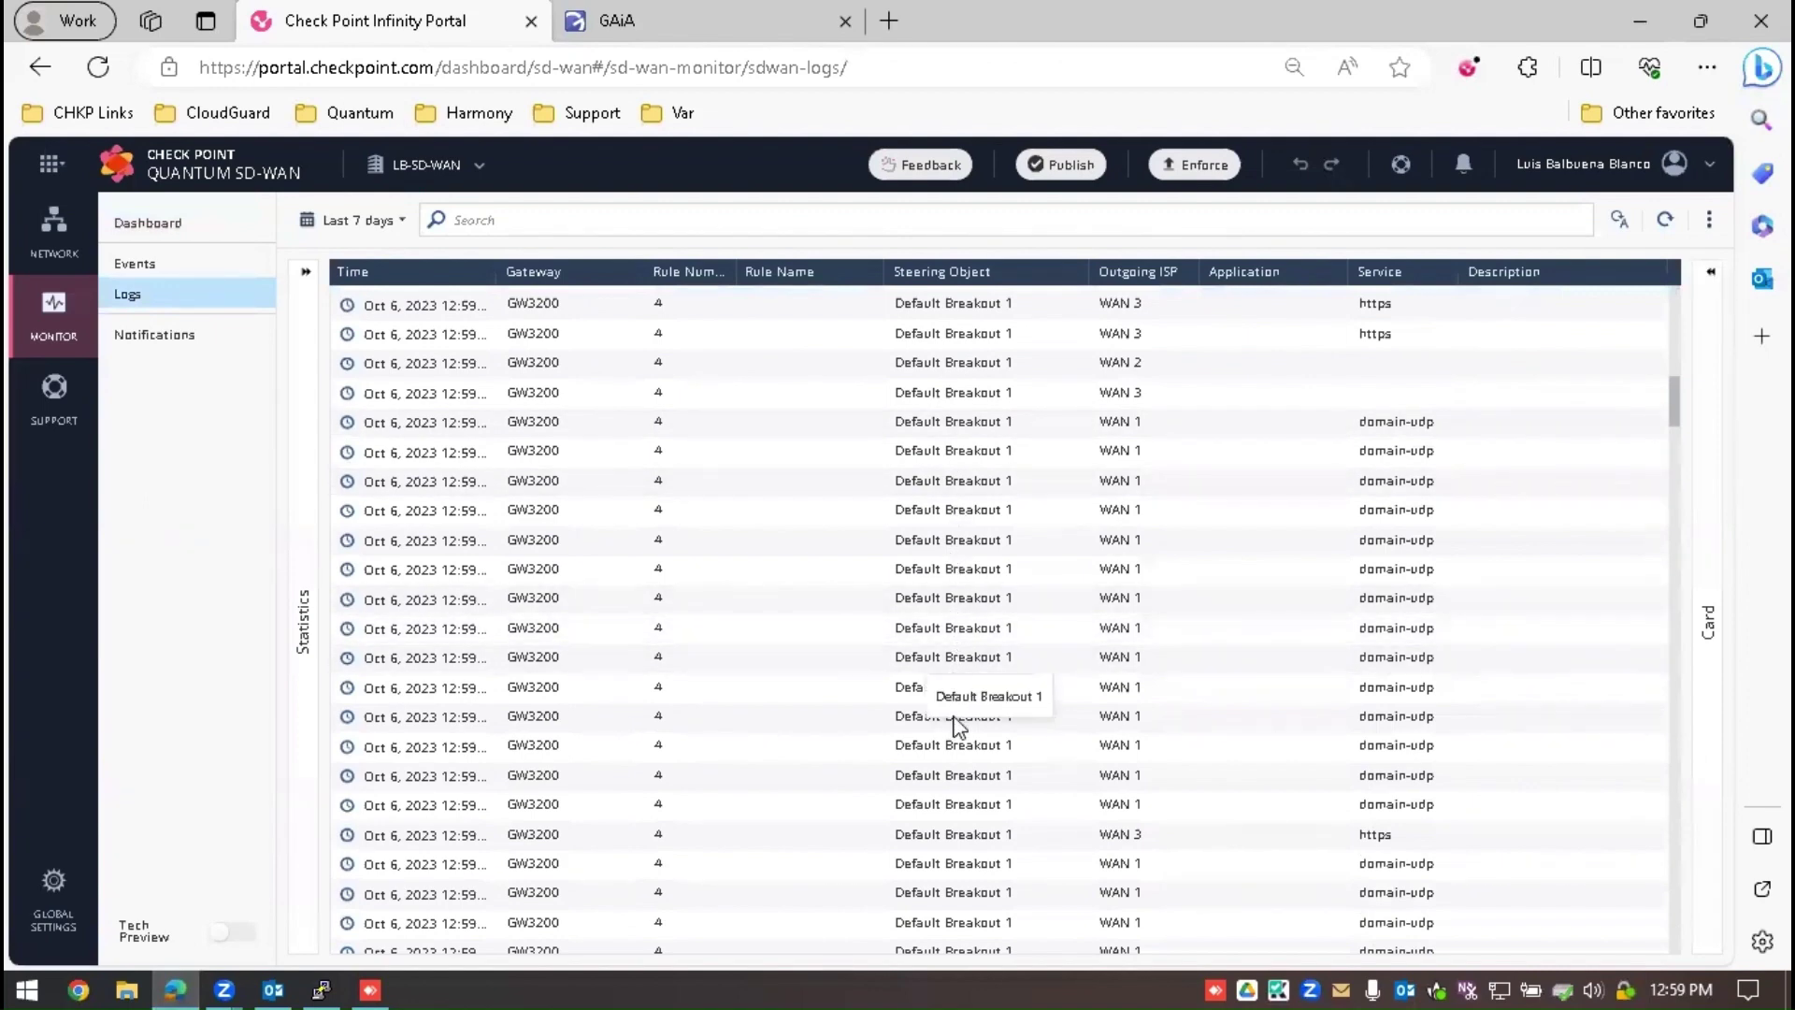
scroll(959, 730, "down", 1)
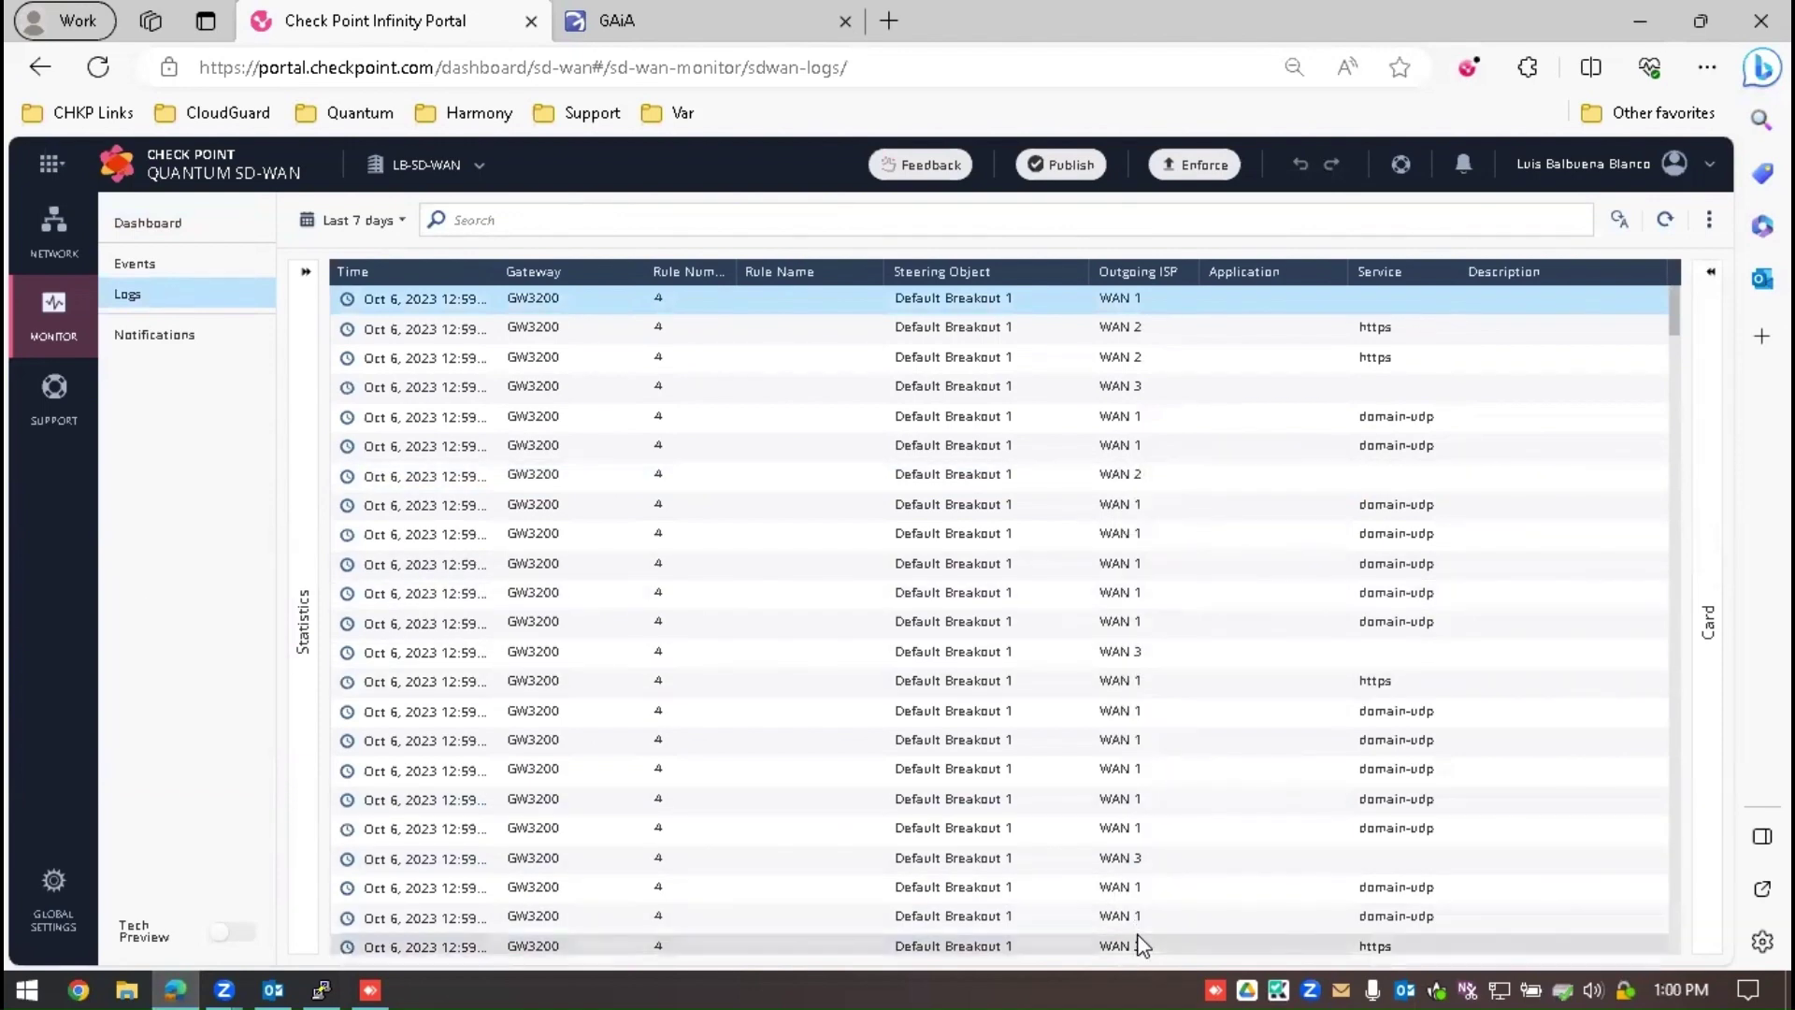
scroll(1136, 907, "down", 5)
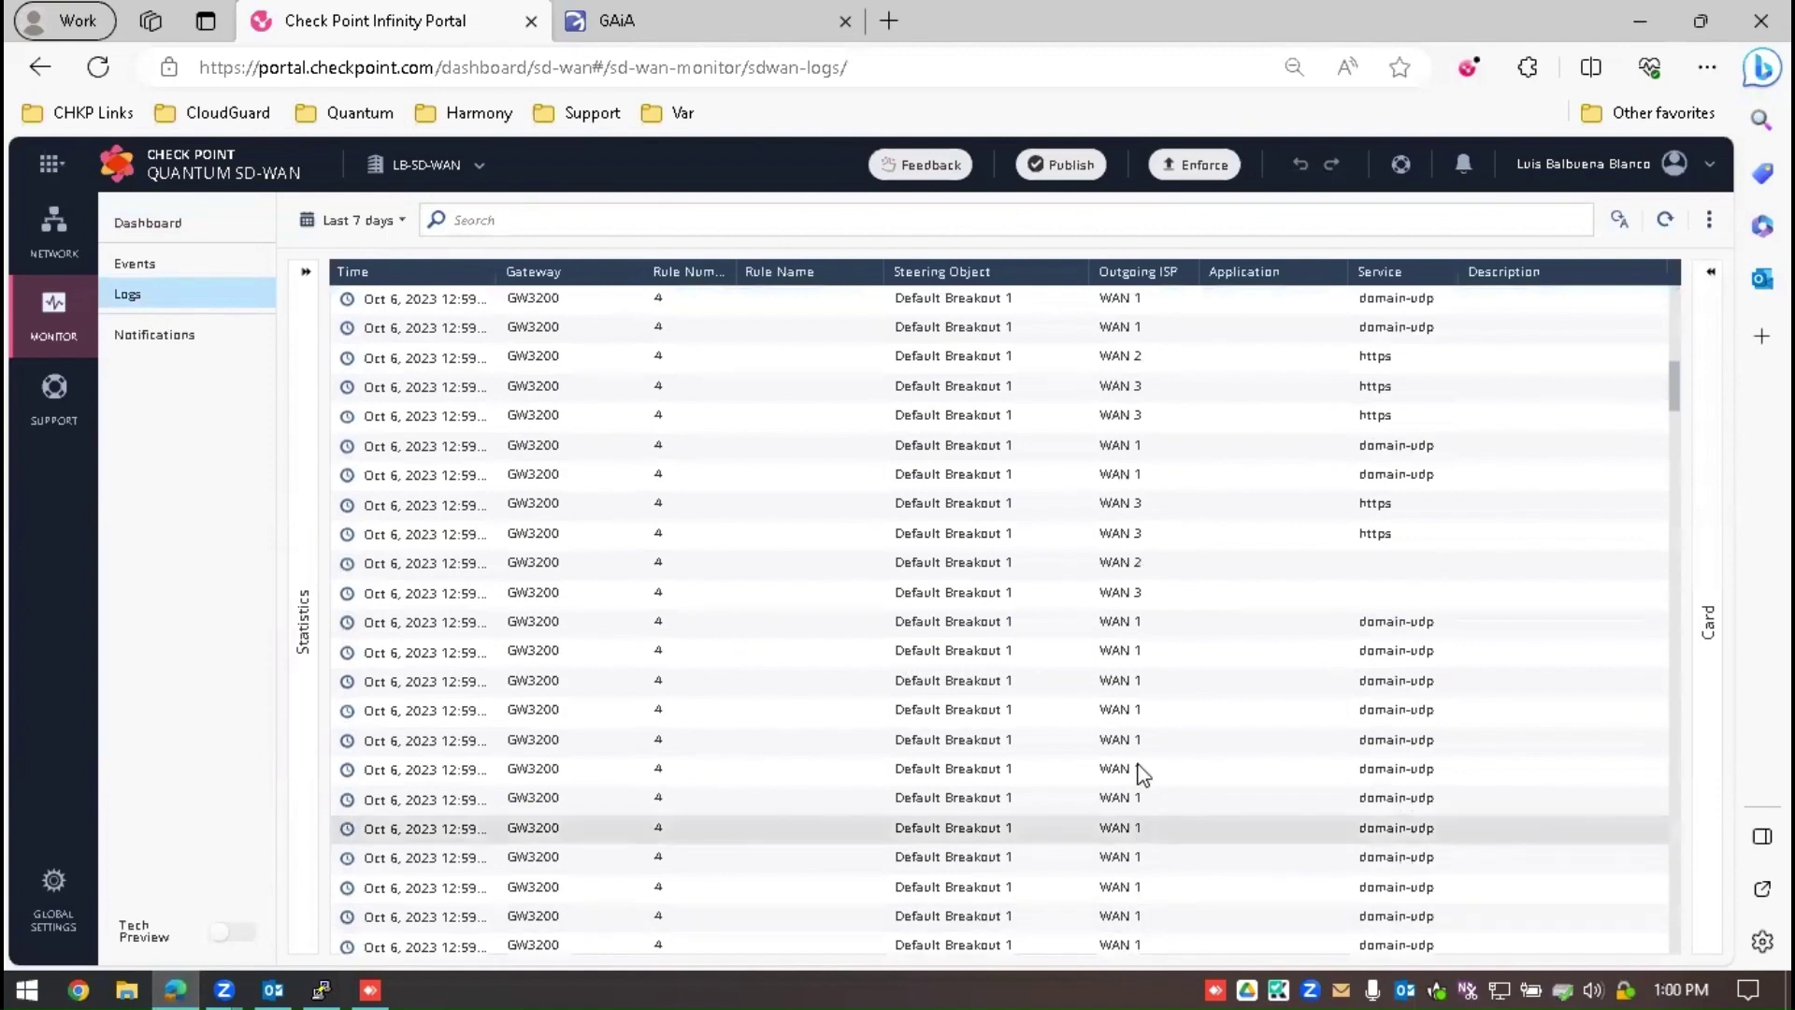
scroll(1134, 849, "down", 4)
scroll(1135, 849, "up", 5)
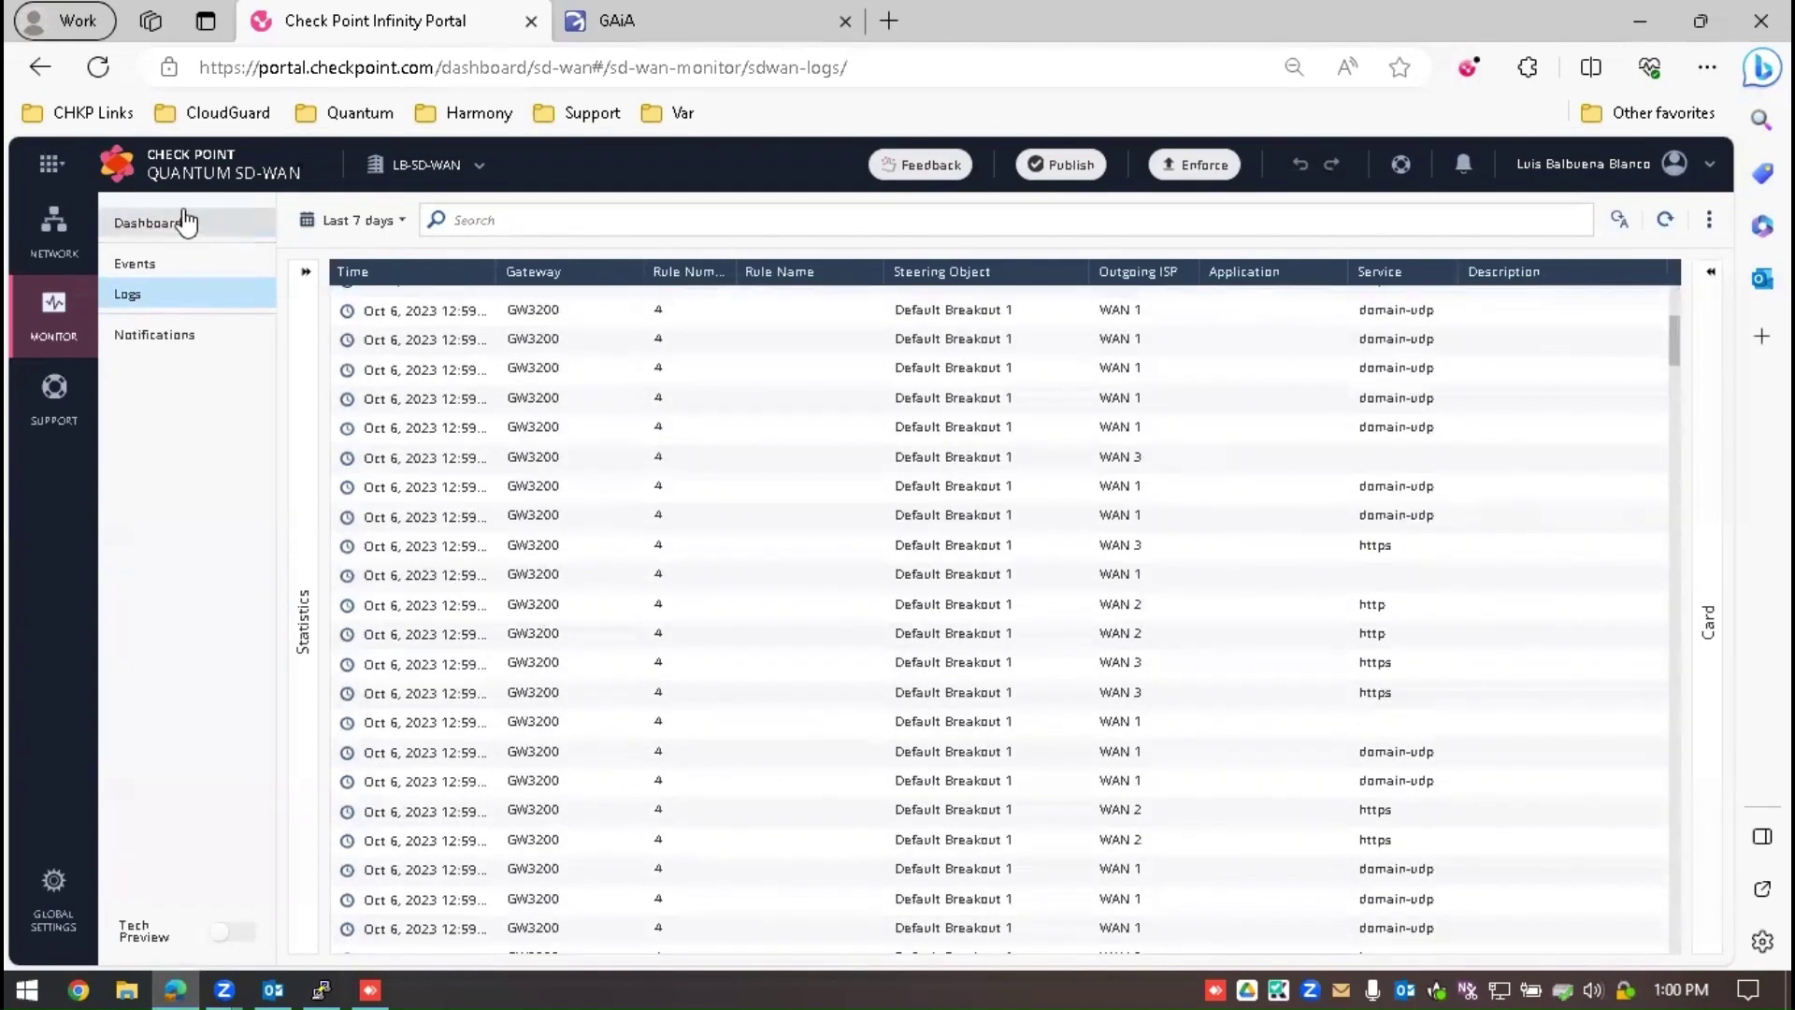
left_click(190, 225)
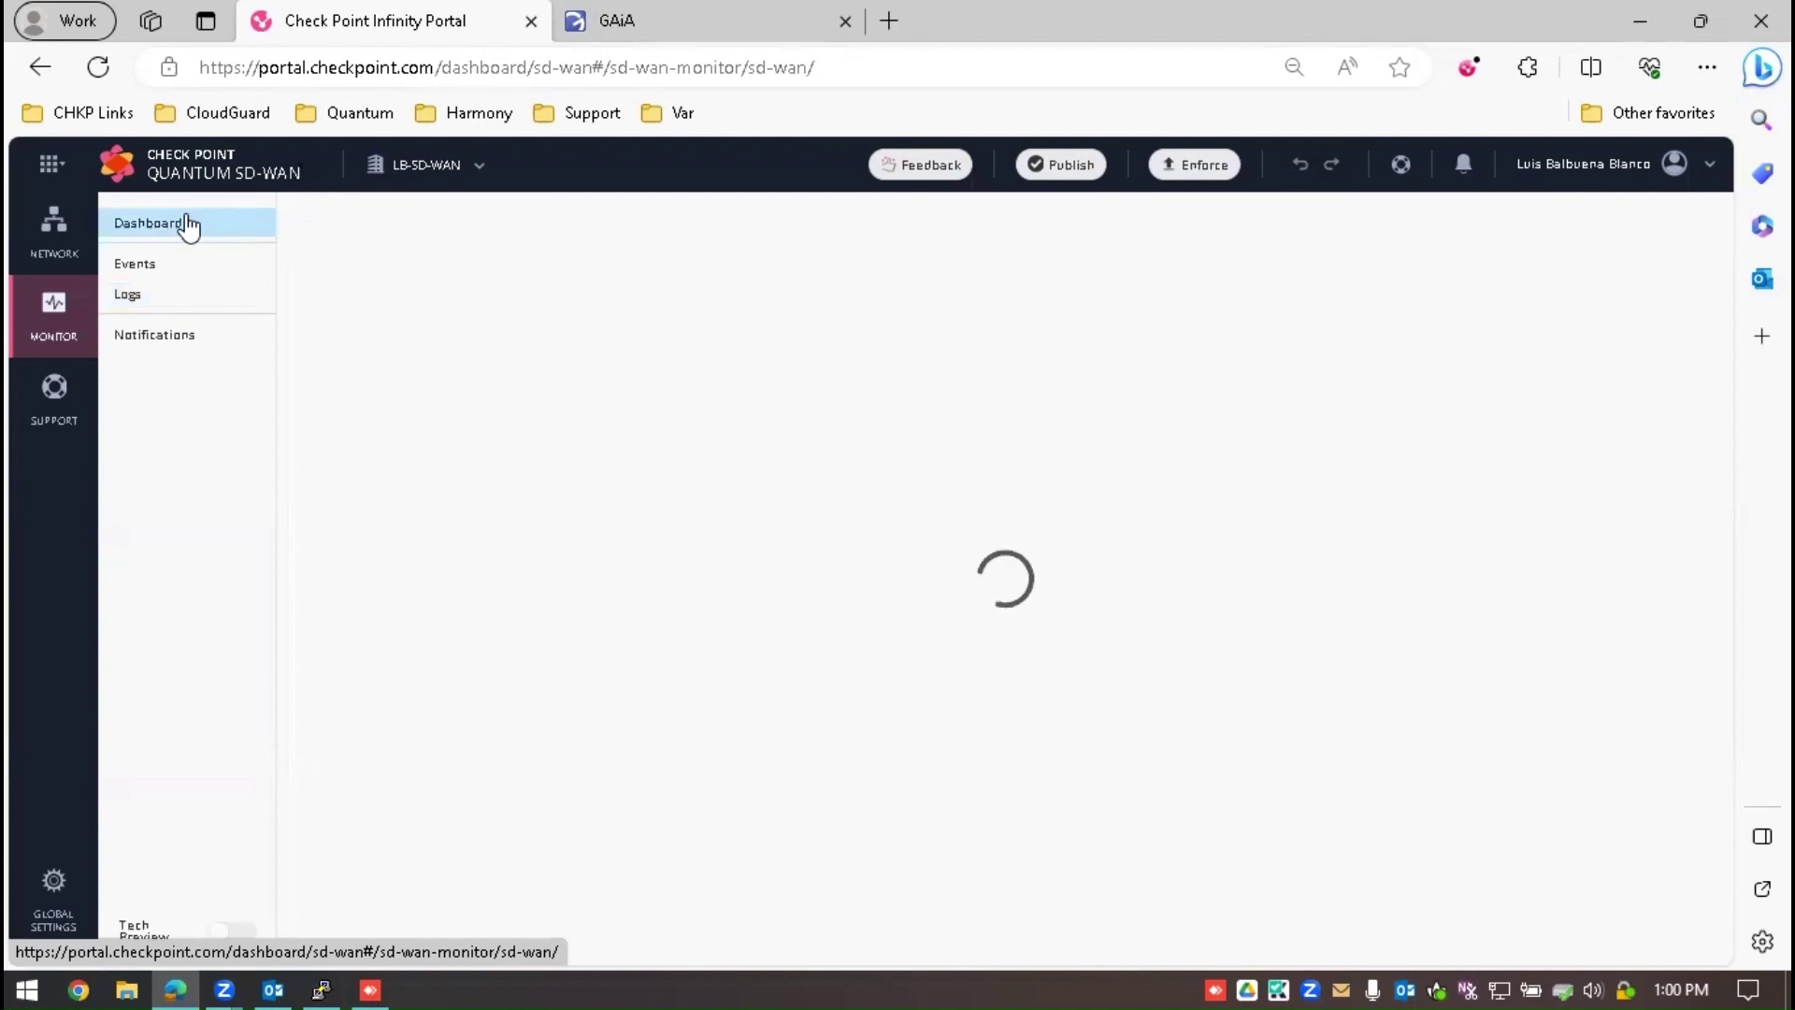